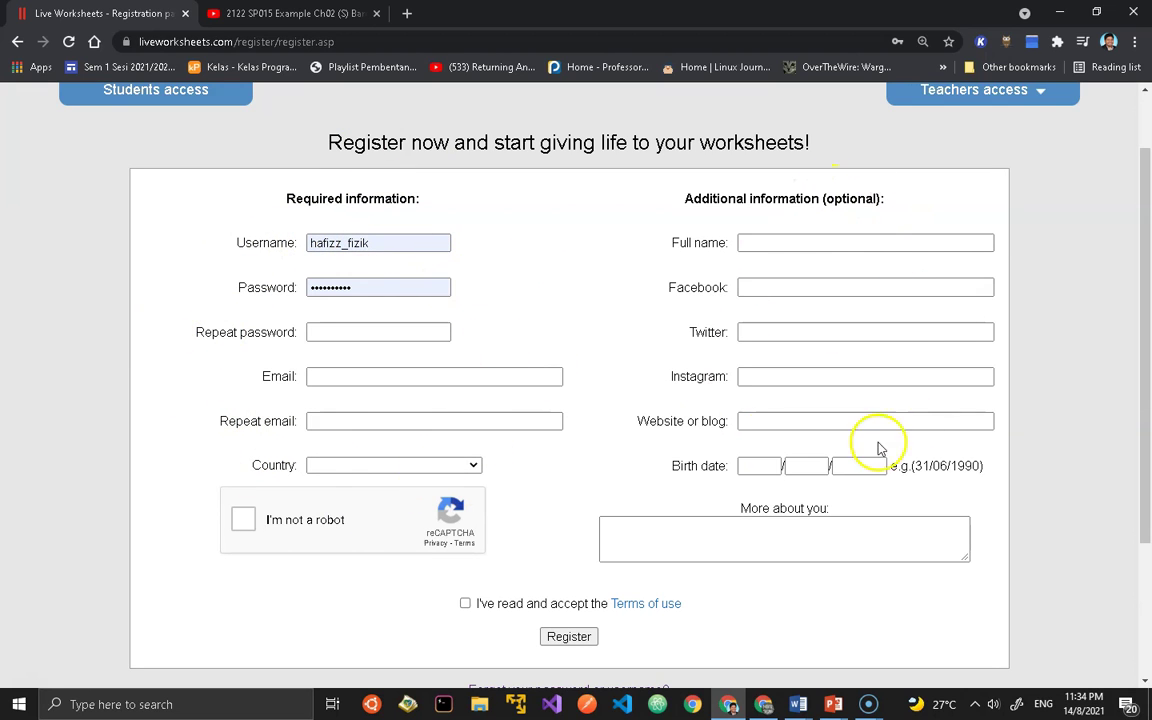
Log in through Teachers access, dismiss the username alerts, and open My worksheets with four shared worksheets.
scroll(728, 262, "down", 2)
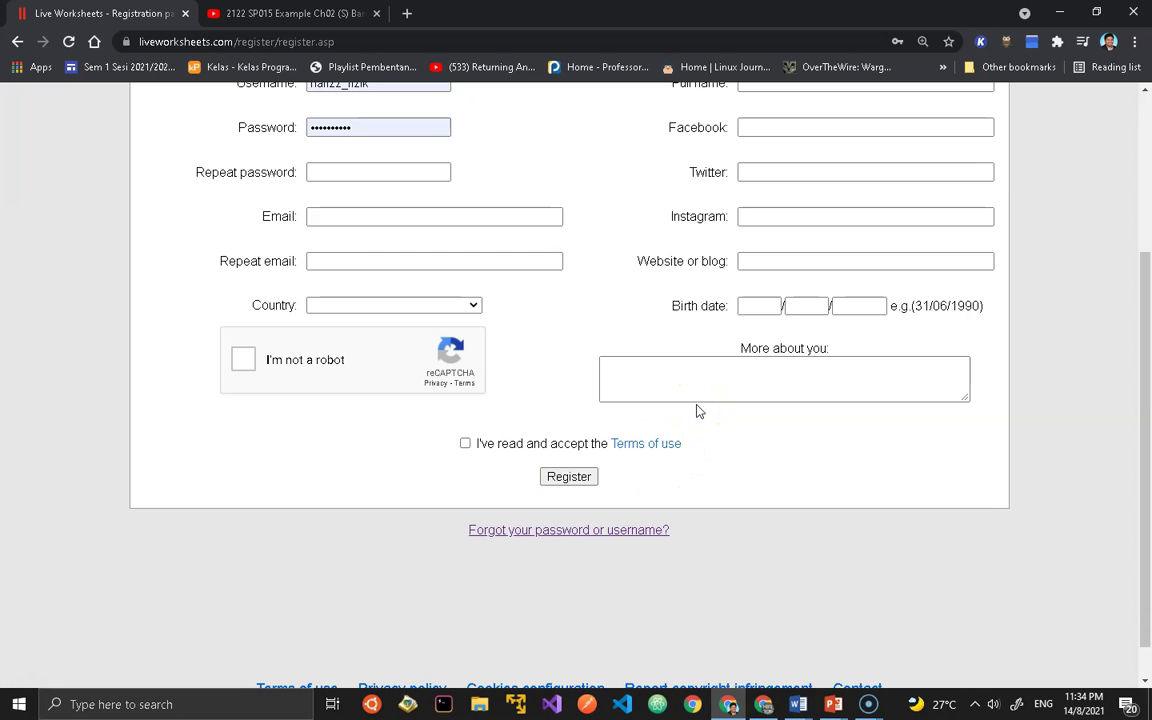
scroll(698, 411, "up", 2)
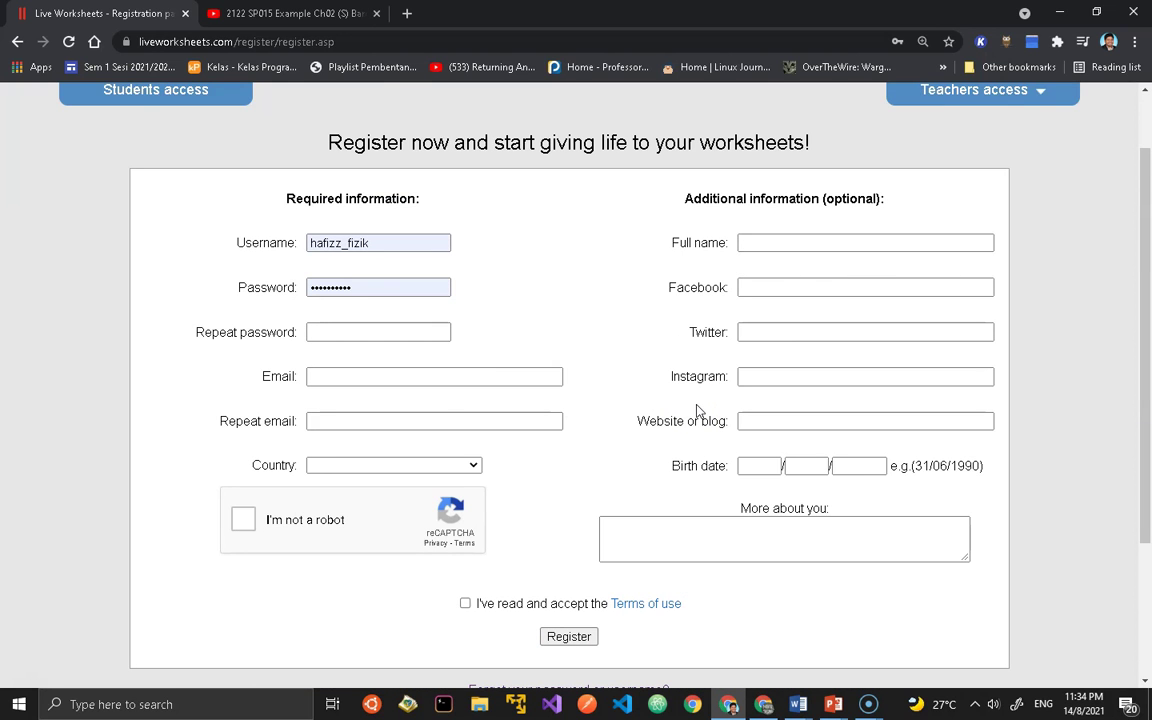
scroll(698, 411, "up", 1)
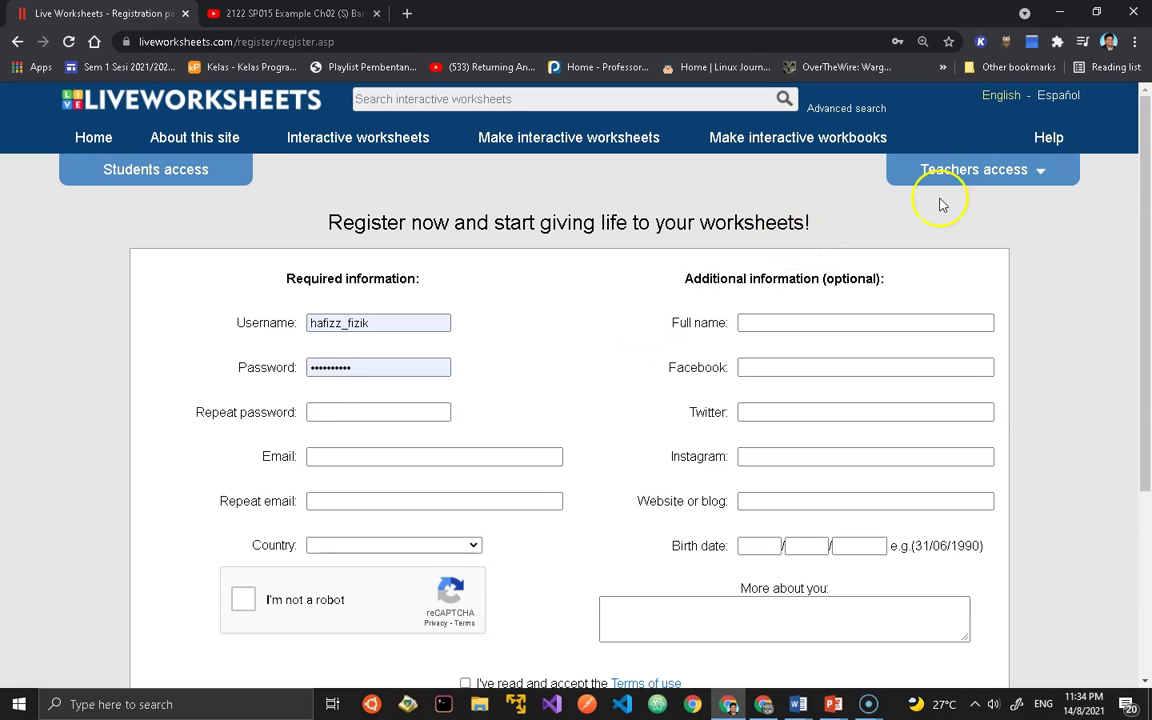
left_click(1013, 172)
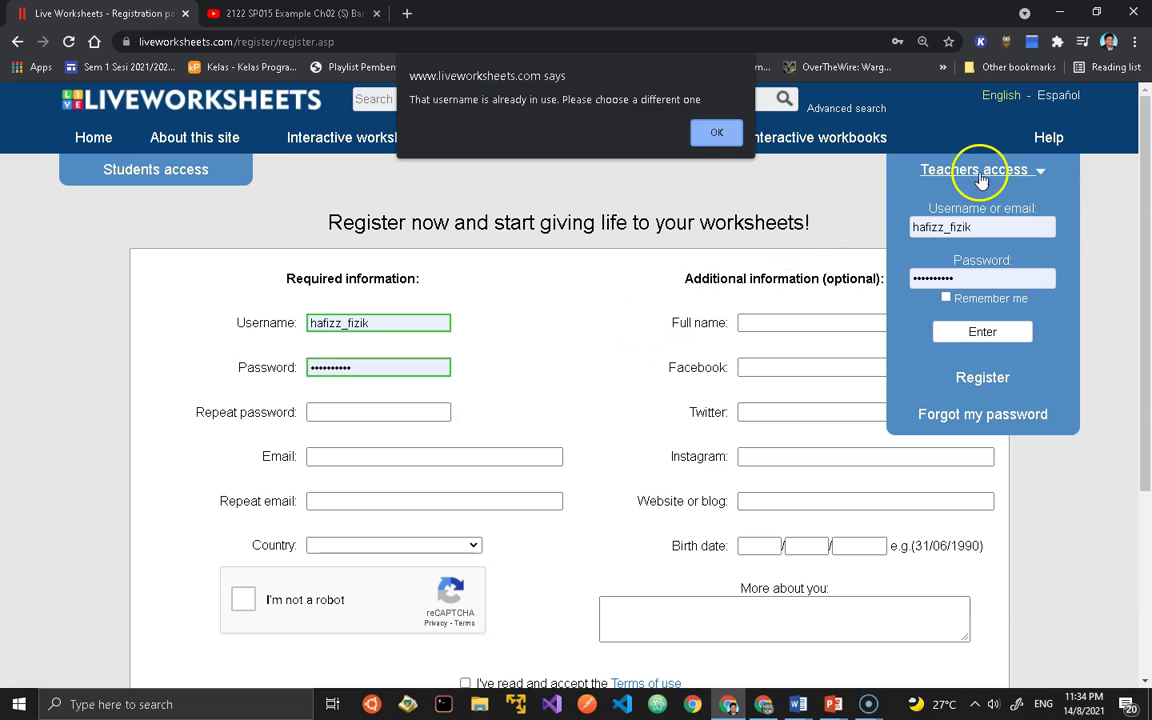
left_click(711, 133)
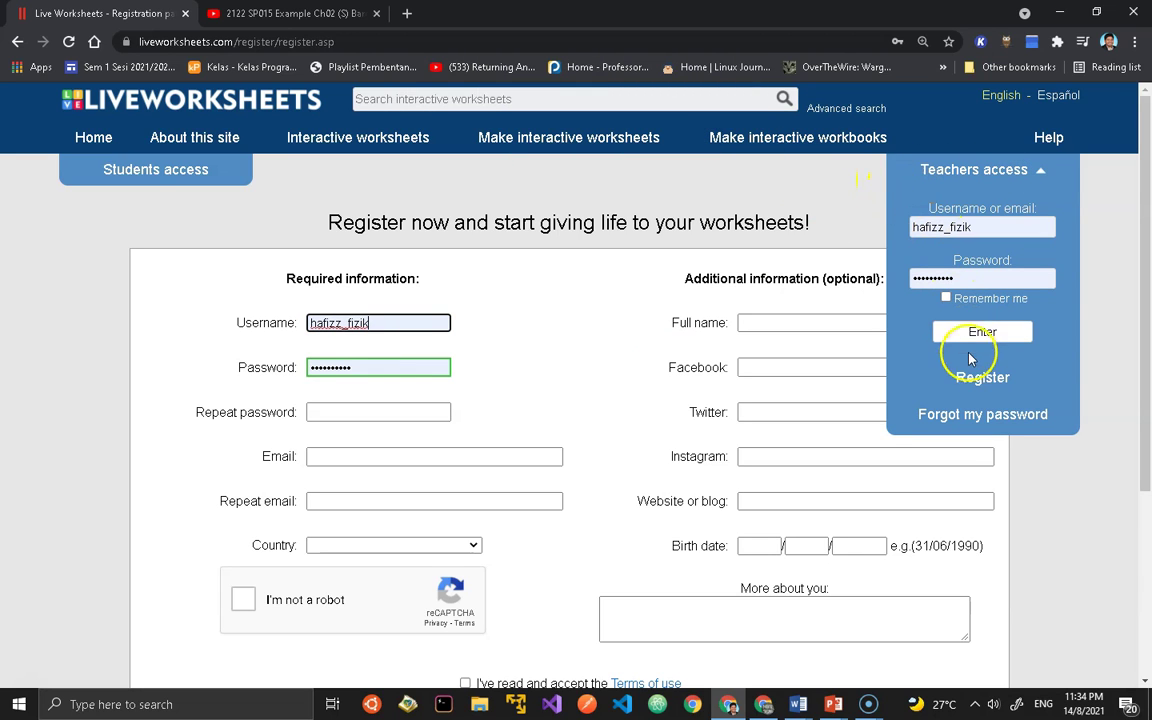
left_click(982, 332)
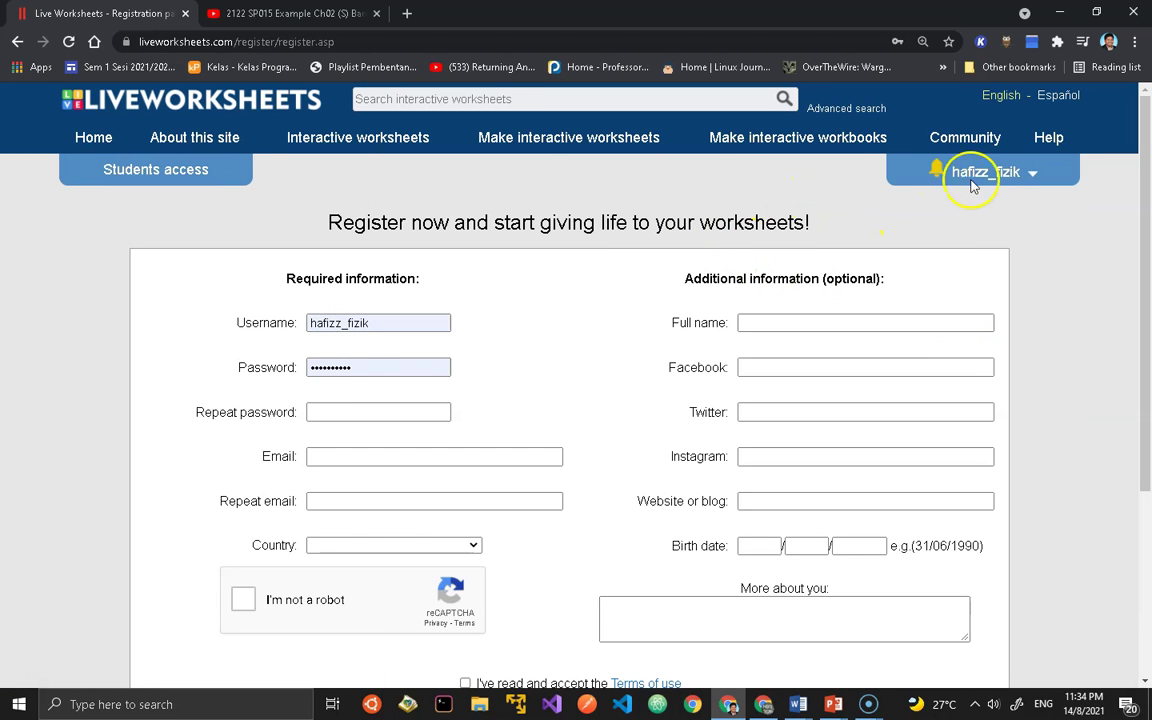
mouse_move(1003, 185)
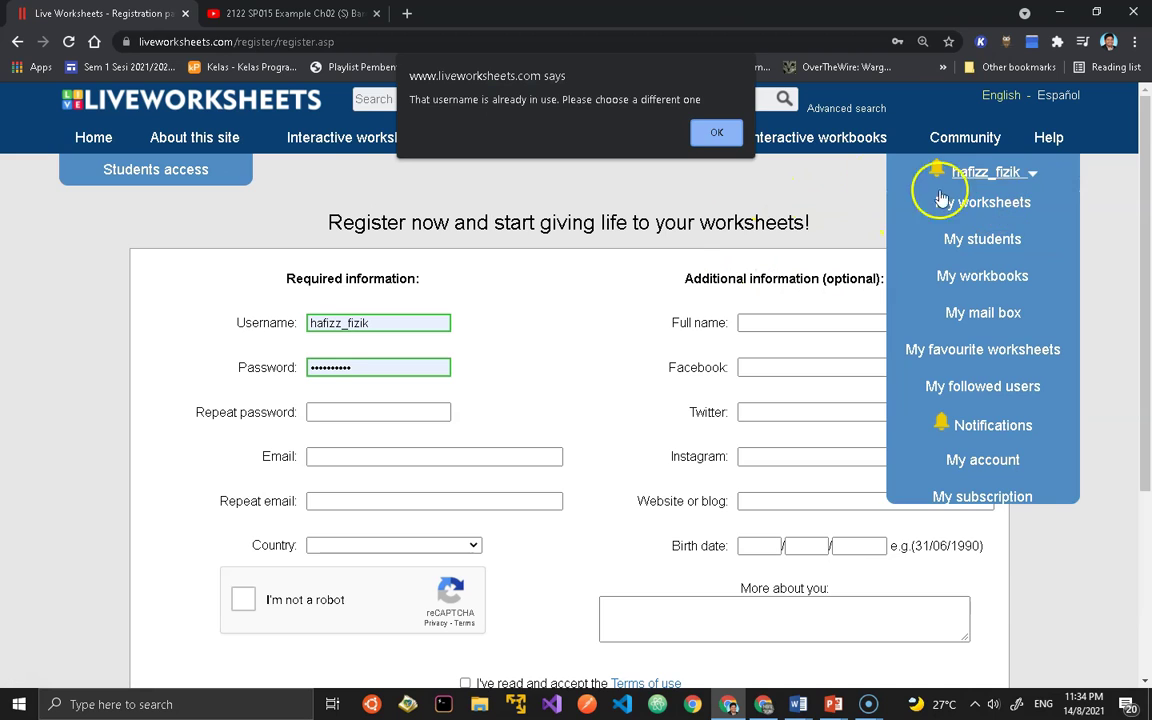
left_click(710, 136)
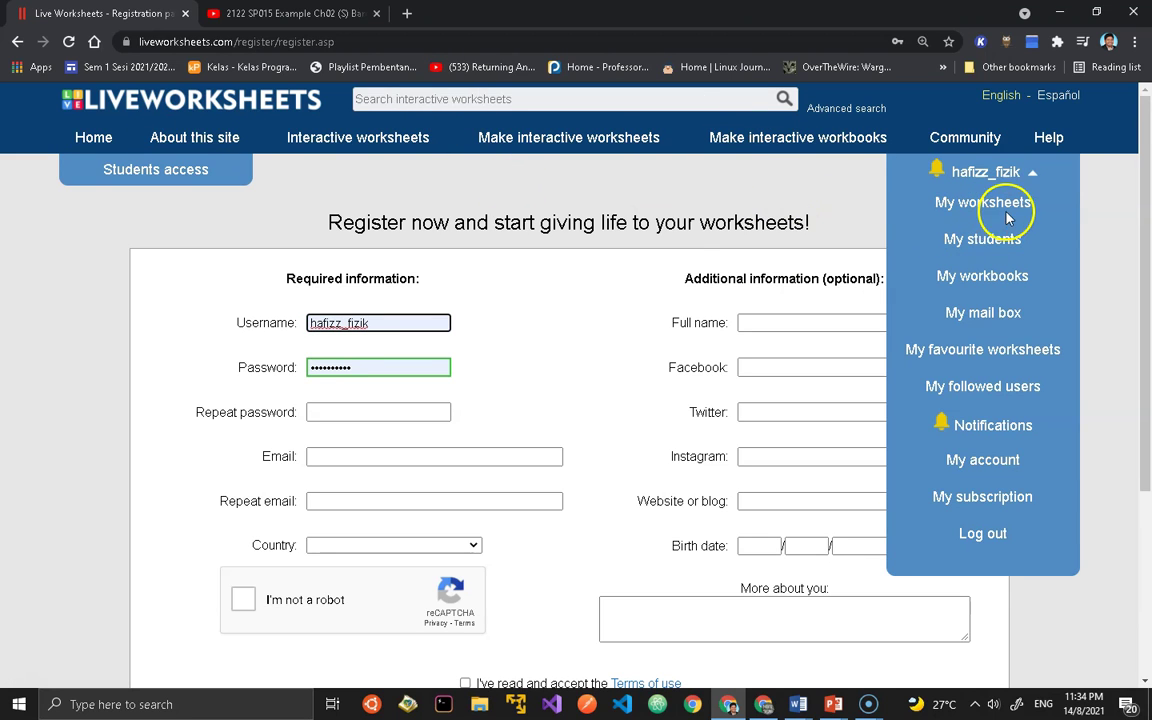
left_click(1010, 212)
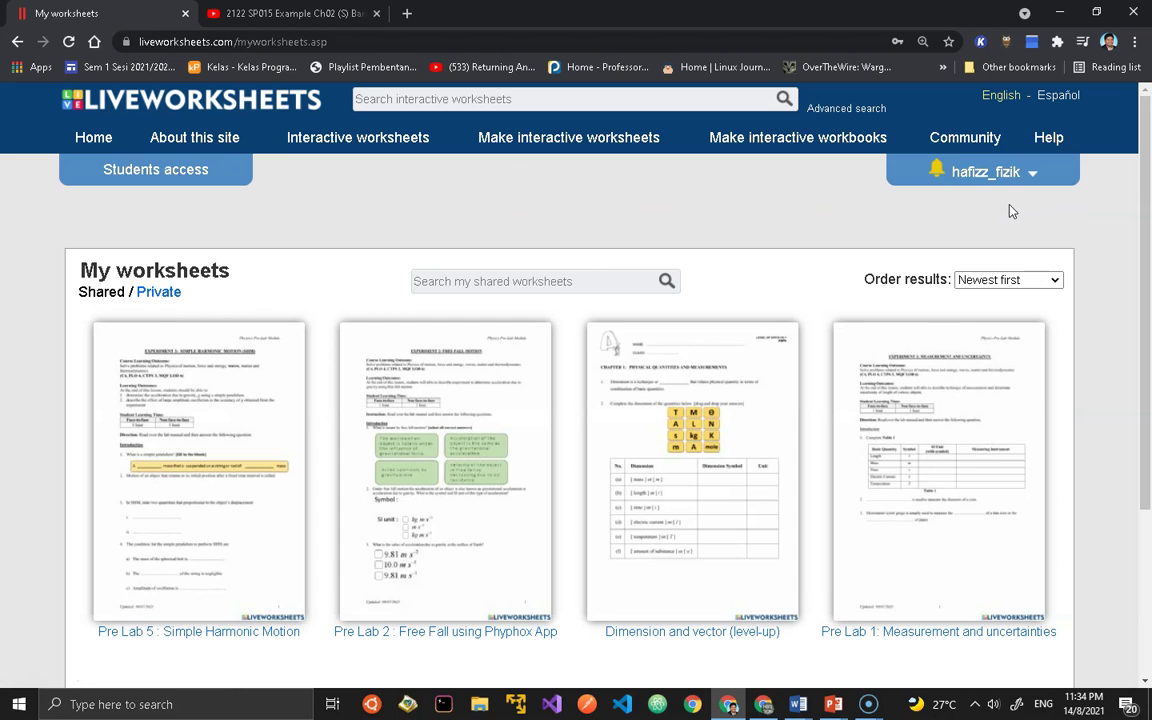
Open My students from the account menu to list groups F3T13, M1T3 and M7T34.
scroll(1008, 215, "down", 1)
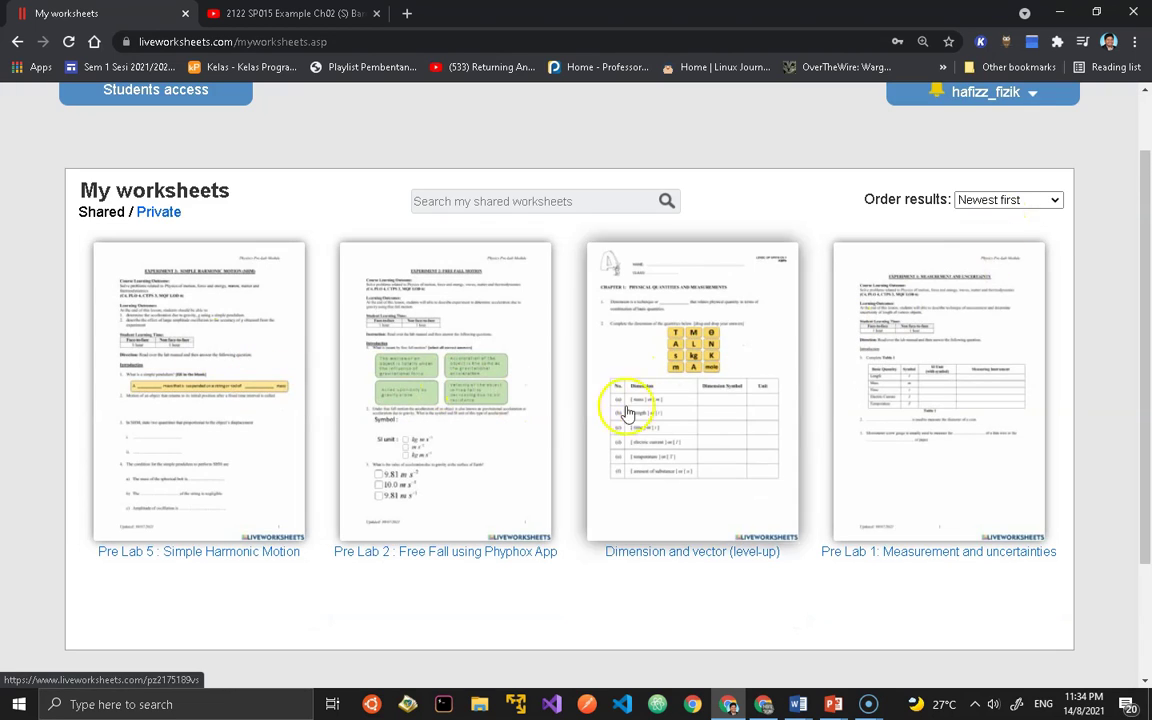
scroll(920, 443, "up", 1)
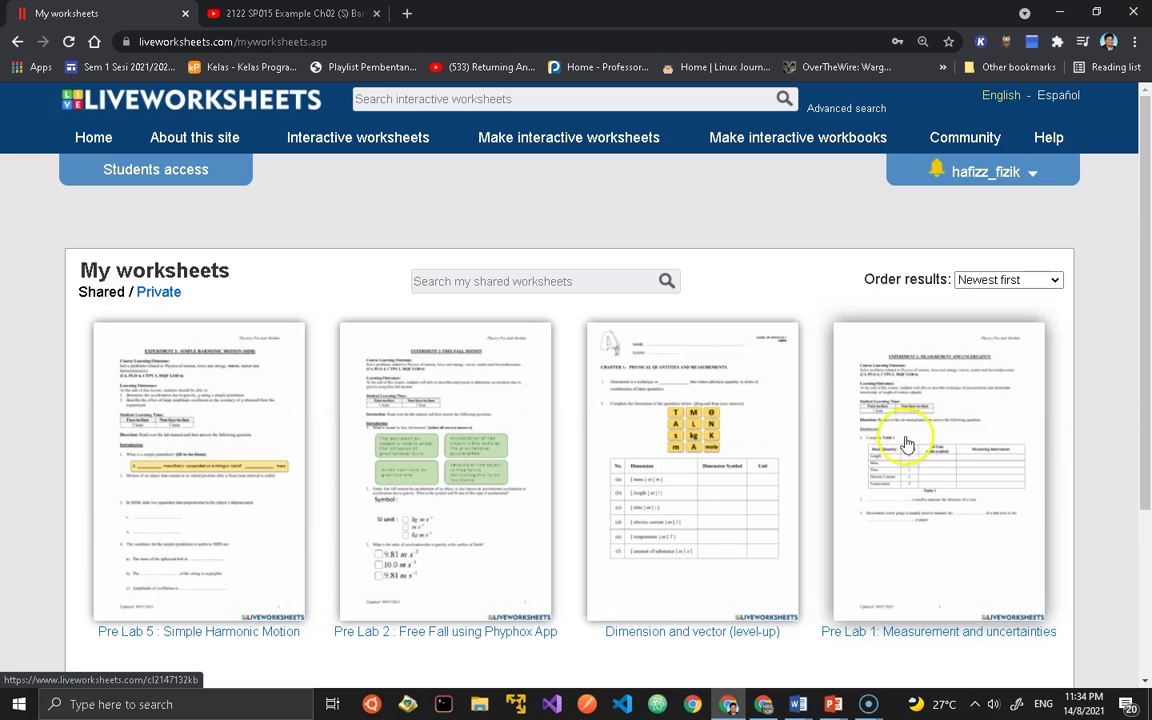
left_click(1033, 173)
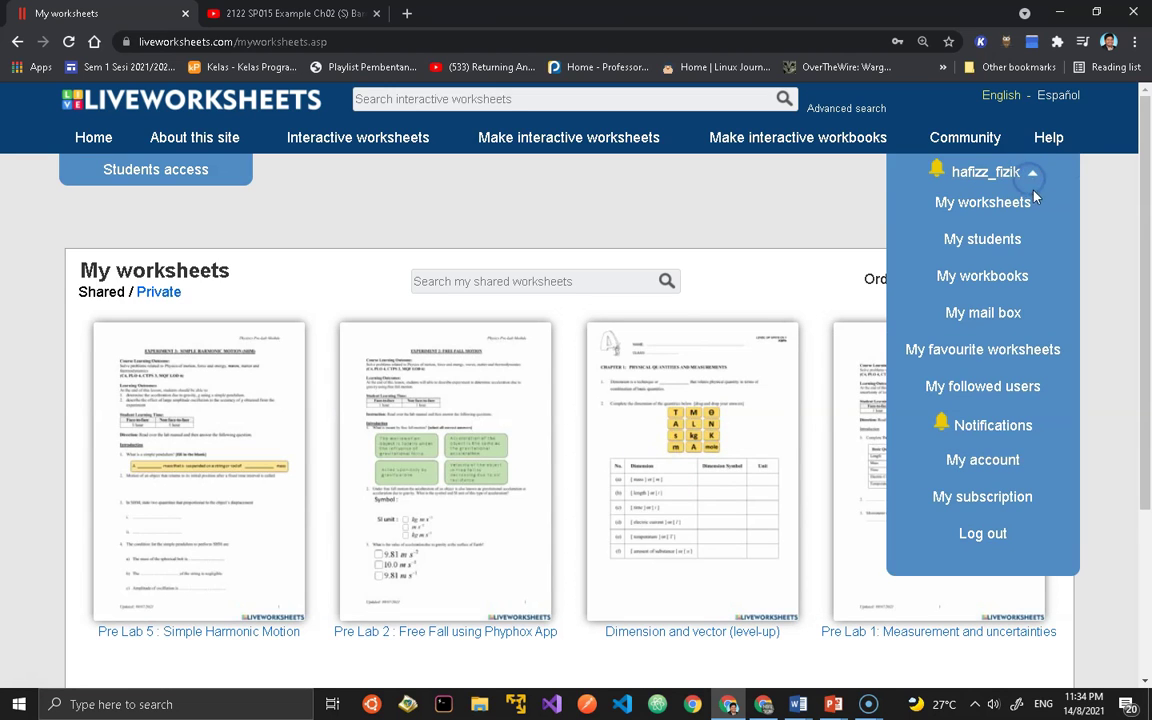
left_click(986, 240)
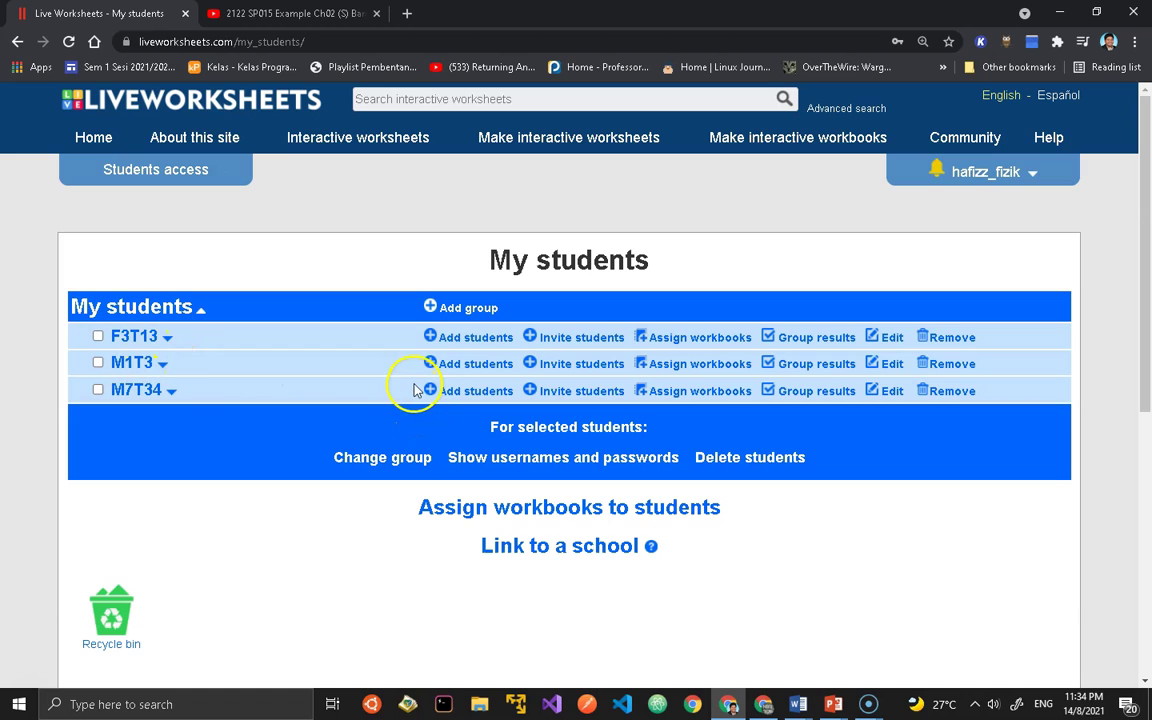
Add a student group named 'kelas 1' and open its Add students page.
left_click(428, 308)
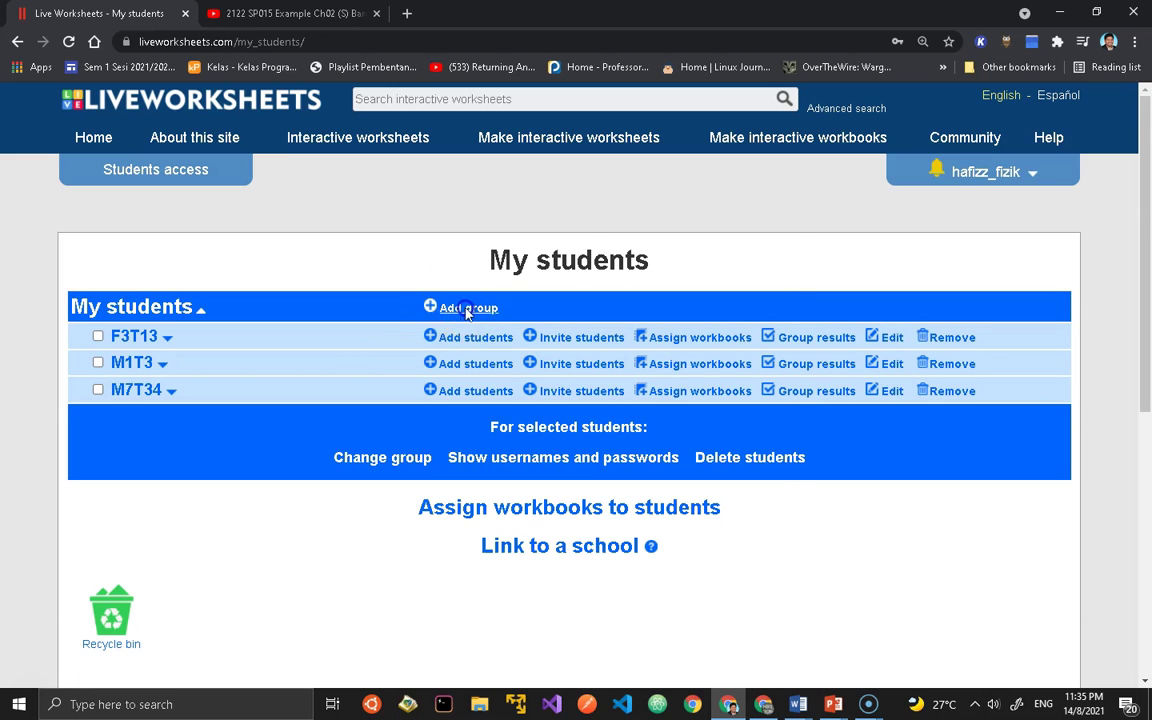
left_click(520, 338)
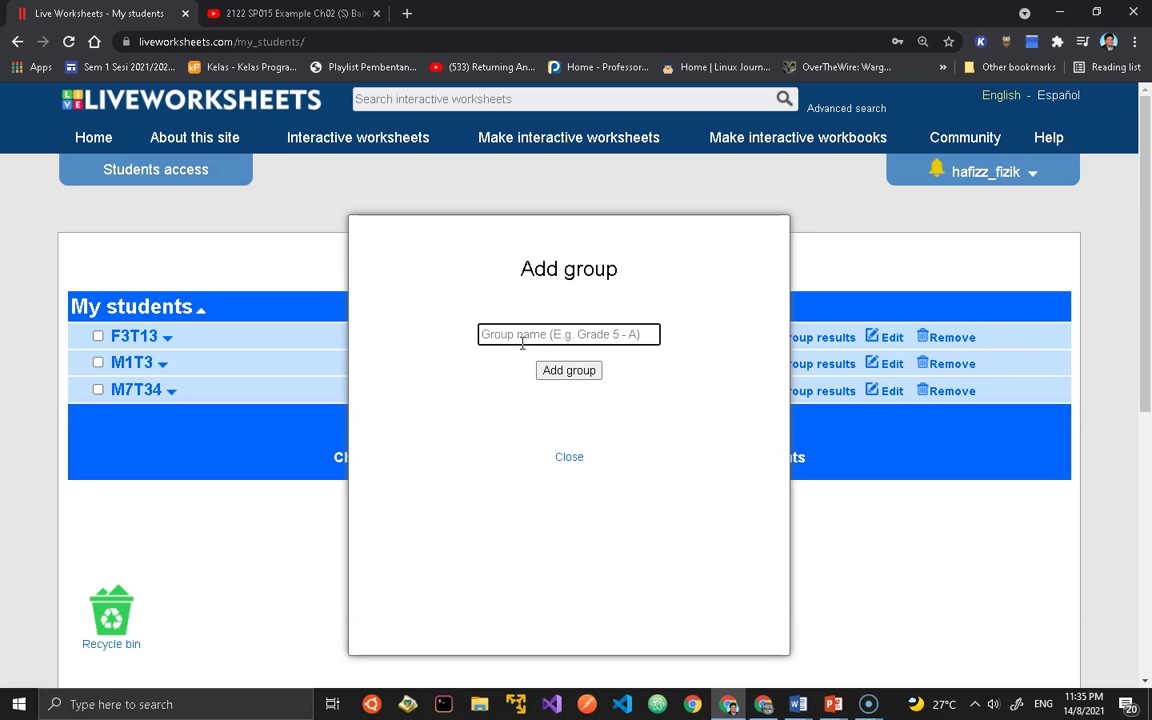
type("kelas 1")
left_click(566, 372)
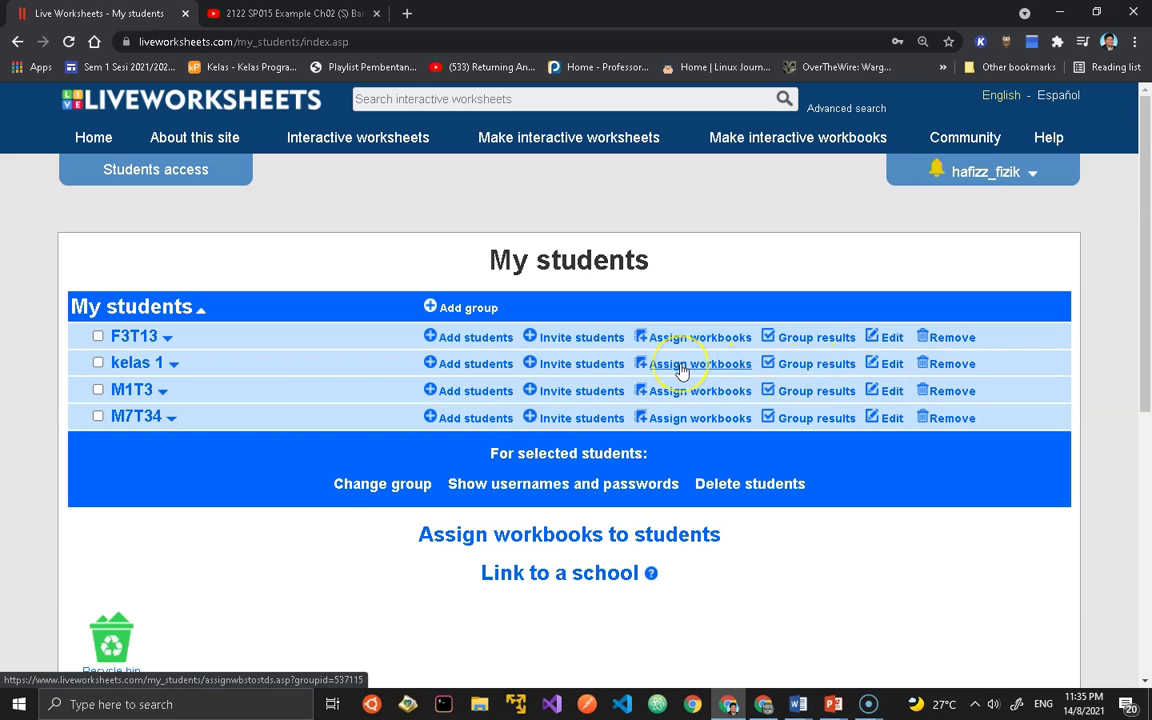
left_click(462, 366)
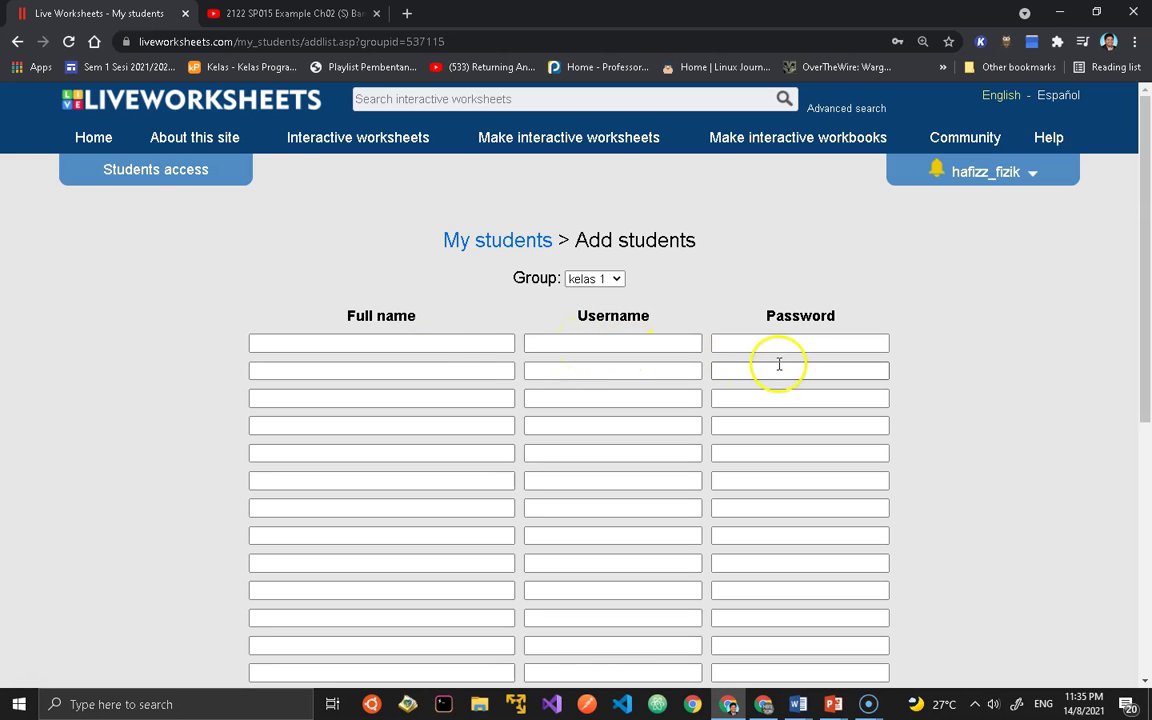
left_click(422, 343)
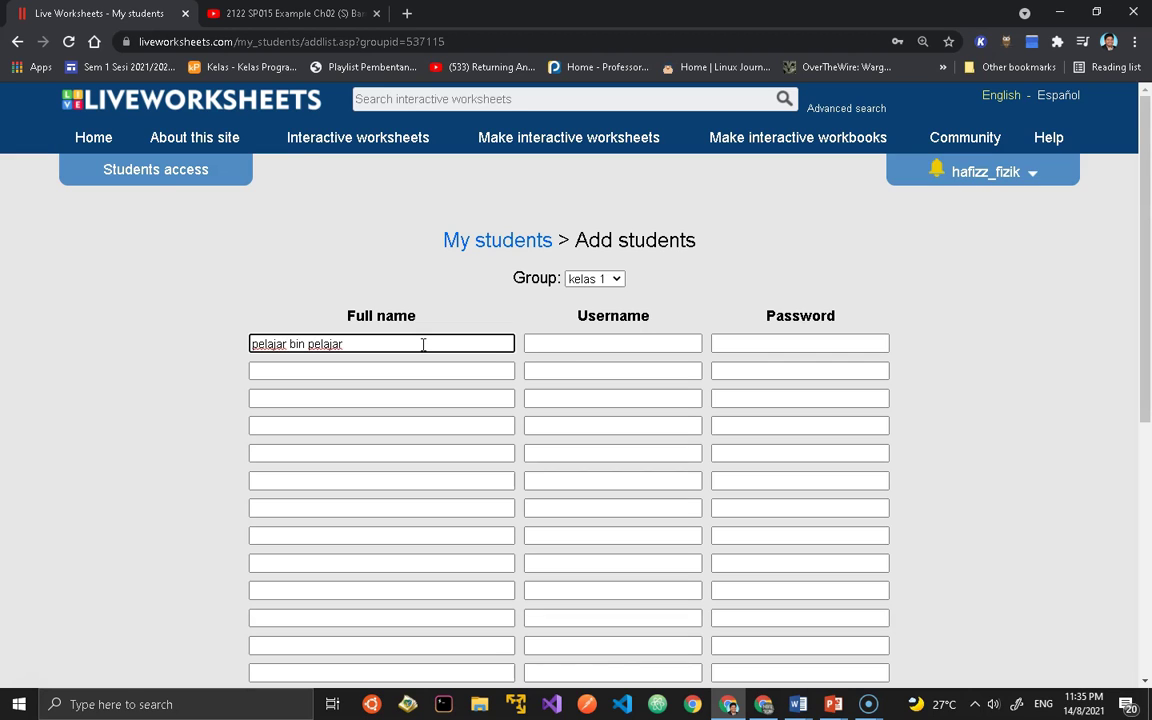
left_click(548, 344)
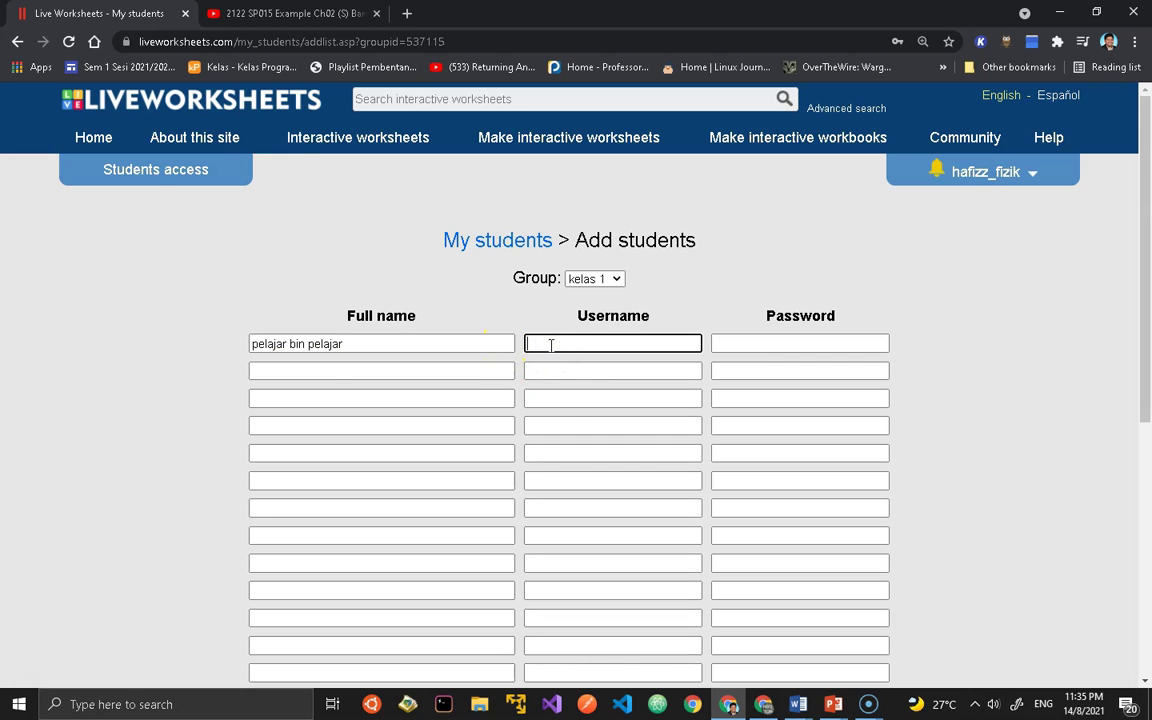
type("a1")
left_click(764, 346)
type("1")
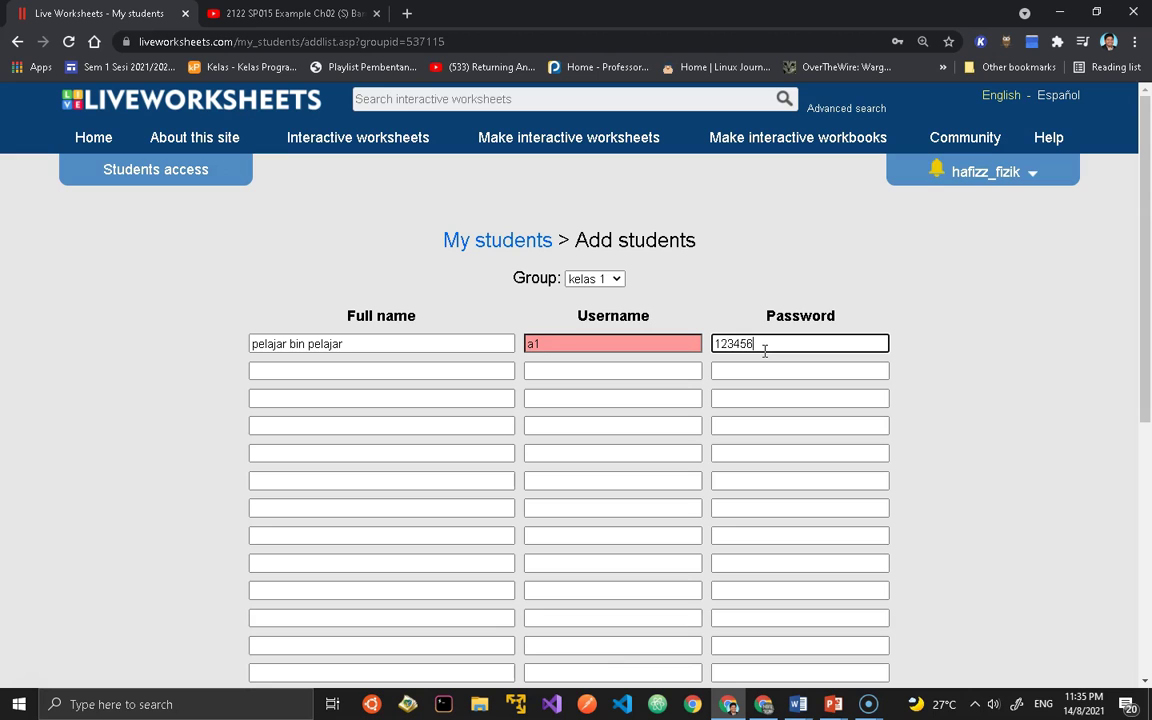
type("23456")
left_click(543, 344)
key("BackSpace")
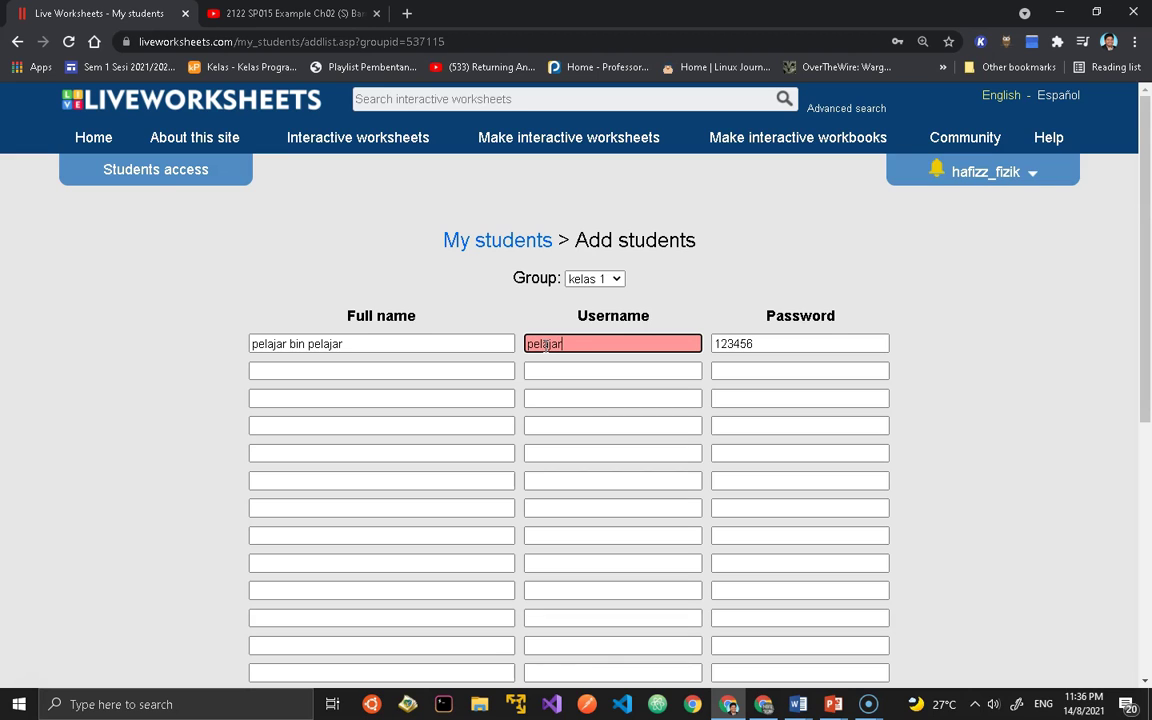
left_click(545, 367)
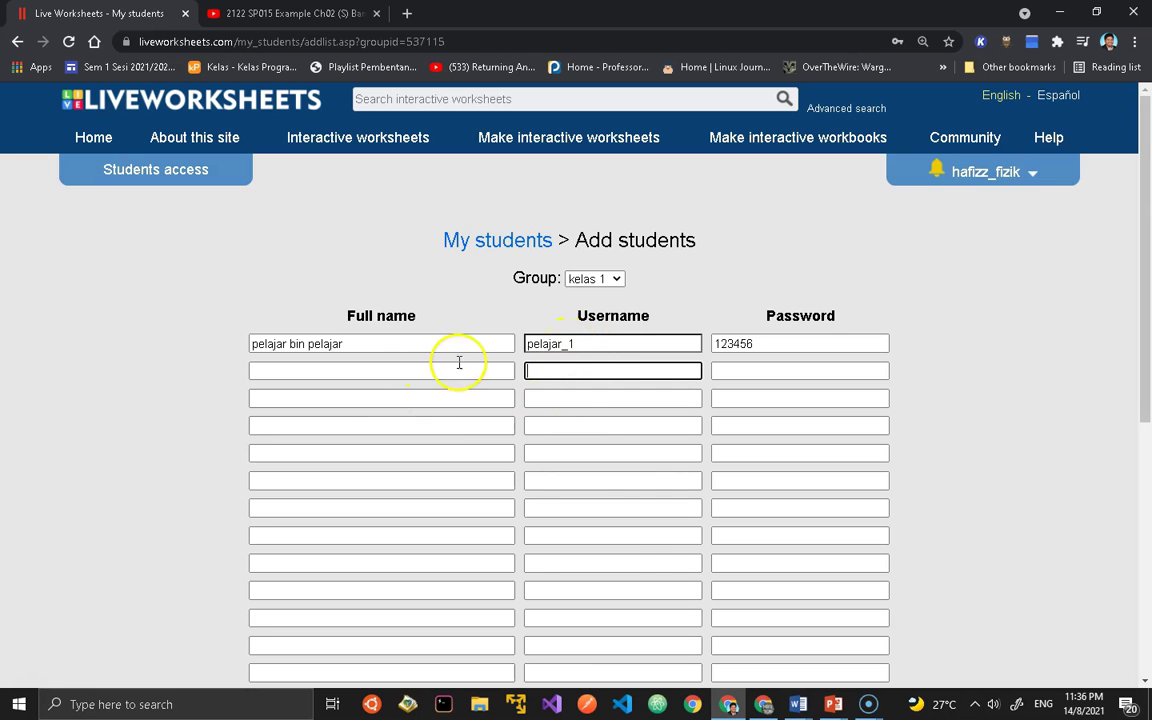
scroll(617, 535, "down", 3)
scroll(572, 492, "up", 3)
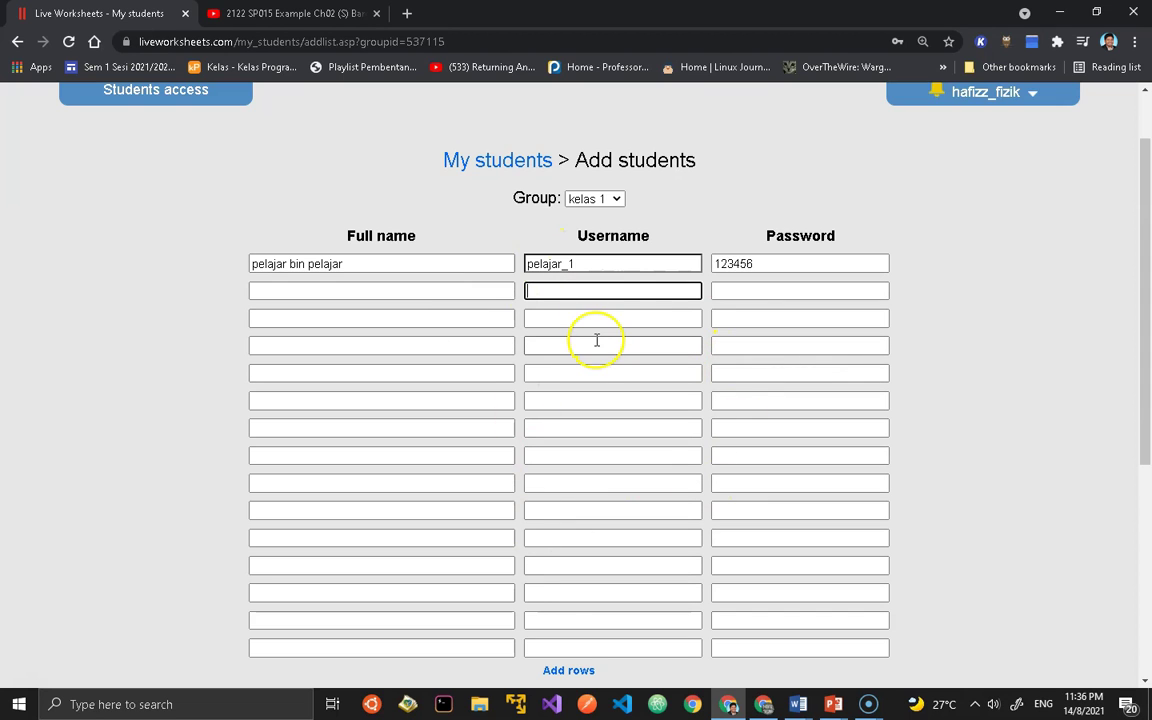
scroll(596, 340, "up", 1)
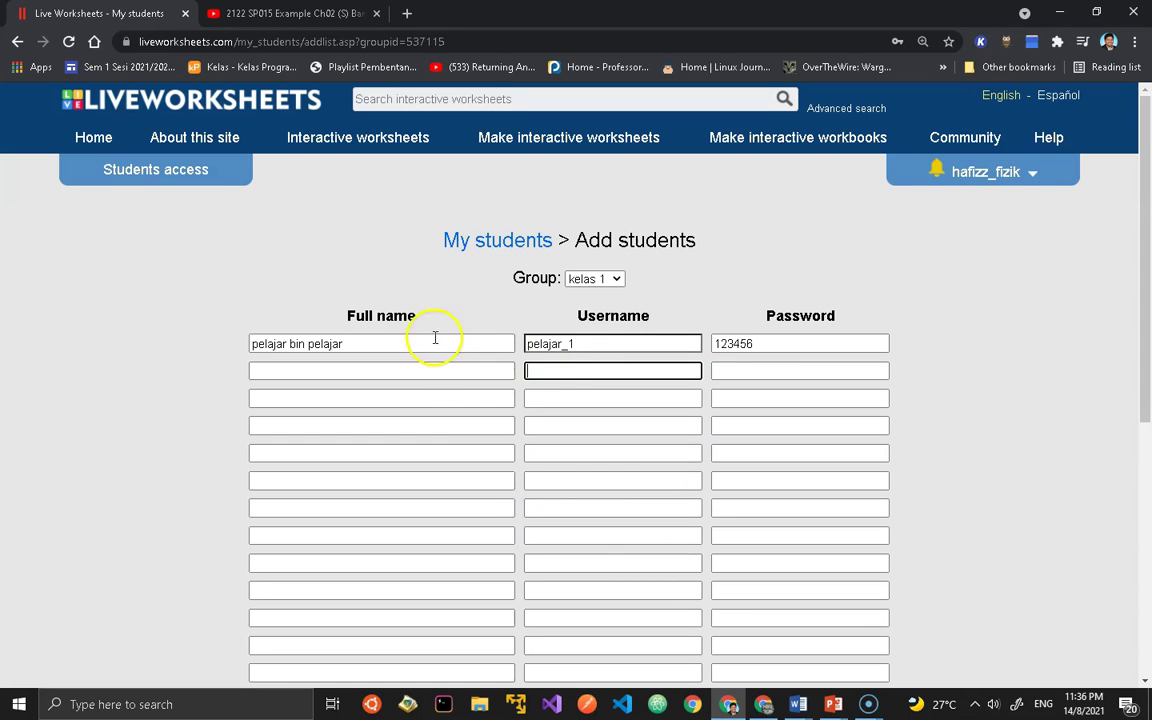
left_click(1020, 174)
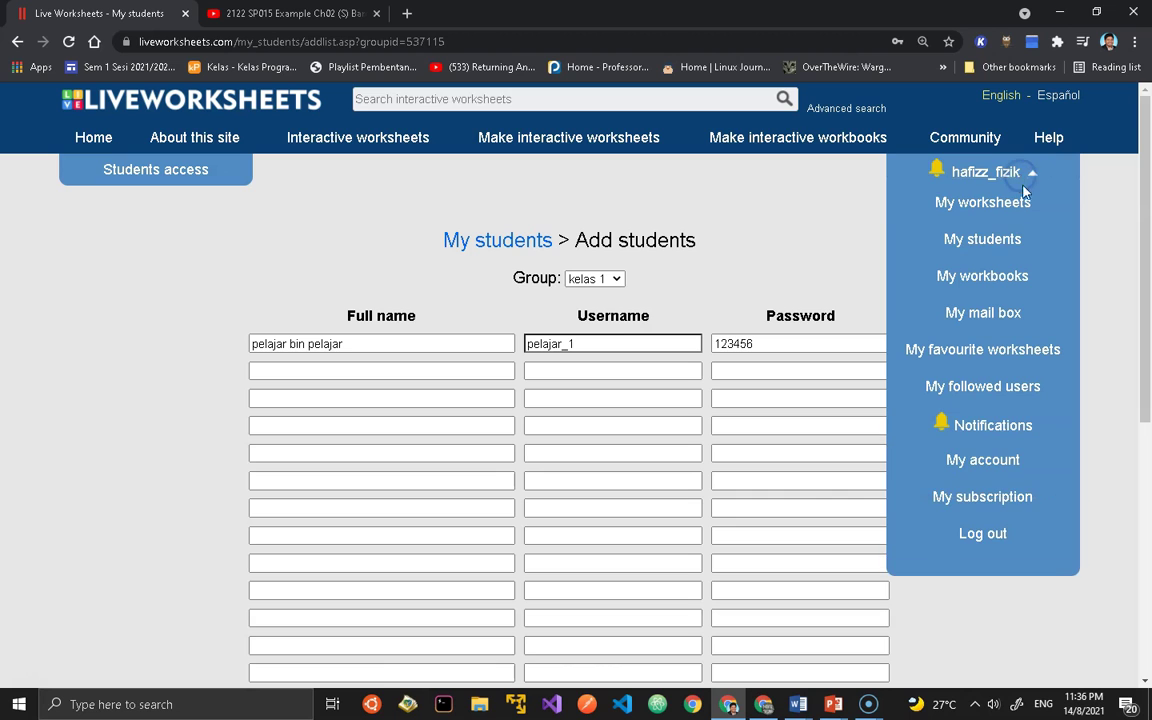
left_click(1002, 244)
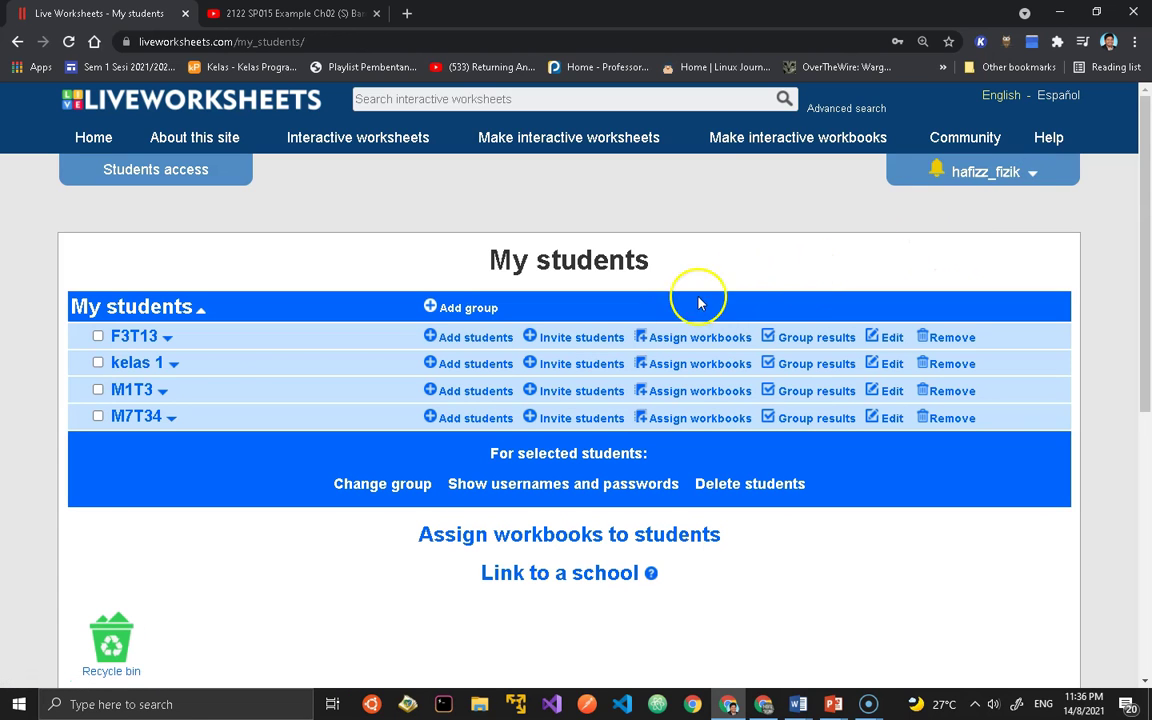
Copy the kelas 1 group joining code.
left_click(567, 372)
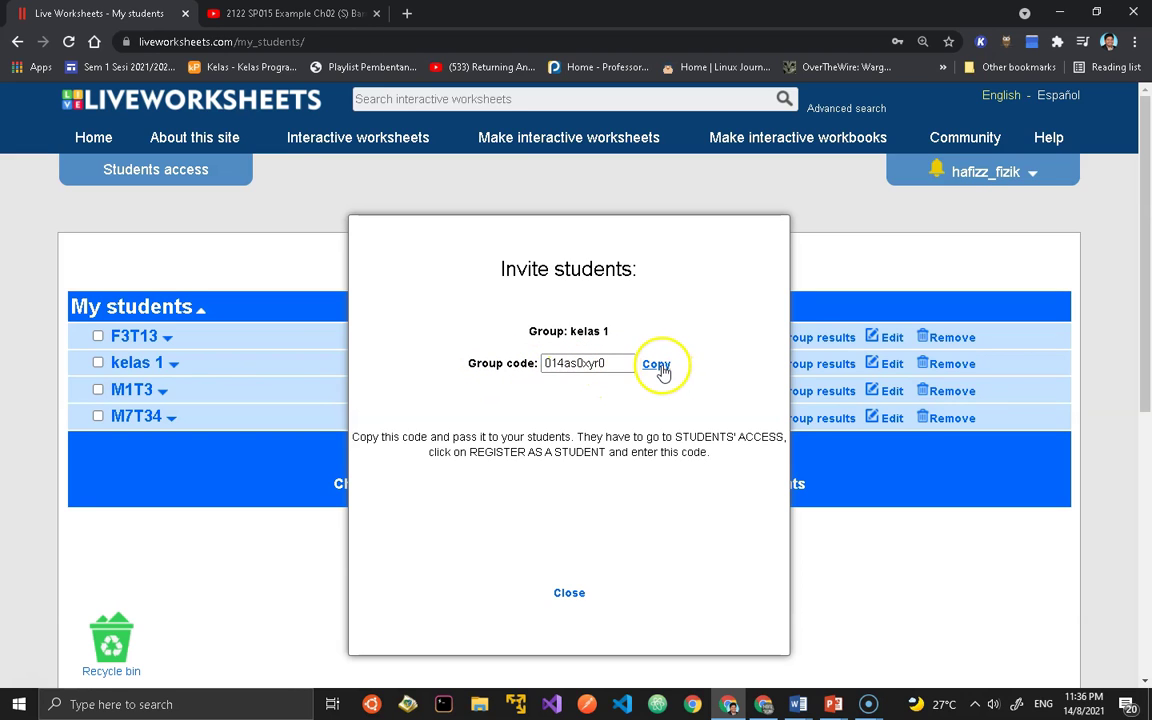
left_click(658, 368)
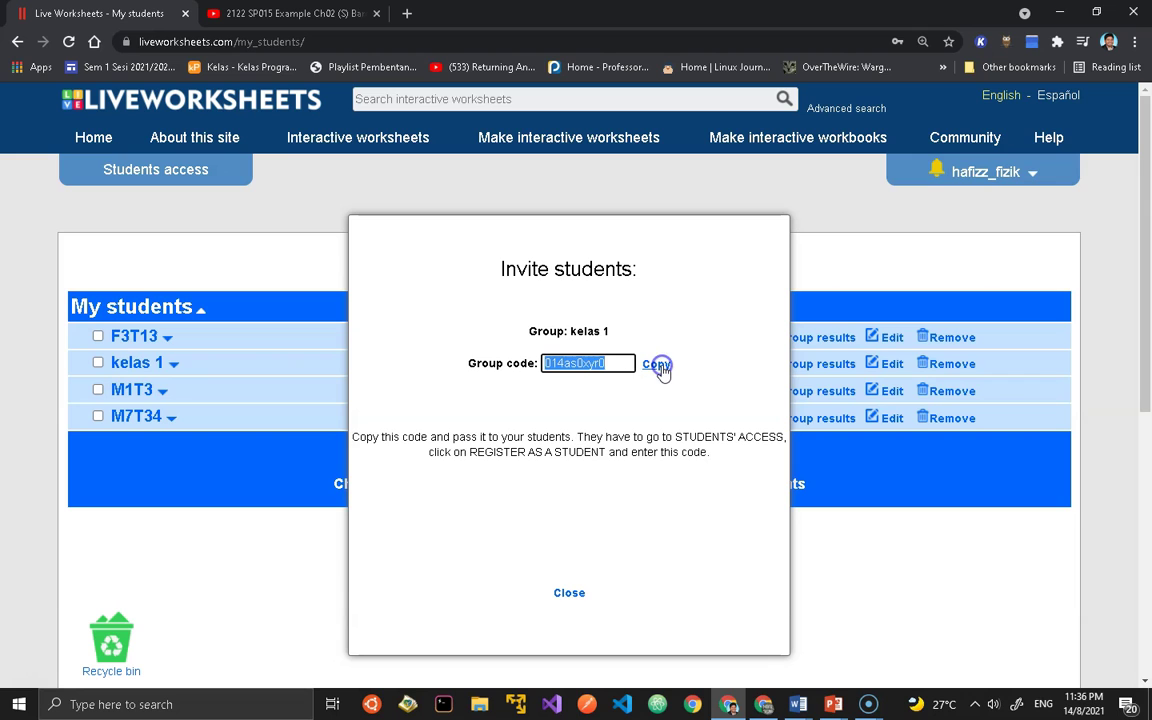
left_click(569, 594)
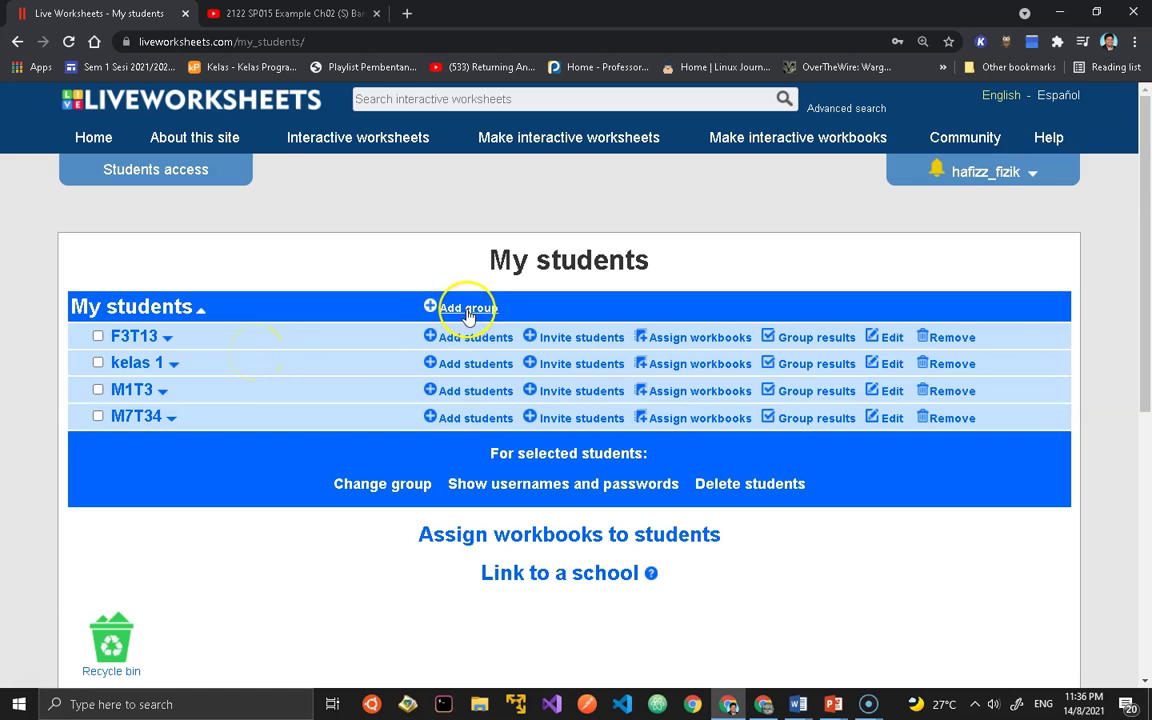
Go to My workbooks to see Physics Level Up, Physics Tutorial and Pre-Lab SP015 Sem1.
left_click(1036, 178)
left_click(1030, 176)
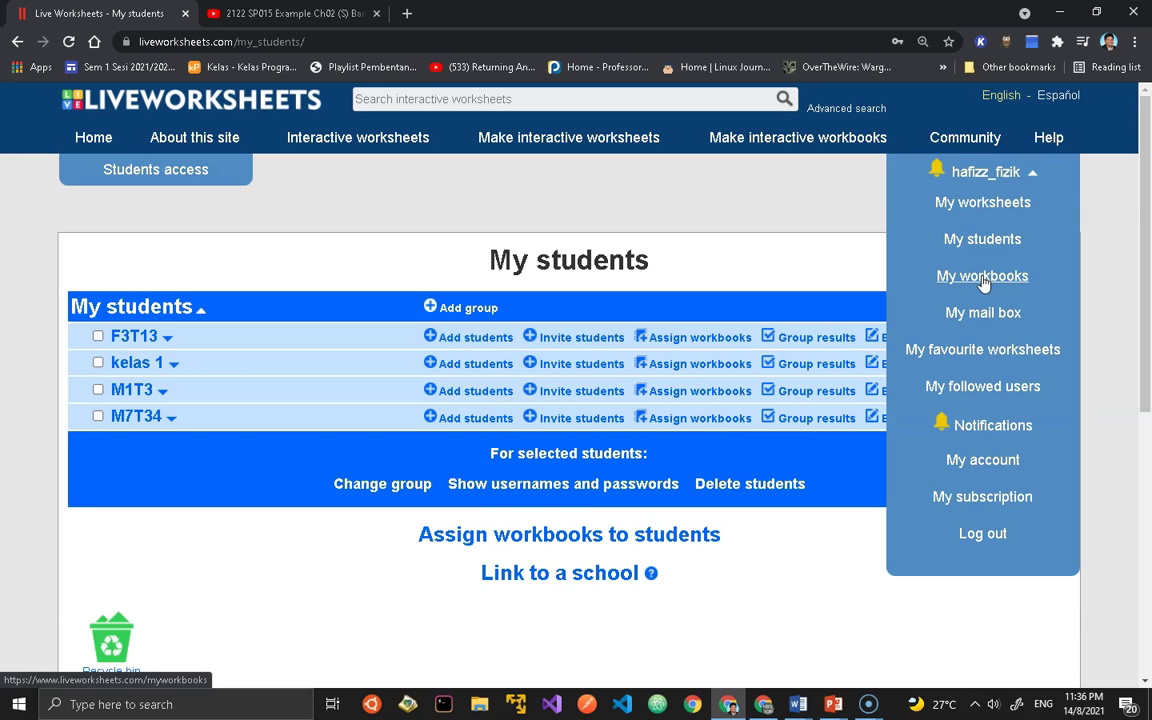
left_click(982, 279)
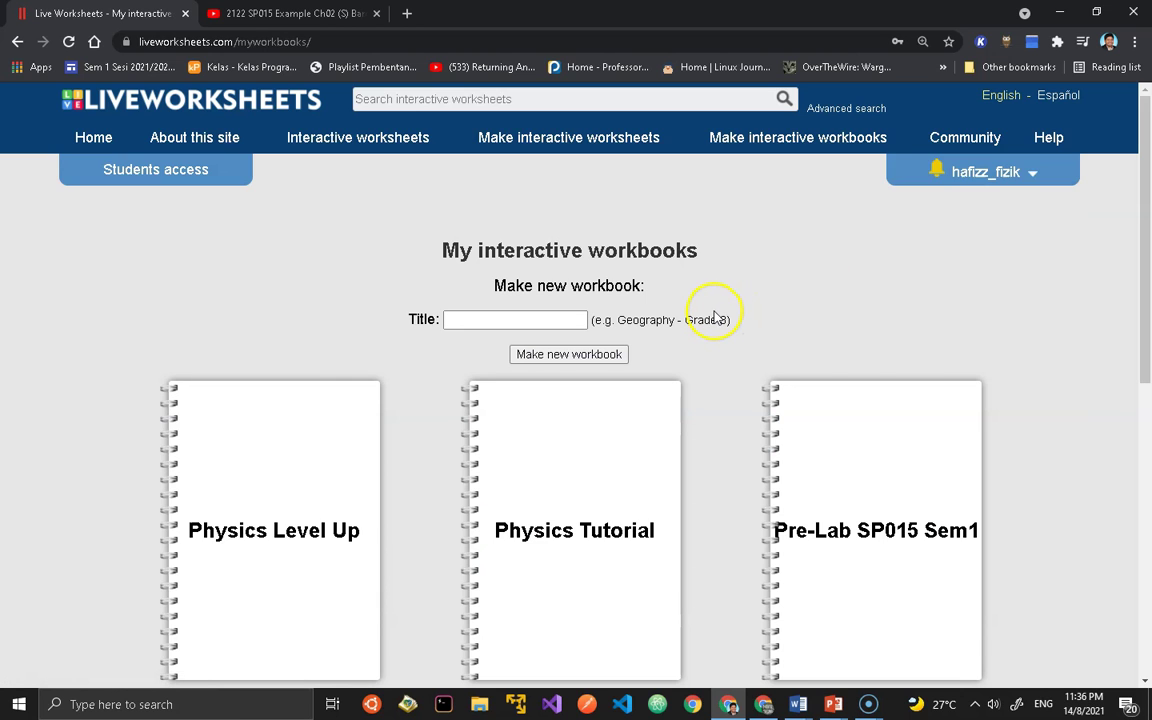
Make a new workbook titled 'phyiscs sem 1' and open its empty workbook page.
scroll(714, 318, "down", 2)
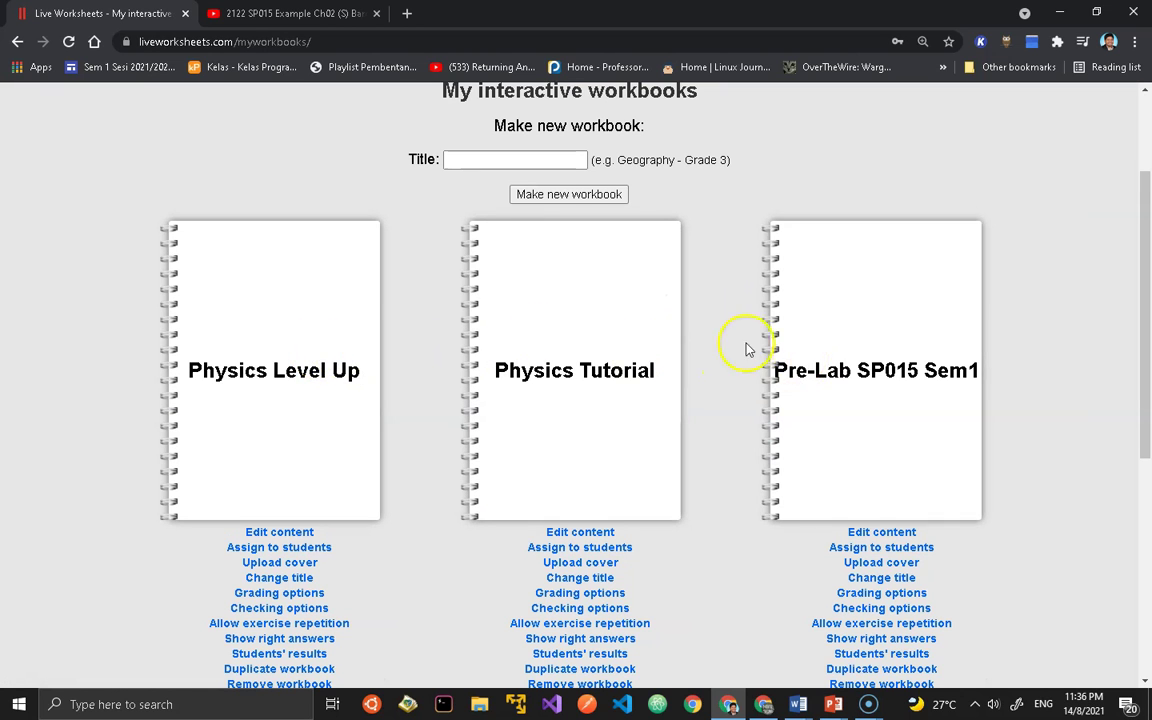
scroll(609, 316, "up", 1)
left_click(471, 244)
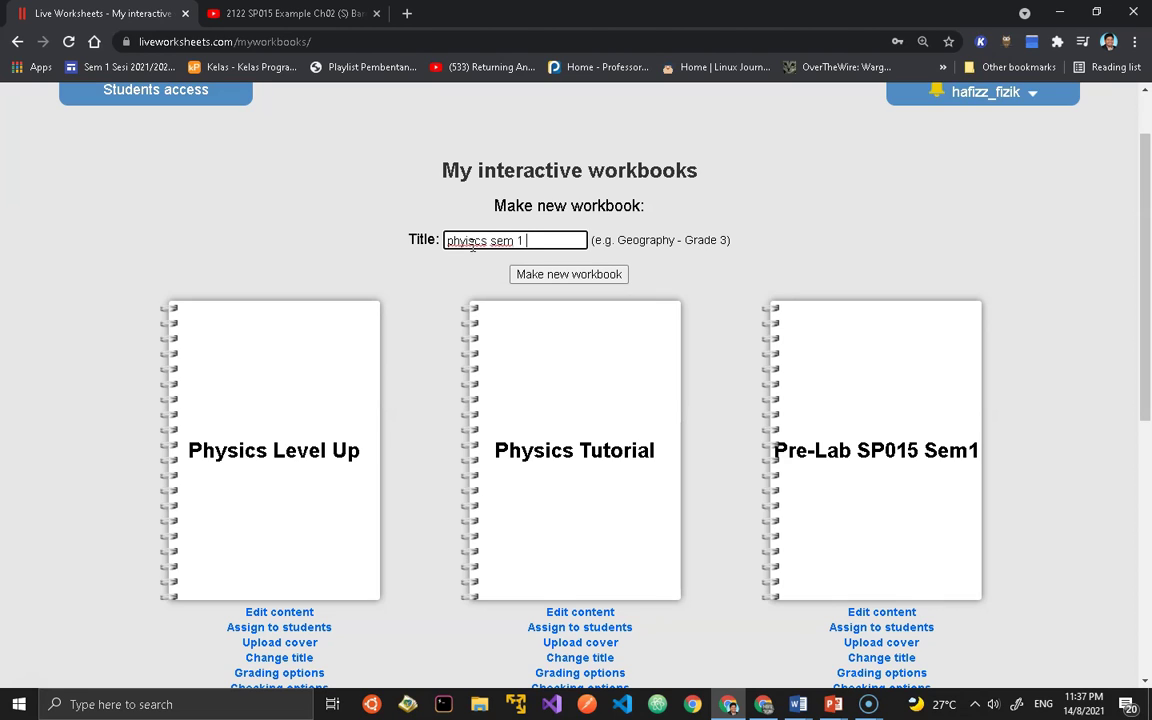
left_click(528, 274)
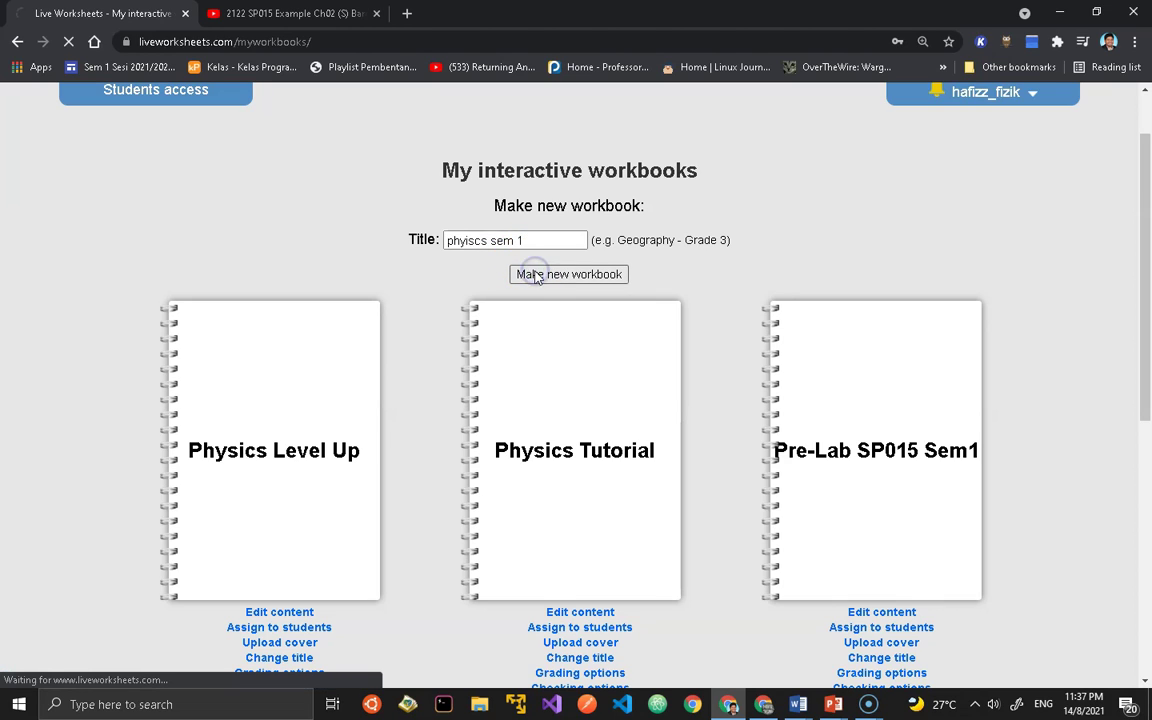
scroll(651, 283, "down", 3)
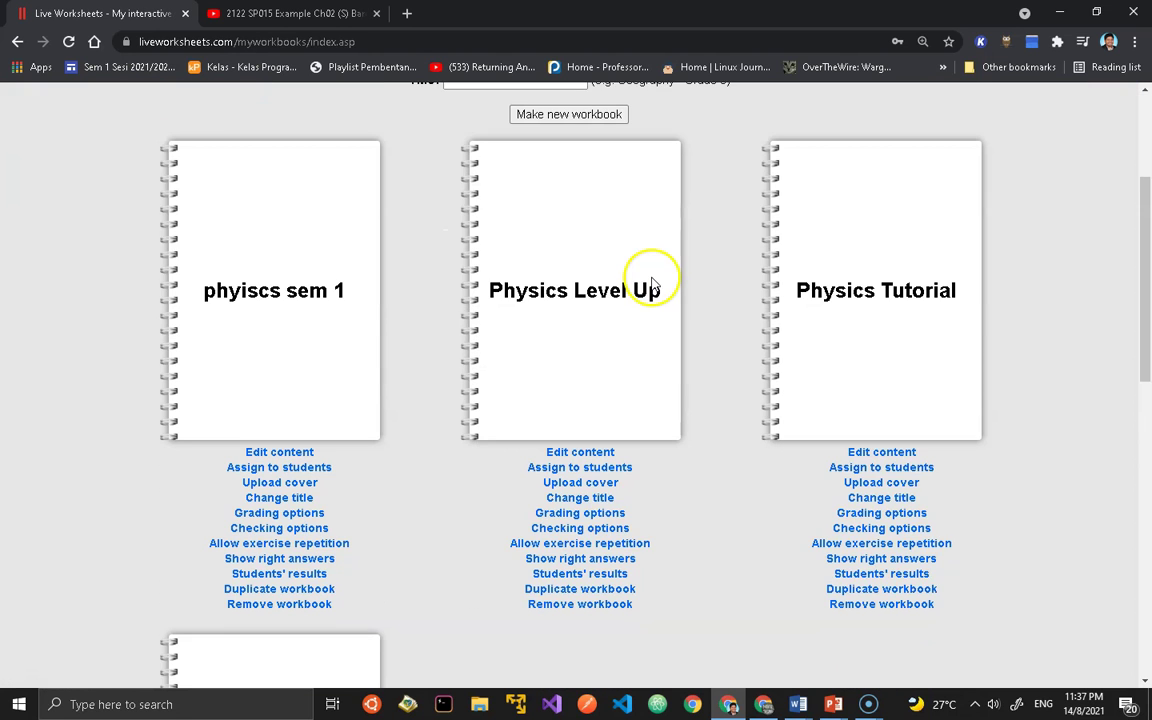
scroll(649, 280, "down", 4)
scroll(410, 400, "up", 5)
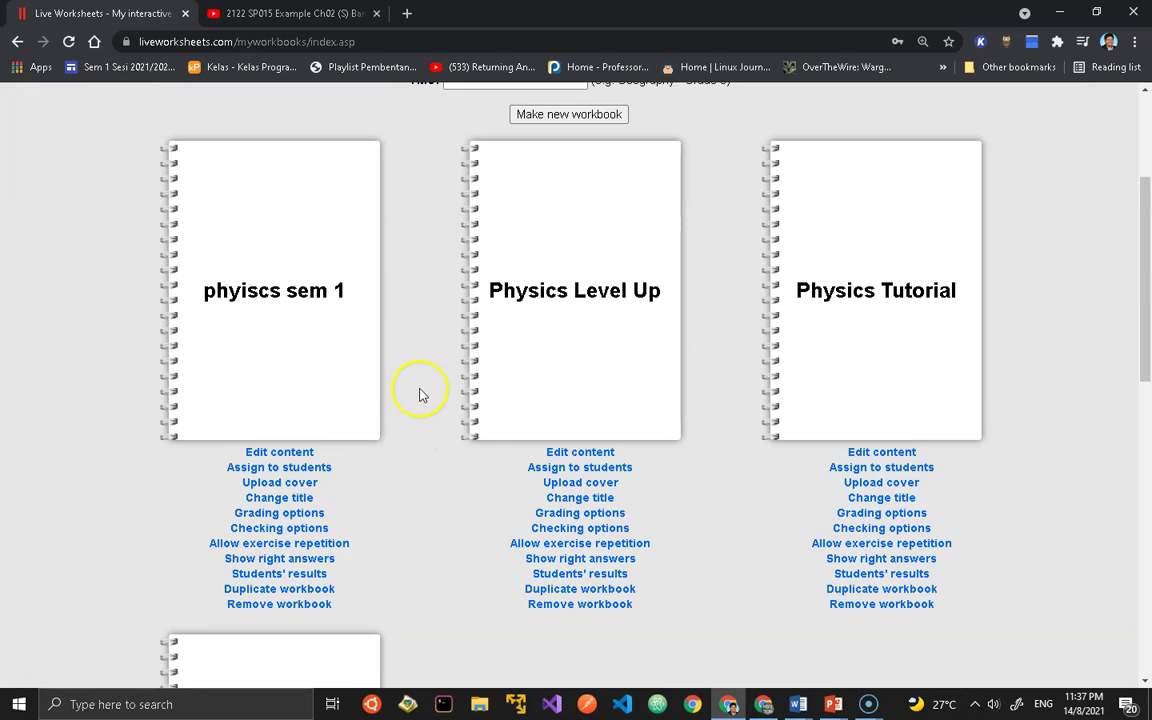
left_click(270, 311)
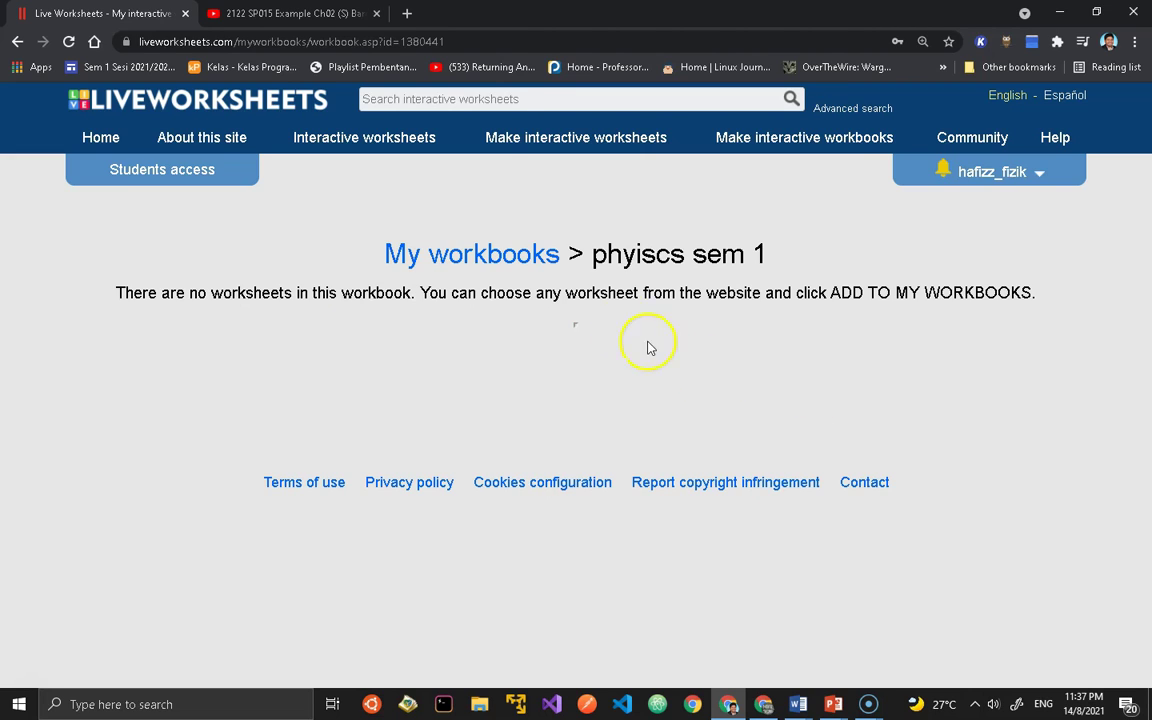
left_click(524, 101)
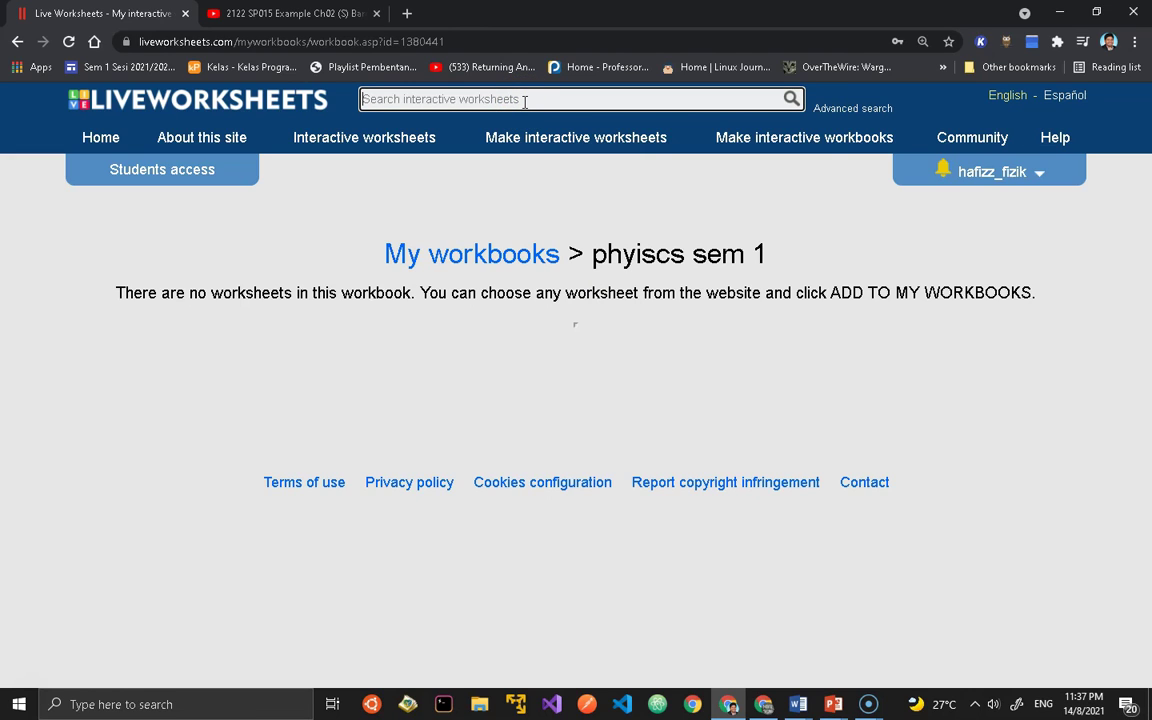
Search the site for physics and open the Motion Graphs worksheet (ID 270322).
type("physics")
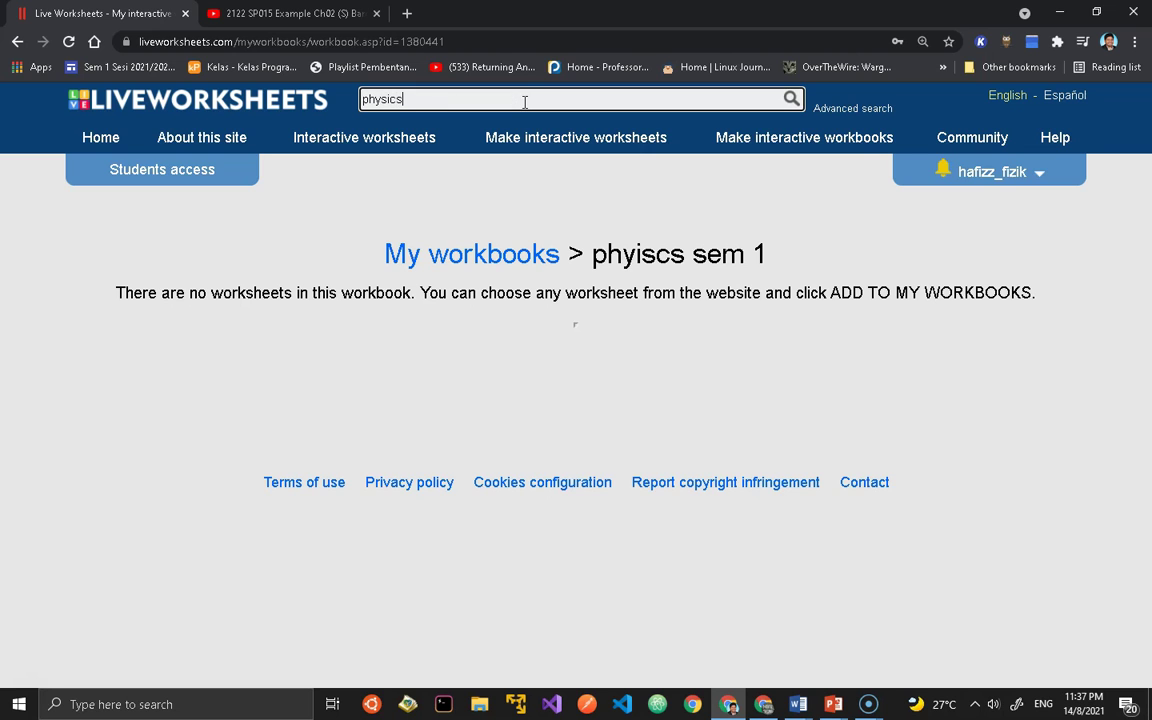
key("Return")
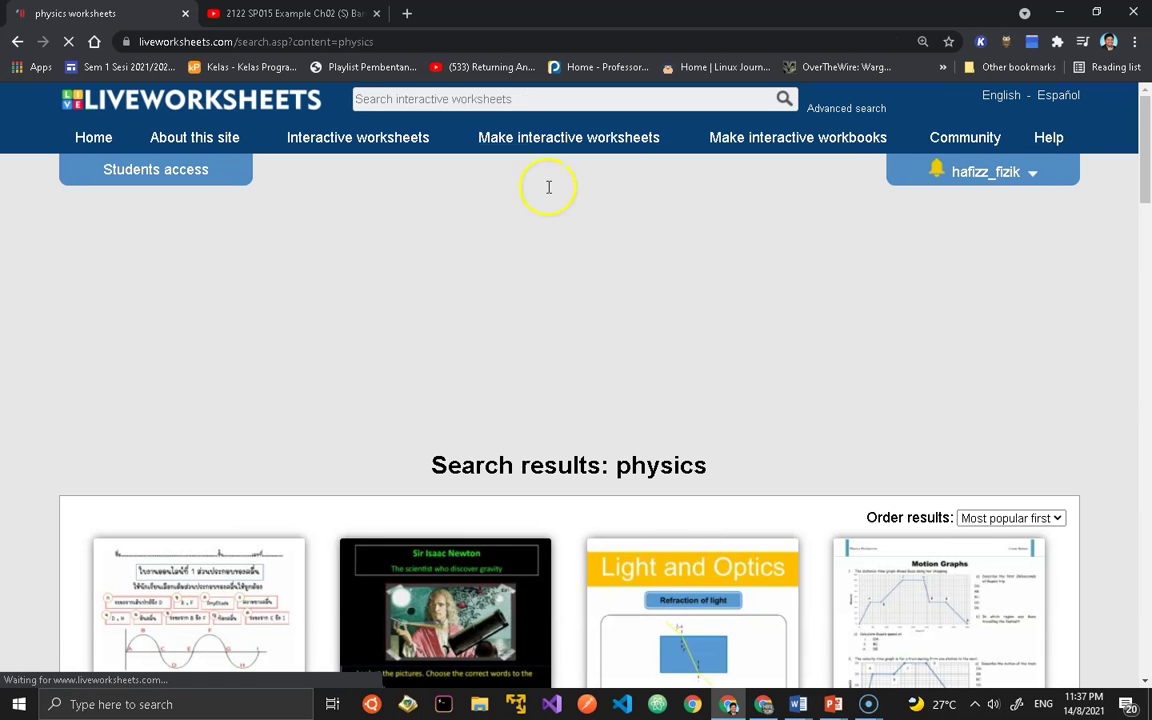
scroll(600, 318, "down", 3)
scroll(600, 318, "down", 1)
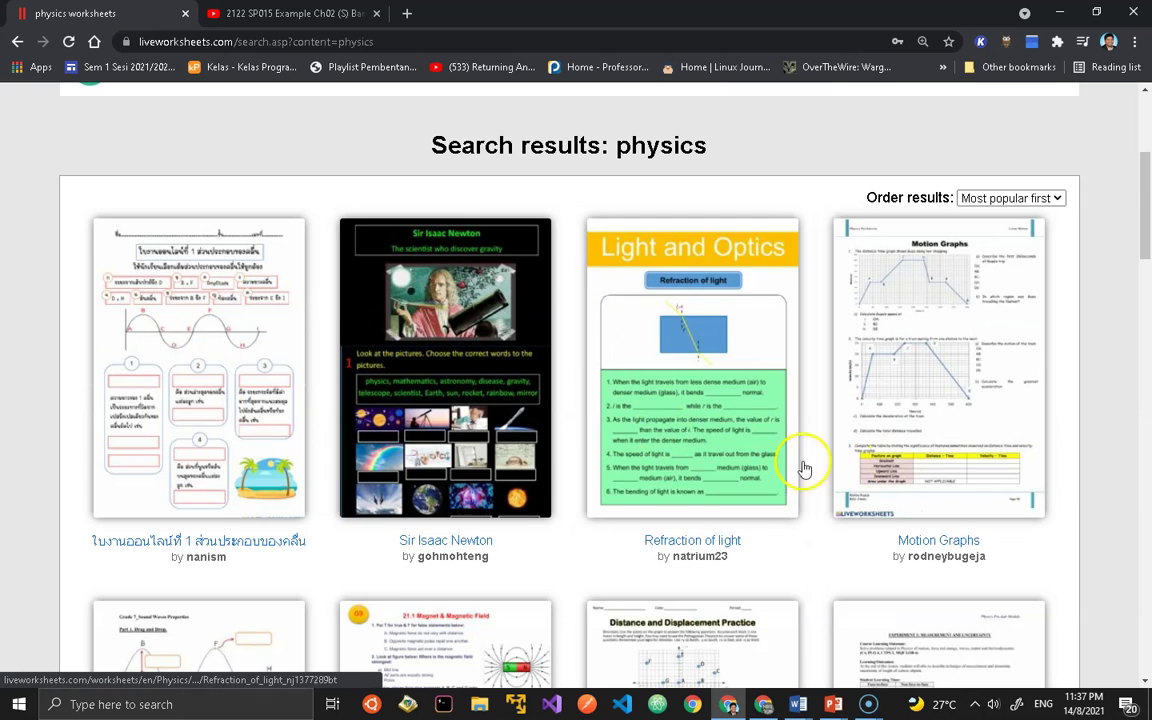
scroll(370, 445, "down", 3)
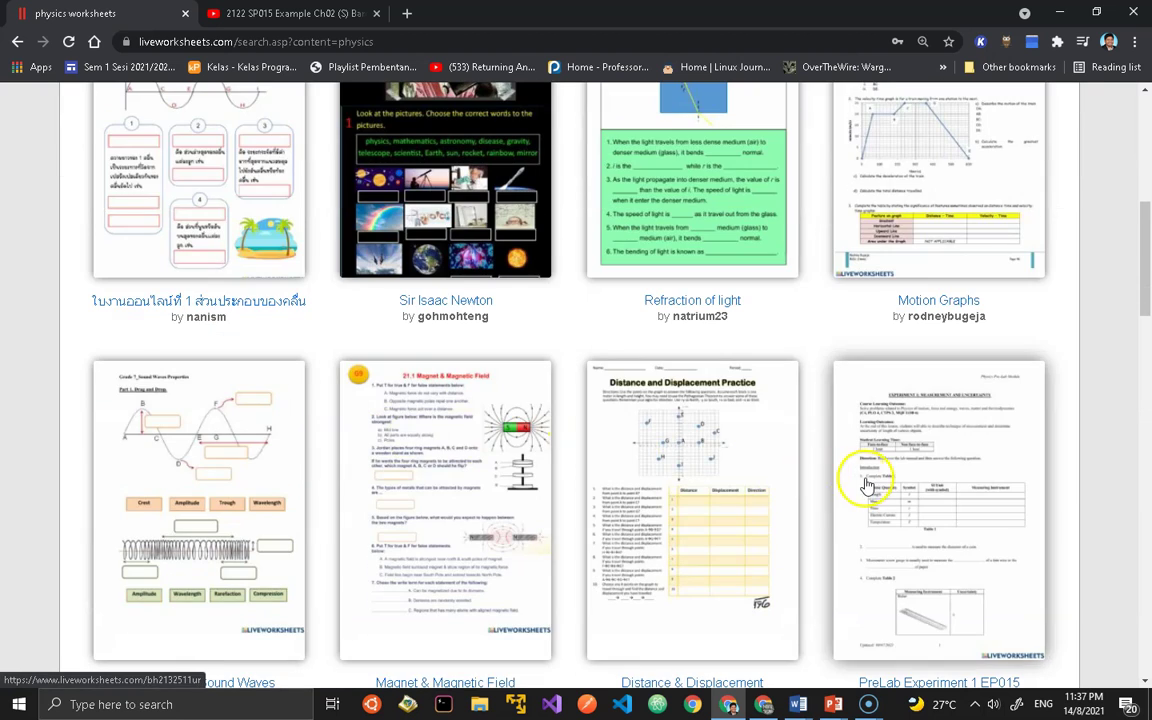
scroll(830, 483, "down", 3)
scroll(674, 501, "down", 3)
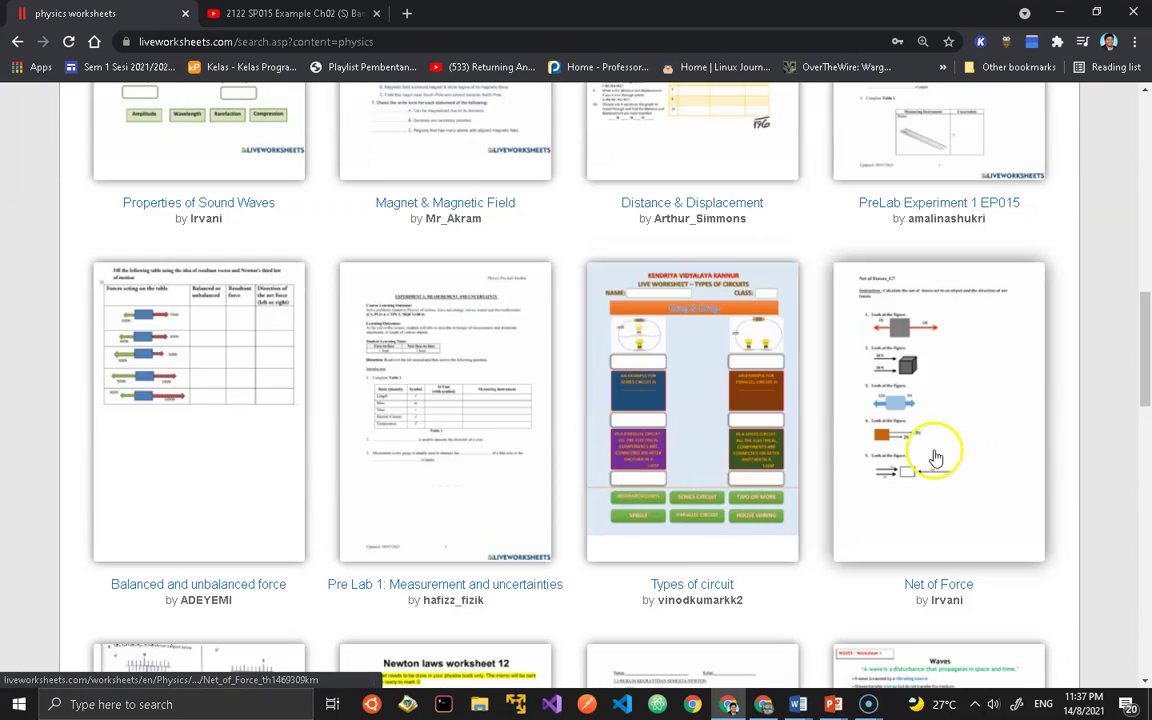
scroll(430, 380, "up", 8)
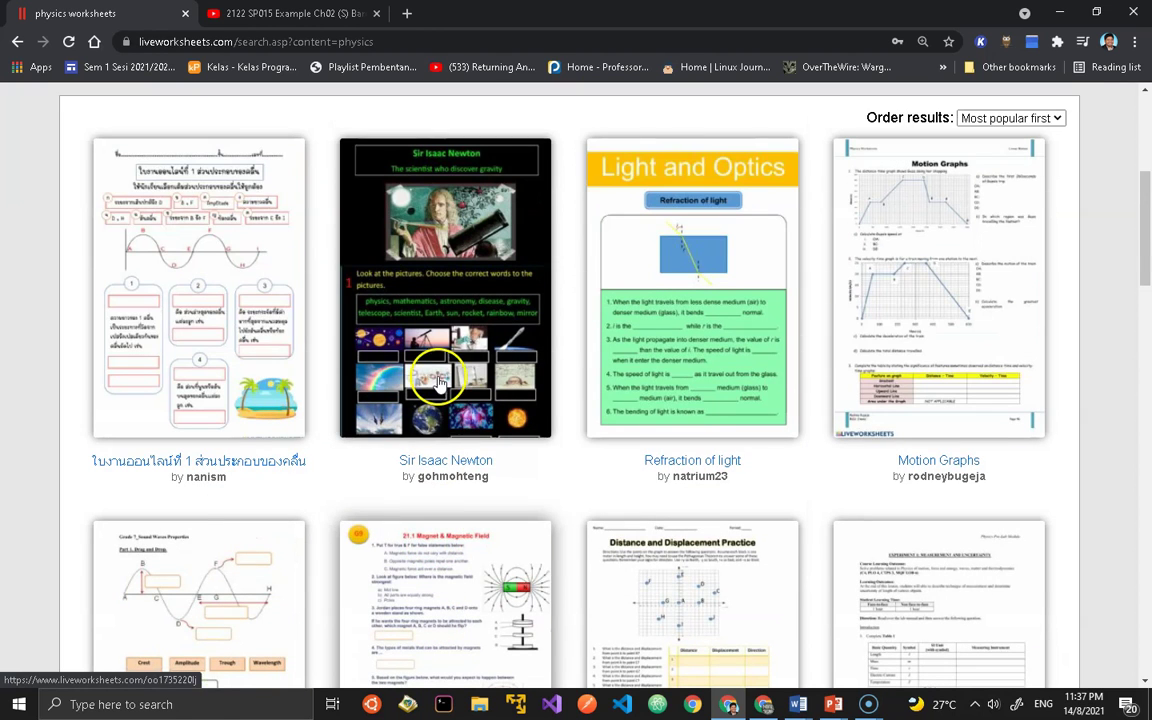
left_click(934, 322)
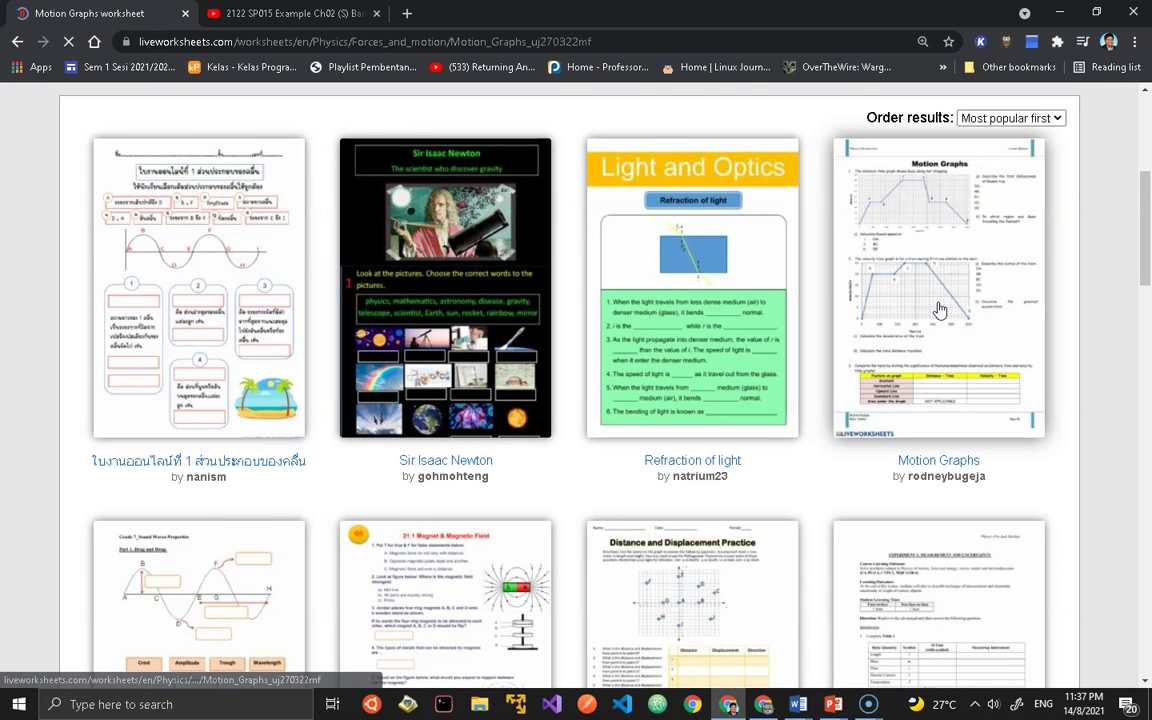
scroll(828, 316, "down", 6)
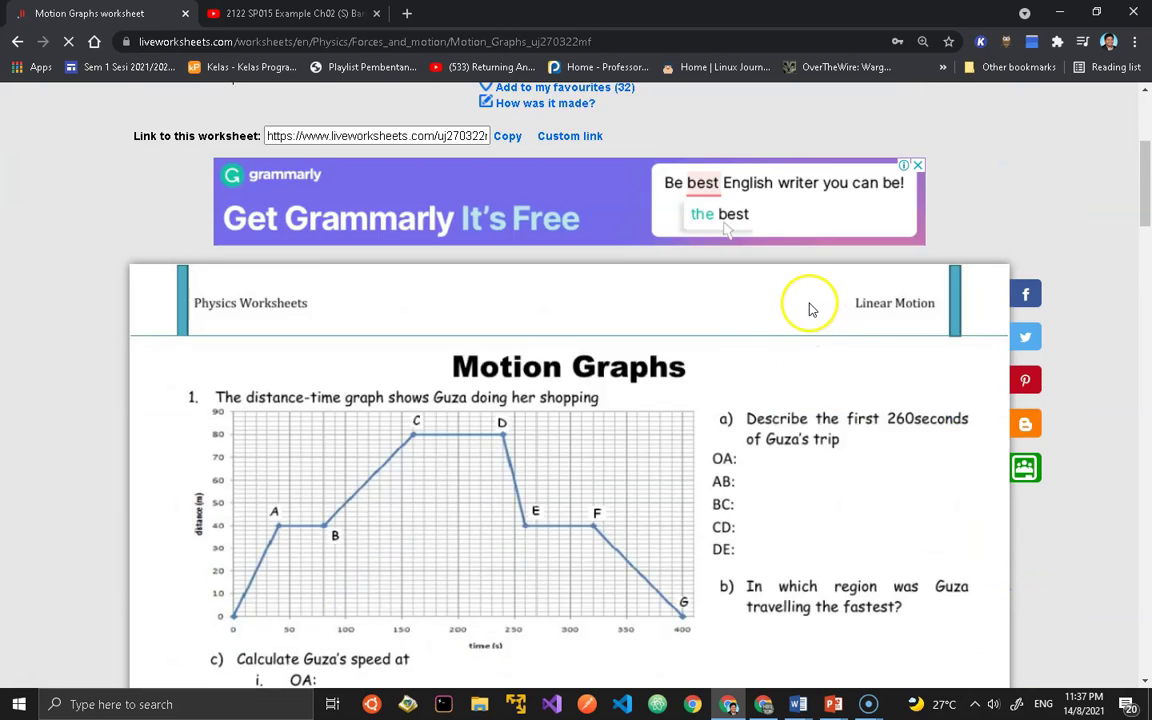
scroll(489, 321, "down", 4)
scroll(489, 325, "up", 10)
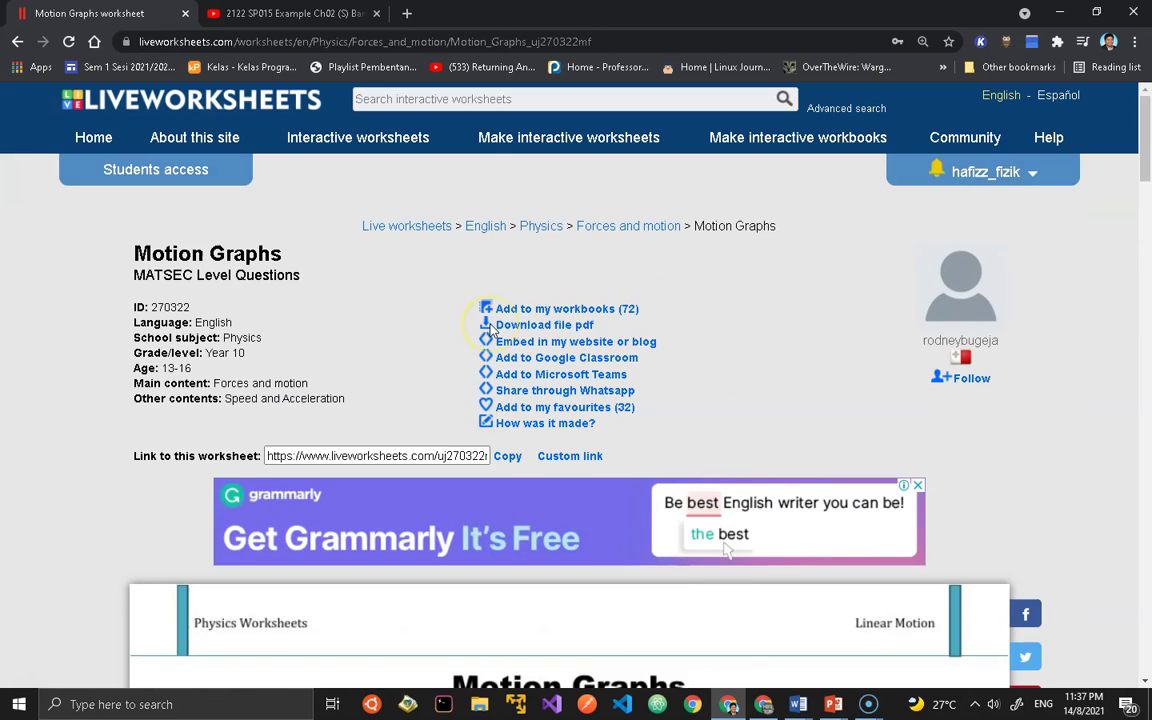
Copy the Motion Graphs worksheet link from the Add to Microsoft Teams panel.
left_click(559, 376)
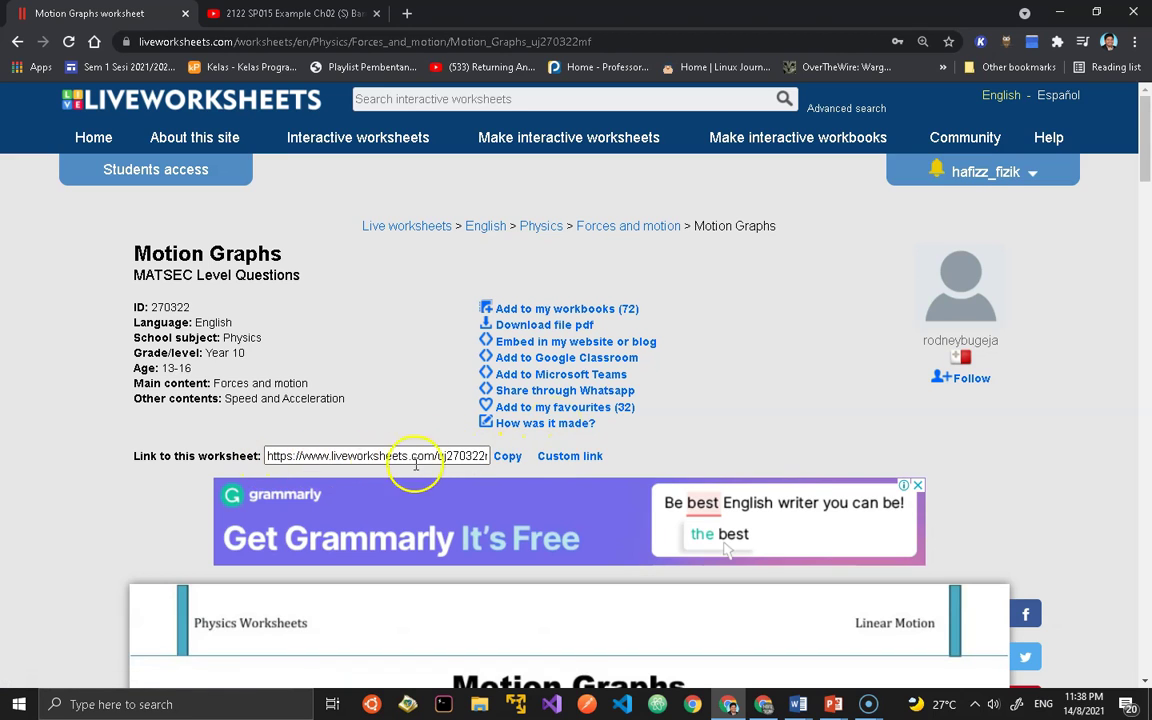
left_click(507, 462)
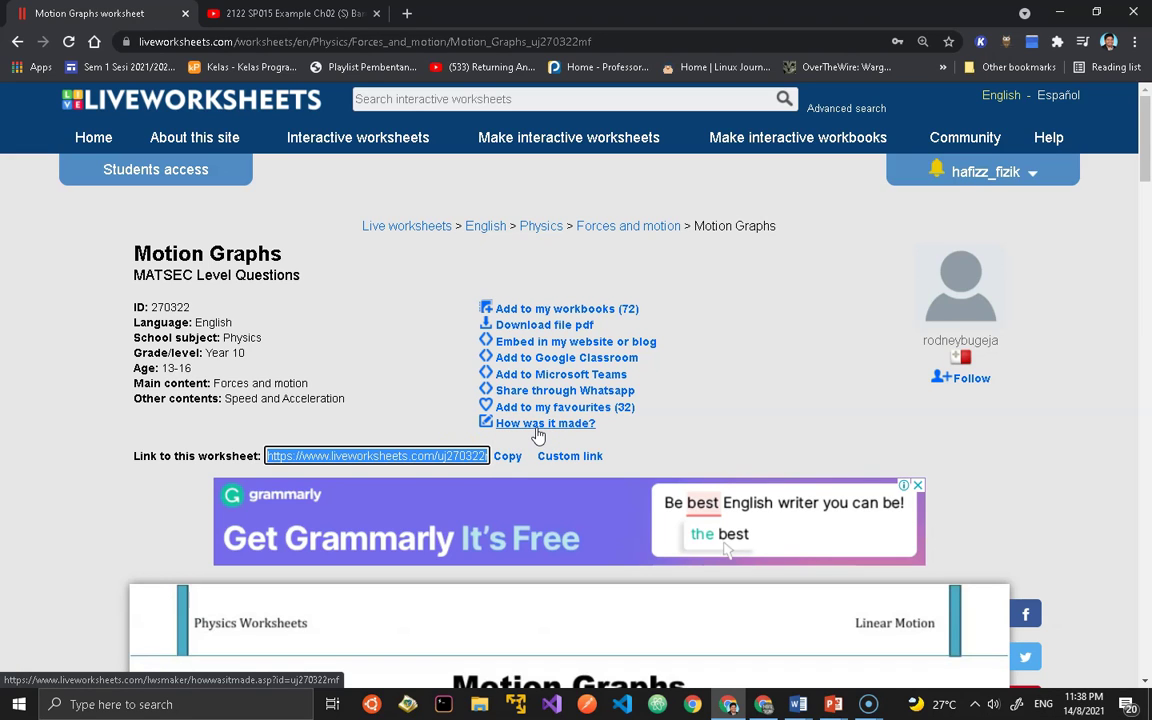
View Motion Graphs' stored answers like constant velocity, then type 'physics' into the site search.
left_click(505, 424)
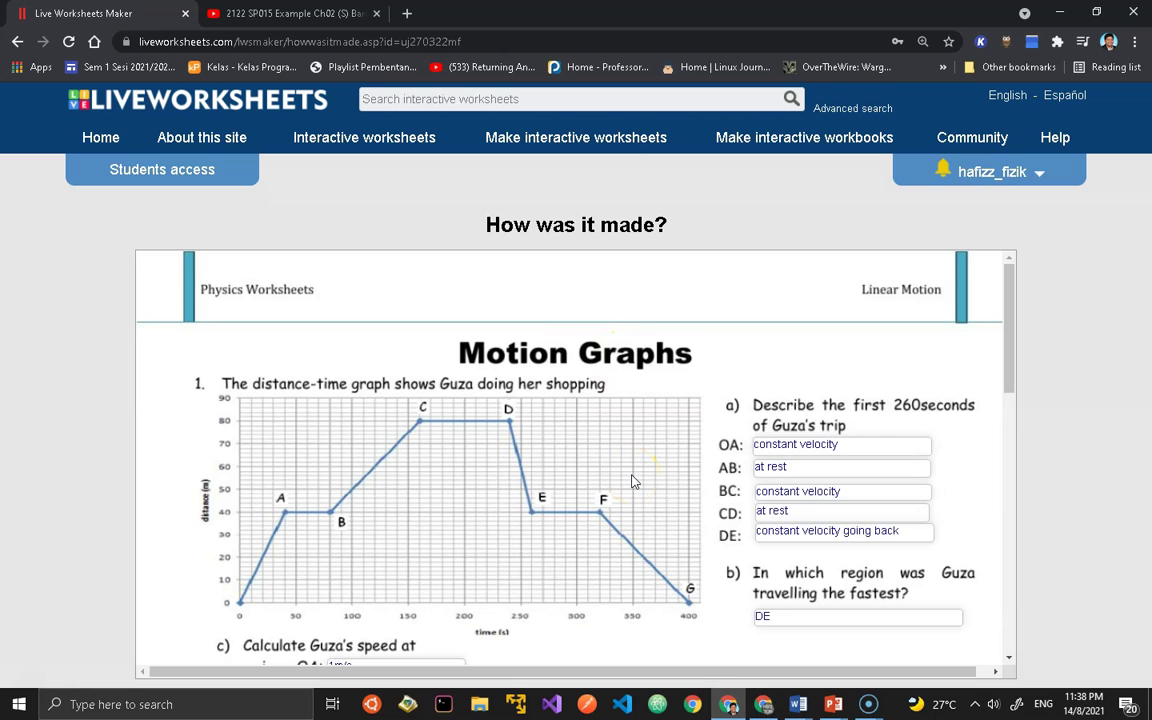
scroll(632, 482, "down", 10)
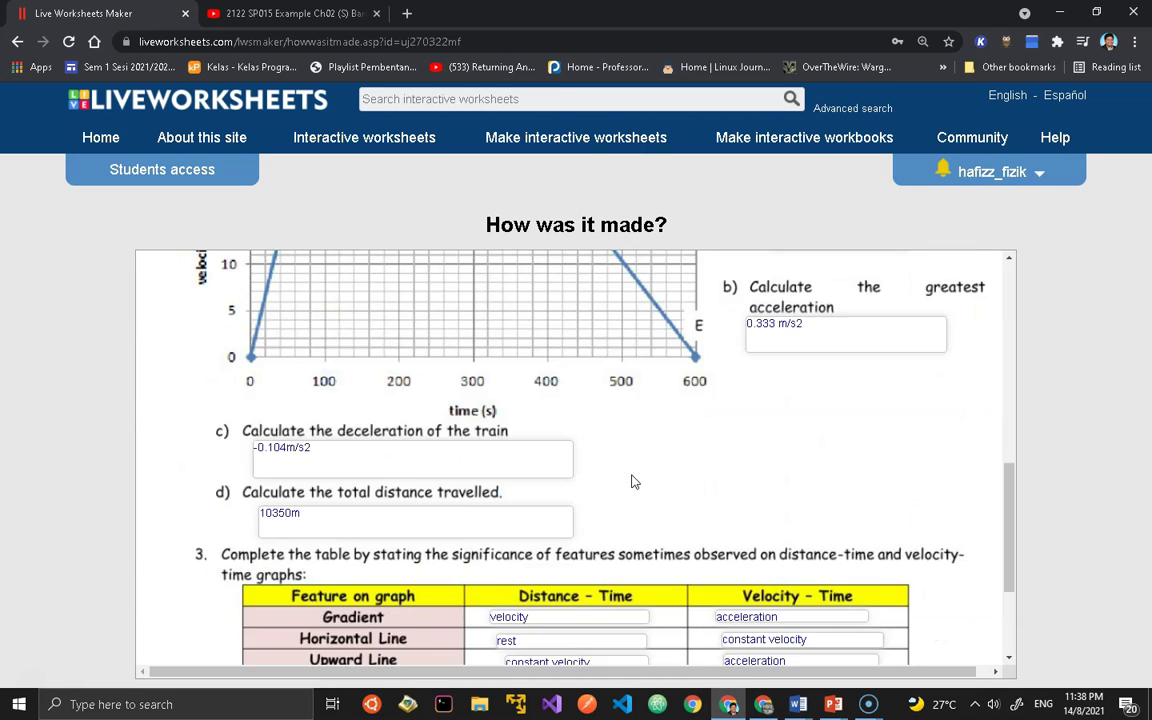
scroll(632, 482, "up", 10)
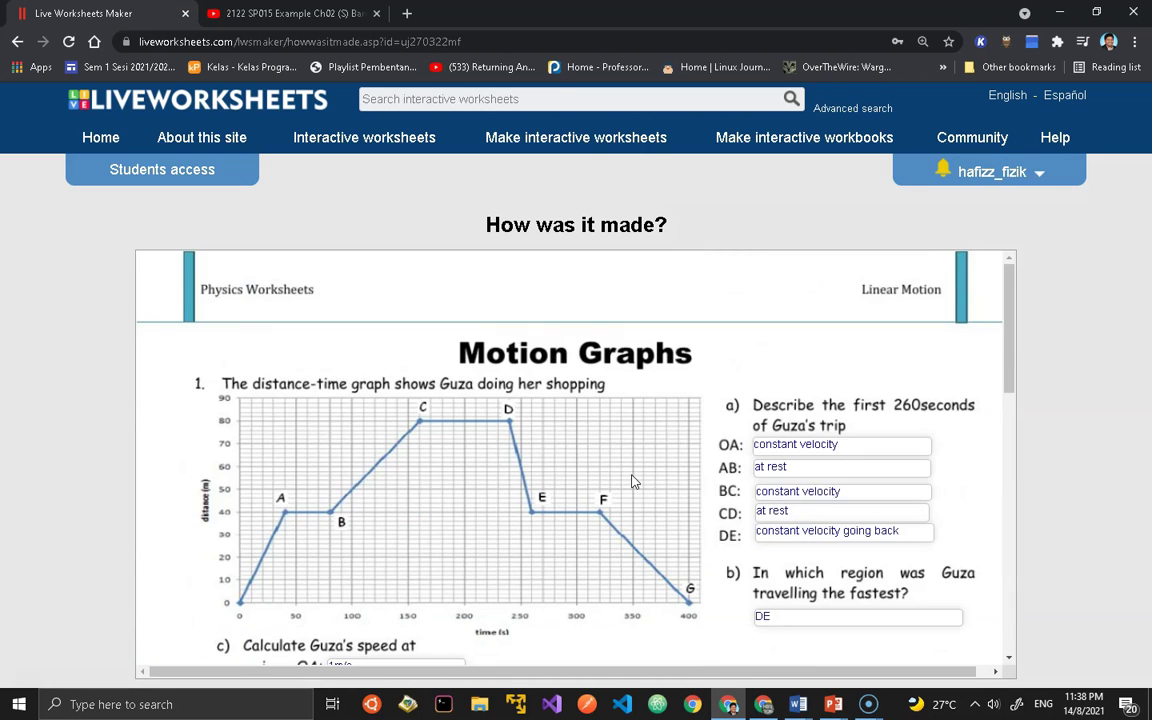
left_click(439, 100)
type("physics")
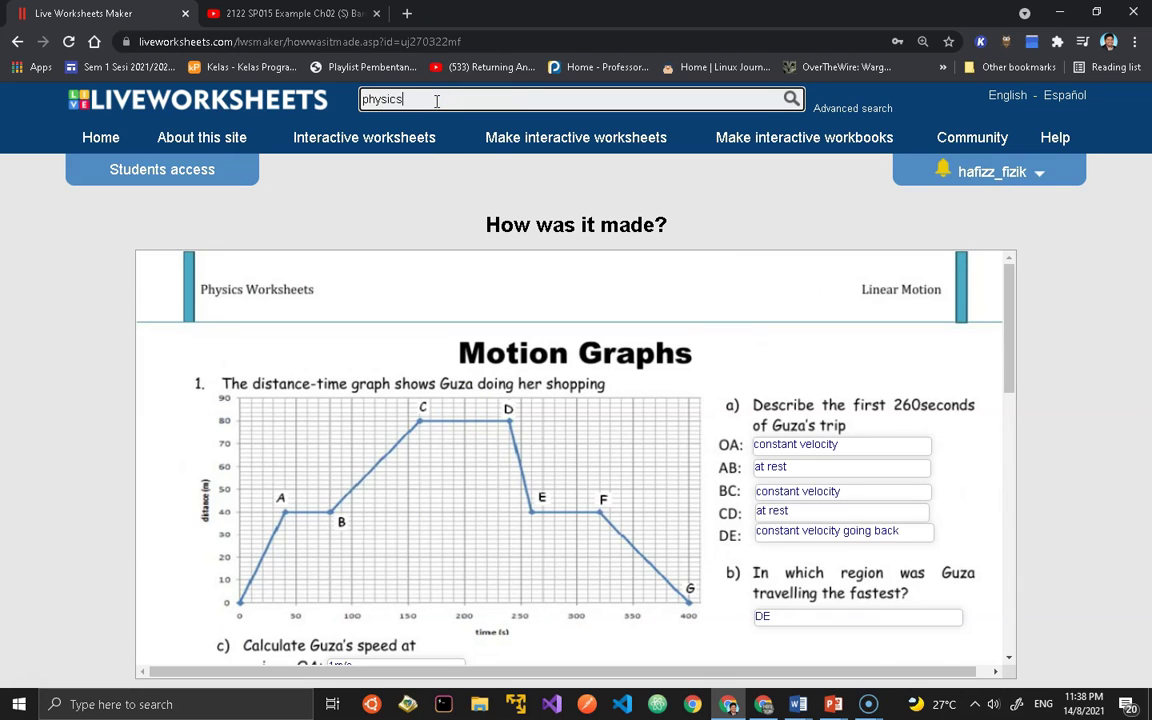
Run the physics search and open the Magnet & Magnetic Field worksheet (ID 1735220).
key("Return")
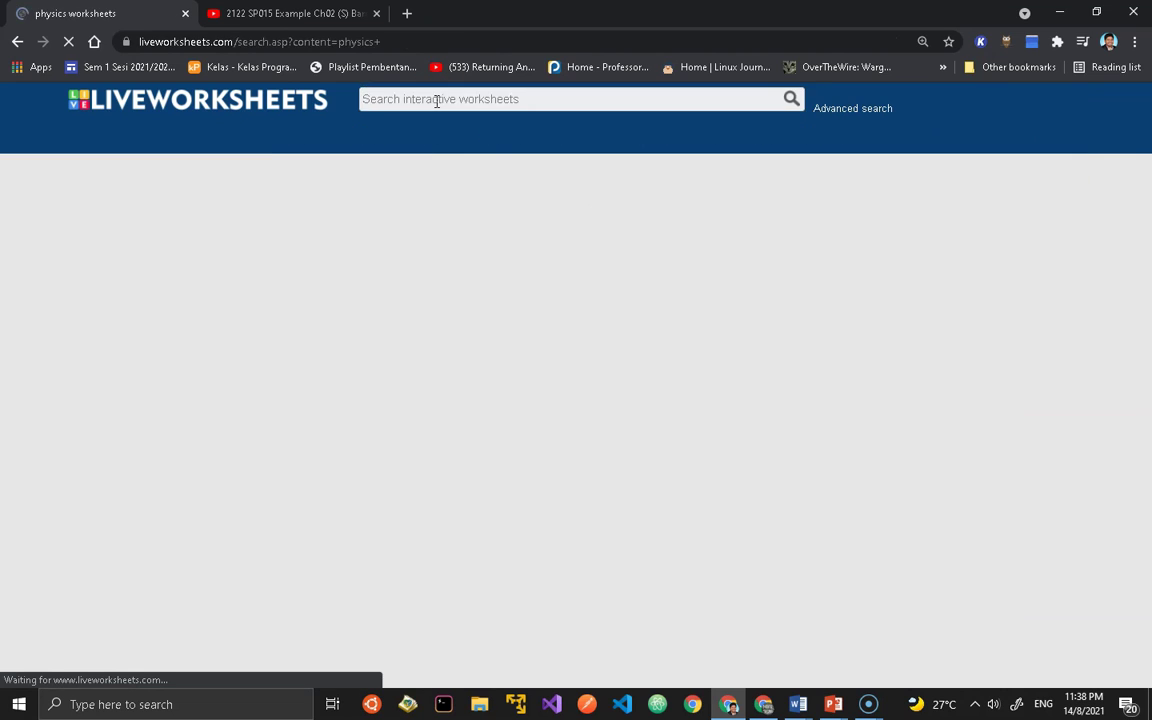
scroll(540, 301, "down", 3)
scroll(627, 342, "down", 3)
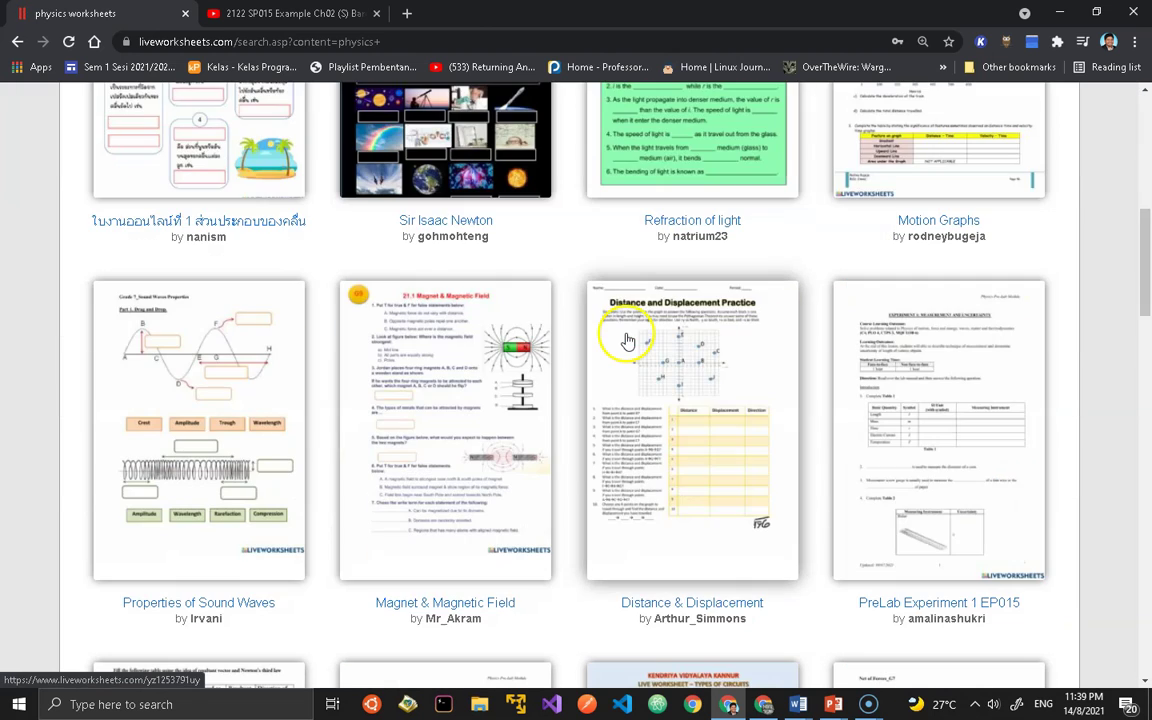
scroll(630, 337, "down", 3)
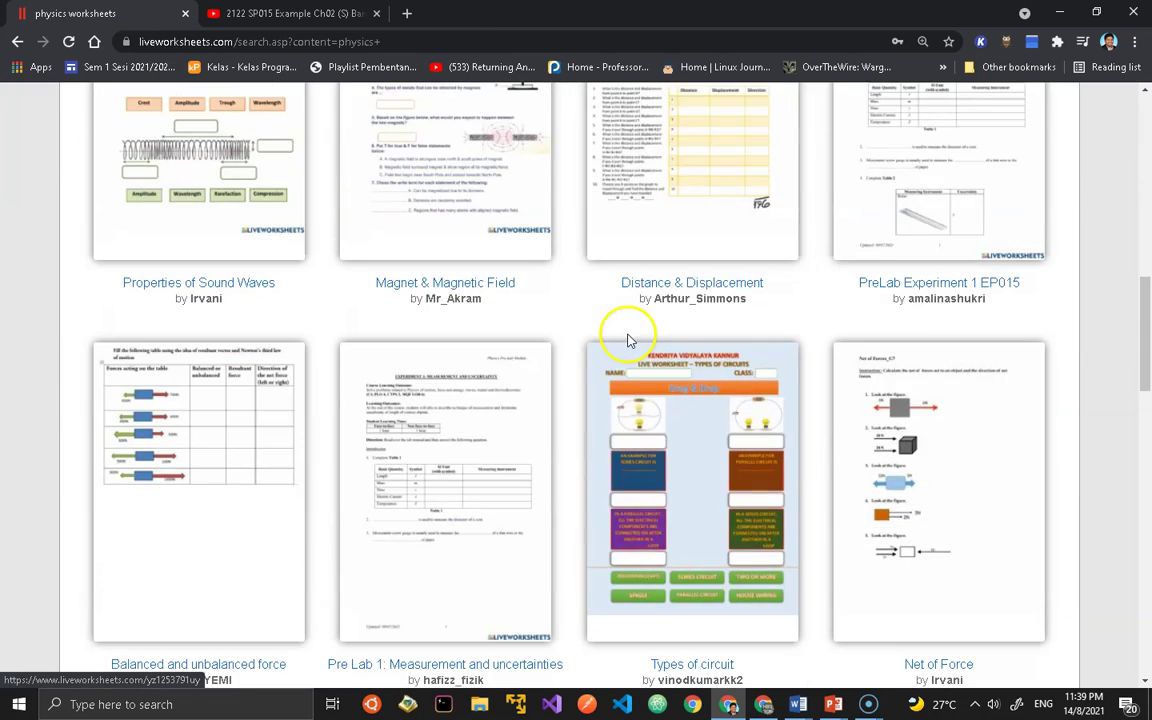
scroll(224, 265, "up", 2)
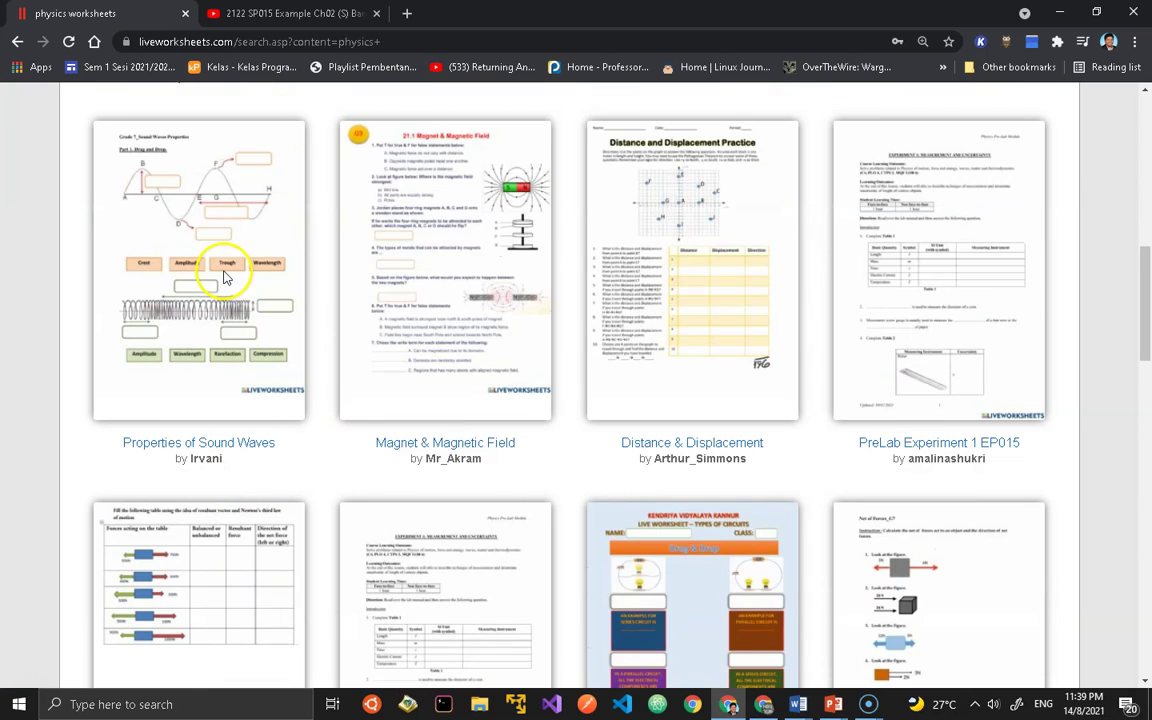
left_click(418, 285)
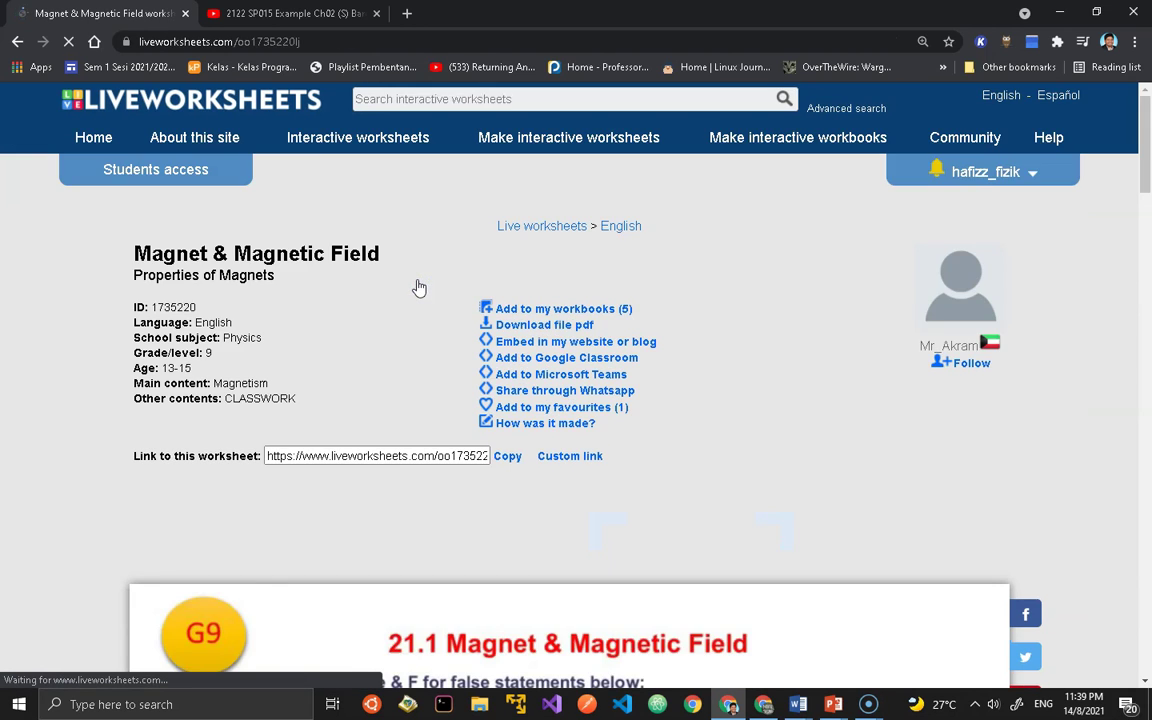
scroll(565, 250, "down", 2)
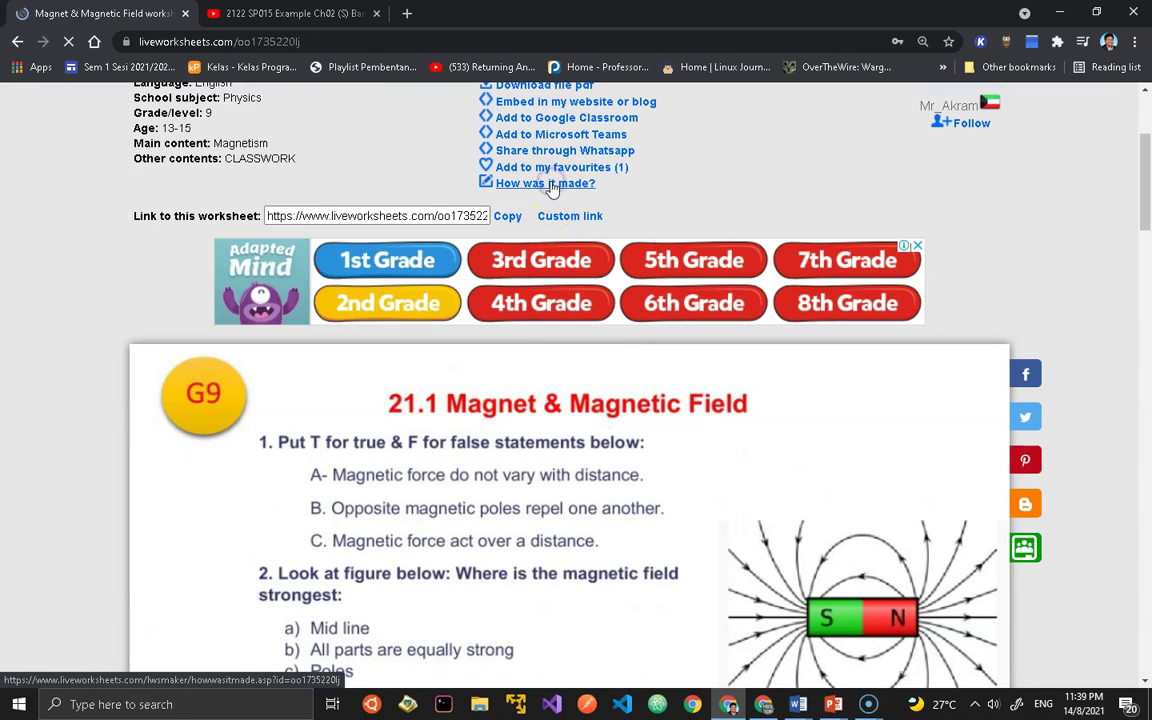
left_click(512, 184)
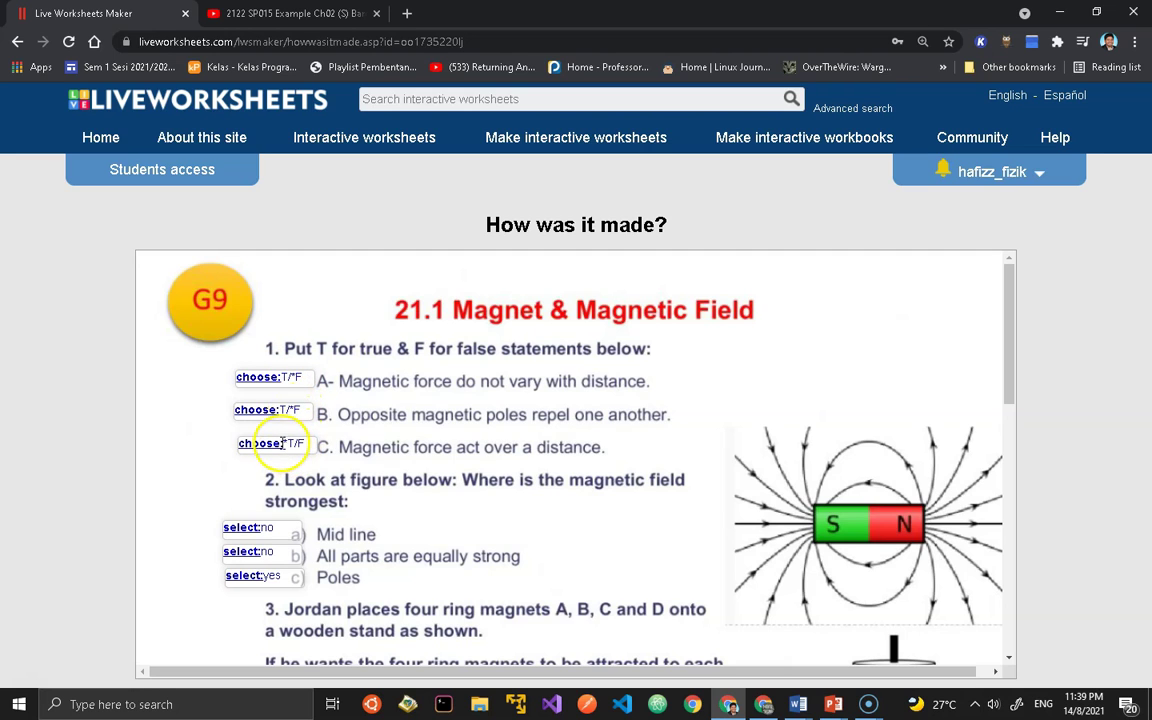
scroll(489, 424, "down", 3)
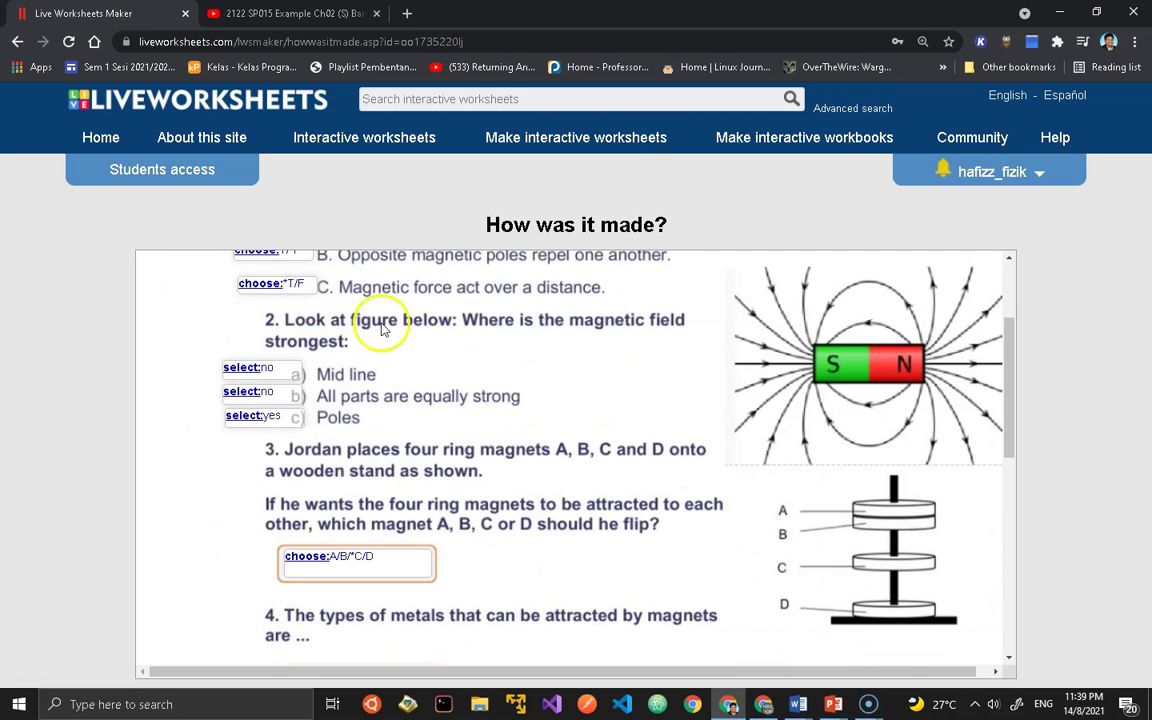
scroll(478, 330, "down", 3)
scroll(478, 330, "down", 3)
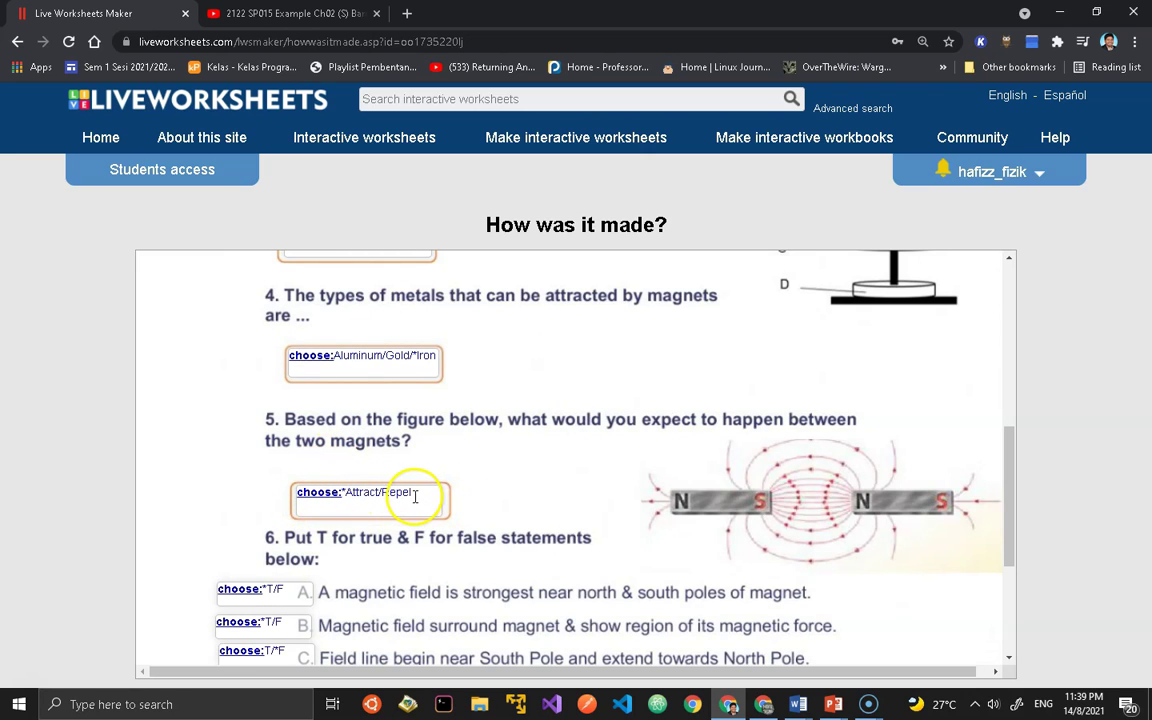
left_click_drag(418, 496, 315, 497)
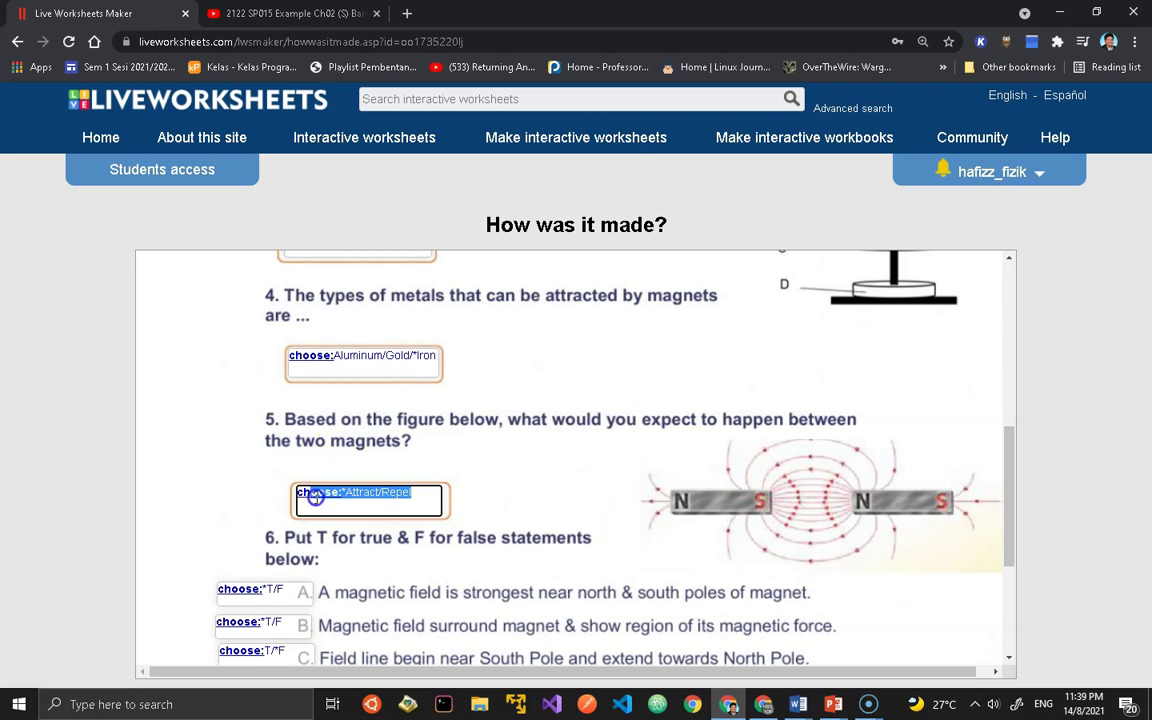
left_click(411, 497)
left_click(345, 492)
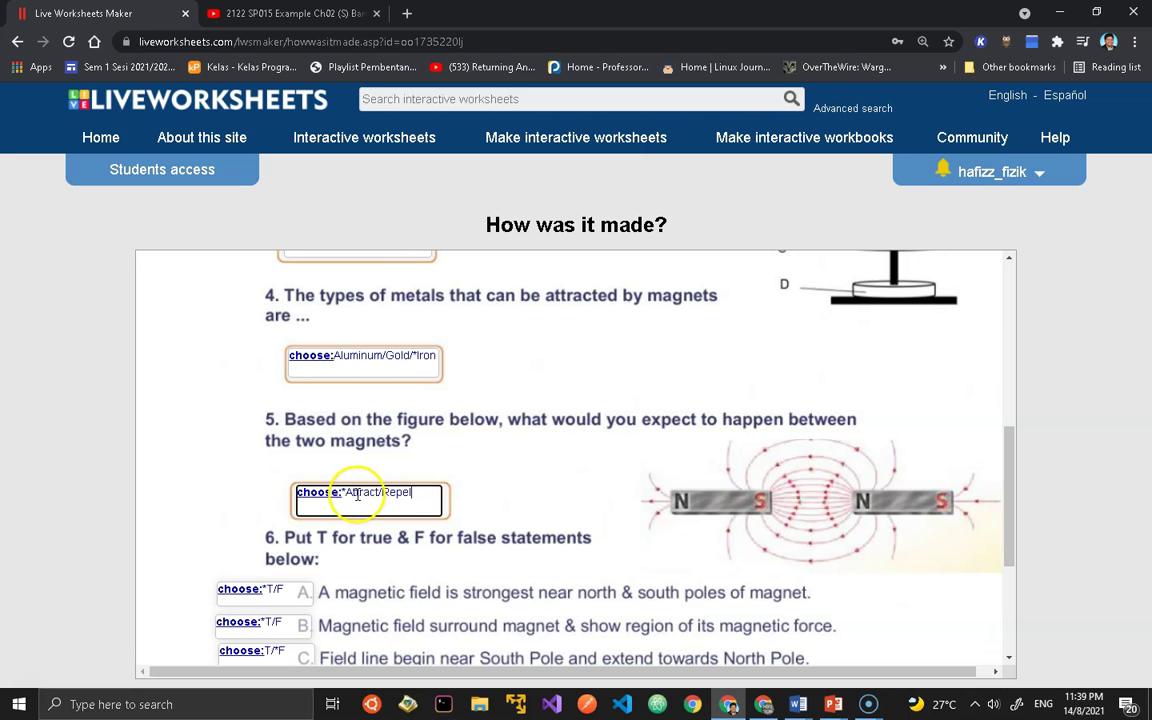
scroll(480, 500, "down", 2)
scroll(503, 497, "down", 1)
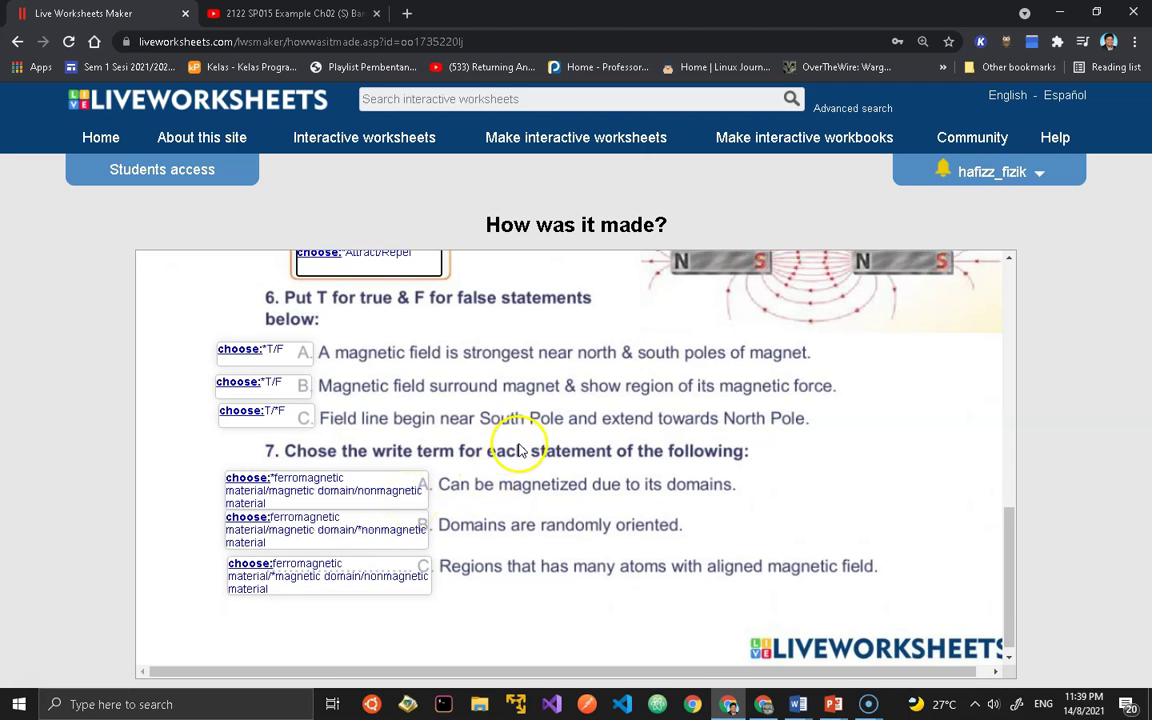
scroll(514, 442, "up", 15)
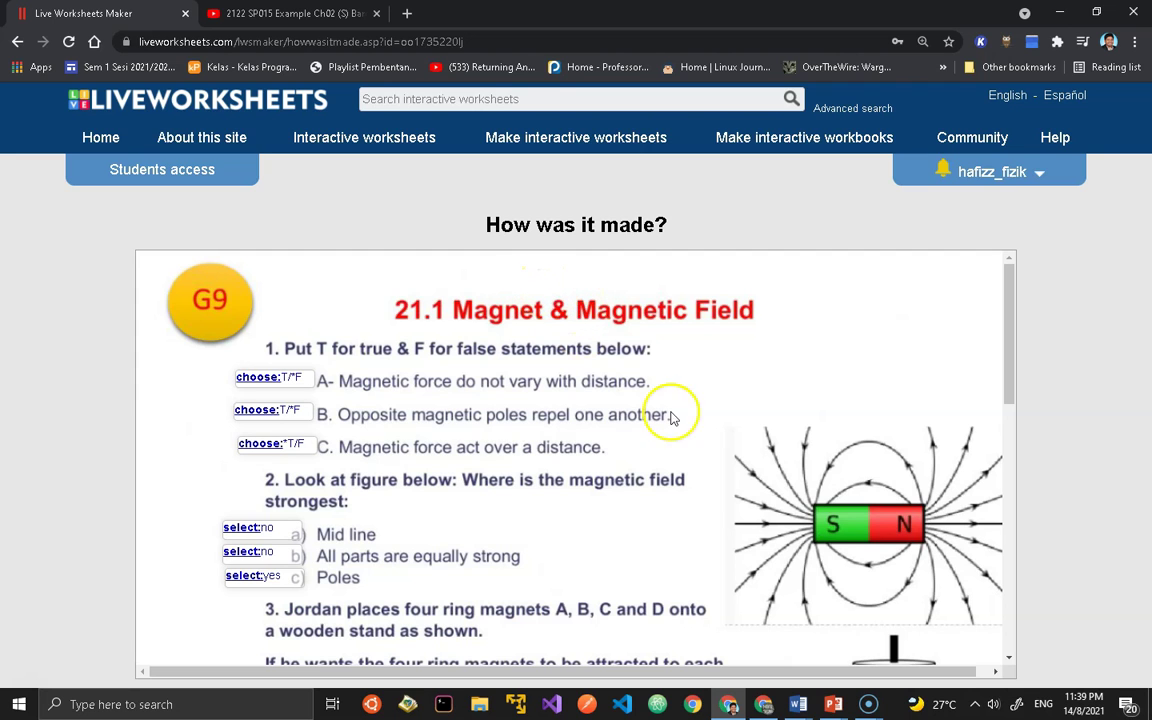
In the other Chrome window, open liveworksheets.com's student zone Register as a student page.
left_click(765, 705)
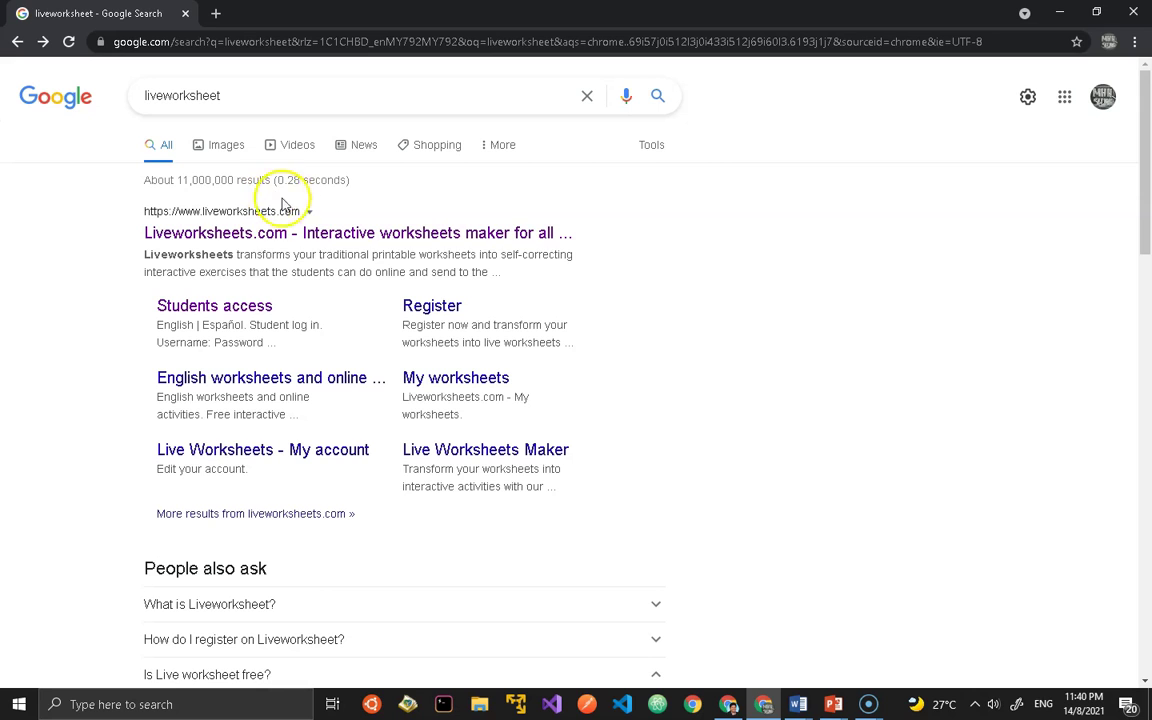
left_click(286, 234)
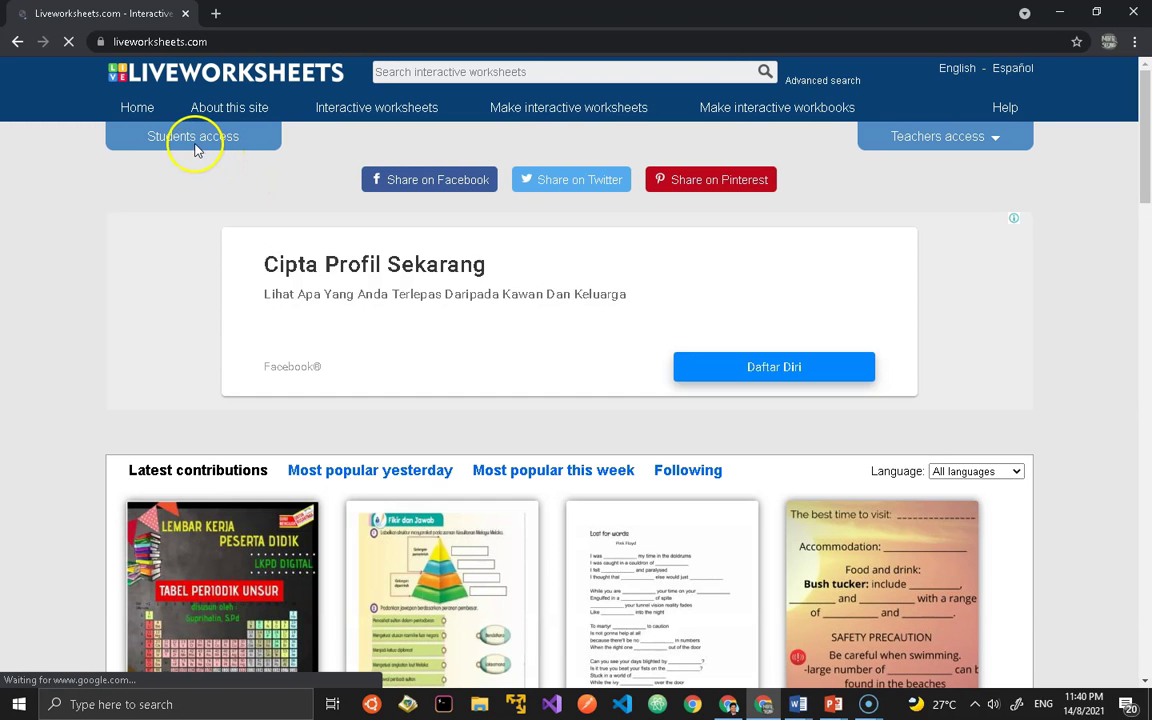
left_click(192, 141)
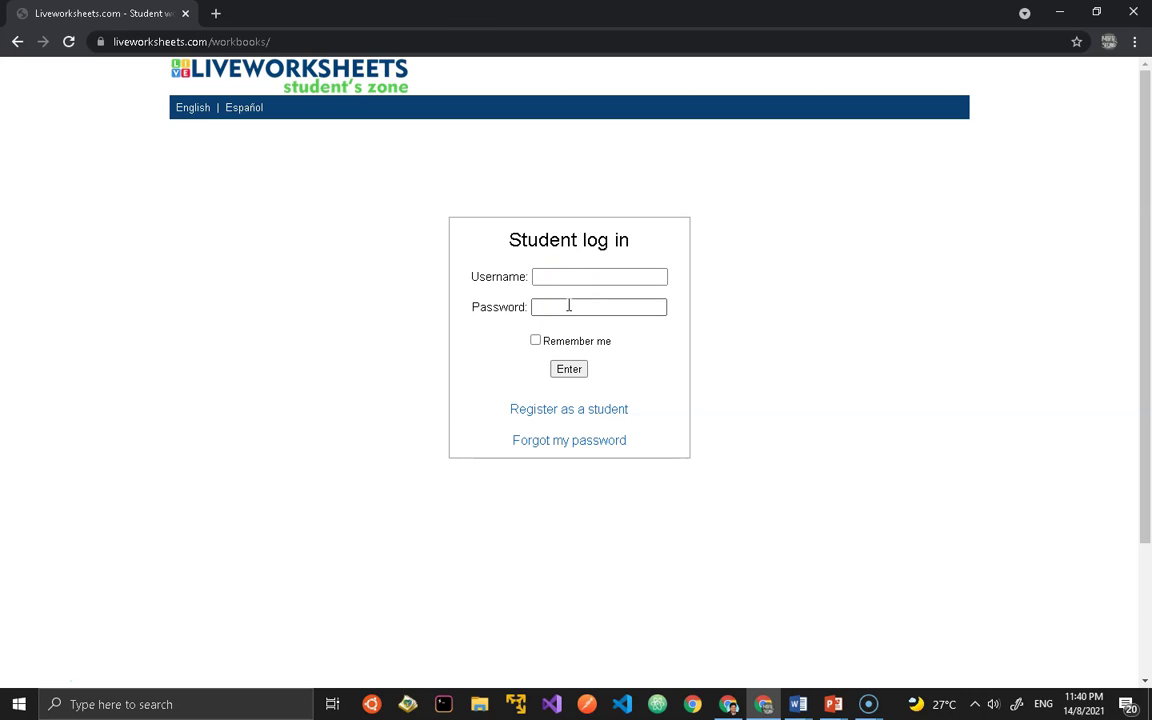
left_click(571, 410)
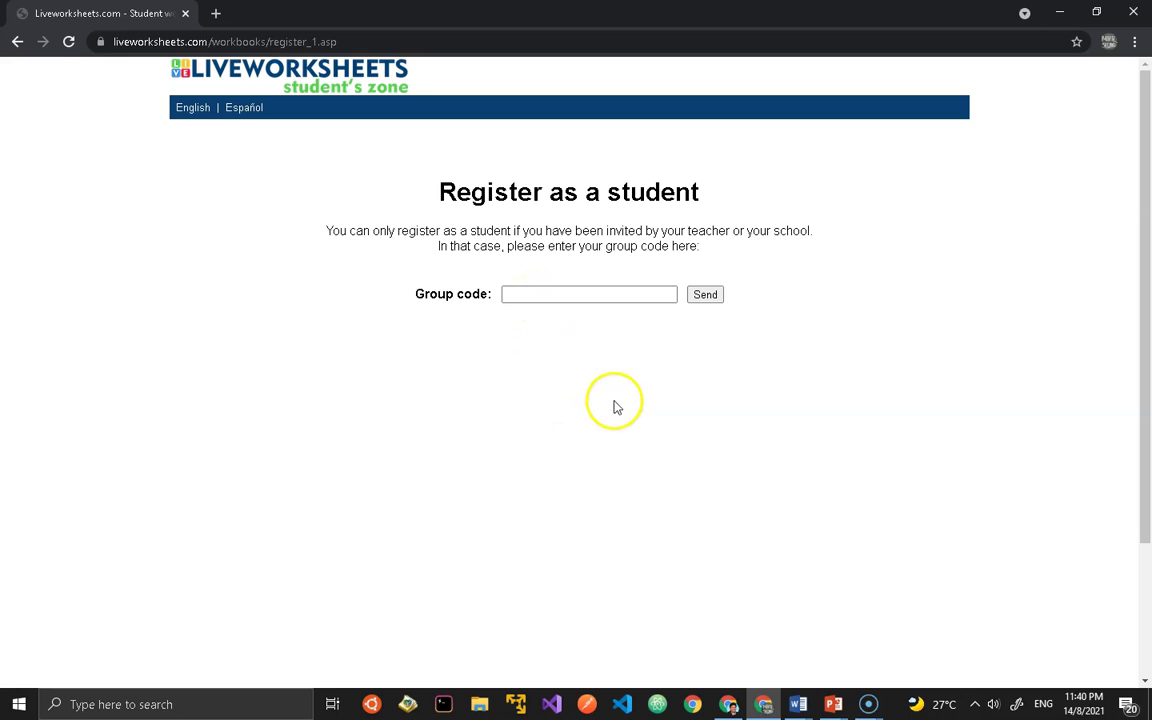
From the teacher's My students page, open kelas 1's Invite students window and copy its group code.
left_click(731, 705)
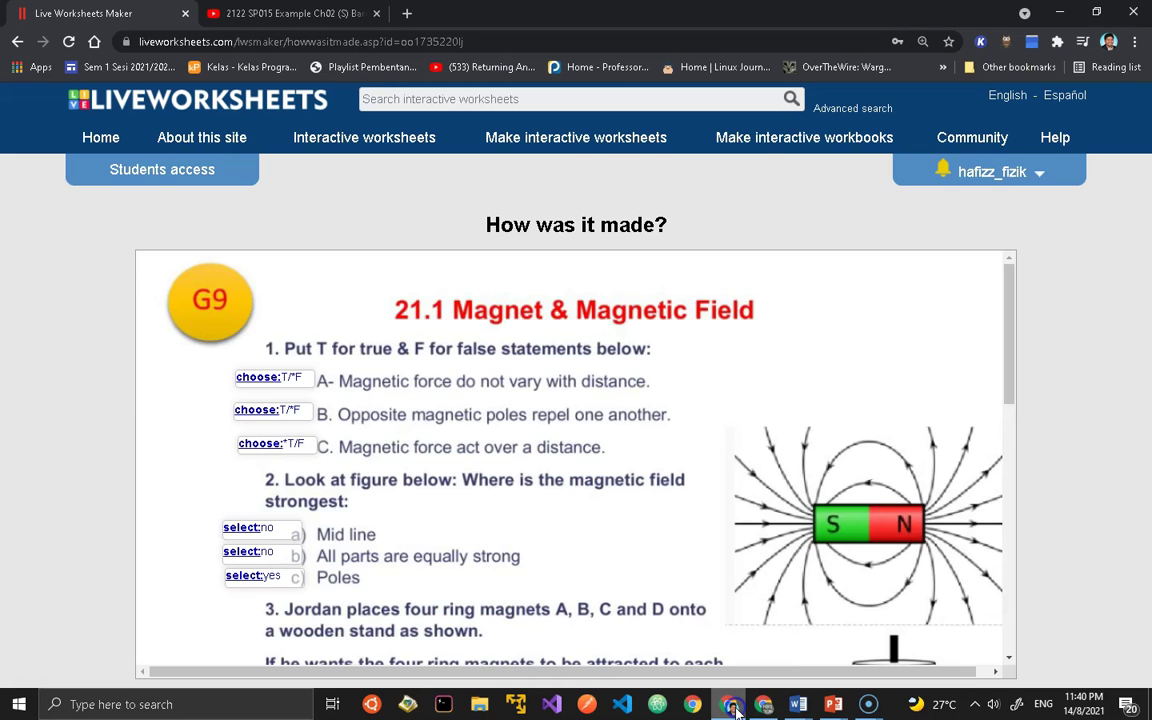
left_click(958, 172)
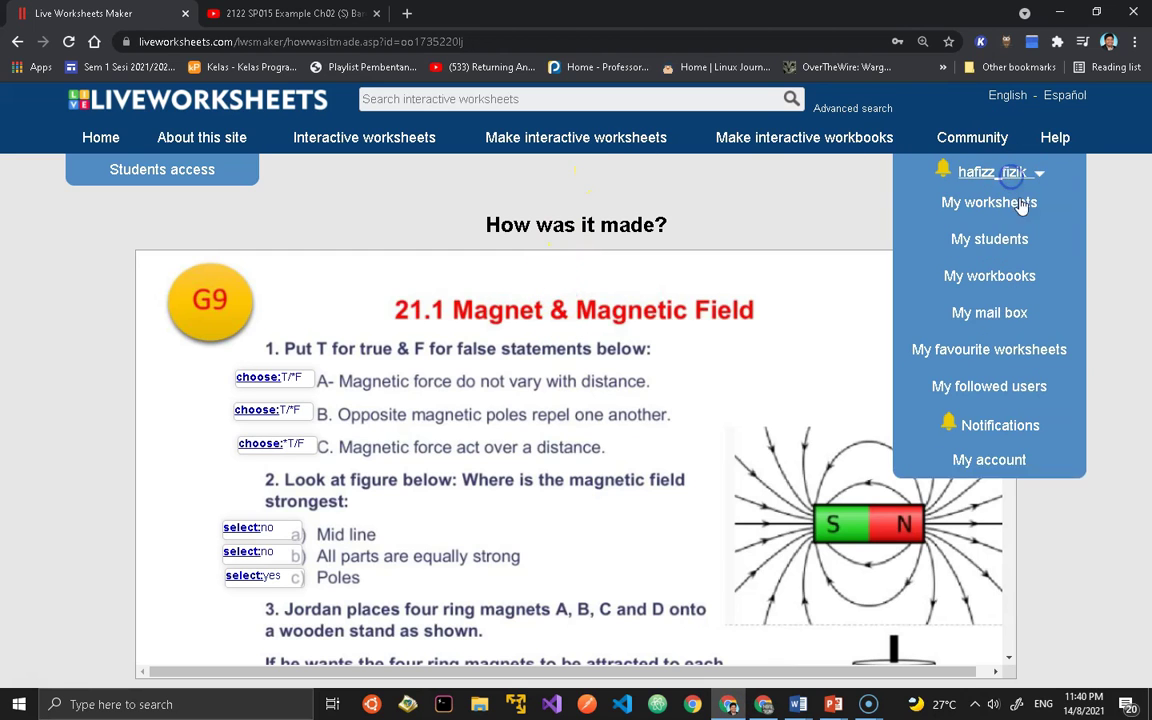
left_click(1003, 242)
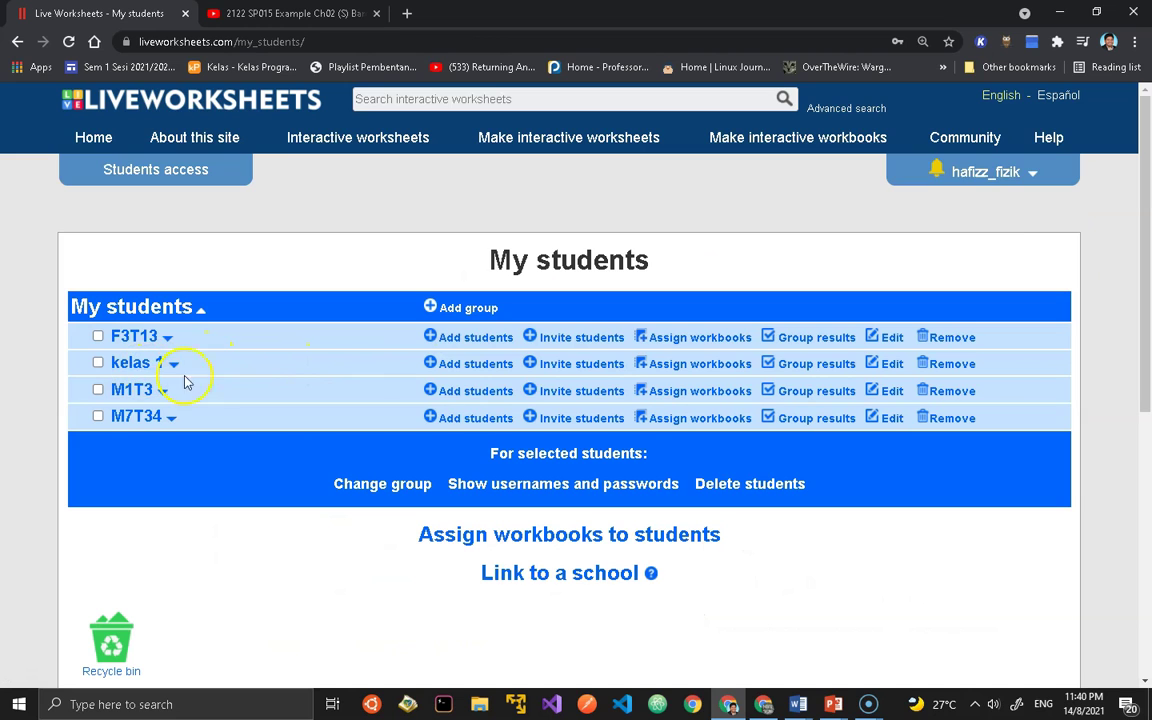
left_click(590, 363)
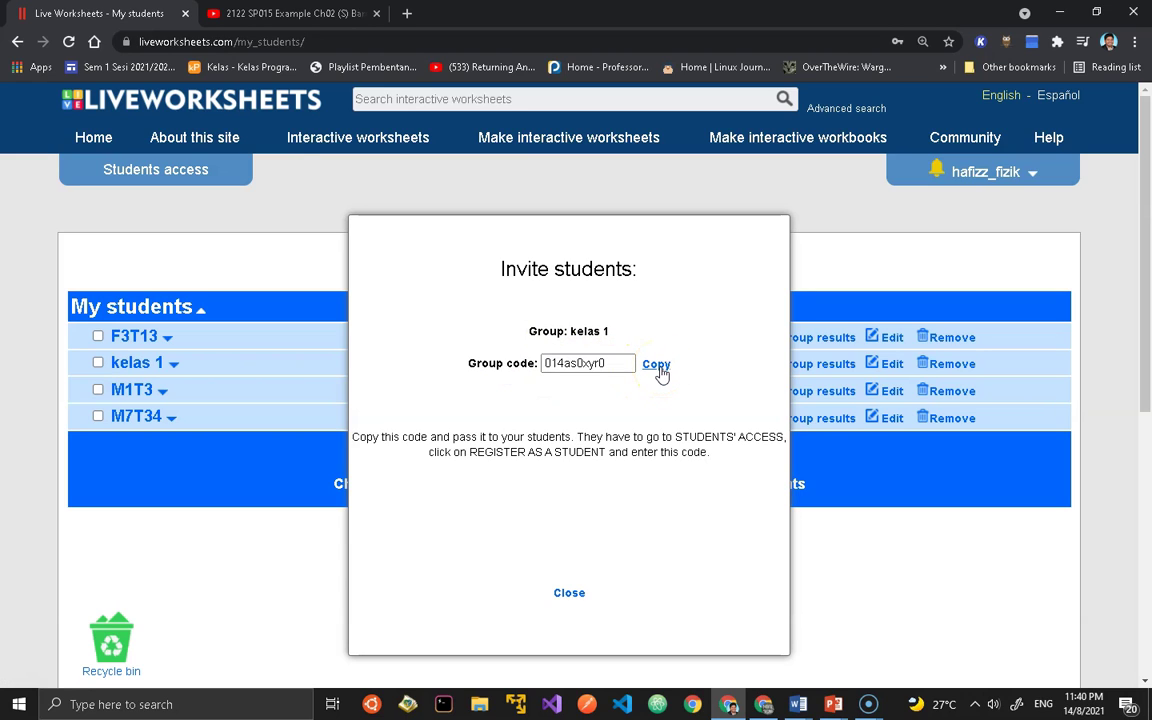
left_click(656, 366)
key("ctrl+c")
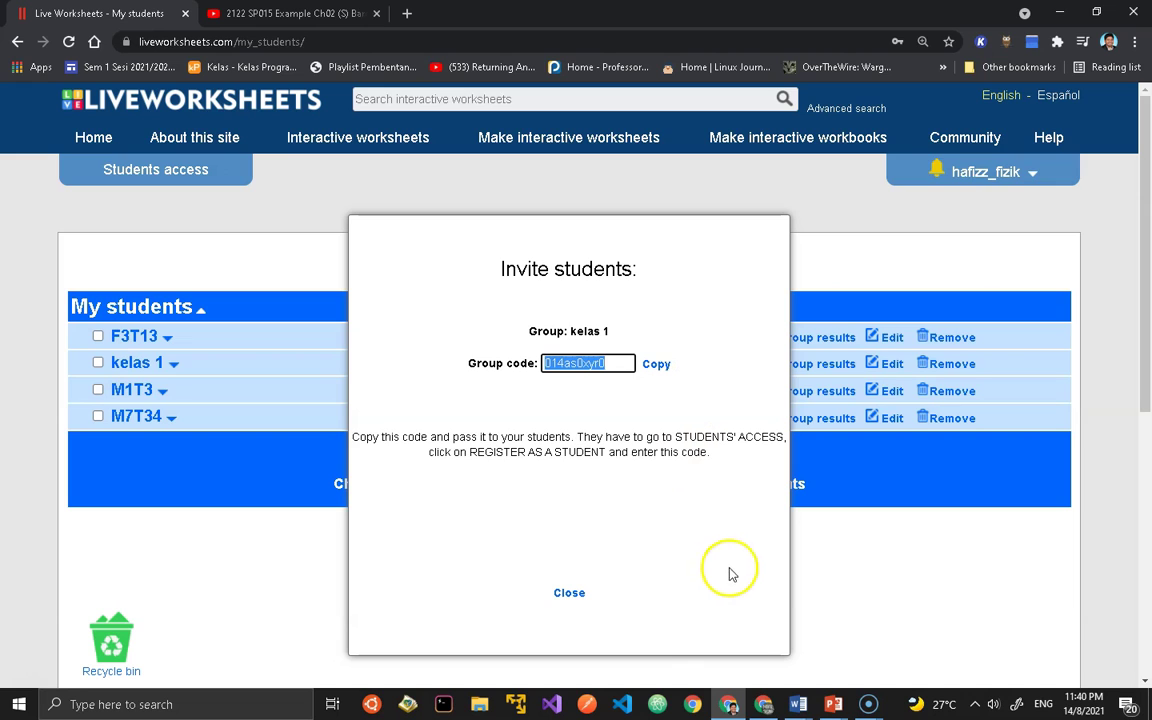
Paste the kelas 1 group code into the student Group code field and send it.
left_click(763, 704)
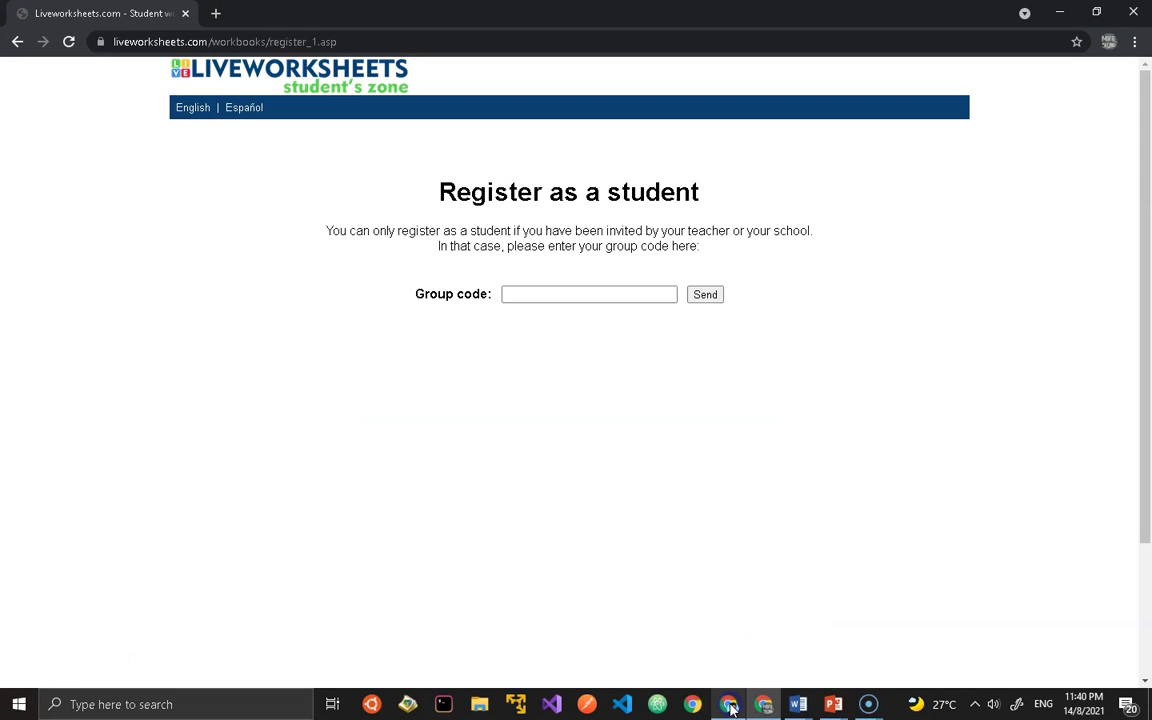
left_click(571, 290)
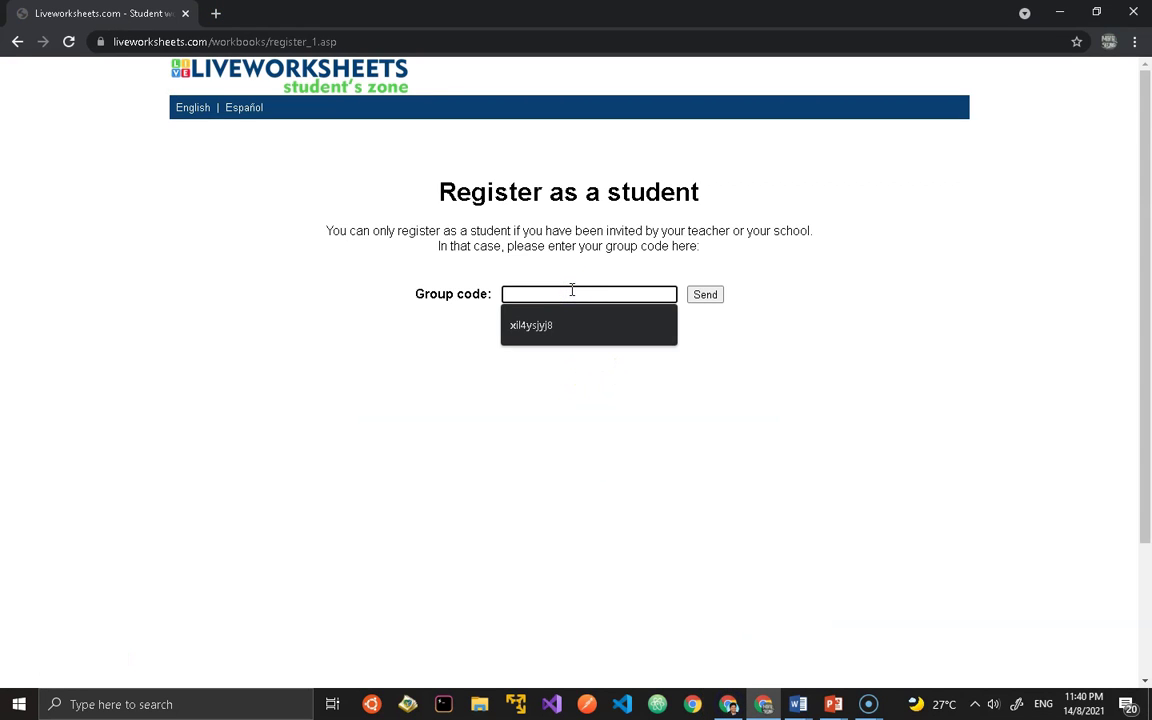
key("ctrl+v")
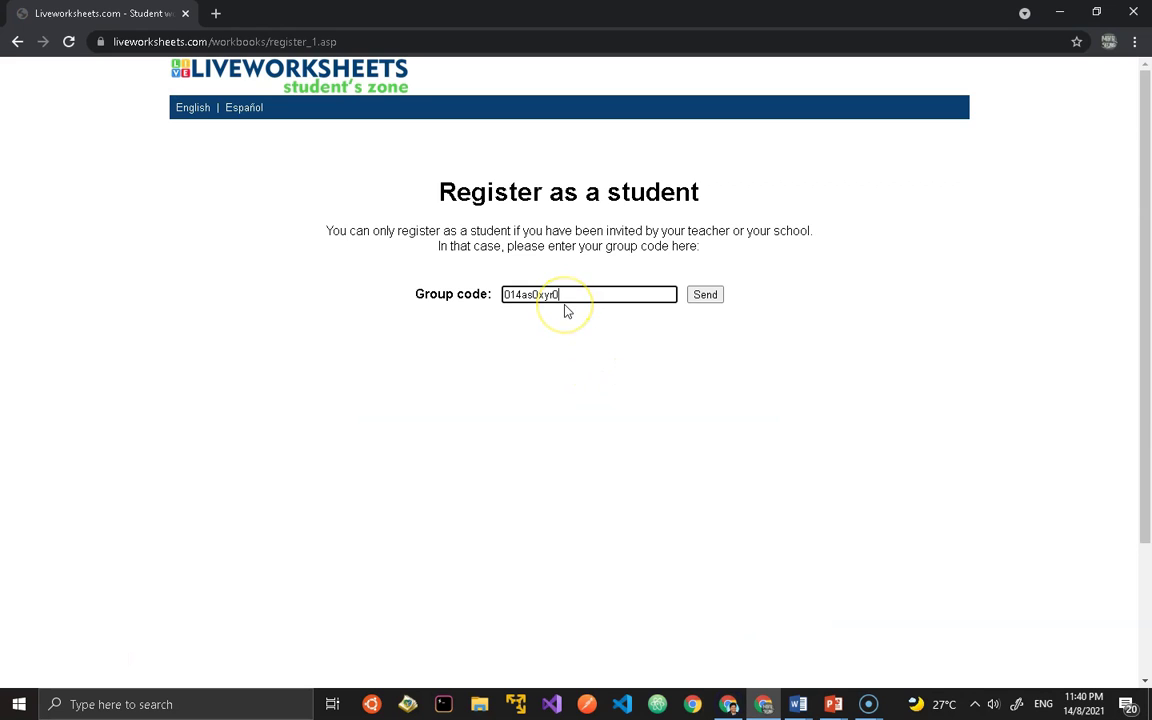
left_click(716, 298)
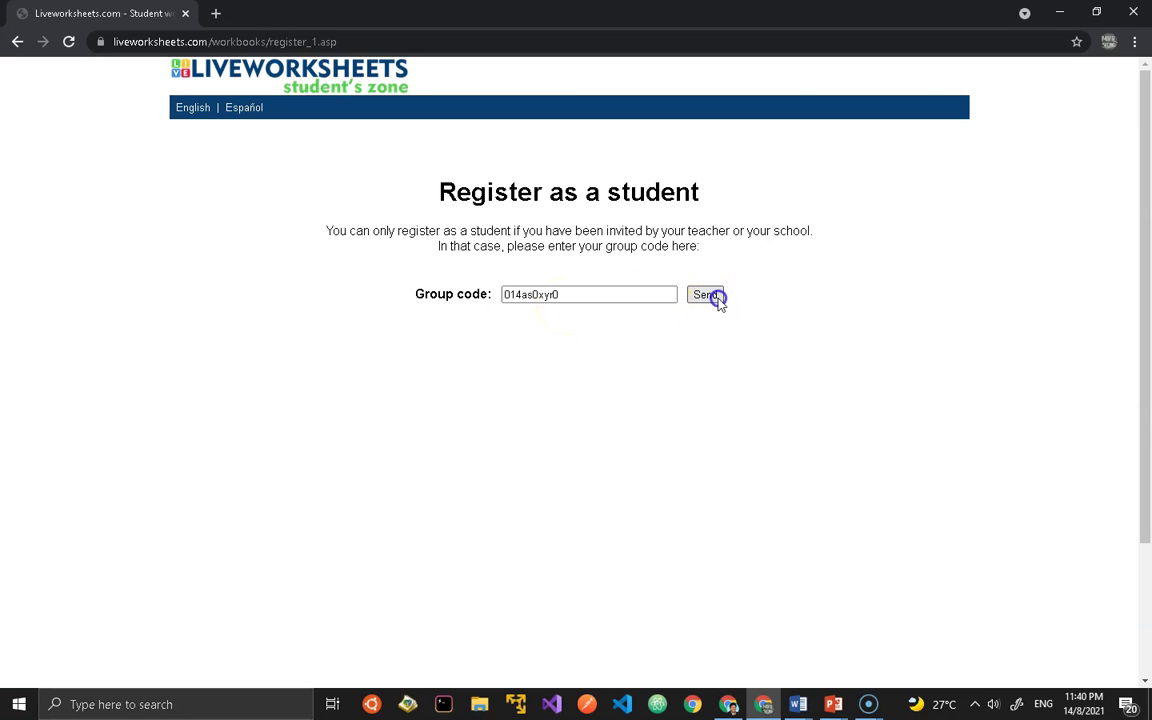
left_click(571, 265)
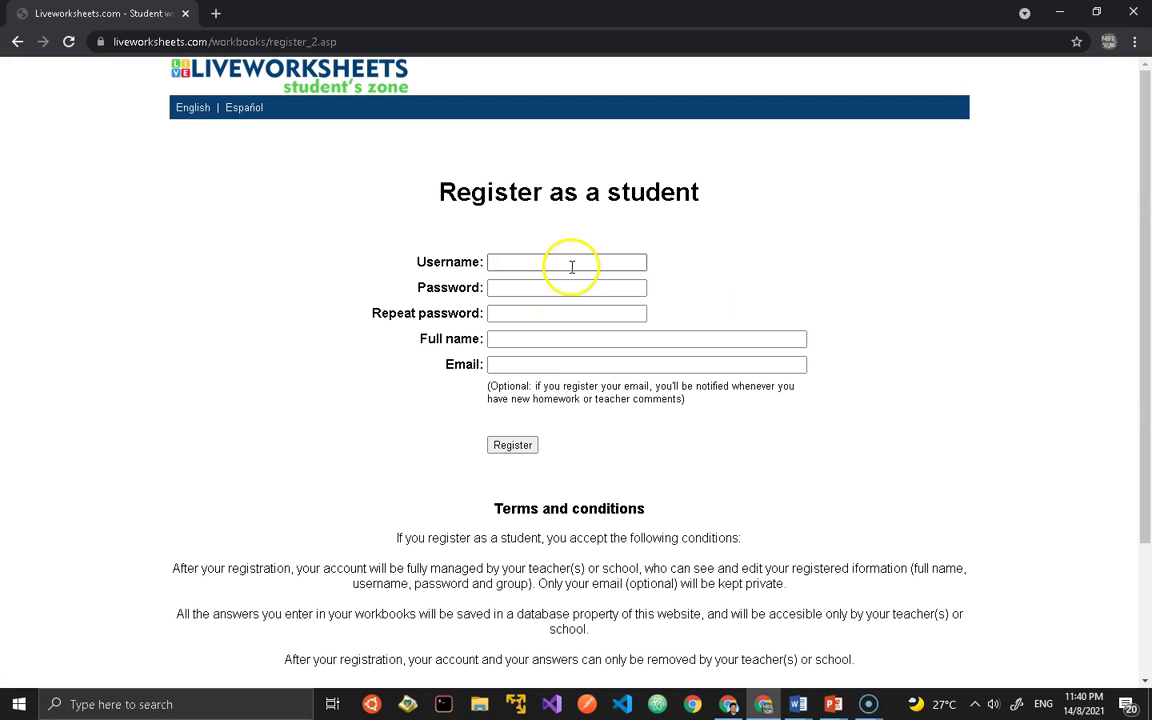
Enter the student's username and password on the registration form.
left_click(571, 265)
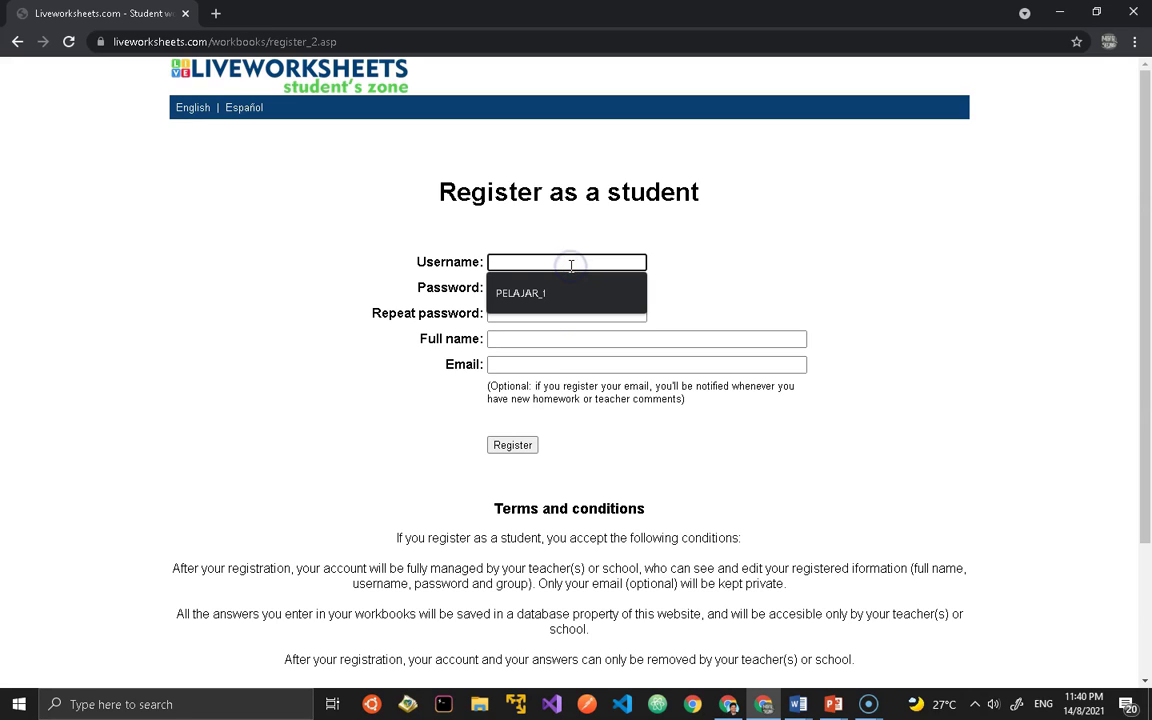
left_click(662, 285)
left_click(617, 283)
left_click(625, 311)
left_click(571, 337)
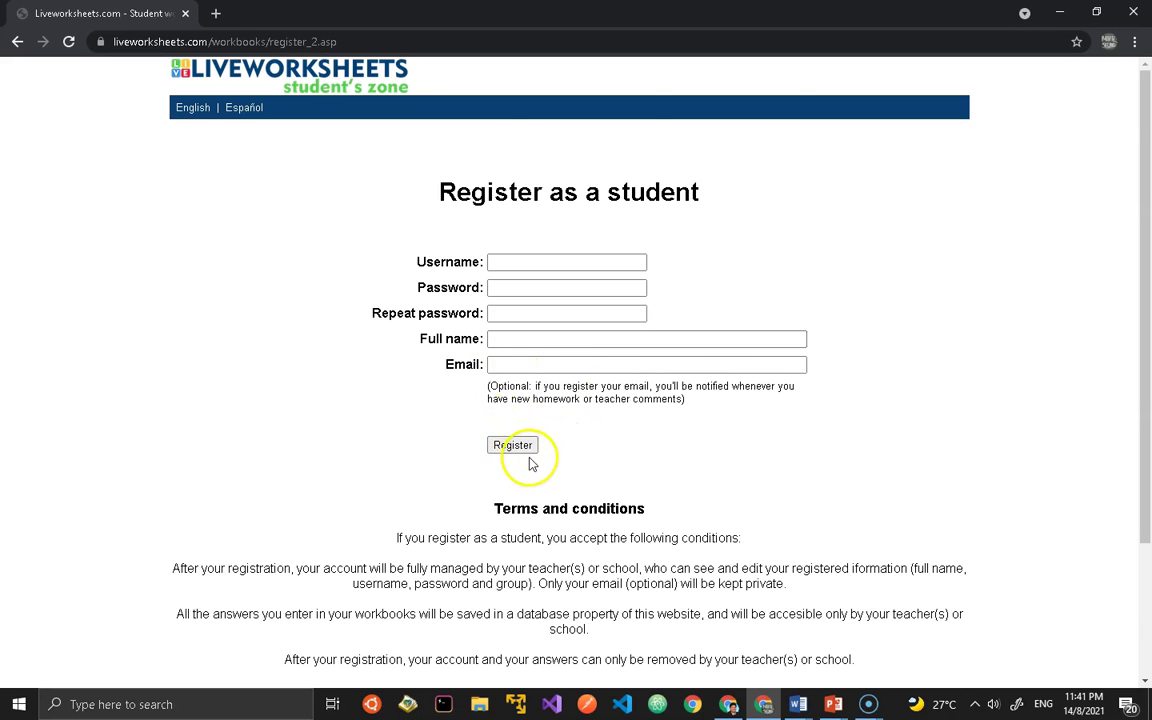
scroll(525, 458, "down", 2)
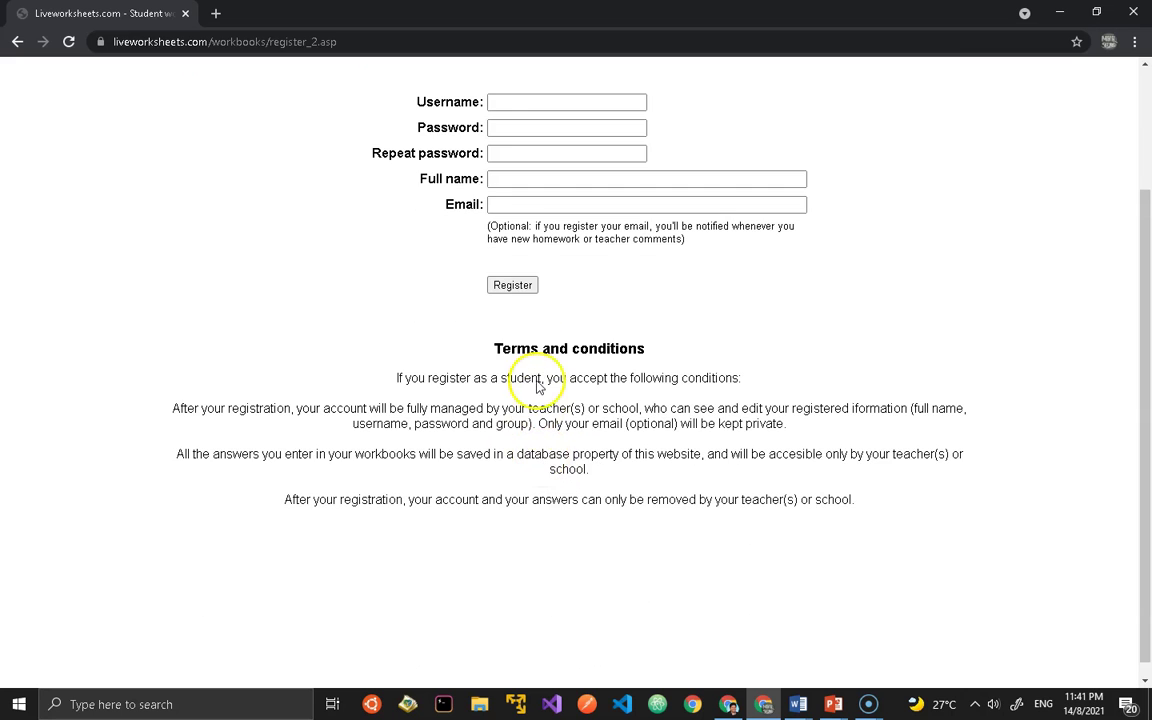
scroll(519, 295, "up", 2)
left_click(518, 289)
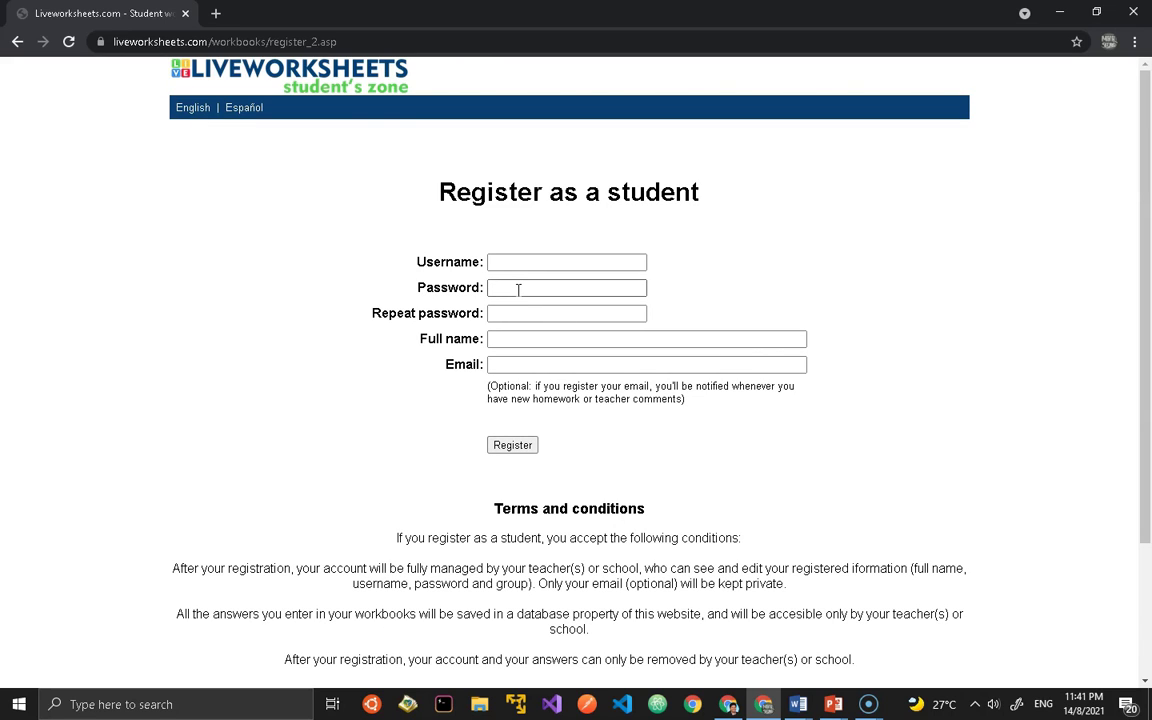
left_click(518, 264)
type("pelajar")
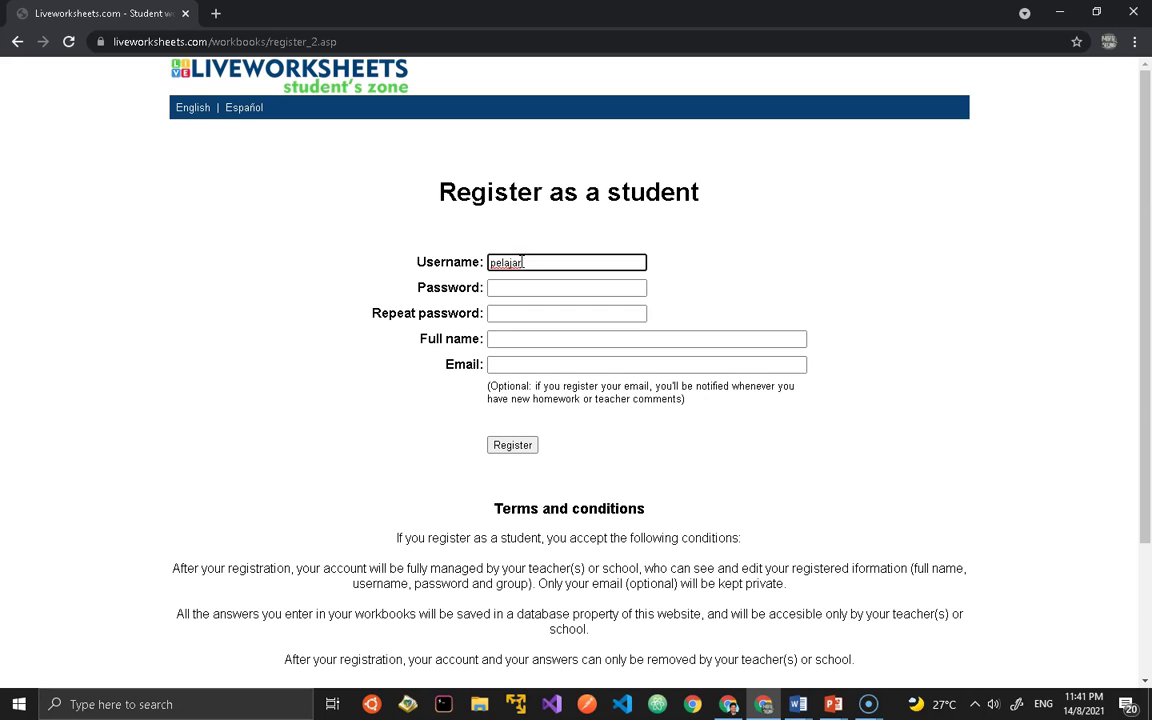
type("_10")
left_click(512, 287)
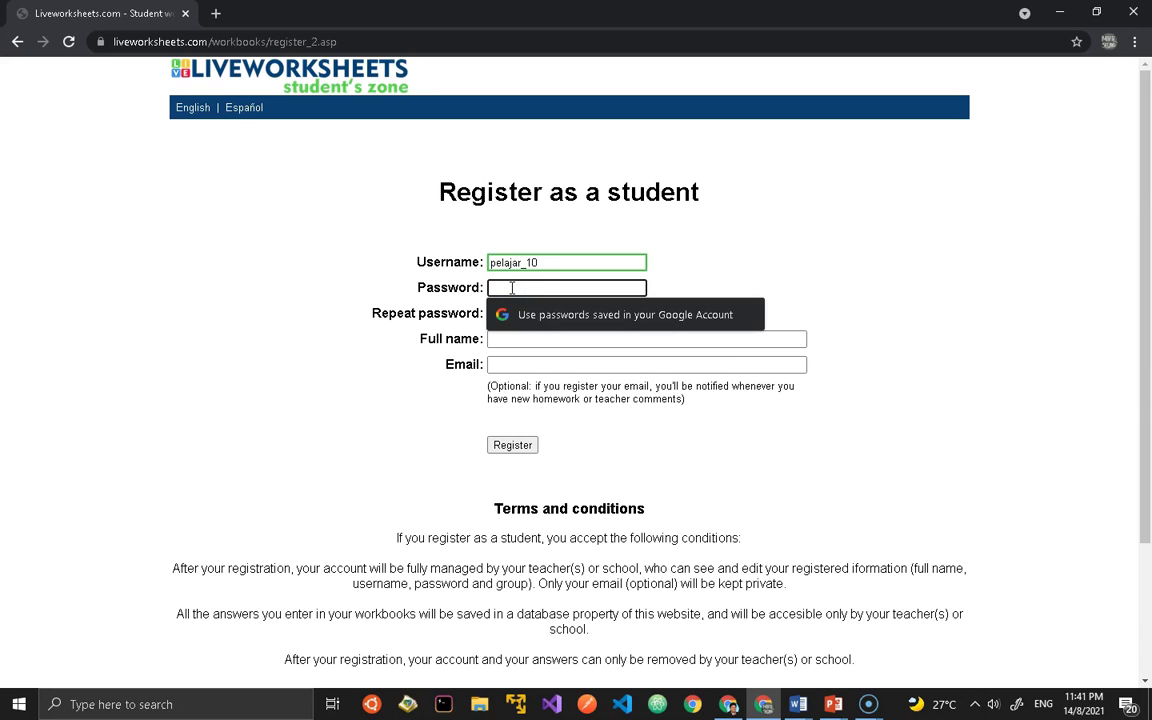
type("•")
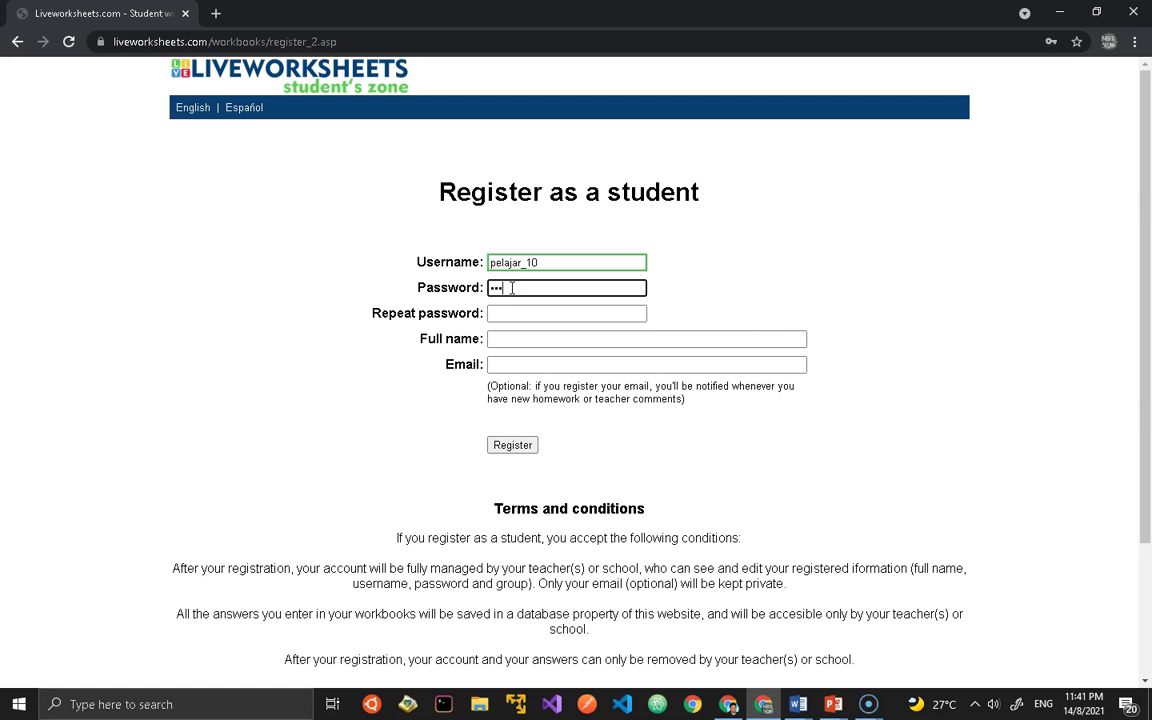
Repeat the password, enter the student's full name, autofill the e-mail, and register.
left_click(510, 311)
type("••")
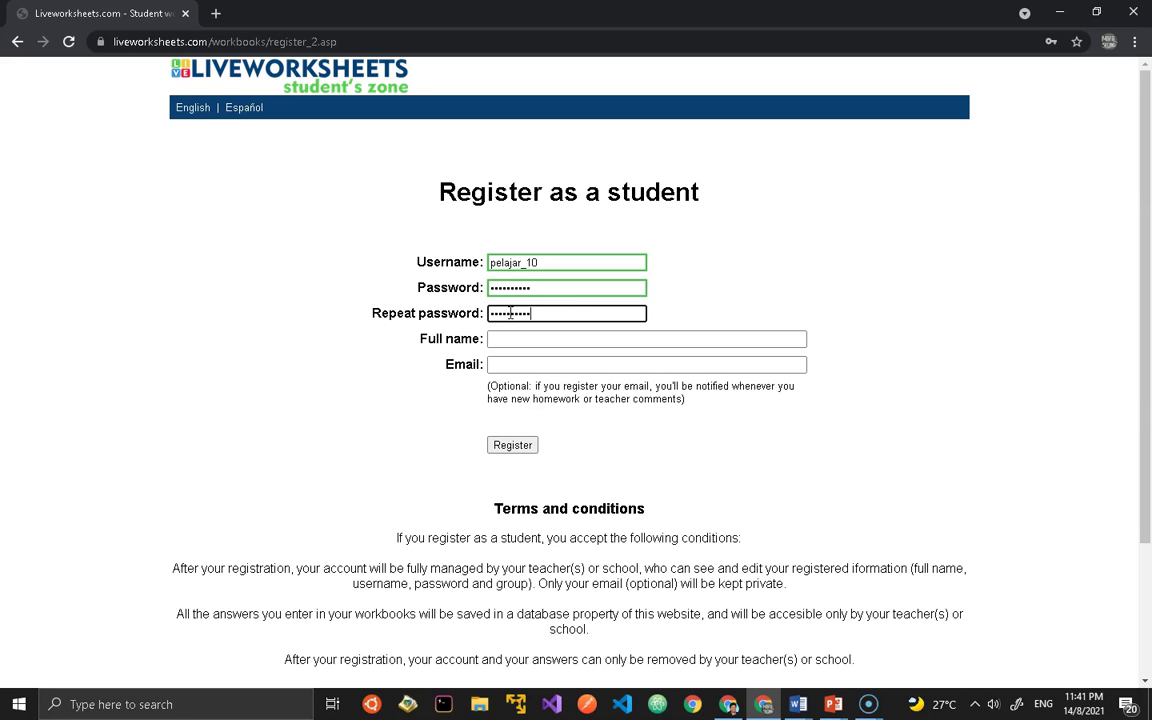
left_click(509, 338)
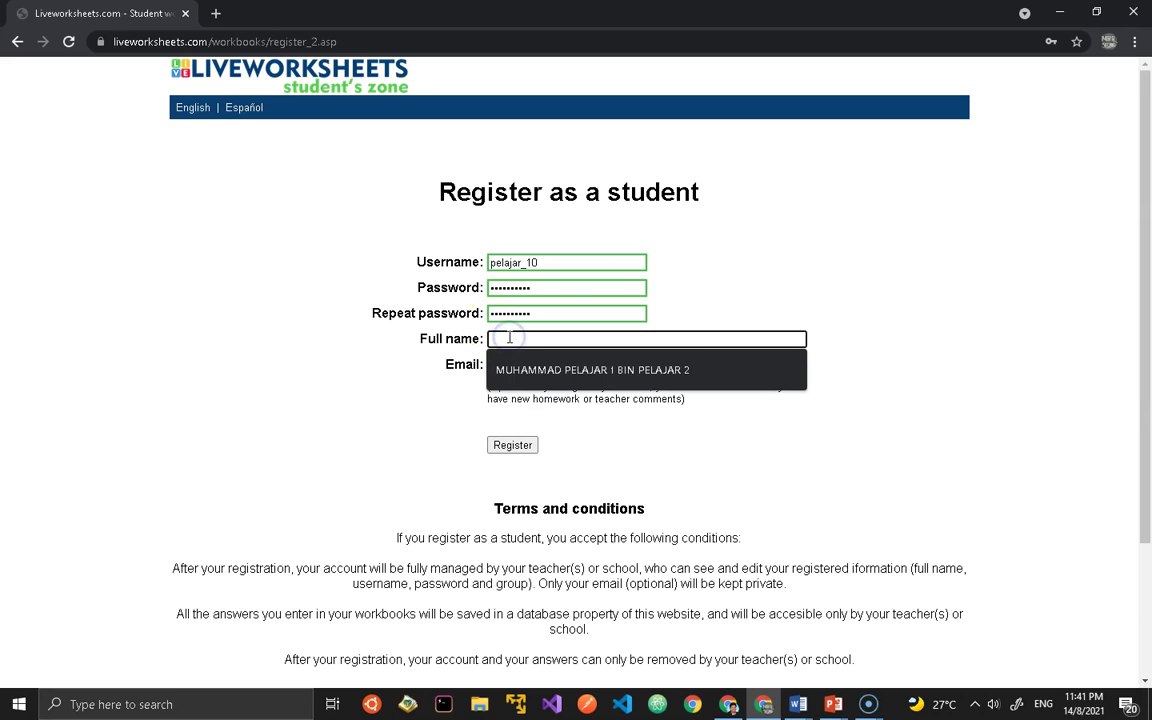
type("pelajar 1 bin pelajar 2")
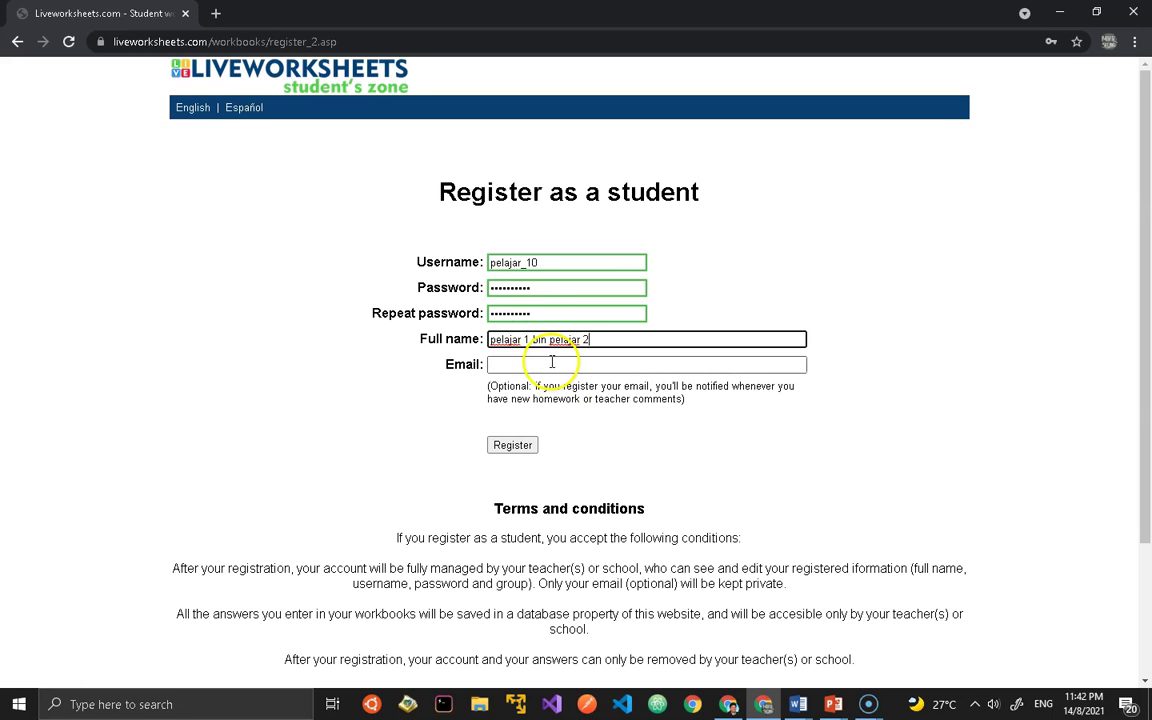
left_click(549, 364)
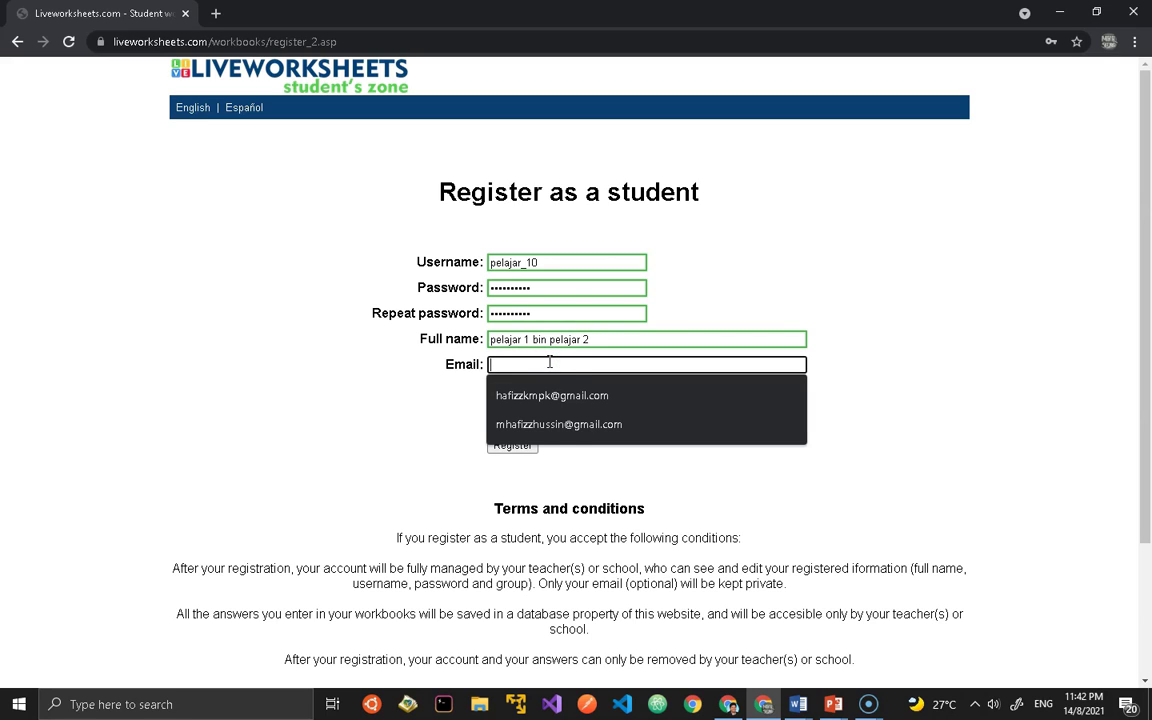
left_click(571, 425)
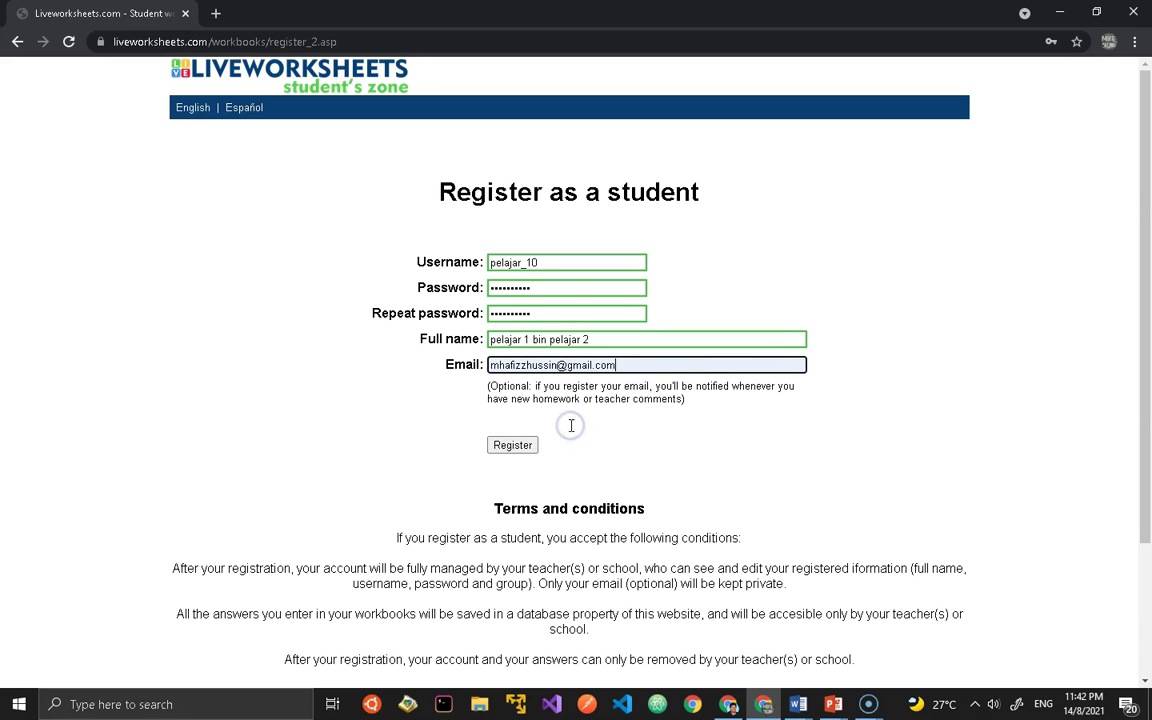
left_click(512, 446)
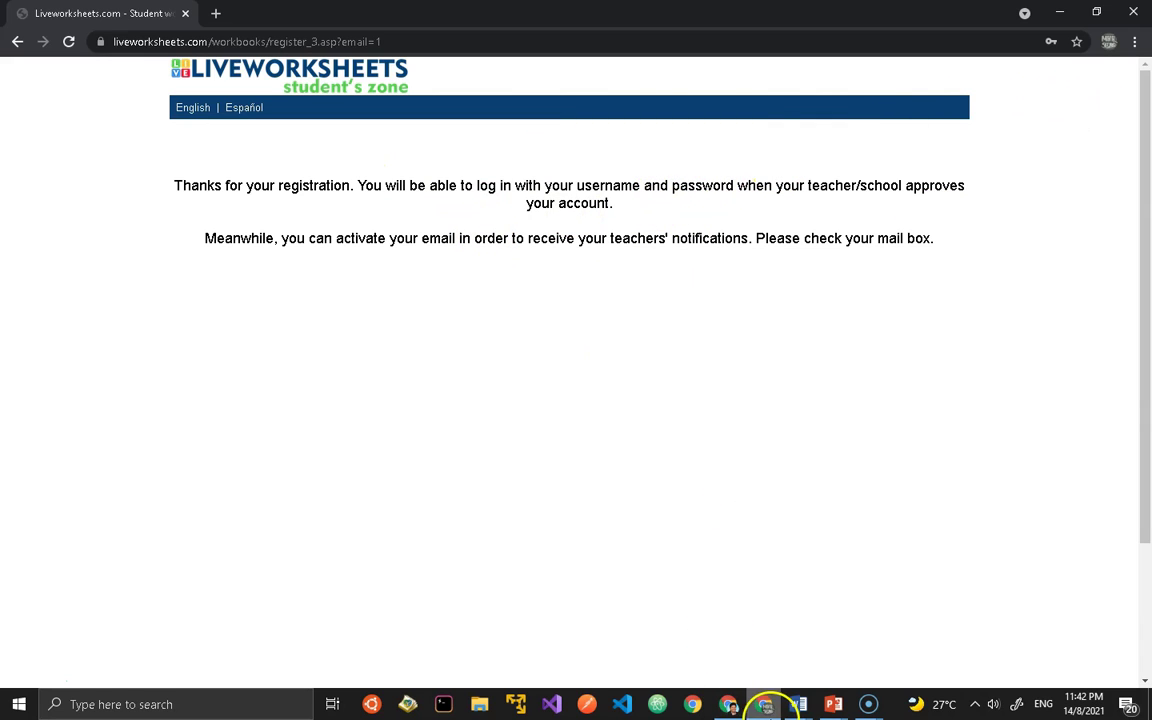
Return to the teacher's My students window.
left_click(731, 706)
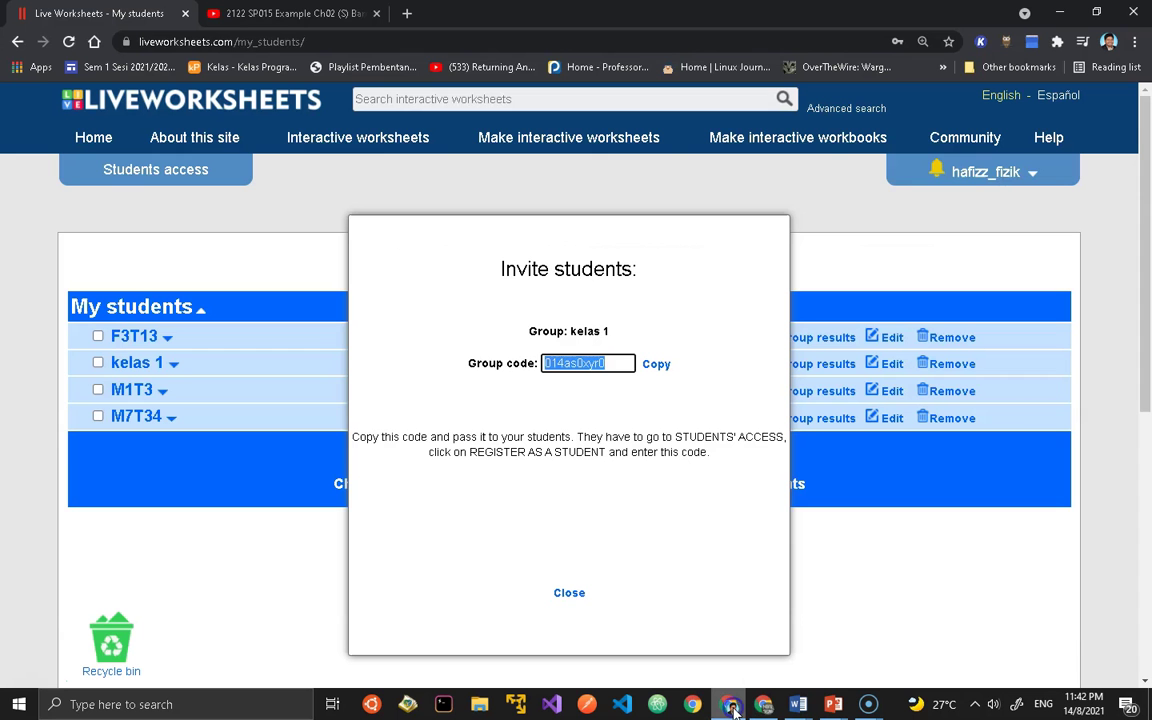
Close the Invite students dialog, then expand and collapse group F3T13 to review its students.
left_click(569, 593)
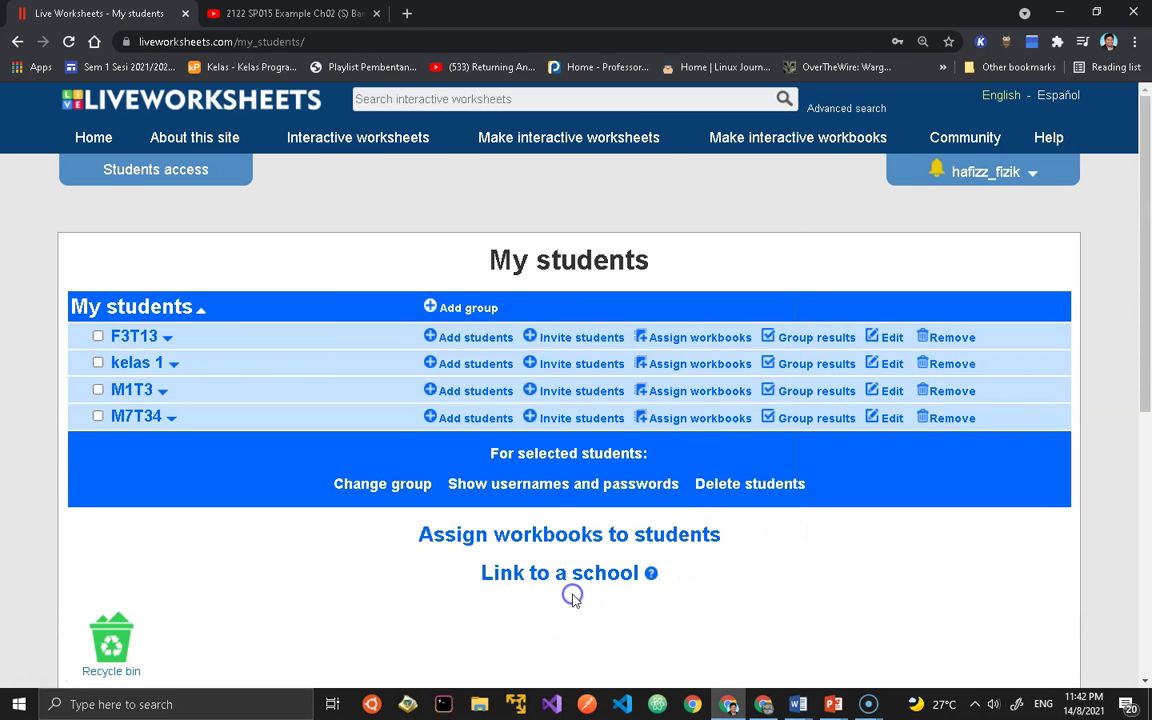
left_click(136, 337)
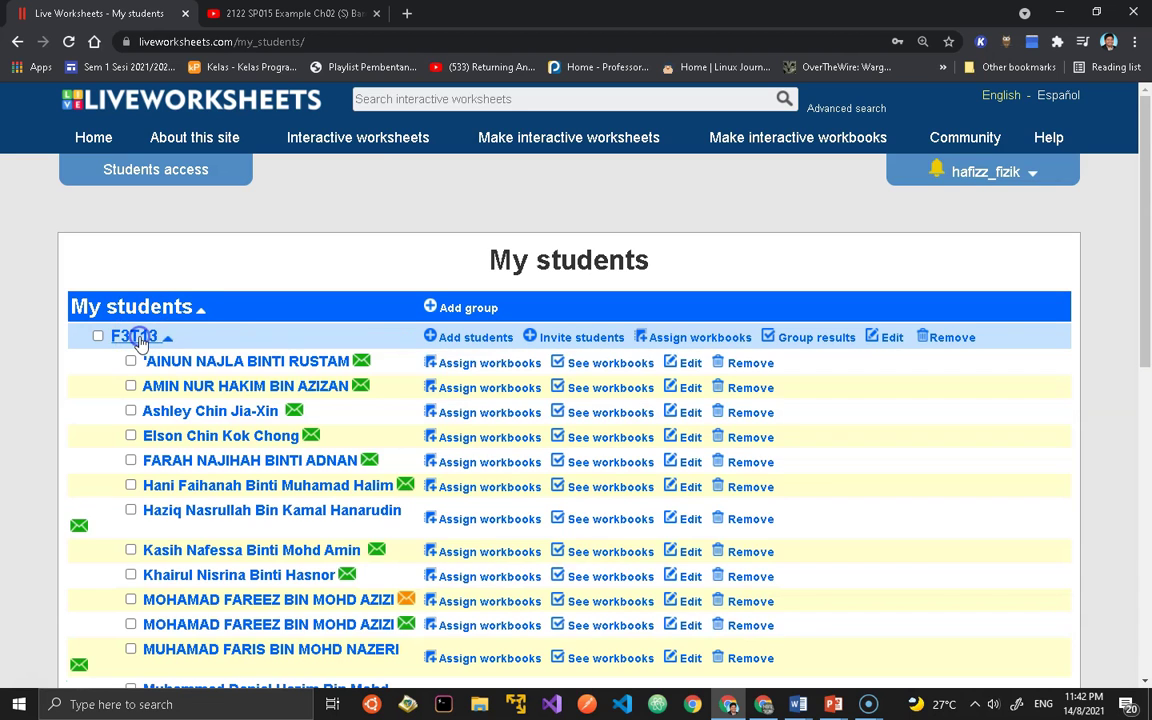
scroll(280, 395, "down", 1)
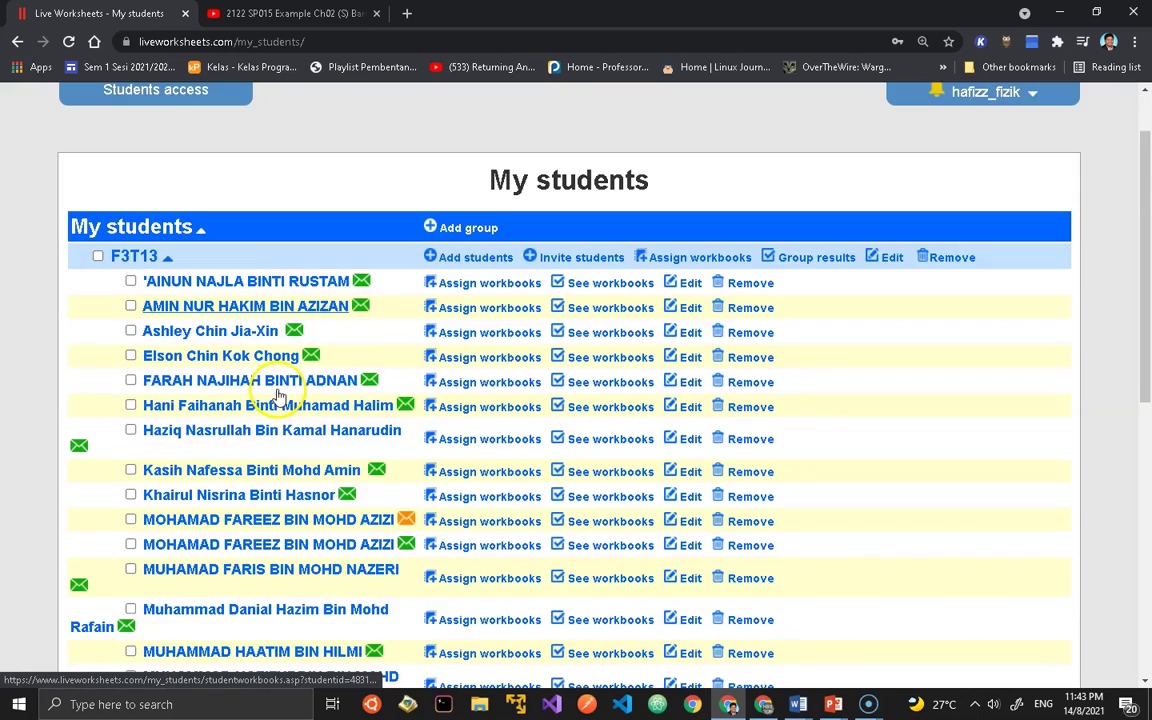
scroll(280, 400, "down", 6)
scroll(275, 410, "up", 3)
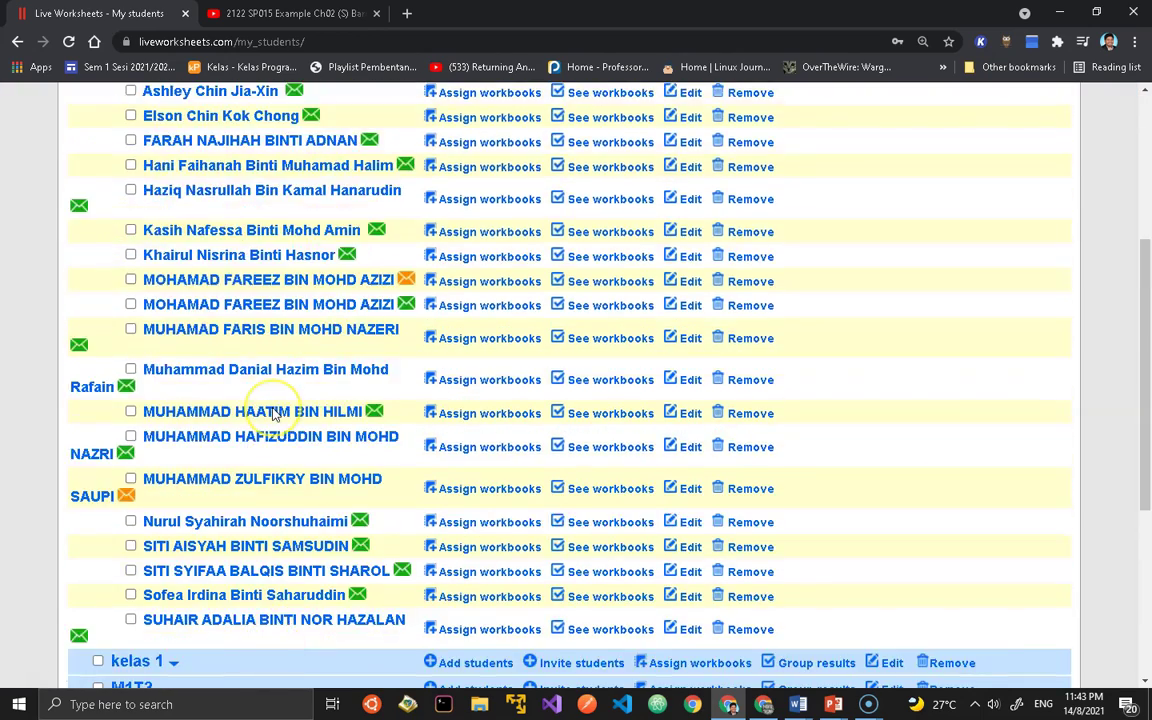
scroll(272, 408, "up", 4)
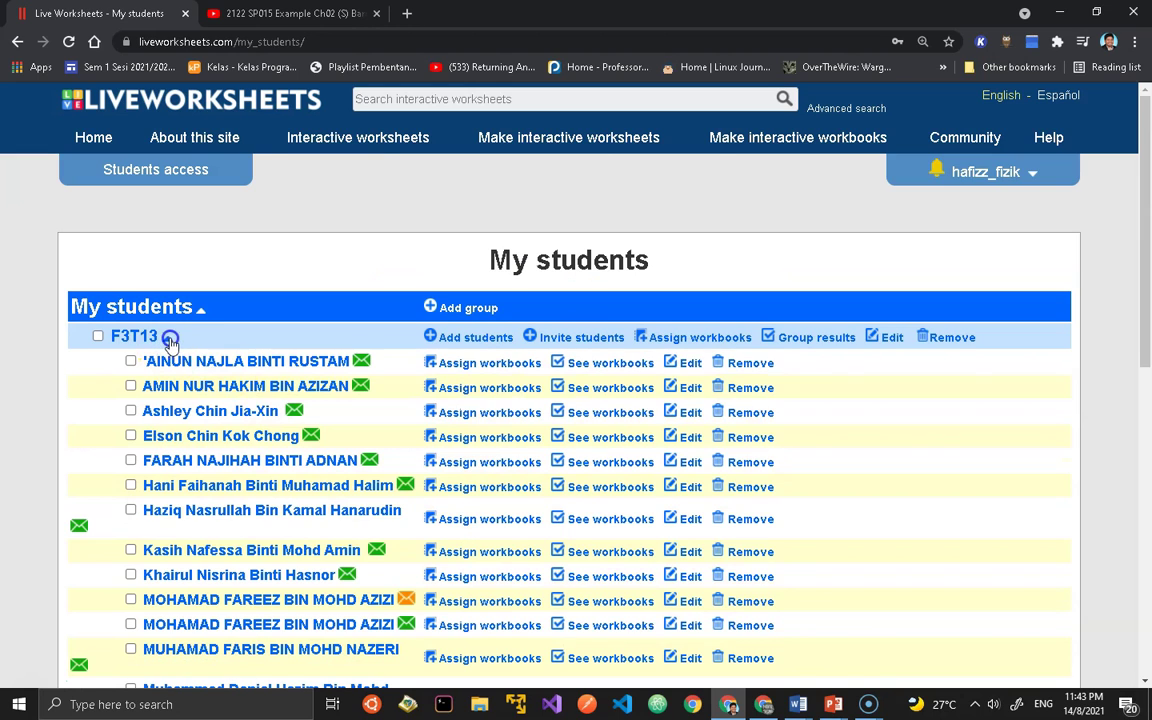
left_click(168, 339)
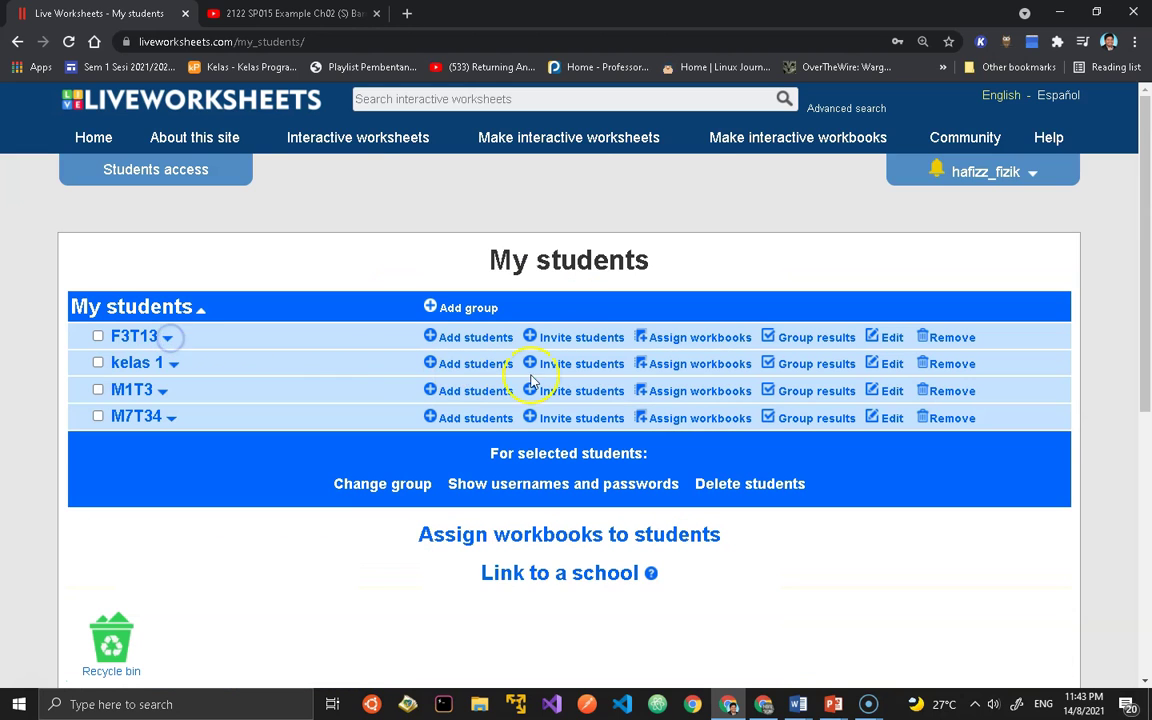
Assign Physics Level Up, Physics Tutorial and Pre-Lab SP015 Sem1 to all F3T13 students.
left_click(701, 339)
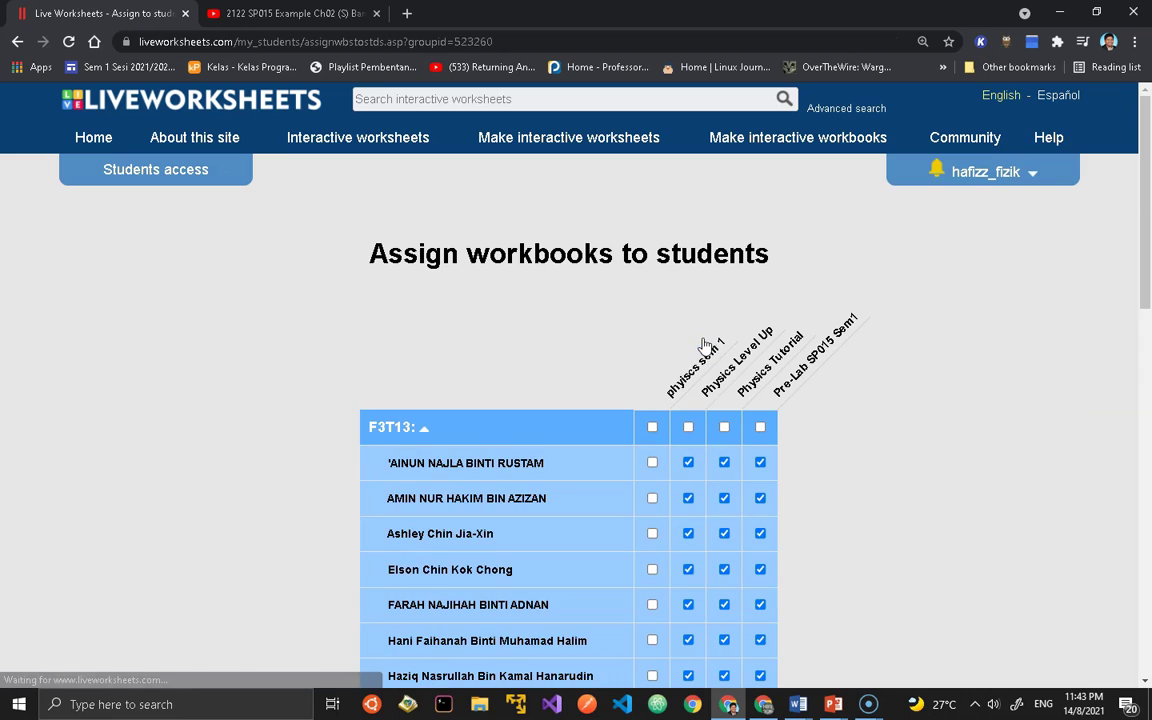
scroll(704, 343, "down", 2)
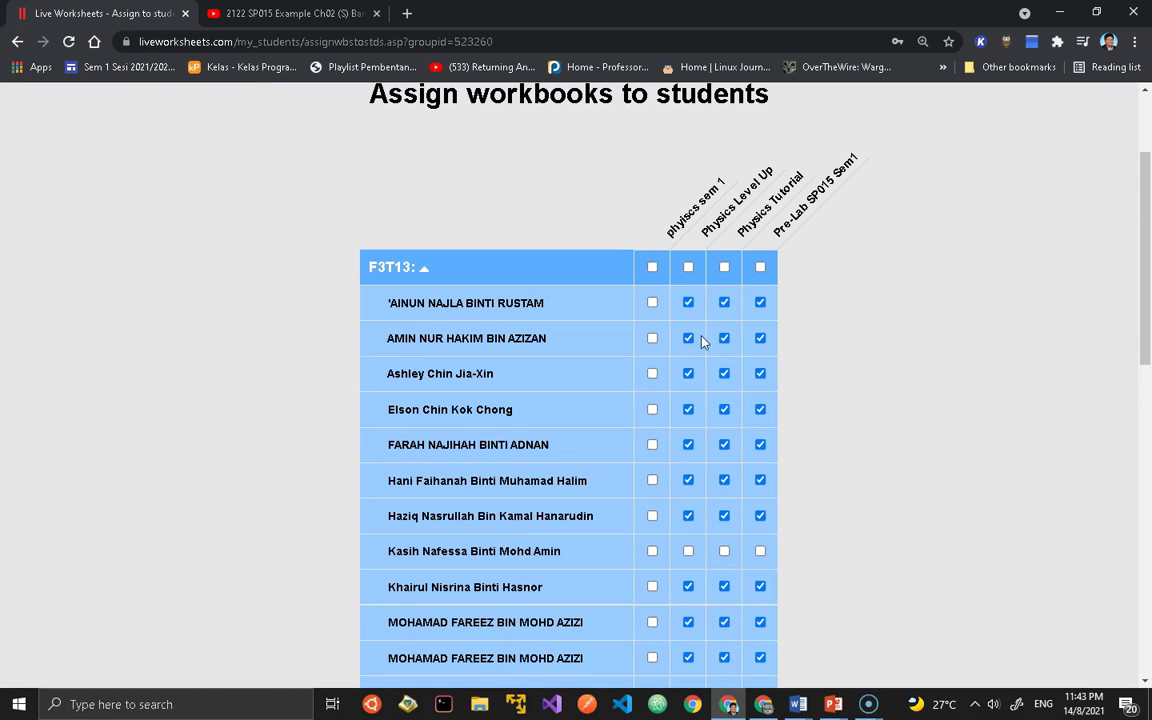
left_click(688, 267)
left_click(722, 268)
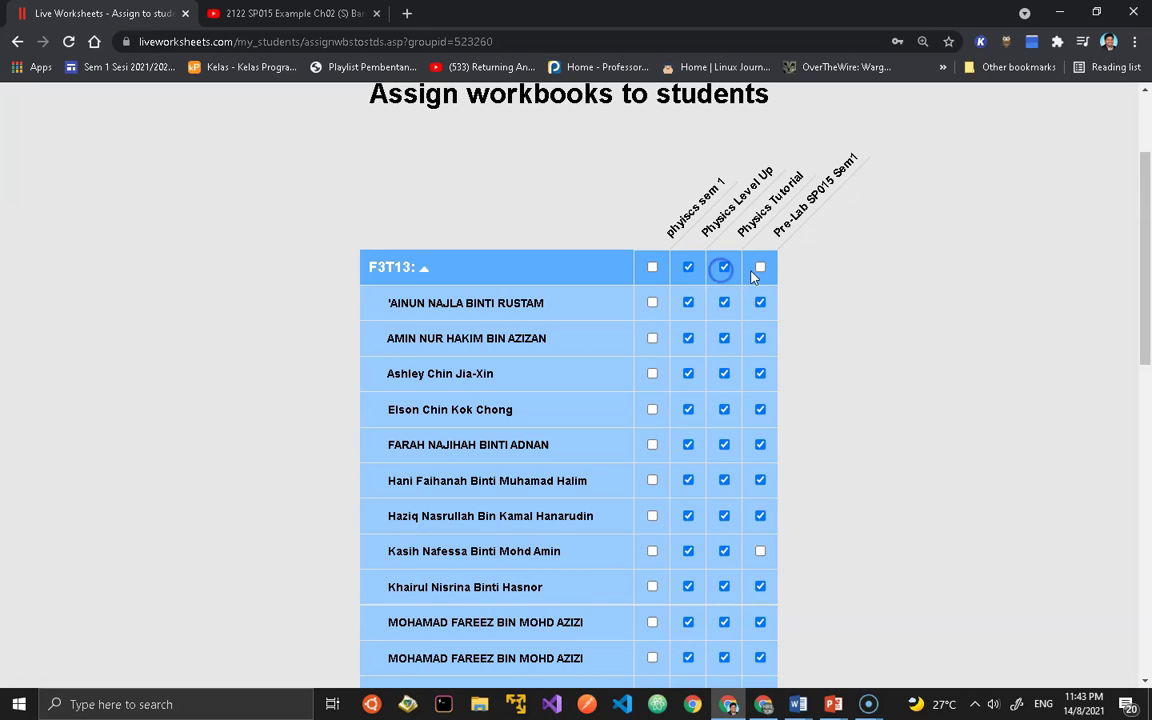
left_click(760, 268)
scroll(760, 280, "down", 3)
scroll(740, 252, "up", 3)
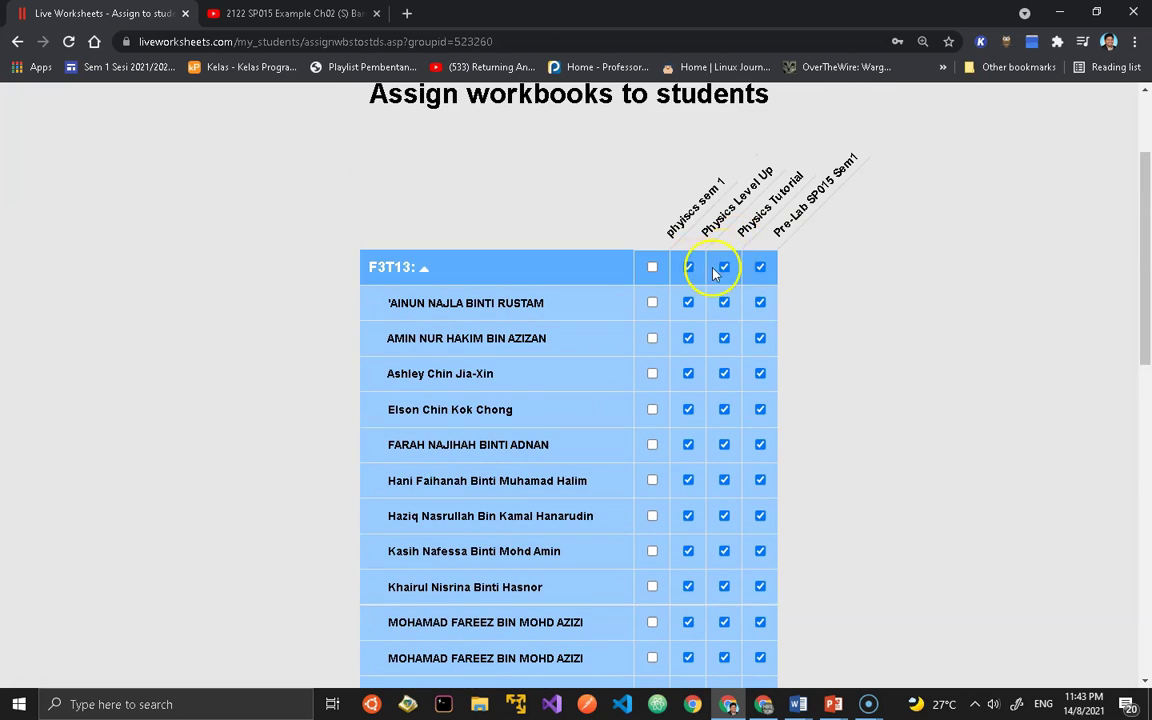
scroll(740, 490, "down", 6)
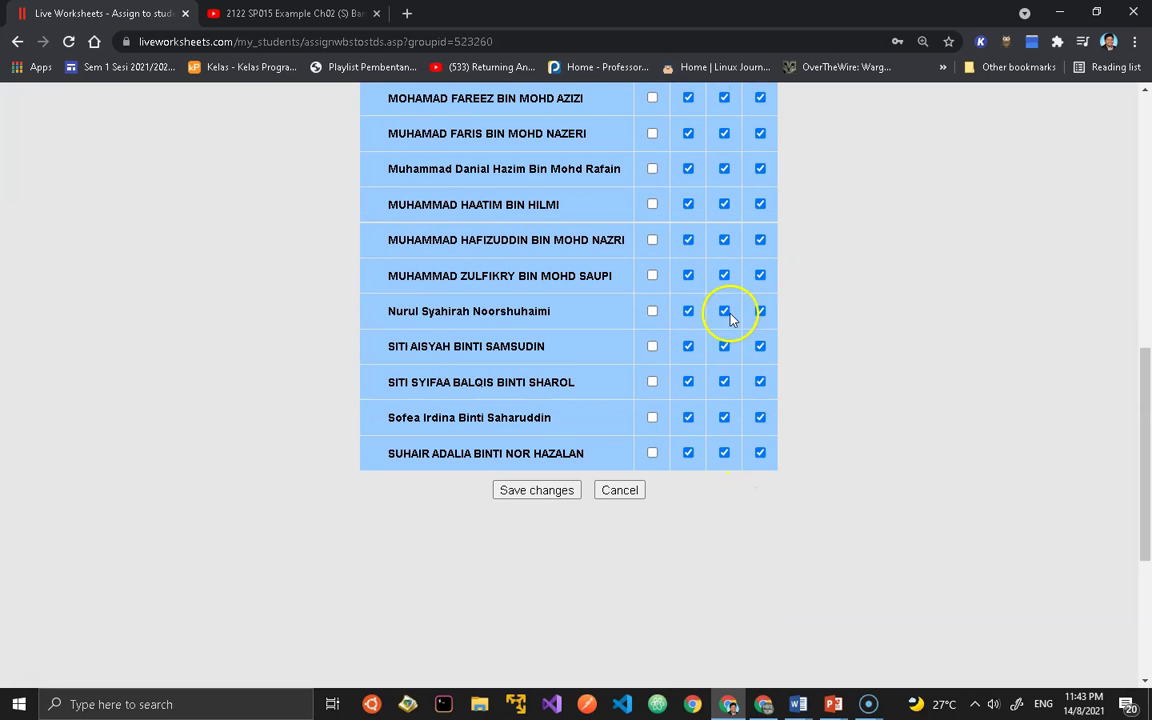
scroll(718, 360, "up", 3)
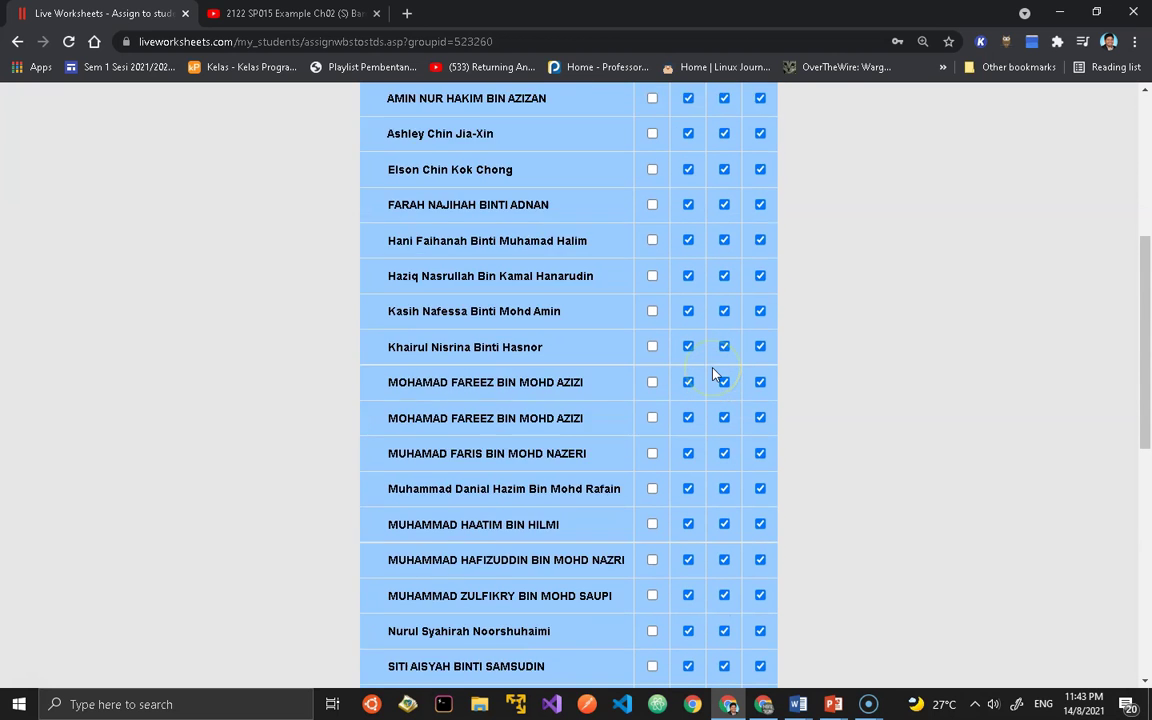
scroll(714, 374, "up", 2)
left_click(669, 303)
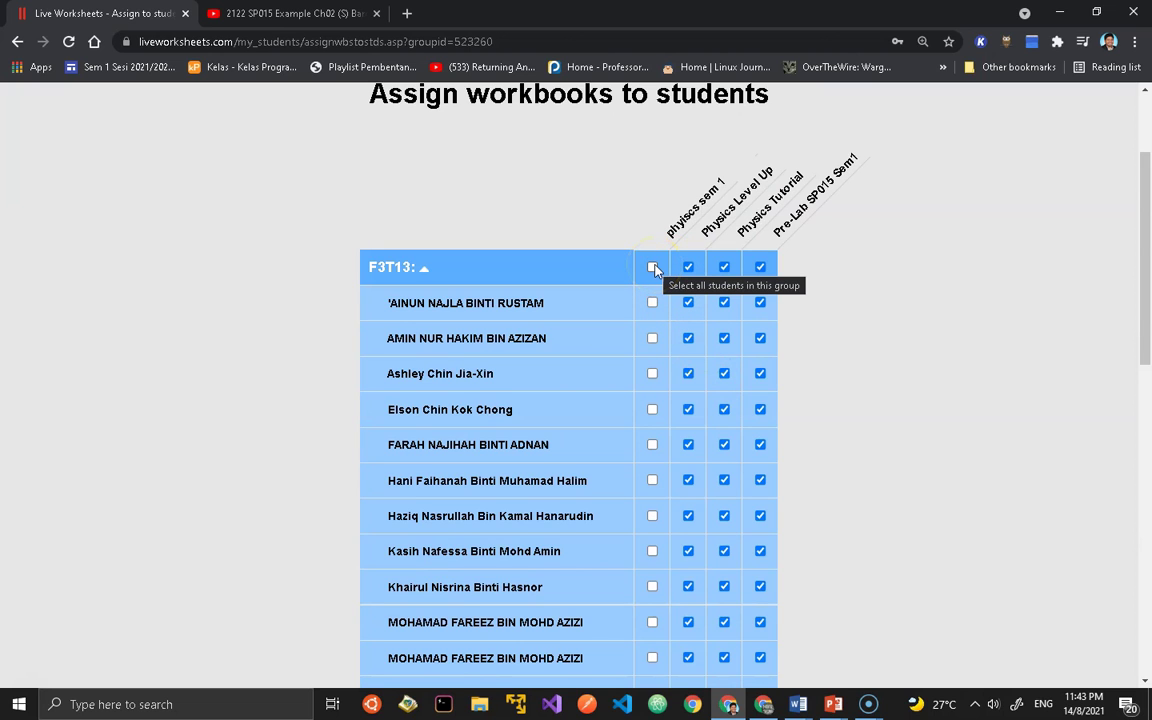
scroll(648, 420, "down", 2)
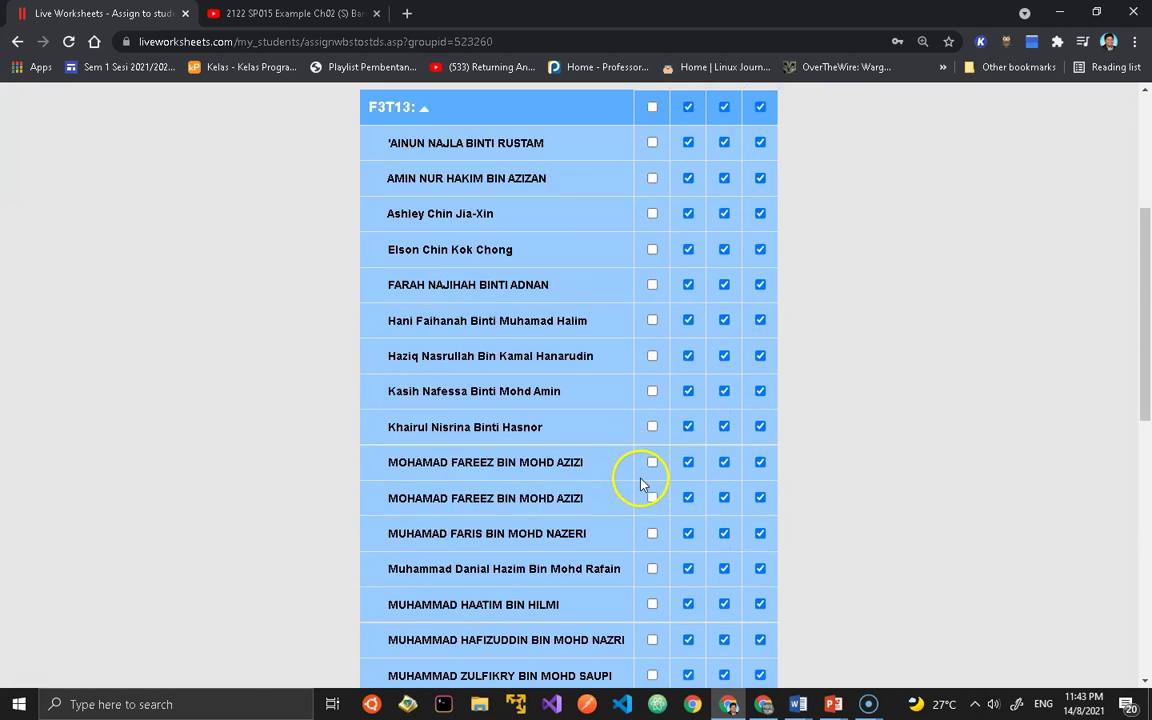
scroll(648, 475, "up", 3)
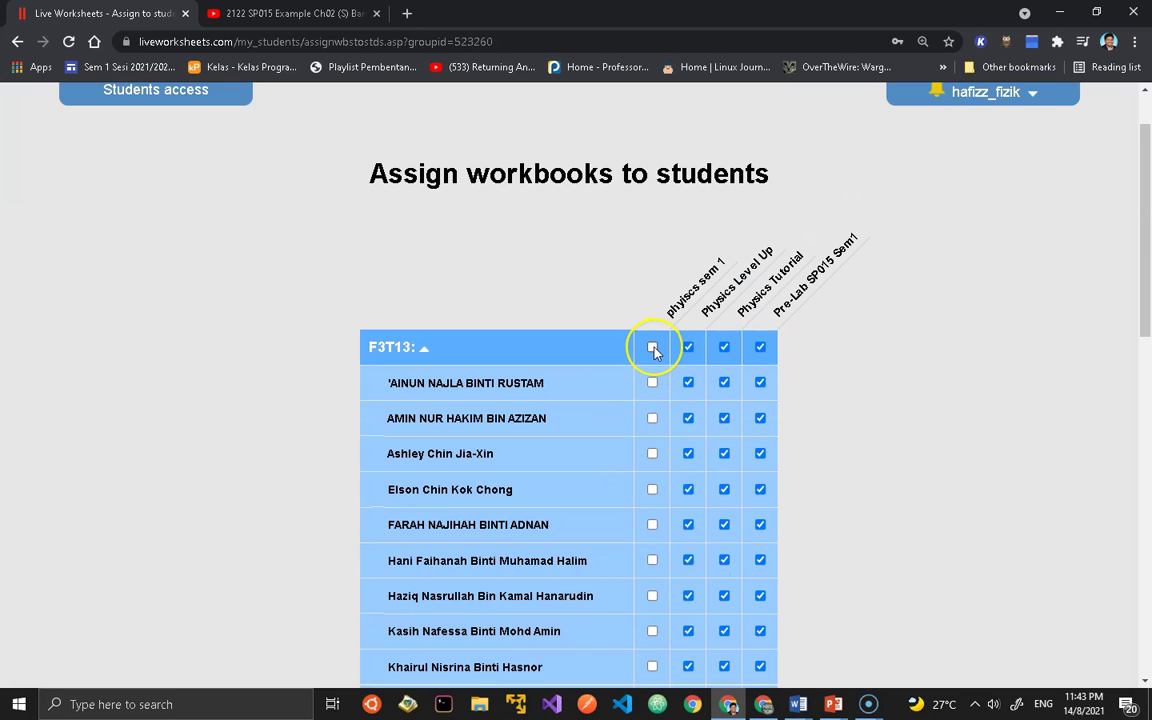
Leave phyiscs sem 1 unassigned, acknowledge the answer-removal warning, and save the assignments.
left_click(652, 347)
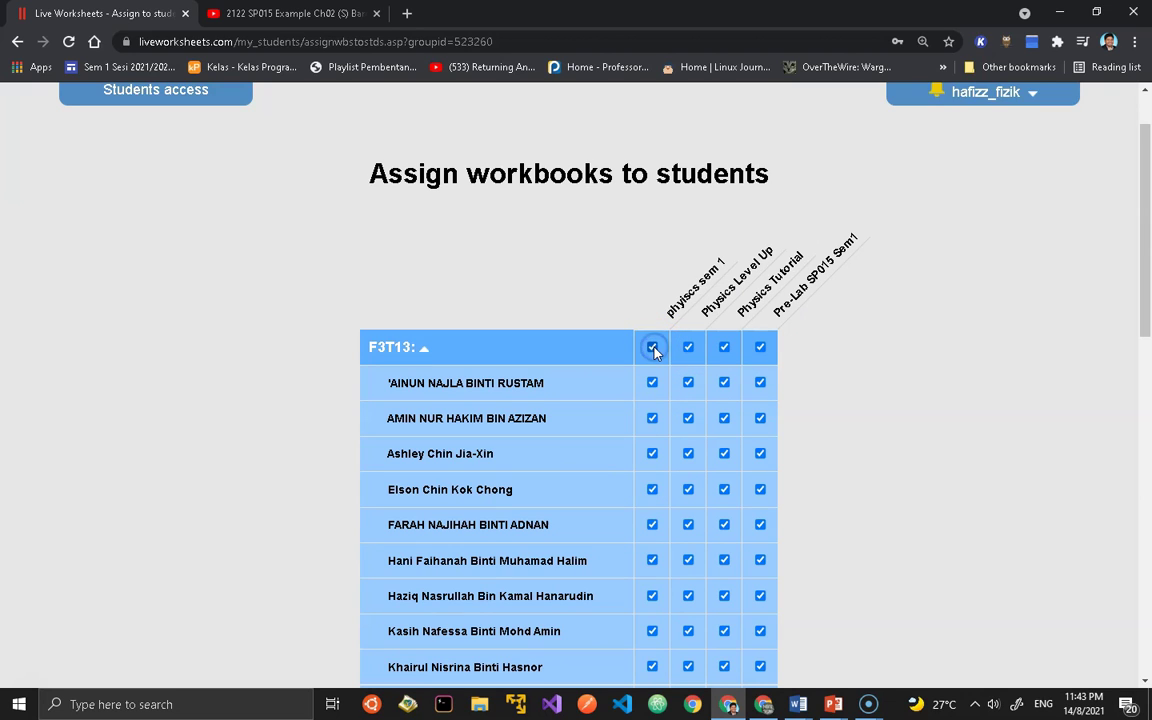
left_click(652, 347)
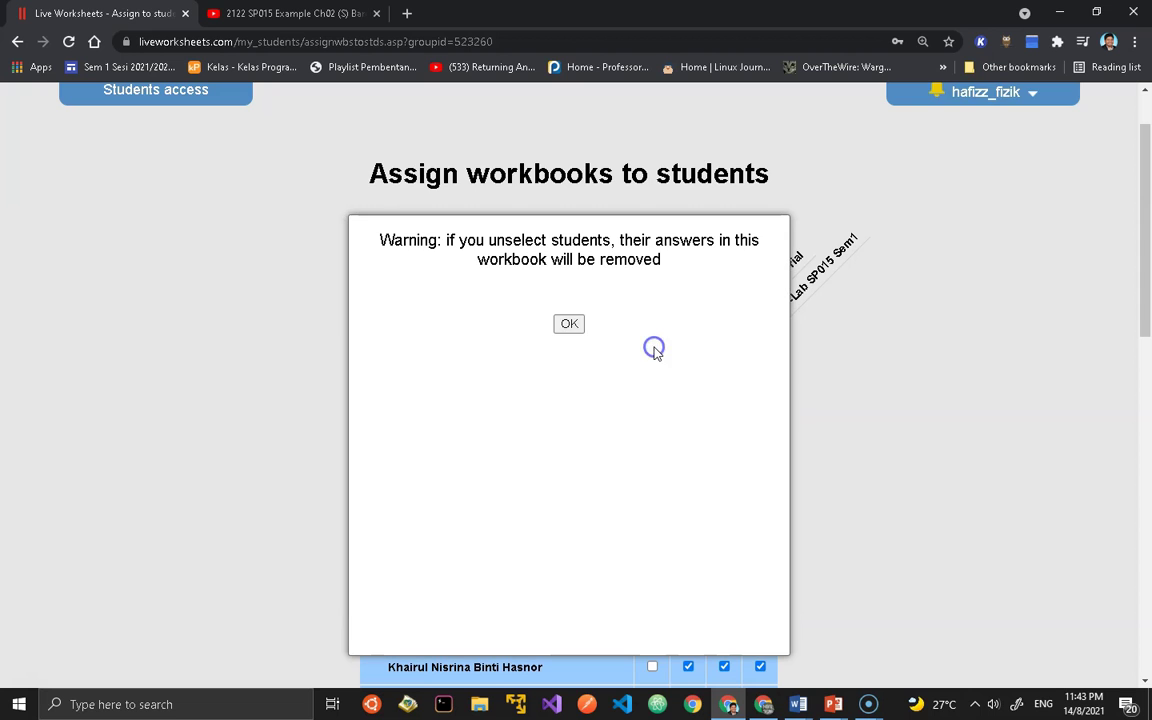
left_click(560, 328)
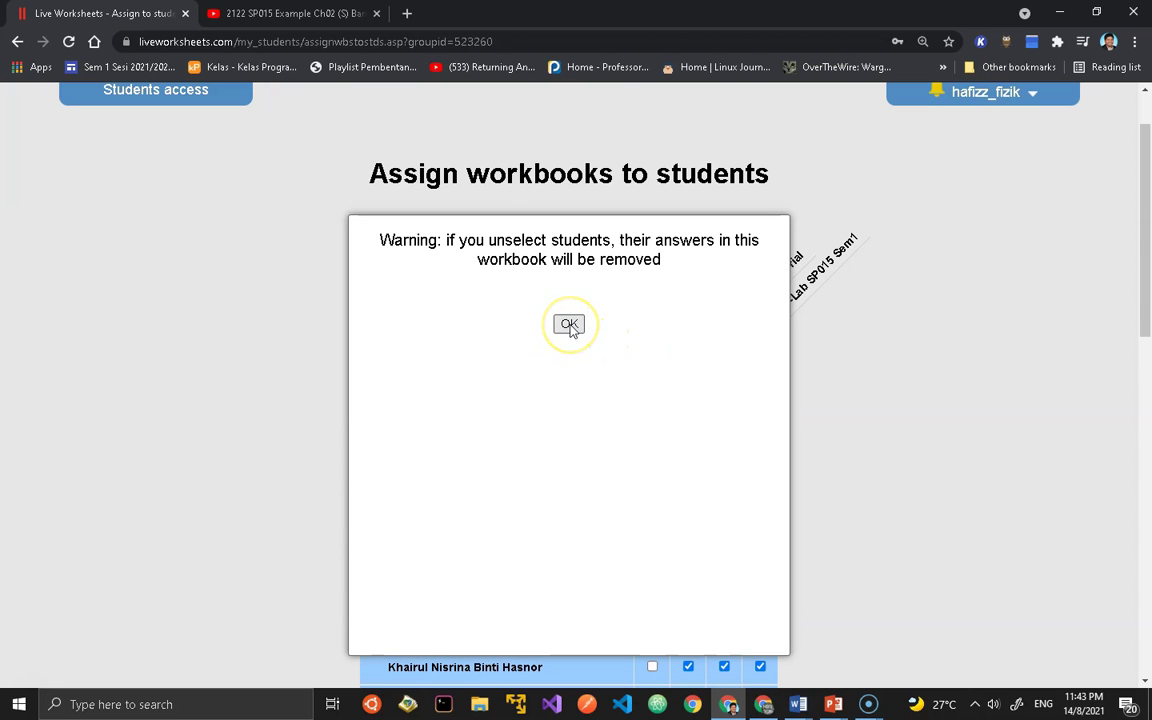
scroll(735, 378, "down", 8)
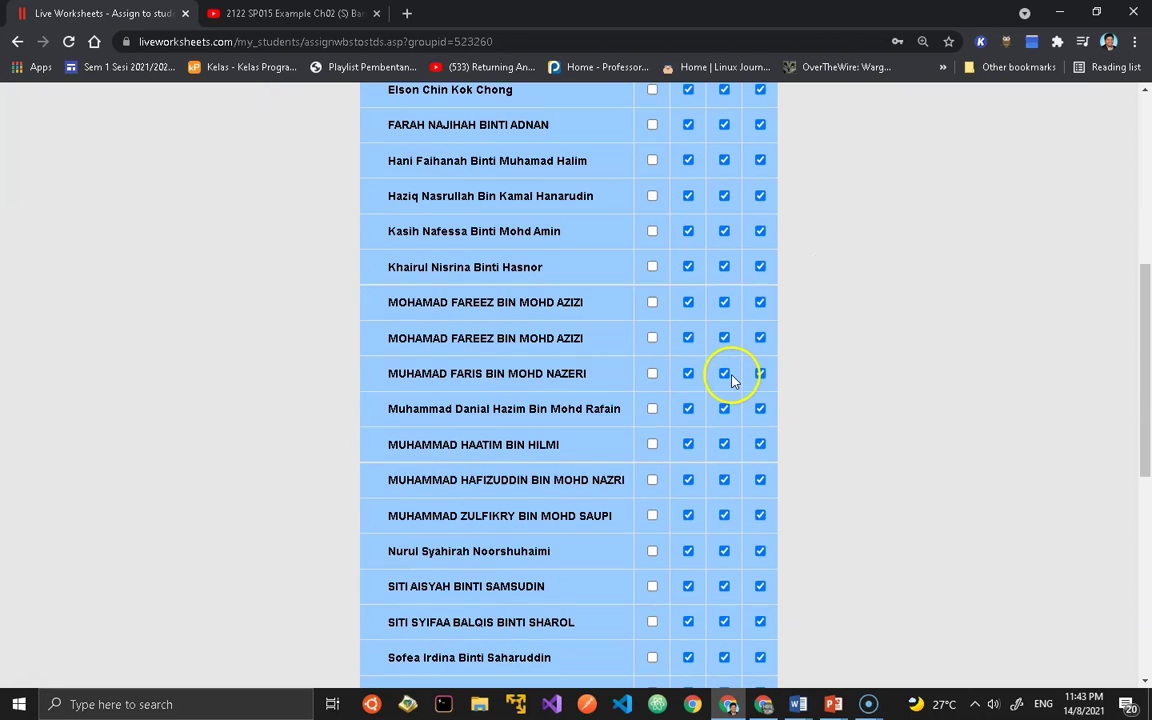
left_click(533, 333)
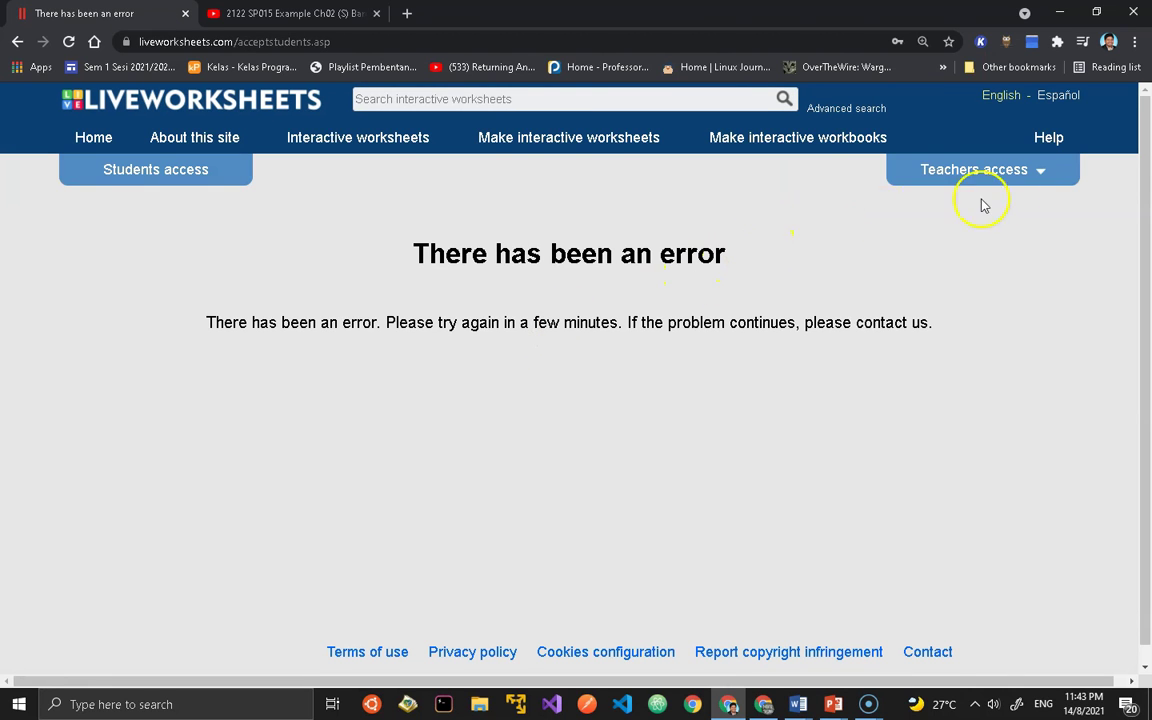
Sign in as the teacher from the error page, then switch to the Word worksheet.
left_click(1037, 172)
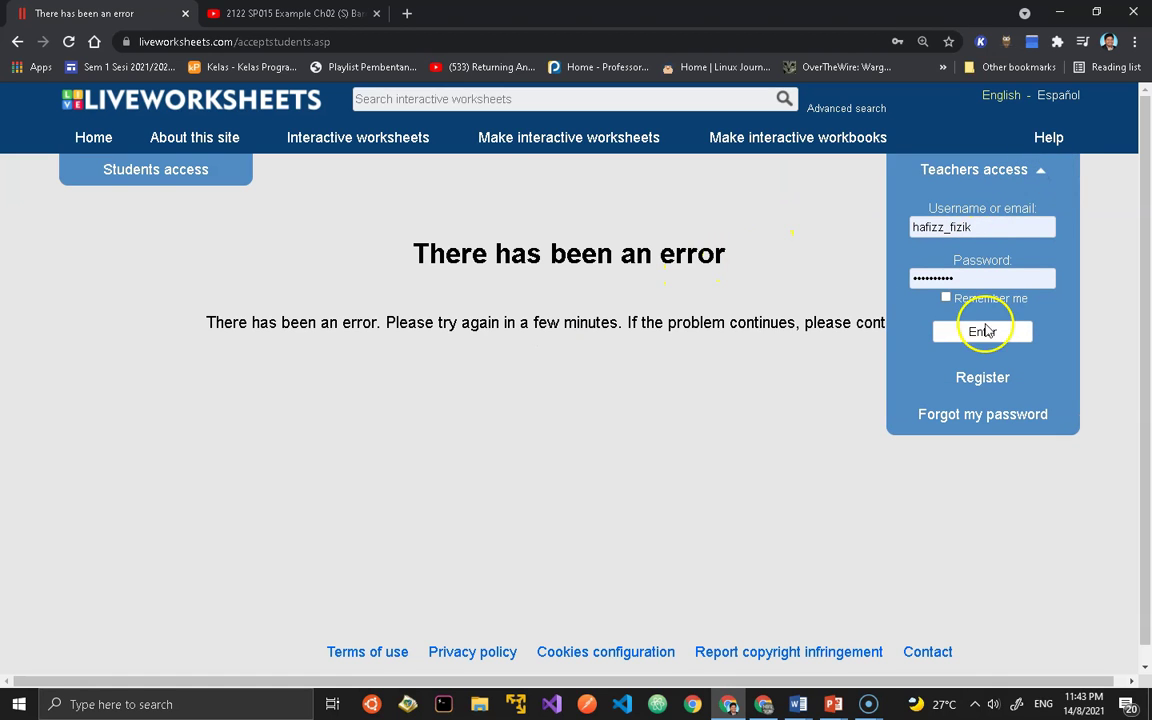
left_click(982, 334)
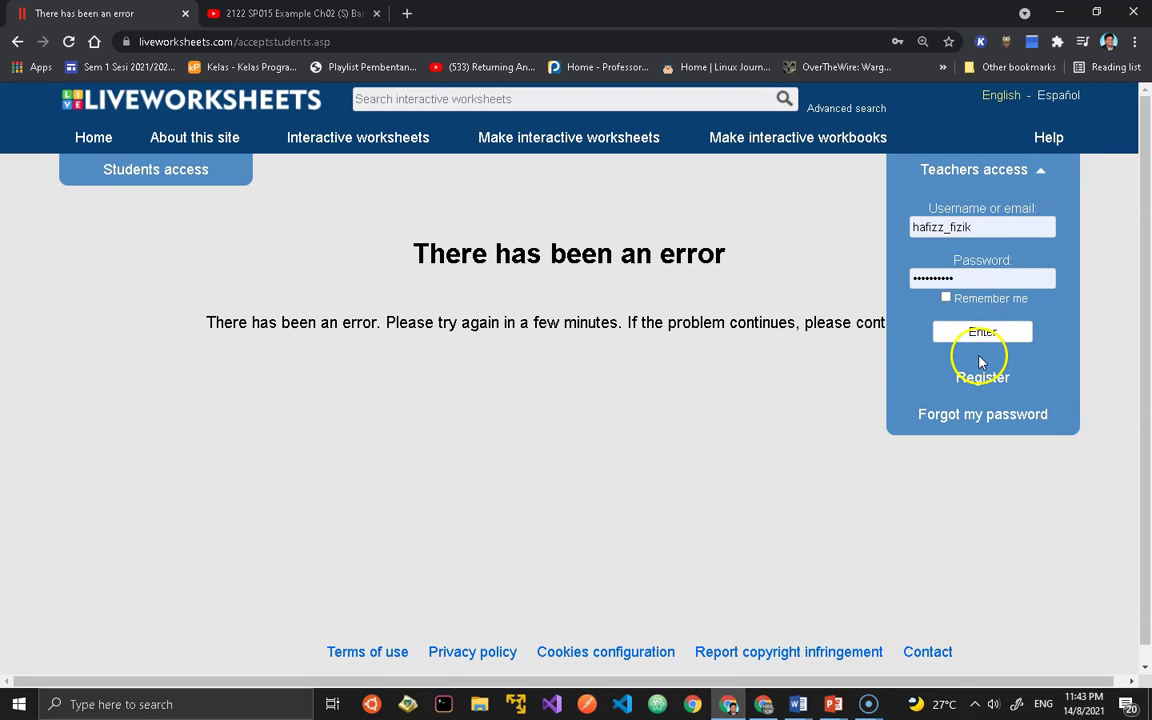
left_click(983, 338)
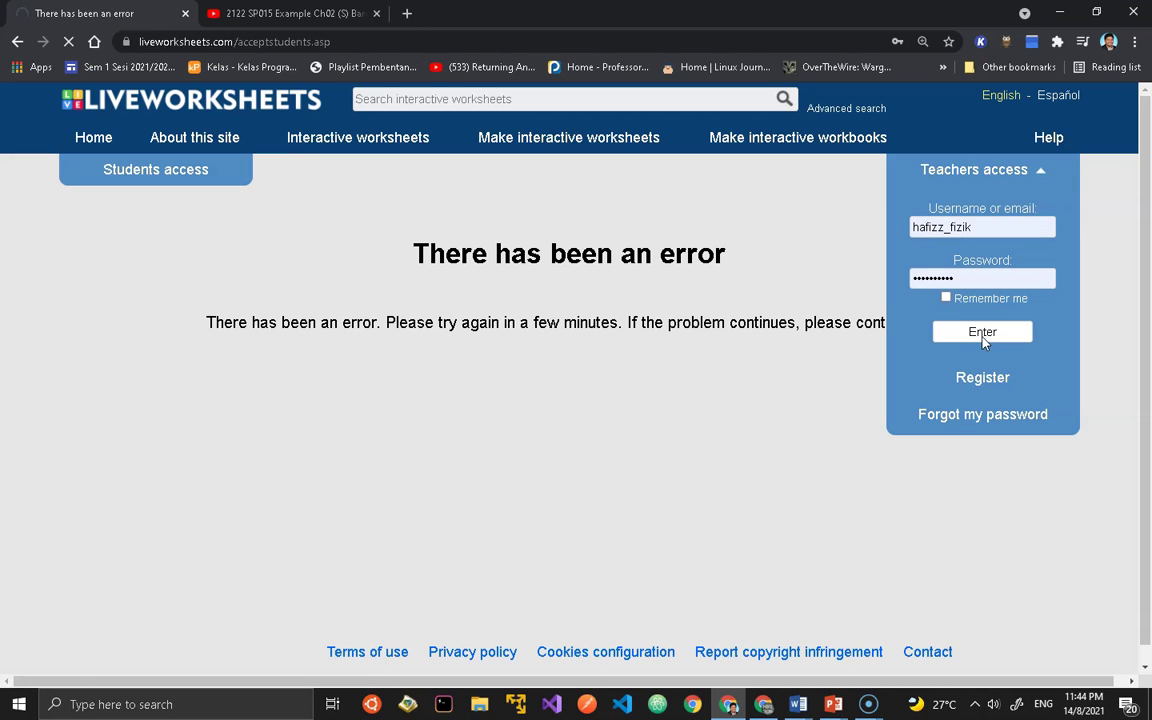
left_click(379, 192)
left_click(730, 706)
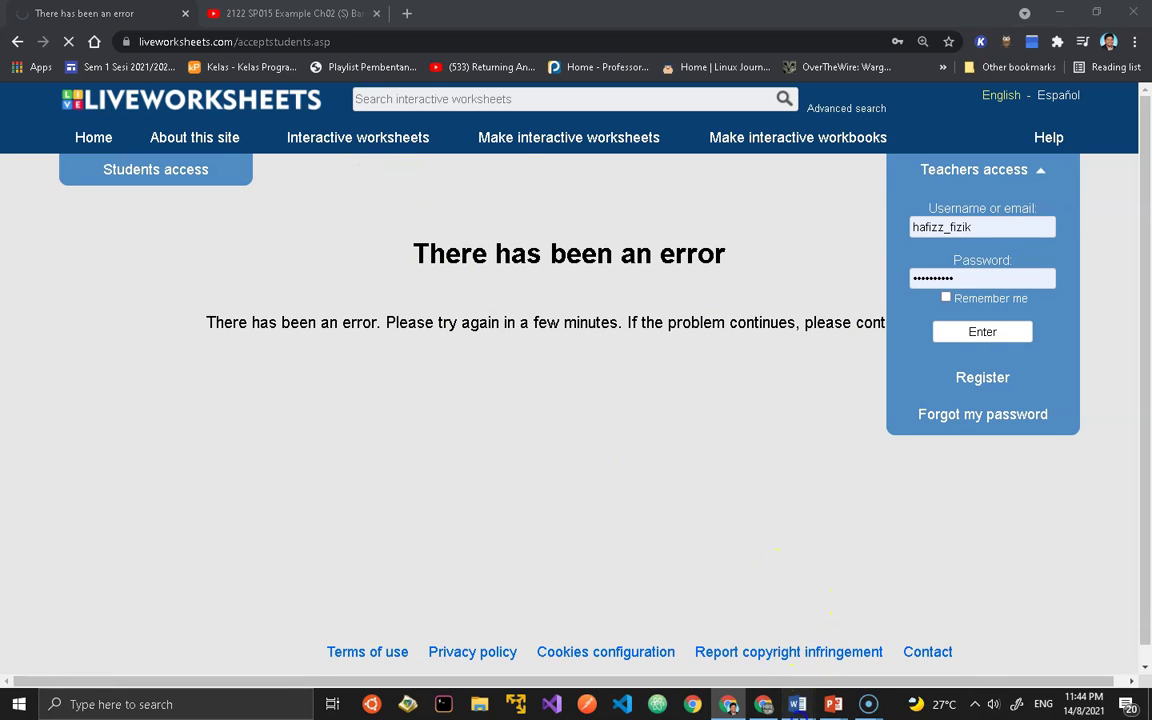
mouse_move(800, 700)
left_click(845, 665)
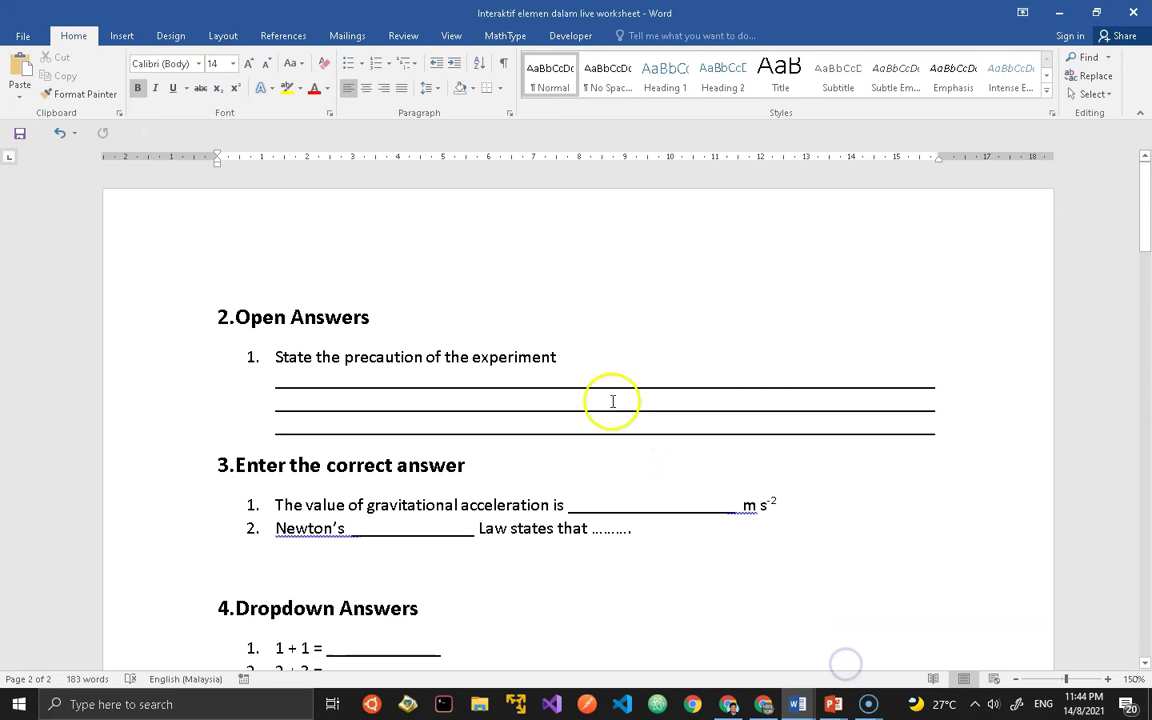
scroll(599, 338, "down", 10)
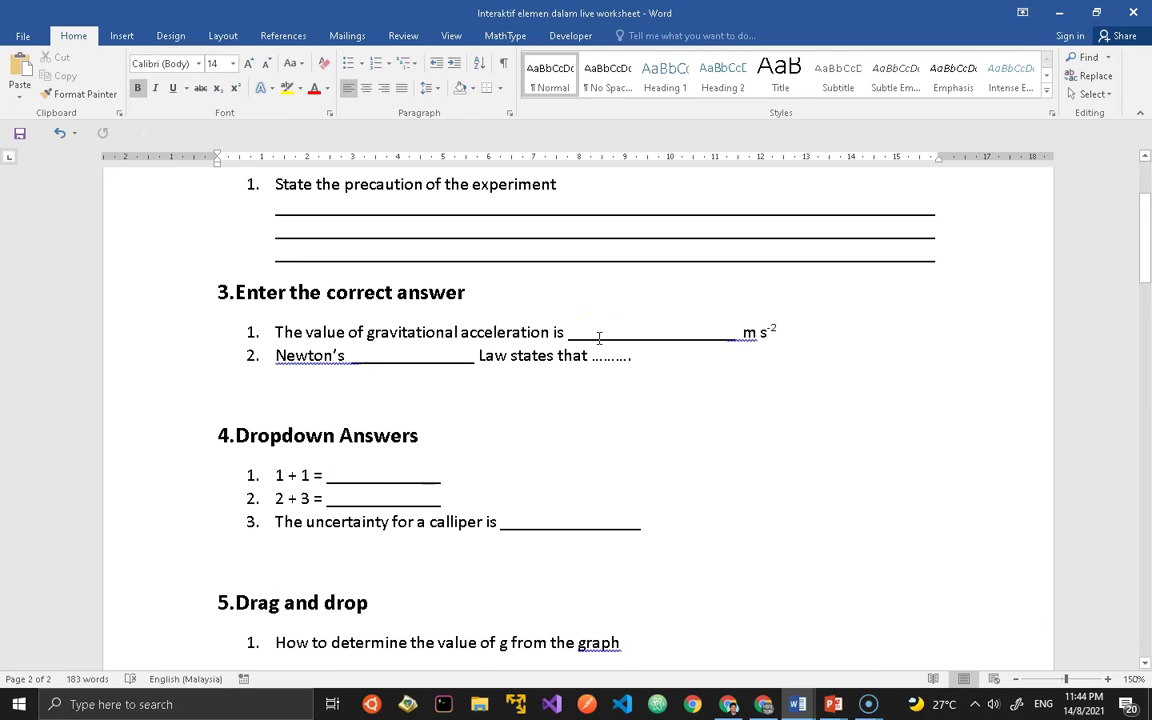
scroll(599, 338, "down", 8)
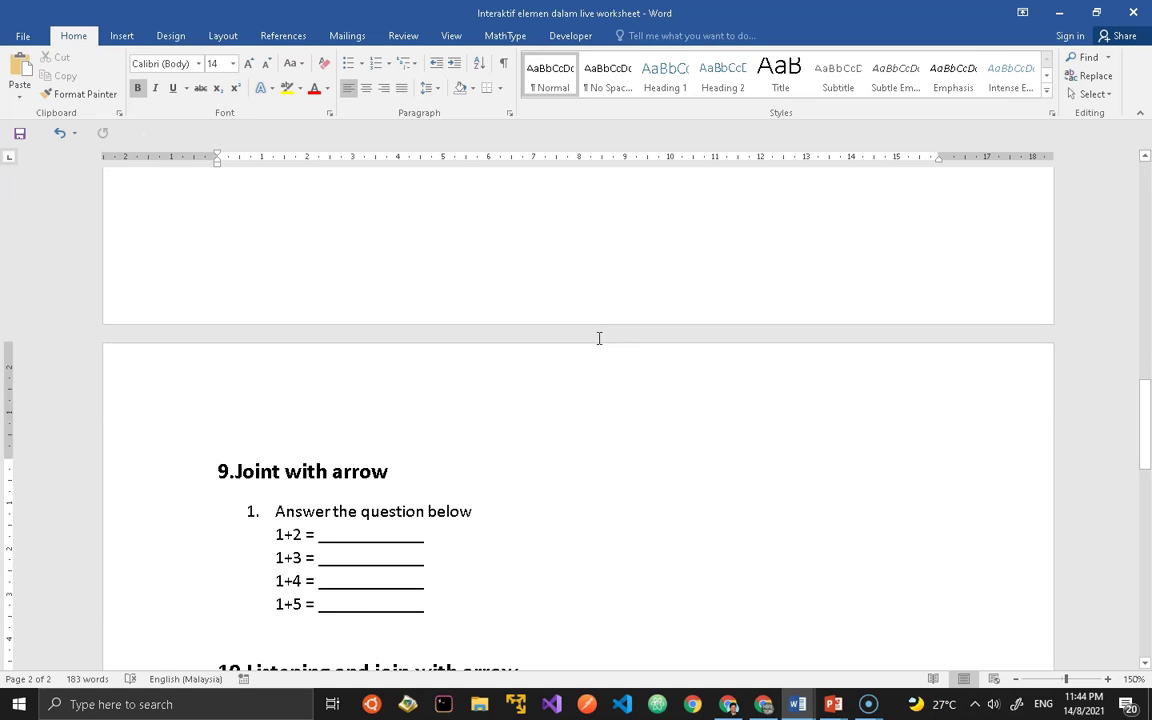
scroll(599, 338, "up", 6)
scroll(599, 338, "up", 12)
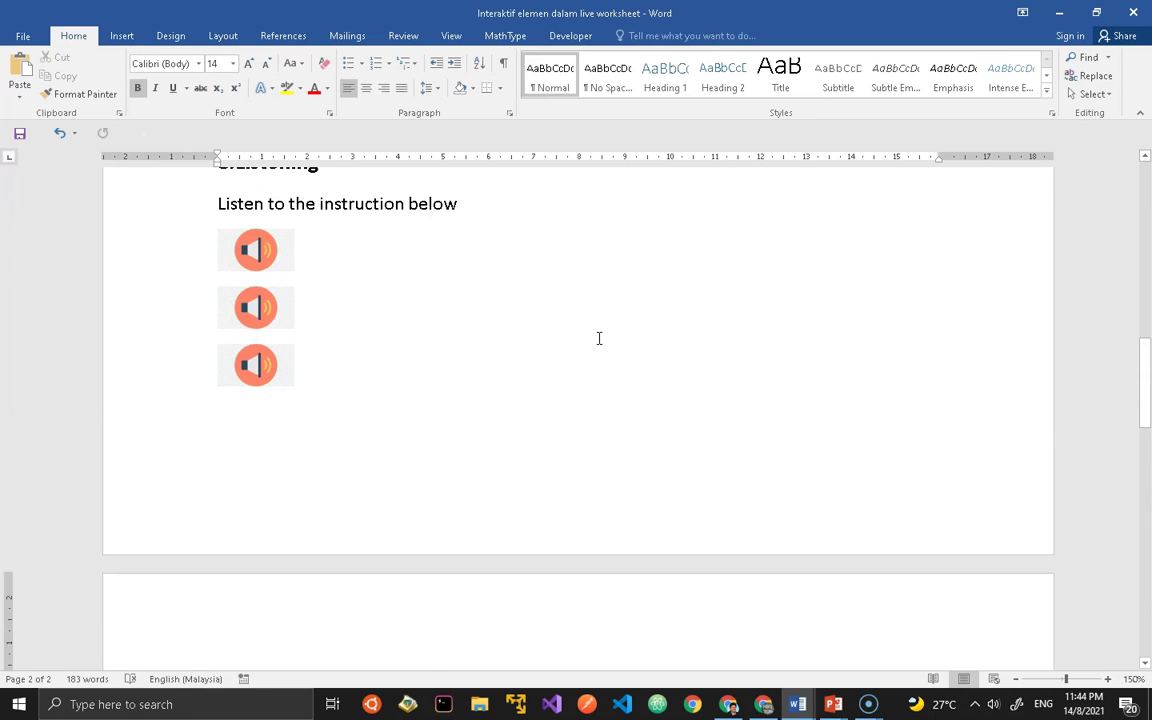
scroll(599, 338, "up", 1)
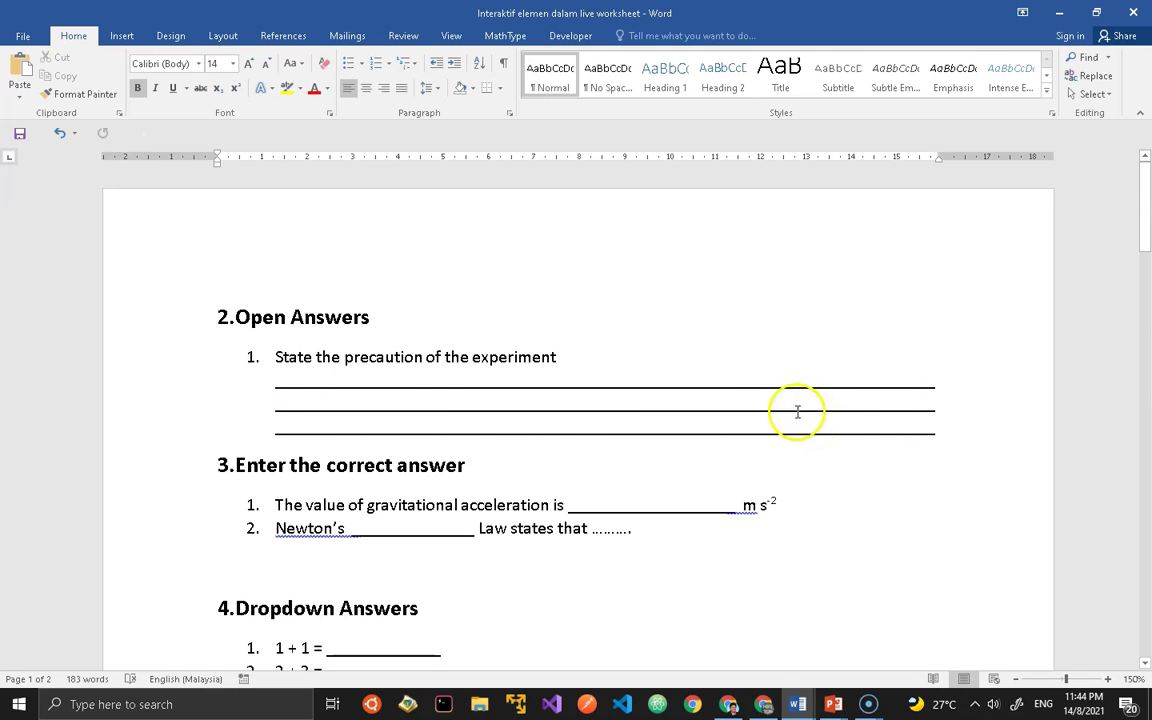
scroll(442, 406, "down", 3)
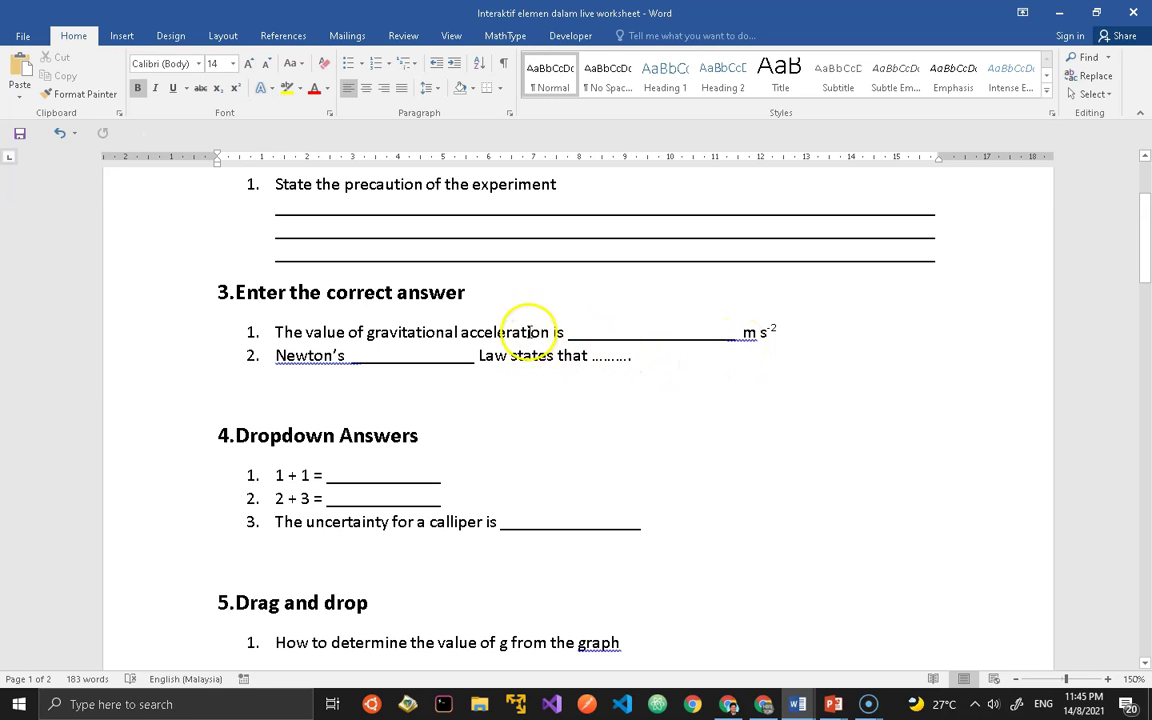
Give the two Enter the correct answer items 2.5 line spacing.
left_click_drag(638, 364, 247, 328)
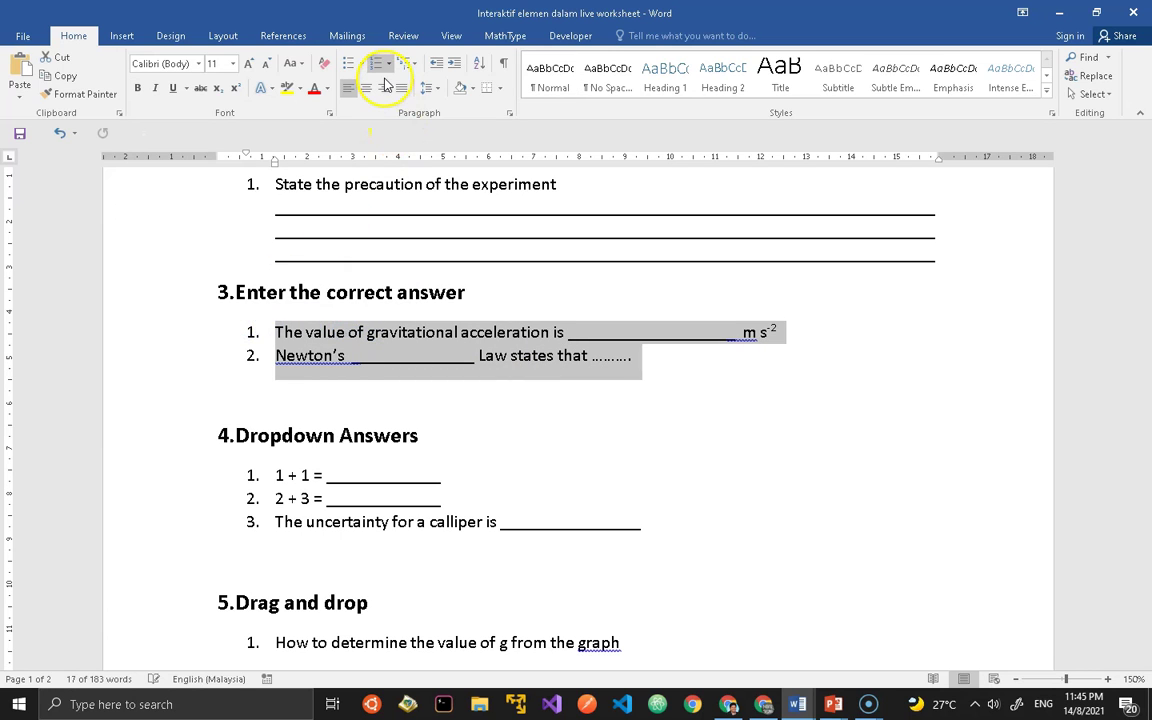
left_click(430, 88)
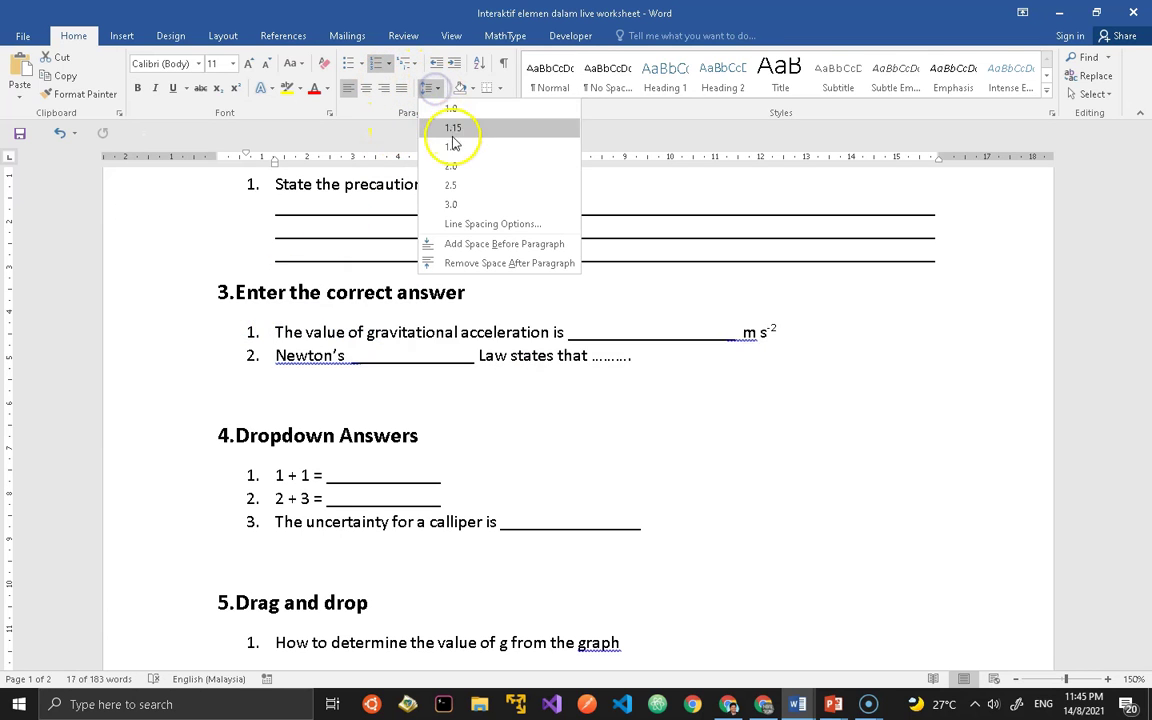
left_click(451, 187)
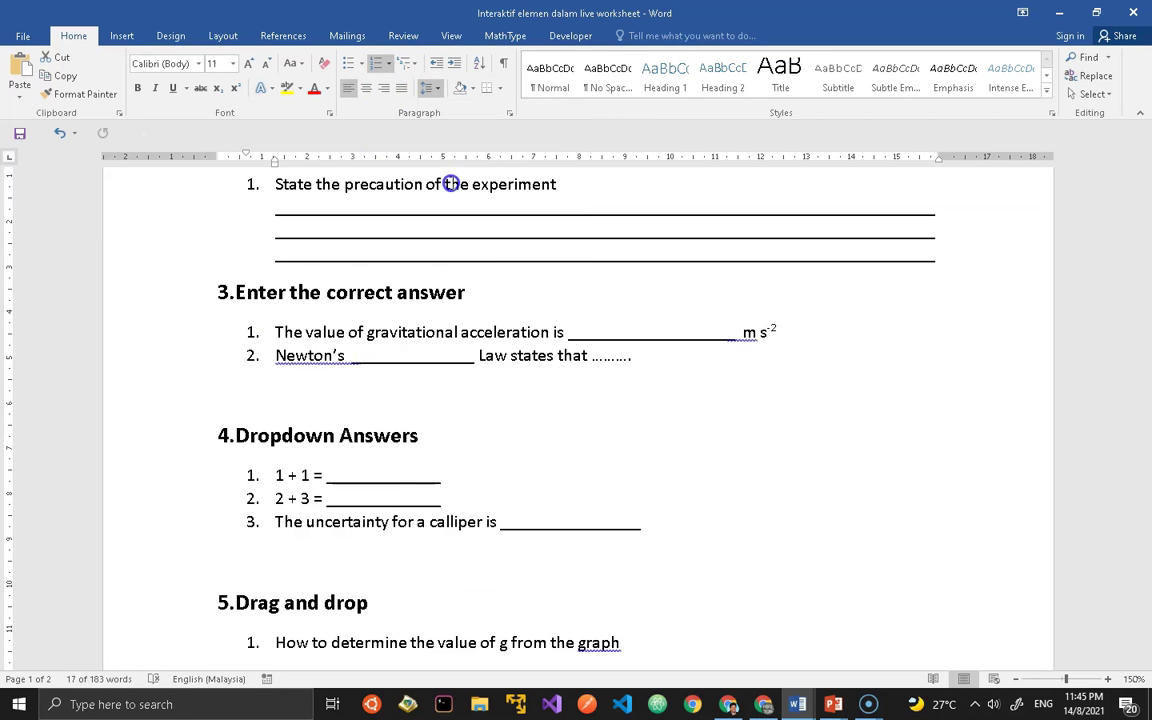
left_click(668, 450)
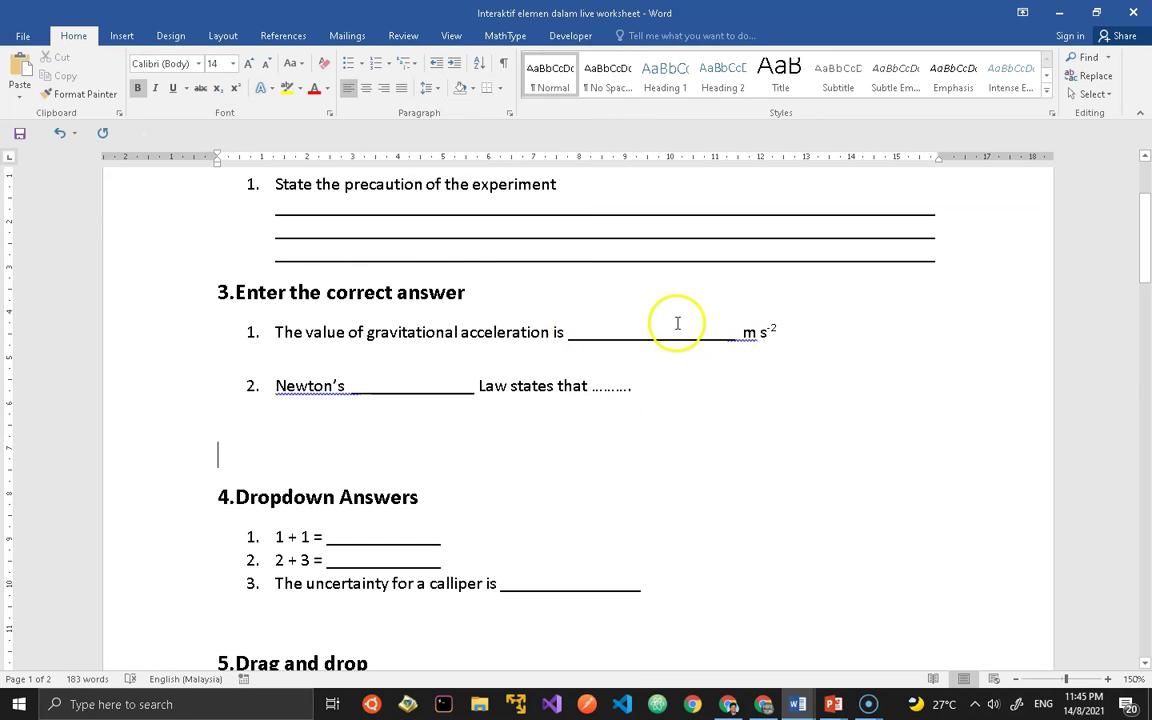
scroll(677, 323, "down", 4)
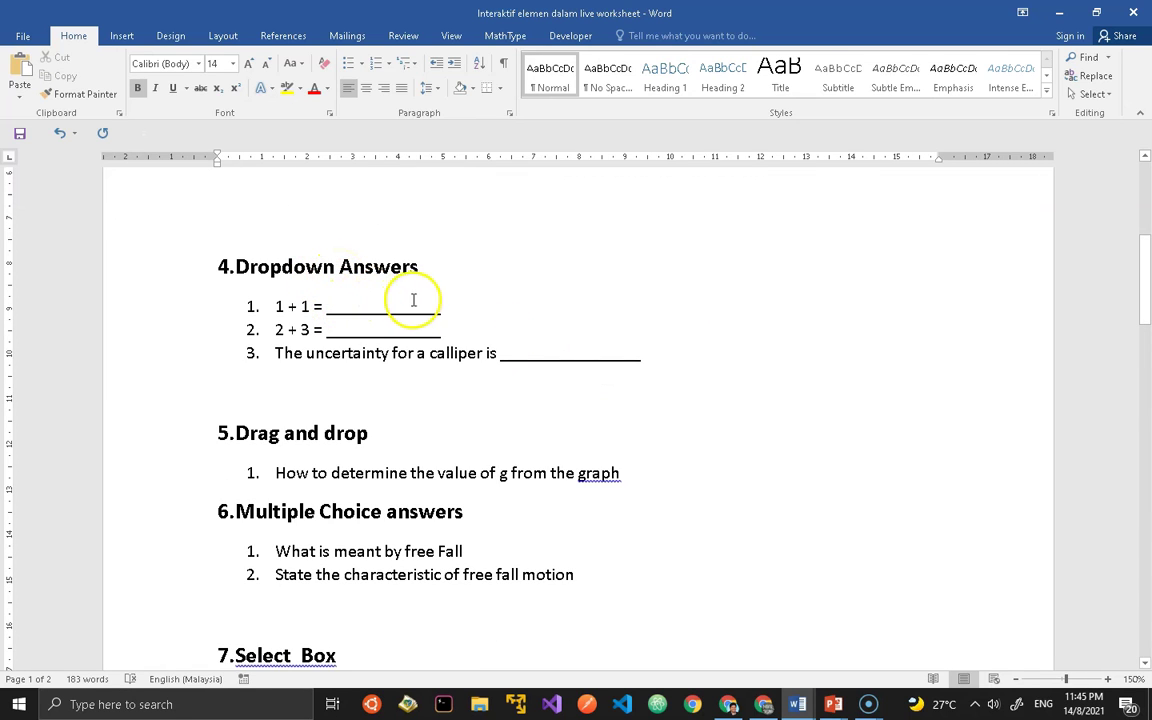
Give the three Dropdown Answers items 3.0 line spacing.
left_click_drag(672, 366, 247, 316)
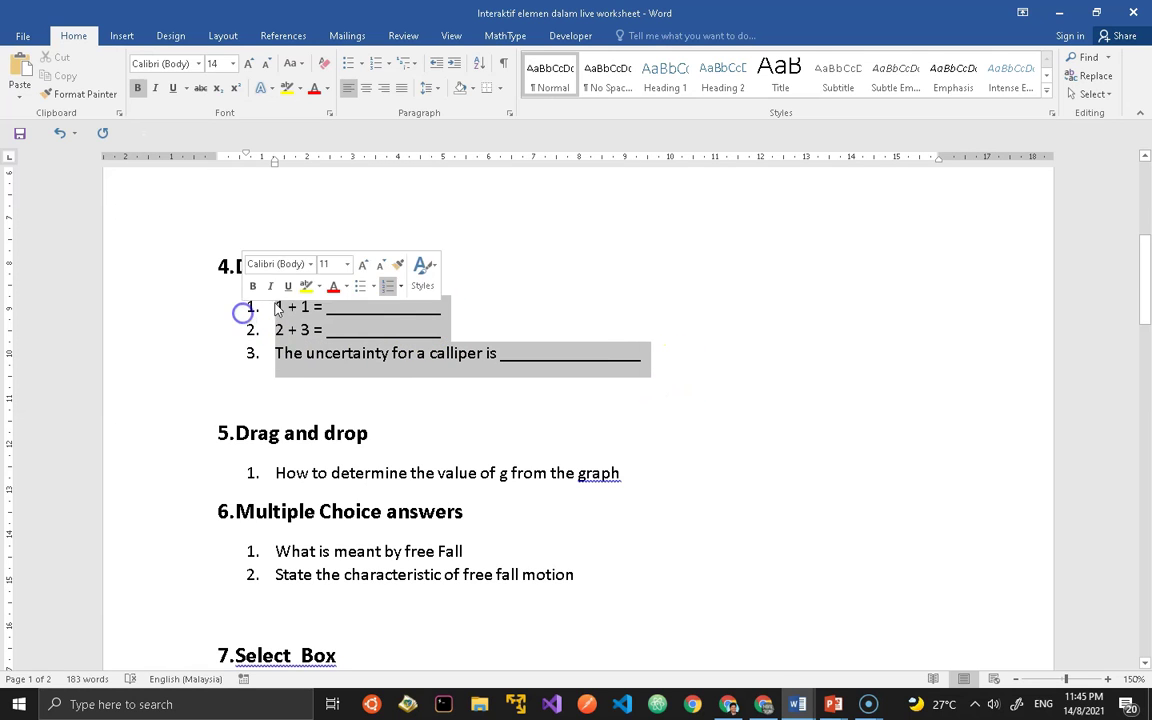
left_click(438, 96)
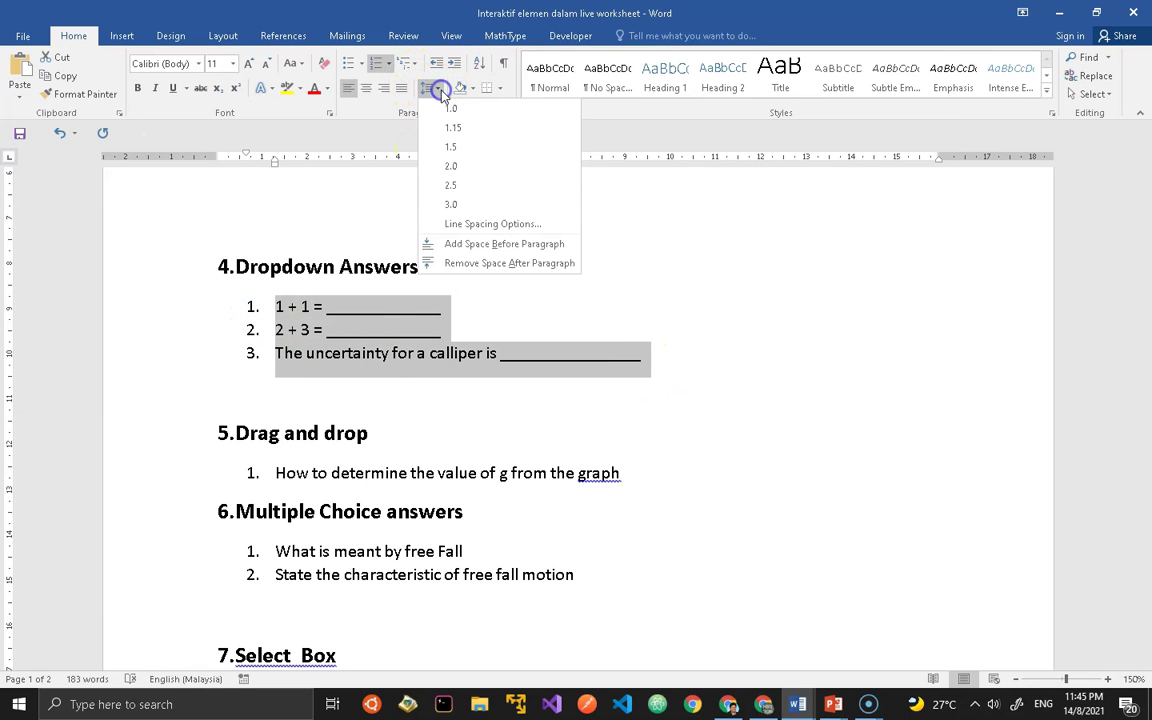
left_click(452, 205)
left_click(766, 351)
scroll(766, 347, "down", 5)
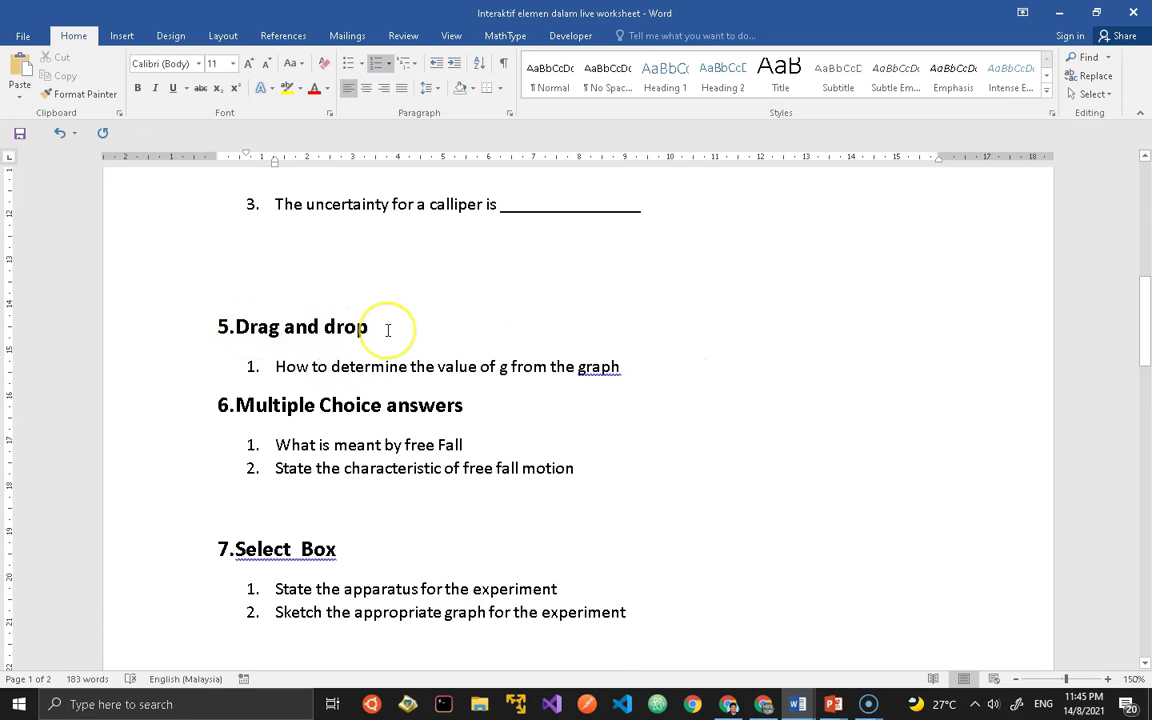
scroll(388, 330, "up", 12)
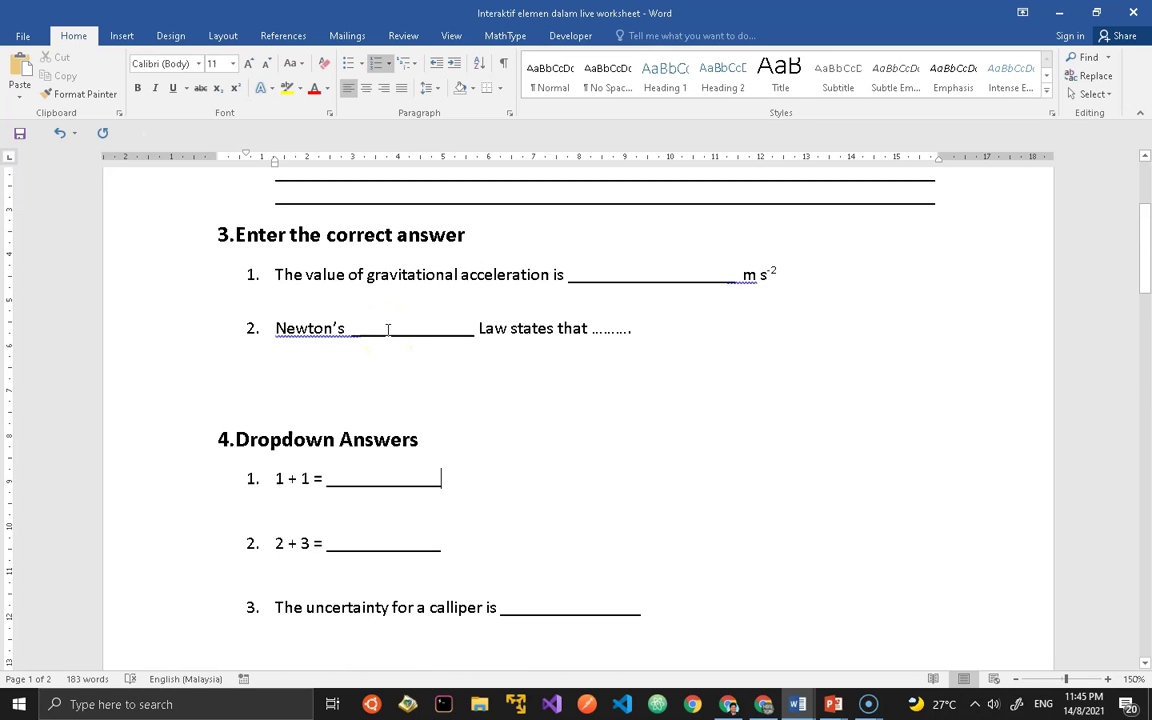
scroll(388, 330, "up", 2)
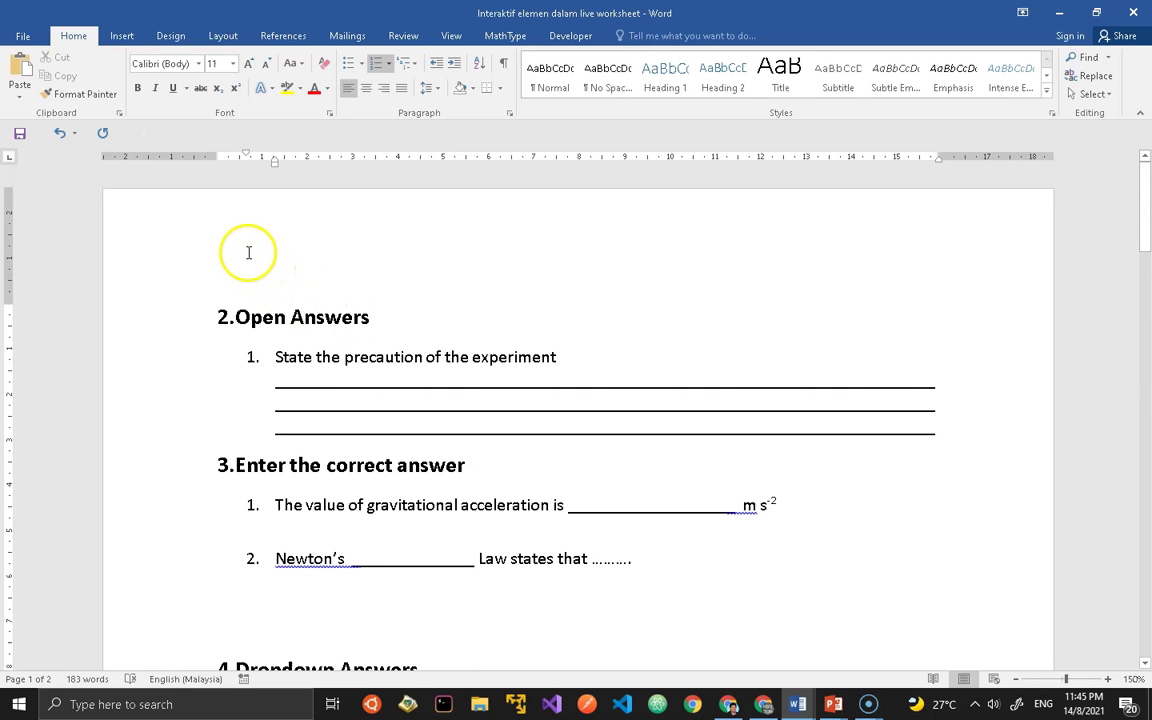
scroll(249, 252, "down", 6)
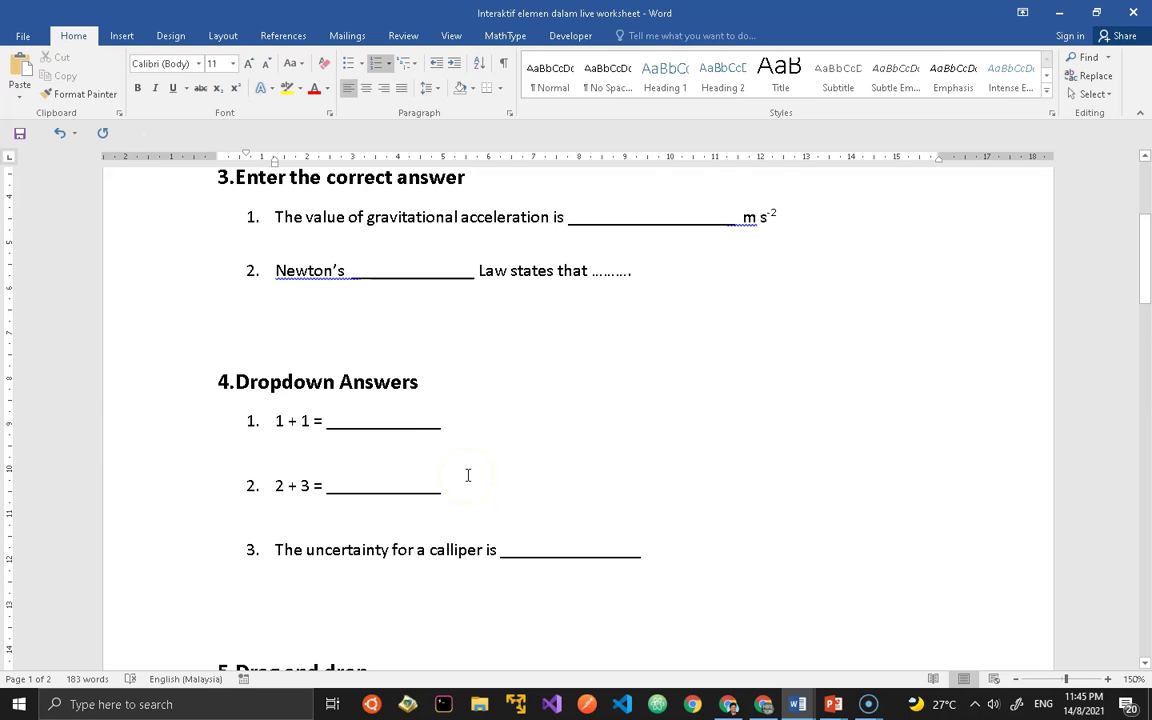
scroll(481, 456, "down", 2)
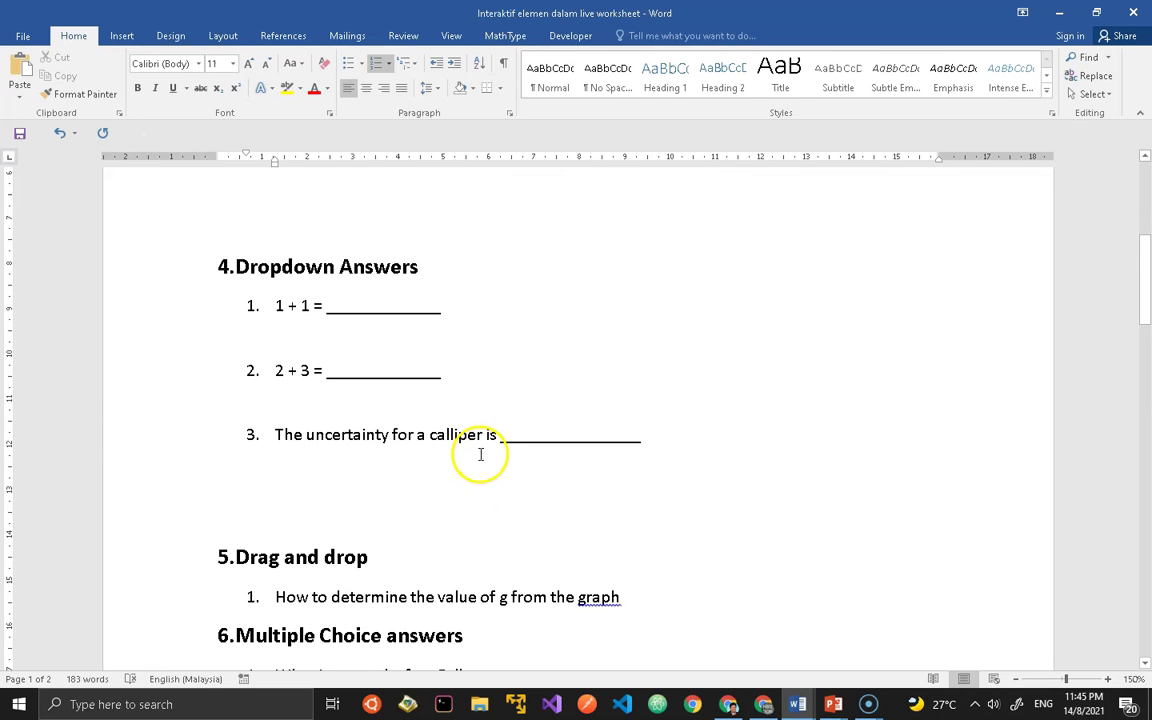
scroll(481, 437, "down", 2)
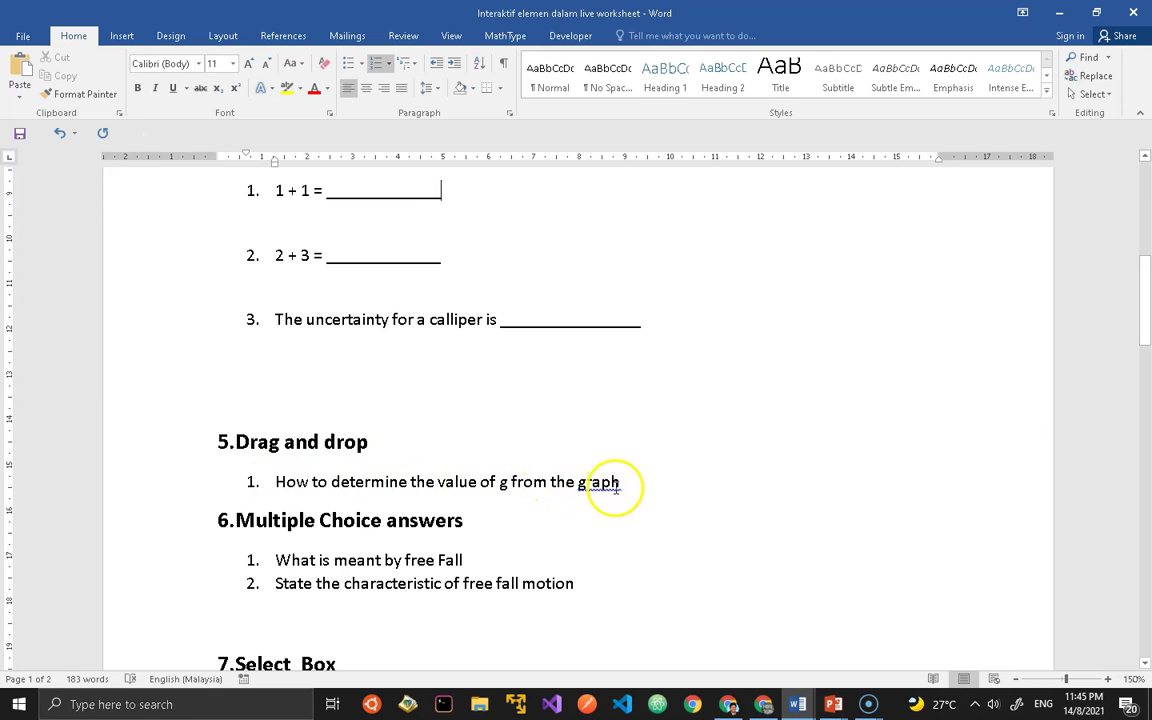
Remove the trial underscore lines and add an empty line under the 'graph' question.
key("Return")
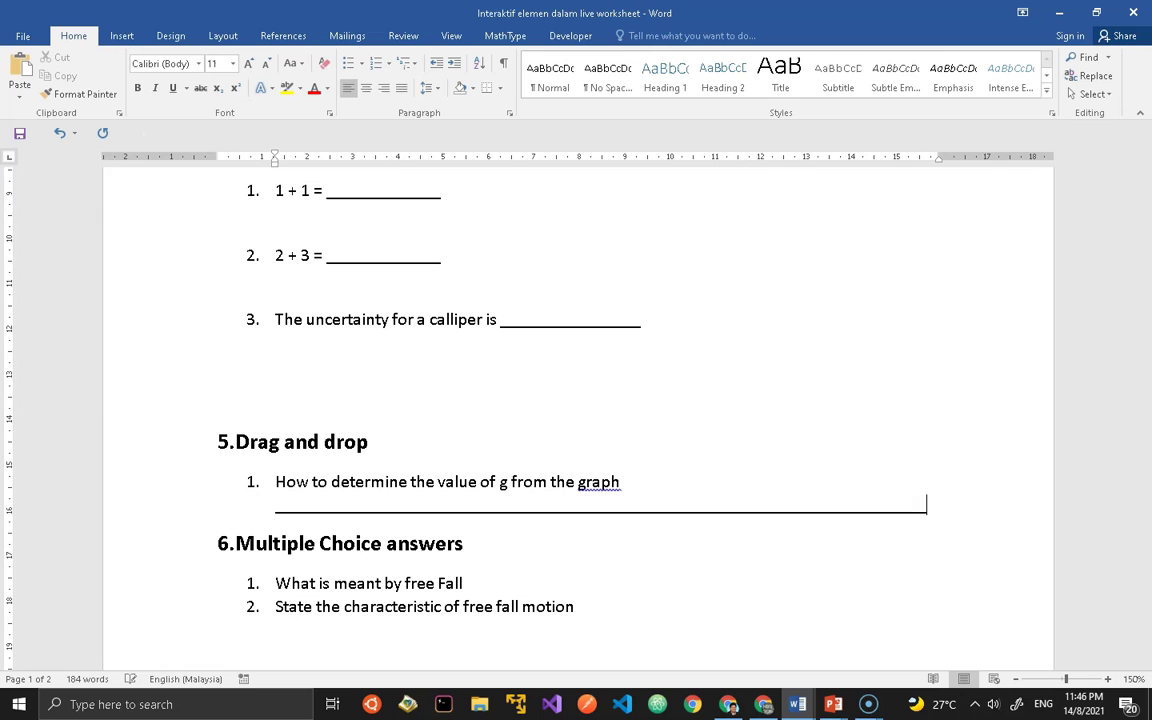
type("___________________")
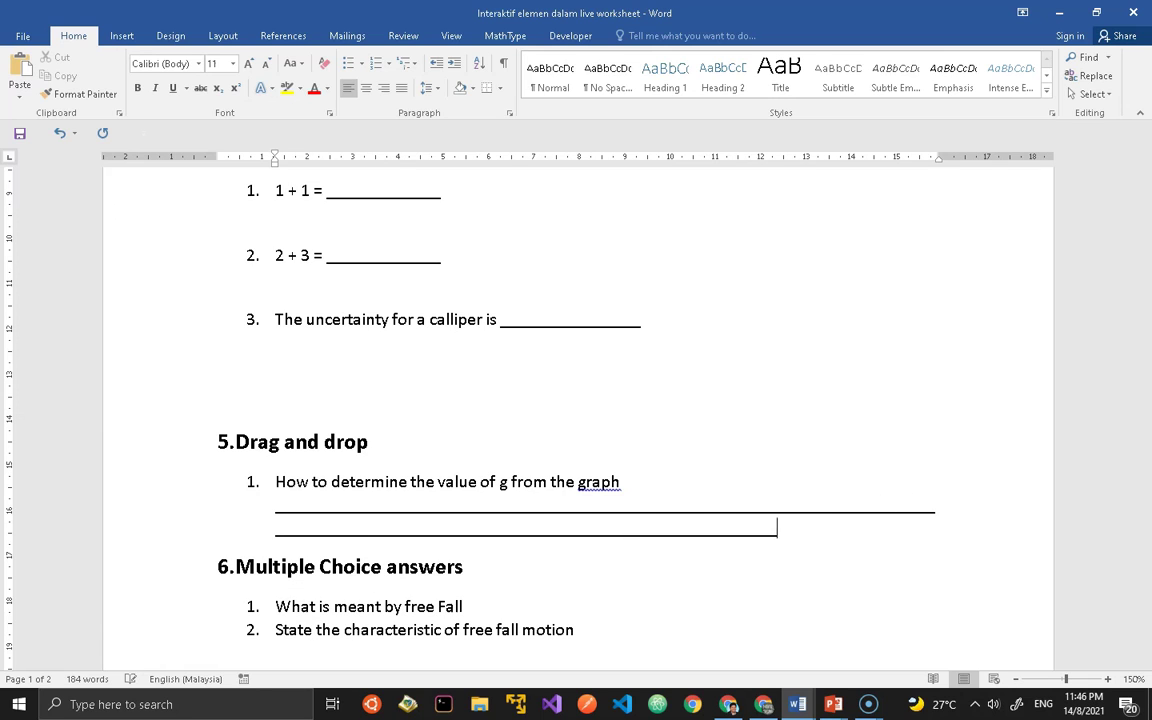
type("______________")
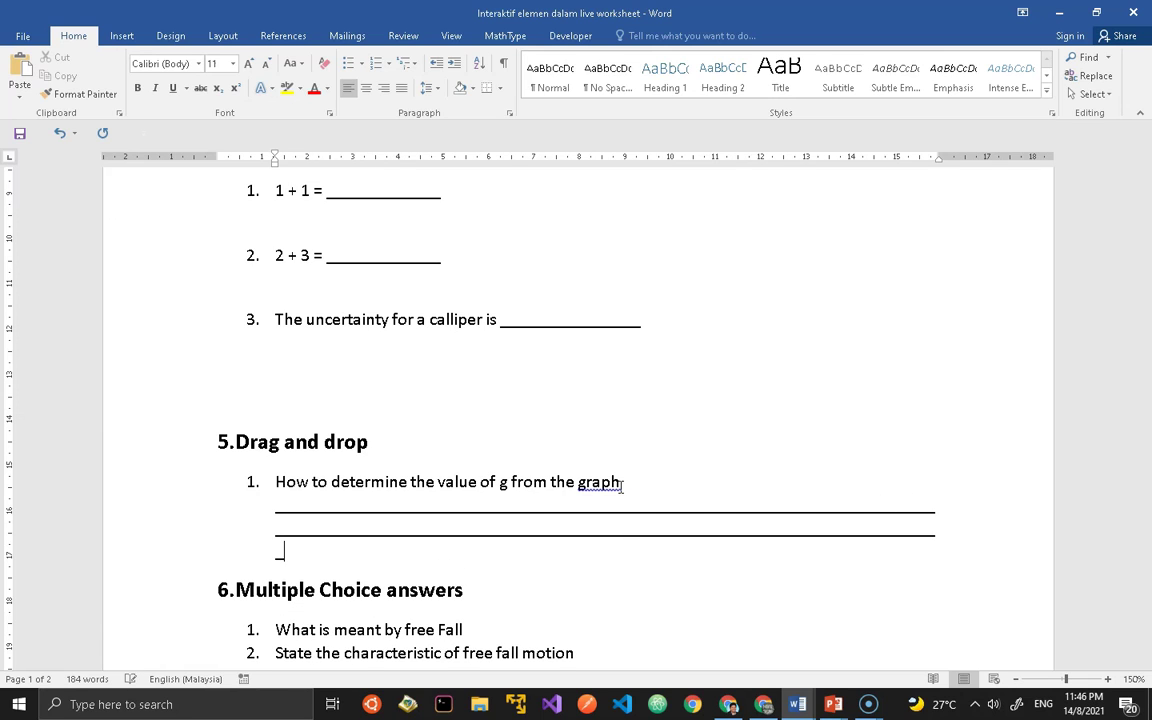
key("BackSpace")
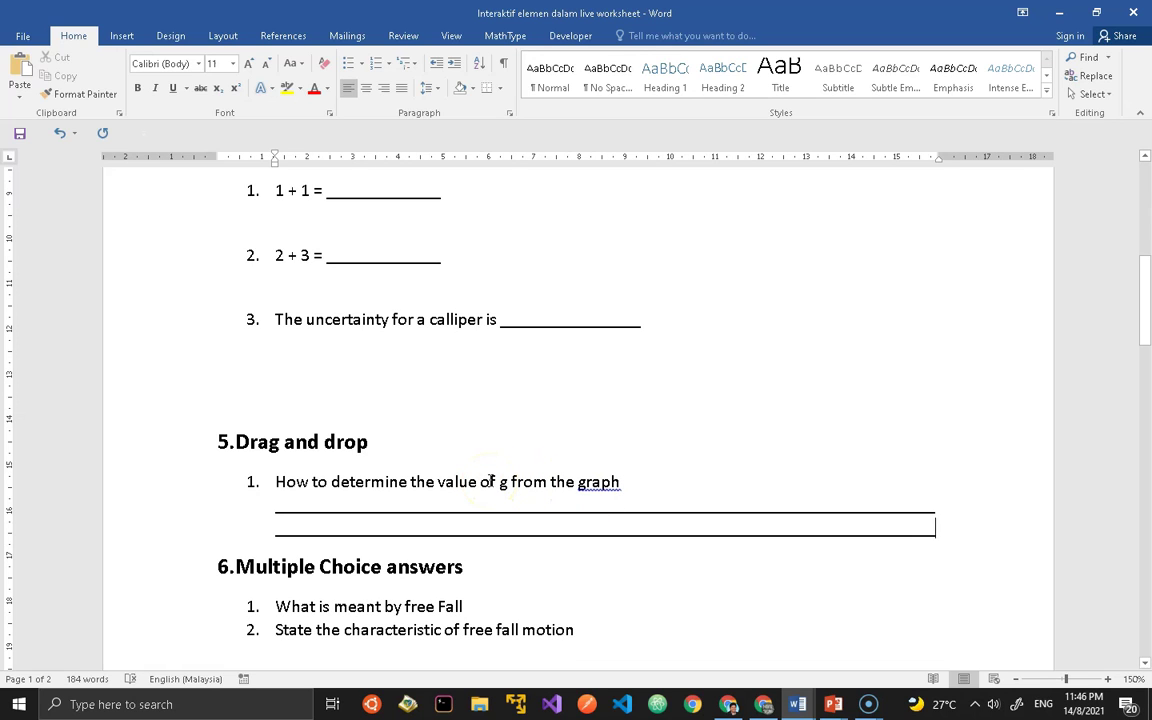
left_click_drag(933, 532, 275, 501)
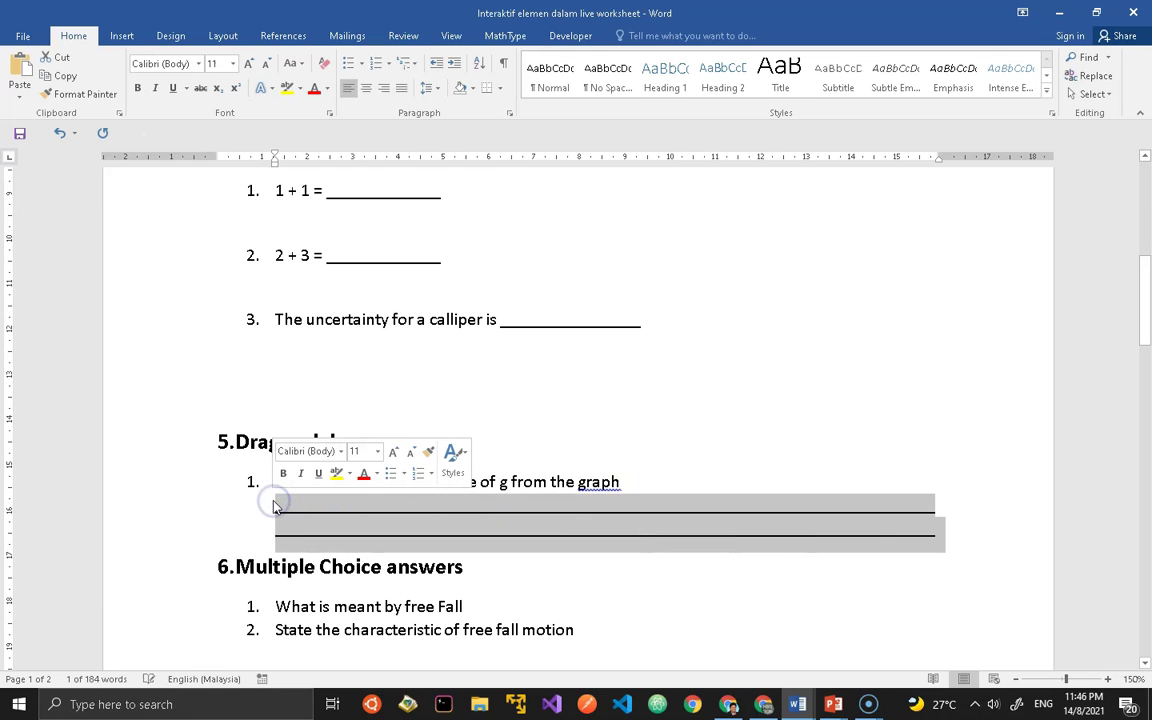
key("Delete")
left_click(635, 483)
key("Return")
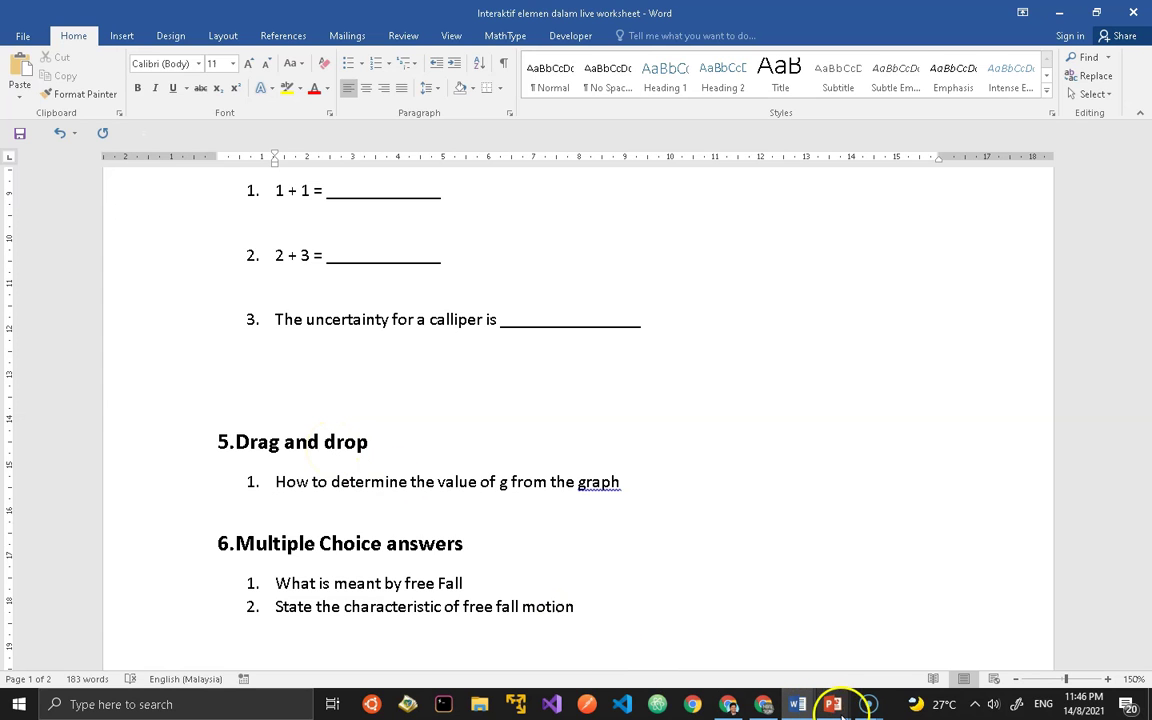
Switch to the 'answer prelab' presentation and select the Step 1 box on slide 1.
mouse_move(831, 703)
left_click(895, 652)
scroll(432, 368, "up", 4)
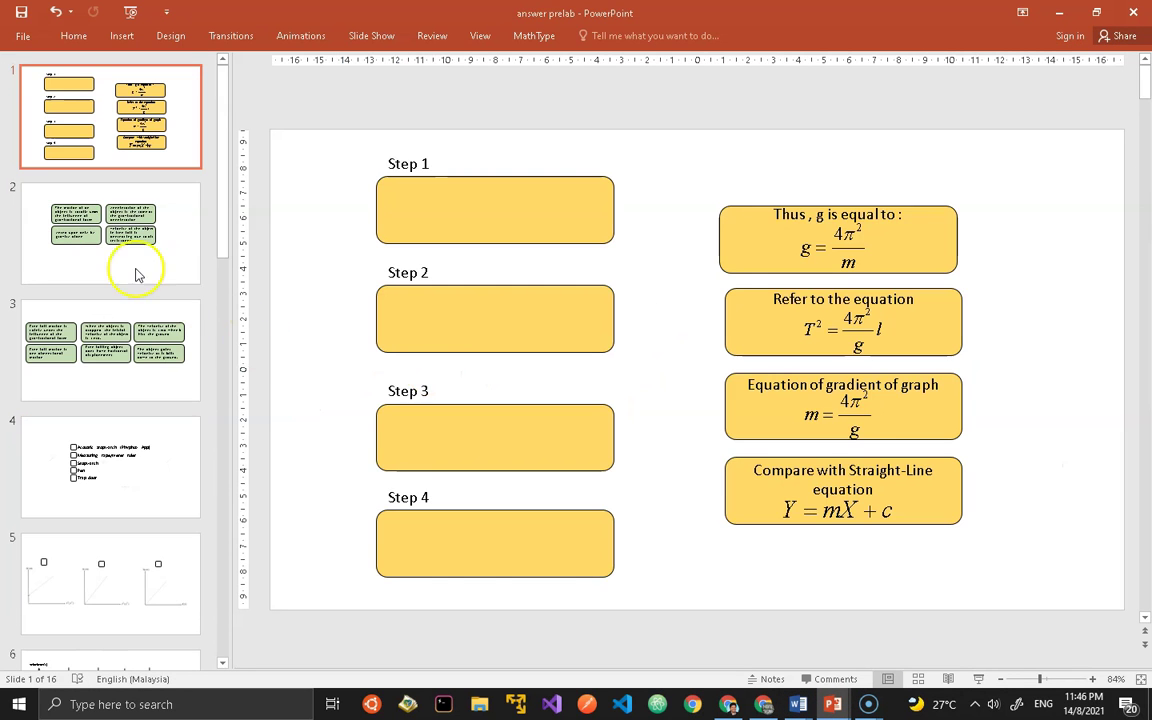
left_click(130, 138)
left_click(998, 343)
left_click(458, 215)
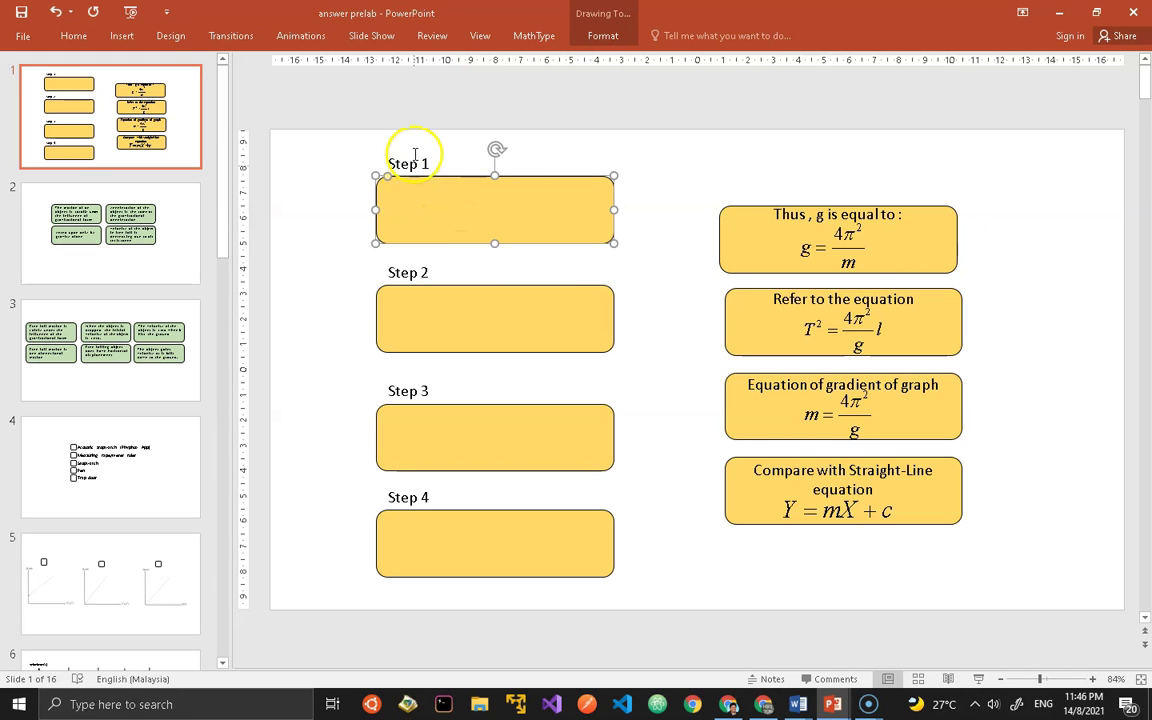
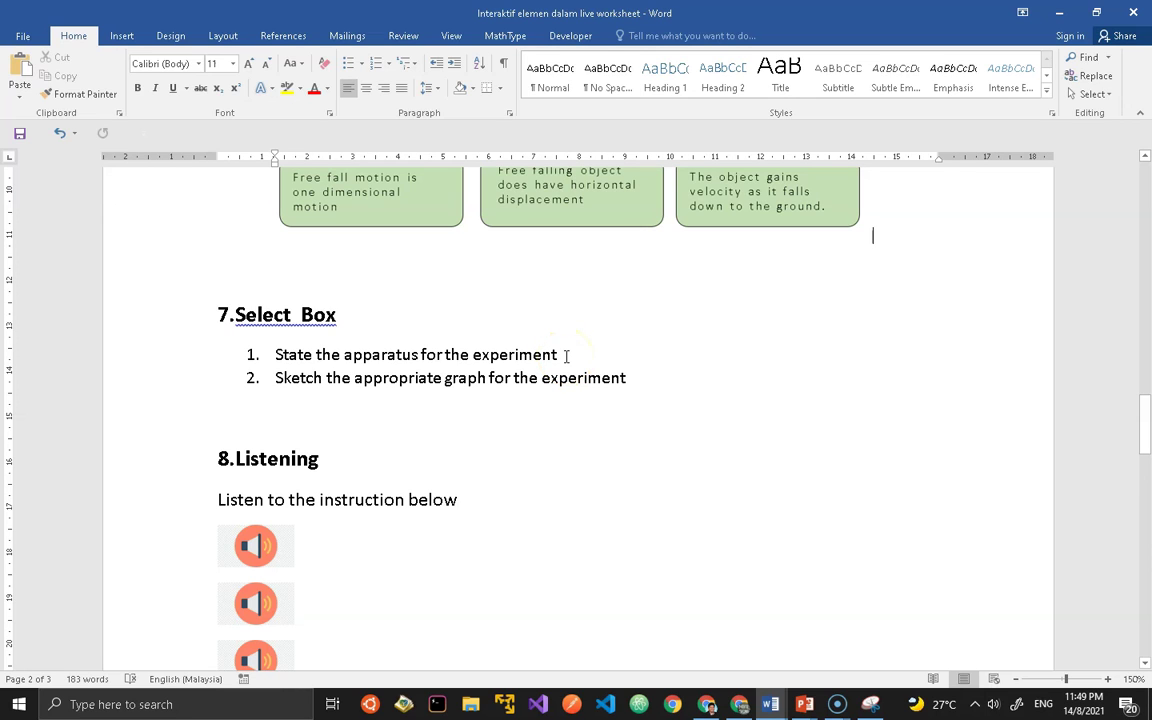
Add a blank line below the apparatus question in the Word worksheet.
key("Return")
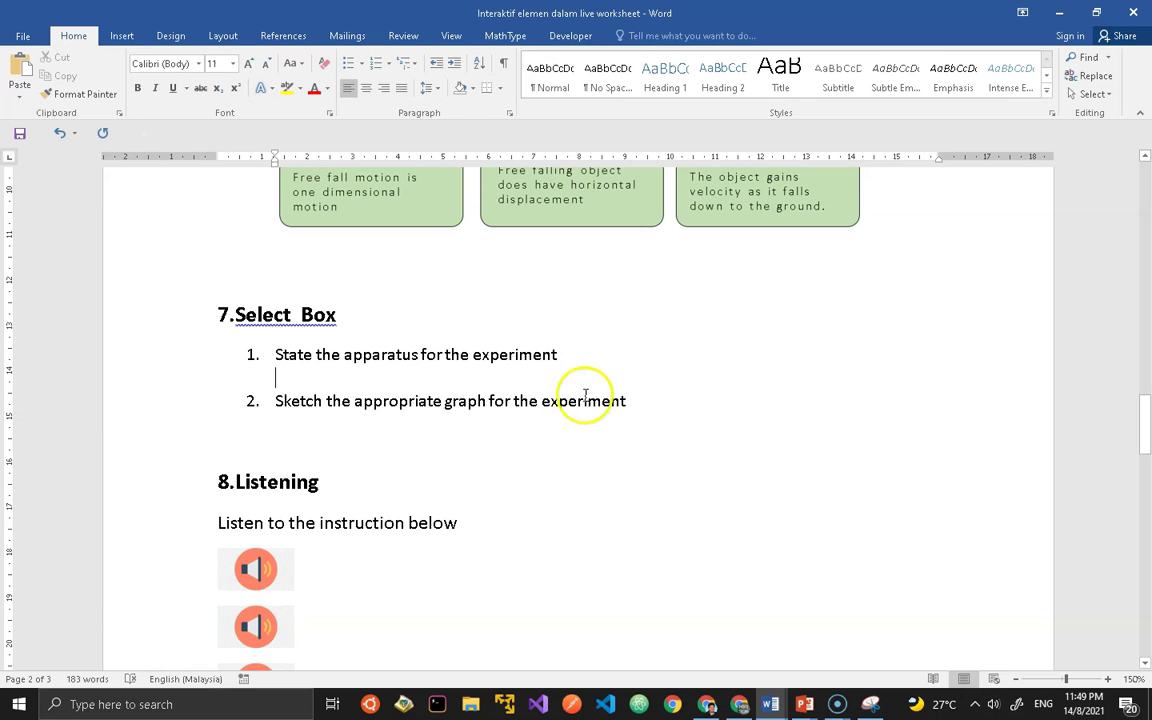
mouse_move(820, 698)
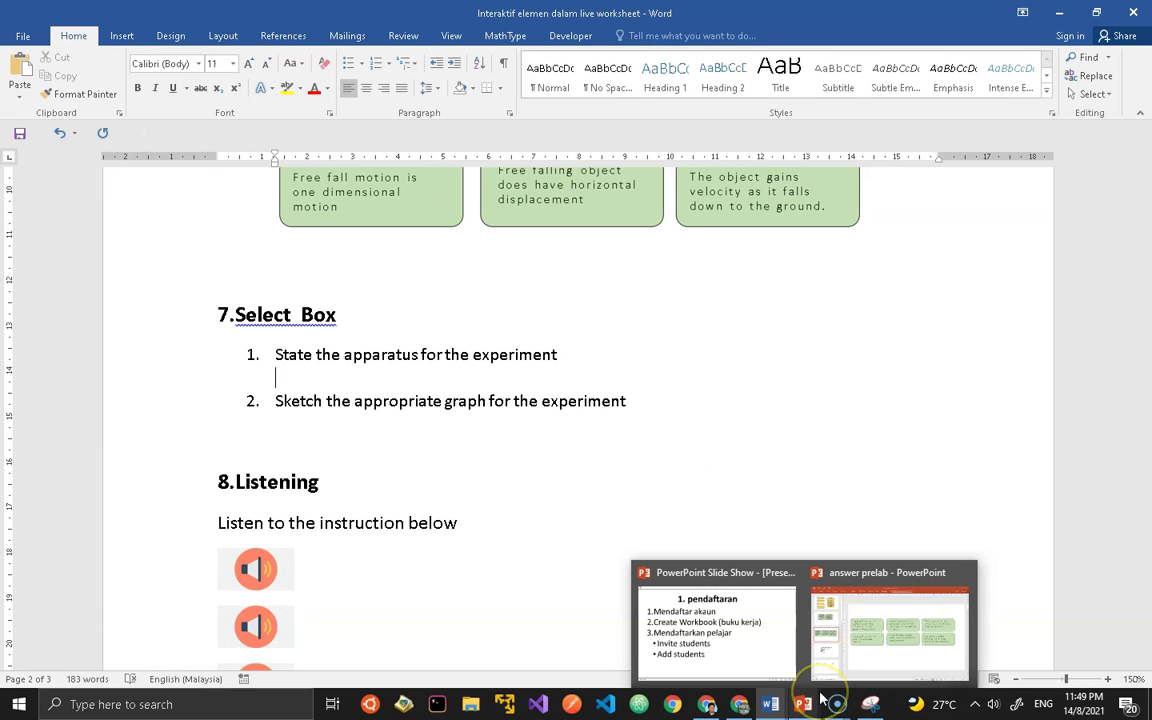
scroll(476, 368, "up", 8)
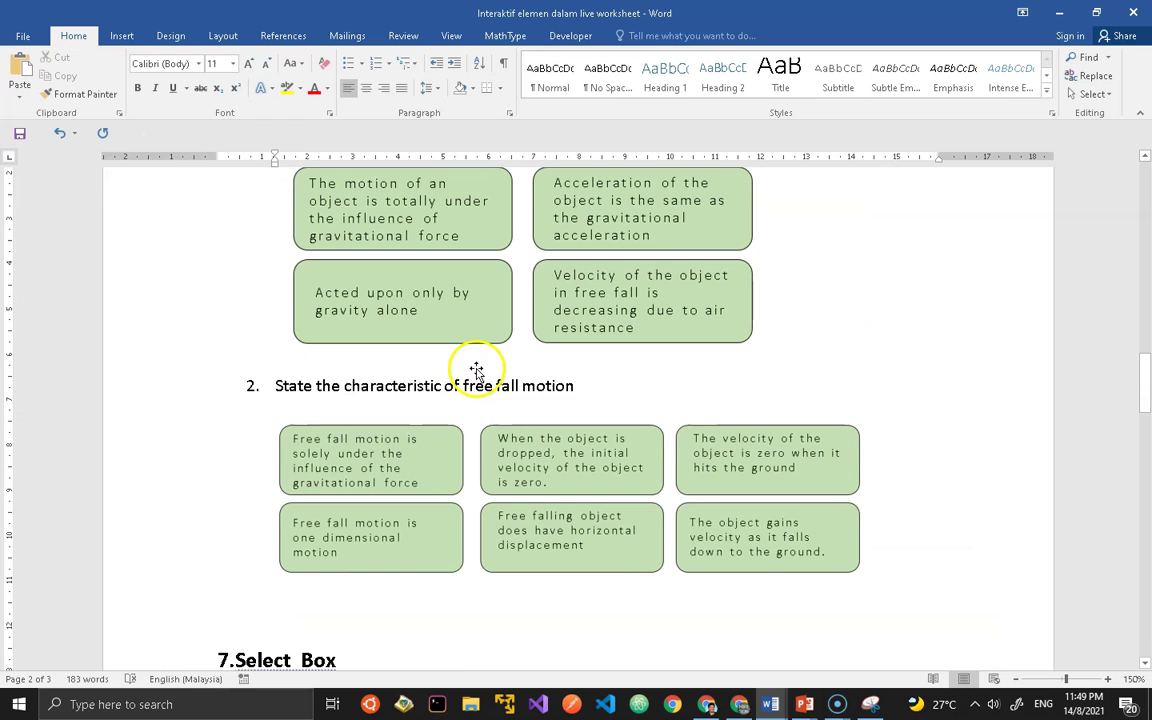
scroll(500, 376, "down", 8)
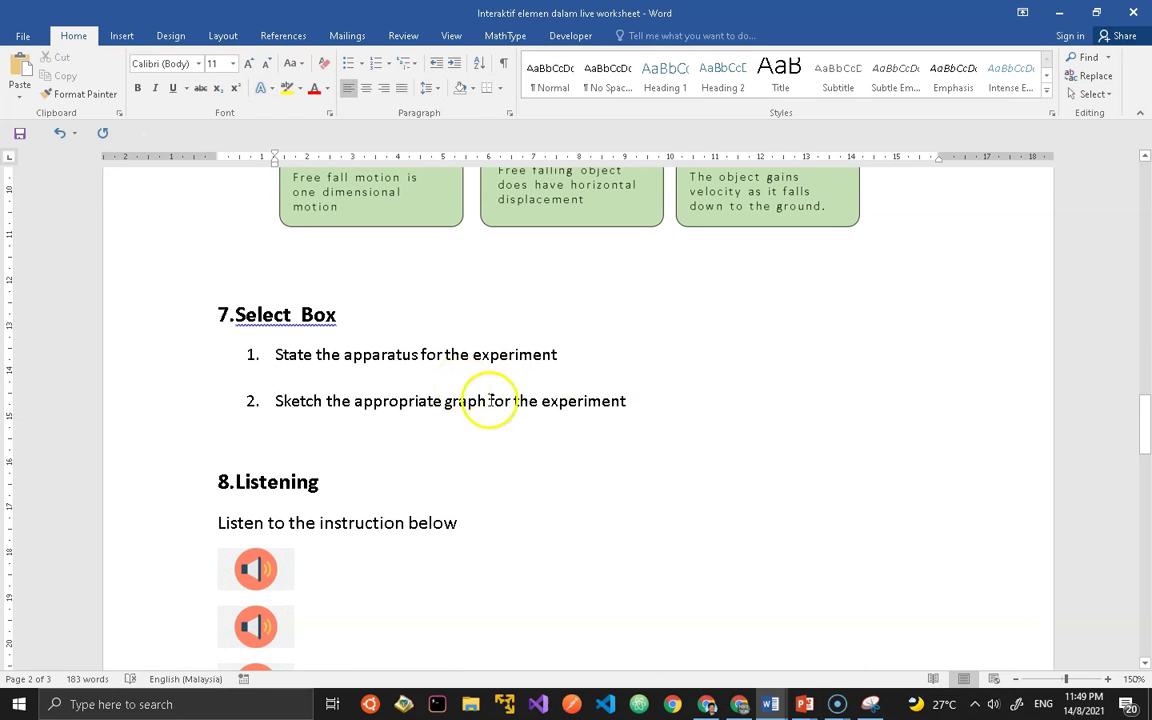
Show slide 4 of the answer prelab presentation with its apparatus checklist.
left_click(862, 648)
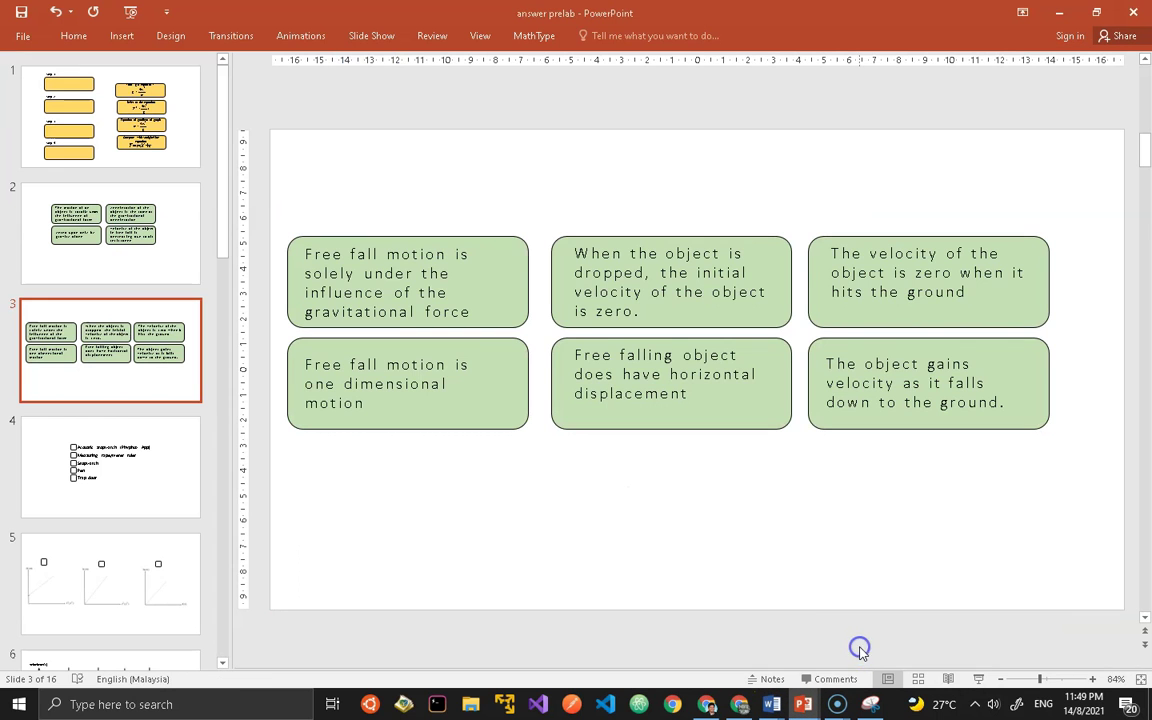
left_click(170, 470)
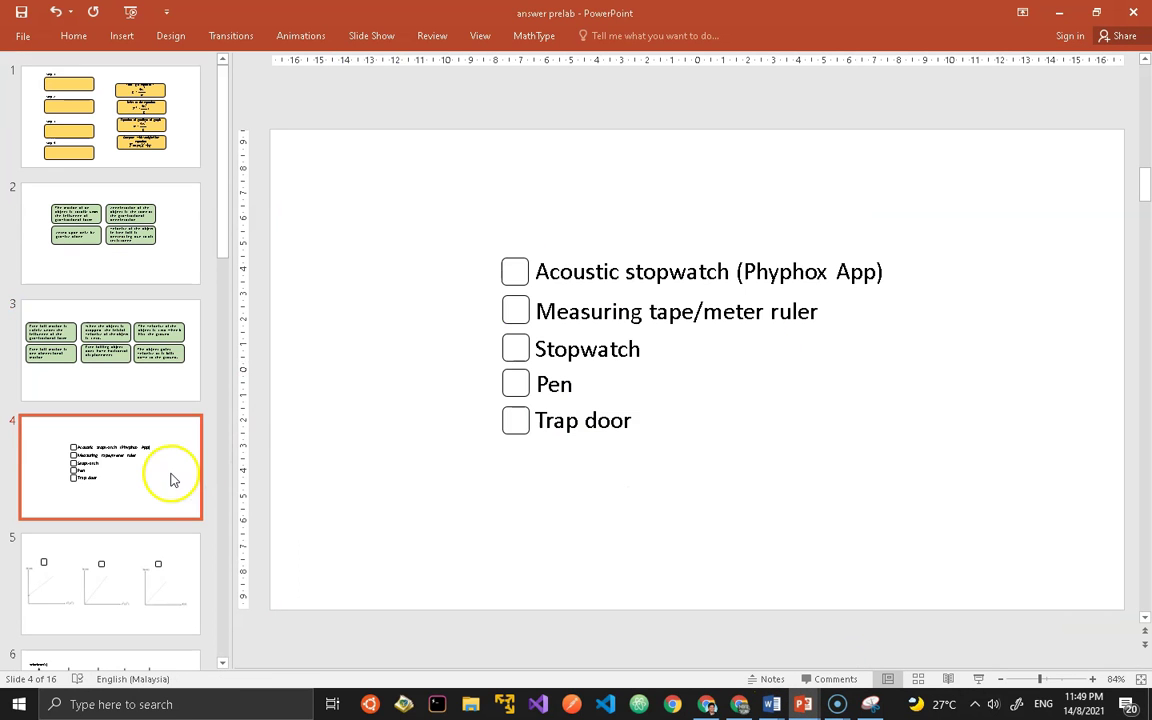
left_click(604, 277)
left_click(518, 281)
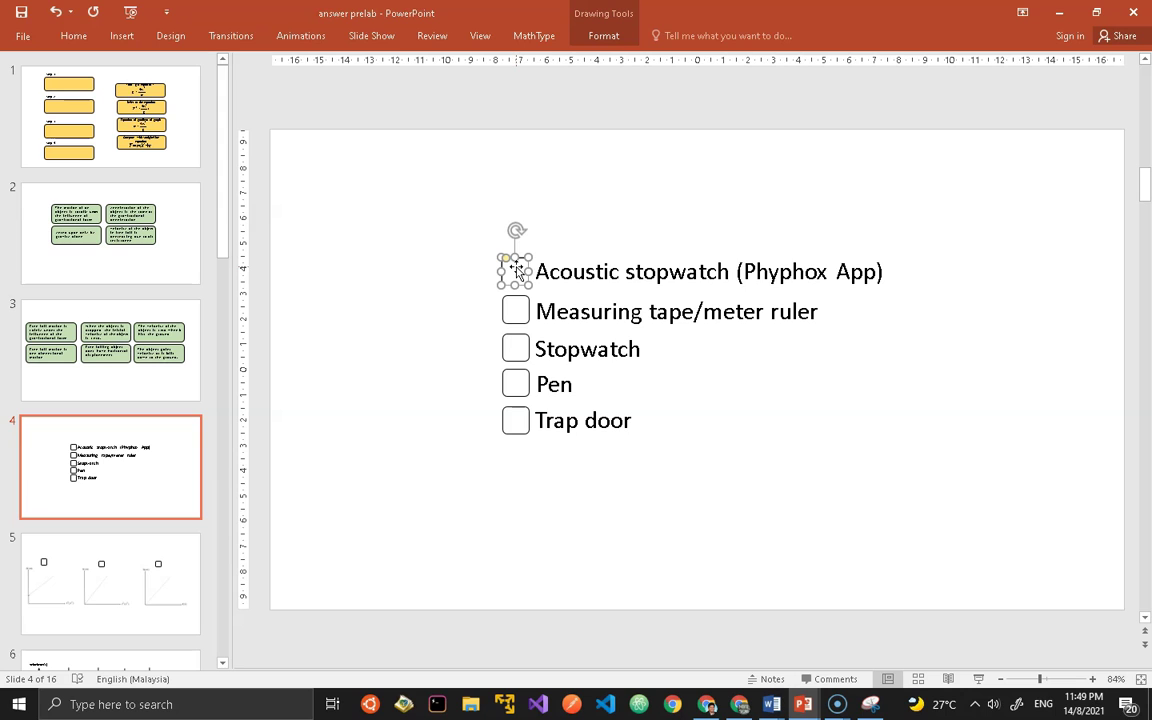
left_click(440, 292)
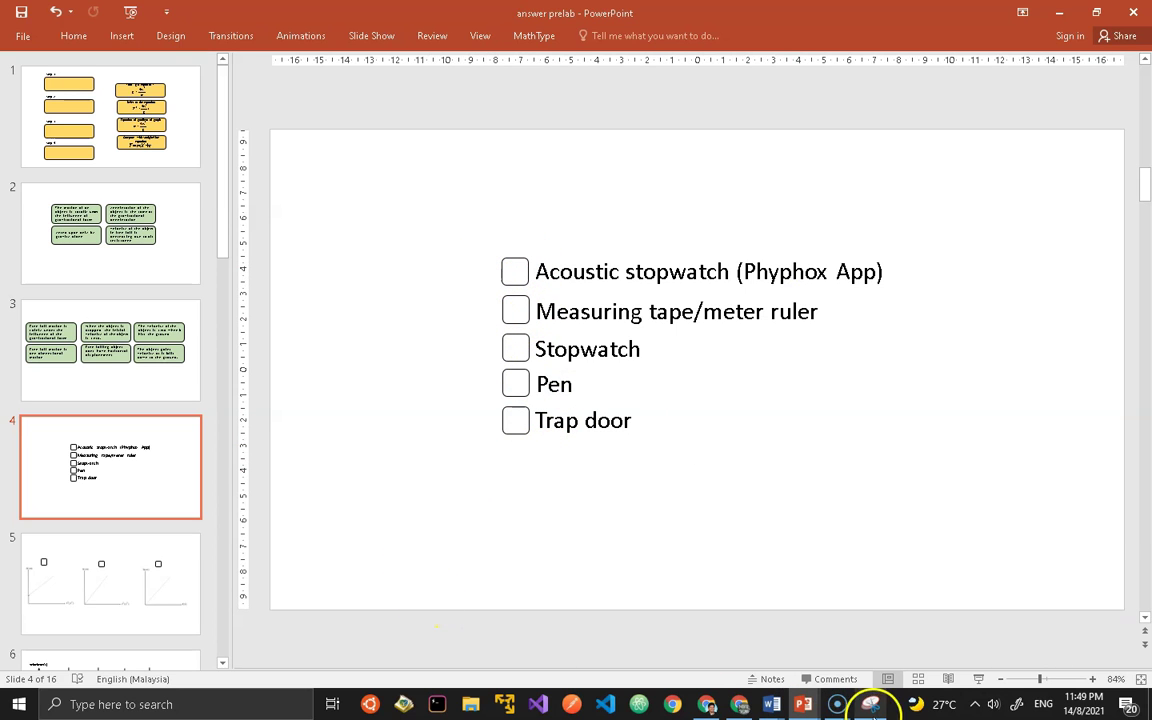
Snip the whole apparatus checklist and return to the Word worksheet.
left_click(872, 705)
left_click(226, 106)
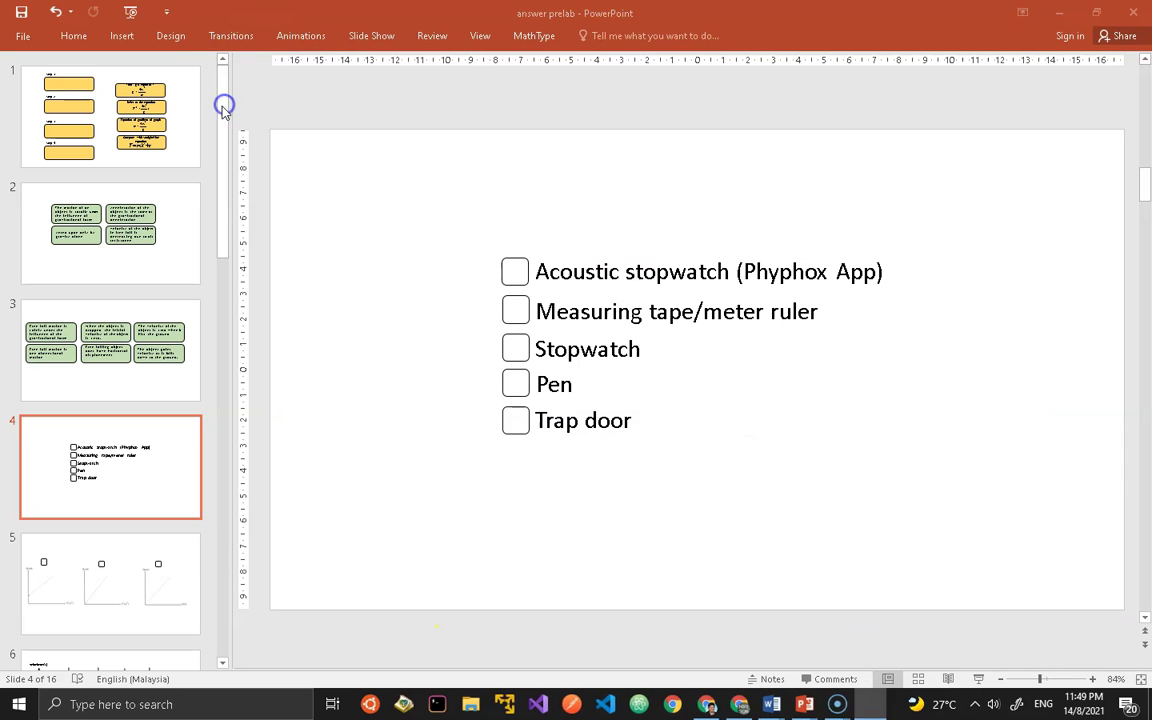
left_click_drag(472, 229, 913, 460)
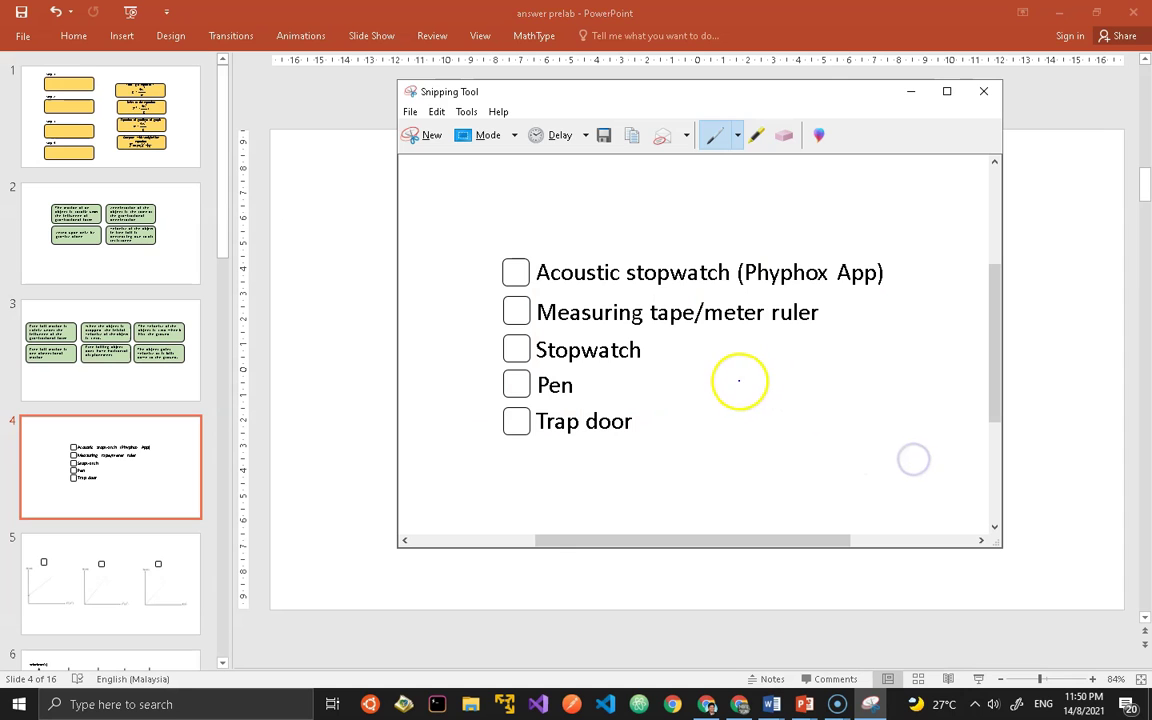
left_click(770, 704)
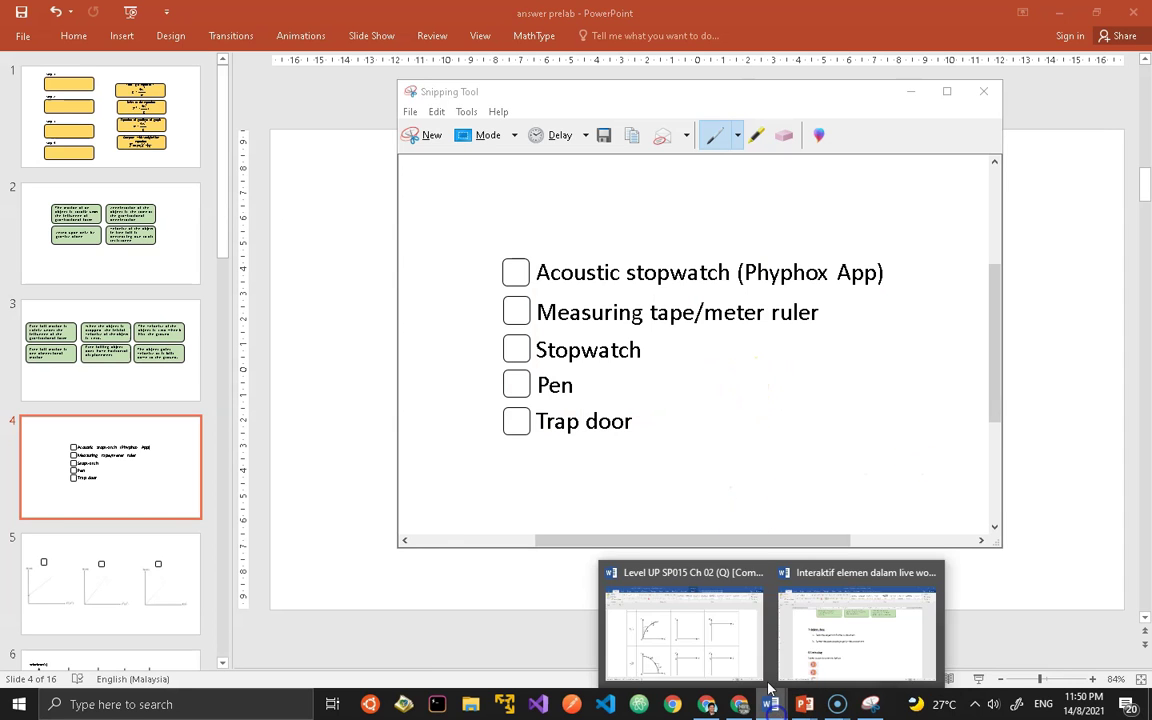
left_click(815, 655)
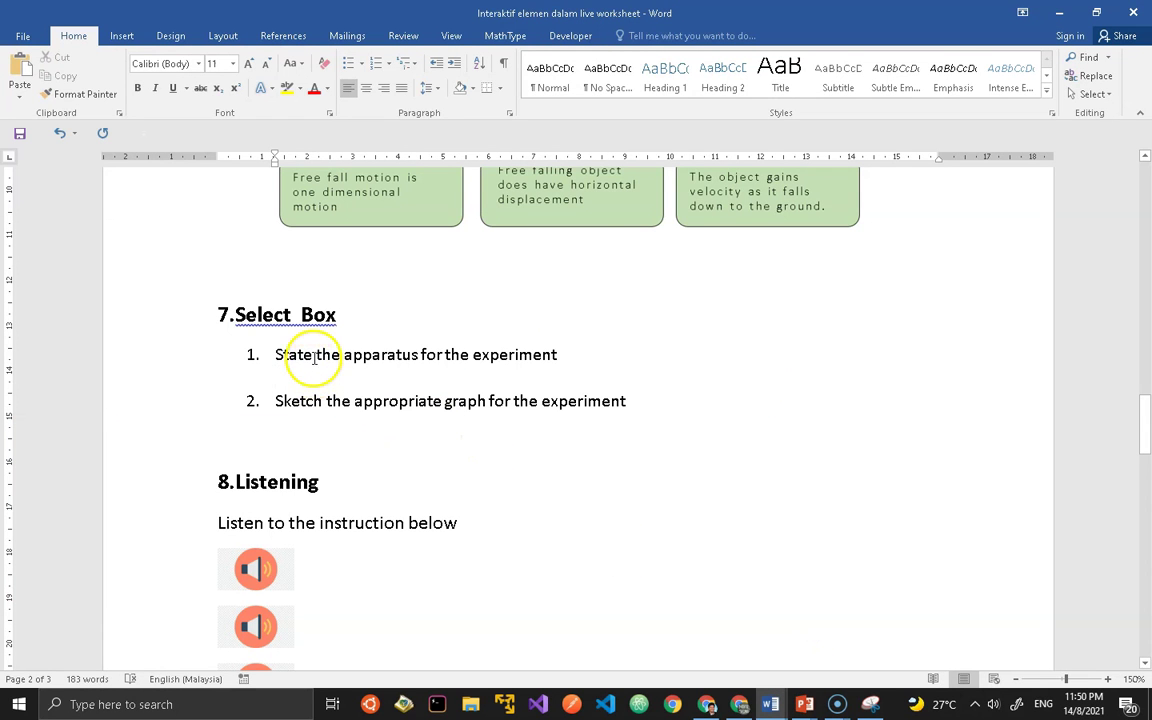
Paste the checklist snip below question 1 and shrink it to a smaller size.
key("ctrl+v")
left_click(417, 419)
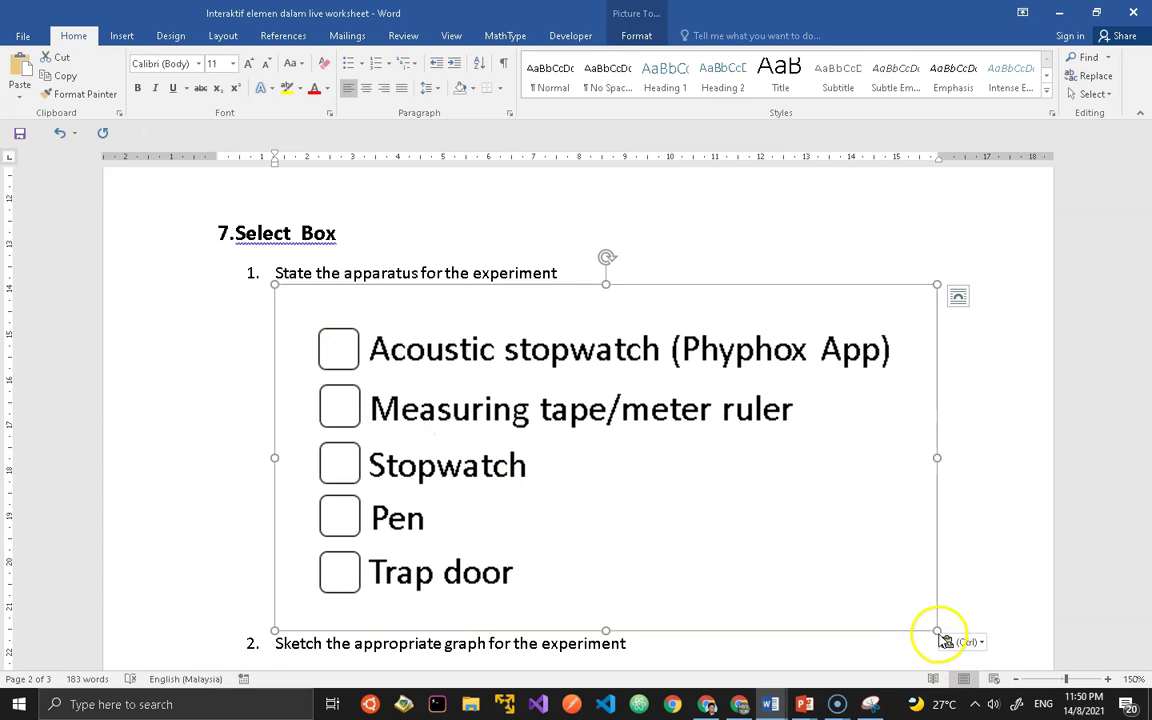
left_click_drag(933, 625, 699, 451)
left_click(770, 443)
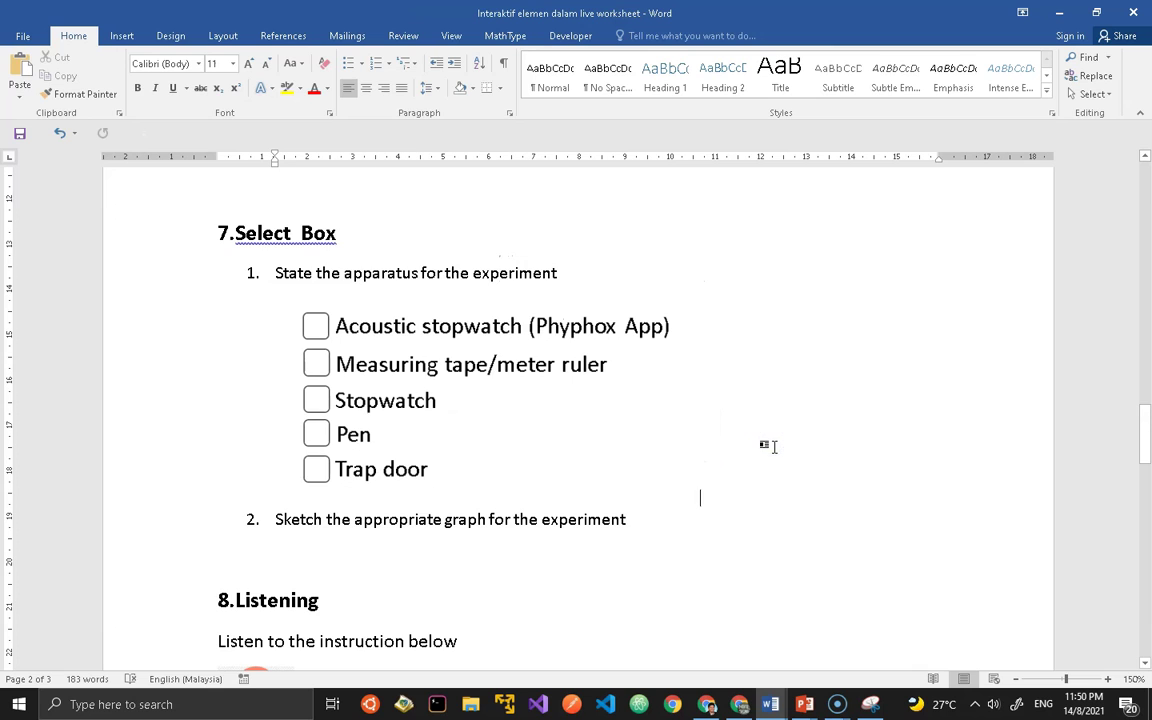
Start a new blank line at the end of the graph question.
scroll(772, 446, "down", 2)
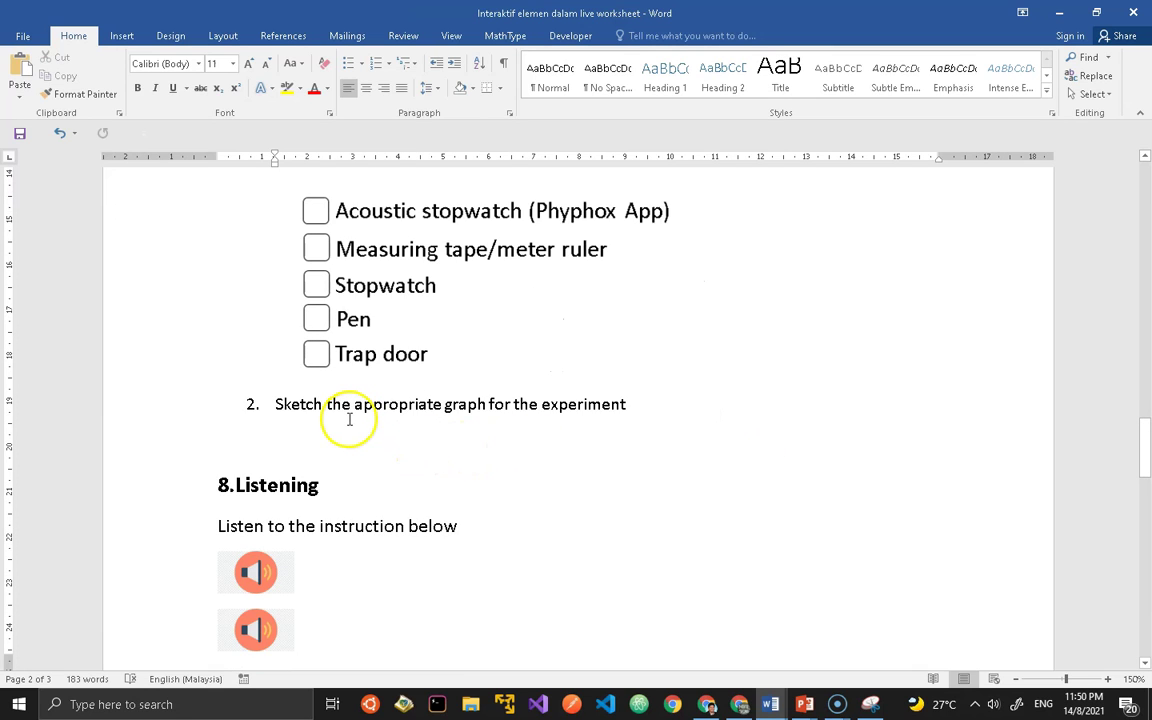
scroll(349, 419, "up", 1)
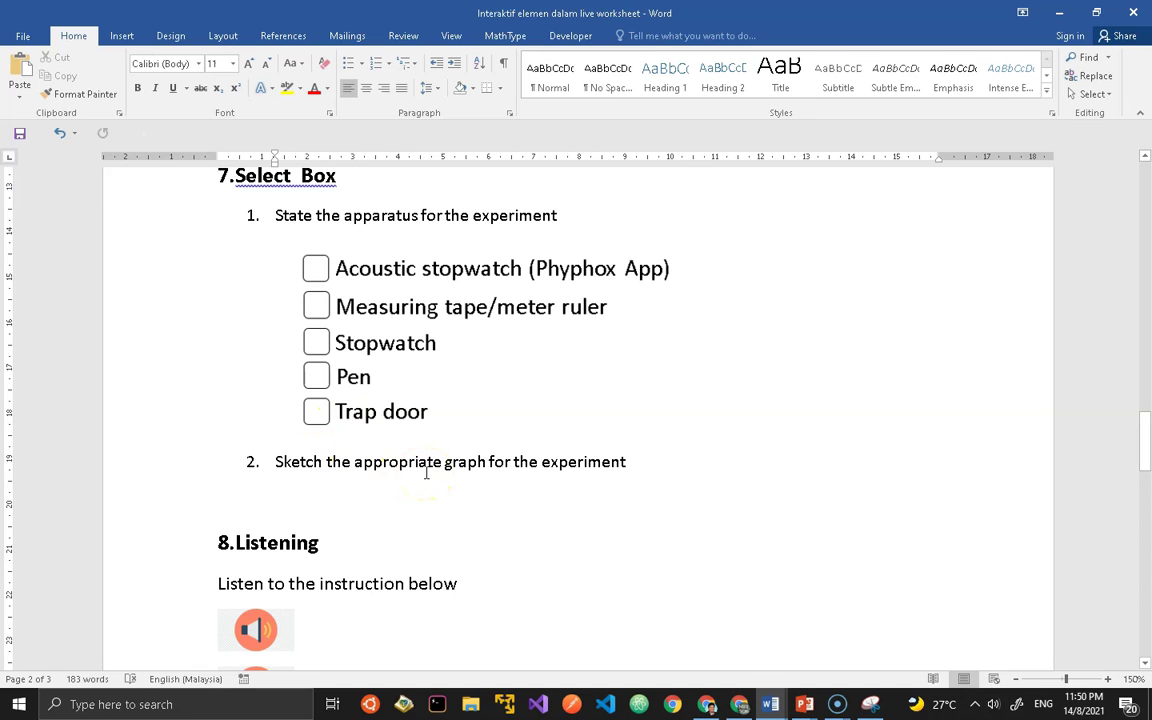
left_click(632, 463)
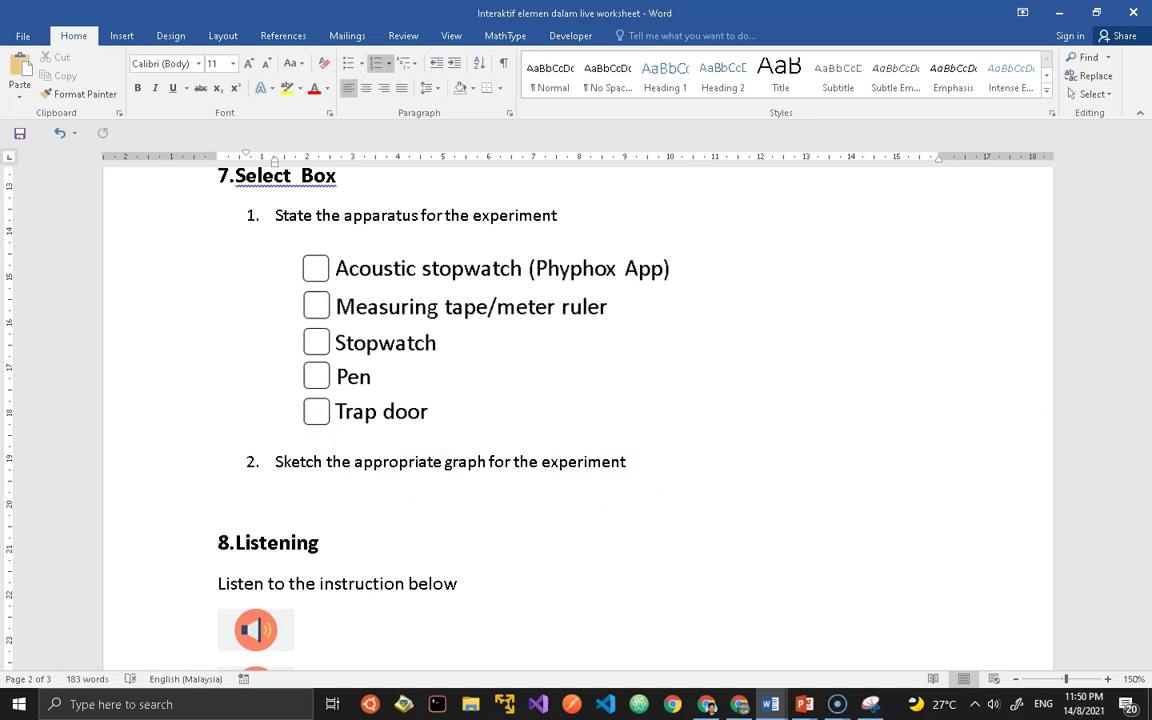
key("Return")
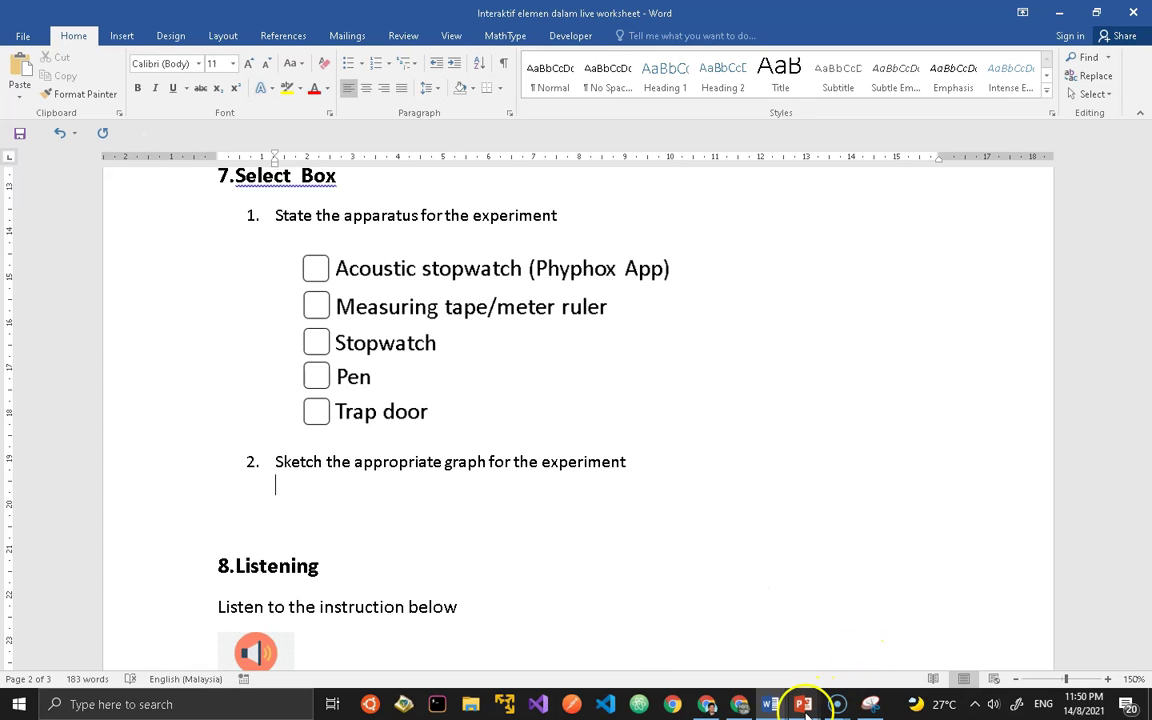
Show slide 5 of the prelab deck and check its three graphs and answer squares.
mouse_move(804, 704)
left_click(858, 634)
left_click(110, 548)
left_click(577, 440)
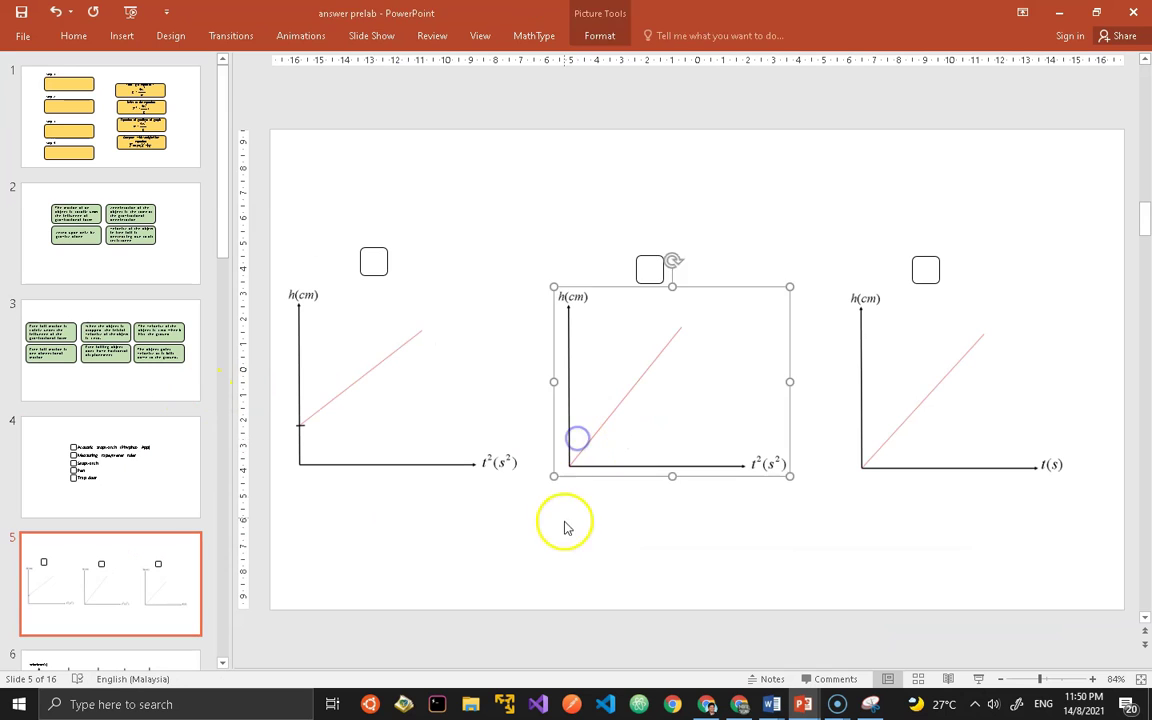
left_click(445, 445)
left_click(658, 537)
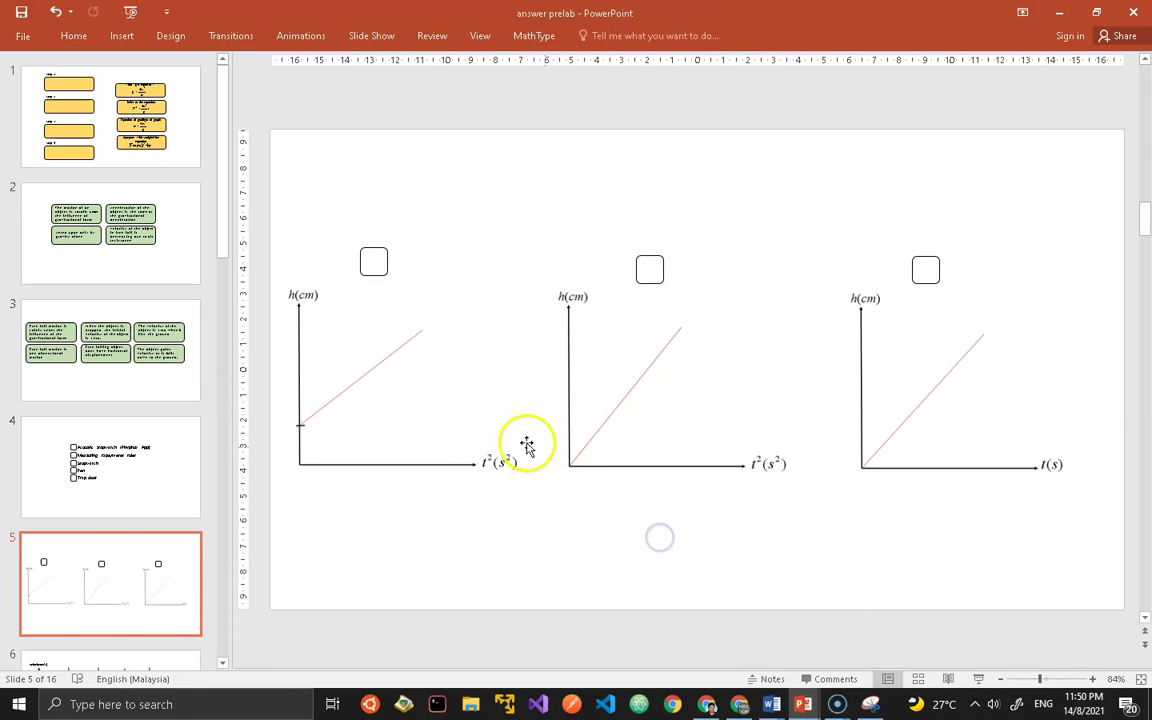
left_click(373, 260)
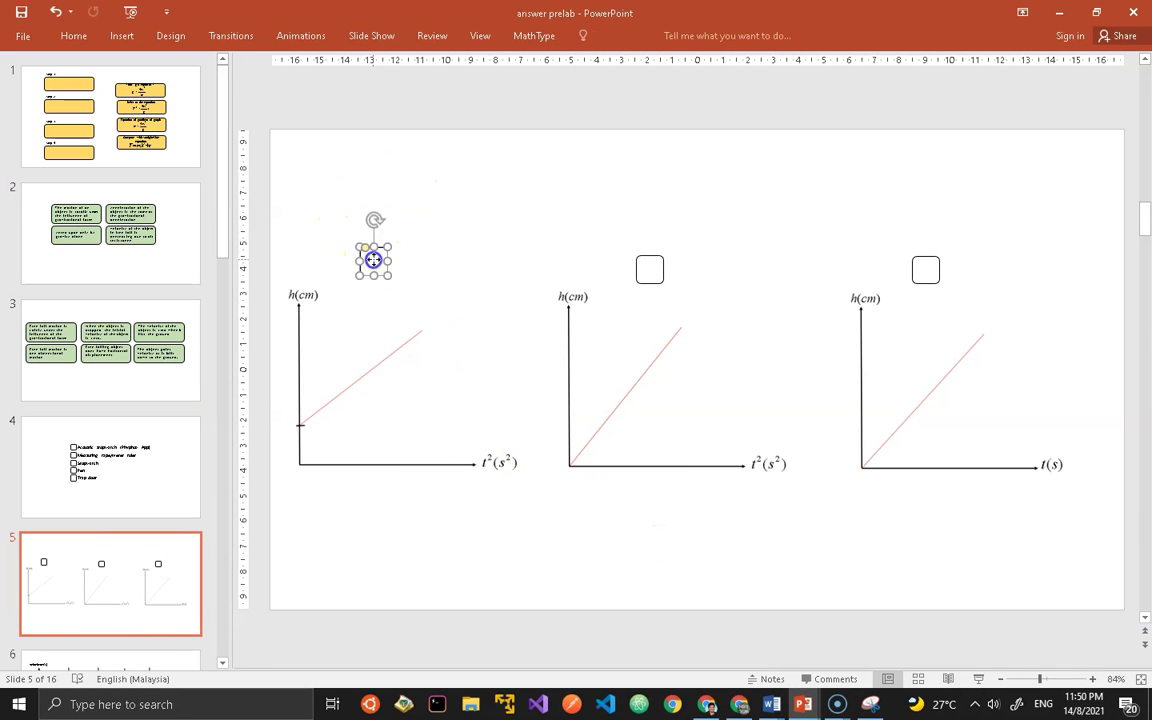
left_click(649, 278)
left_click(934, 272)
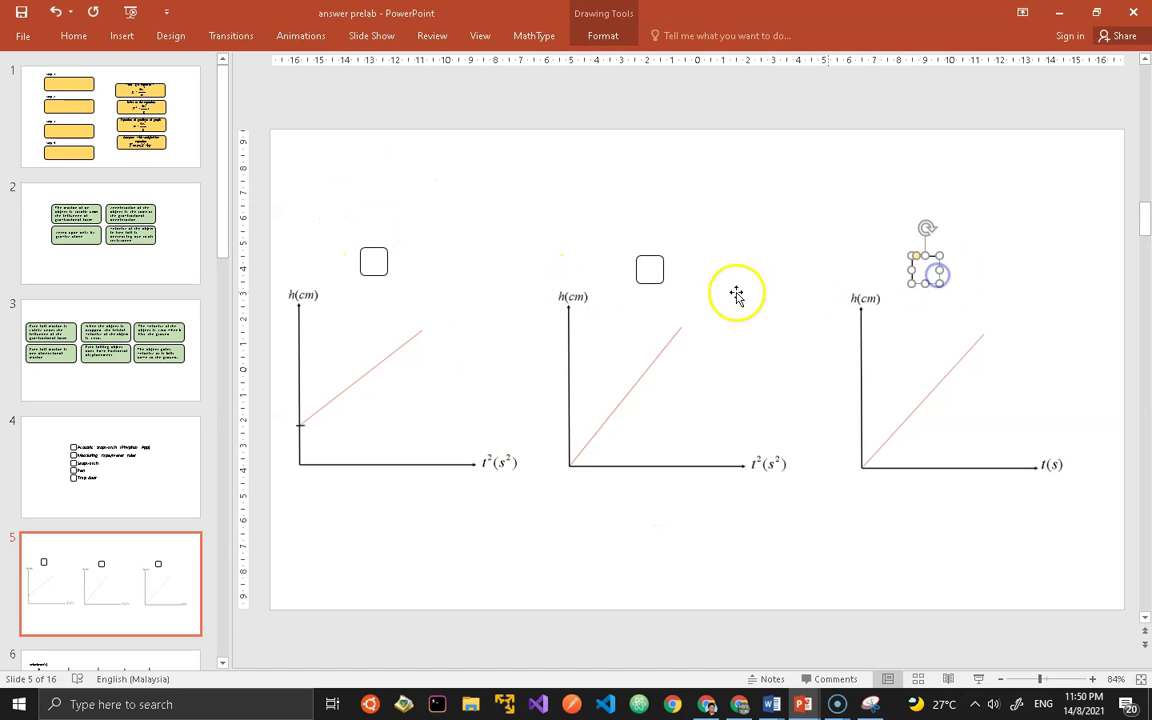
left_click(662, 547)
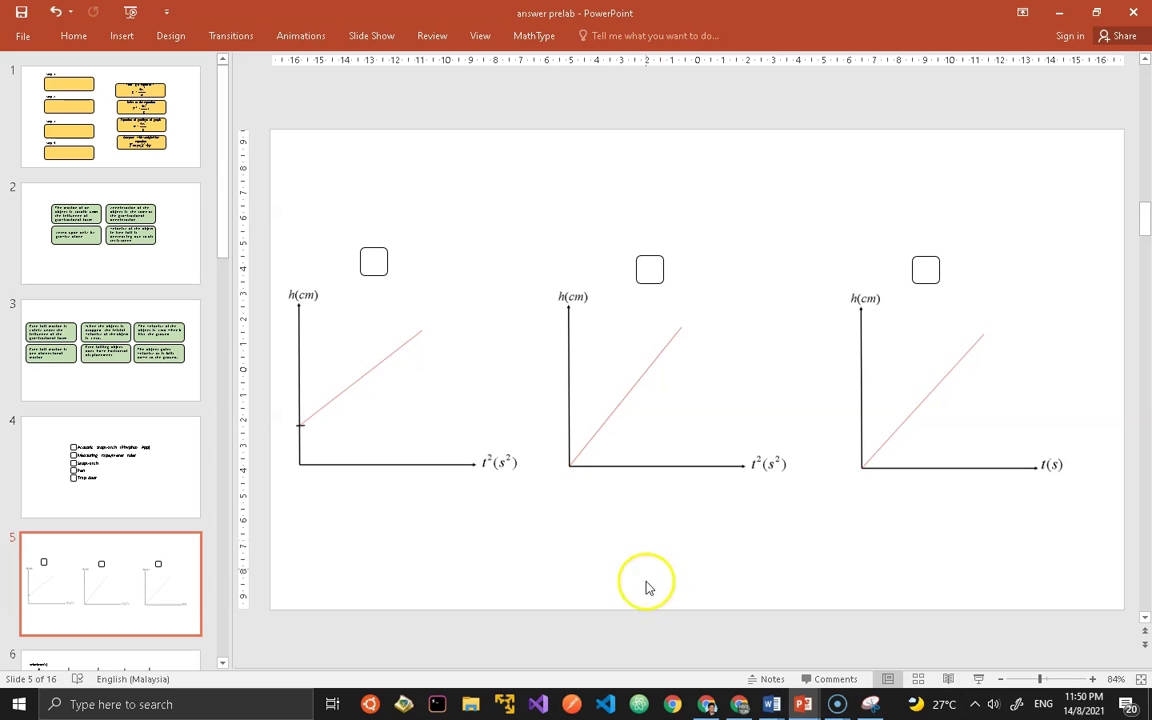
Snip the three h-versus-t graphs together with their answer squares.
left_click(870, 704)
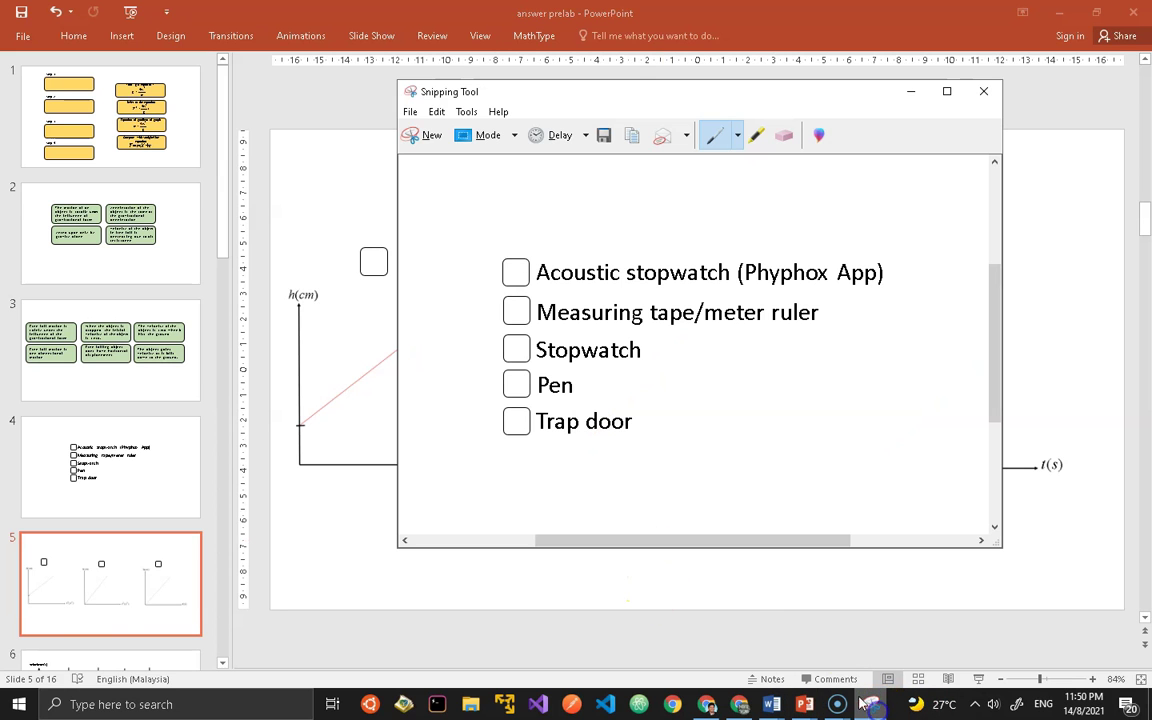
left_click(432, 136)
left_click_drag(278, 218, 1087, 513)
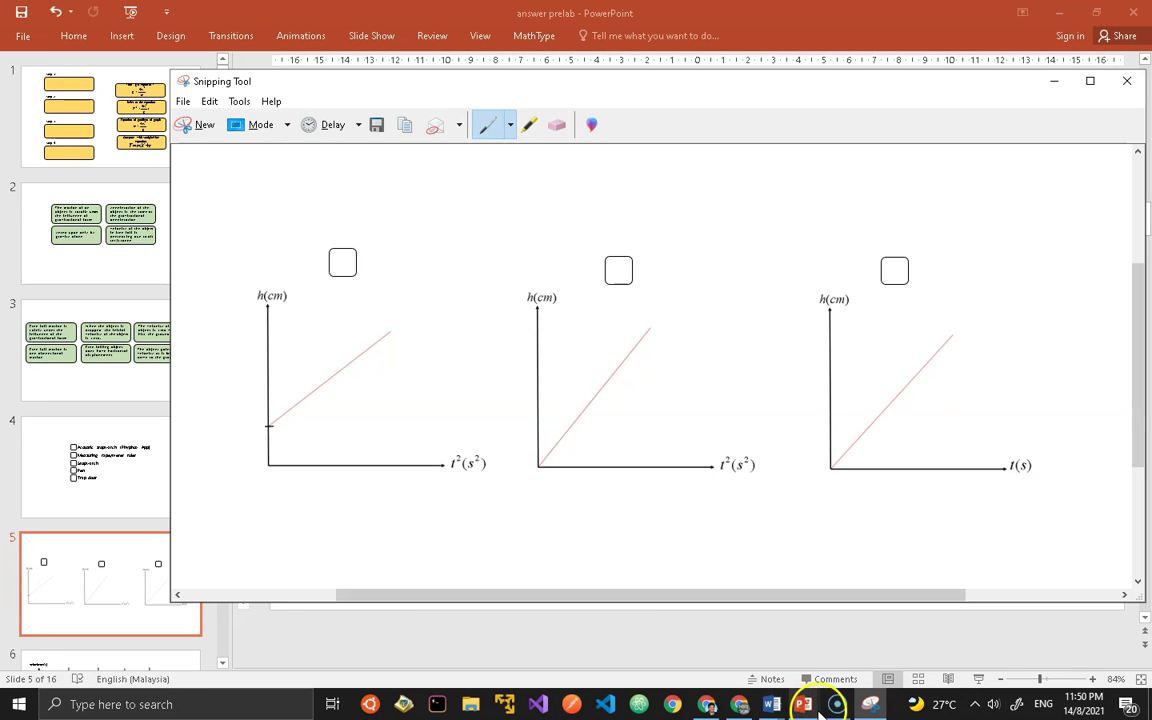
Paste the graphs snip below question 2 in Word and shrink it to fit the page.
mouse_move(771, 704)
left_click(818, 650)
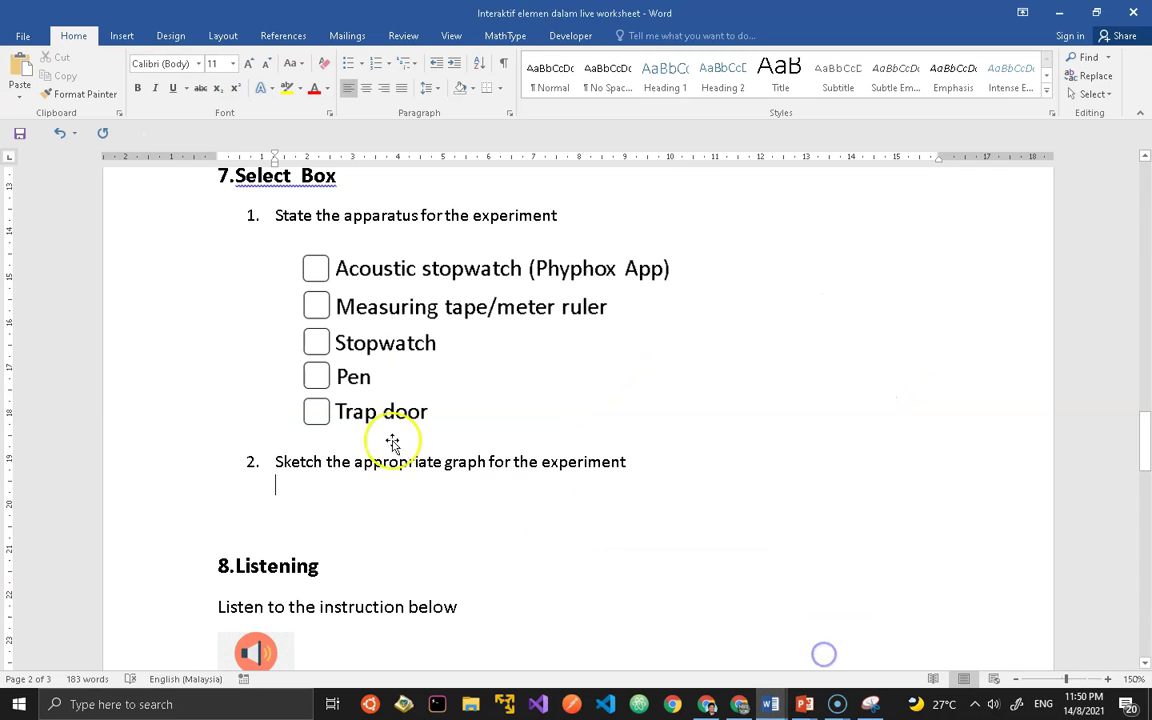
key("ctrl+v")
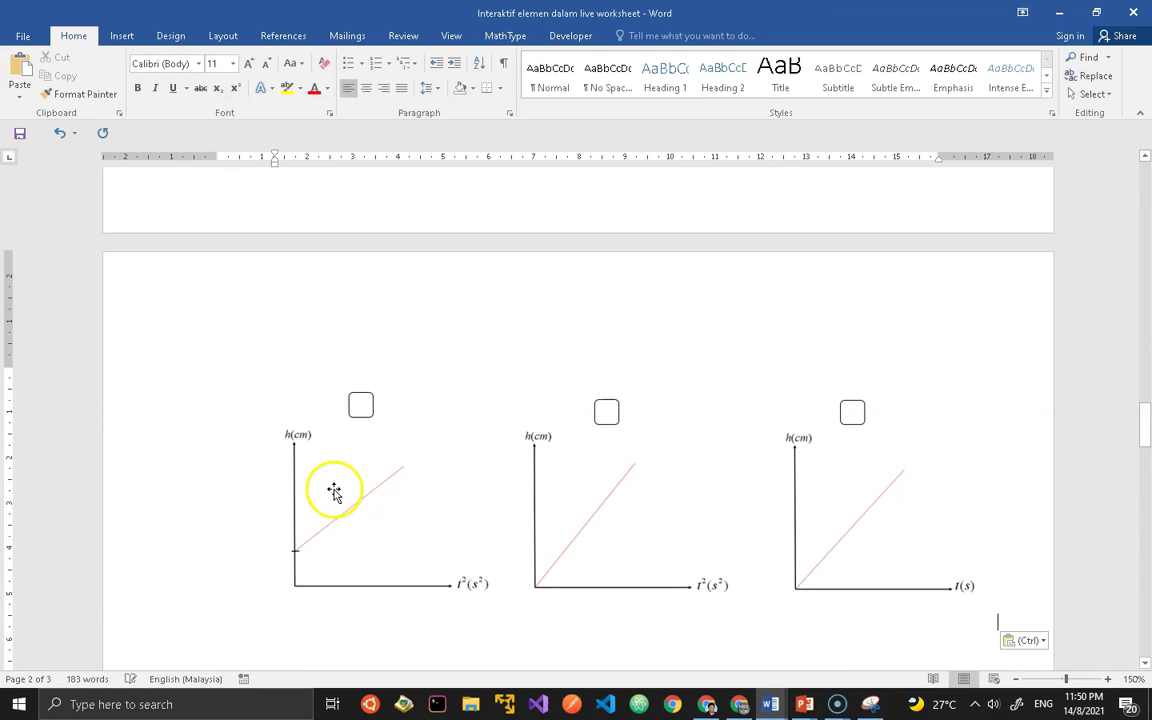
left_click(483, 496)
left_click_drag(998, 628, 836, 498)
scroll(715, 437, "up", 3)
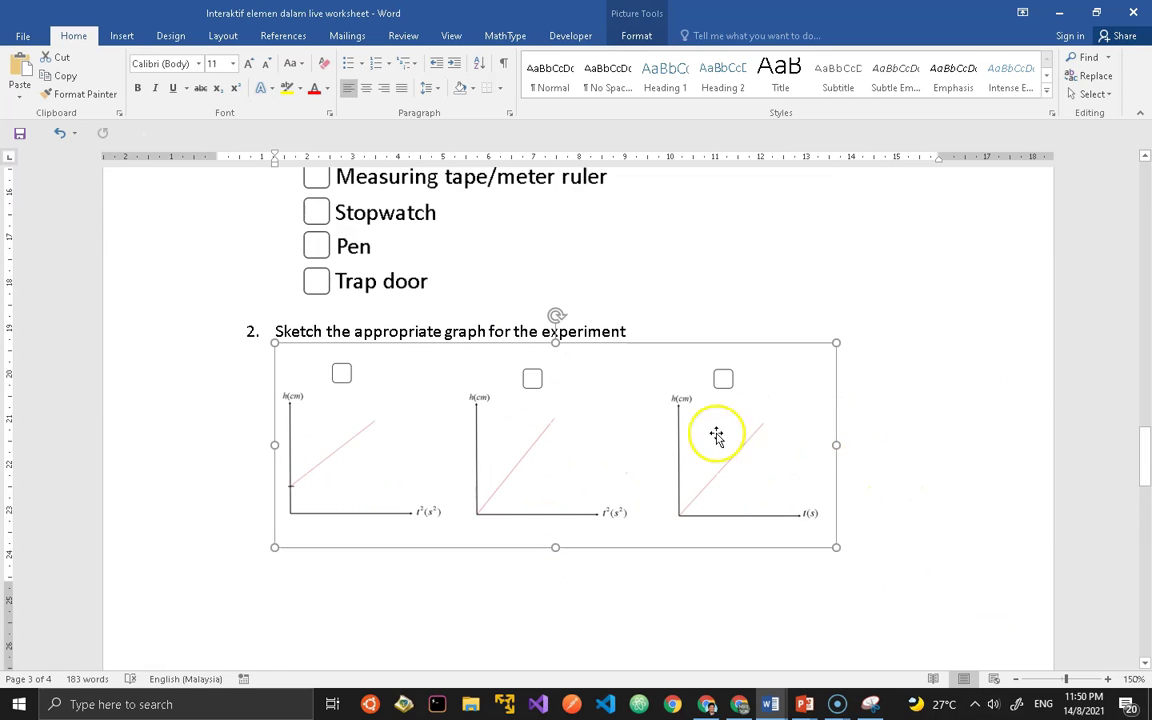
left_click(663, 327)
Scroll down to the 8.Listening and 9.Joint with arrow sections.
scroll(611, 425, "up", 2)
scroll(611, 427, "up", 10)
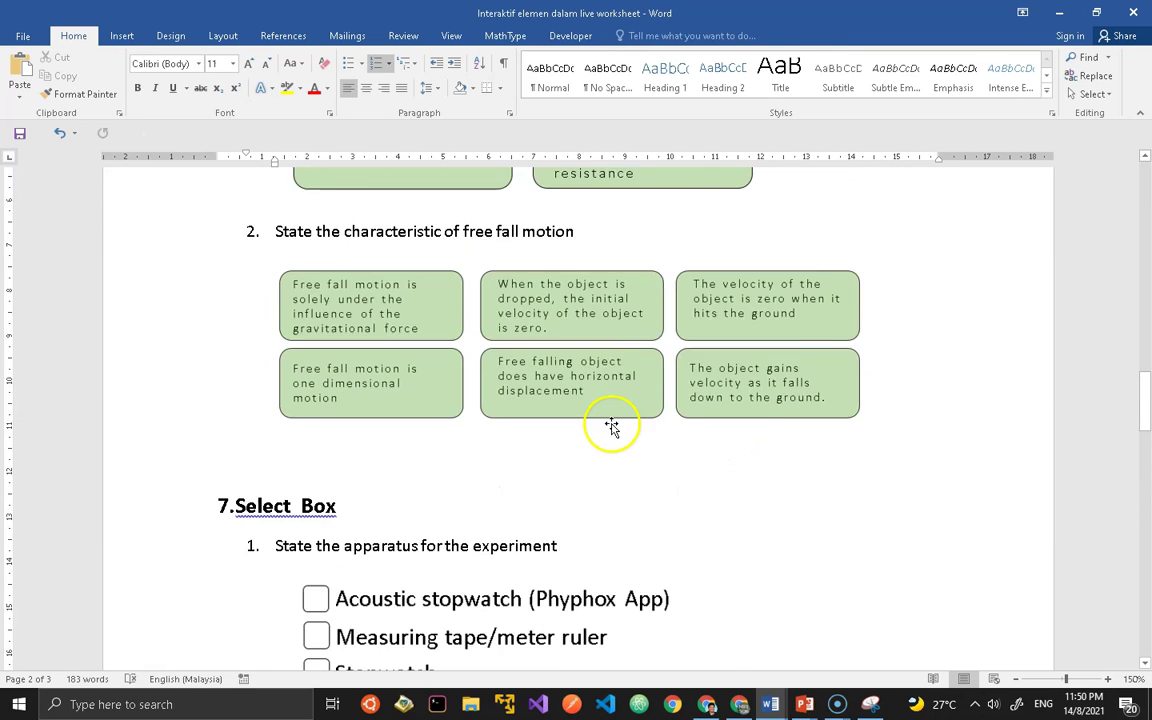
scroll(611, 427, "down", 6)
scroll(611, 427, "down", 10)
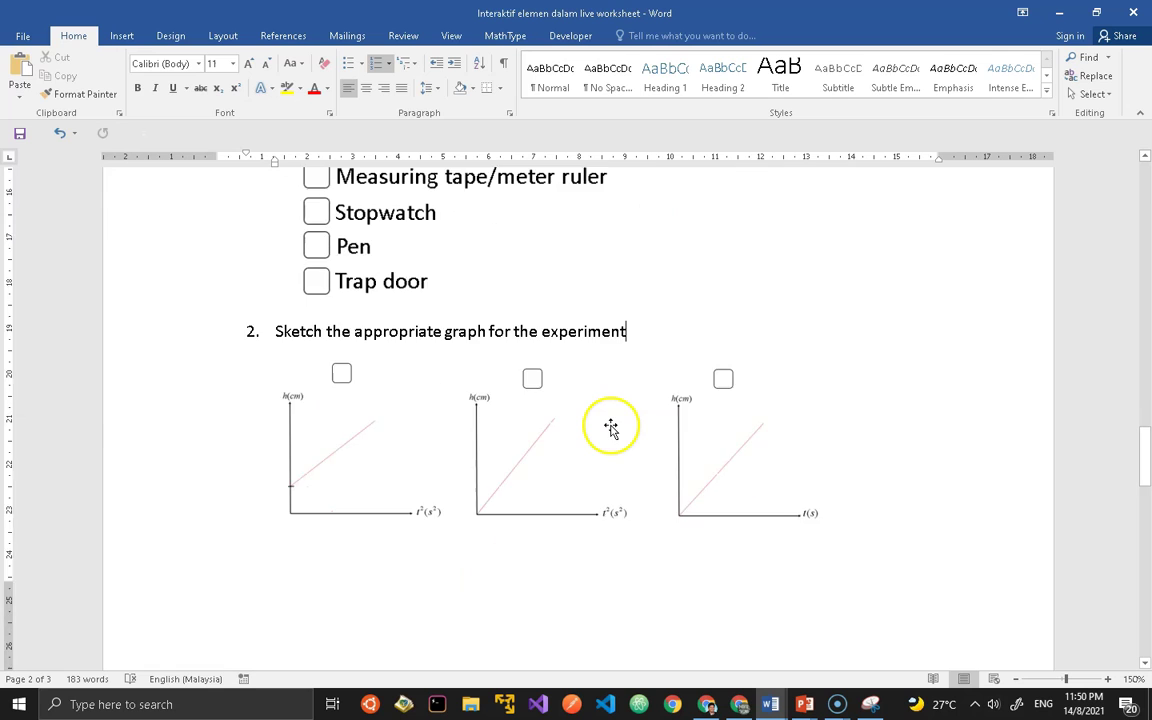
scroll(612, 425, "down", 1)
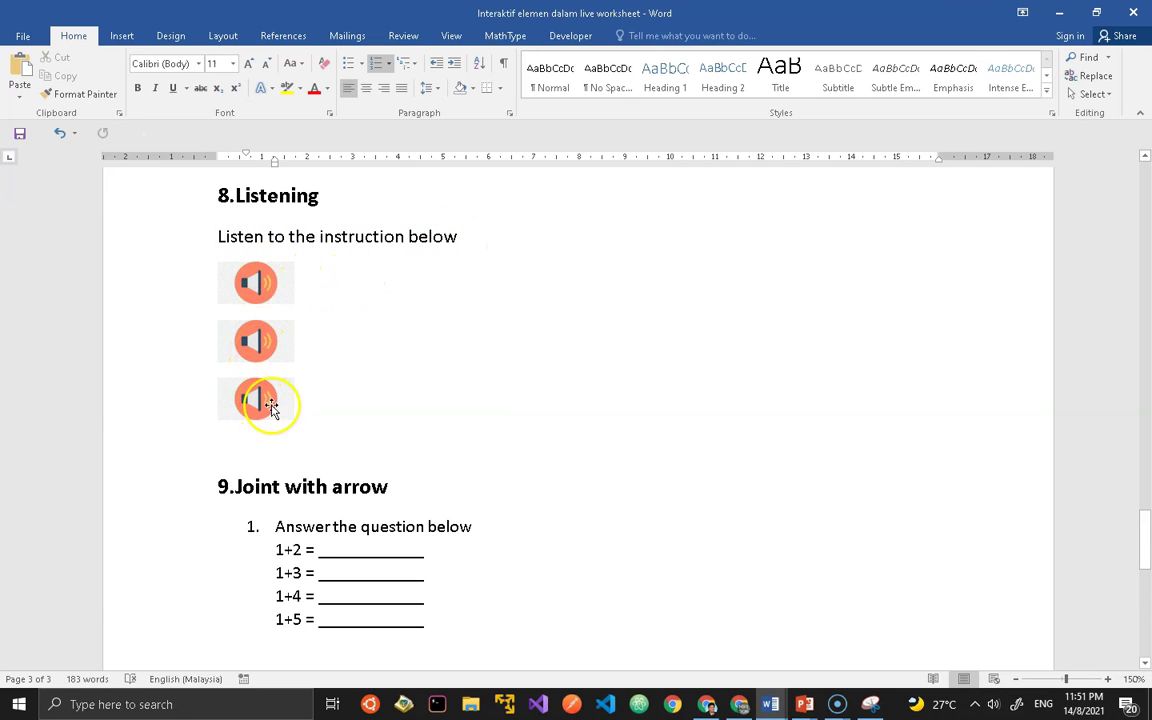
Type 'klik pada button ini' right of the first speaker icon under 8.Listening.
left_click(301, 283)
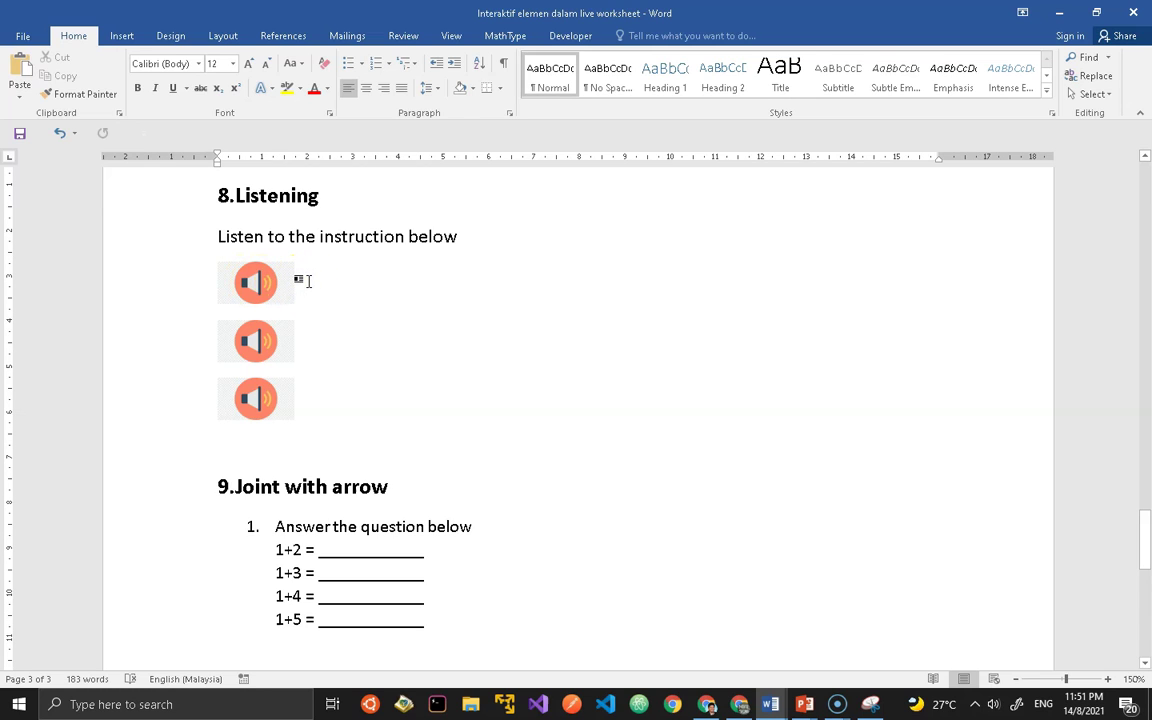
type("klik pada button ini")
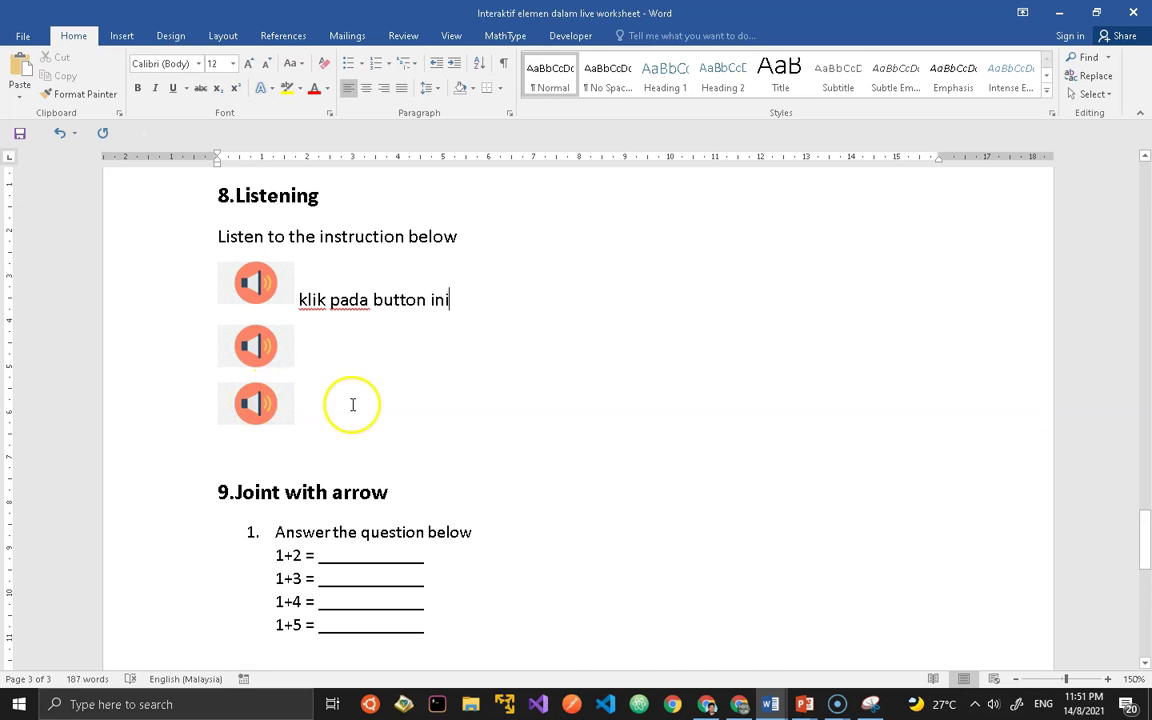
scroll(352, 404, "down", 3)
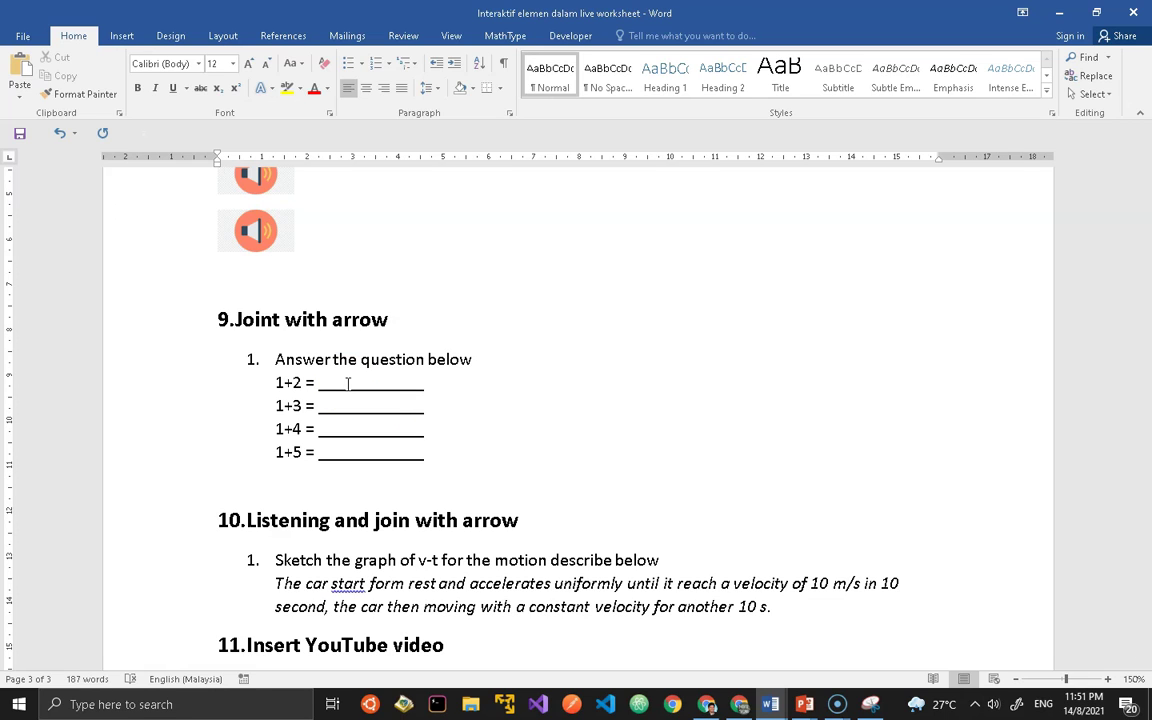
Delete the 1+2 to 1+5 lines in Word and show slide 7 of the presentation.
left_click_drag(437, 463, 267, 387)
key("Delete")
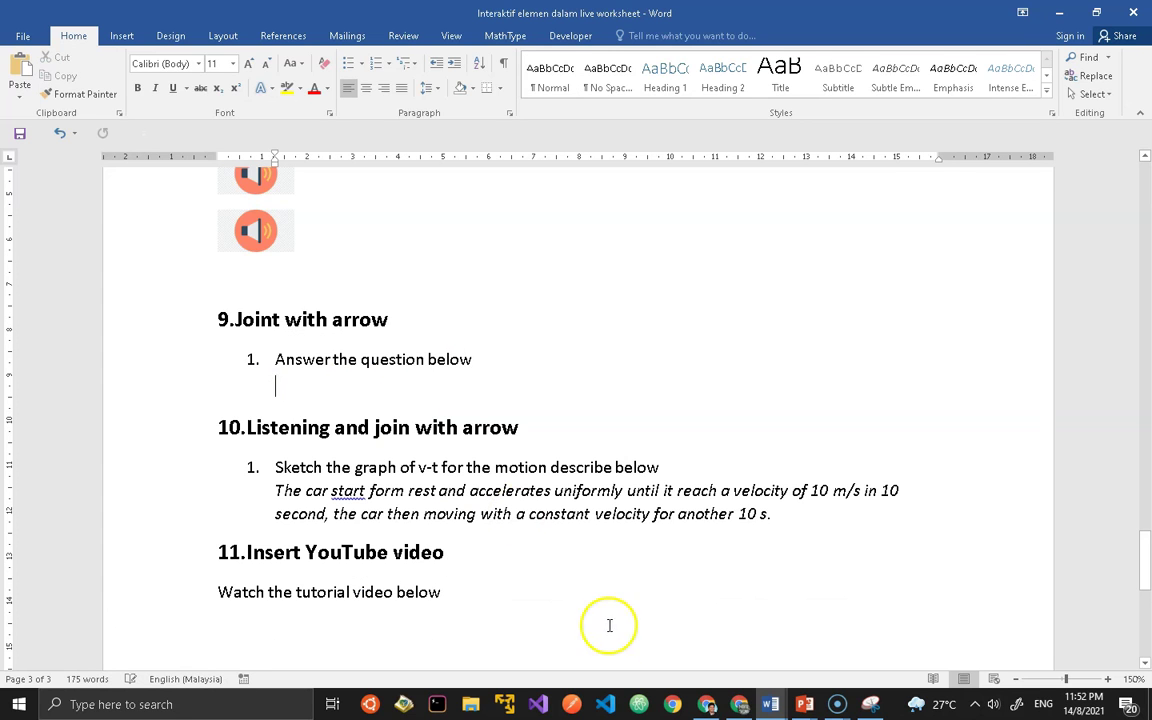
mouse_move(787, 708)
left_click(856, 656)
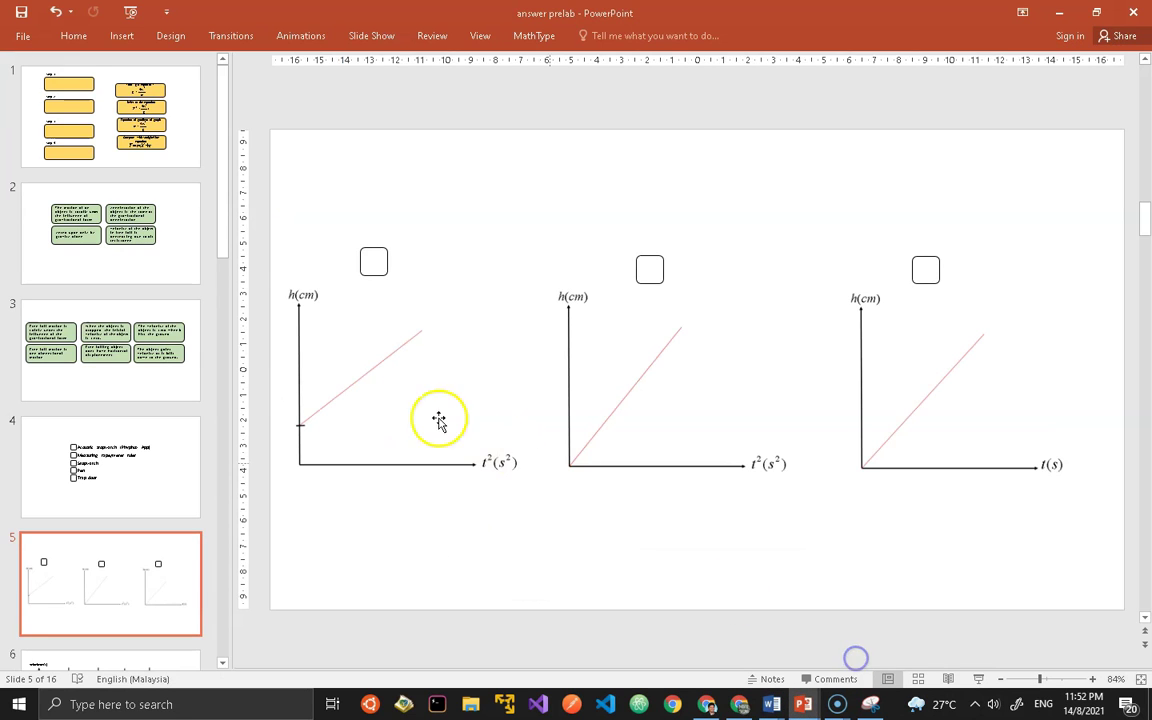
scroll(130, 430, "down", 3)
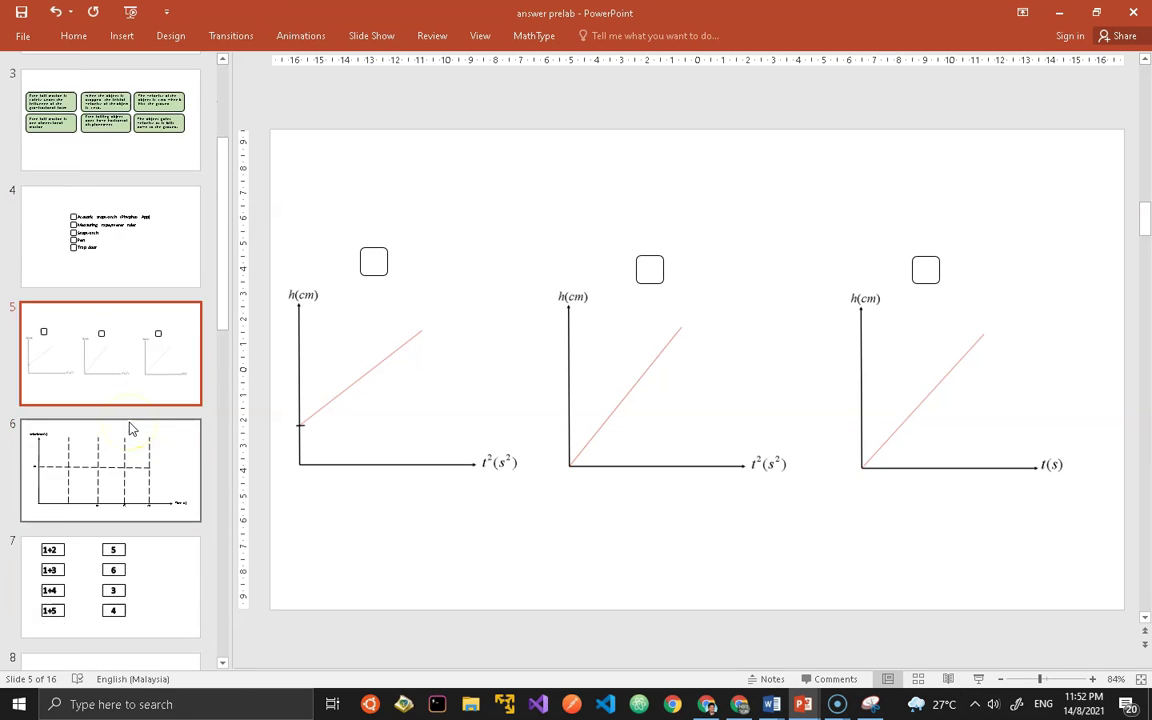
left_click(127, 447)
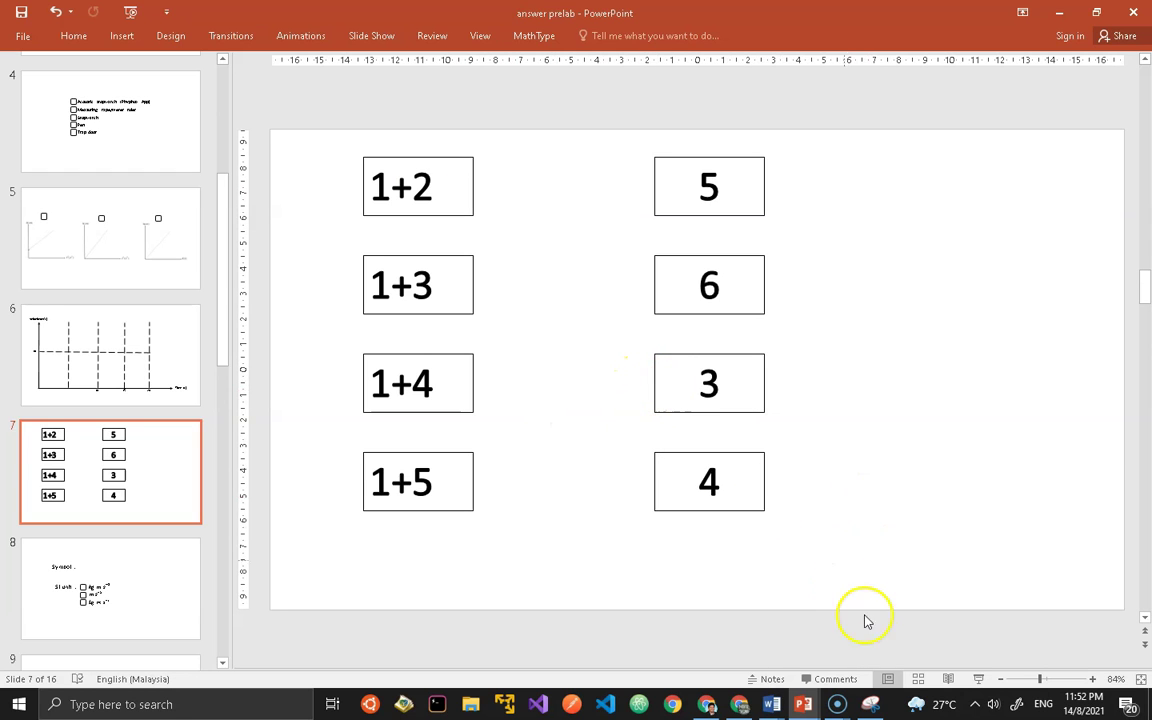
Snip slide 7's boxes from 1+2 down to 4 and return to Word.
left_click(871, 703)
left_click(197, 127)
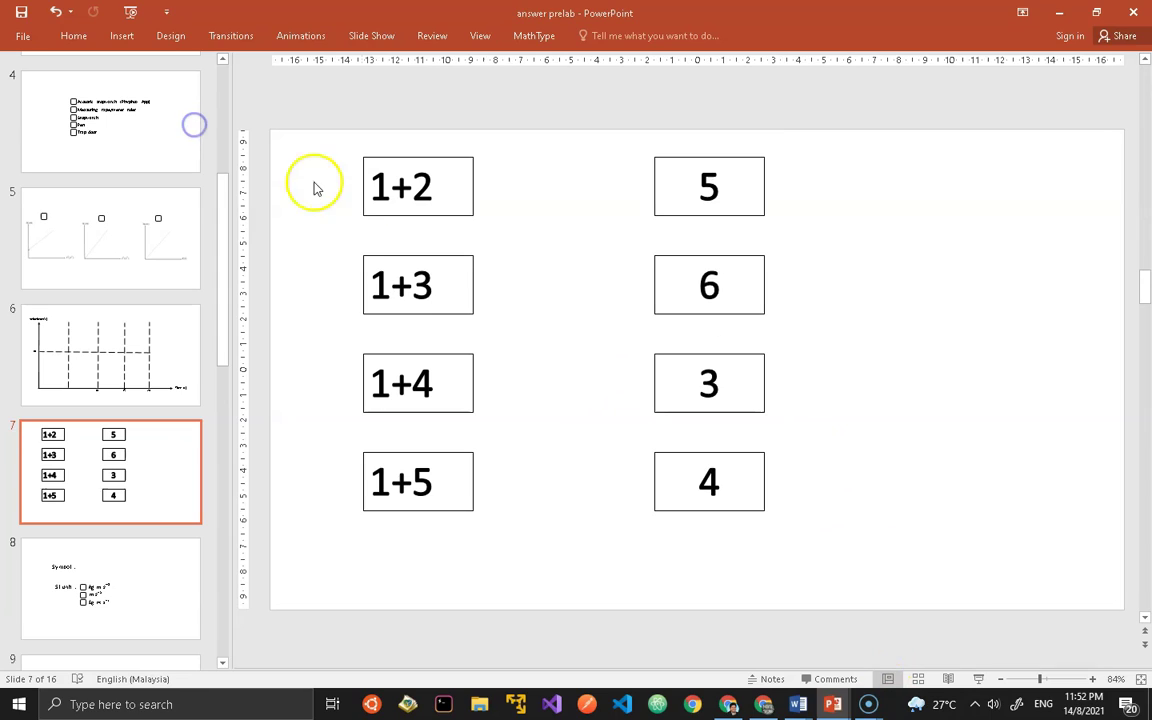
left_click_drag(340, 142, 789, 532)
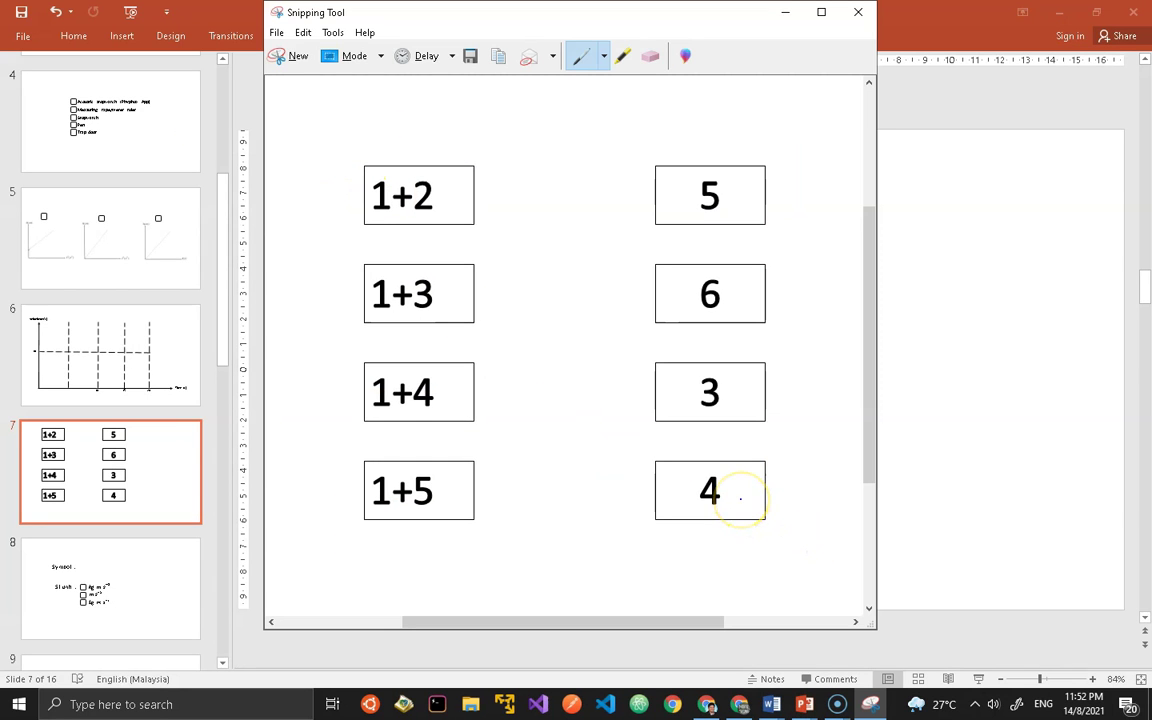
mouse_move(772, 712)
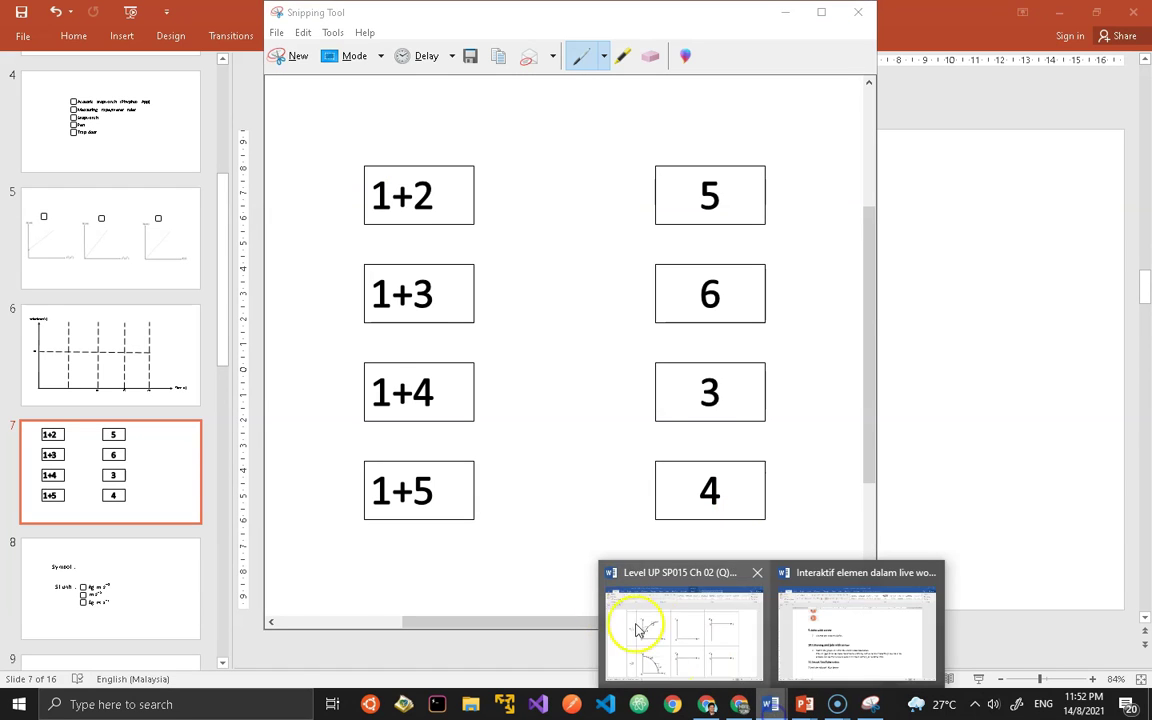
left_click(802, 634)
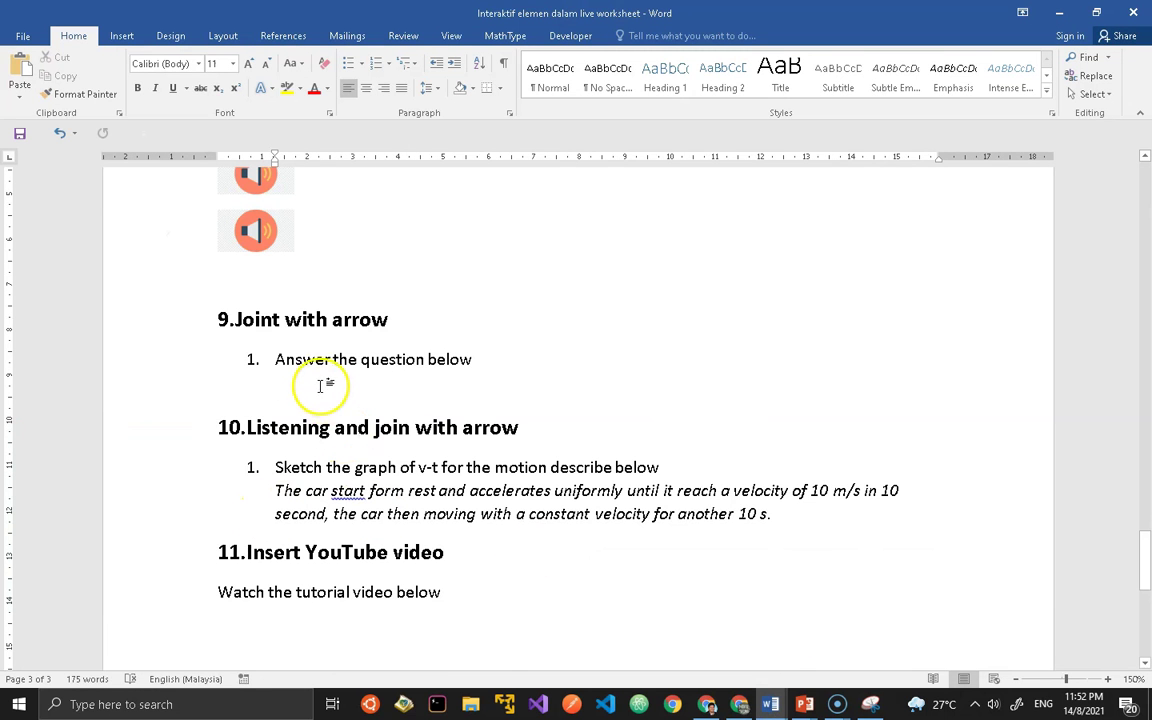
Paste the sum-and-answer boxes snip into section 9 and shrink it in two passes.
key("ctrl+v")
left_click(469, 403)
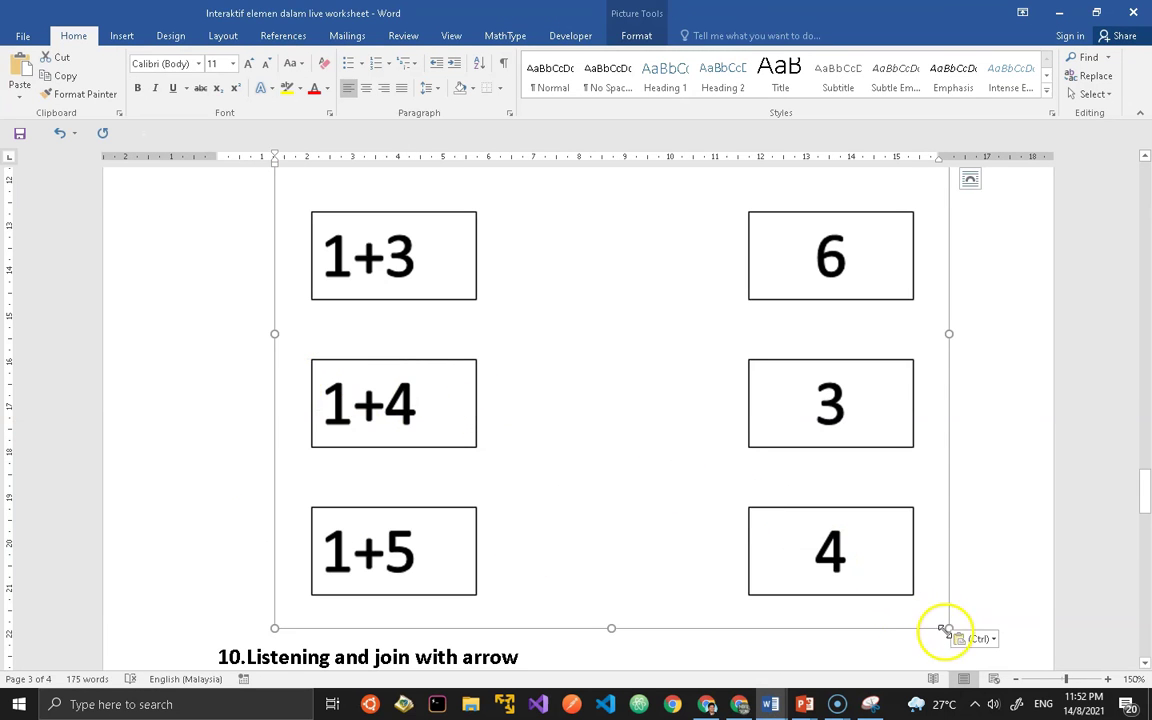
left_click_drag(946, 627, 834, 527)
left_click_drag(746, 503, 640, 400)
left_click(722, 388)
scroll(764, 435, "up", 2)
left_click(676, 504)
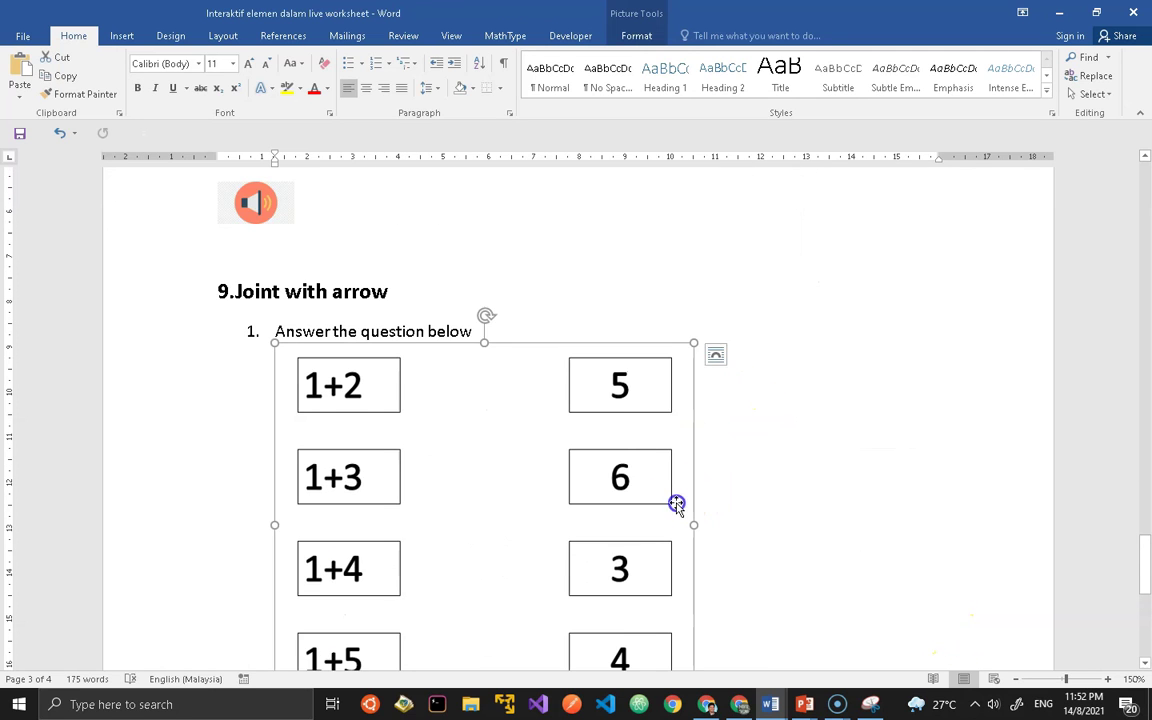
scroll(746, 512, "down", 2)
left_click_drag(694, 593, 656, 555)
left_click(657, 548)
left_click(716, 464)
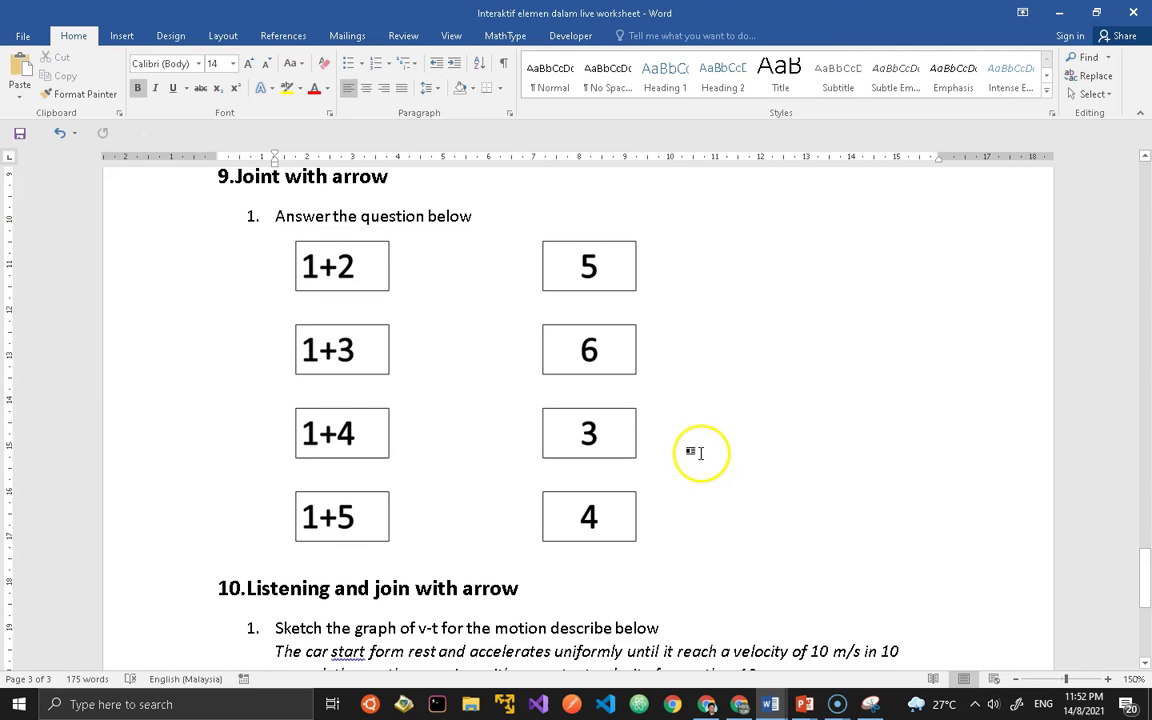
scroll(701, 453, "down", 3)
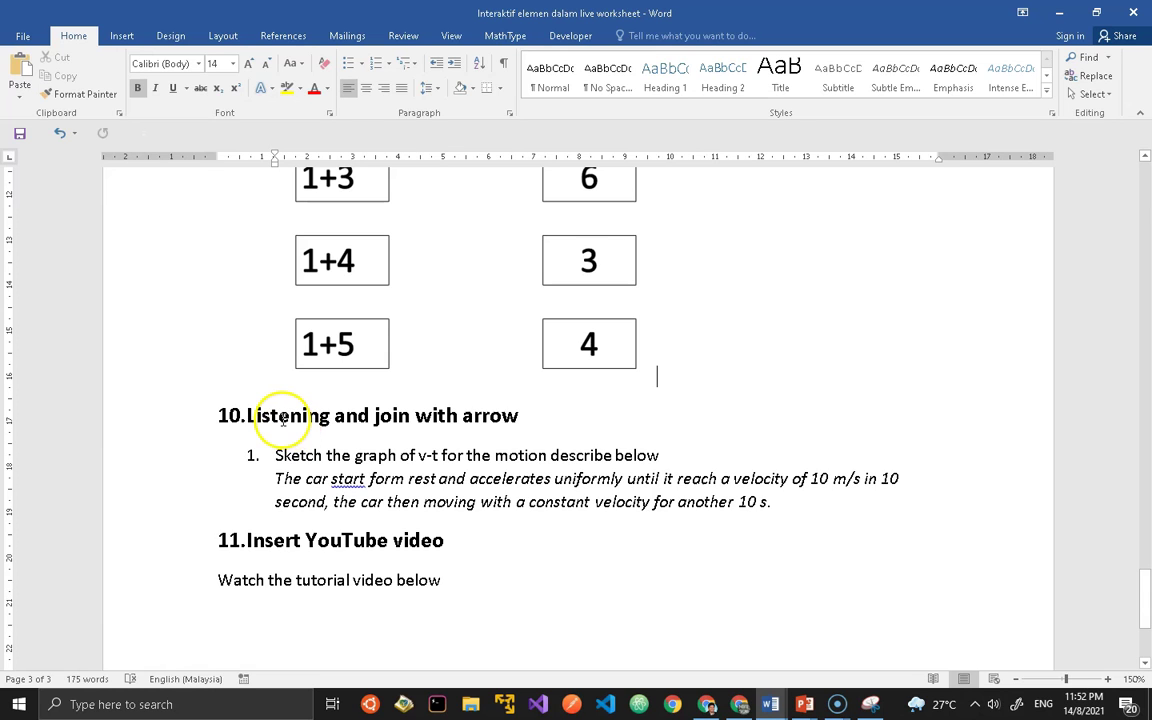
scroll(340, 428, "up", 7)
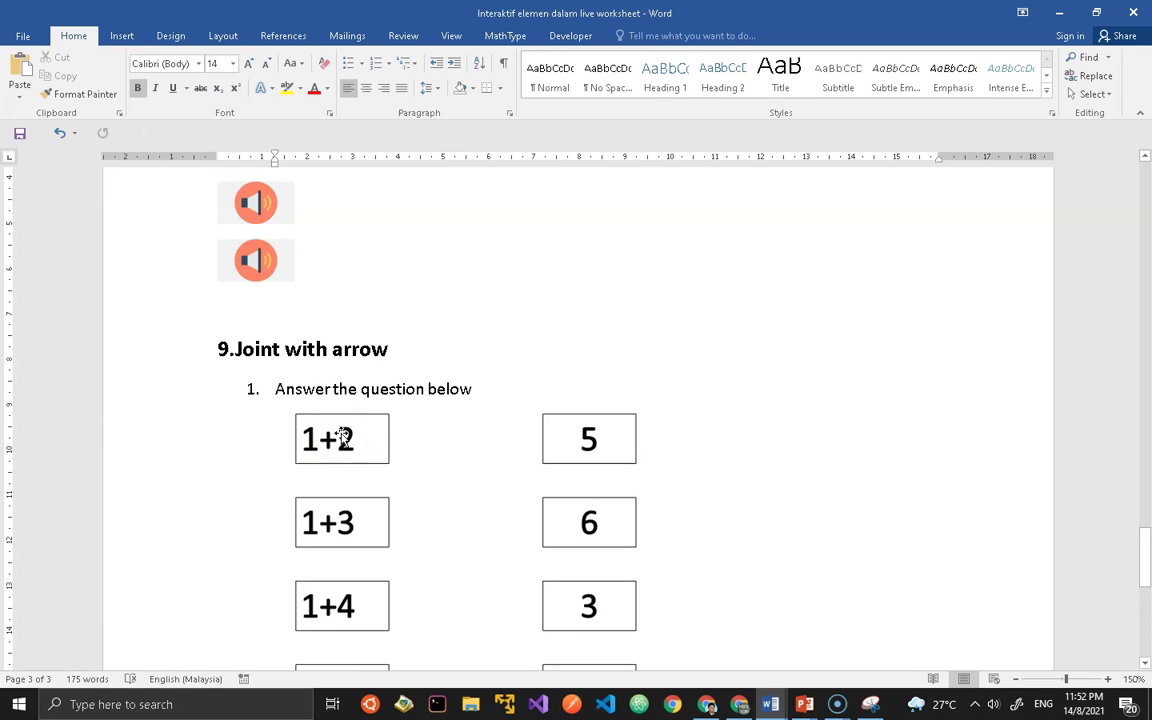
scroll(343, 436, "down", 6)
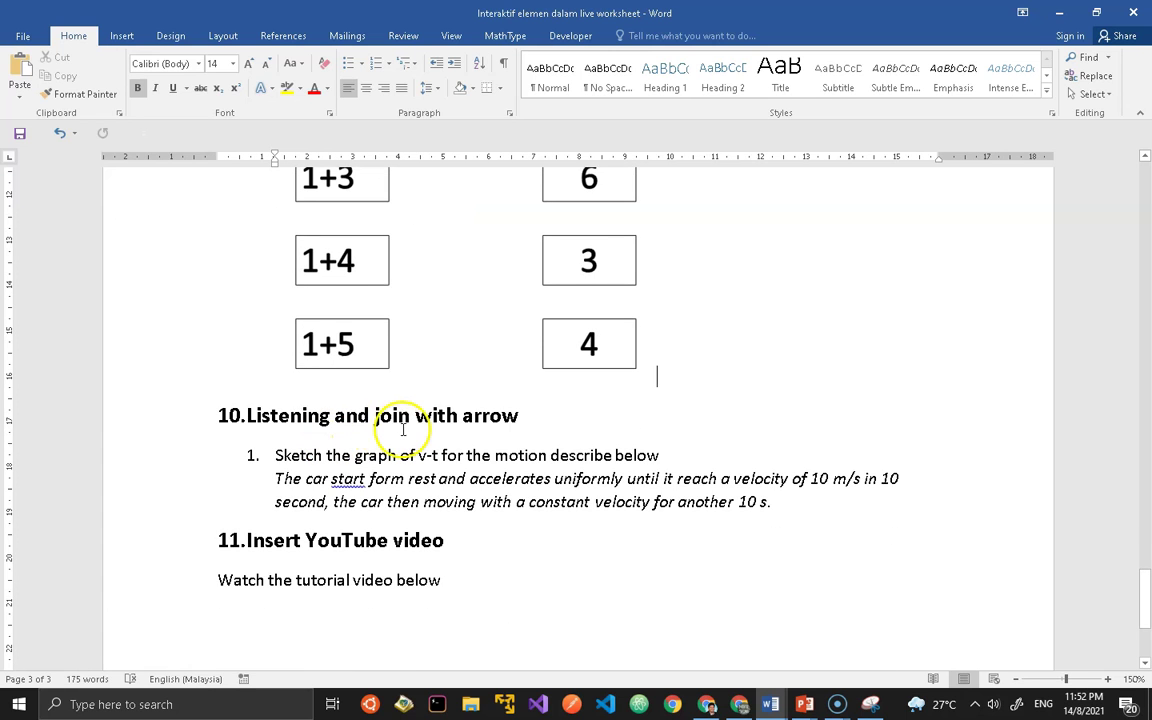
scroll(413, 417, "up", 10)
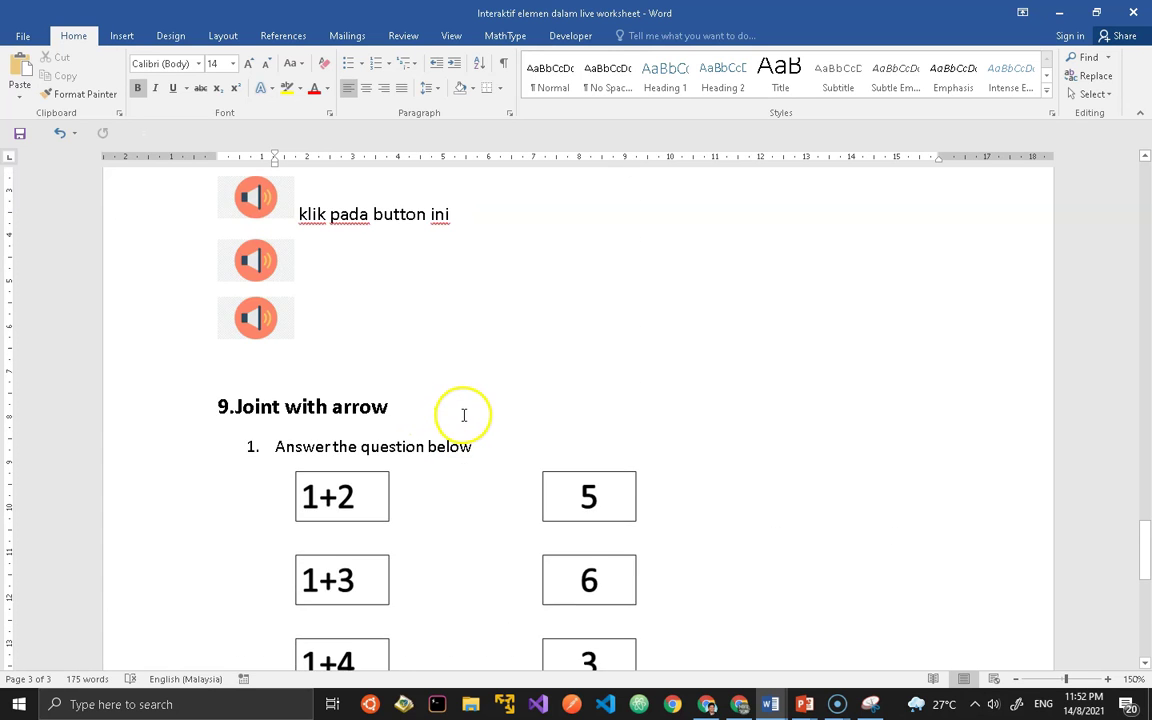
scroll(310, 400, "down", 3)
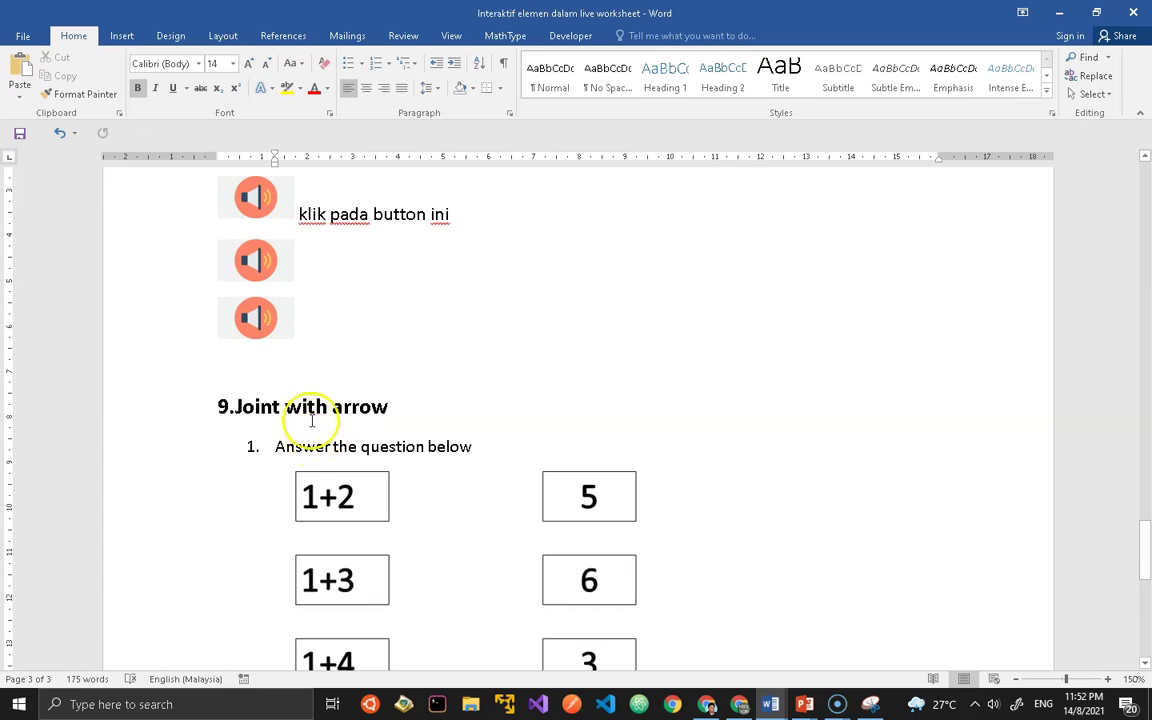
scroll(313, 418, "down", 8)
left_click(284, 398)
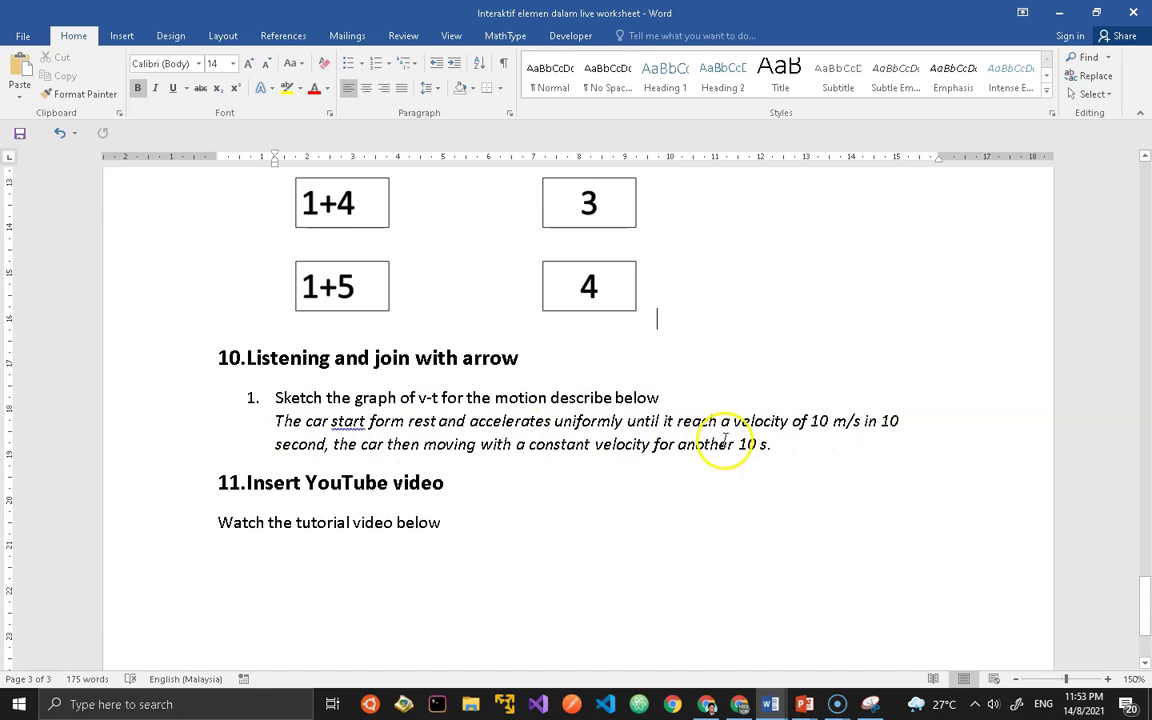
Delete section 10's italic car-motion description and add a blank line under item 1.
left_click_drag(777, 447, 278, 426)
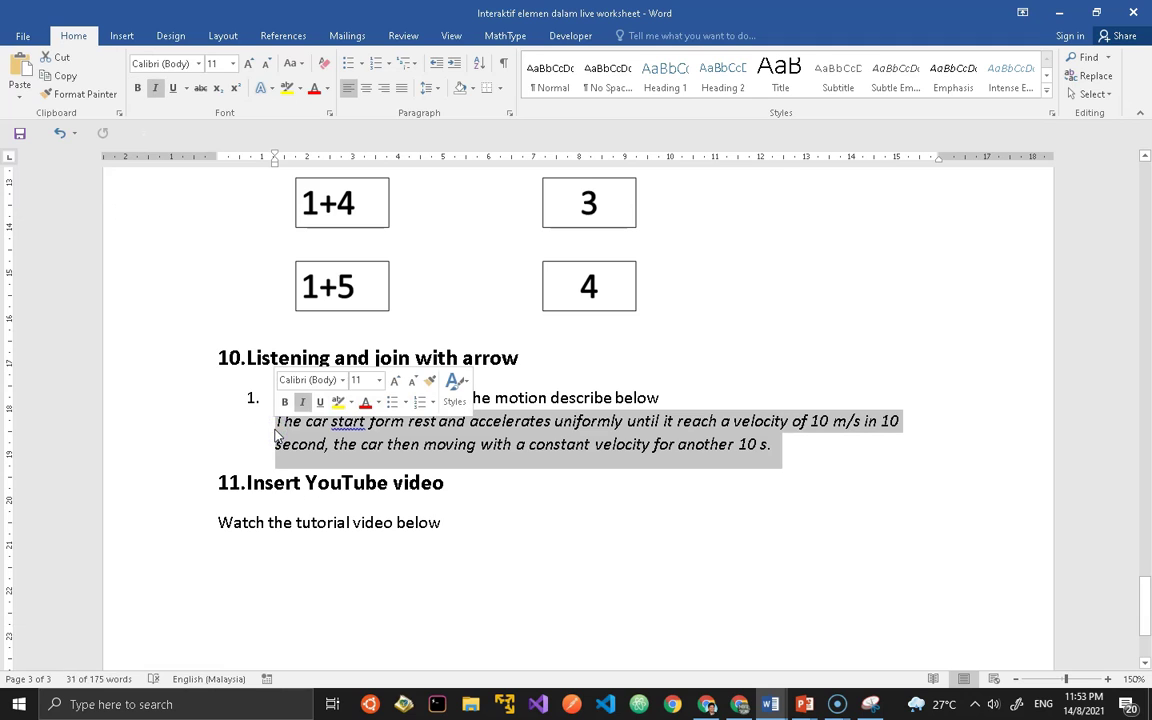
key("Delete")
left_click(663, 408)
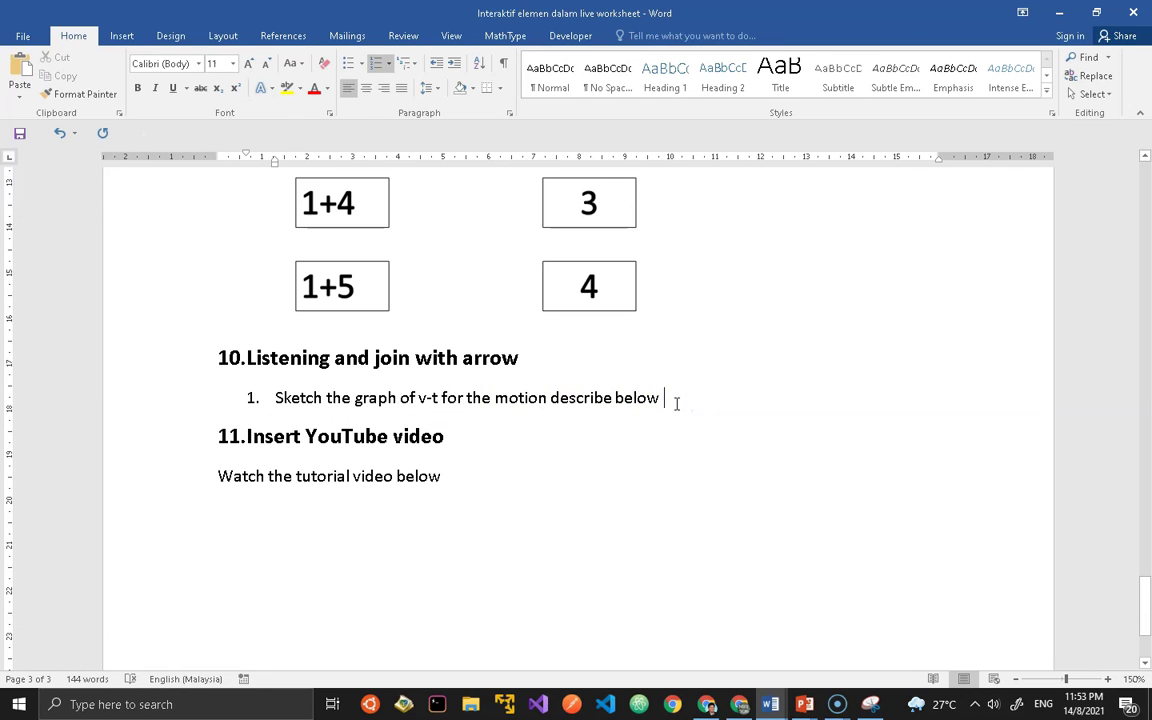
key("Return")
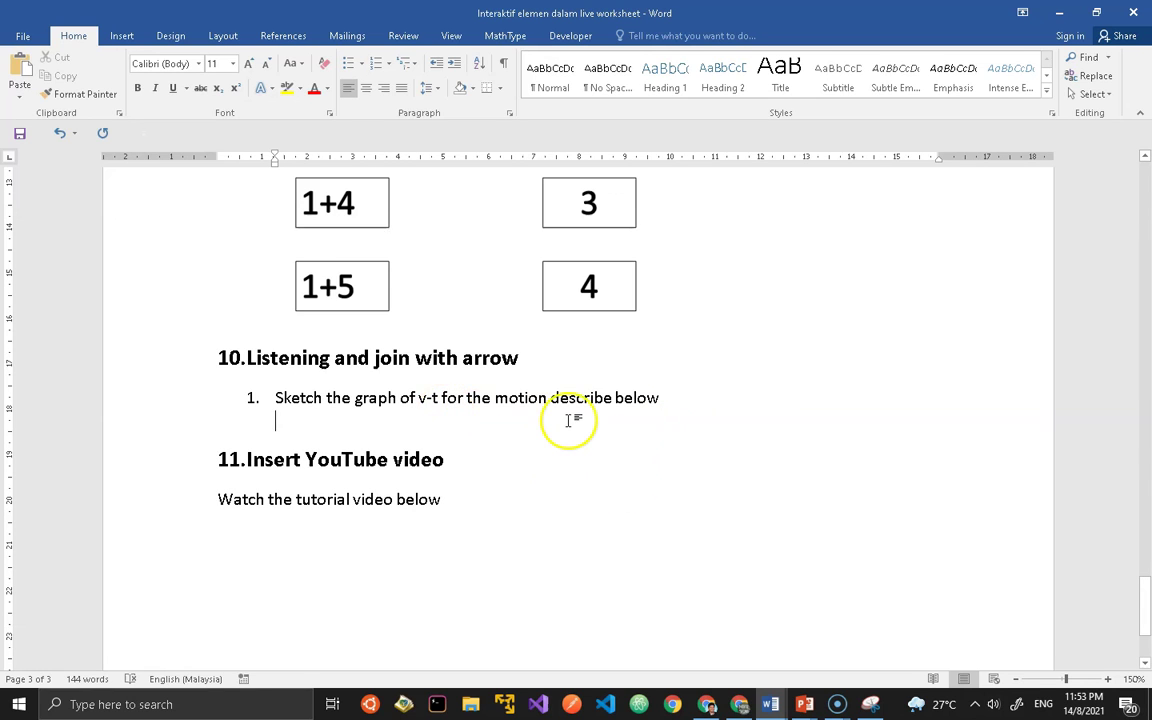
Place a copied speaker icon there captioned 'click the button to listen to the instruction'.
scroll(568, 419, "up", 8)
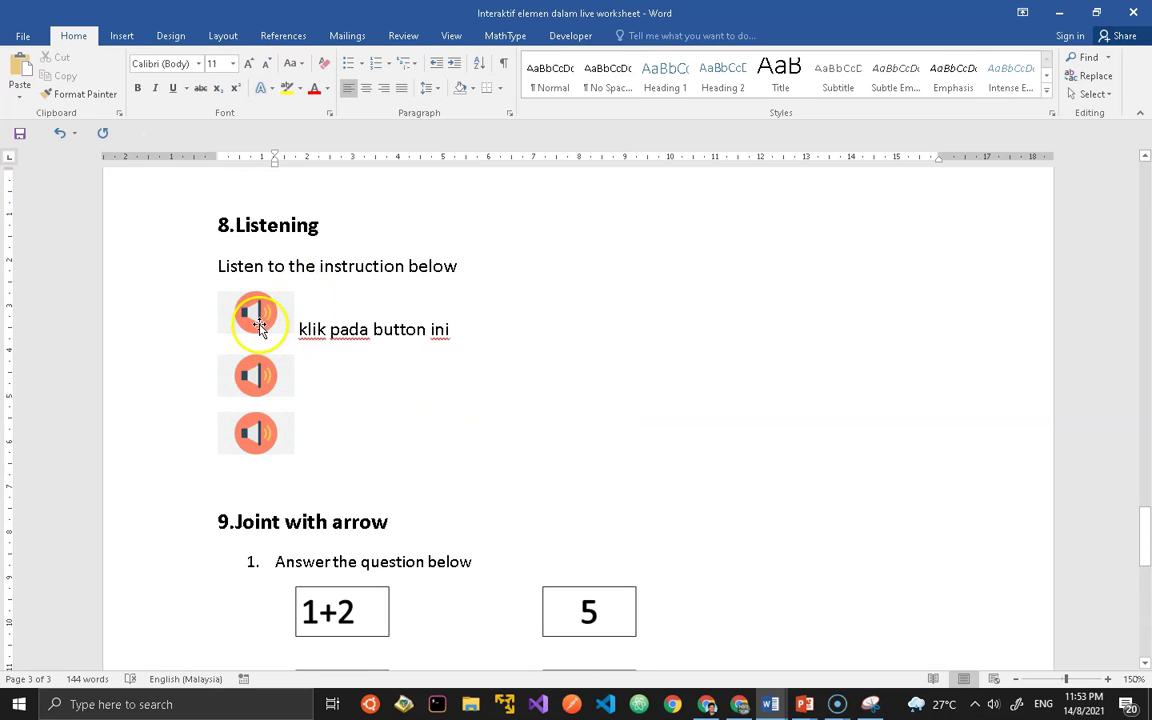
left_click(258, 375)
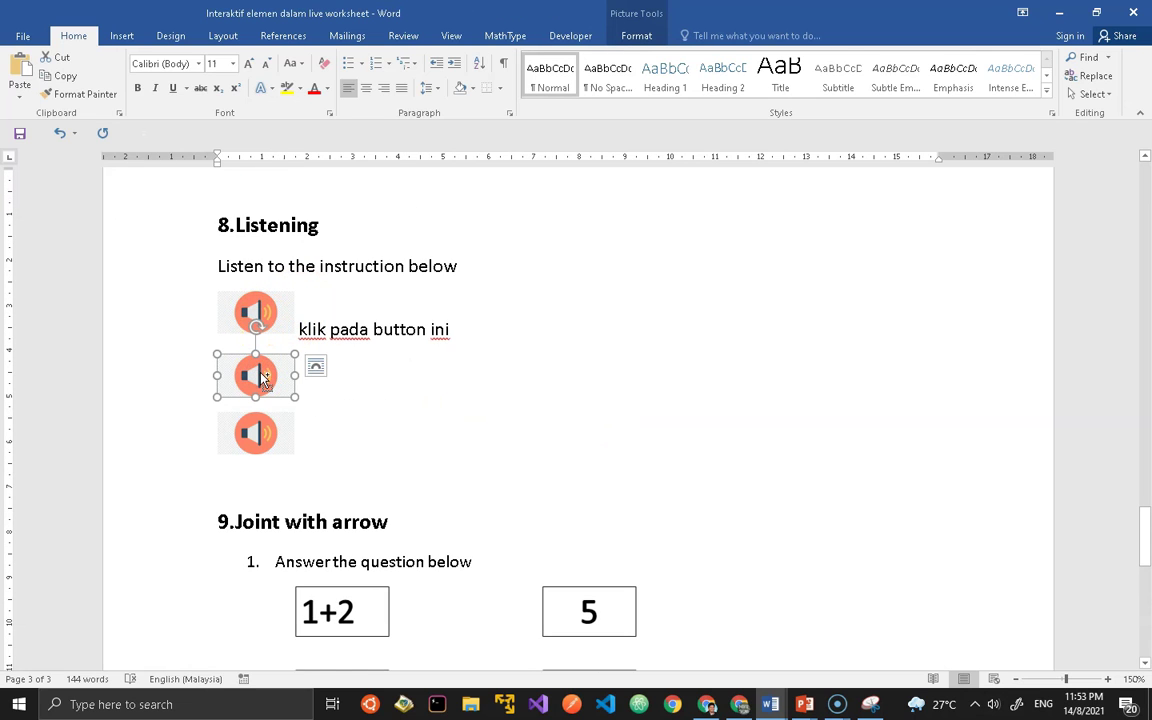
scroll(320, 375, "down", 6)
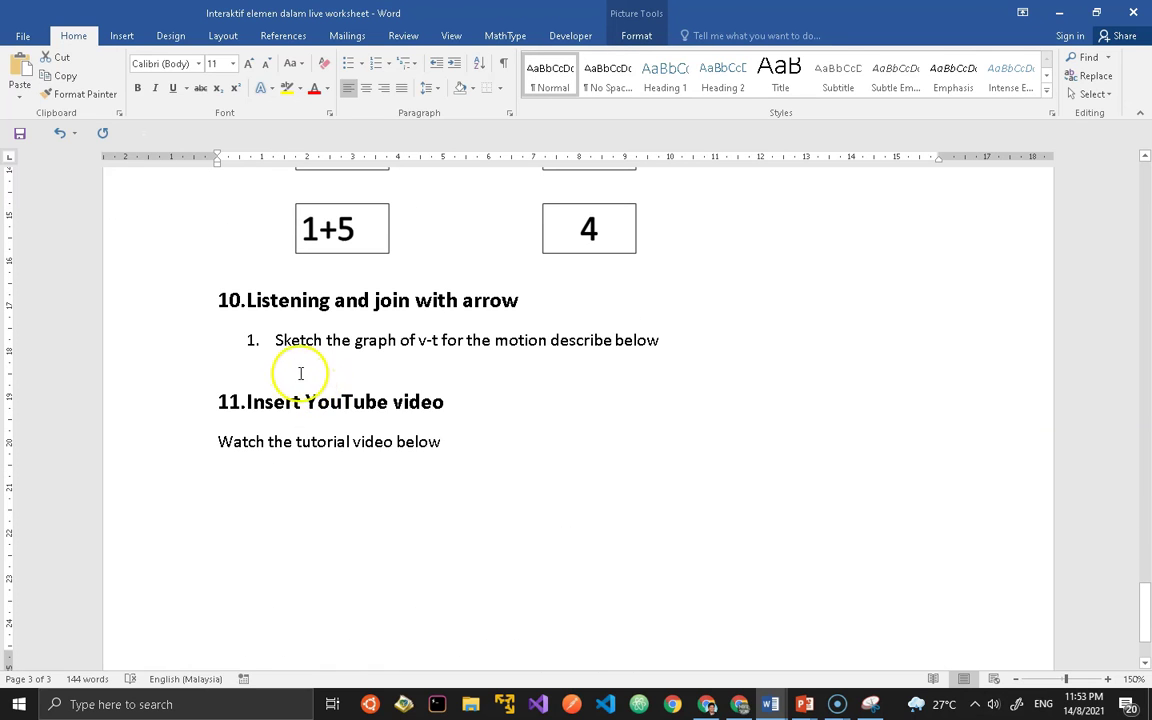
left_click(290, 367)
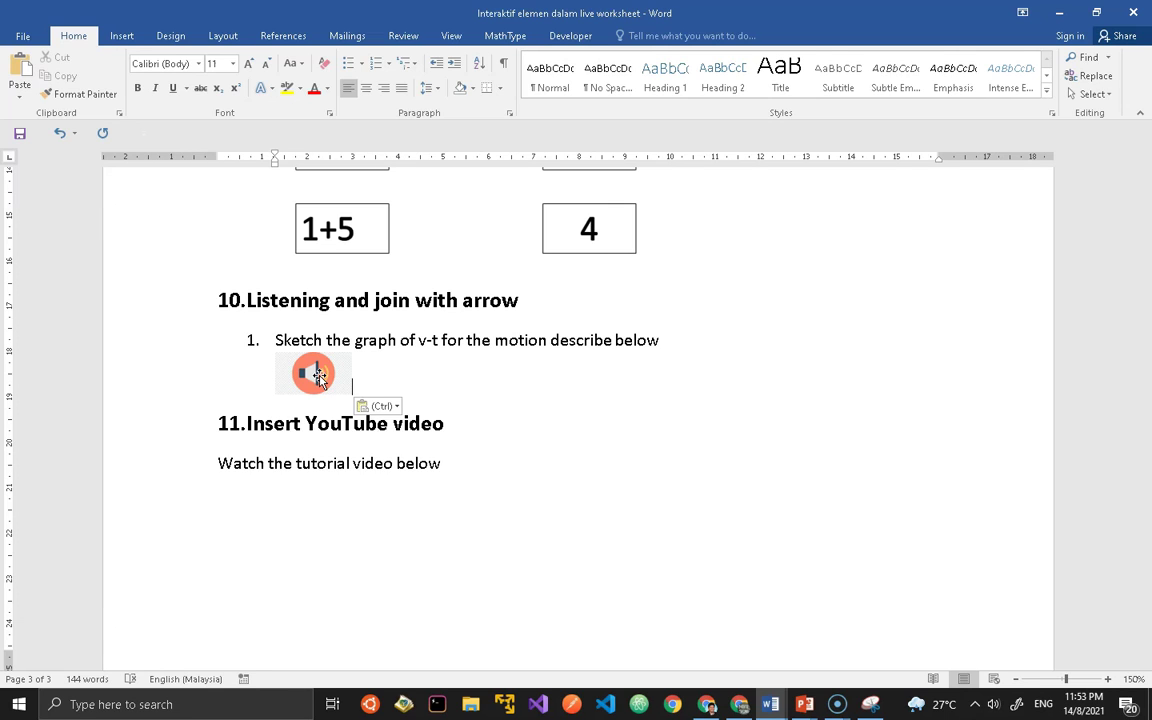
type("cl")
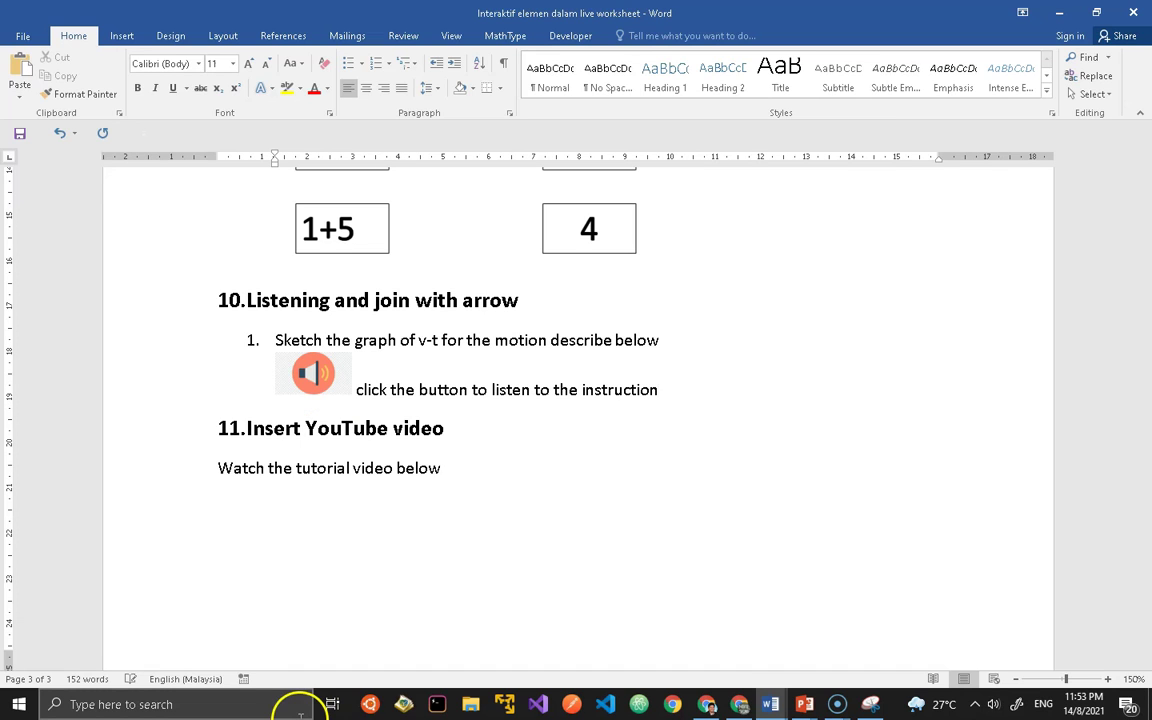
key("Return")
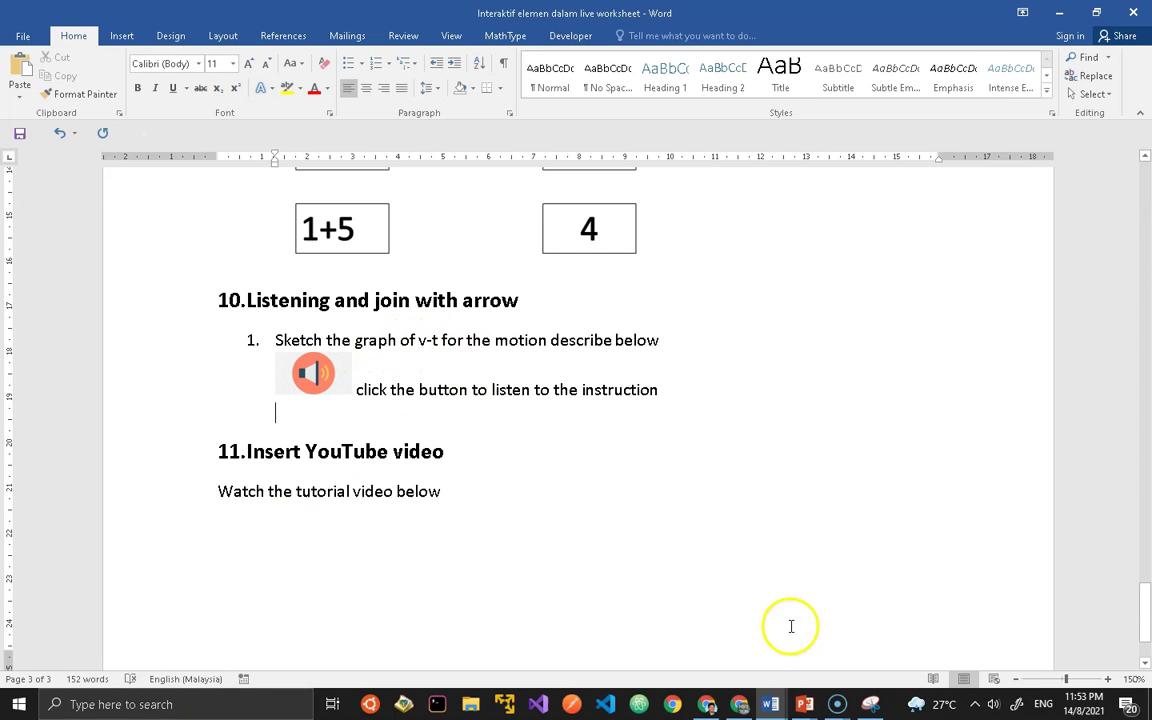
Show slide 6 of the answer prelab presentation with the velocity-time graph.
mouse_move(804, 702)
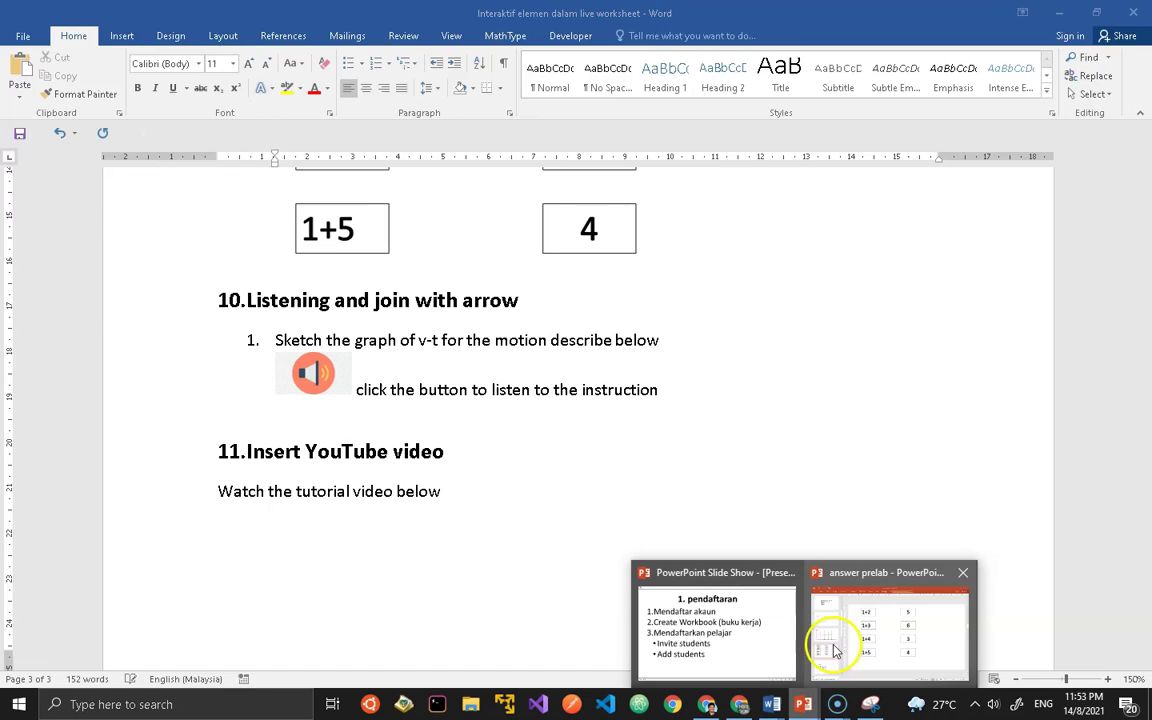
left_click(835, 645)
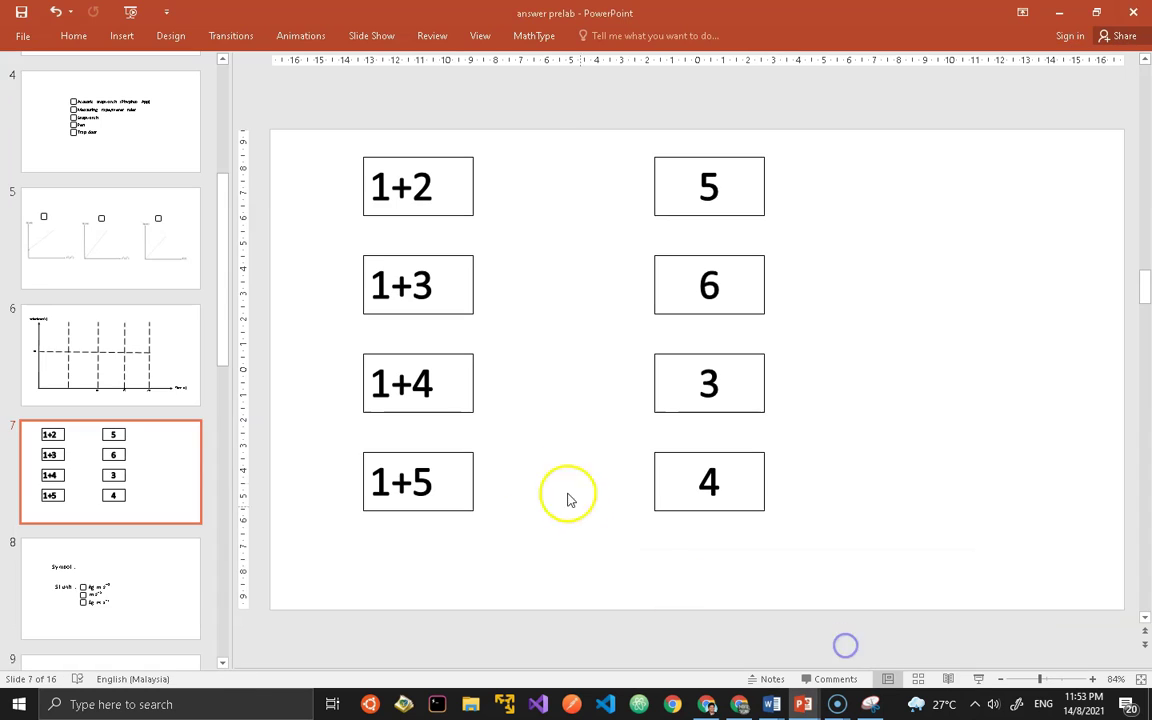
left_click(147, 398)
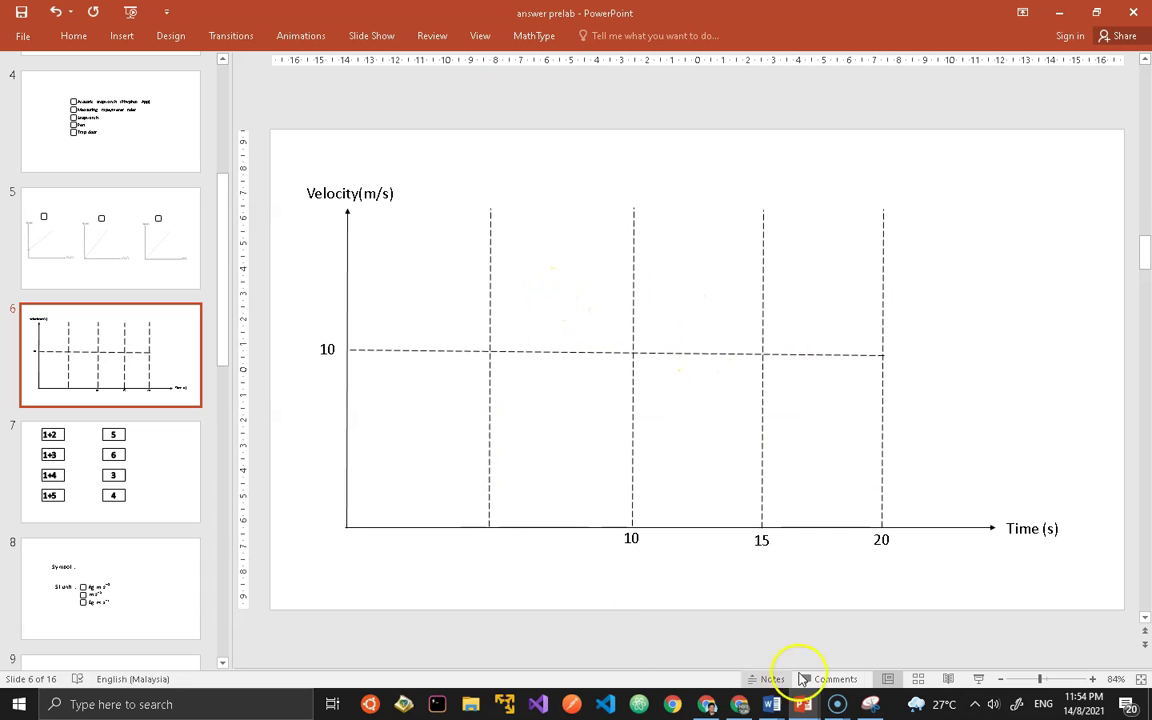
Snip the velocity-time graph and return to the live worksheet document.
left_click(869, 703)
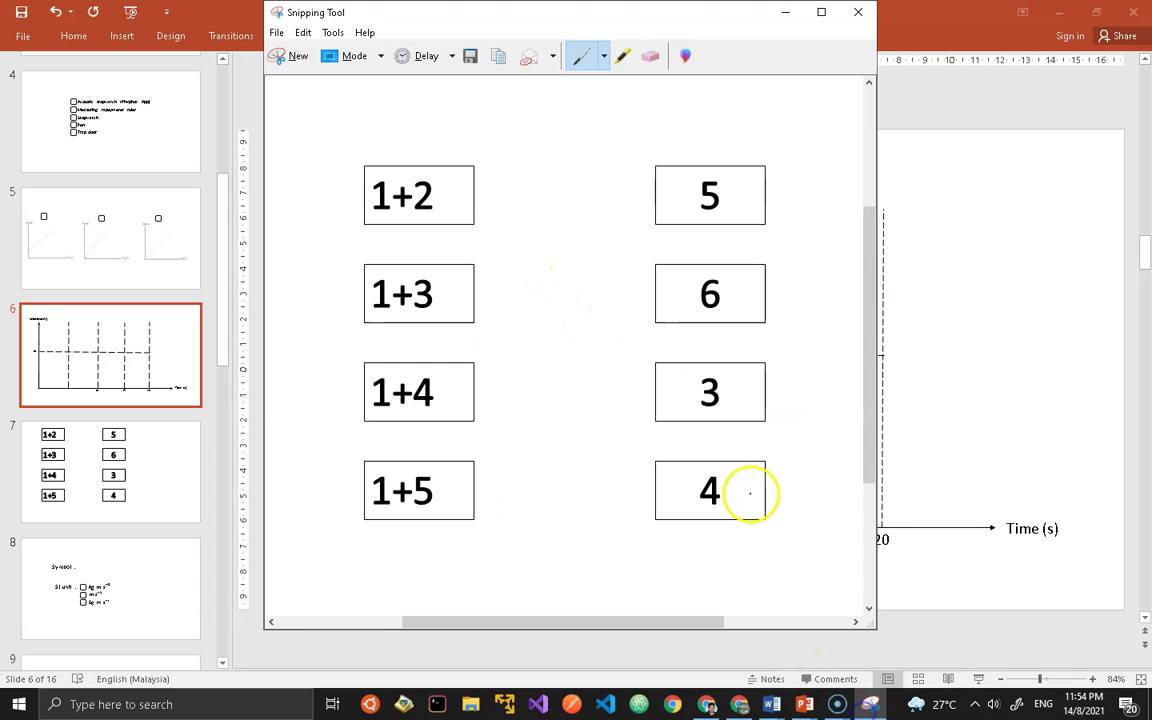
left_click(297, 56)
left_click_drag(293, 166, 1075, 586)
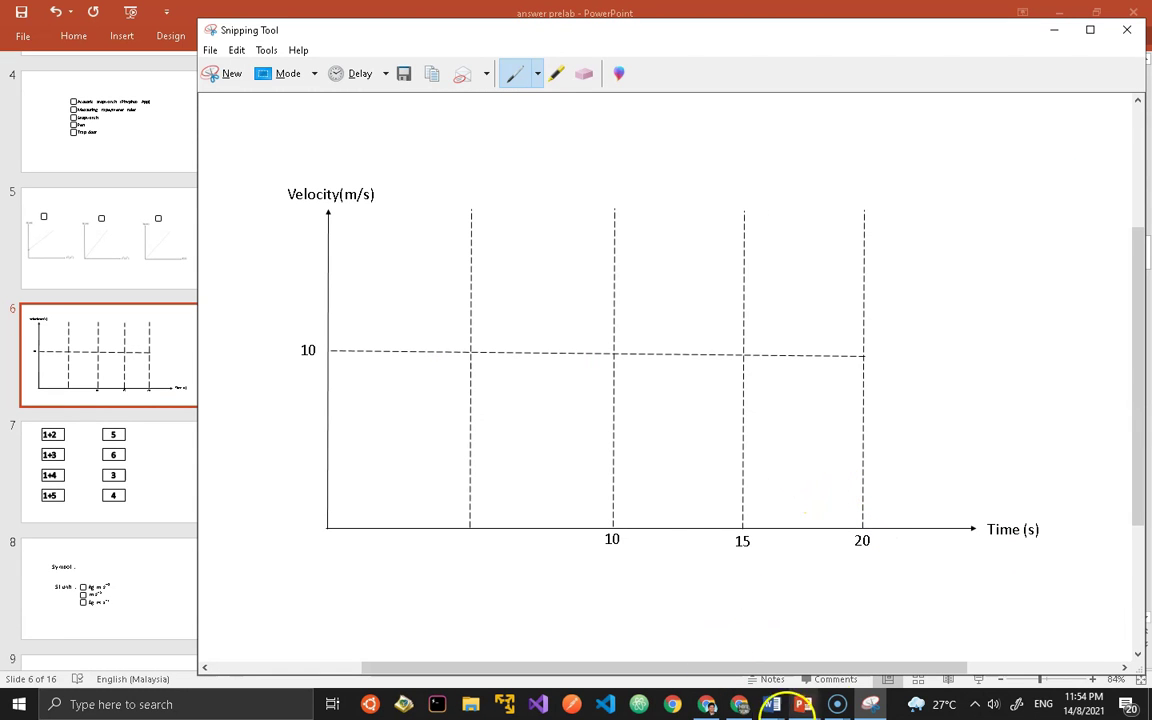
left_click(771, 704)
left_click(789, 640)
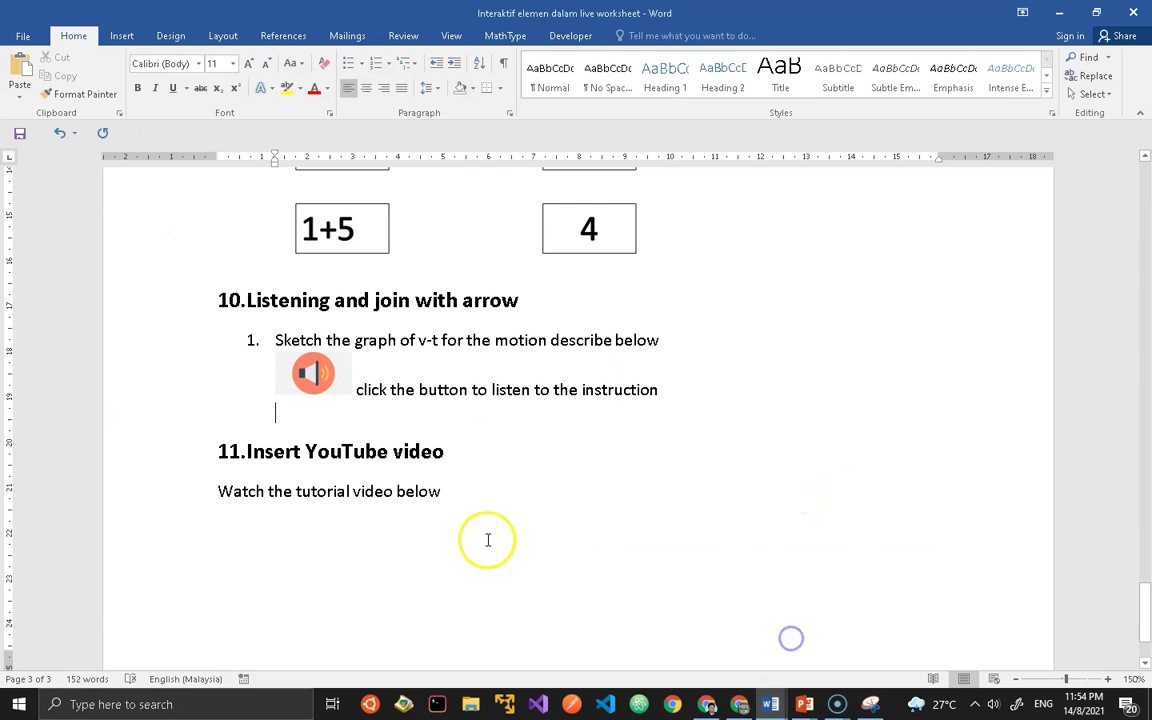
Paste the velocity-time graph and push the section 10 heading onto the next page.
key("ctrl+v")
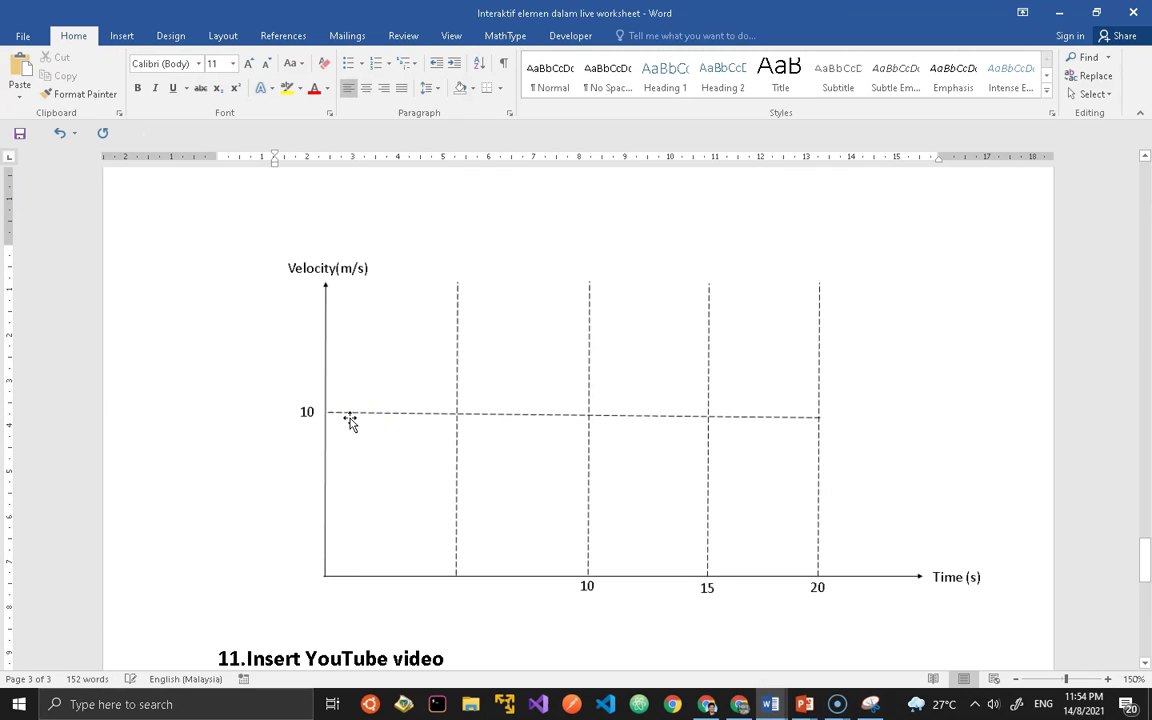
scroll(532, 442, "up", 5)
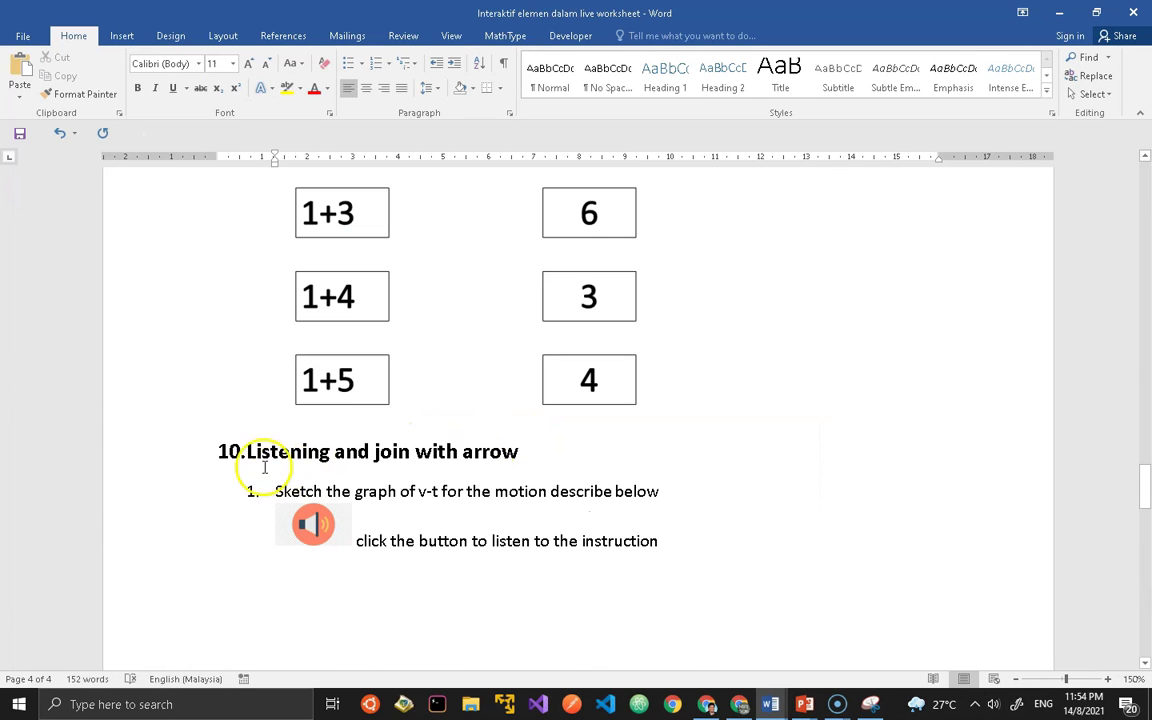
left_click(214, 450)
key("Return")
key("Return")
key("Return")
key("Return")
key("Return")
key("Return")
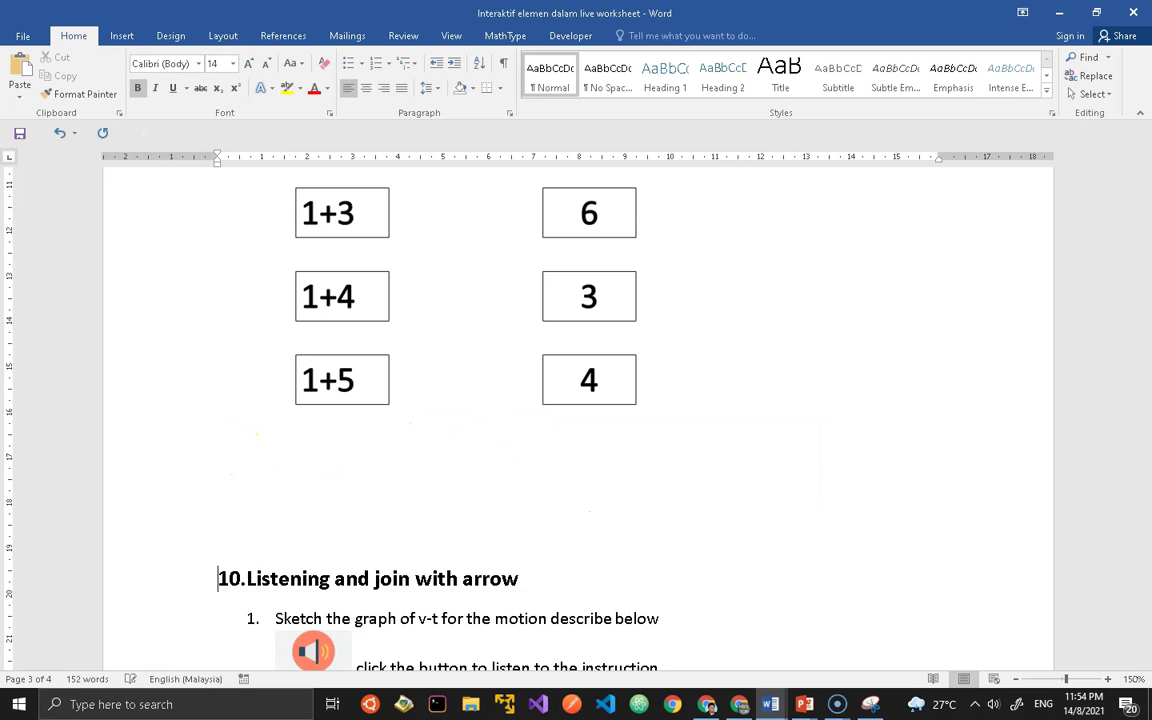
scroll(289, 476, "down", 3)
key("Return")
key("Return")
key("Return")
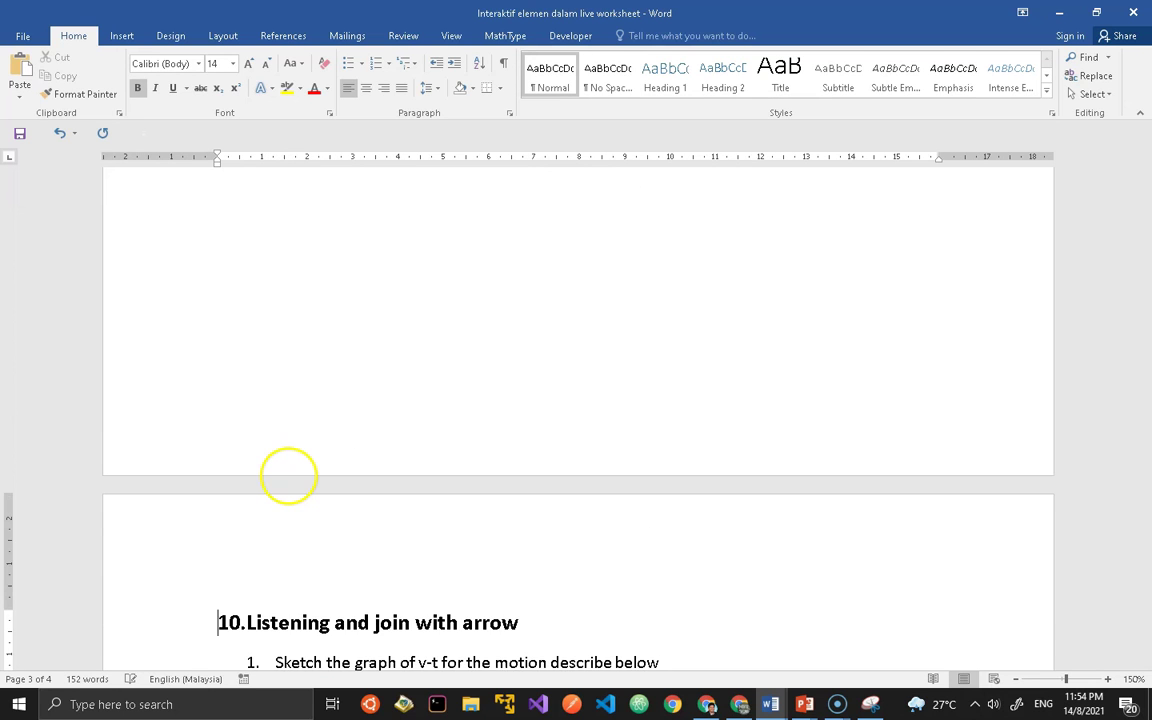
scroll(309, 472, "down", 4)
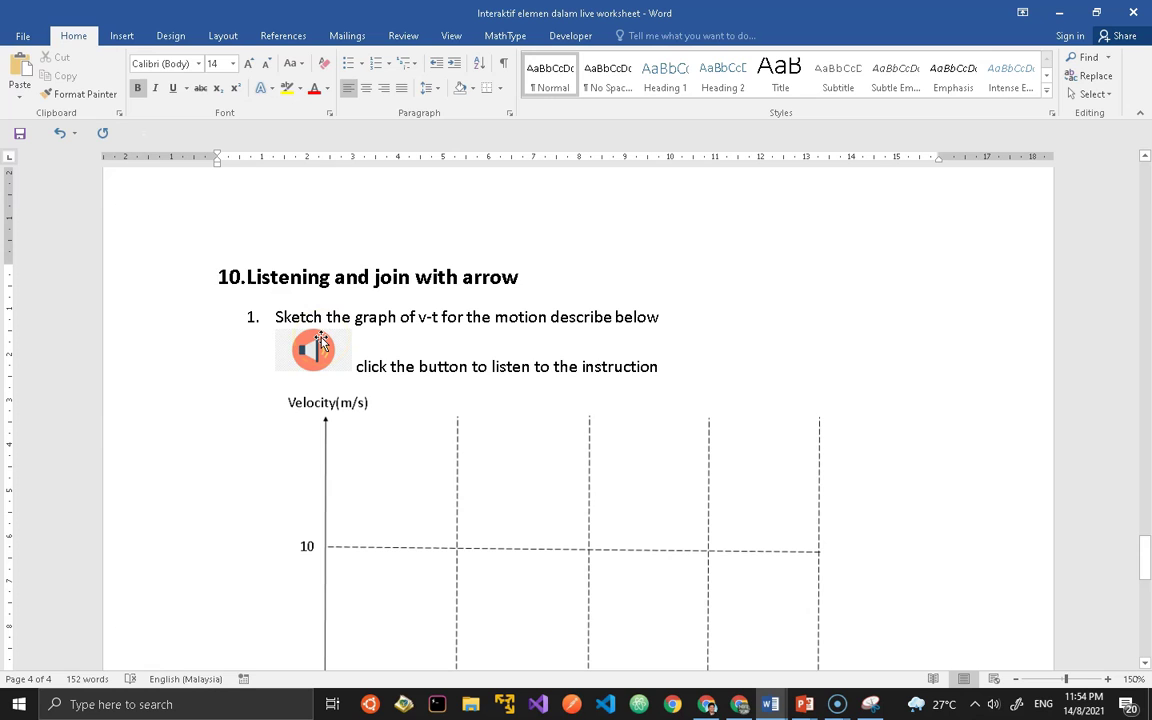
scroll(660, 390, "down", 3)
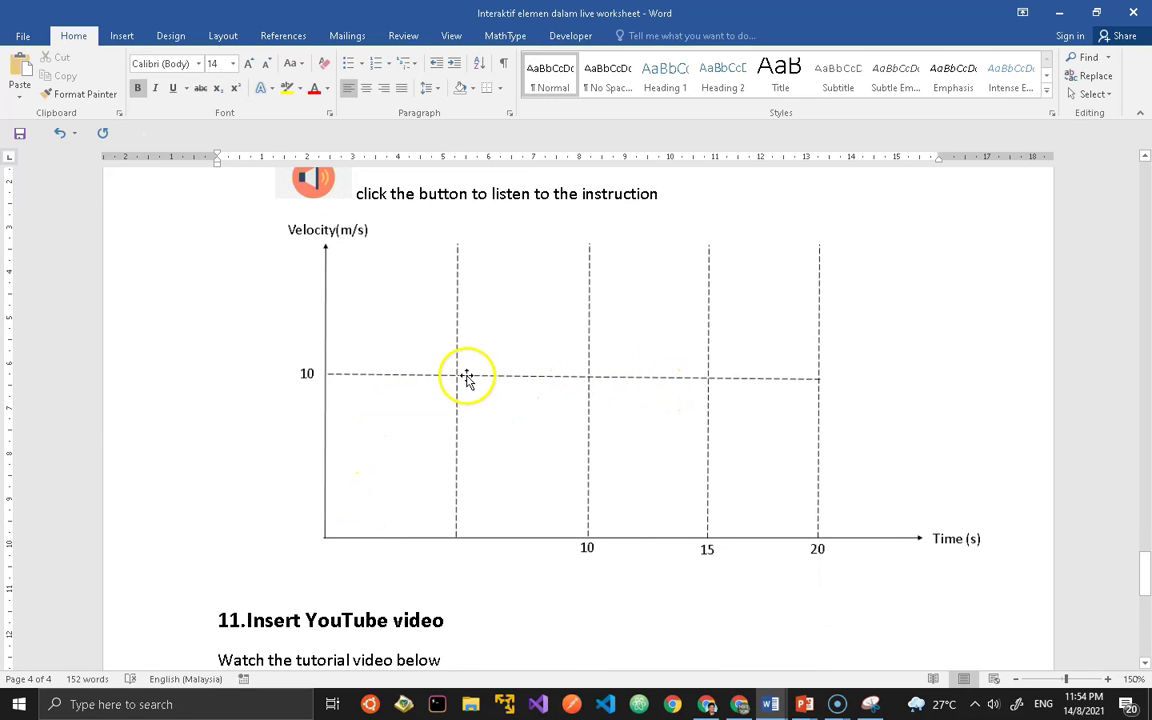
scroll(464, 378, "up", 2)
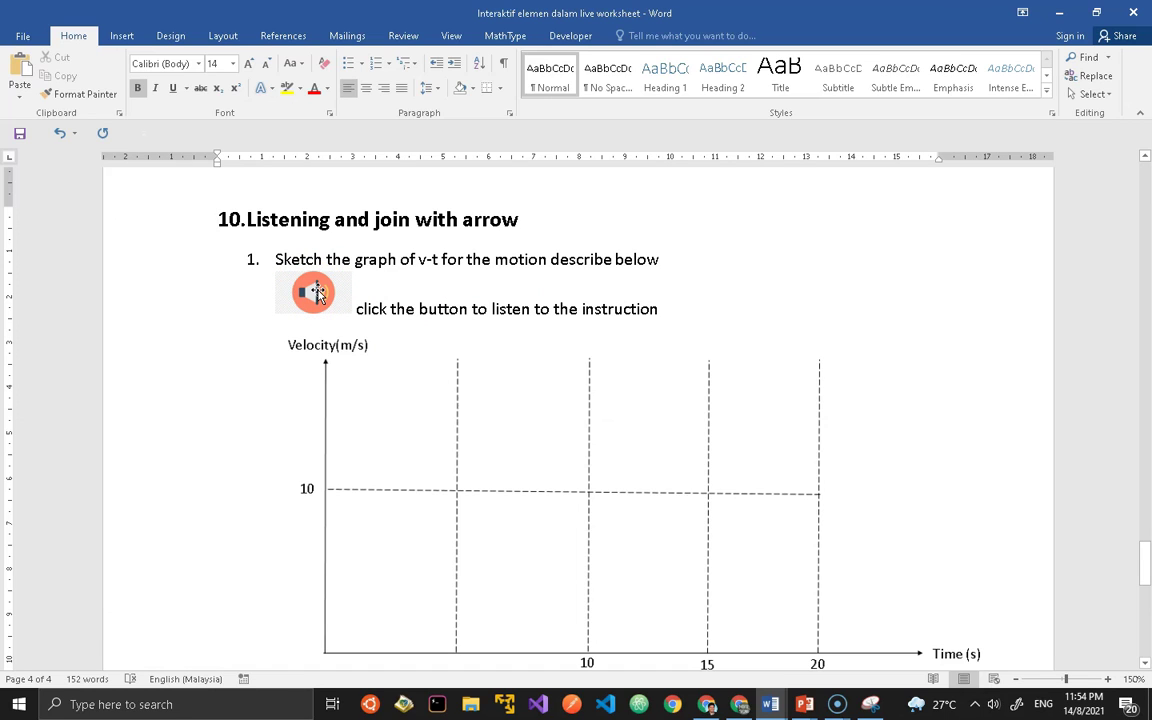
scroll(318, 291, "down", 15)
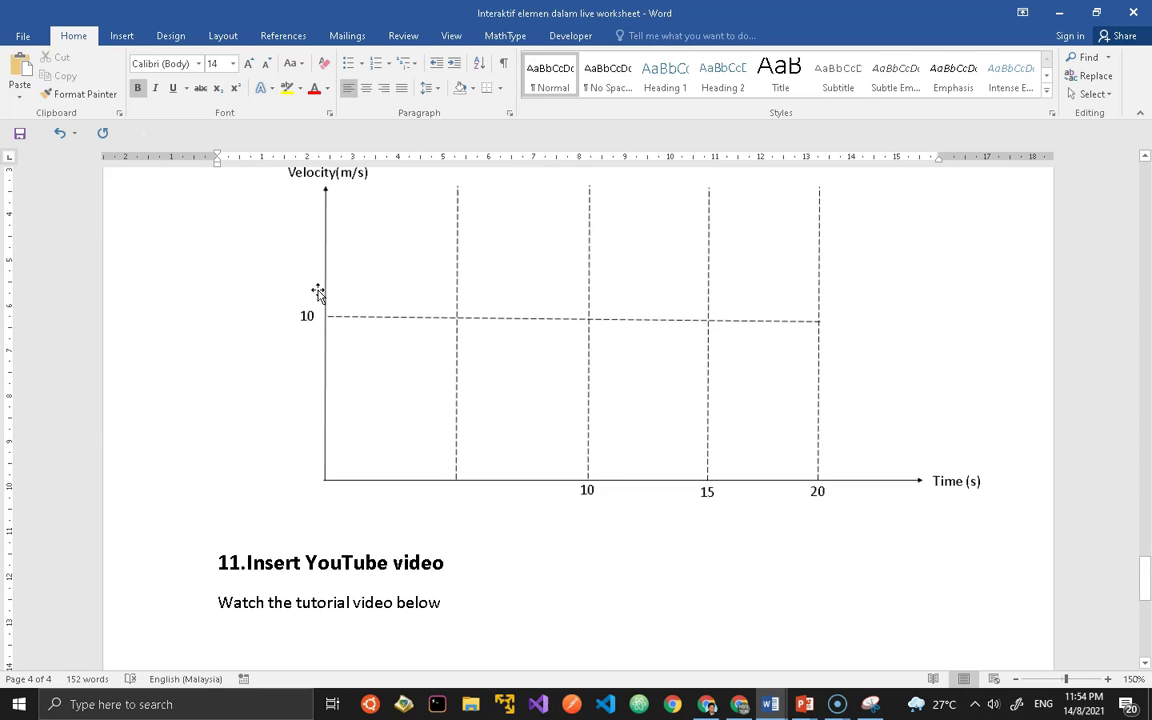
scroll(319, 290, "up", 5)
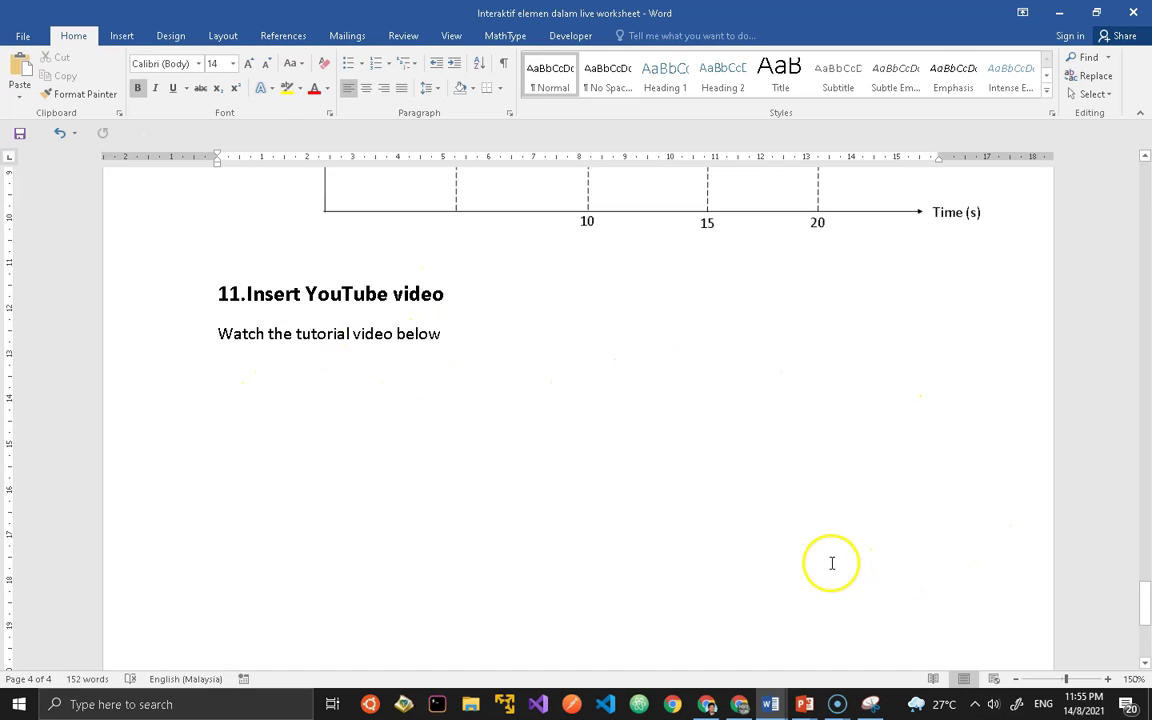
scroll(748, 507, "down", 5)
scroll(160, 235, "down", 2)
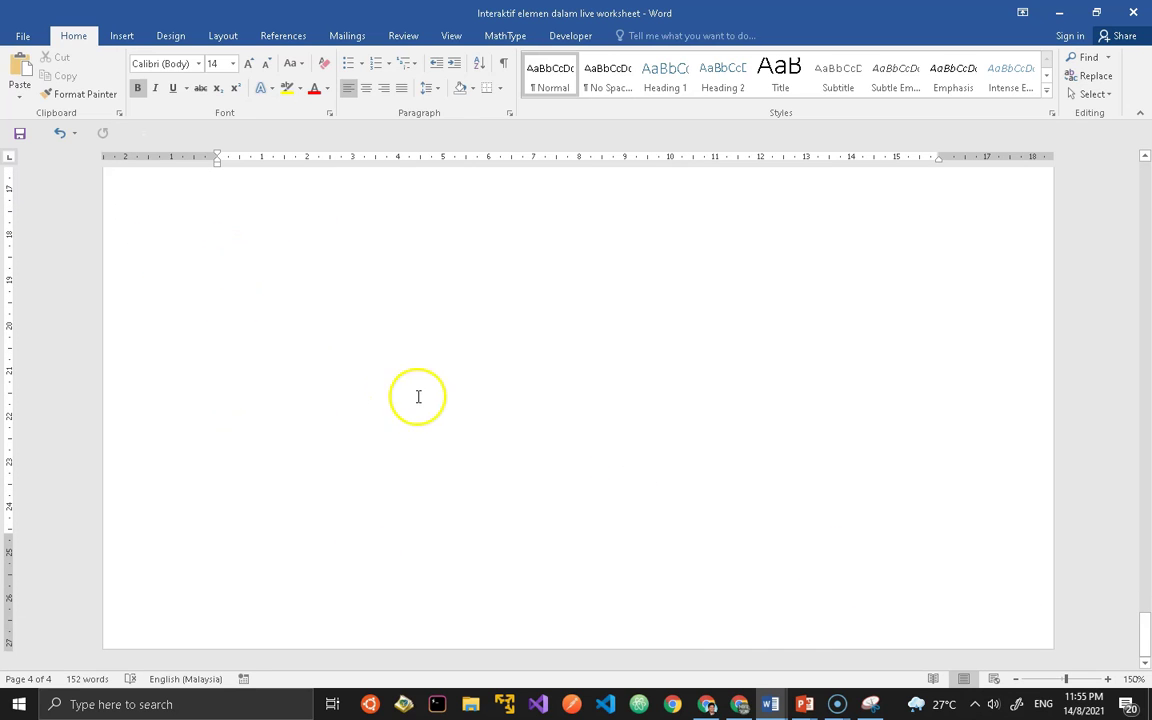
scroll(195, 319, "up", 5)
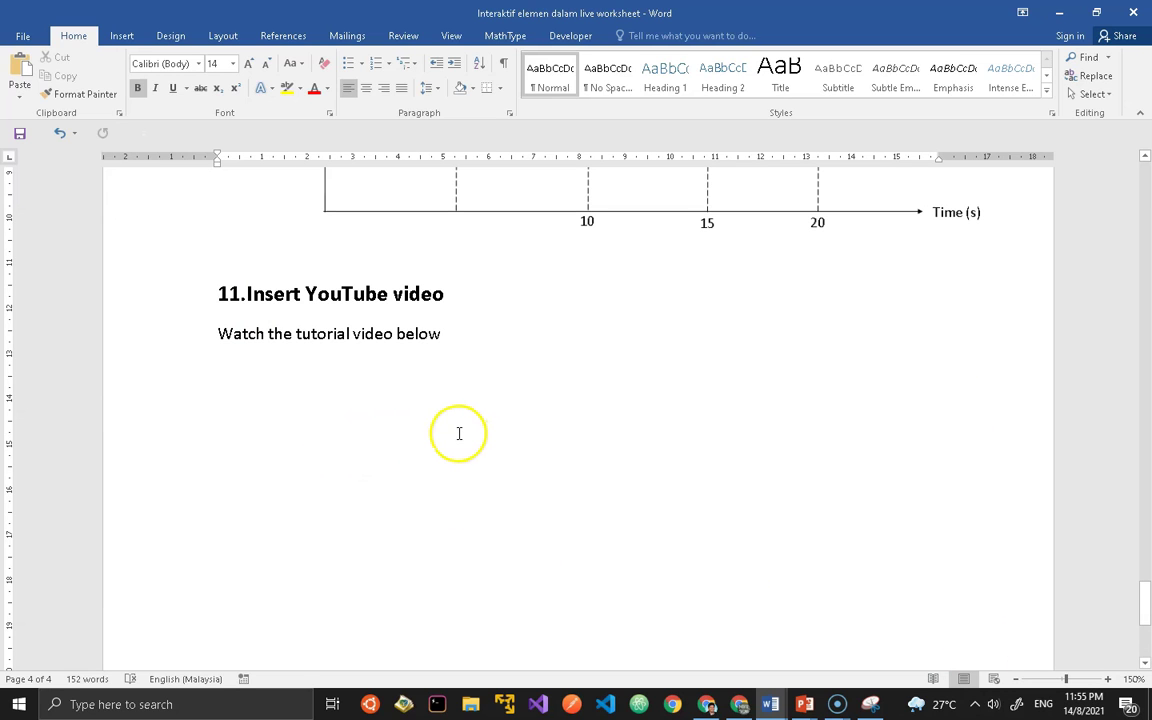
scroll(459, 433, "up", 15)
scroll(459, 435, "up", 15)
scroll(459, 434, "up", 15)
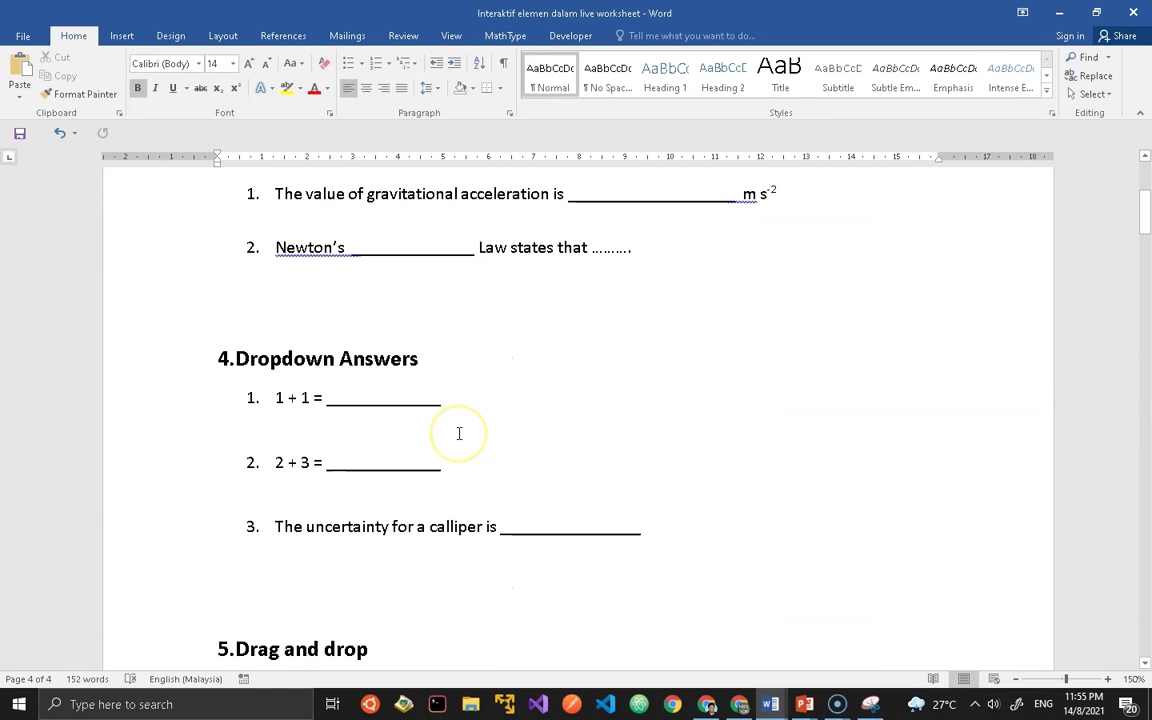
scroll(459, 433, "up", 5)
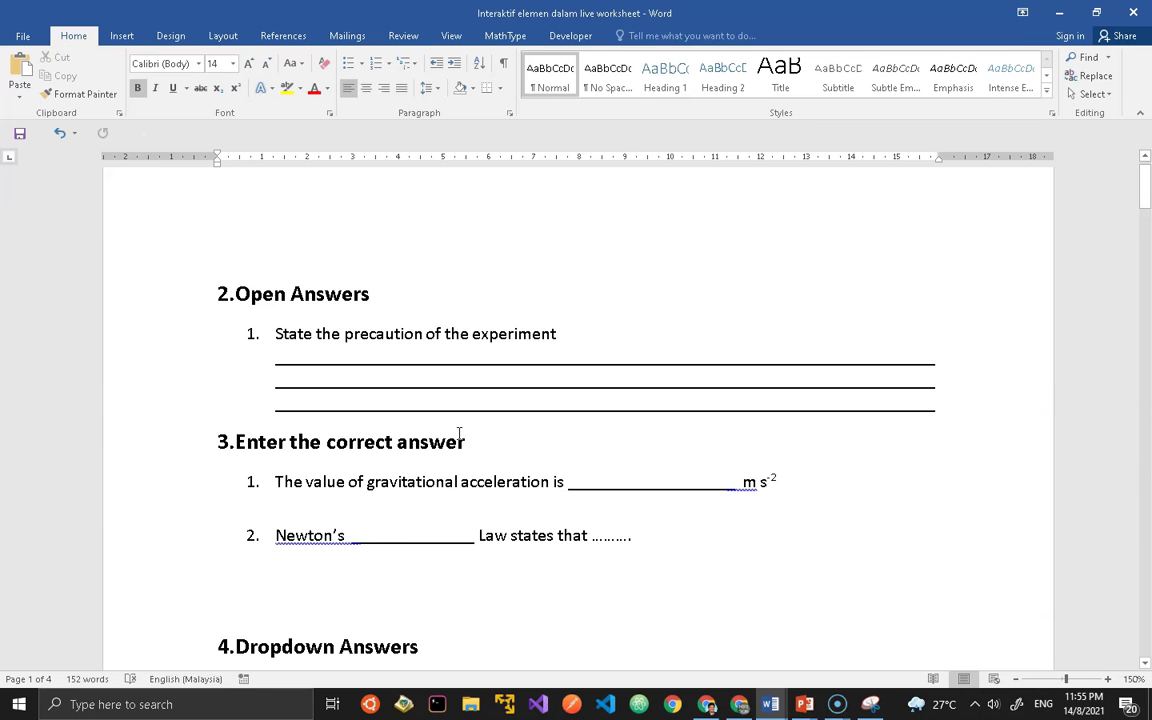
scroll(459, 435, "down", 15)
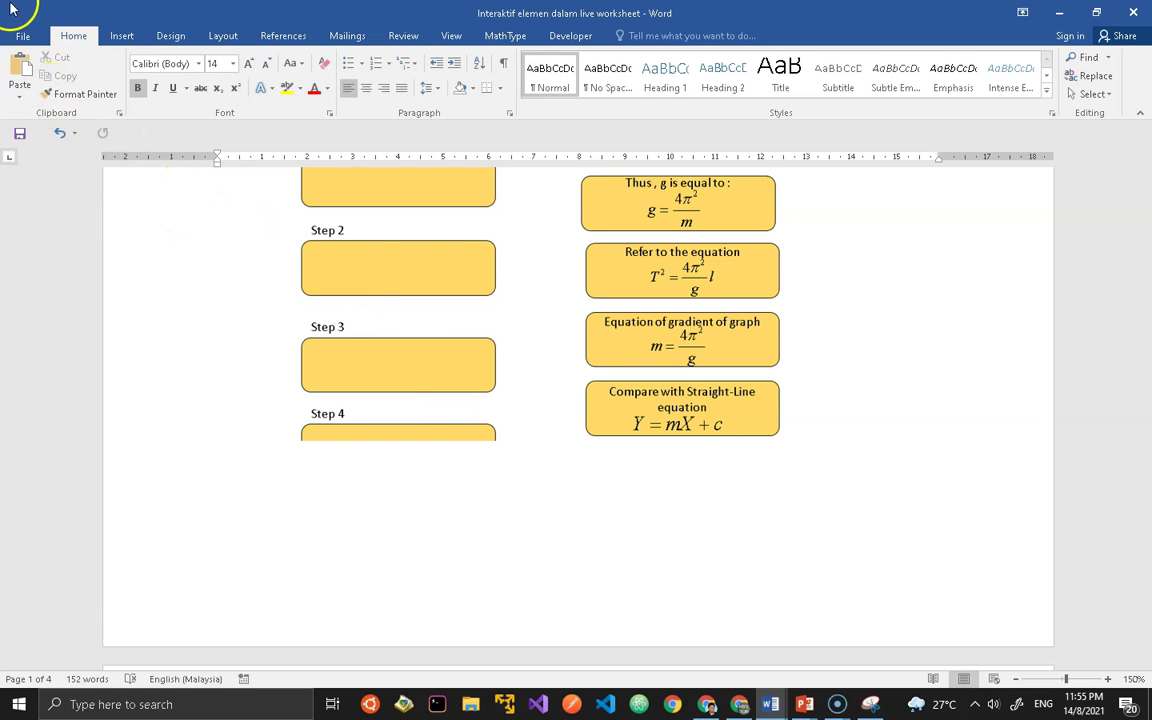
Save the worksheet to the Desktop as a Word document.
left_click(18, 34)
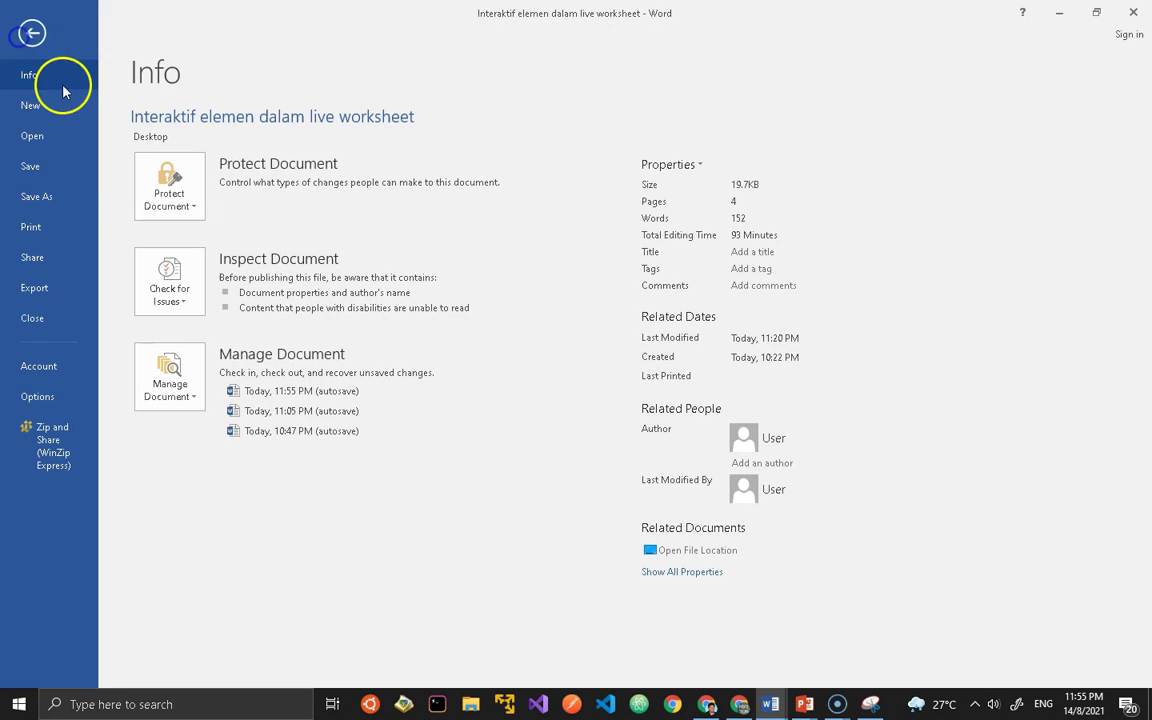
left_click(37, 206)
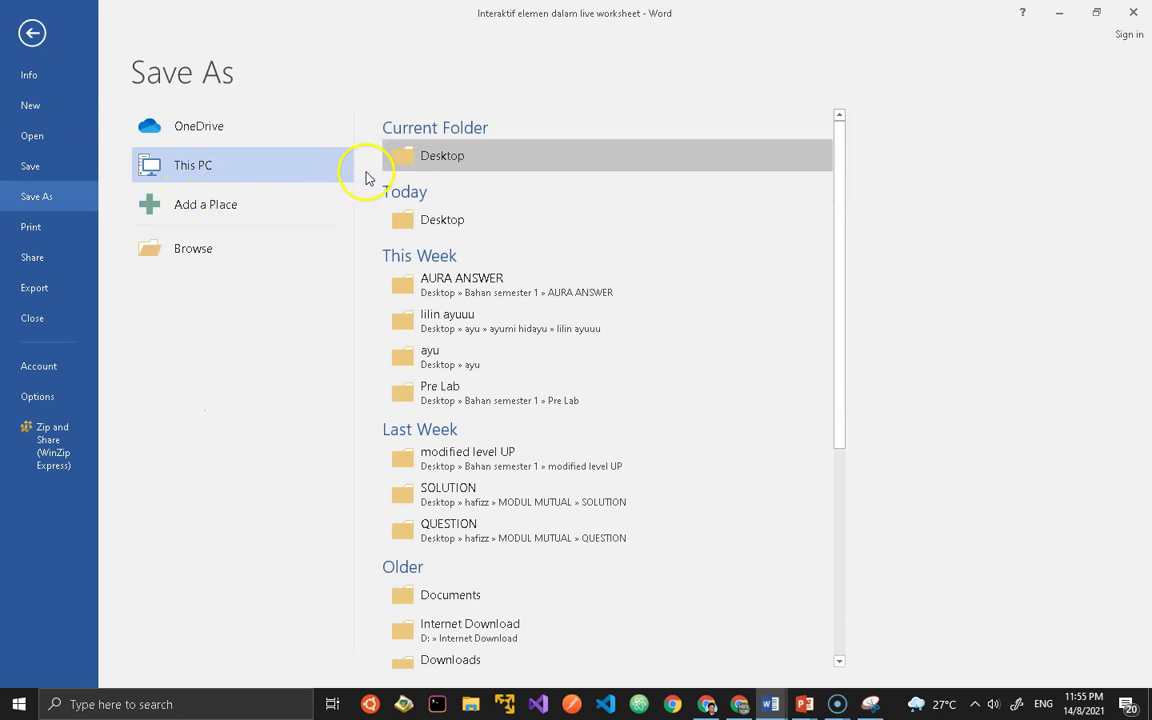
left_click(424, 166)
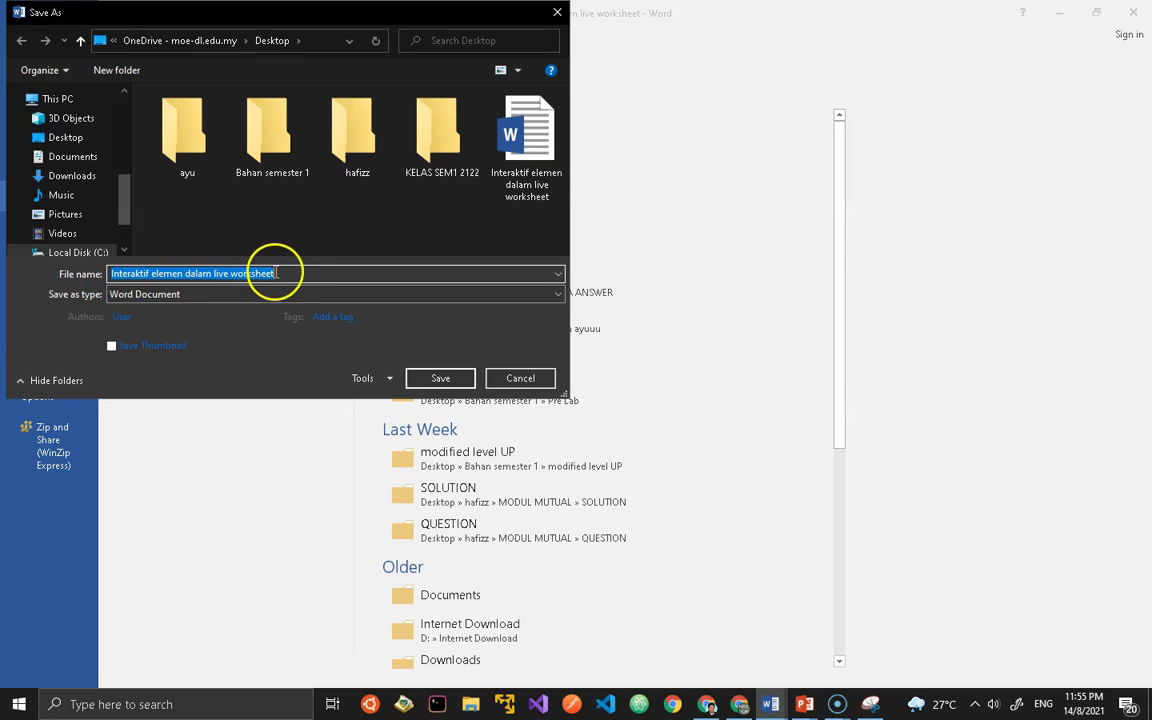
left_click(271, 294)
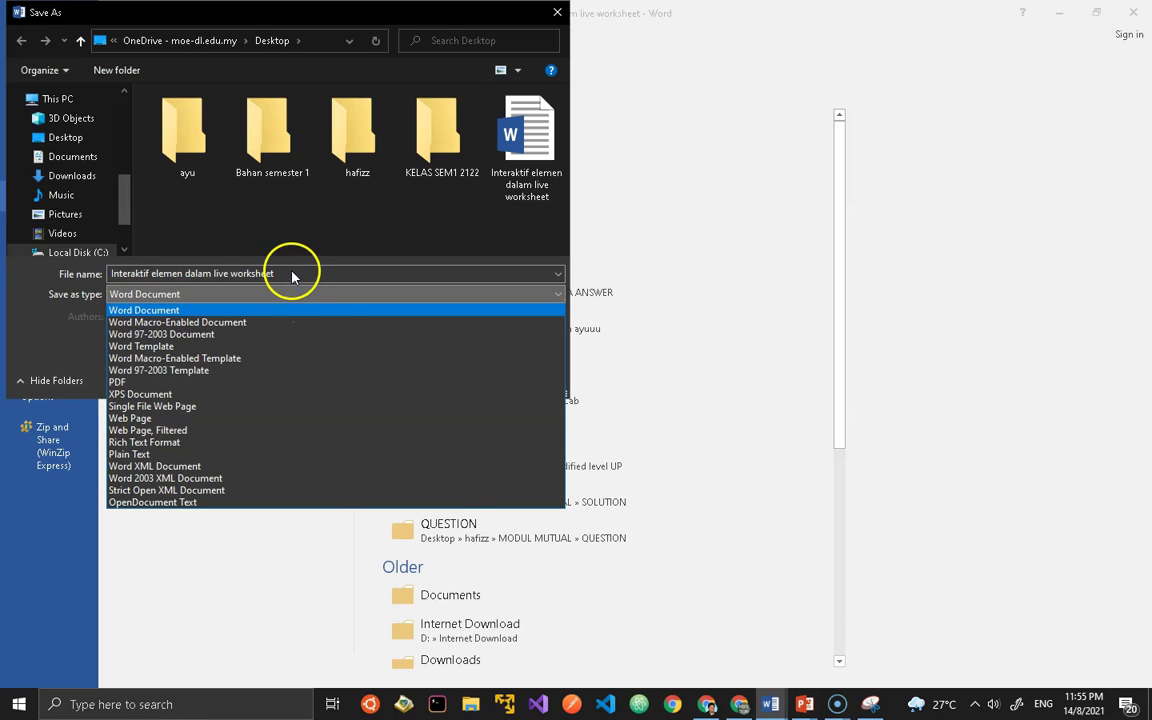
left_click(290, 274)
left_click(268, 273)
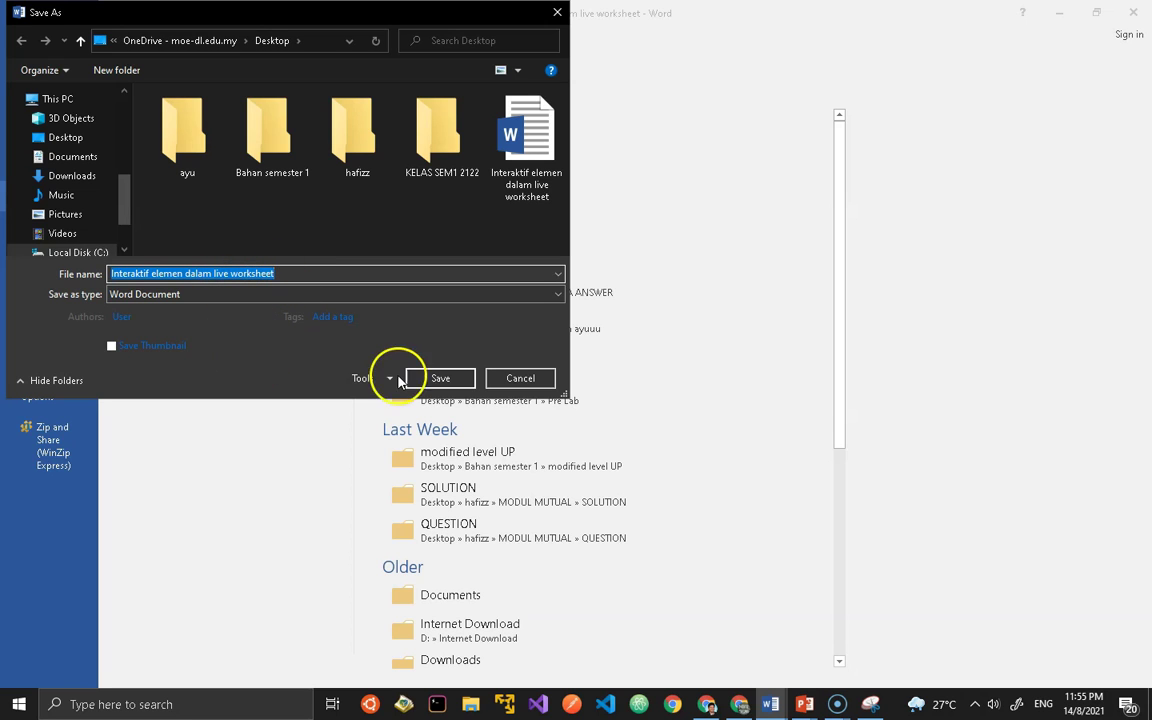
left_click(427, 386)
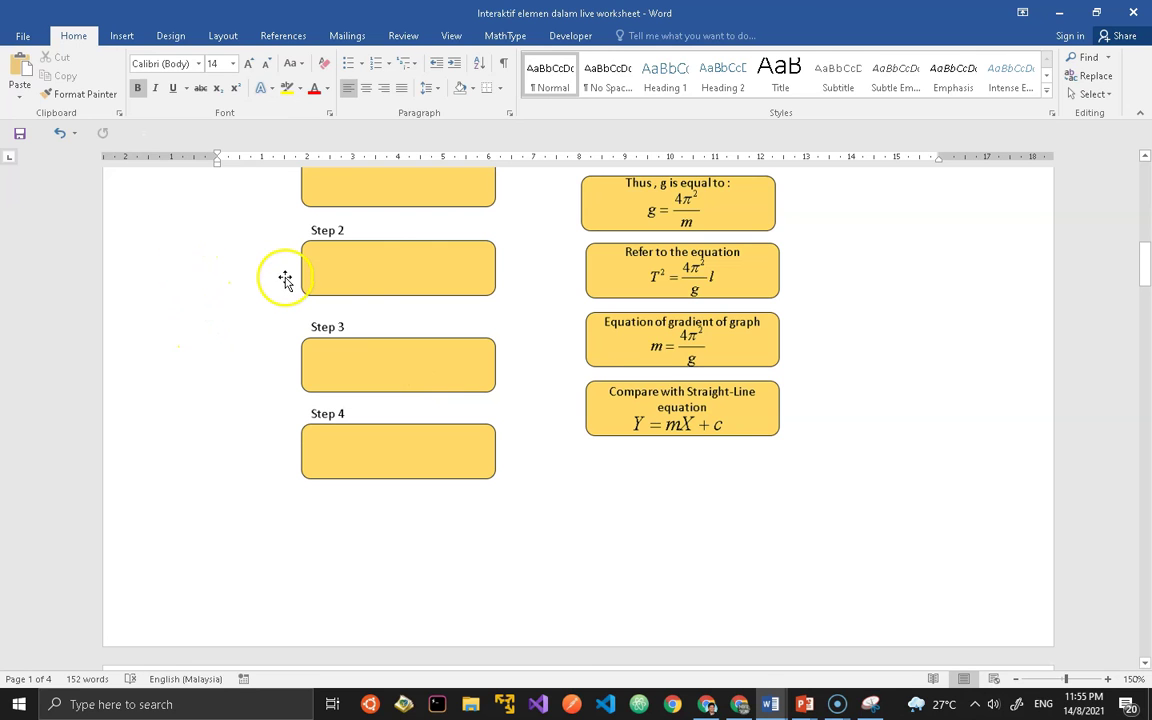
Save it again to the Desktop as a PDF named 'contoh soalan inteaktif'.
left_click(22, 35)
left_click(33, 199)
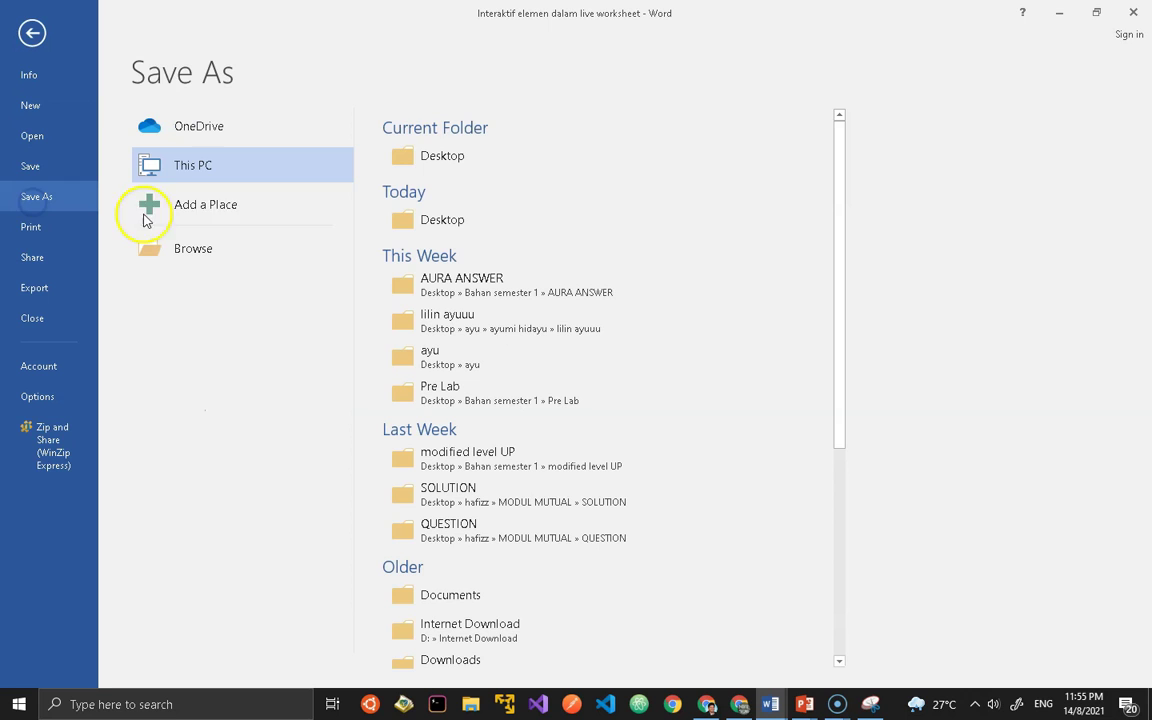
left_click(411, 154)
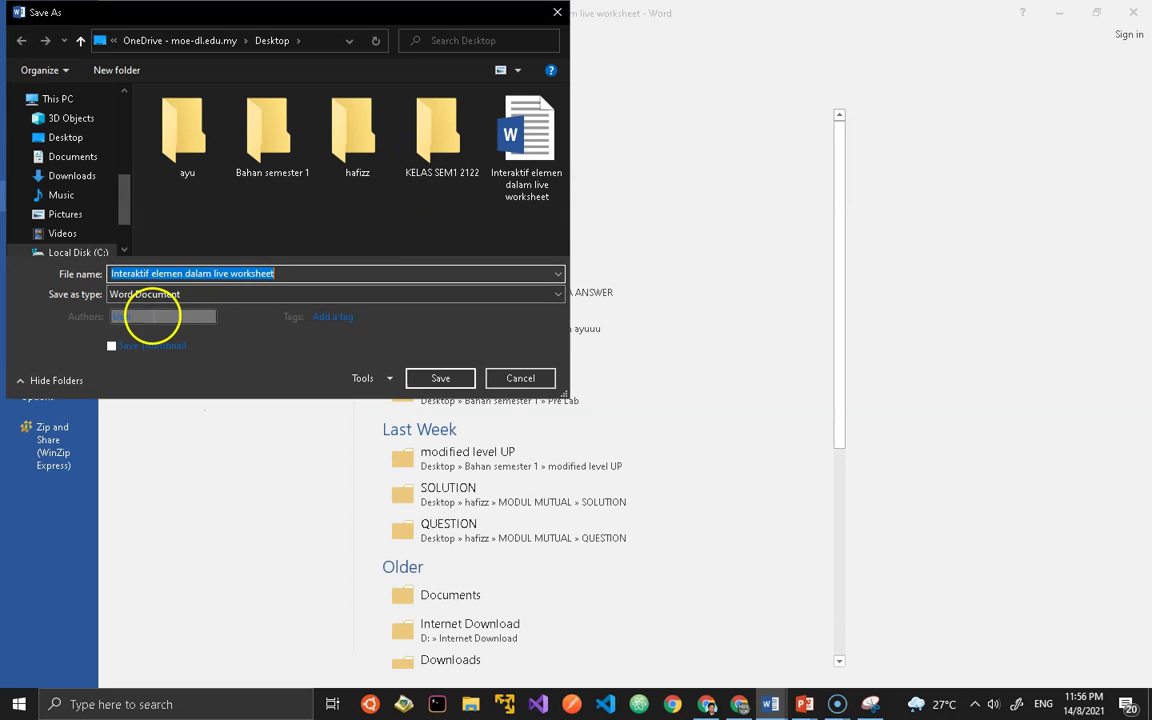
left_click(216, 295)
left_click(148, 384)
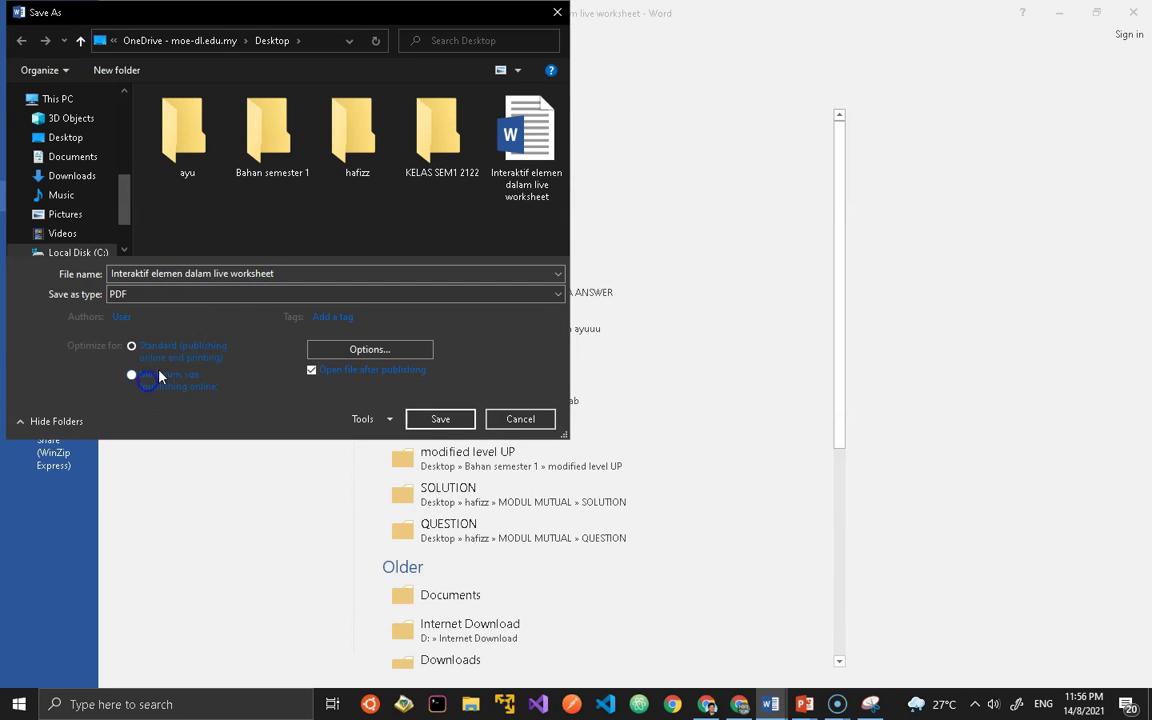
key("ctrl+a")
left_click(267, 273)
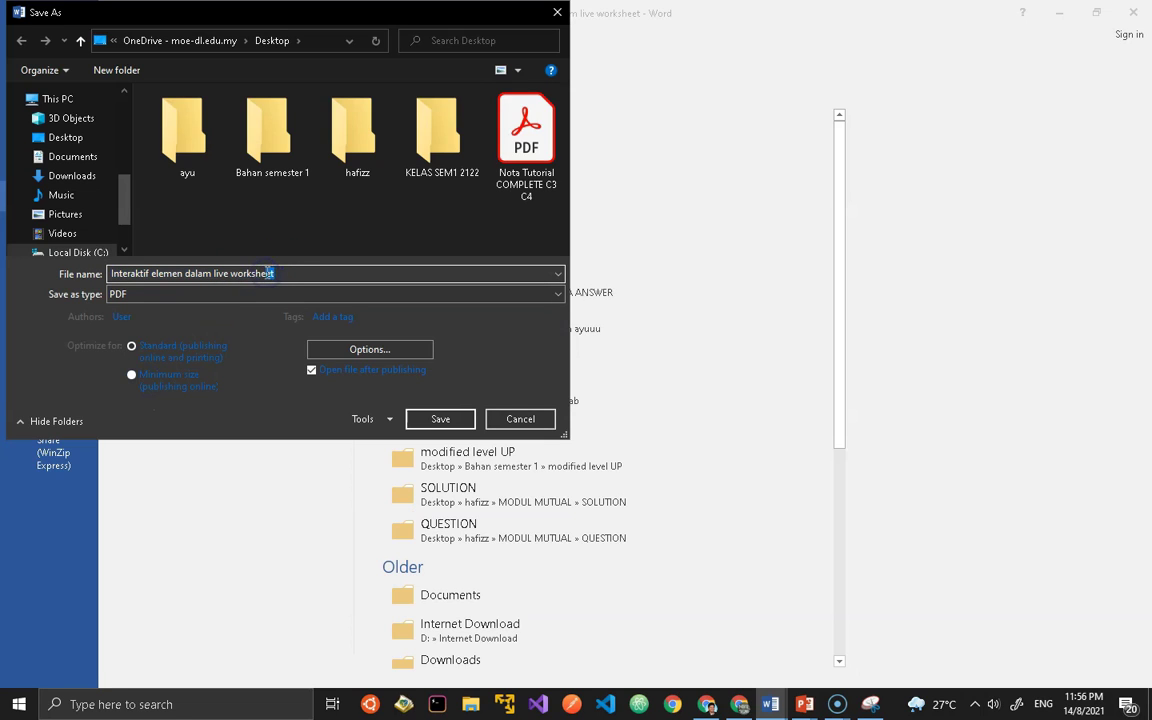
key("BackSpace")
key("BackSpace")
key("BackSpace")
key("BackSpace")
key("BackSpace")
key("BackSpace")
key("BackSpace")
key("BackSpace")
key("BackSpace")
key("BackSpace")
key("BackSpace")
key("BackSpace")
type("contoh soalan inteaktif")
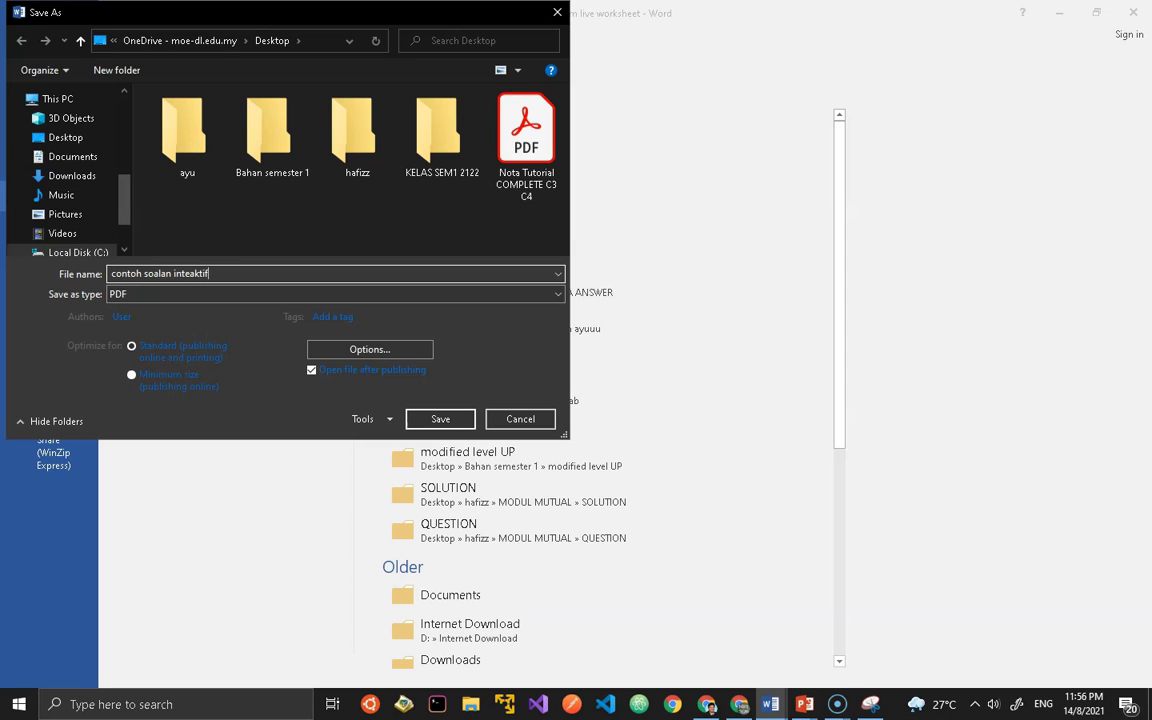
left_click(40, 137)
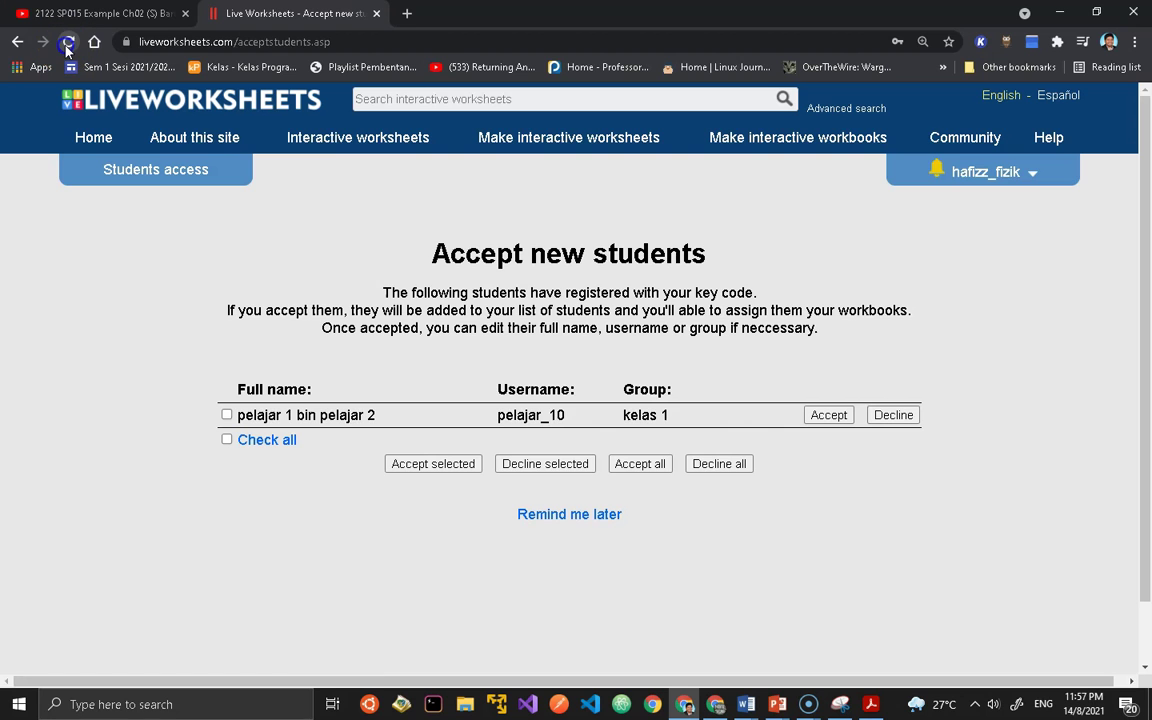
left_click(67, 41)
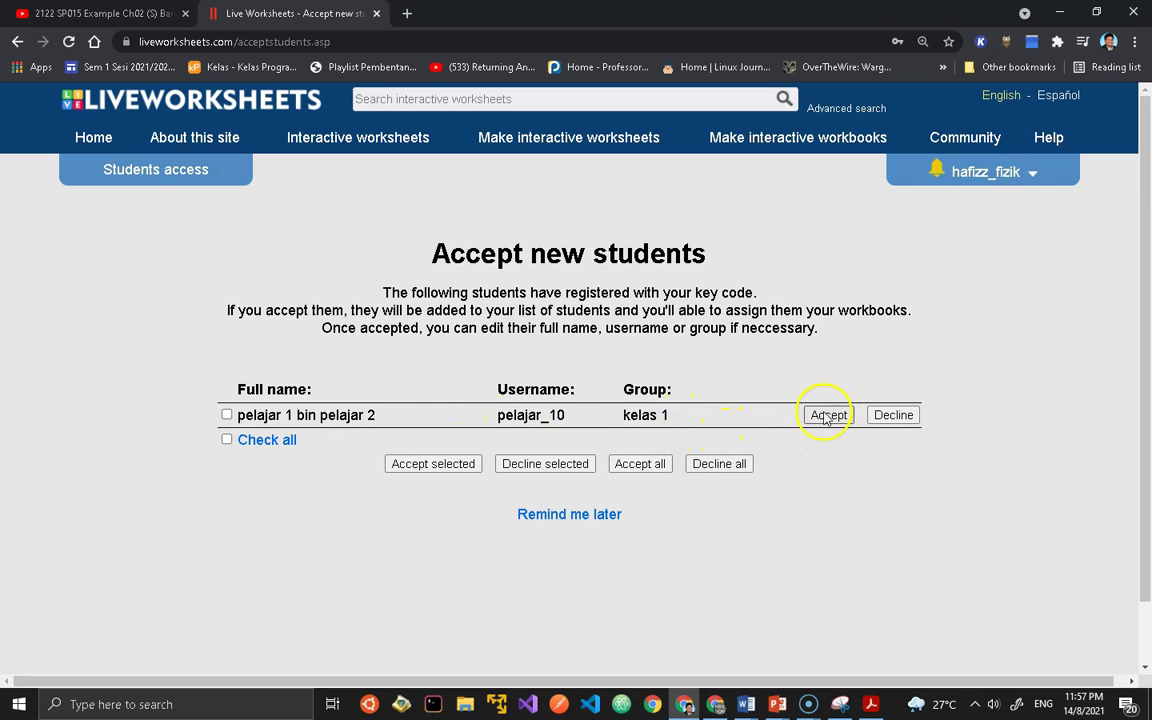
Decline the pending student's registration on the Accept new students page.
left_click(887, 421)
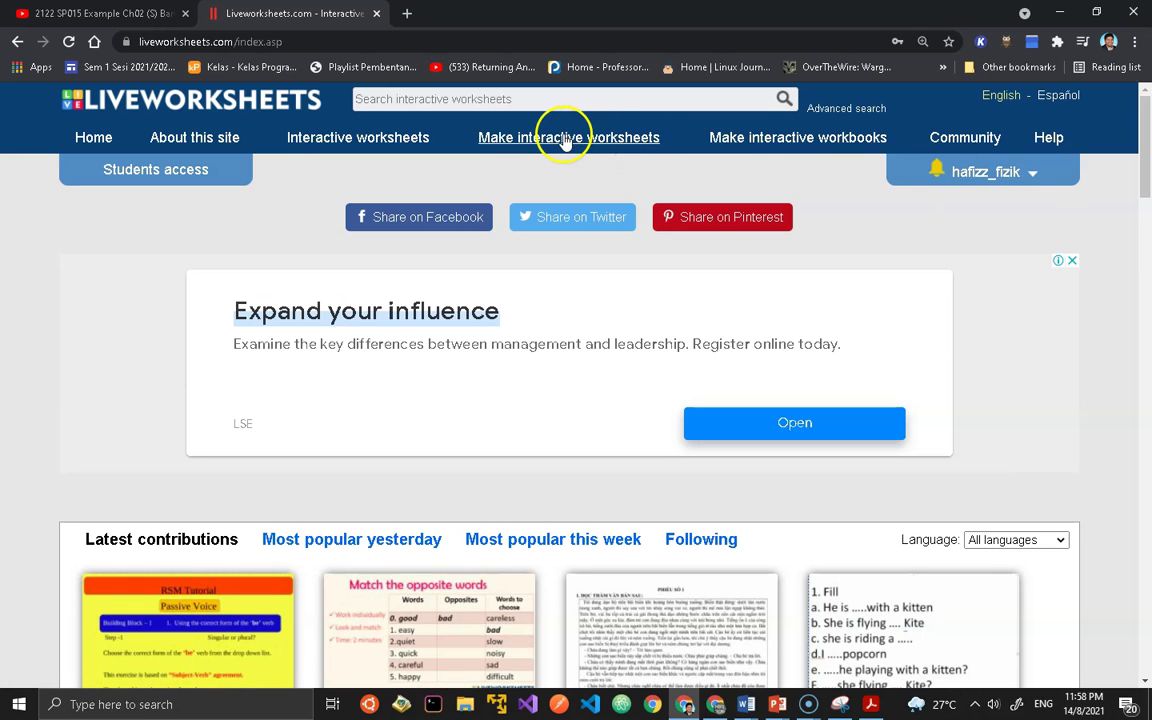
Start a new interactive worksheet and upload 'contoh soalan inteaktif.pdf' from the Desktop.
left_click(505, 137)
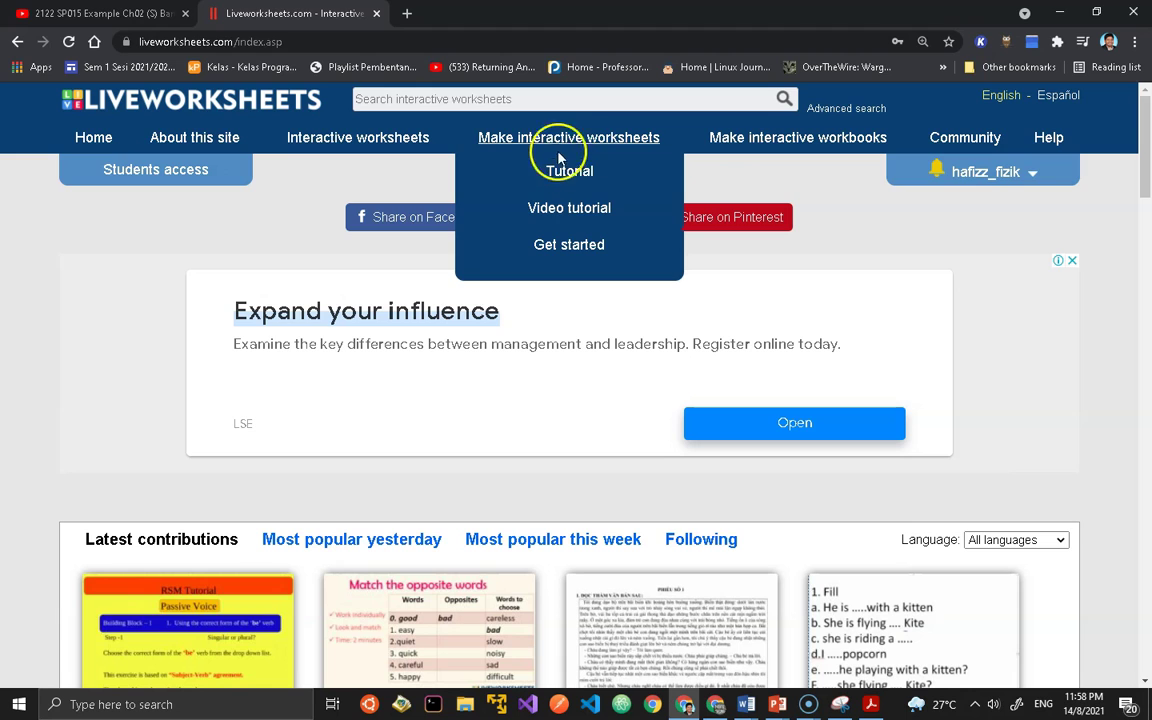
left_click(573, 246)
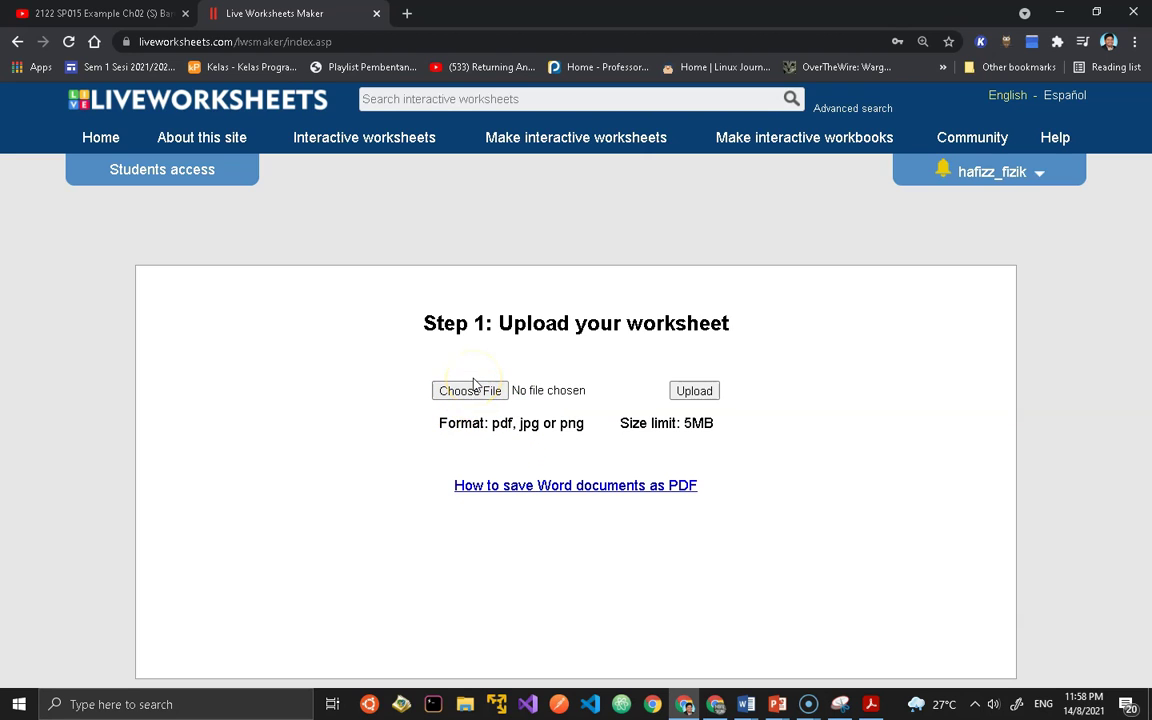
left_click(476, 391)
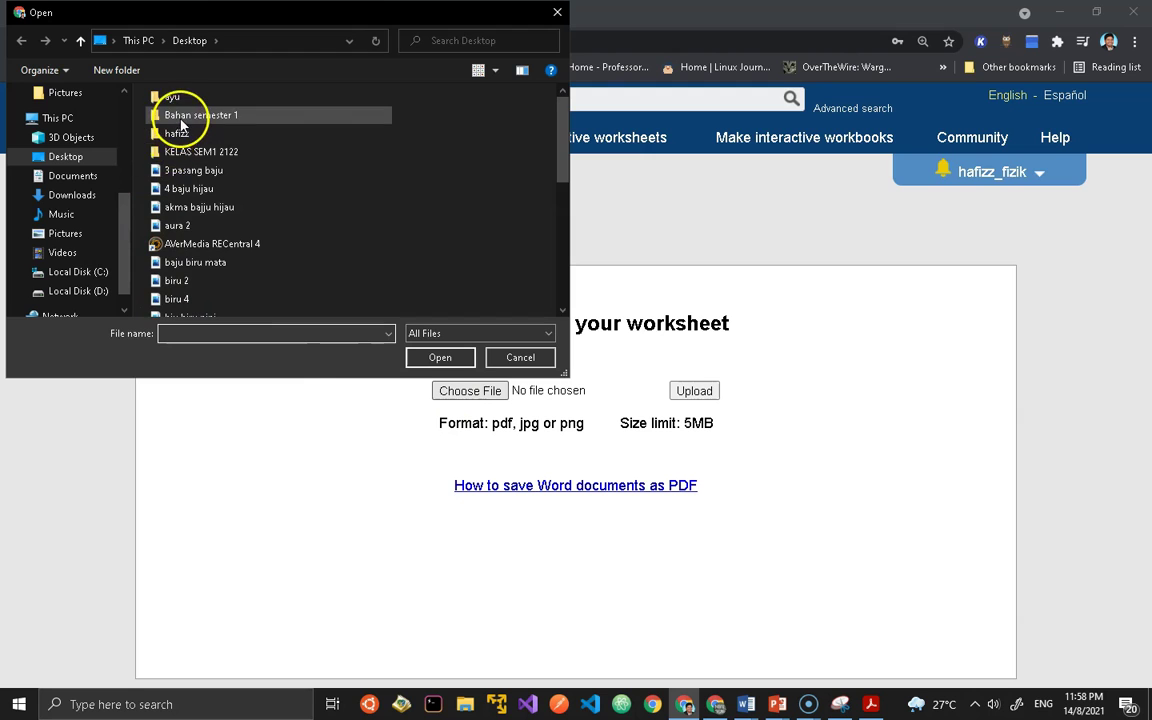
scroll(265, 190, "down", 4)
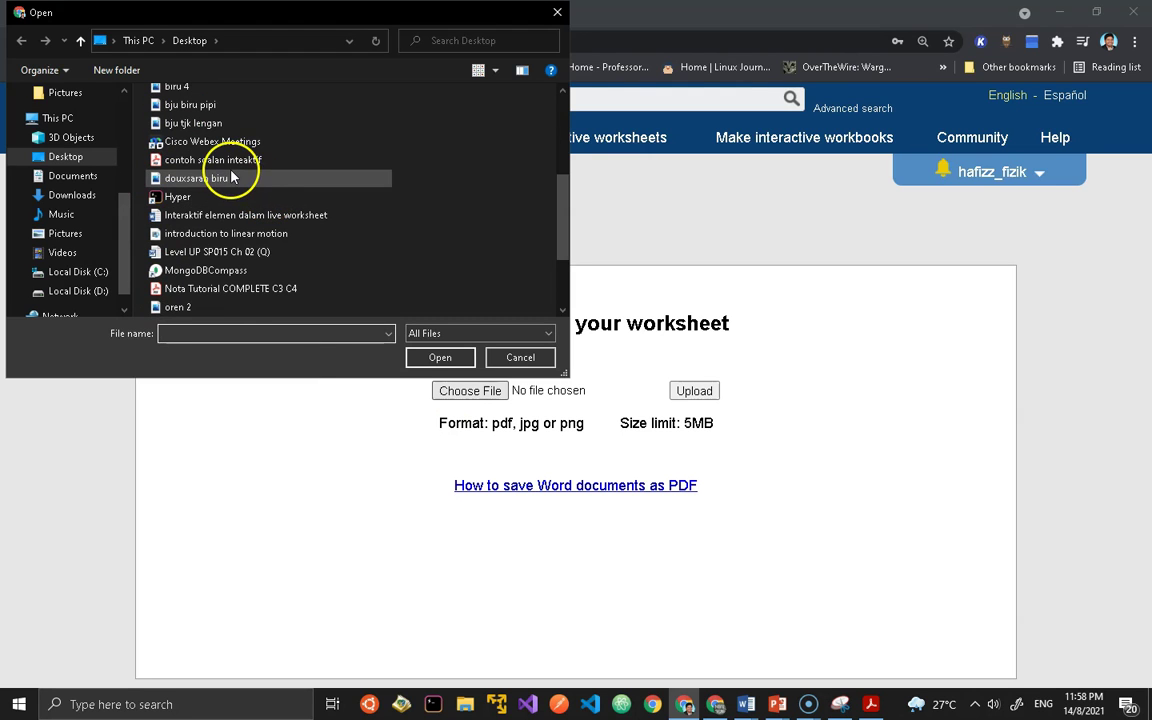
double_click(229, 160)
left_click(672, 391)
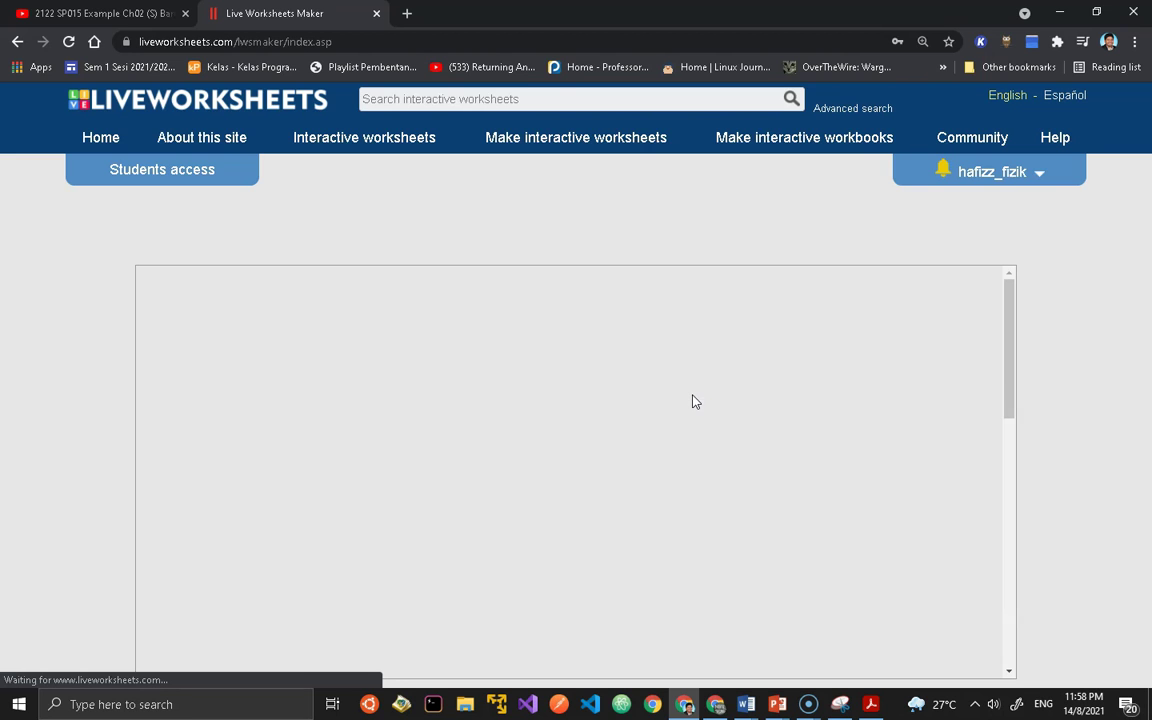
scroll(691, 394, "down", 15)
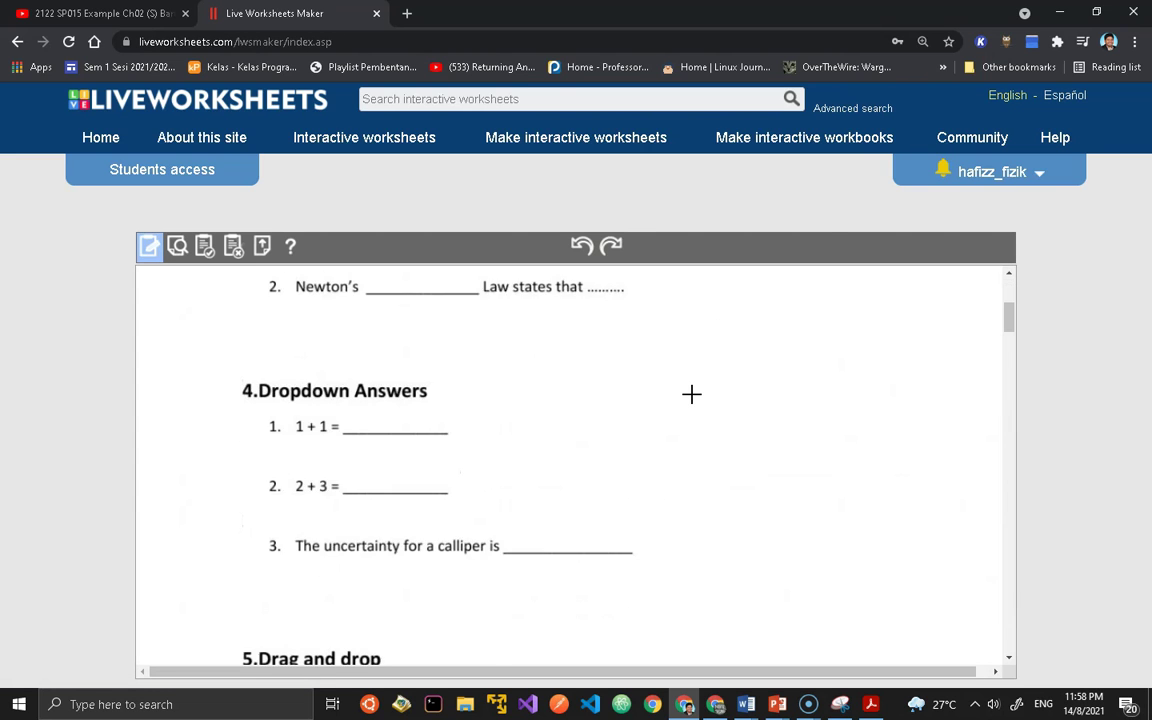
scroll(691, 394, "down", 15)
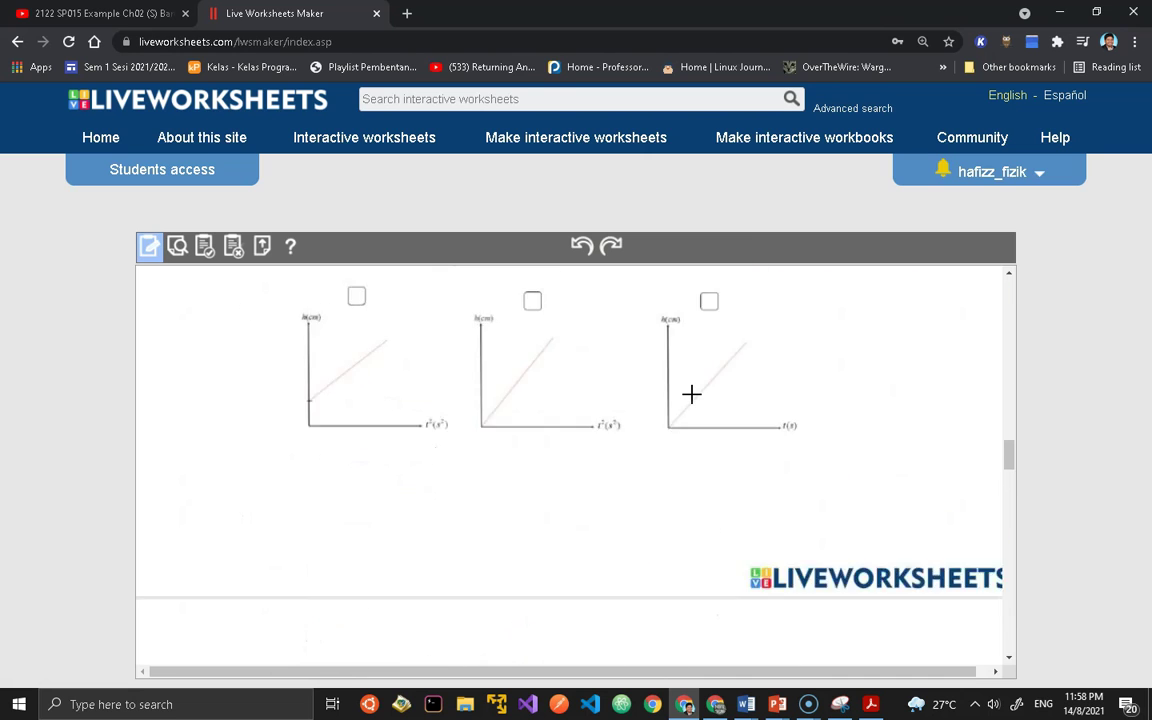
scroll(691, 394, "down", 15)
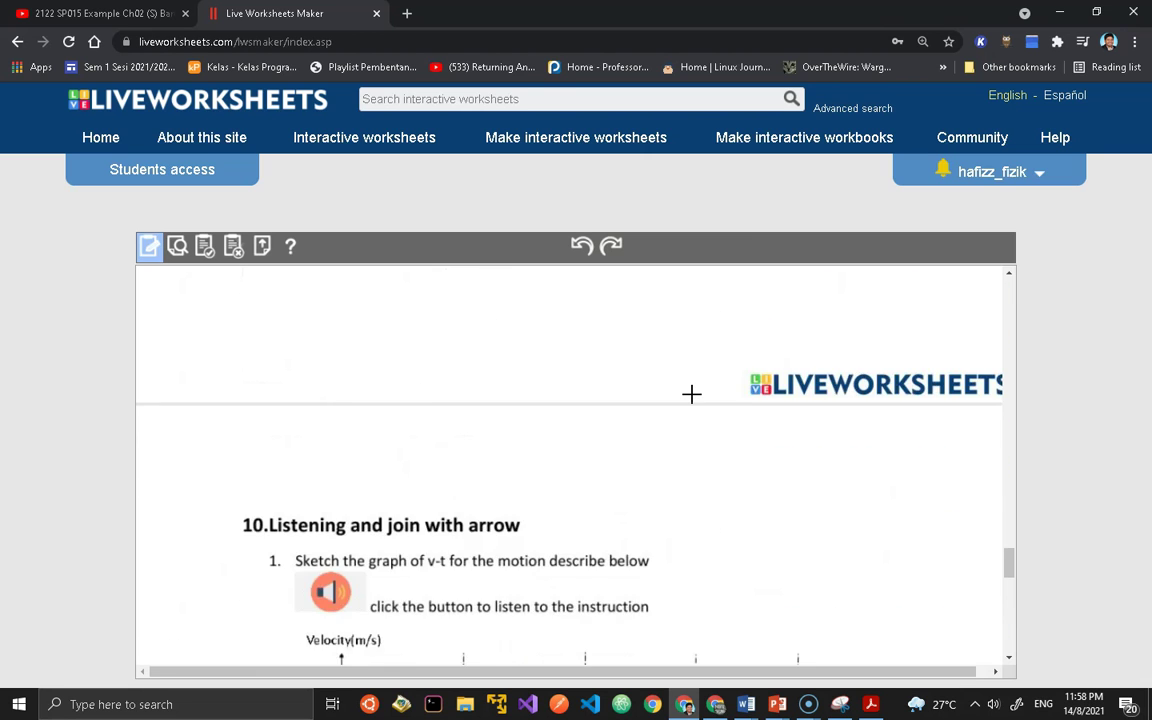
scroll(691, 394, "up", 20)
scroll(691, 394, "up", 10)
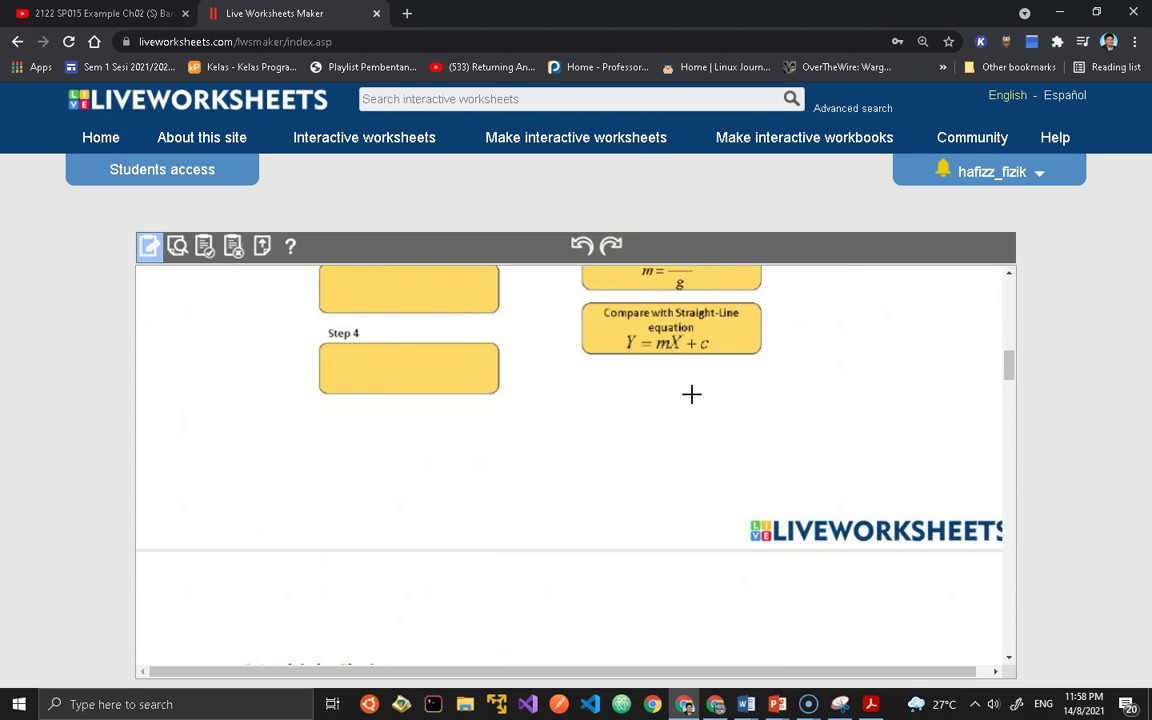
scroll(691, 394, "up", 6)
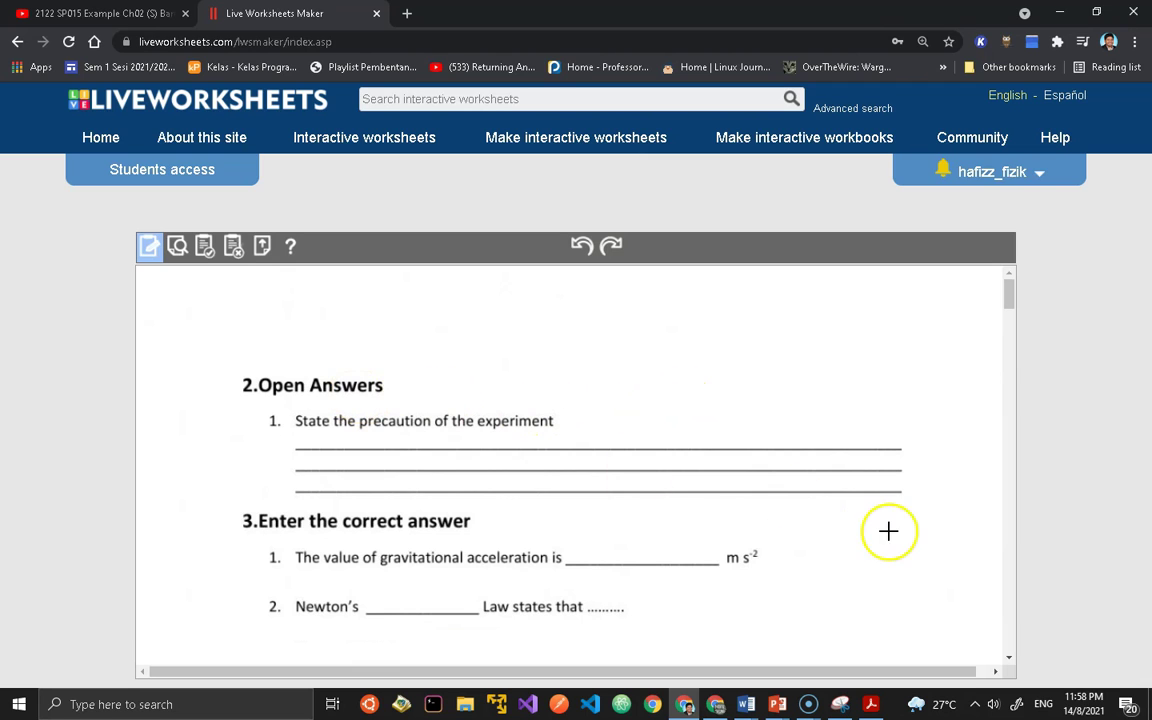
mouse_move(782, 694)
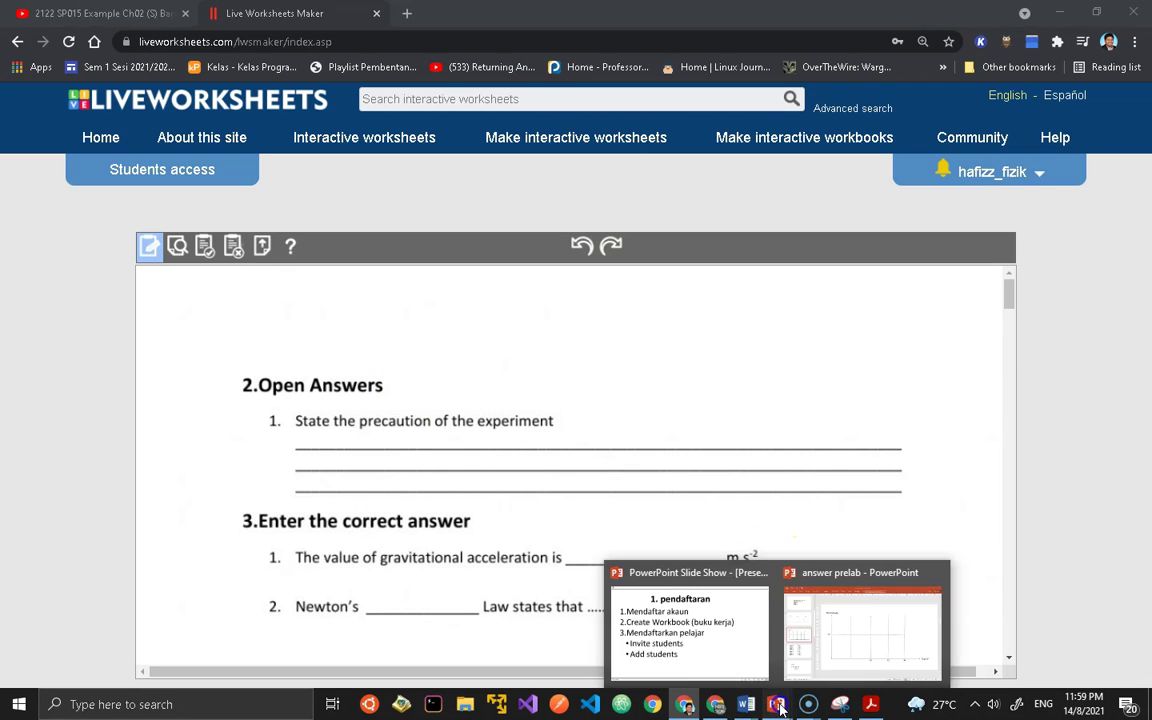
Advance the PowerPoint slide show to '2. Elemen interaktif', then return to the browser editor.
left_click(697, 651)
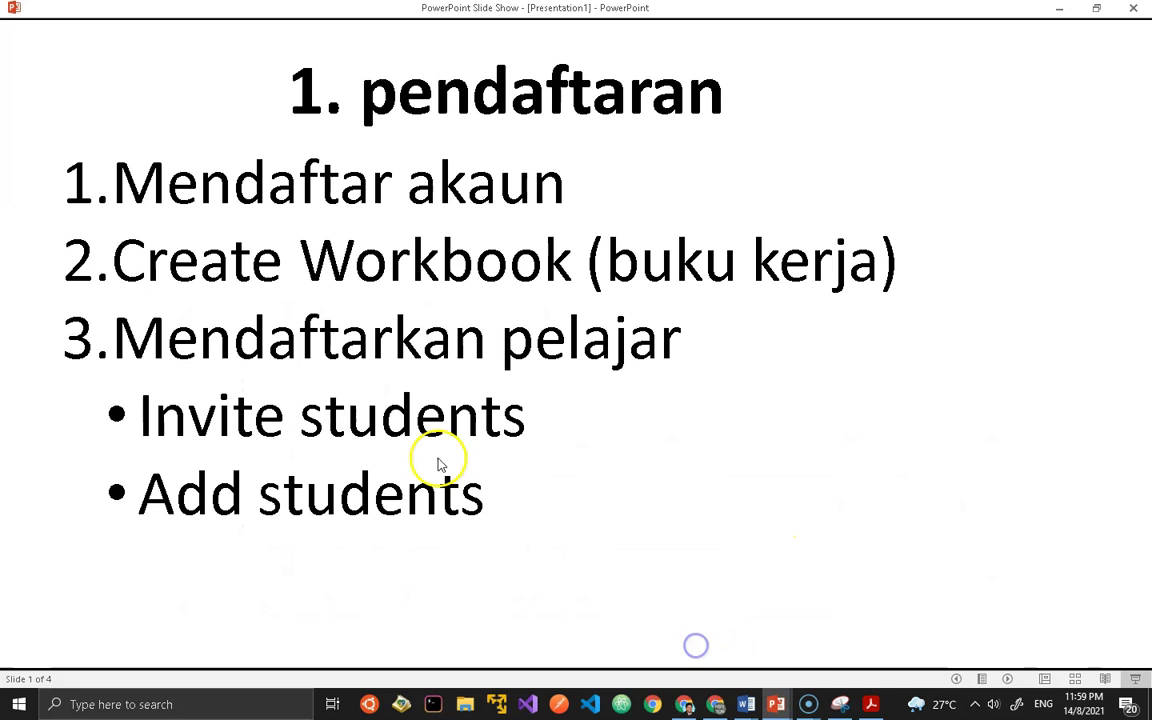
left_click(1004, 679)
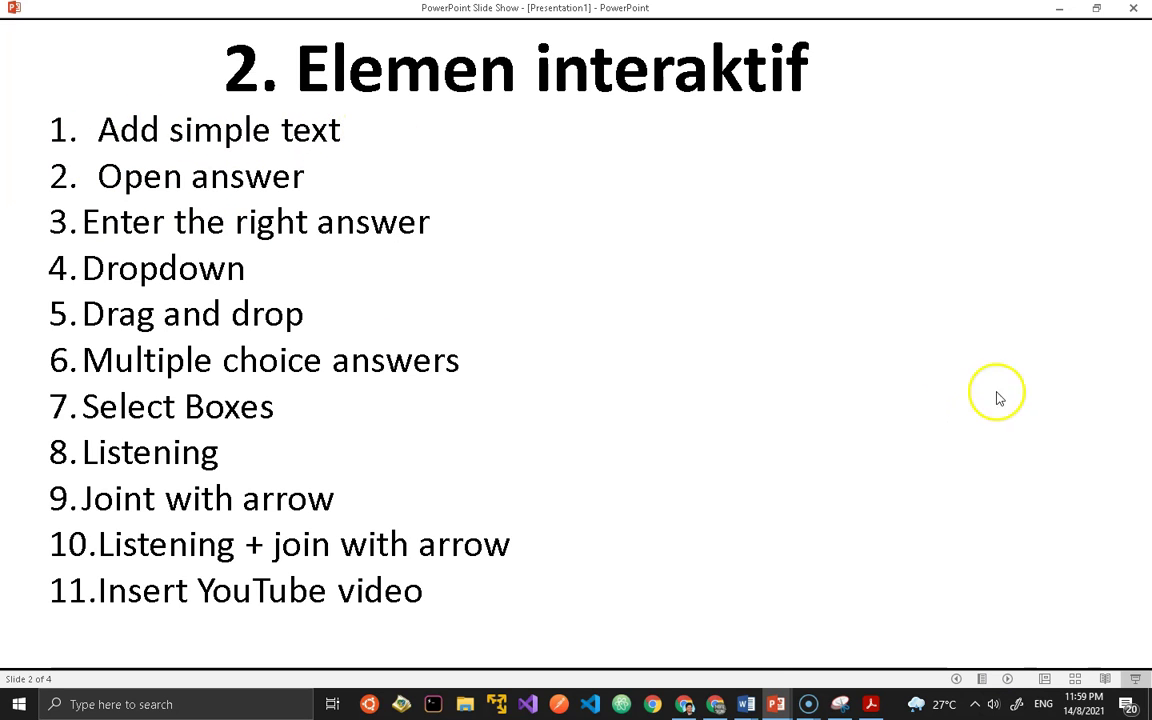
left_click(686, 705)
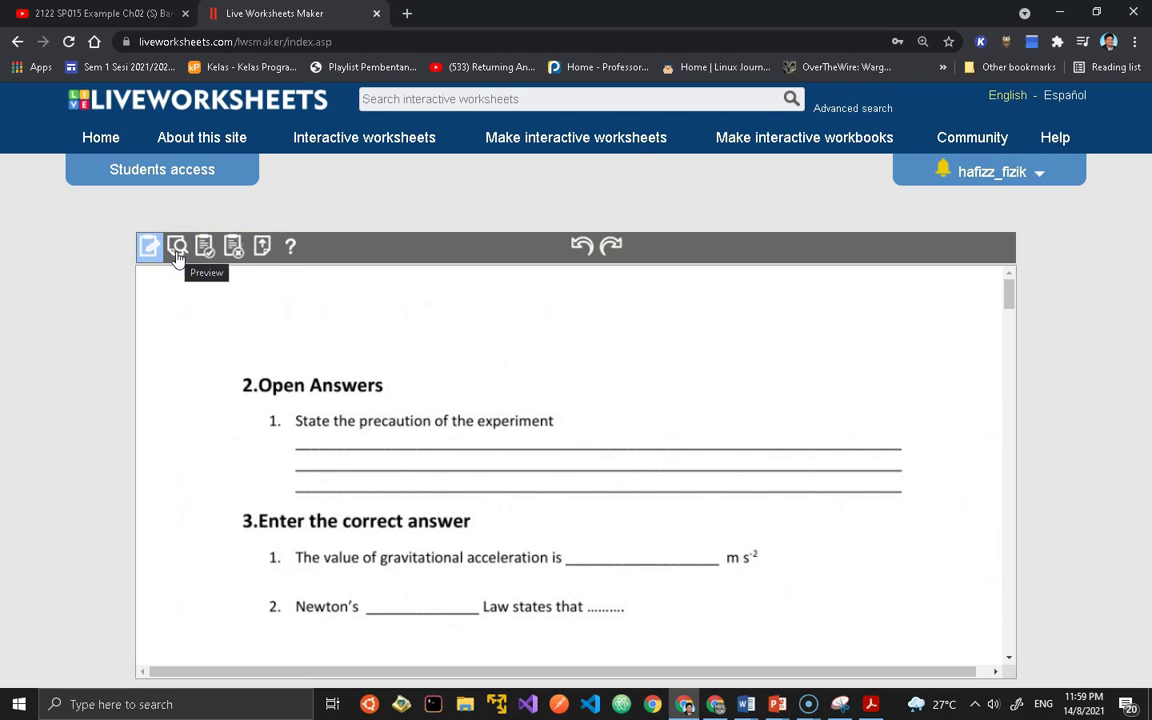
Draw two text boxes above the 2.Open Answers heading and shift the second one right.
left_click(223, 291)
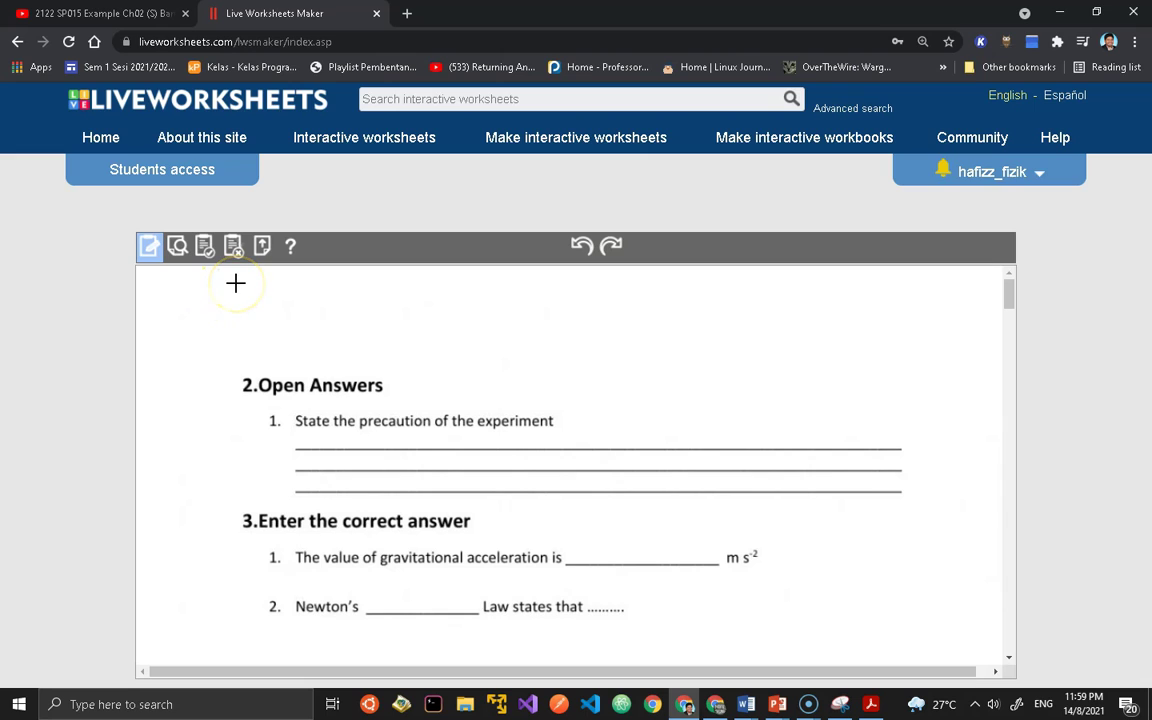
left_click_drag(237, 280, 383, 327)
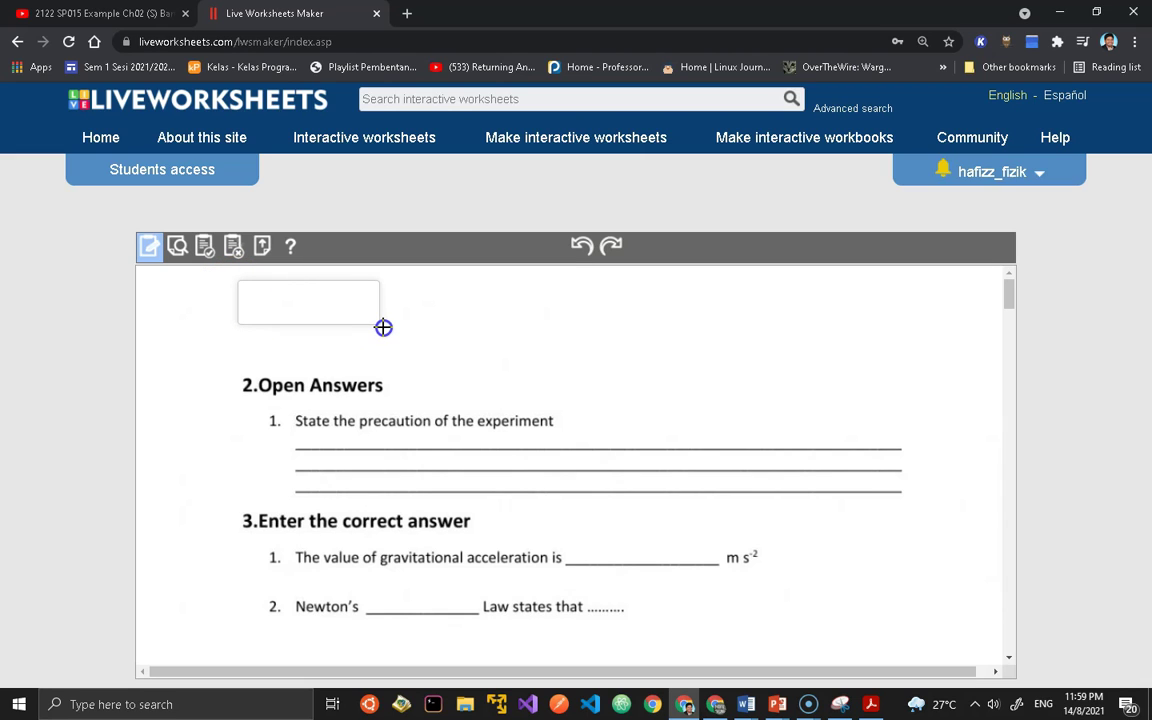
left_click(322, 310)
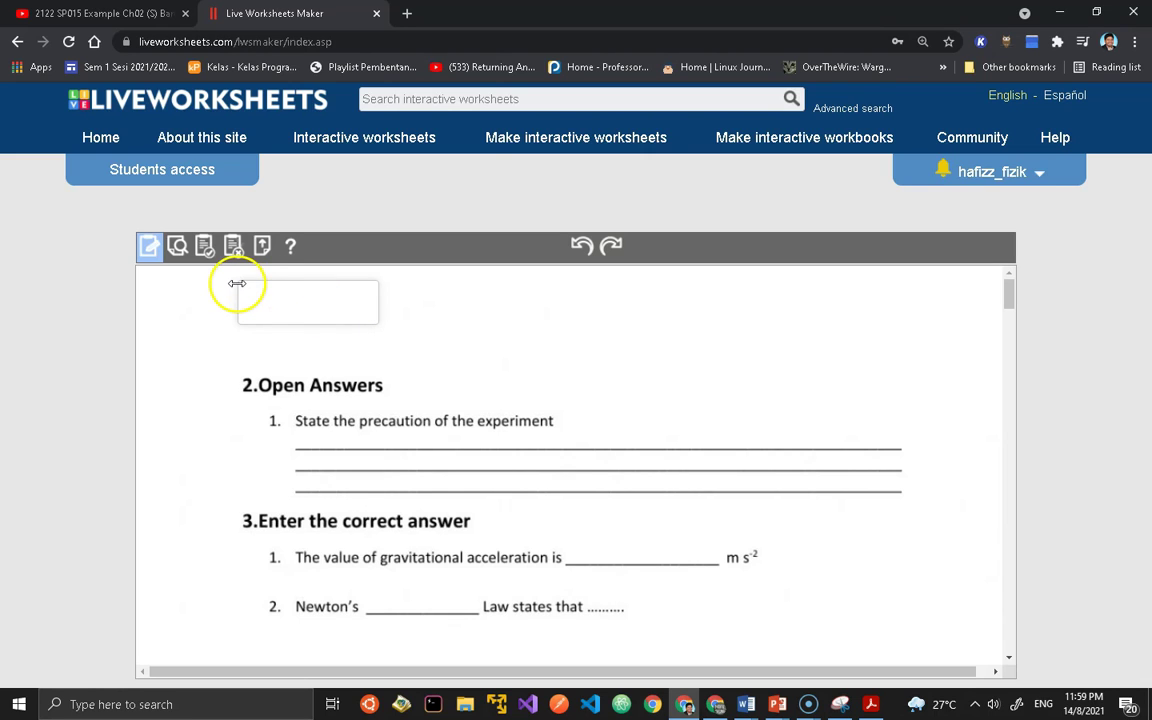
left_click_drag(401, 284, 548, 343)
left_click(460, 321)
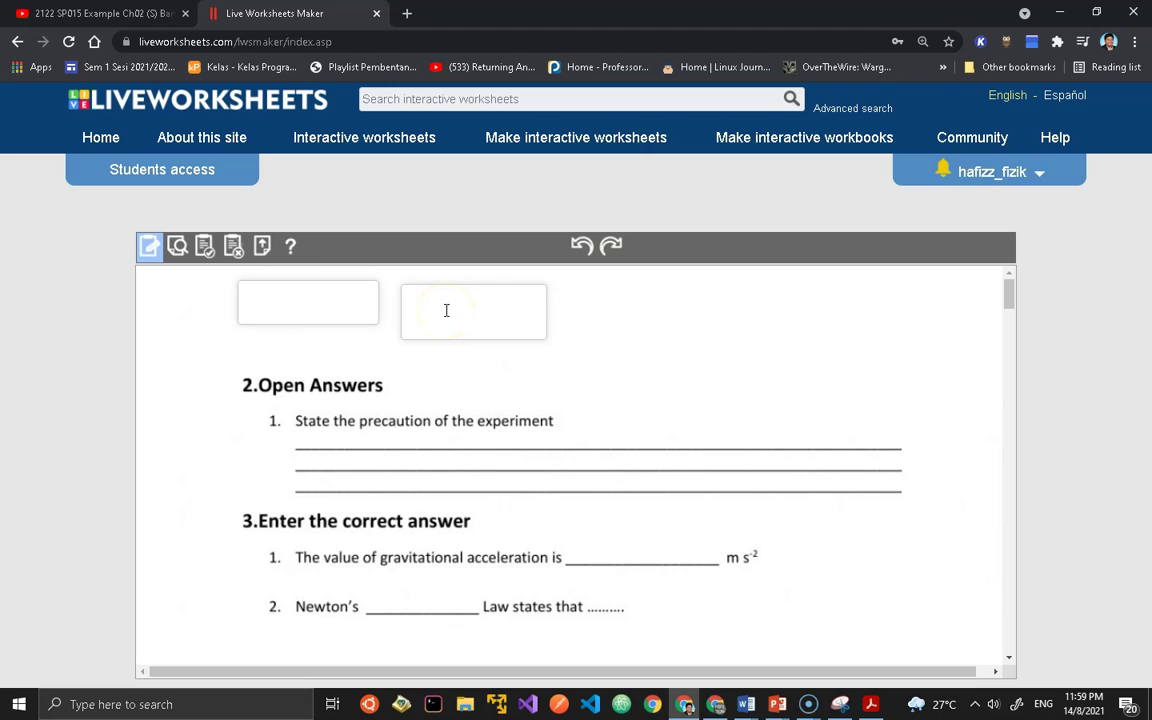
left_click(465, 309)
left_click_drag(471, 310, 506, 301)
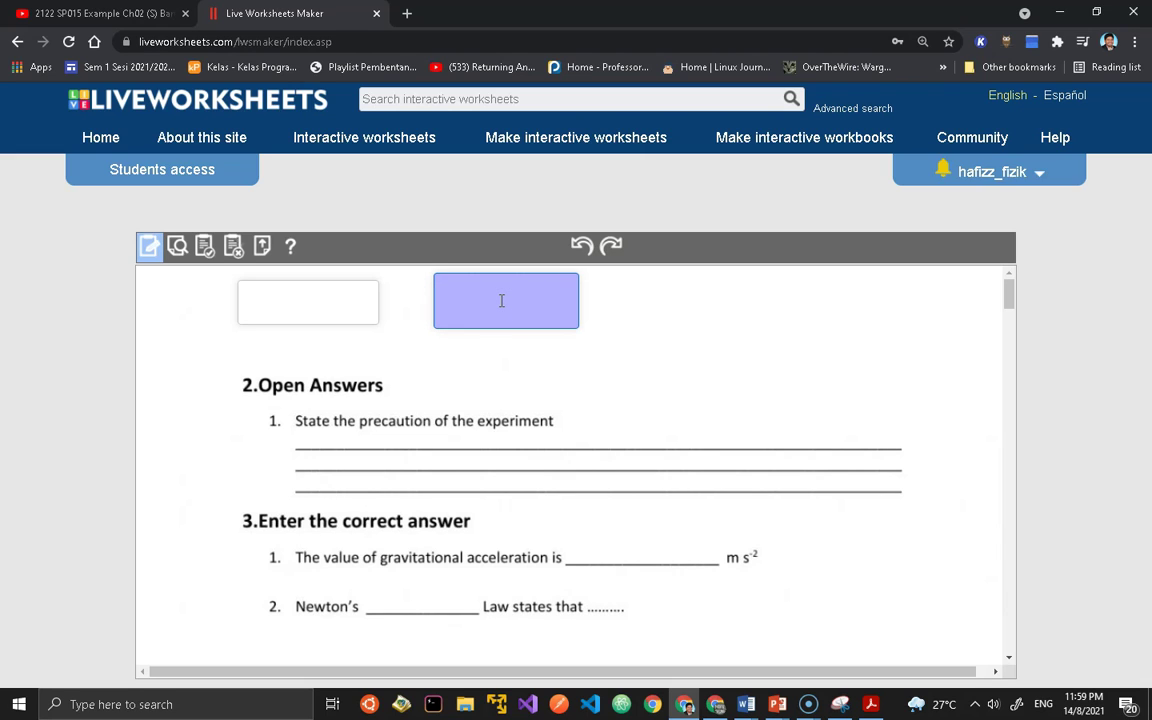
left_click(506, 303)
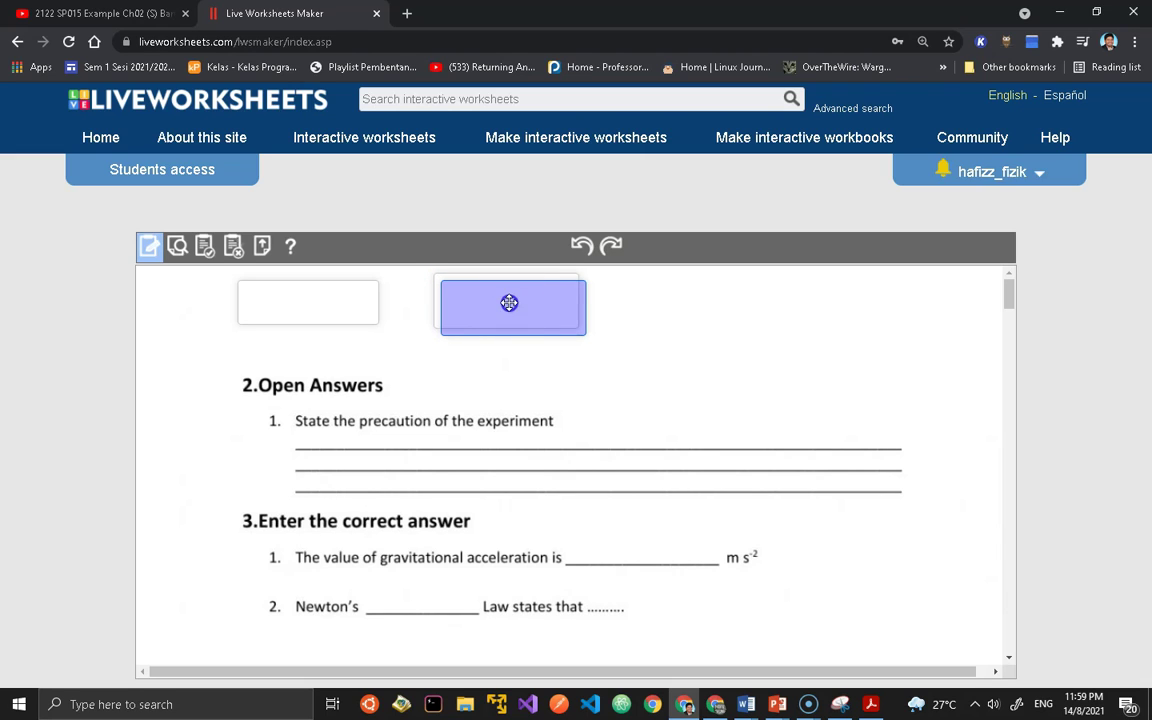
Delete the copied and middle boxes, keeping only the first text box.
left_click(674, 299)
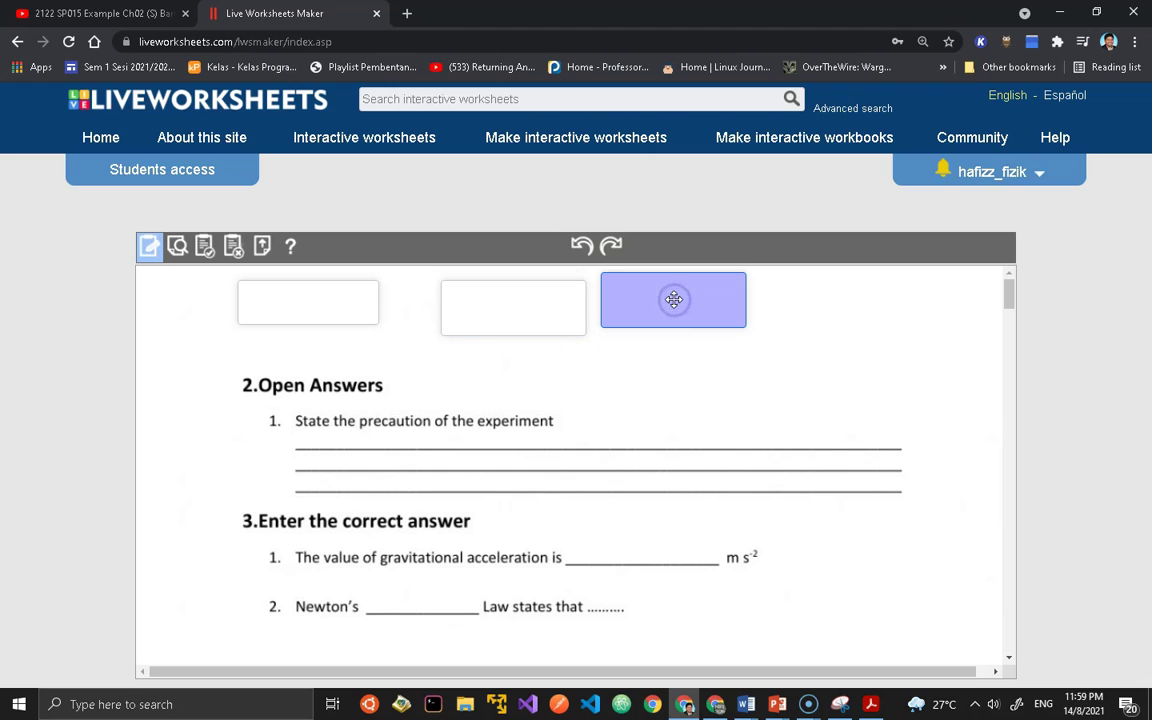
left_click(661, 345)
left_click(661, 298)
key("Delete")
left_click(541, 313)
key("Delete")
left_click(304, 305)
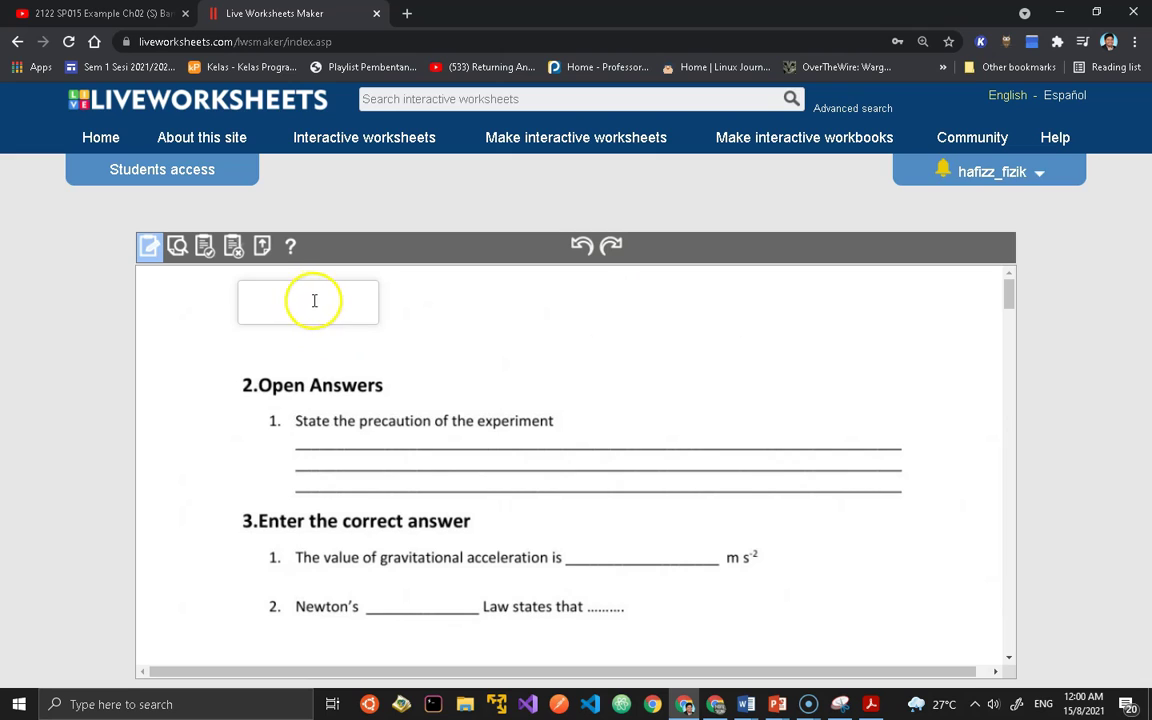
Enter 'print:Name' in the first box and preview it rendered as 'Name'.
left_click(314, 299)
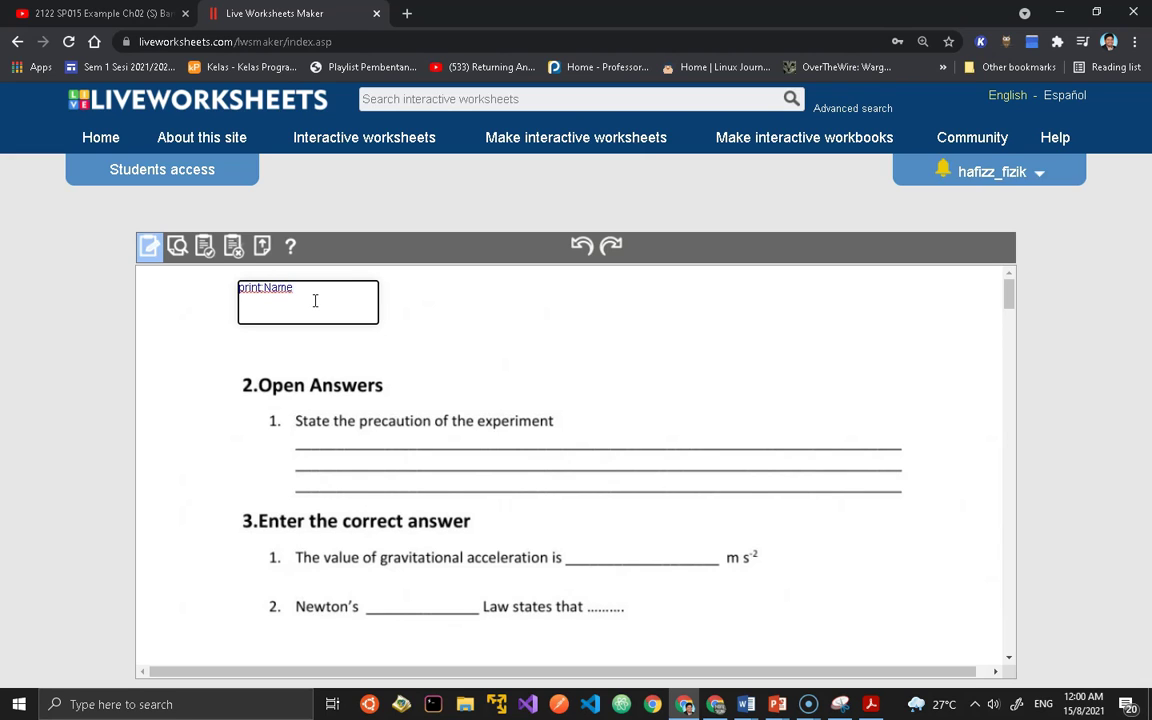
left_click(265, 290)
left_click(177, 248)
left_click(291, 342)
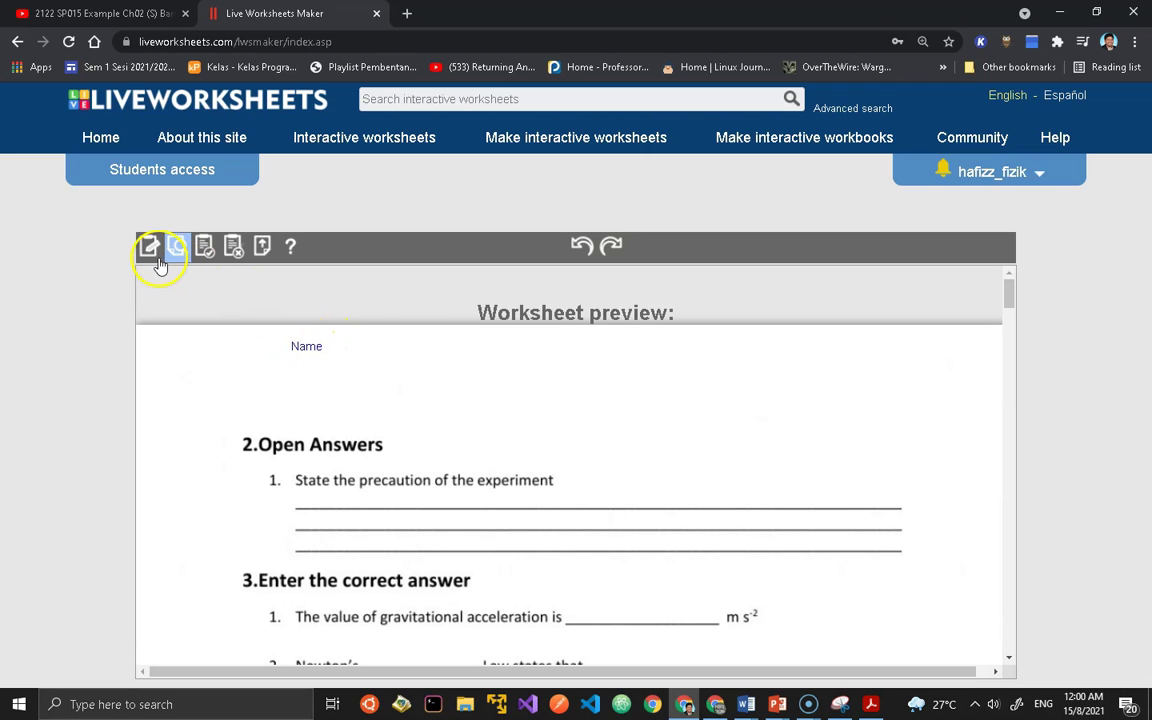
Set the Name box to Baloo Paaji font, 40 px size and black text.
left_click(306, 347)
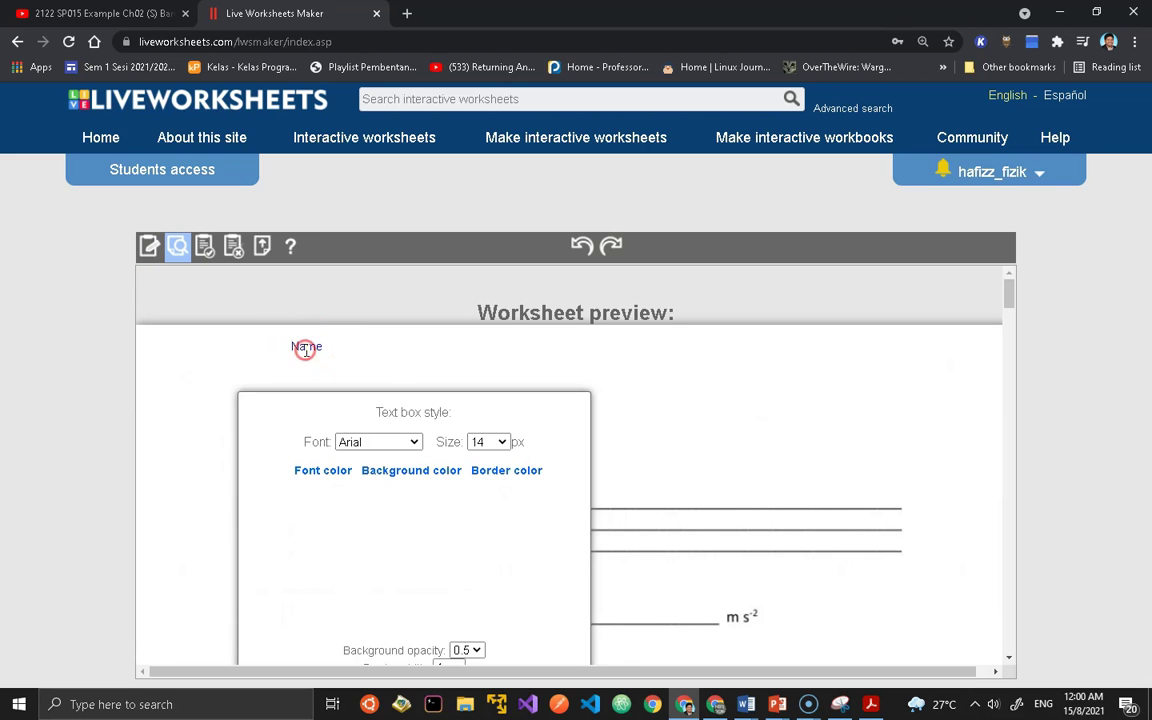
left_click(405, 445)
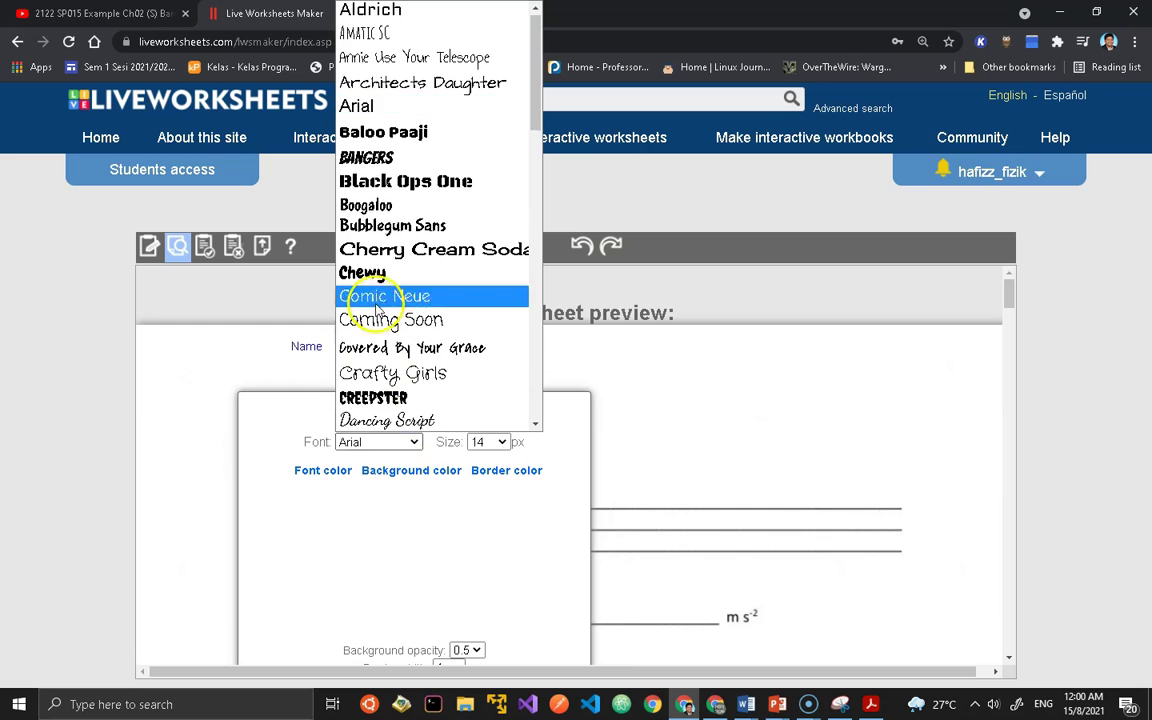
left_click(391, 134)
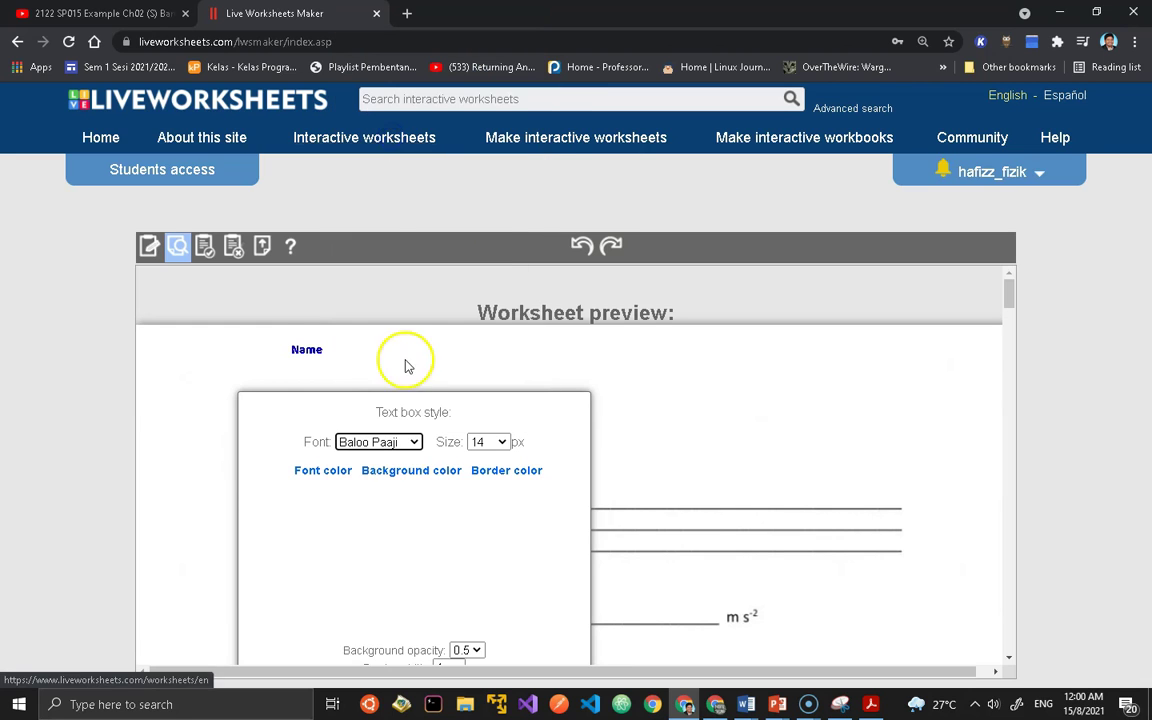
left_click(492, 442)
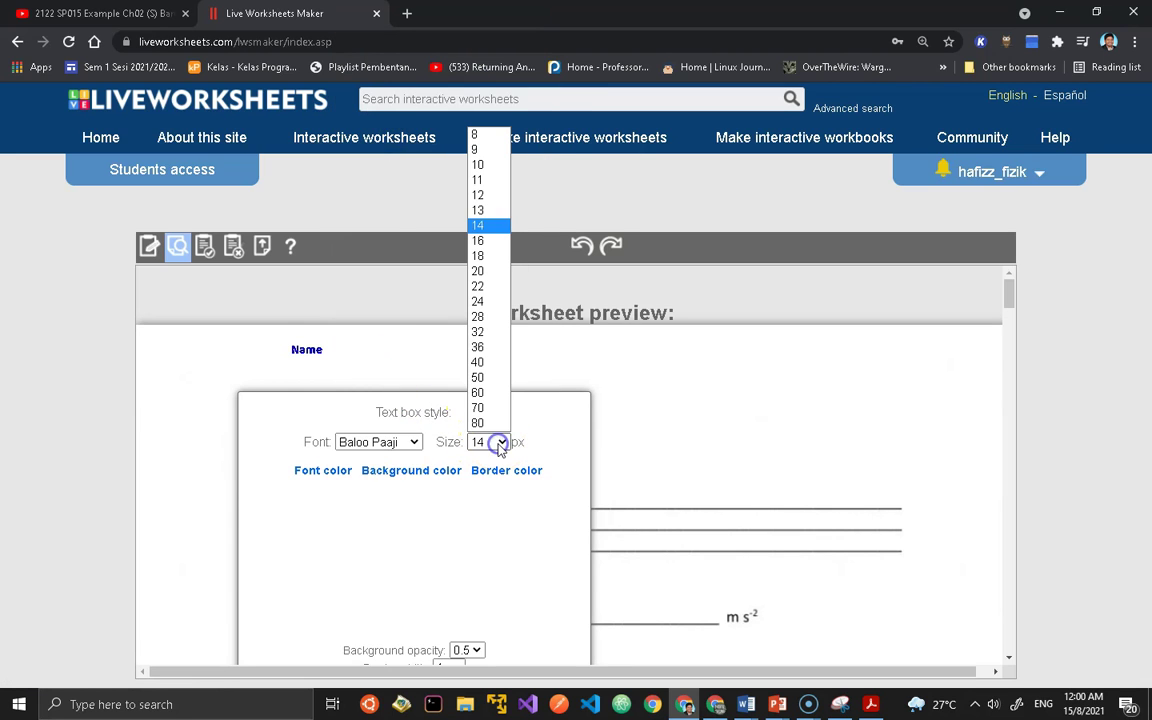
left_click(491, 364)
scroll(509, 411, "down", 4)
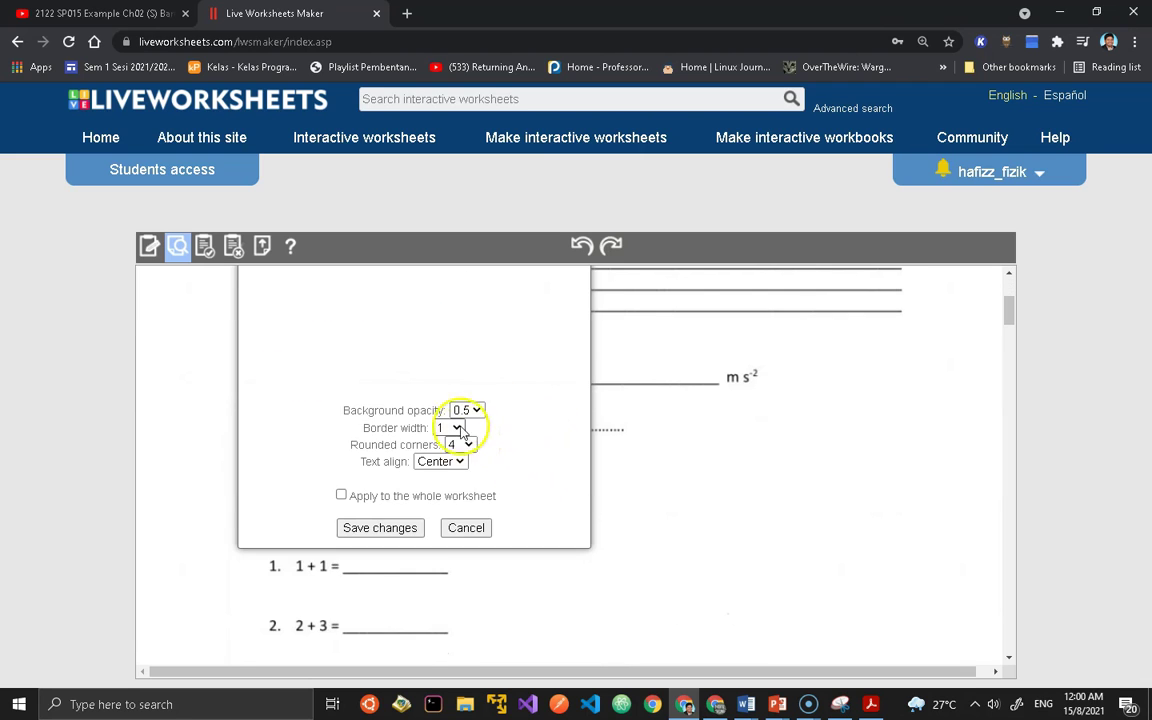
scroll(352, 429, "up", 4)
left_click(320, 472)
left_click(260, 497)
scroll(463, 478, "down", 4)
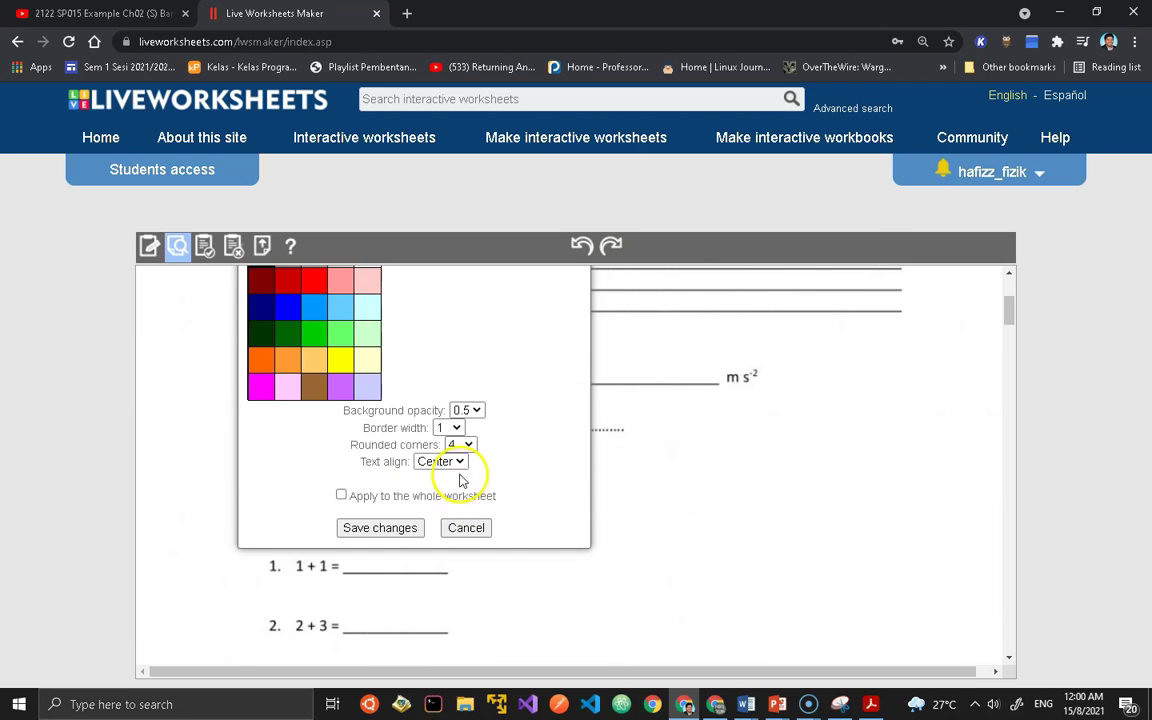
Apply the style to the whole worksheet with a lavender background and save it.
left_click(341, 495)
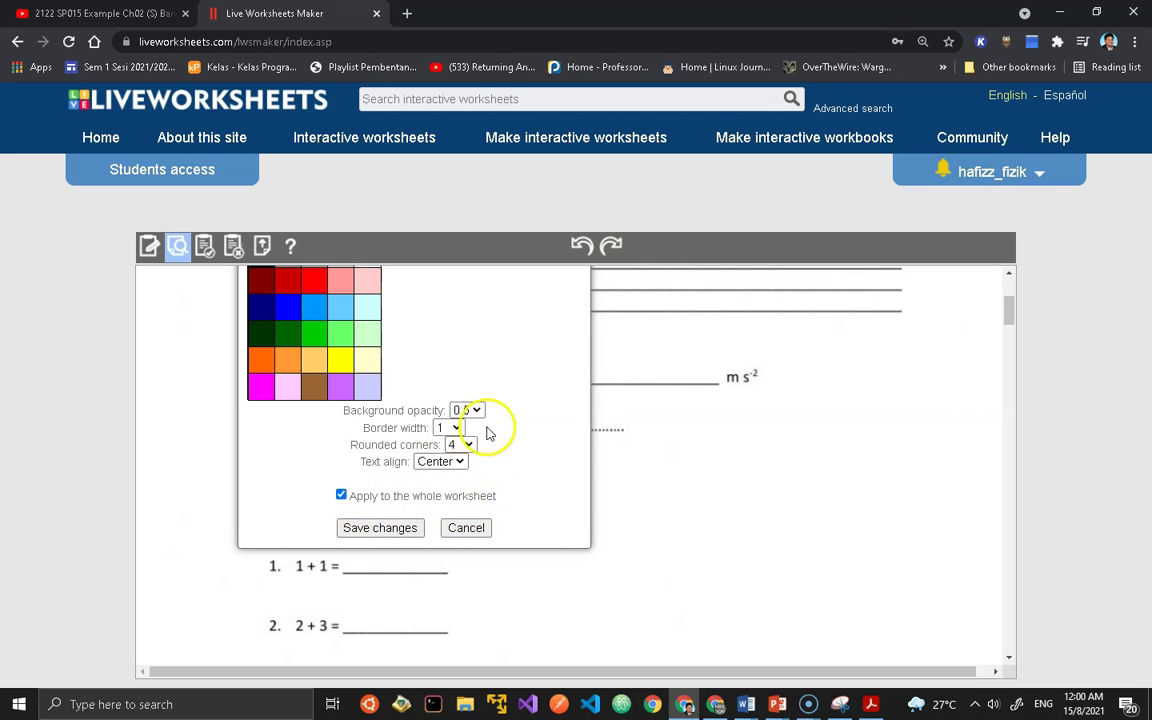
scroll(489, 432, "up", 1)
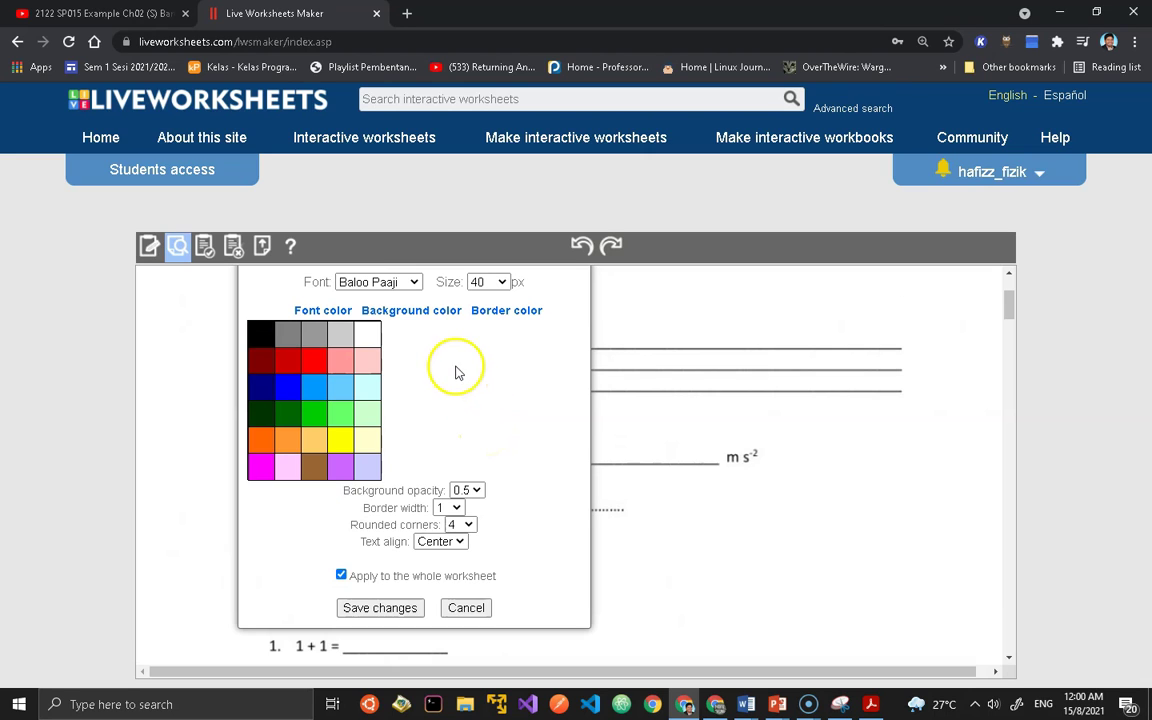
left_click(416, 314)
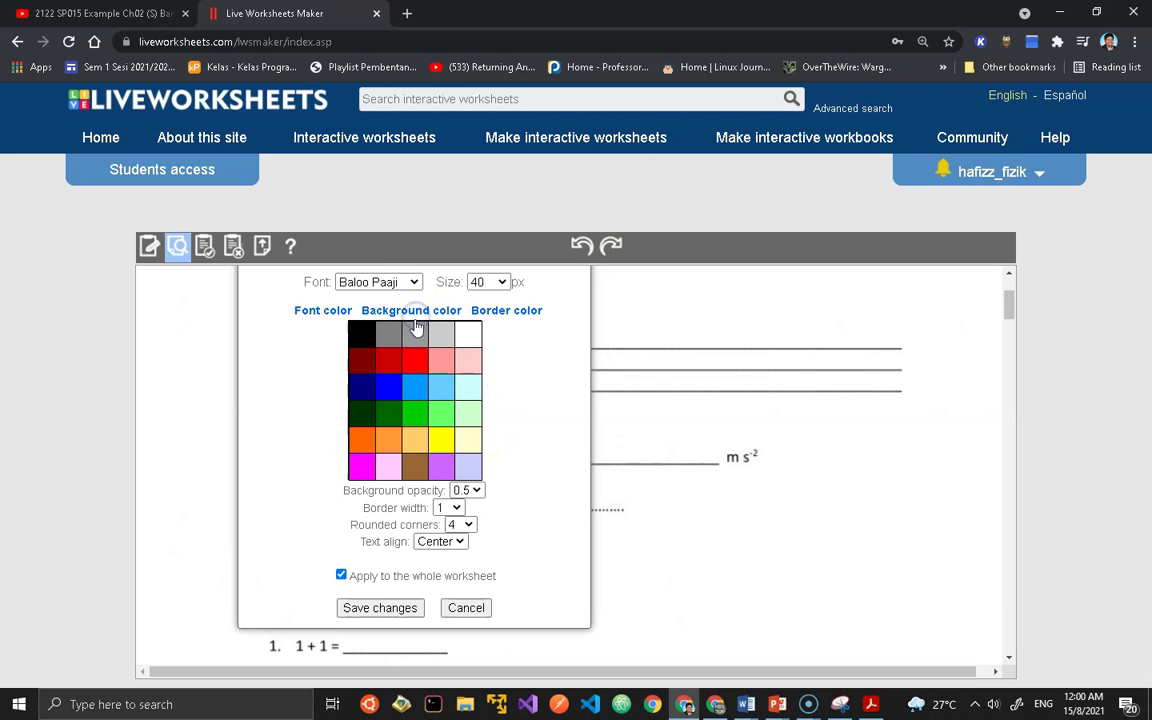
left_click(474, 467)
left_click(386, 606)
scroll(281, 340, "up", 2)
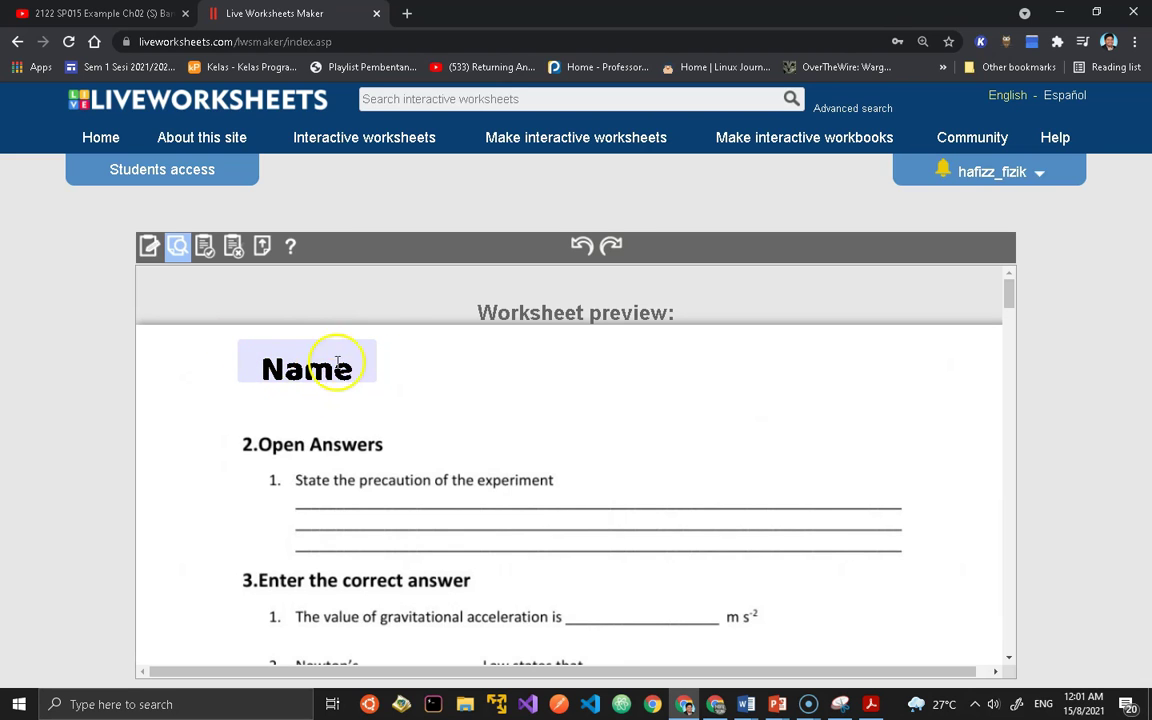
In edit mode, draw a wide answer box to the right of the Name label.
left_click(148, 247)
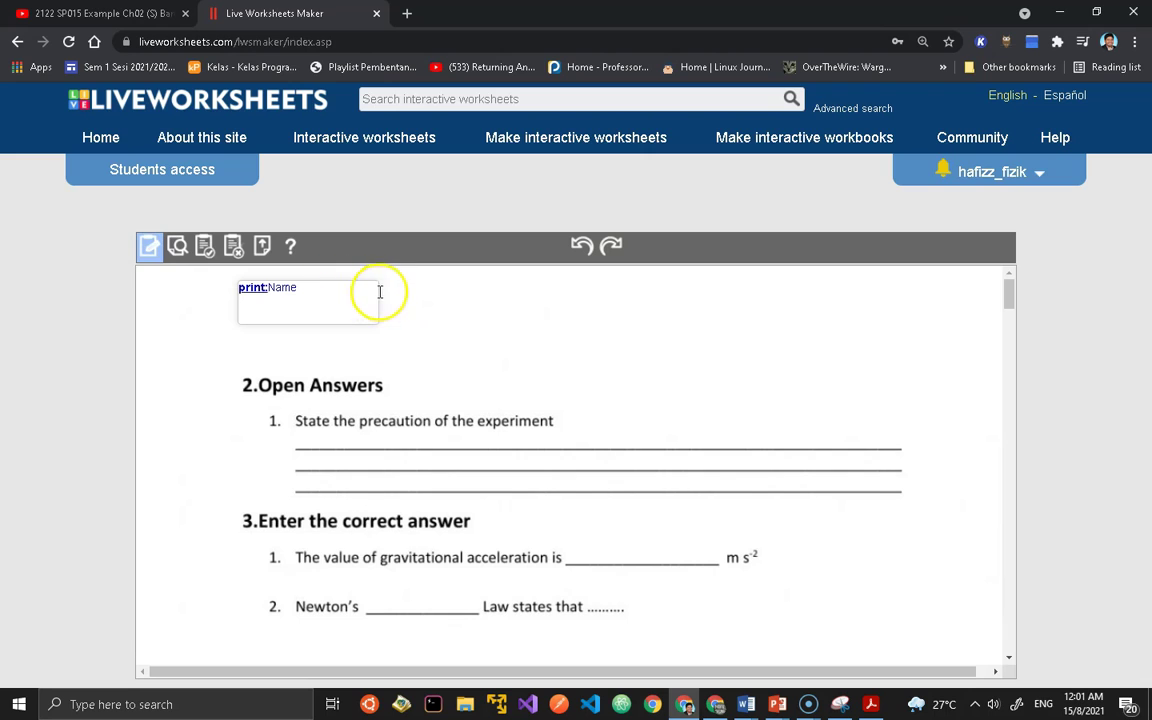
mouse_move(406, 321)
left_mouse_down()
mouse_move(620, 342)
mouse_move(851, 329)
left_mouse_up()
left_click(204, 246)
Preview the worksheet and type 'pelajar 1 bin pelajar 2' into the new box.
left_click(177, 247)
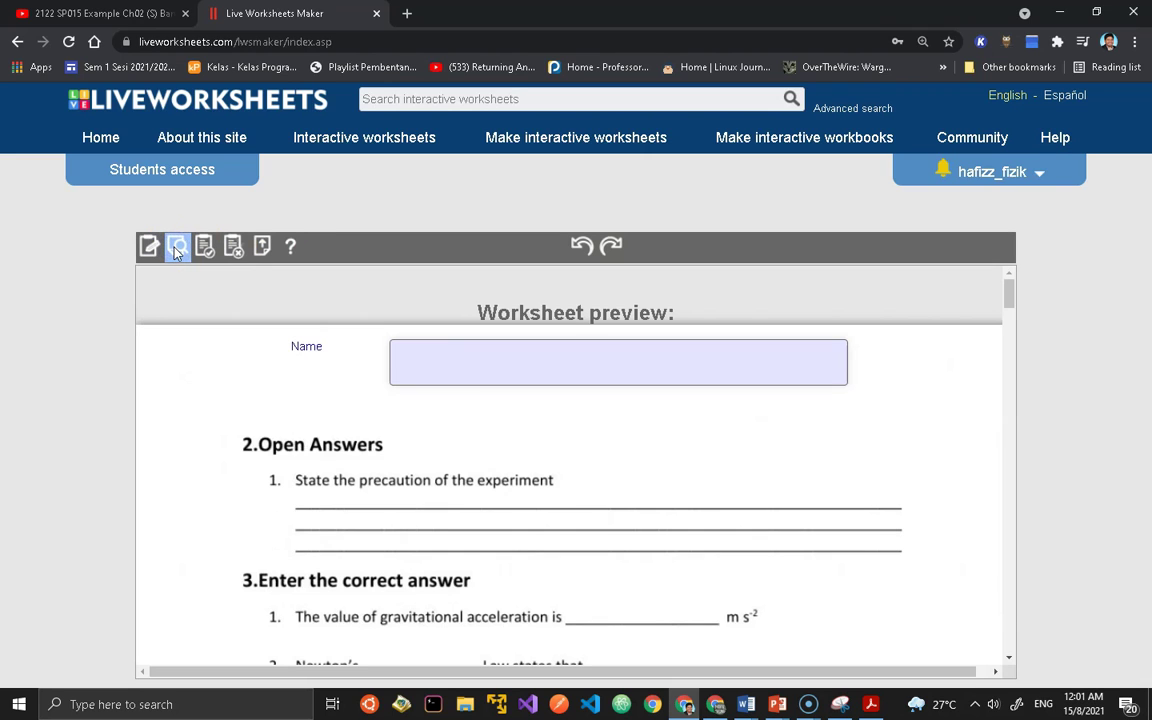
left_click(435, 371)
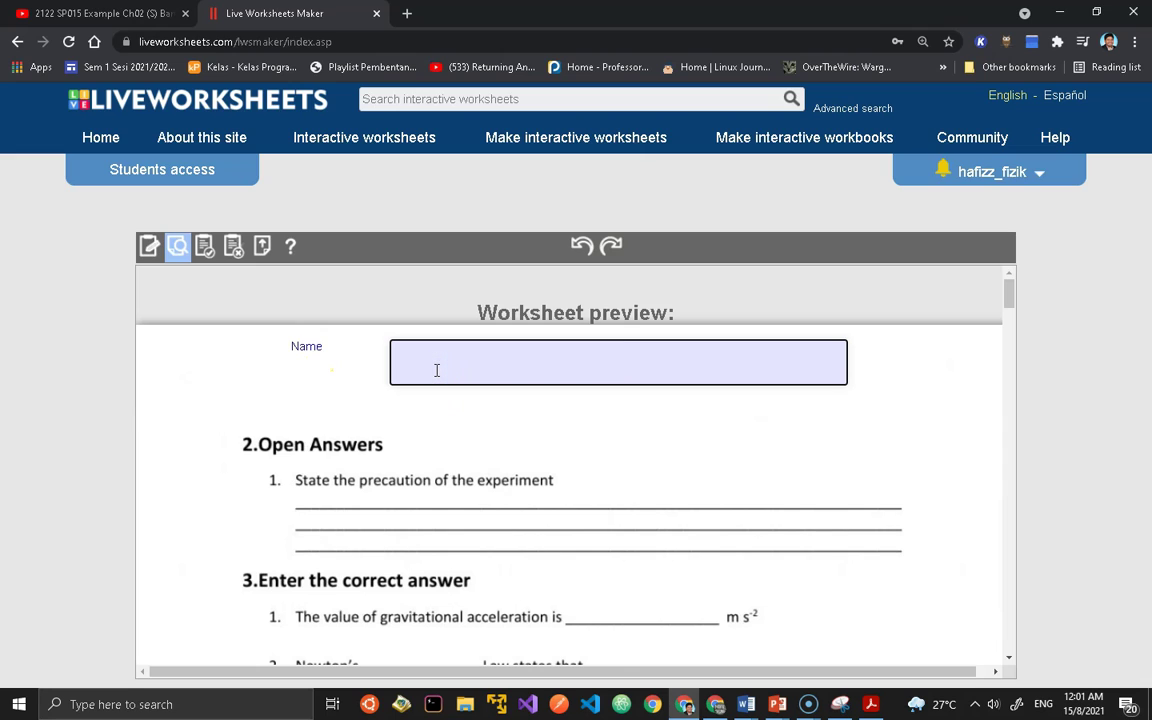
type("pela")
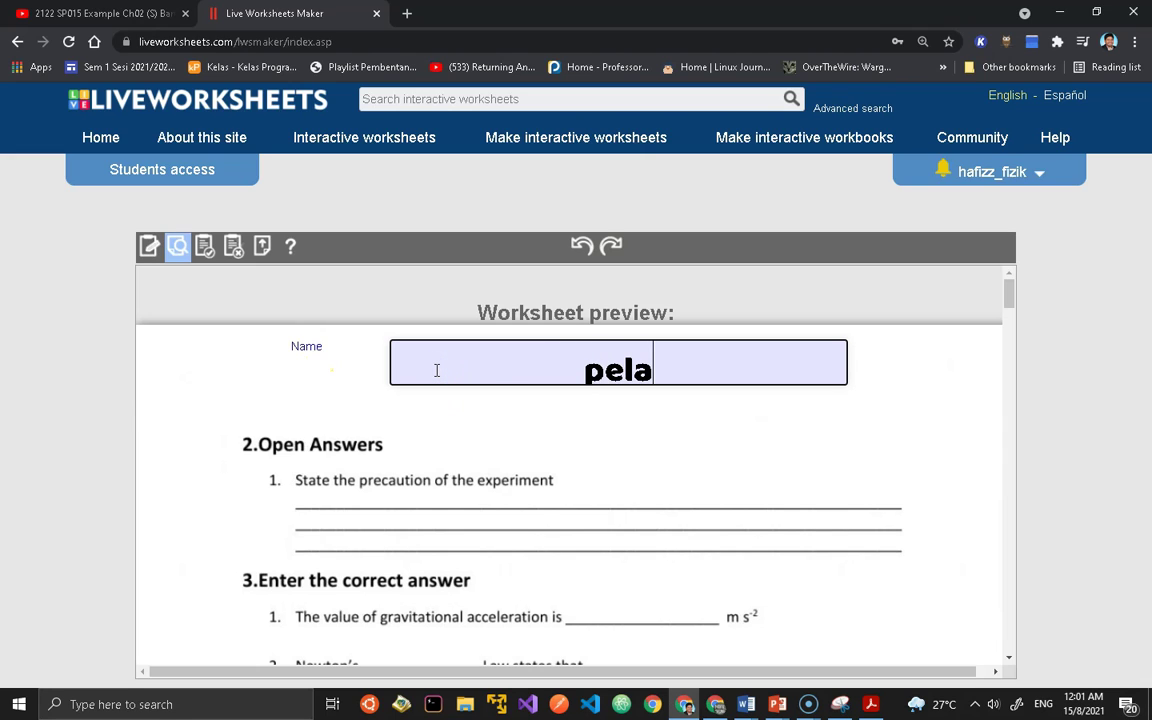
type("jar 1 bi")
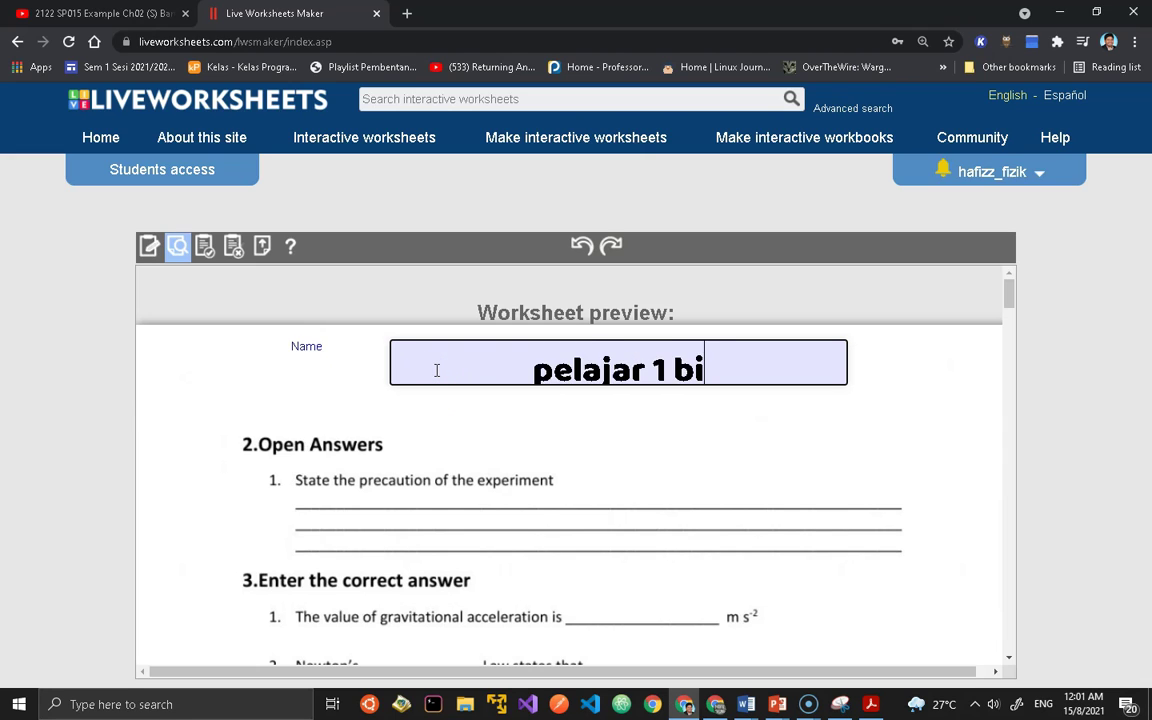
type("n pelajar")
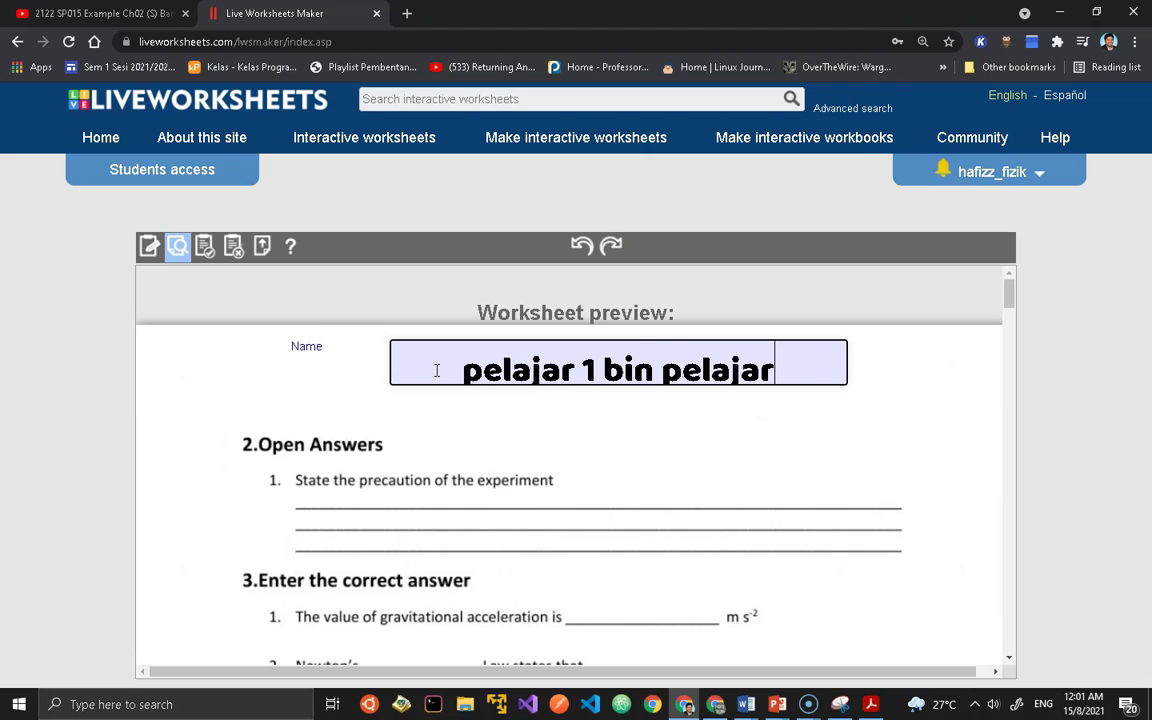
type(" 2")
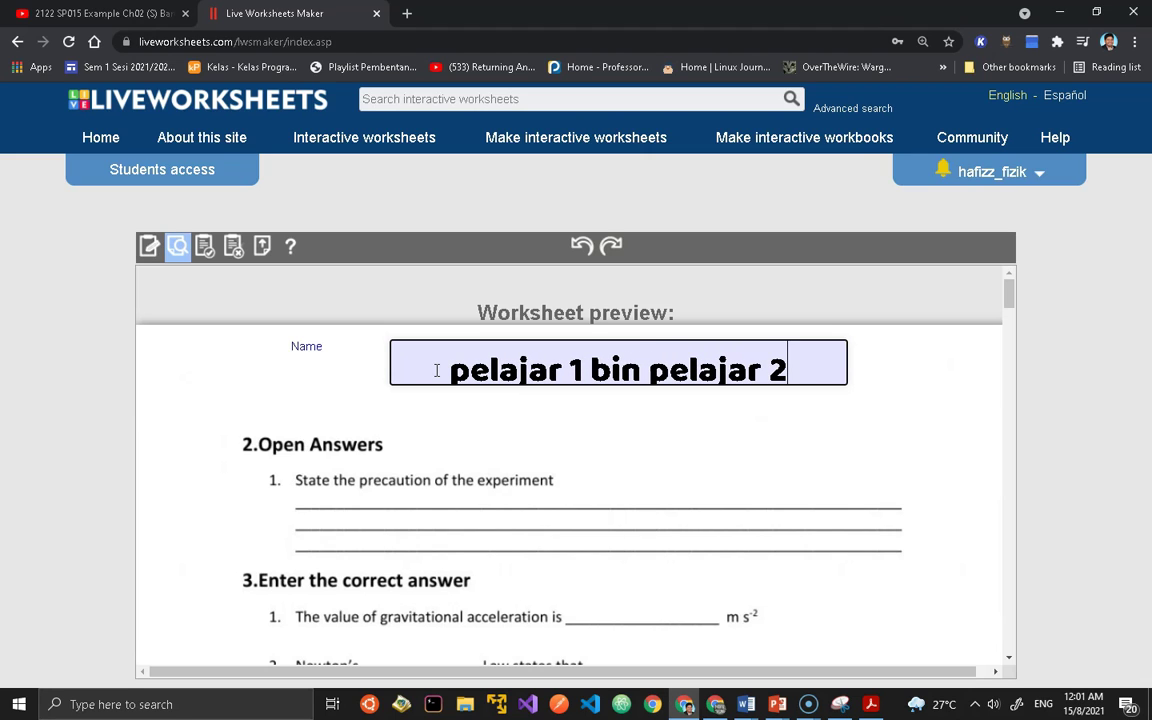
left_click(311, 350)
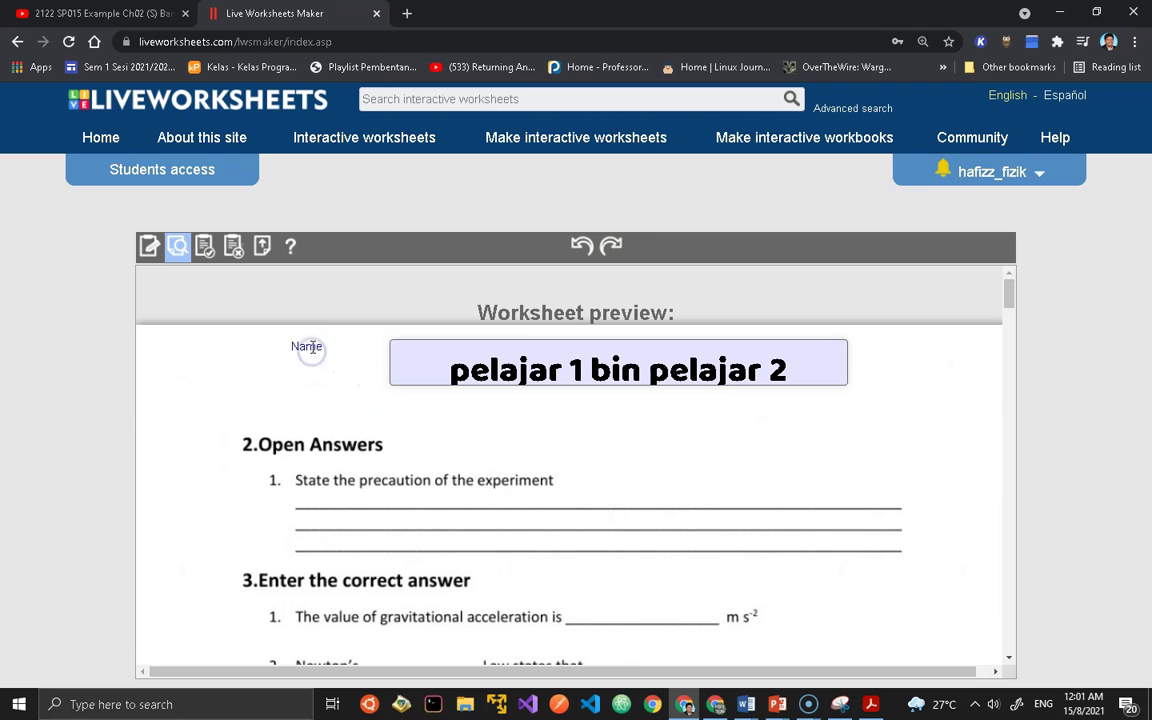
Give the Name label the Baloo Paaji font at 40 px.
left_click(303, 350)
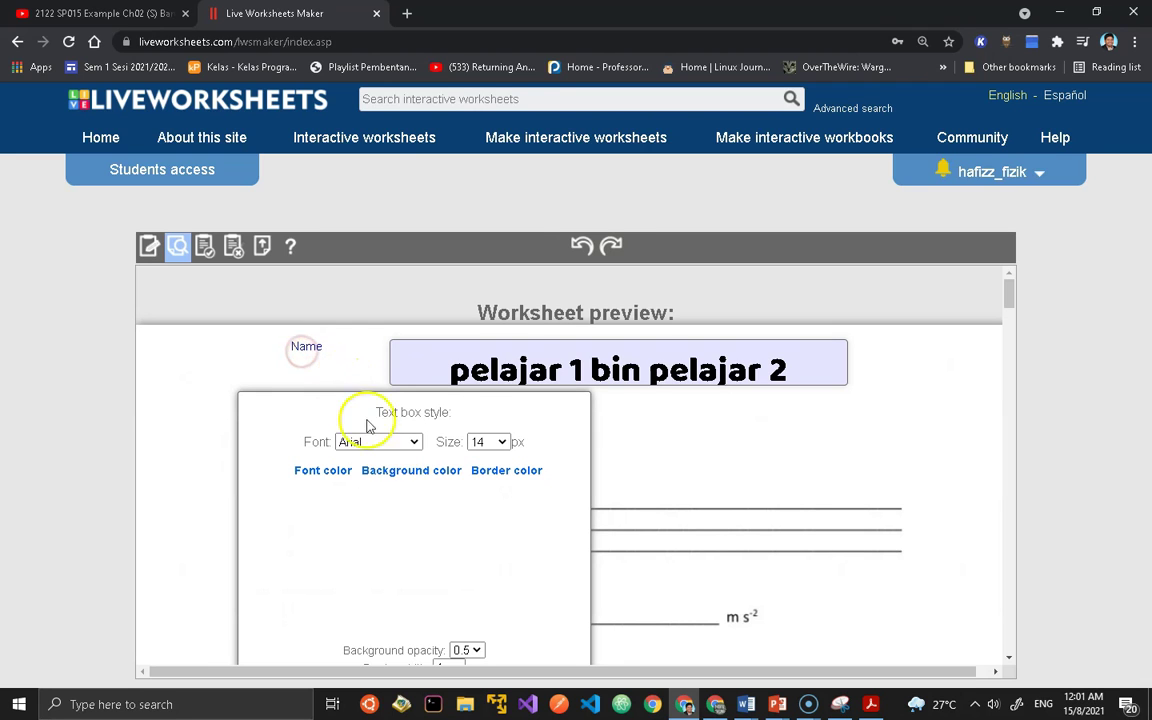
left_click(411, 443)
scroll(404, 249, "down", 1)
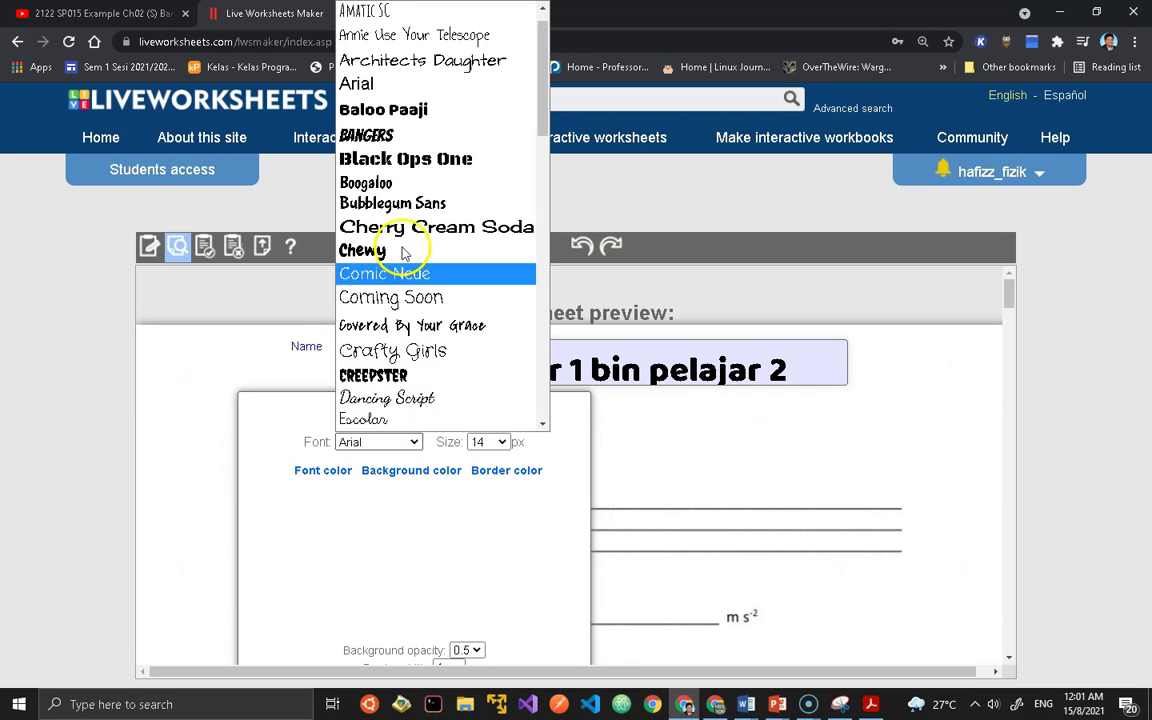
left_click(417, 111)
left_click(500, 444)
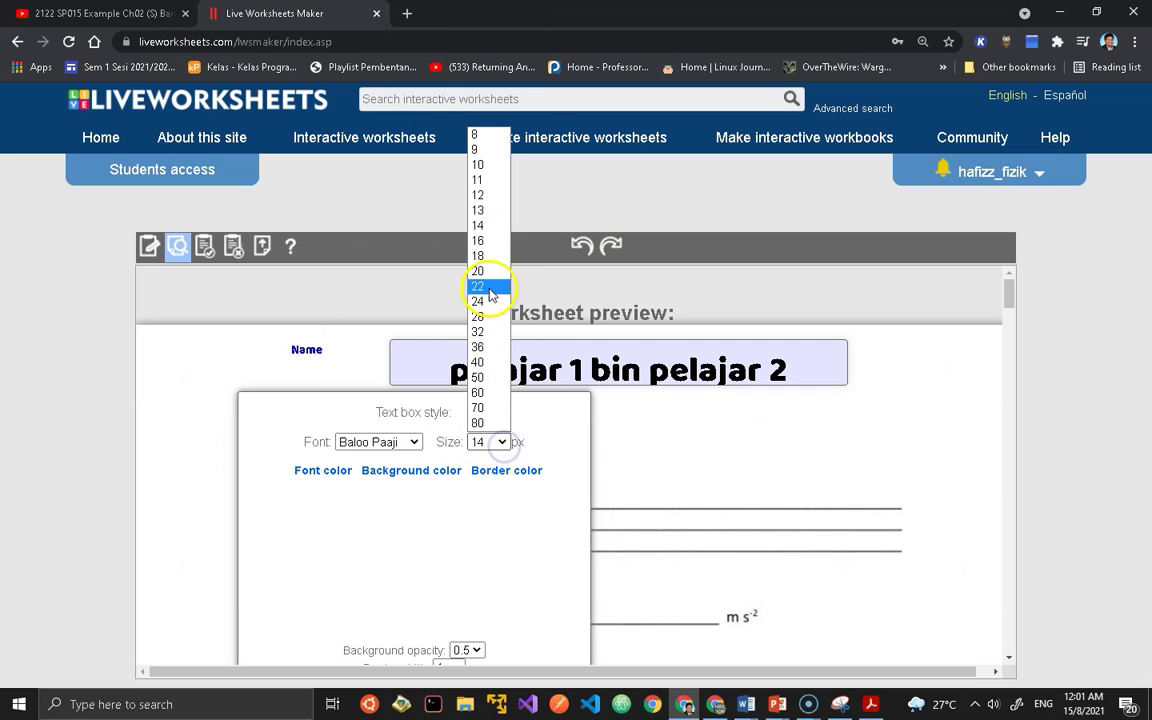
left_click(490, 365)
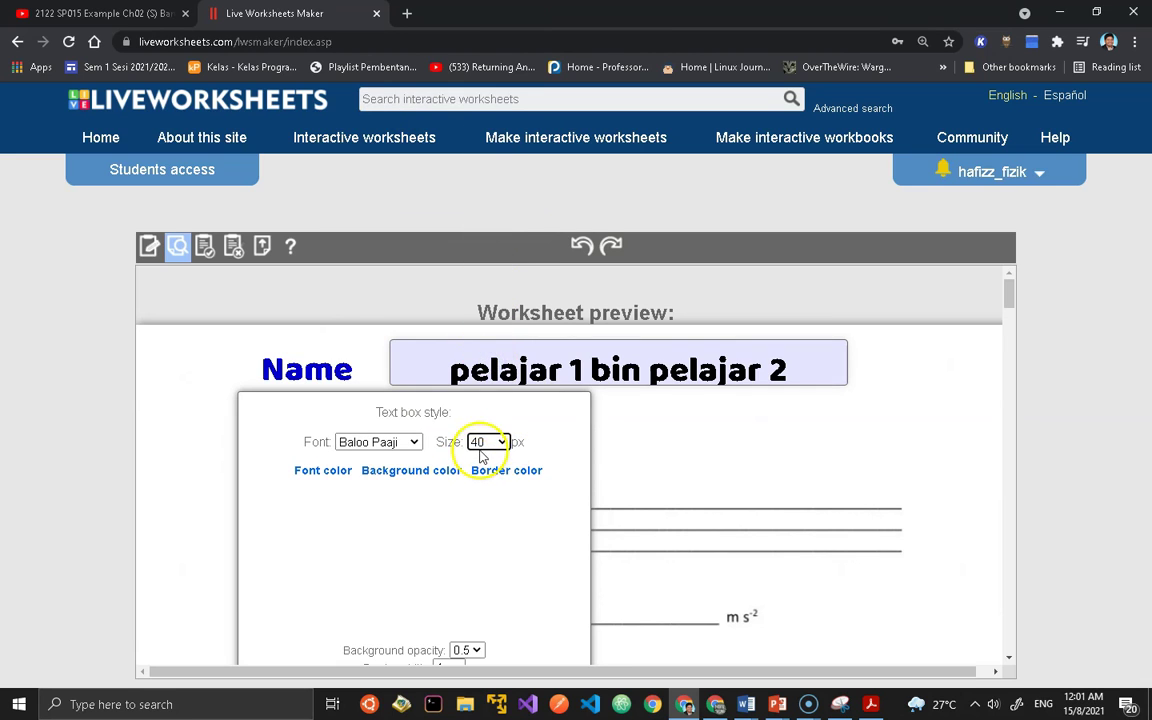
Apply it worksheet-wide with lavender background and black text, save, and return to editing.
scroll(486, 480, "down", 2)
left_click(341, 575)
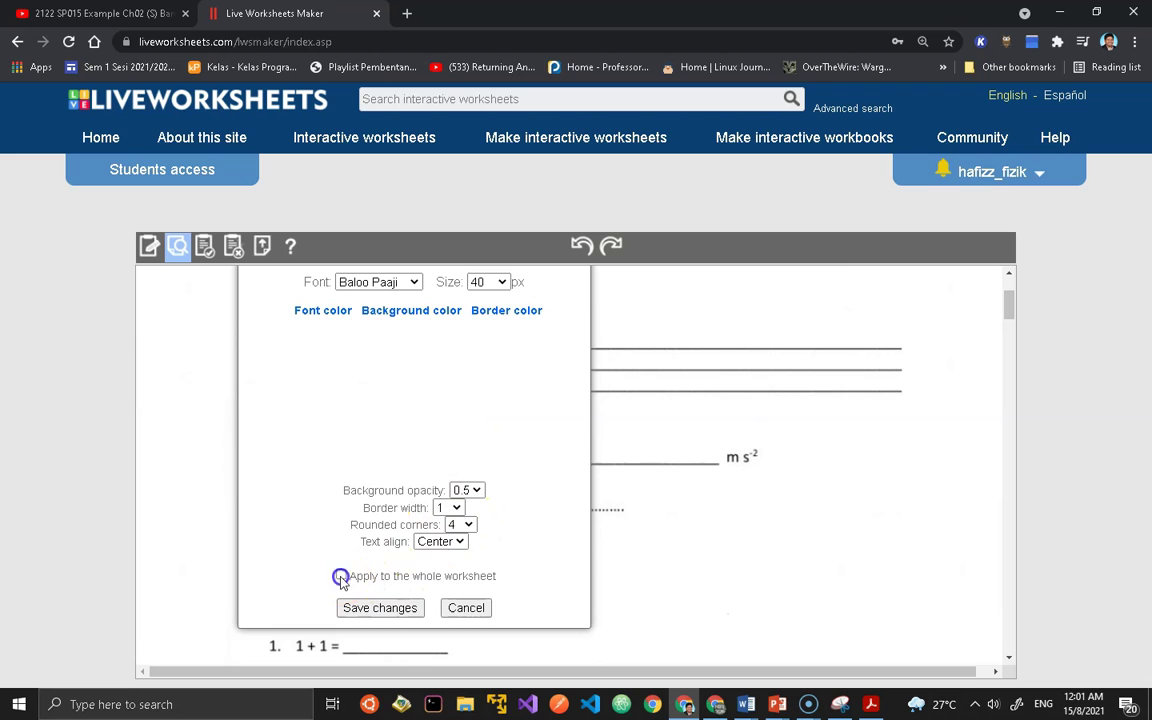
scroll(475, 410, "up", 2)
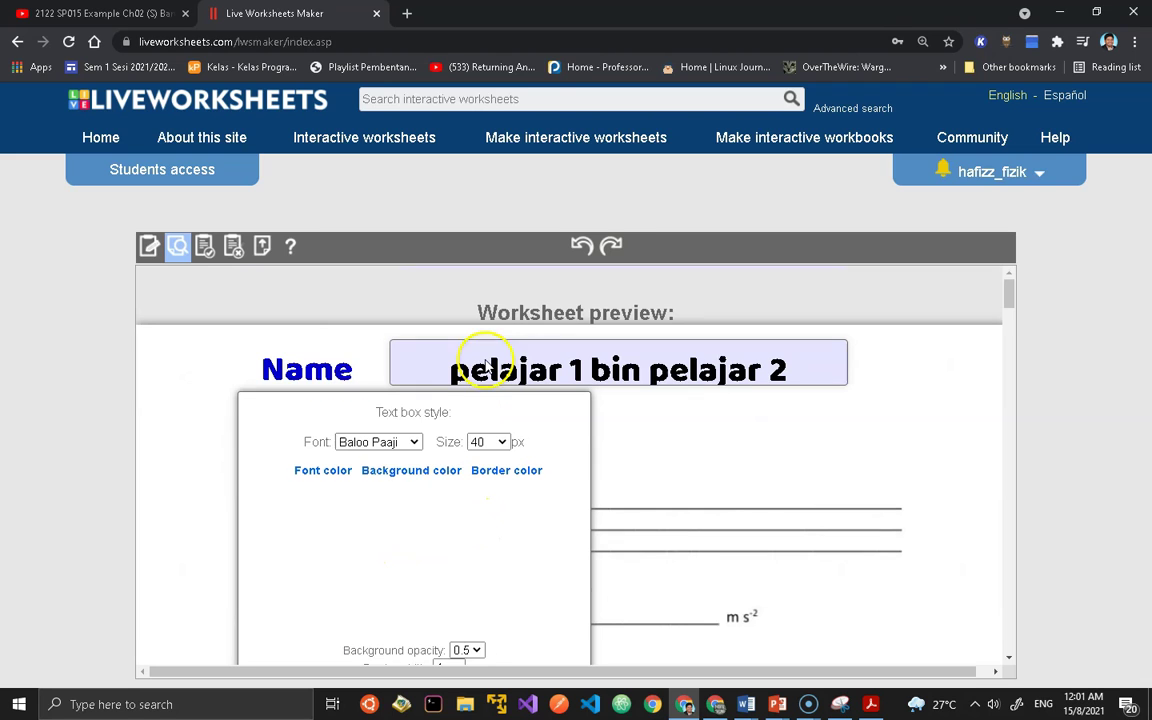
left_click(414, 471)
left_click(467, 626)
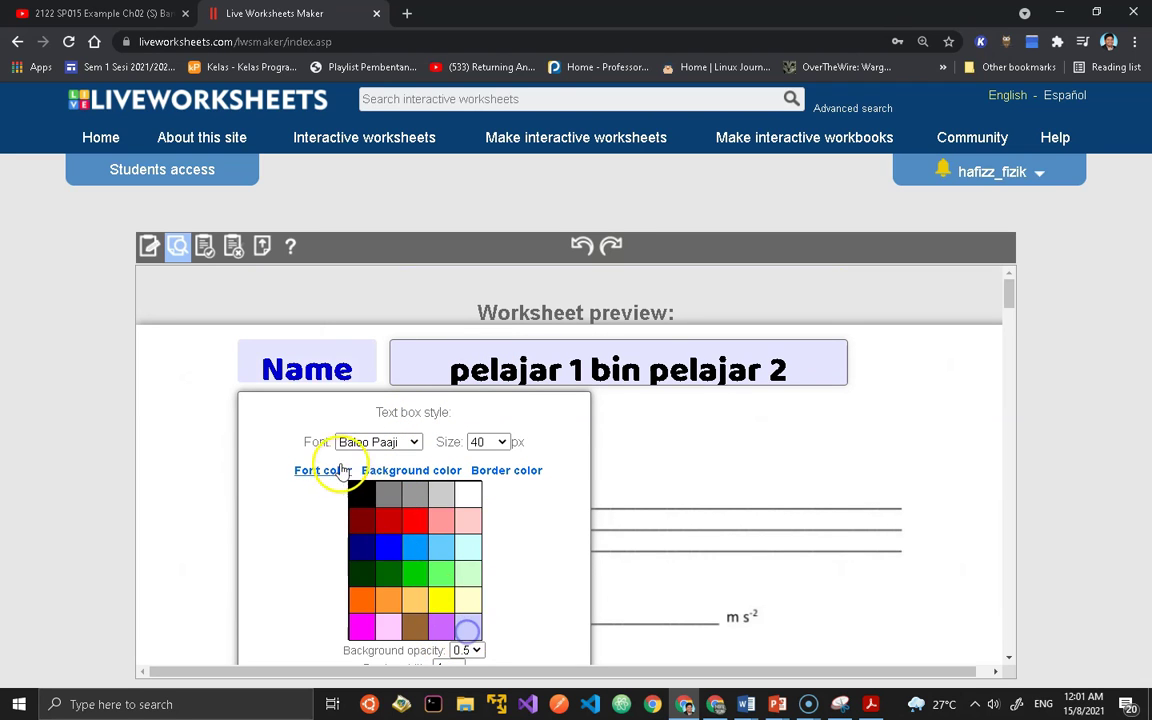
left_click(324, 471)
left_click(262, 494)
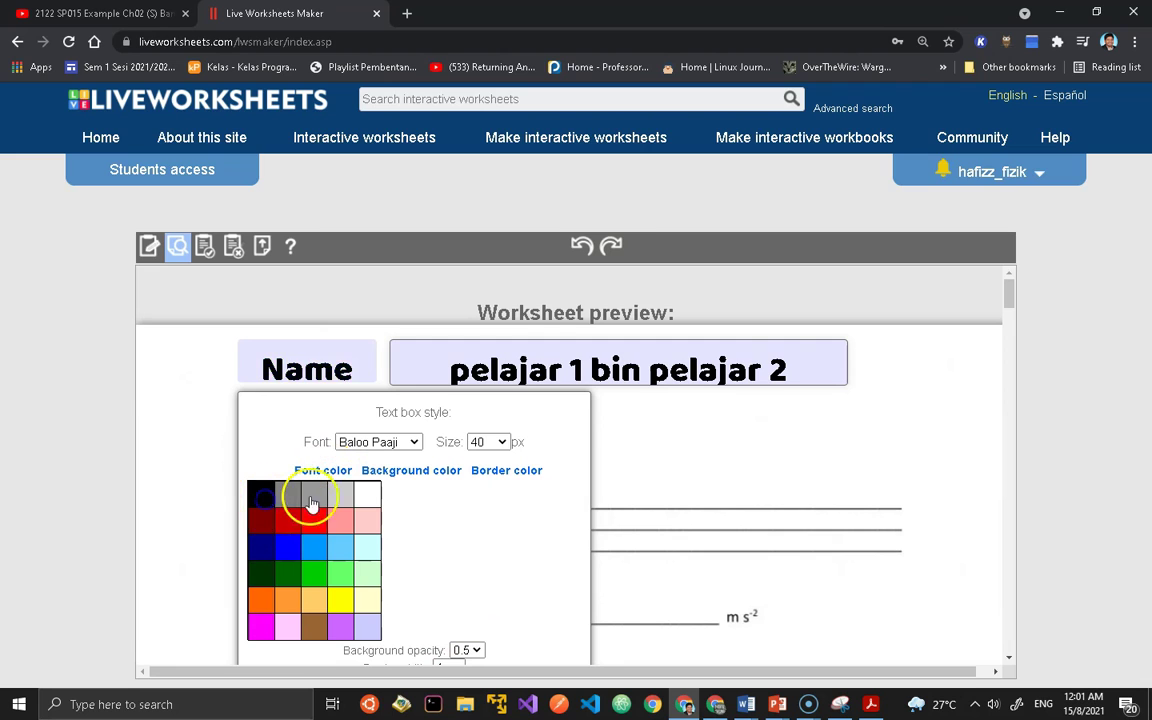
scroll(420, 490, "down", 3)
left_click(381, 528)
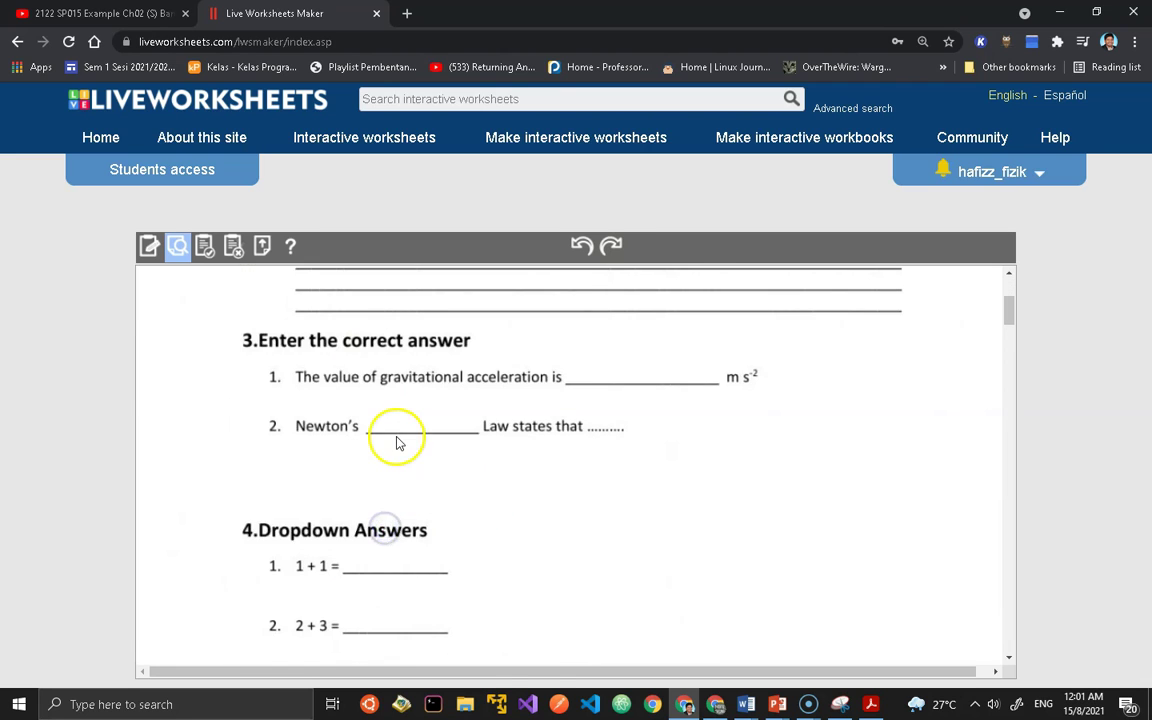
scroll(395, 437, "up", 3)
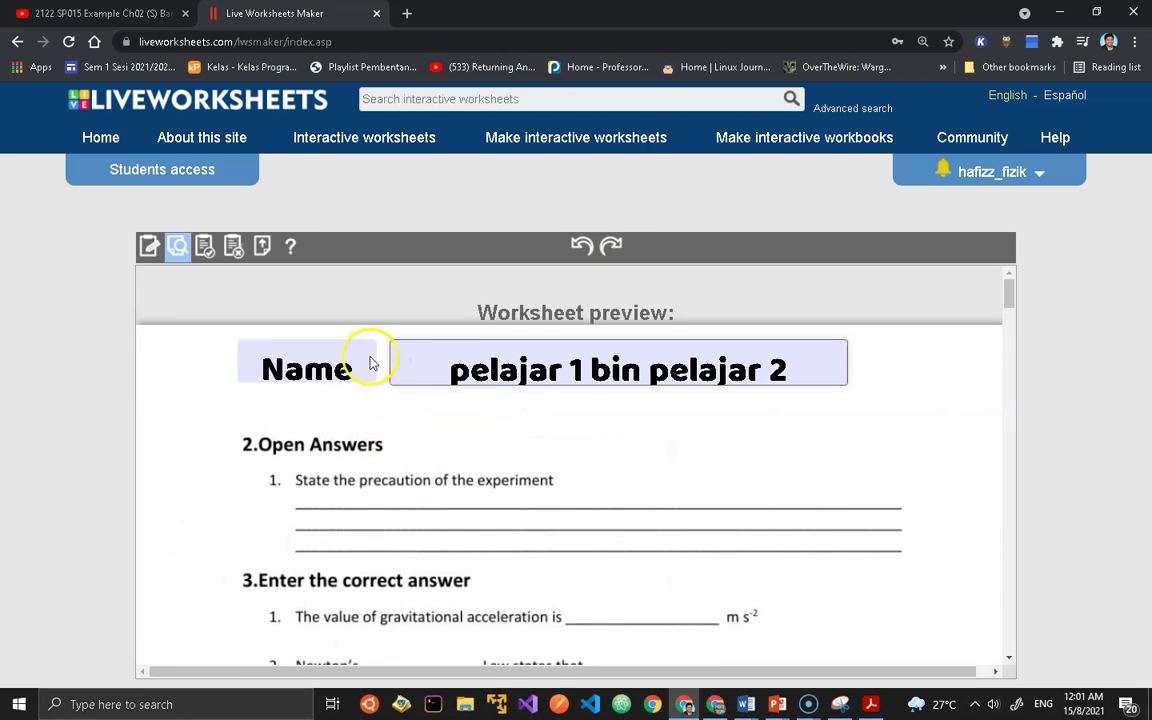
left_click(158, 257)
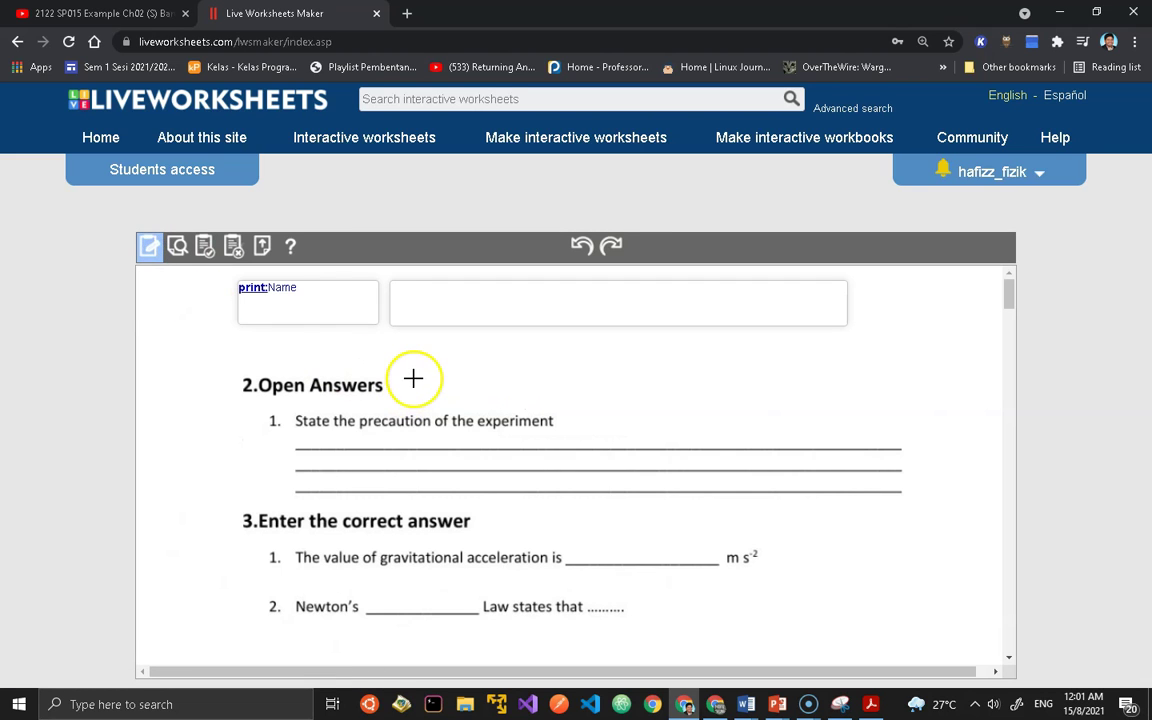
Preview the worksheet, try the answer box beside Name, and select the Name label.
left_click(174, 247)
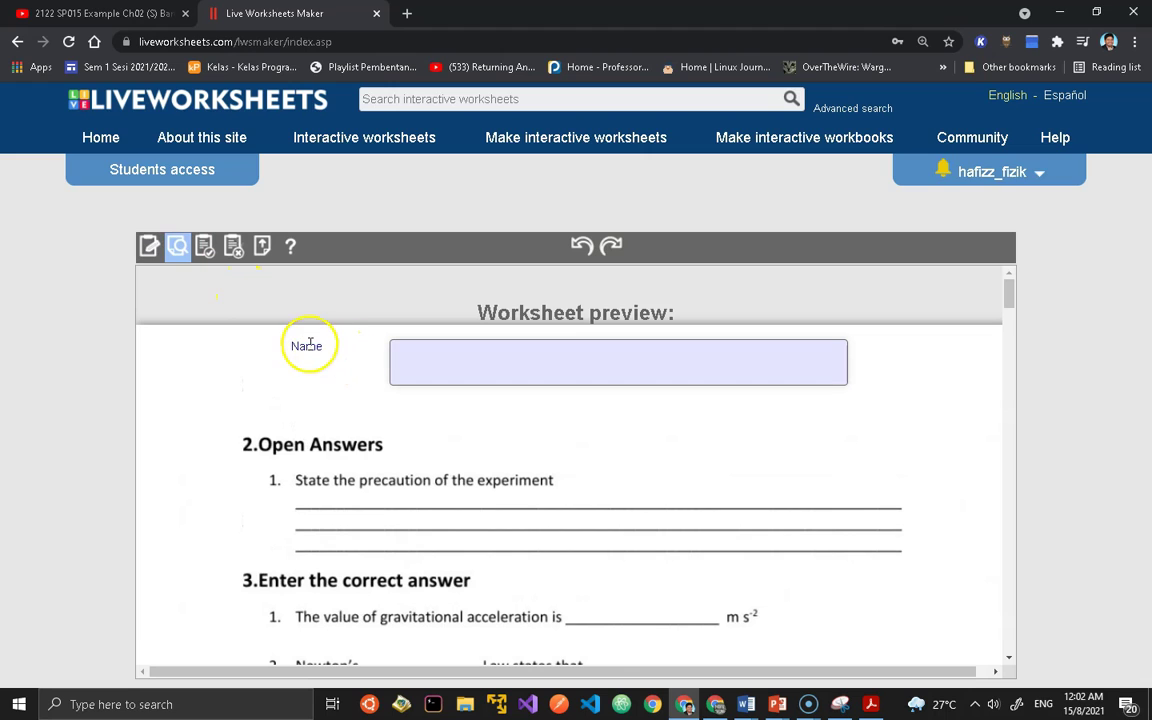
left_click(345, 404)
scroll(350, 404, "down", 2)
scroll(350, 404, "up", 2)
left_click(419, 358)
left_click(419, 358)
left_click(304, 349)
Restyle the Name label as 40 px black text, save, and reopen the preview.
left_click(306, 348)
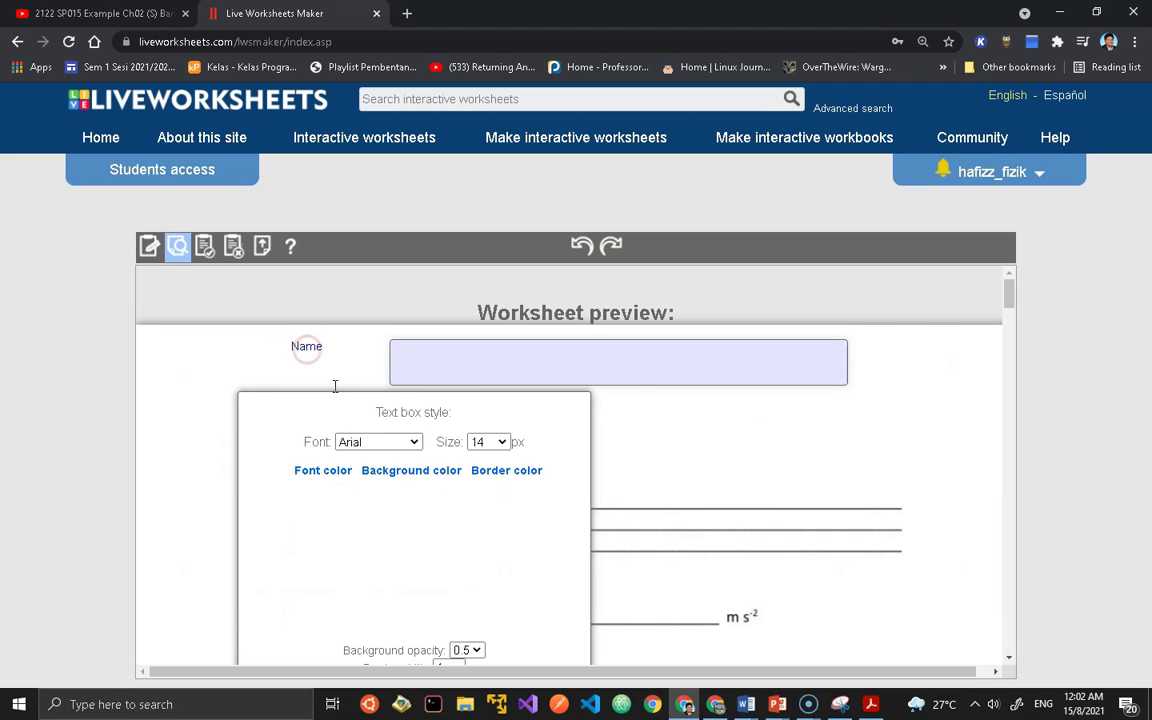
left_click(503, 450)
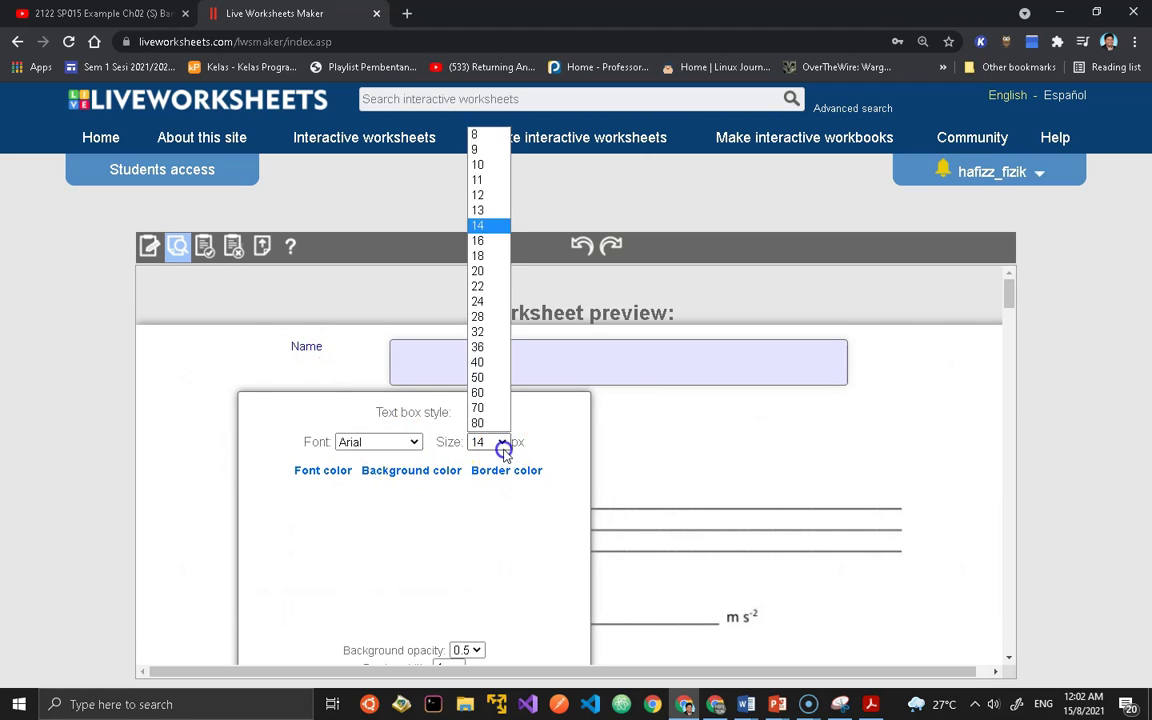
left_click(490, 364)
left_click(330, 471)
left_click(261, 494)
scroll(400, 492, "down", 3)
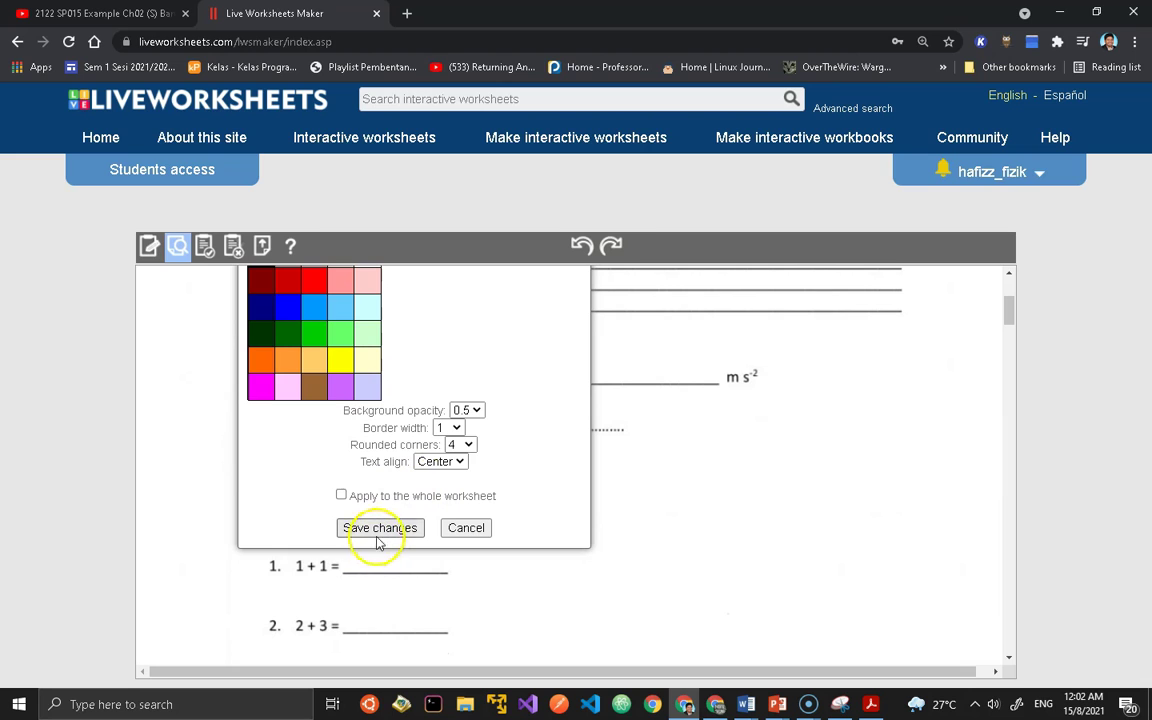
left_click(380, 530)
left_click(220, 322)
left_click(151, 255)
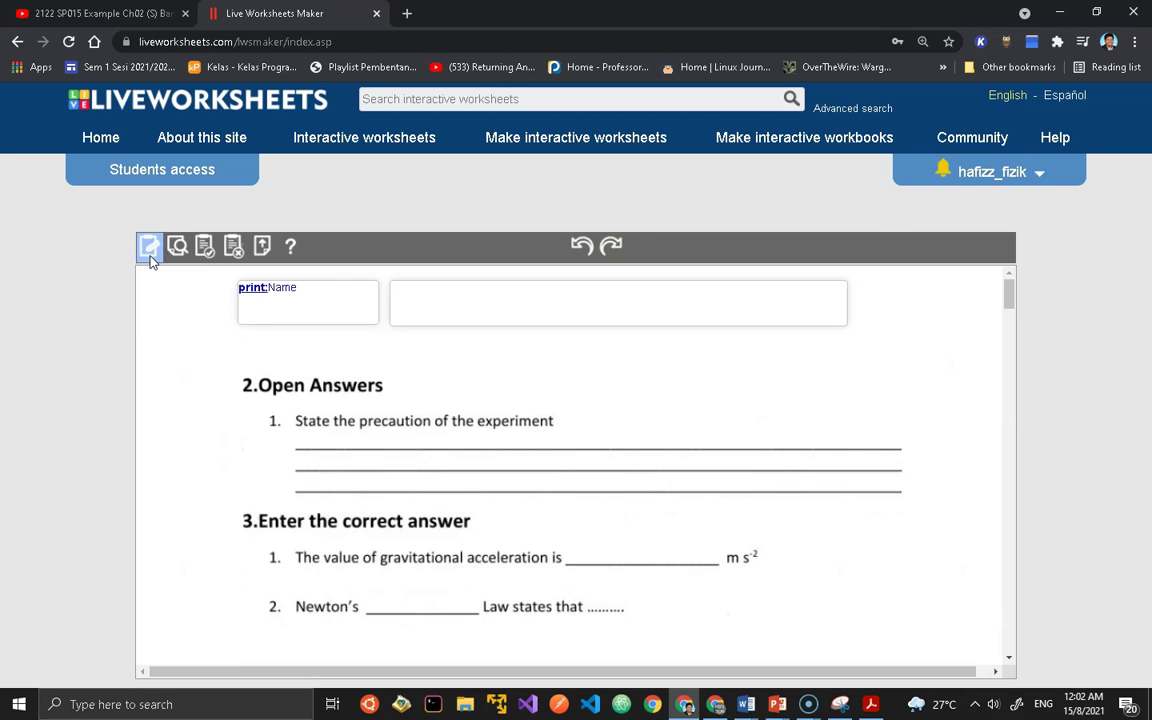
left_click(177, 247)
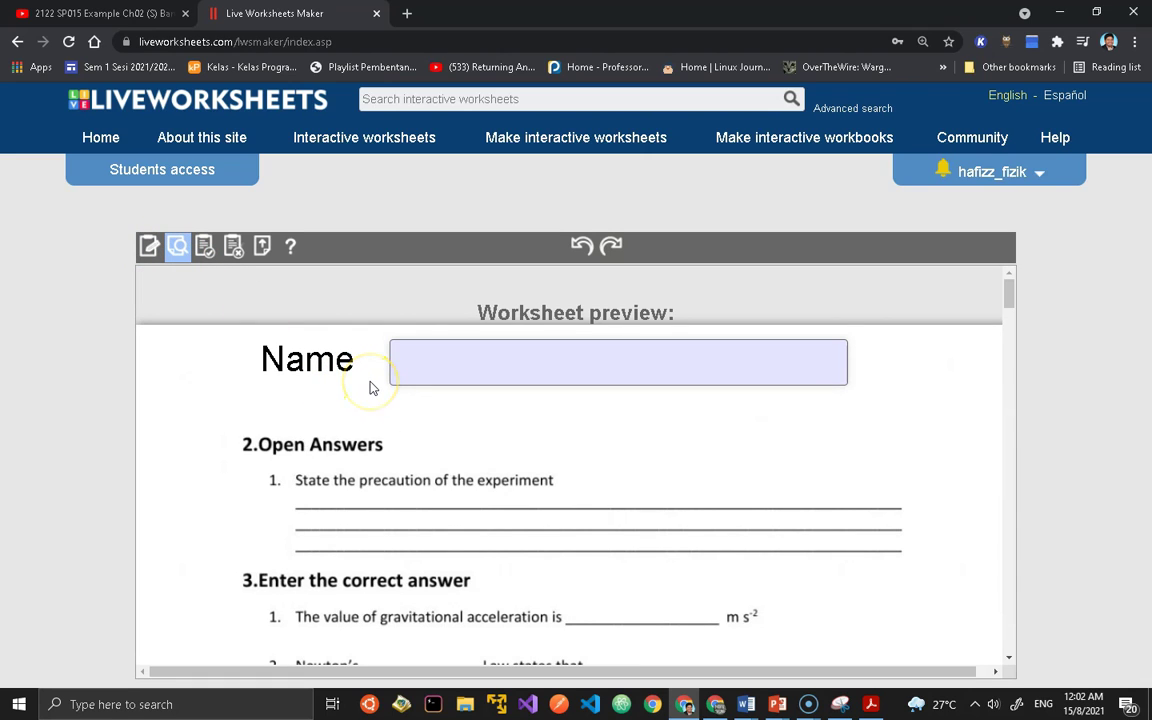
left_click(442, 369)
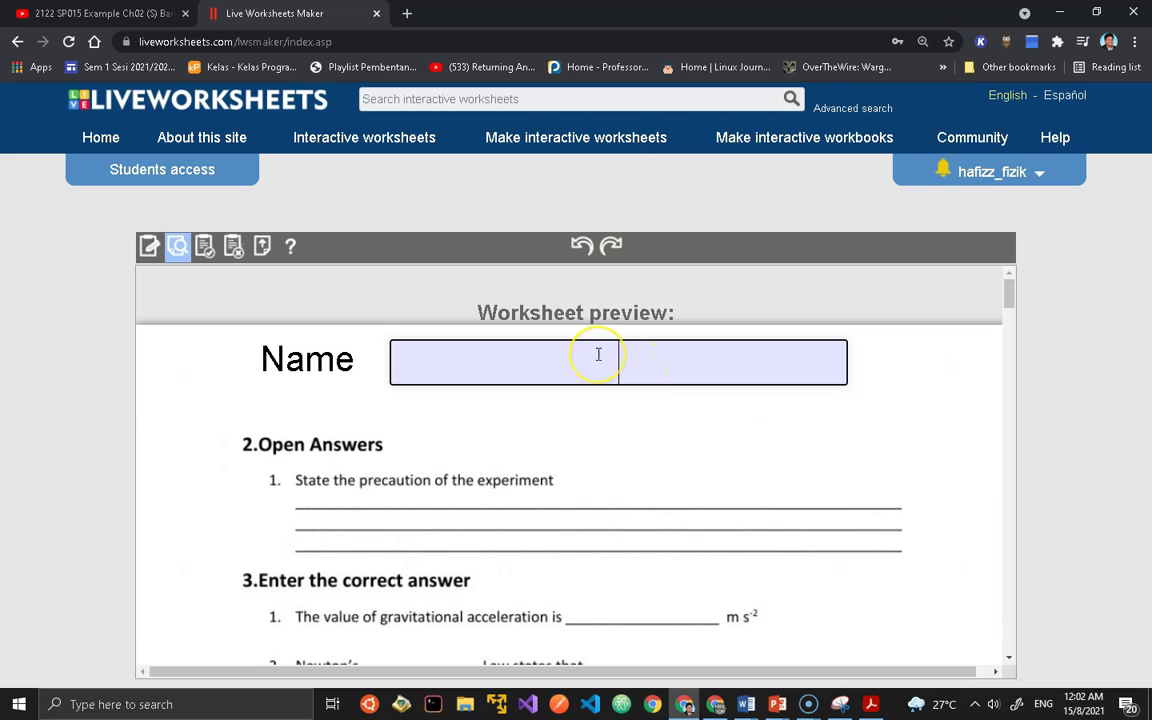
type("mdmfdmmdf")
key("BackSpace")
key("BackSpace")
key("BackSpace")
key("BackSpace")
key("BackSpace")
key("BackSpace")
key("BackSpace")
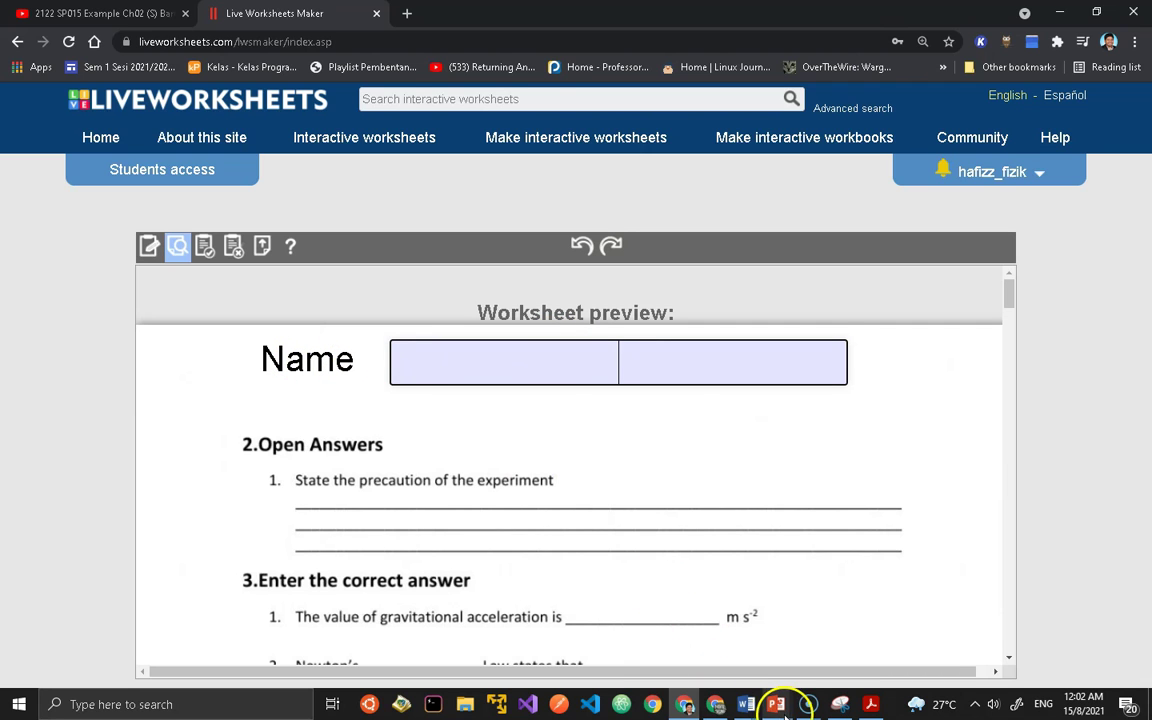
mouse_move(777, 704)
left_click(728, 630)
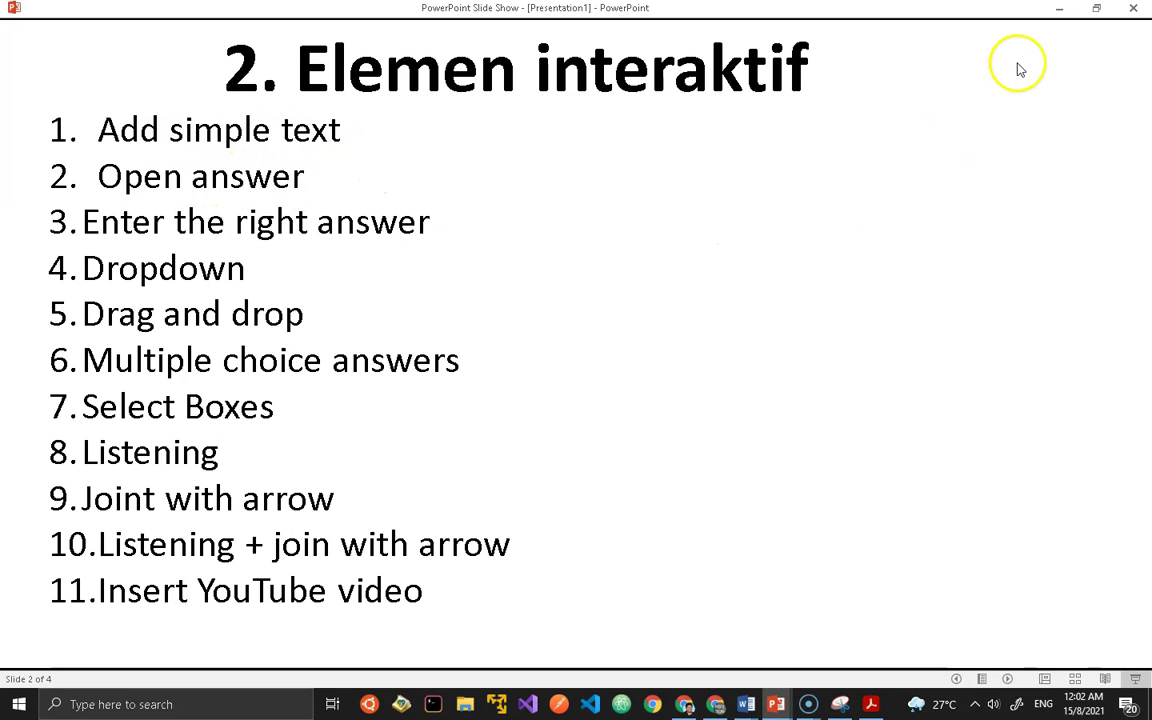
left_click(1059, 14)
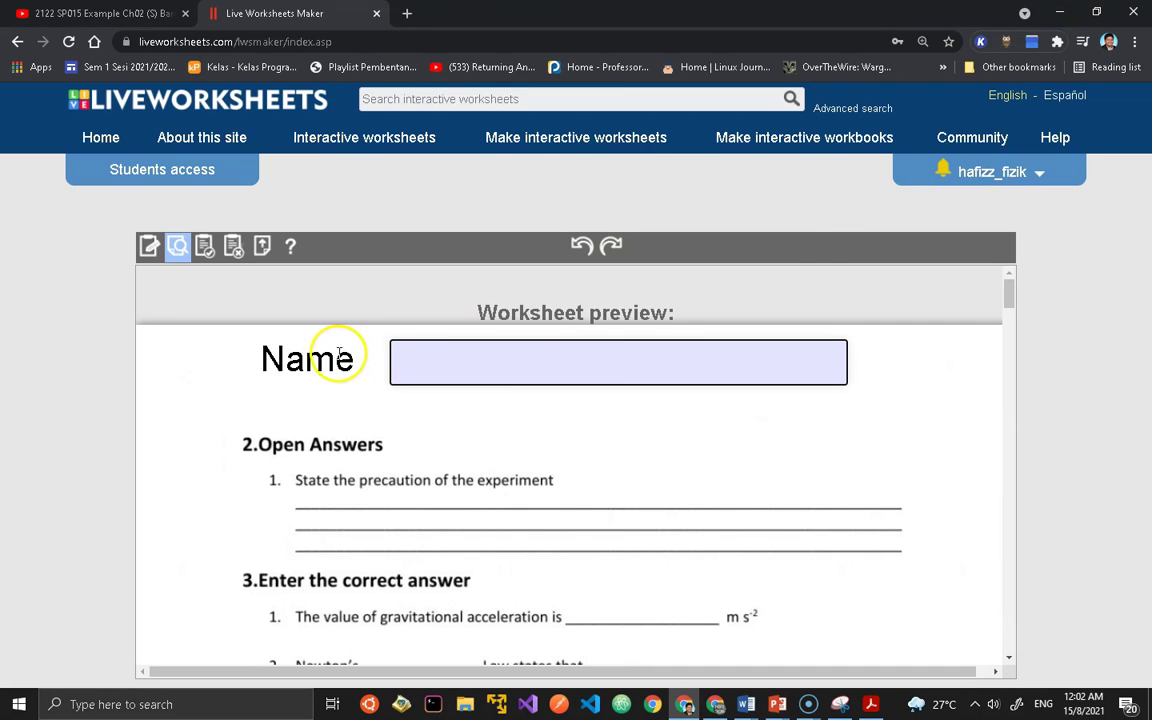
Return to the worksheet editor and scroll to the precaution question.
left_click(489, 380)
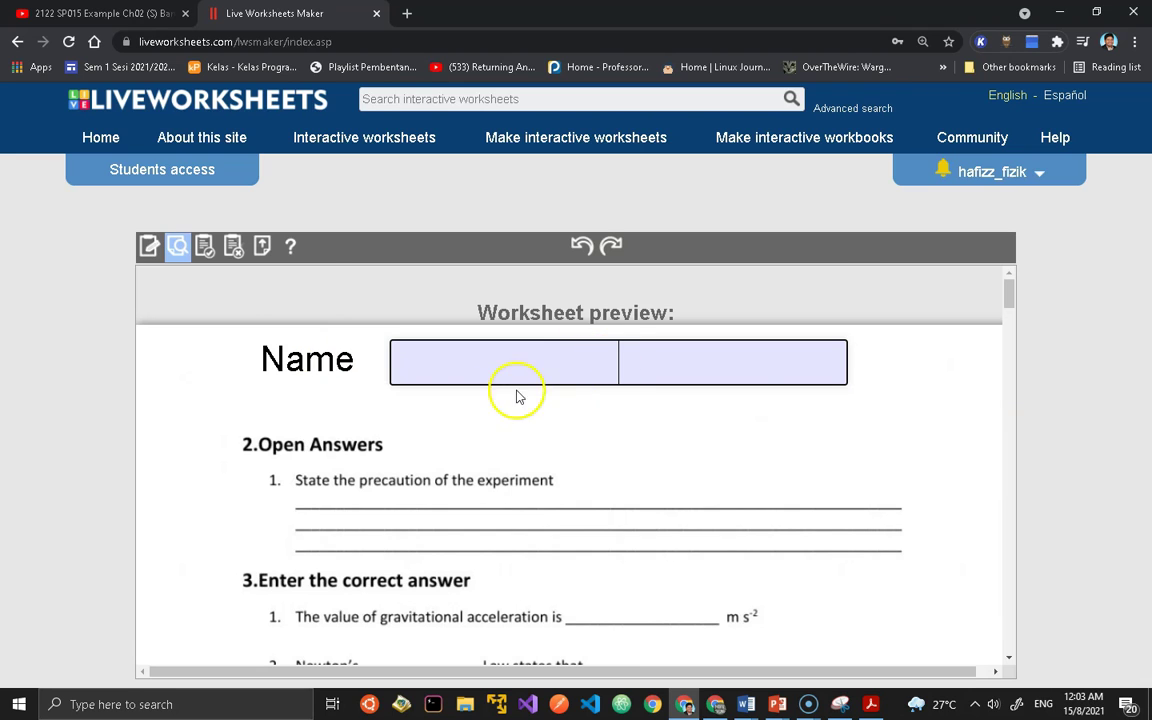
scroll(500, 395, "down", 1)
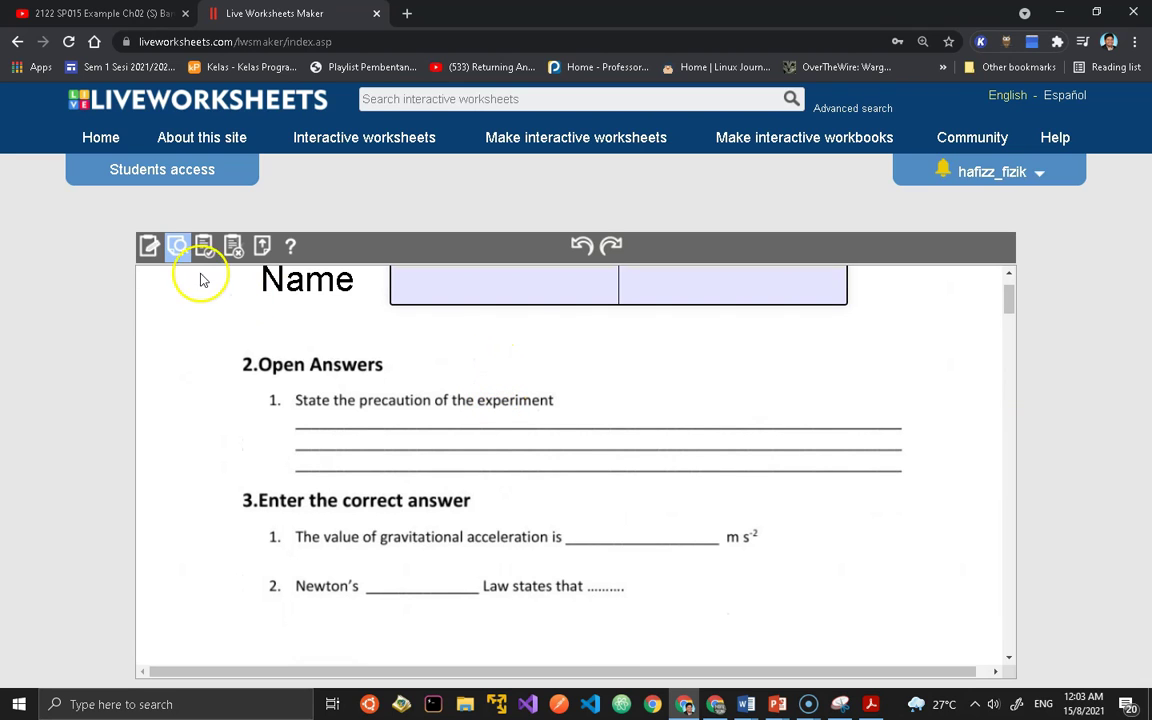
left_click(150, 248)
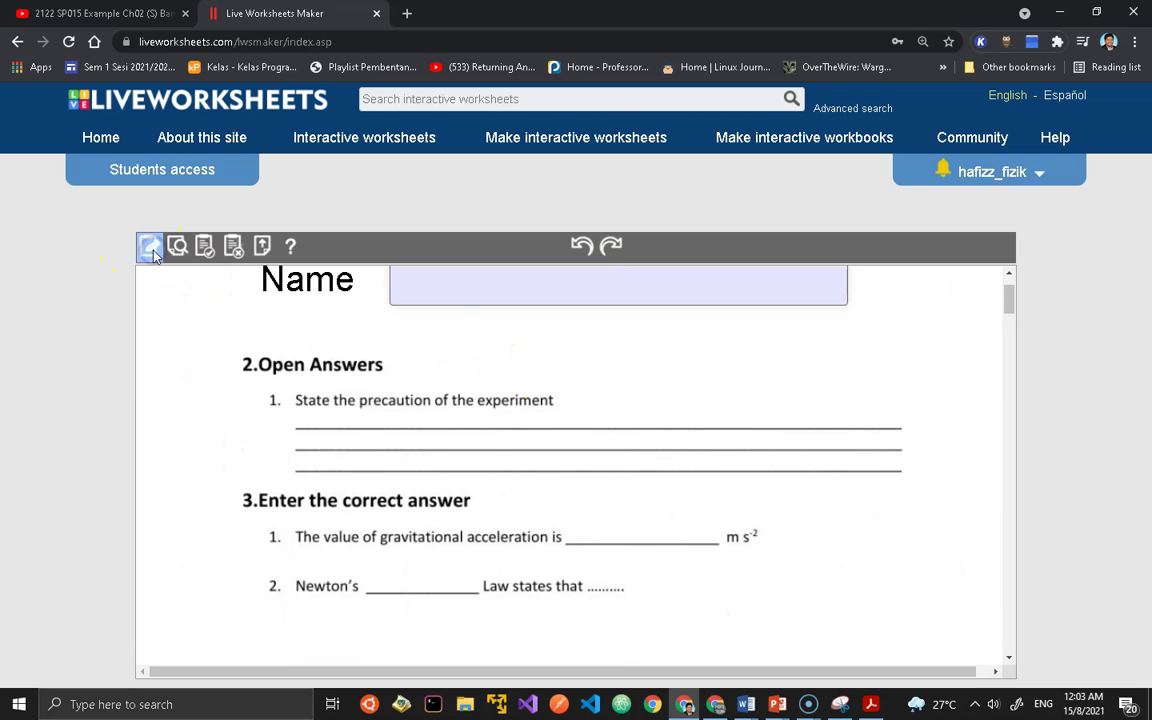
scroll(360, 360, "down", 1)
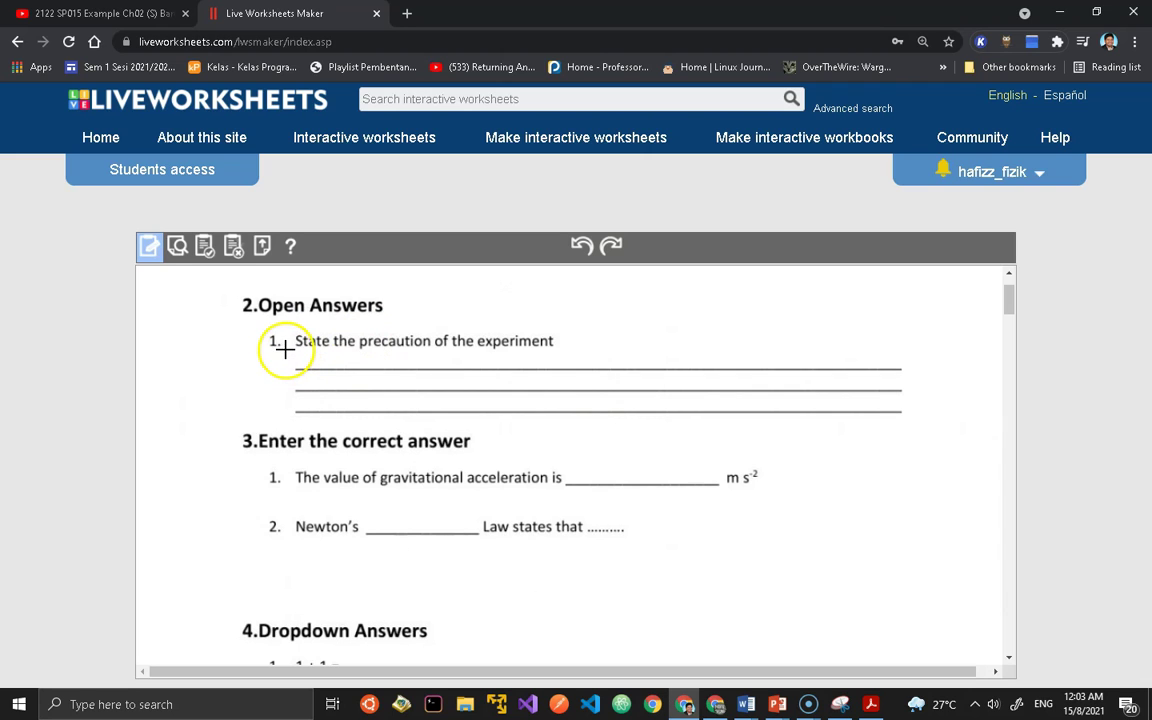
Draw an answer box over the three precaution lines, trim its bottom and right edges, then preview.
mouse_move(289, 349)
left_mouse_down()
mouse_move(352, 404)
mouse_move(585, 438)
mouse_move(900, 455)
mouse_move(948, 444)
mouse_move(918, 447)
mouse_move(970, 484)
left_mouse_up()
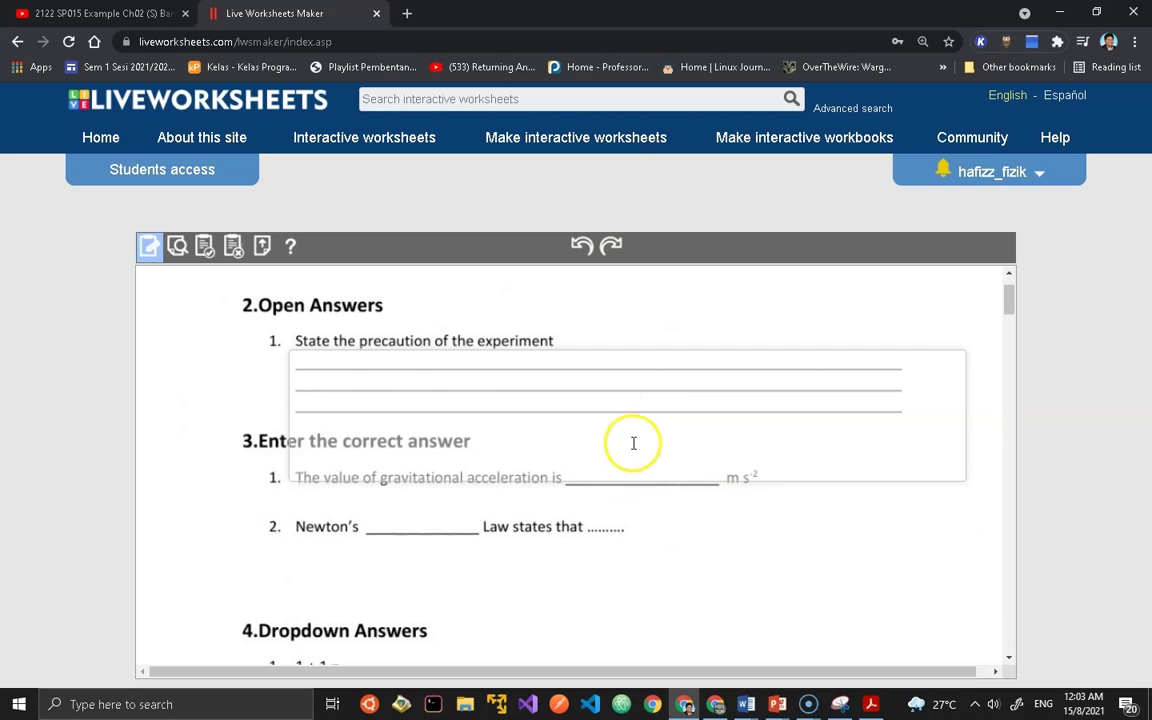
left_click_drag(638, 481, 636, 426)
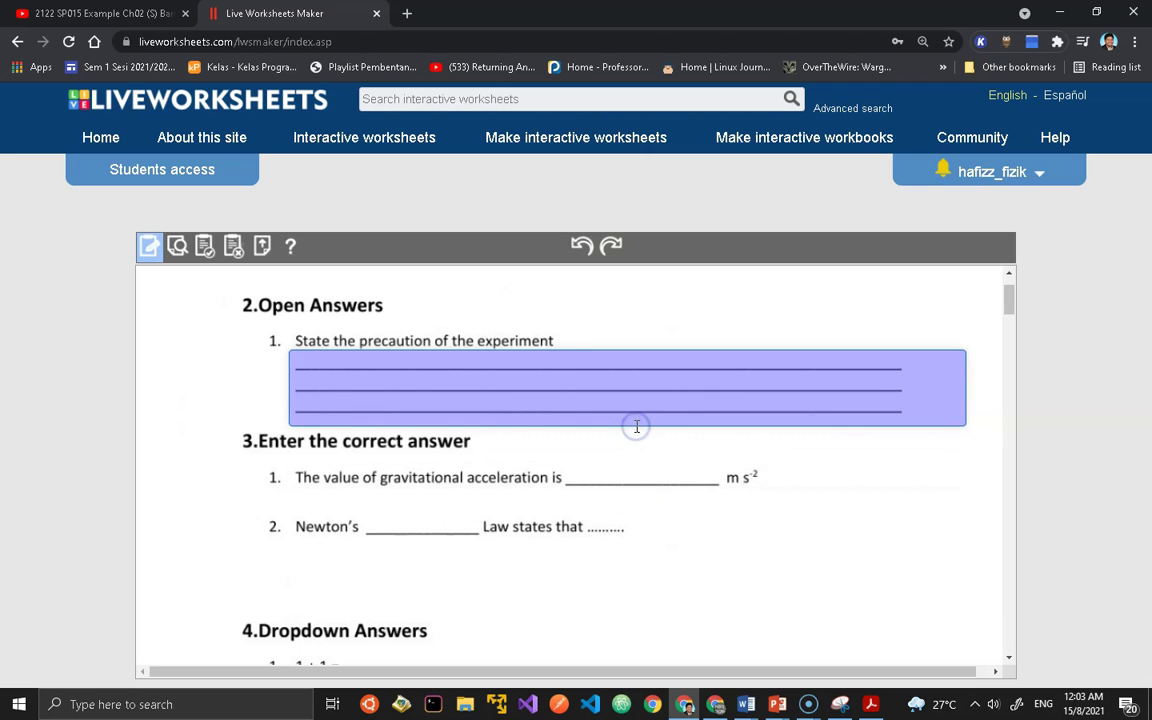
left_click_drag(967, 391, 922, 392)
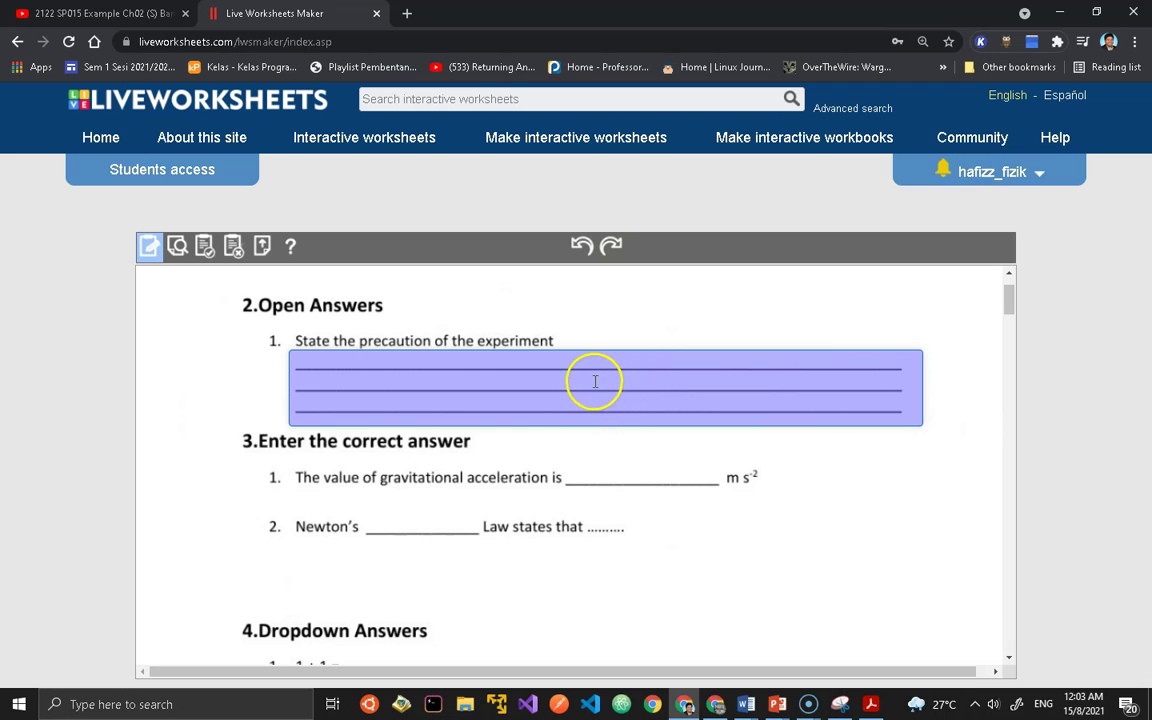
mouse_move(604, 386)
left_mouse_down()
mouse_move(548, 388)
mouse_move(599, 388)
left_mouse_up()
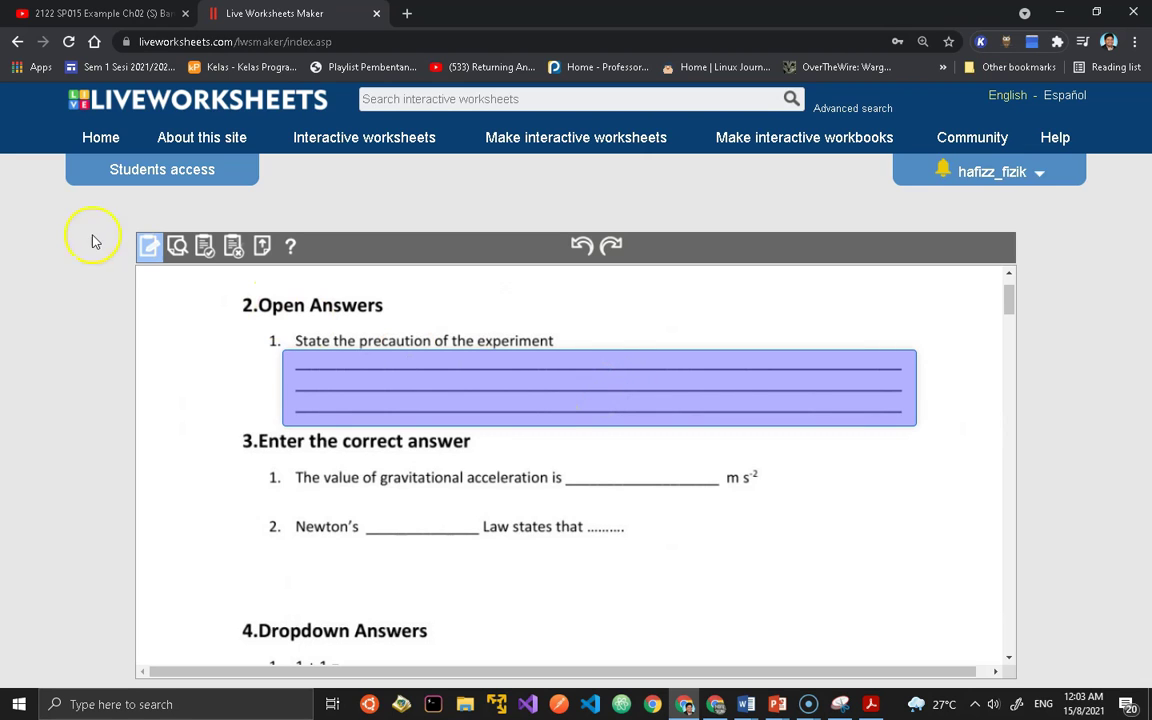
left_click(177, 245)
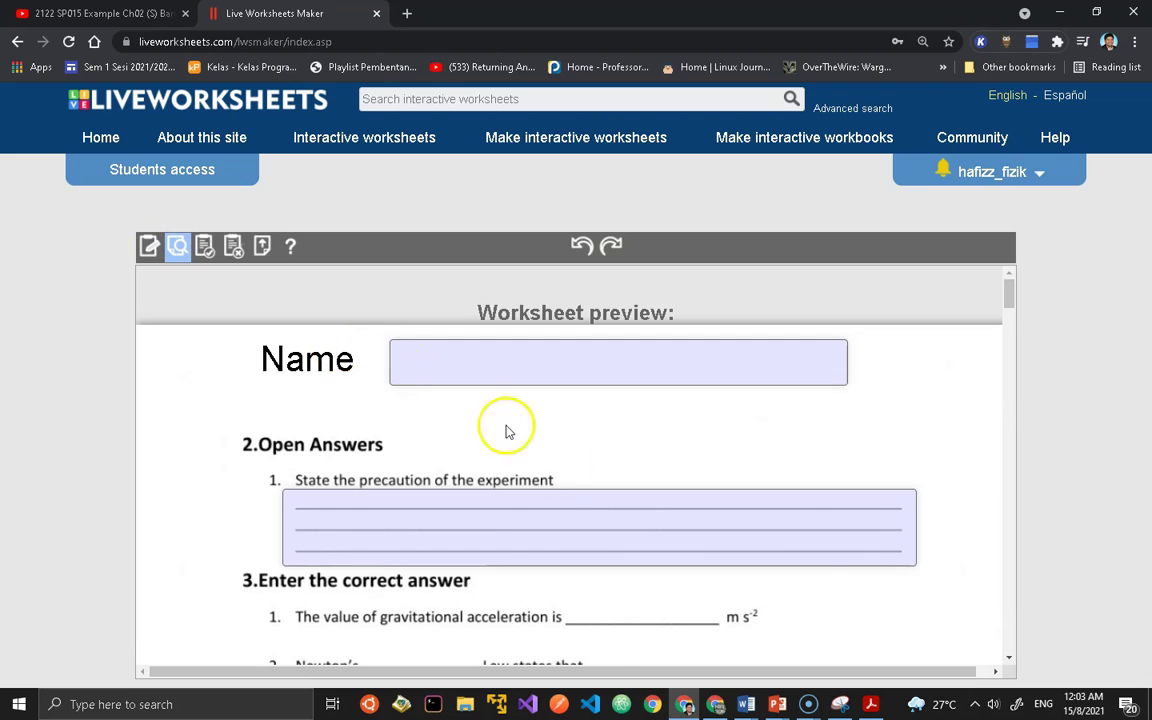
Test-type into the precaution answer box in preview, then clear the text.
scroll(506, 456, "down", 1)
left_click(429, 422)
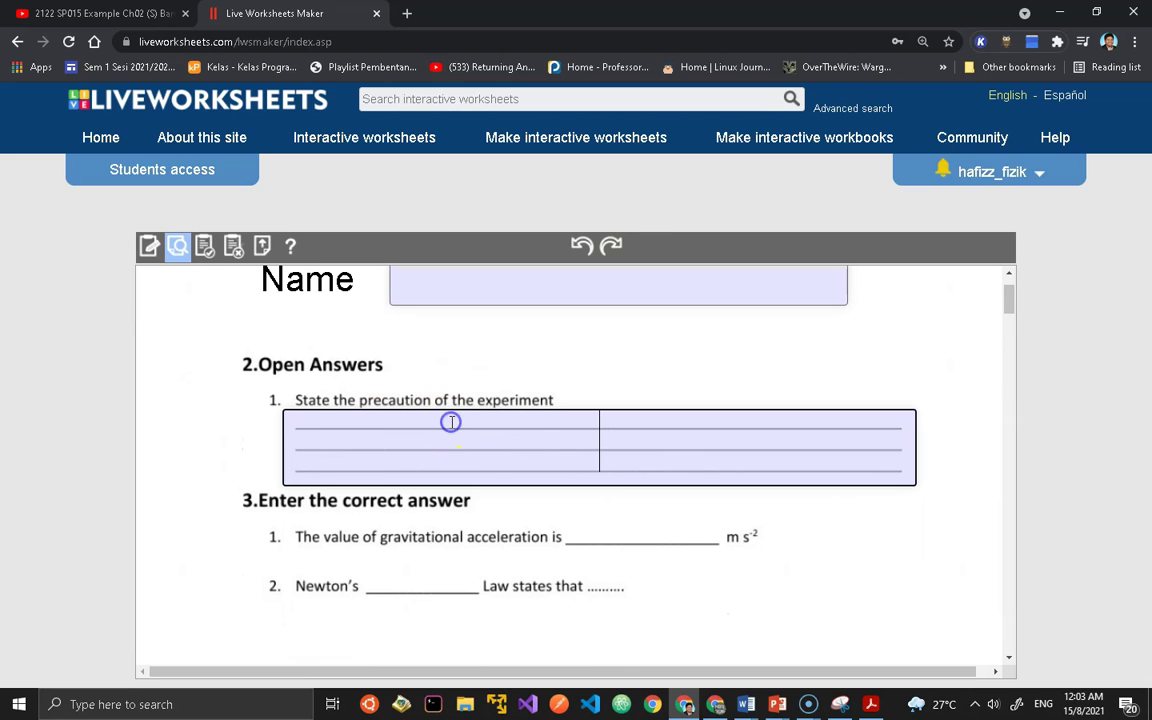
type("fgfgfg")
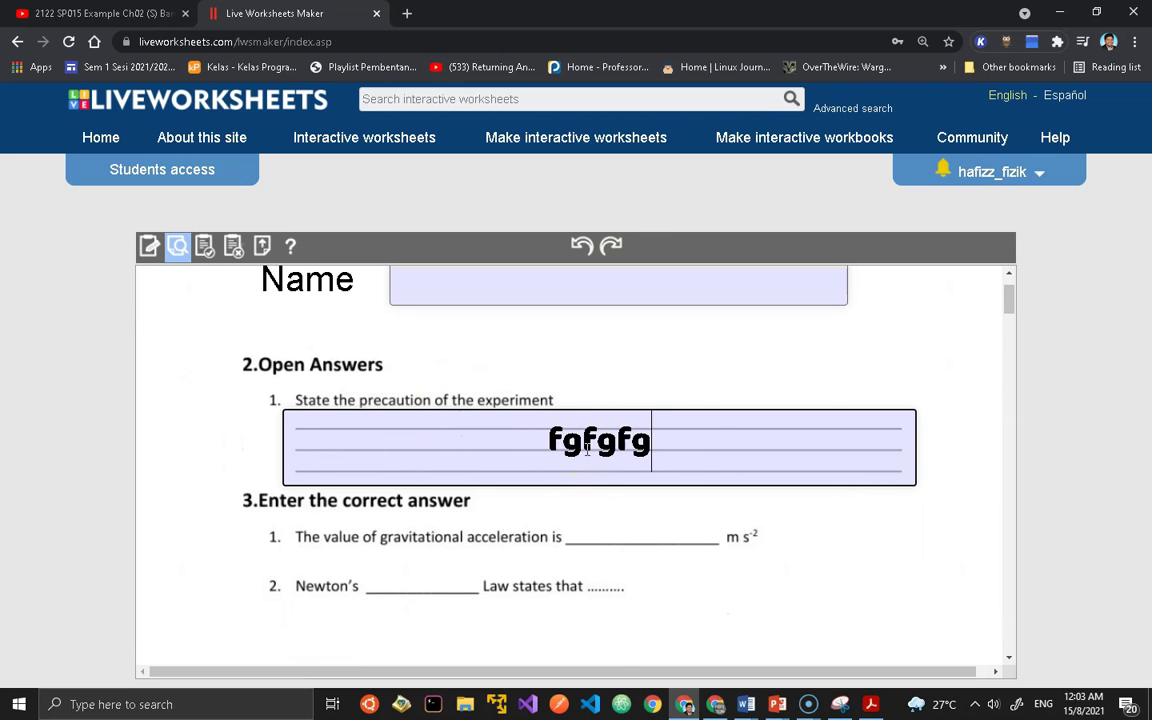
key("BackSpace")
key("BackSpace")
key("BackSpace")
key("BackSpace")
key("BackSpace")
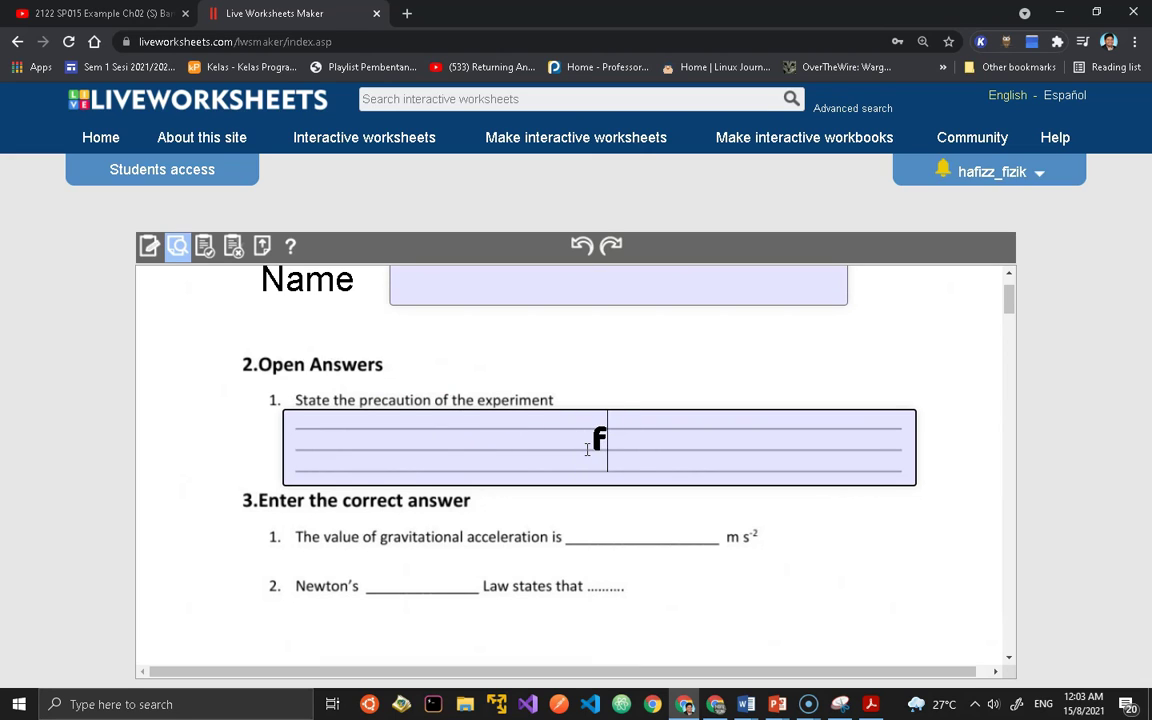
type("1. shshshs]")
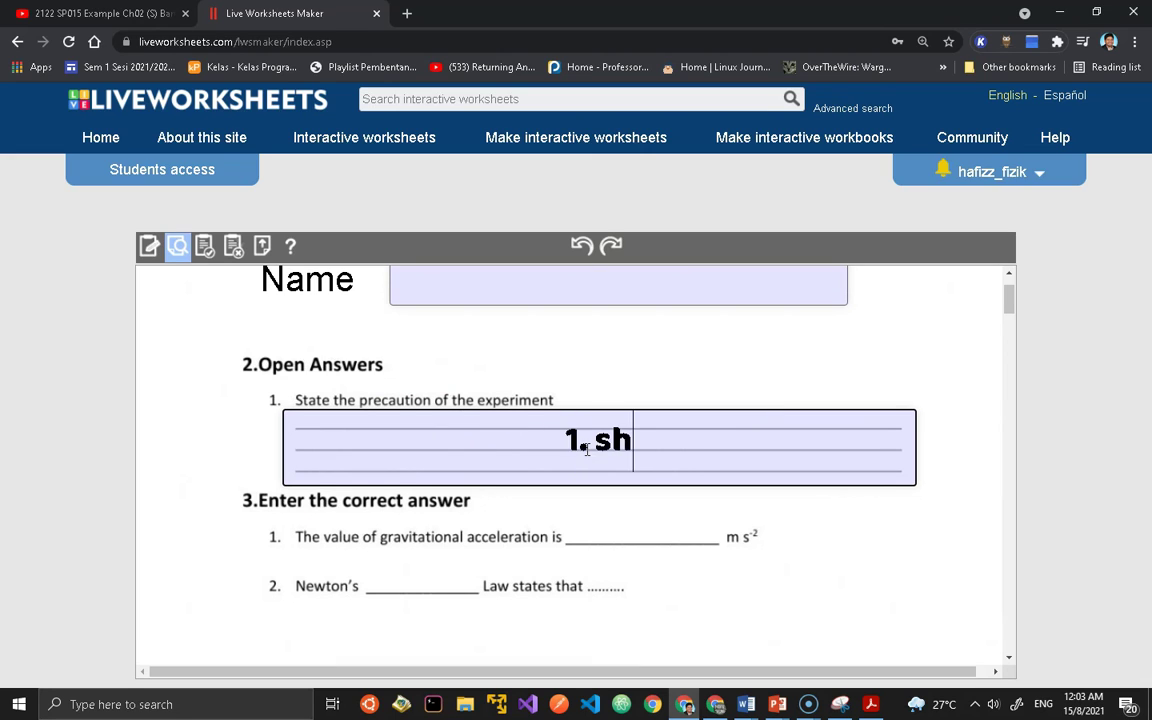
key("ctrl+a")
key("BackSpace")
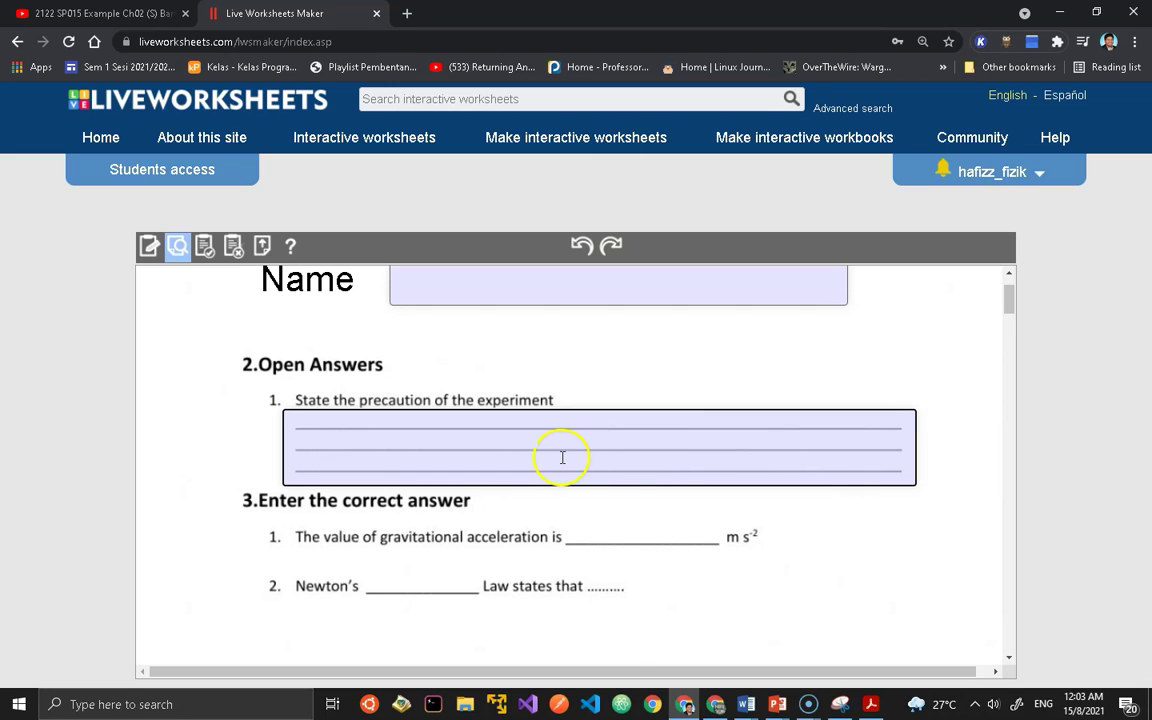
Set the precaution answer box's text size to 14 and save the style.
left_click(562, 457)
left_click(547, 544)
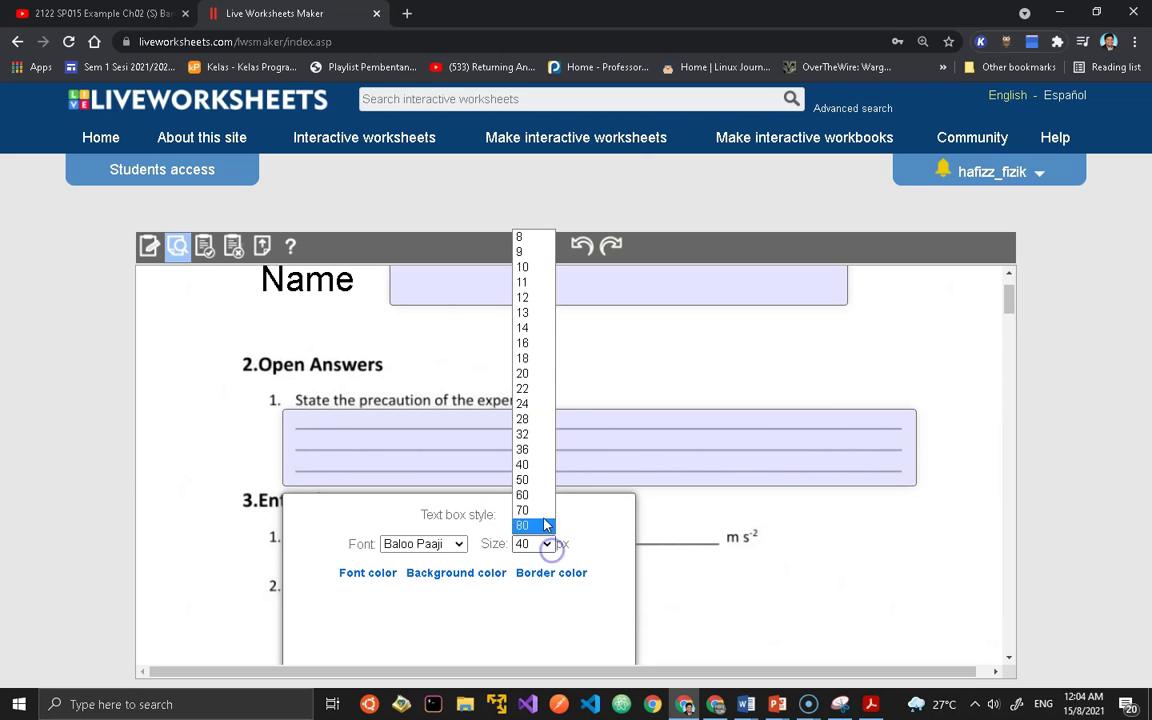
left_click(541, 331)
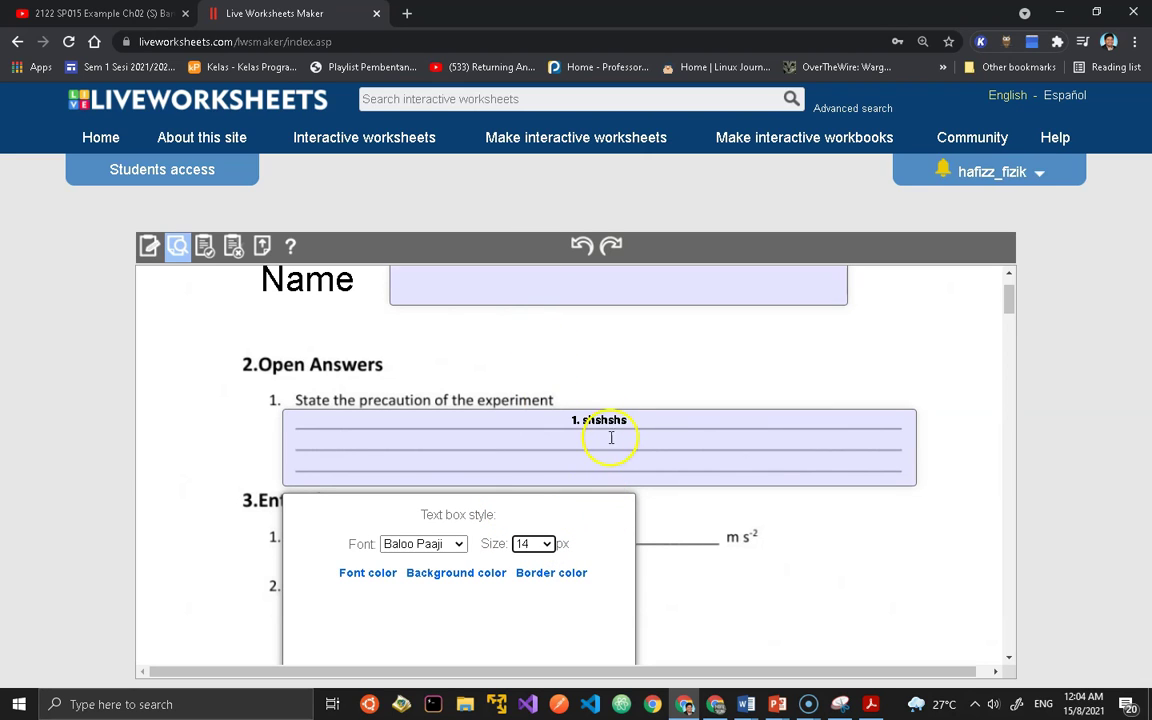
scroll(560, 550, "down", 3)
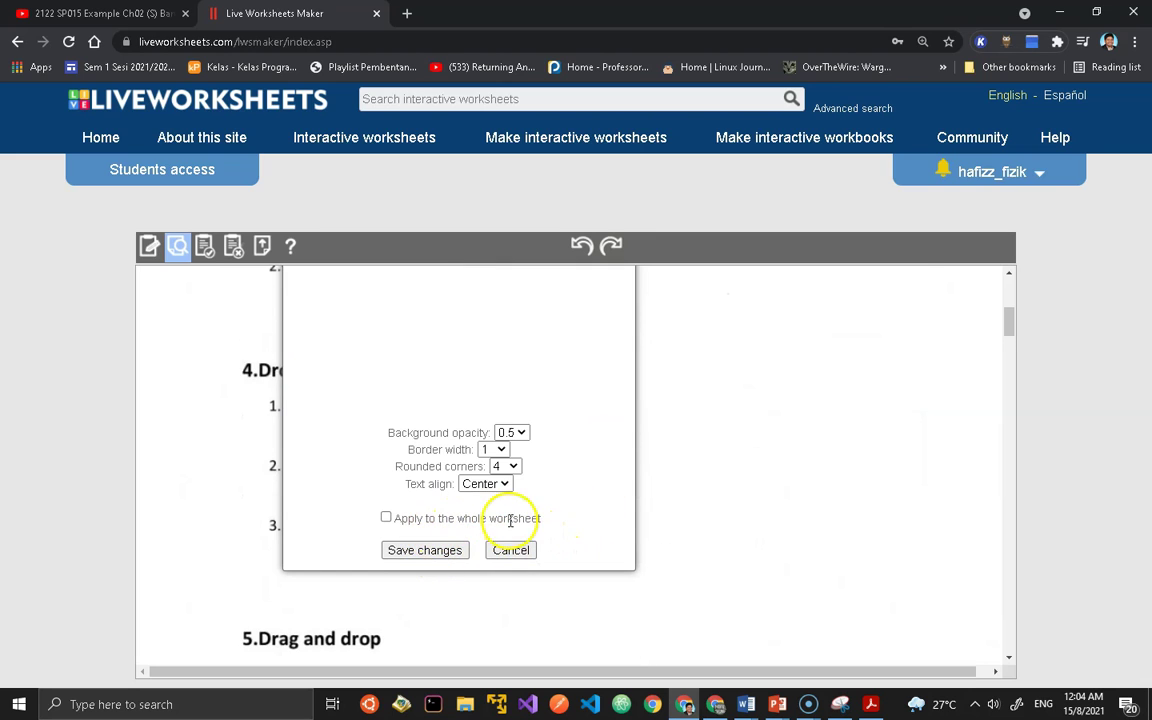
left_click(432, 551)
Enter test lines '1. shshshs', '2.', '3.' in the box, then return to edit view.
scroll(545, 535, "up", 3)
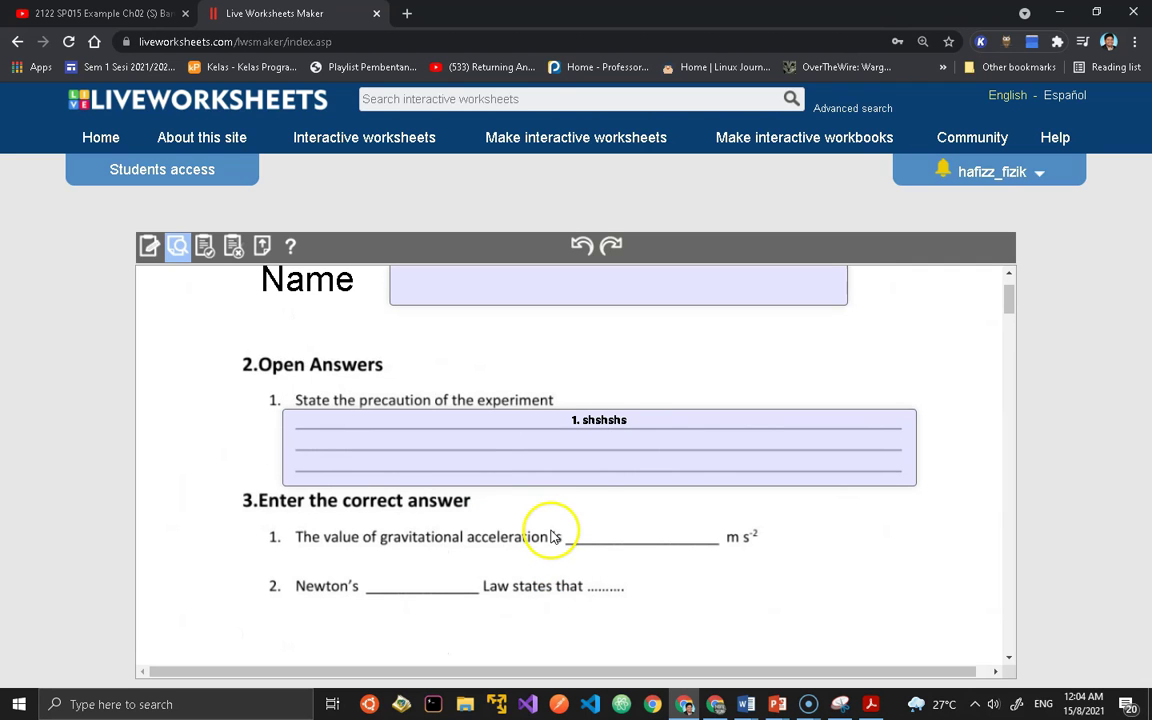
left_click(631, 428)
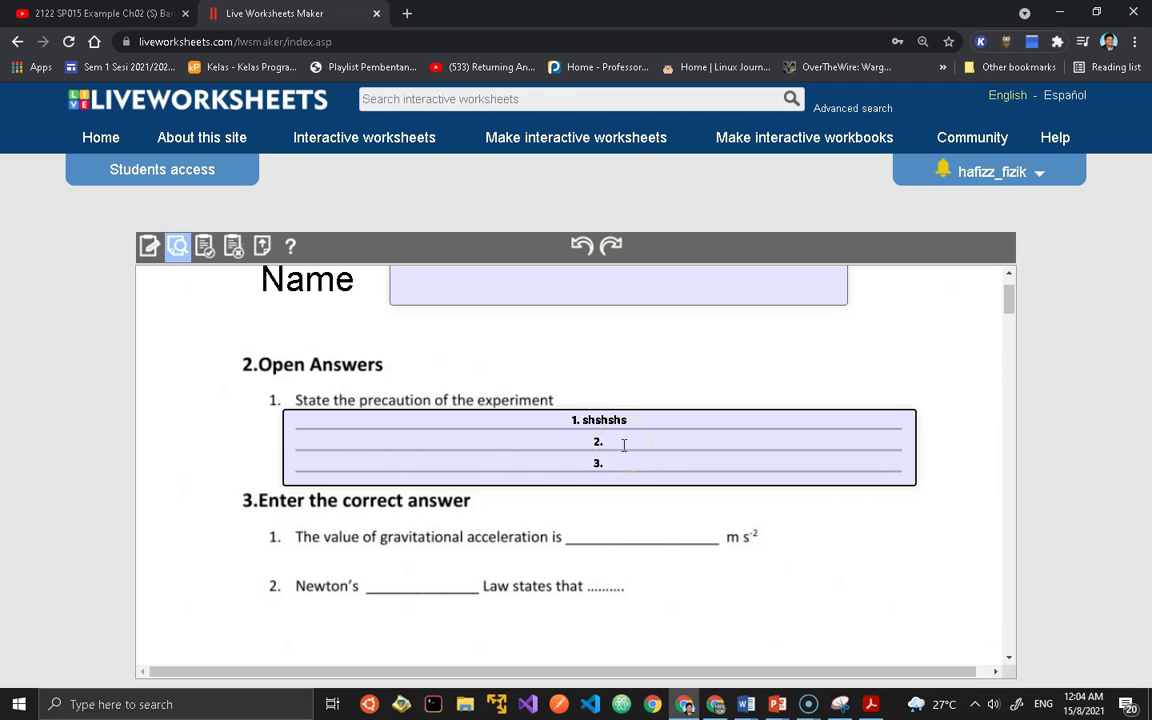
scroll(622, 445, "down", 1)
left_click(504, 379)
scroll(477, 360, "up", 2)
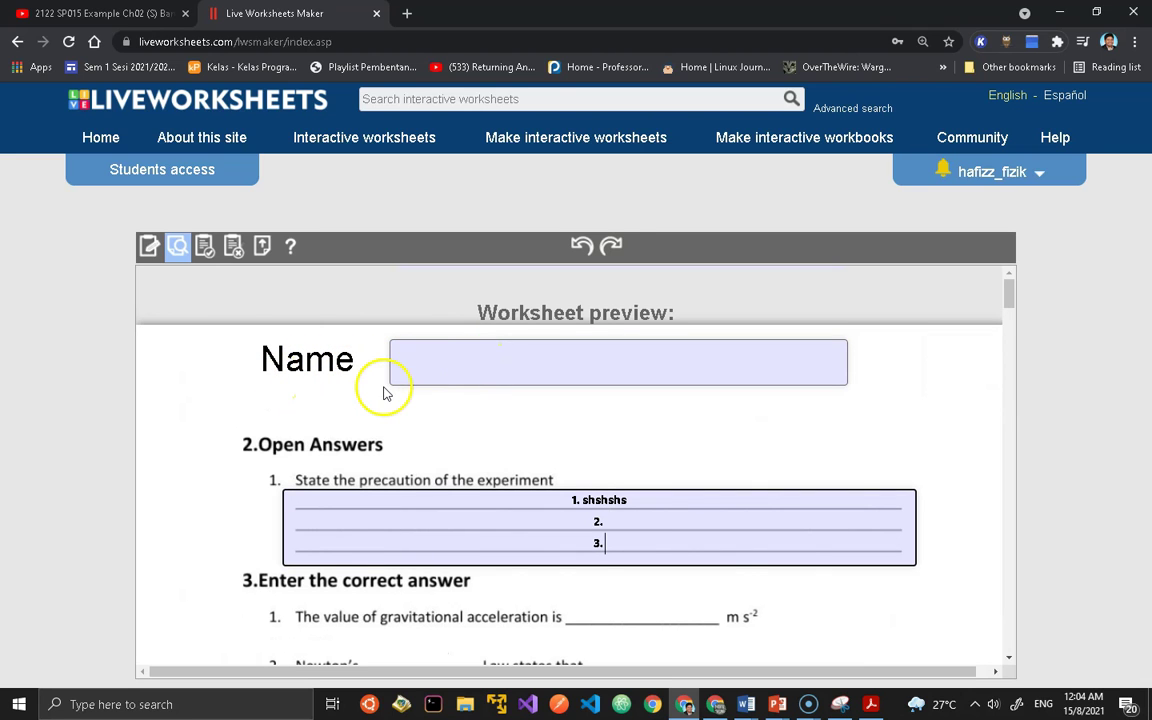
left_click(150, 245)
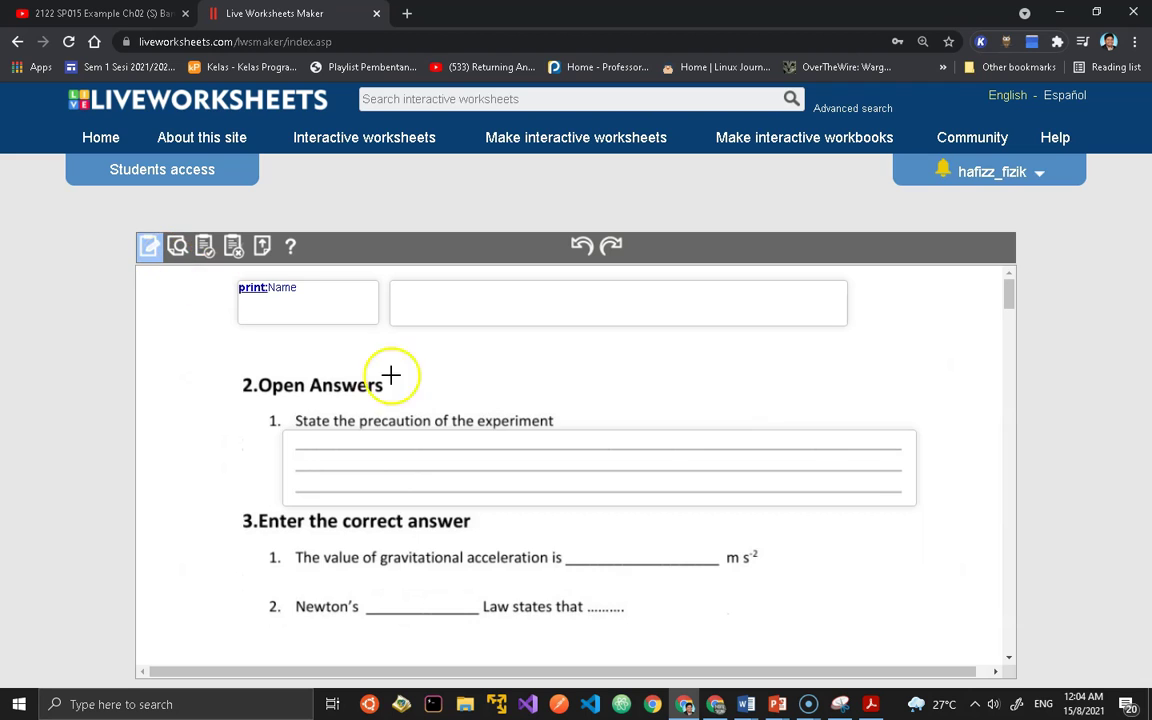
Place an answer box on item 1's gravitational acceleration blank, accepting 9.81.
scroll(553, 455, "down", 2)
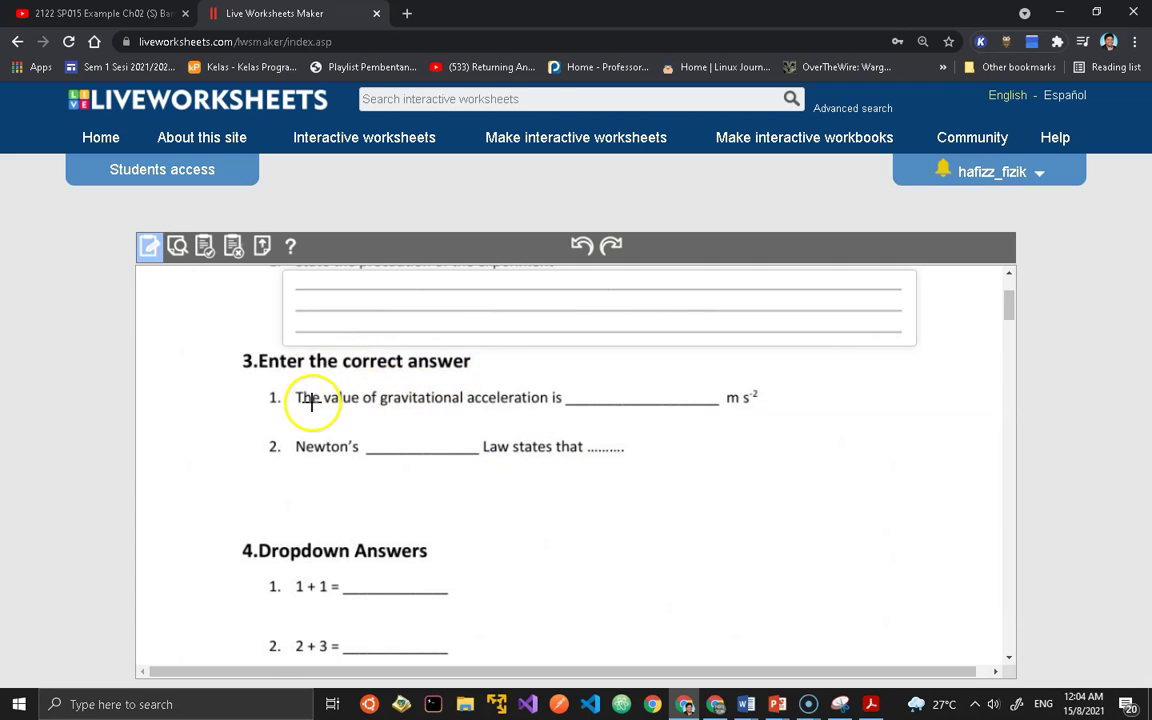
left_click_drag(568, 383, 722, 419)
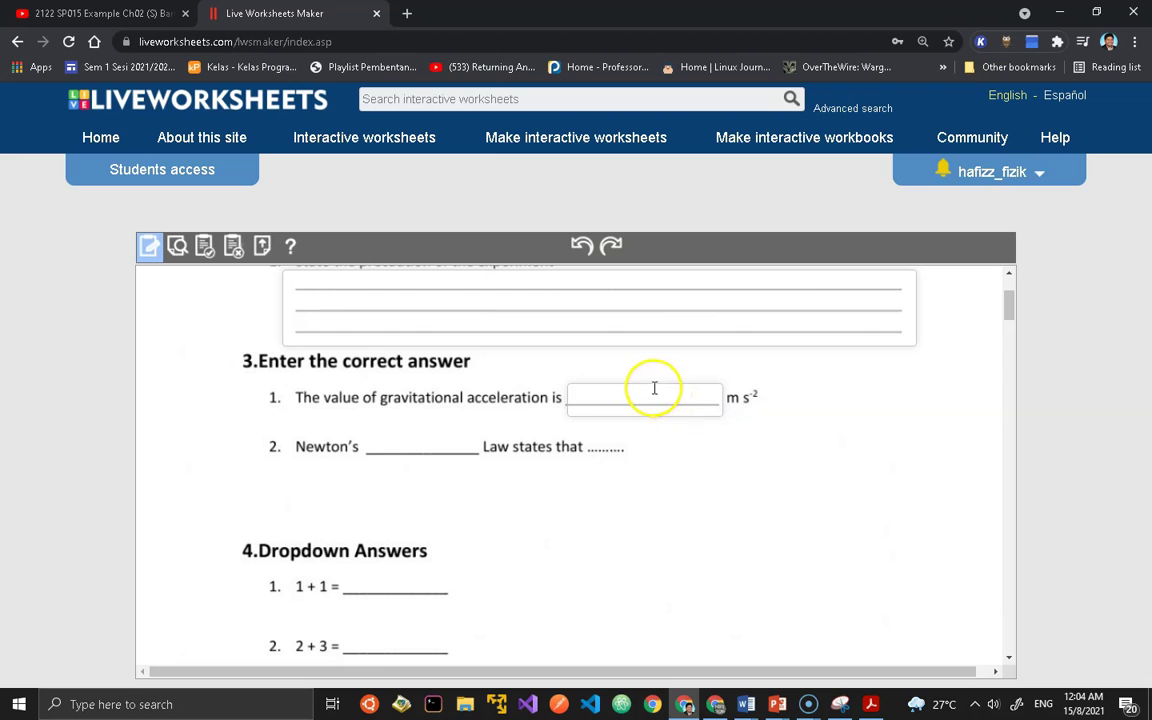
left_click_drag(641, 399, 643, 388)
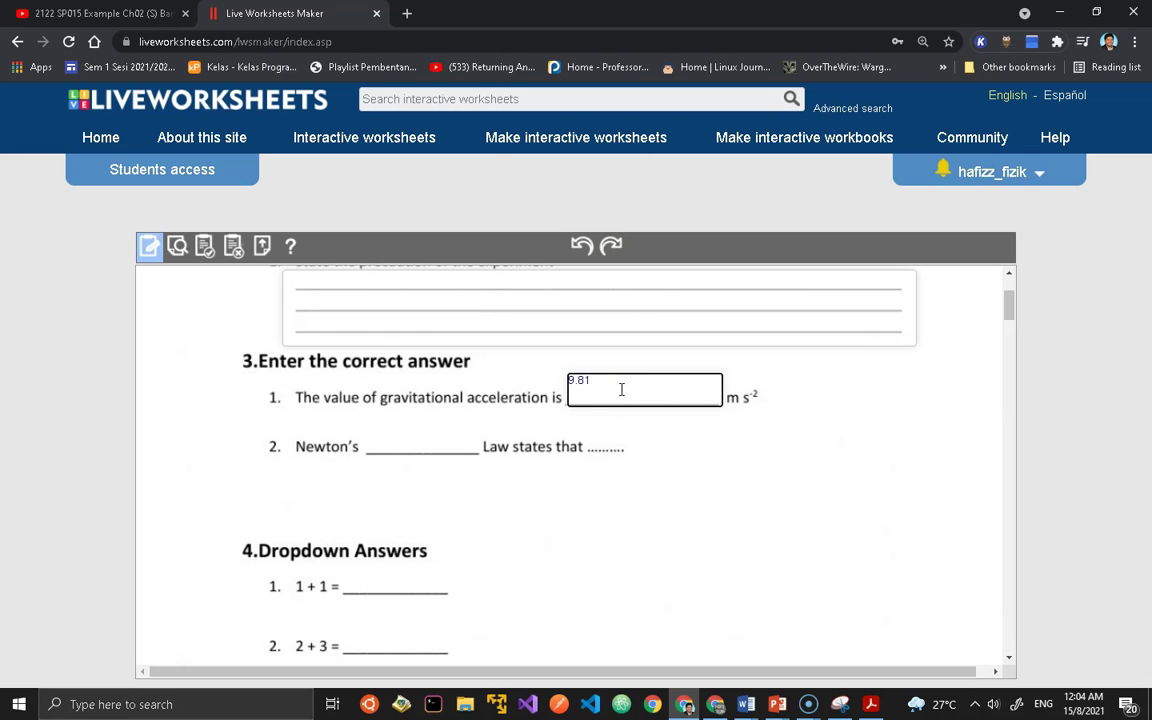
Add an answer box on the Newton's law blank accepting second/2/Second/SECOND, then preview.
left_click_drag(364, 418, 486, 466)
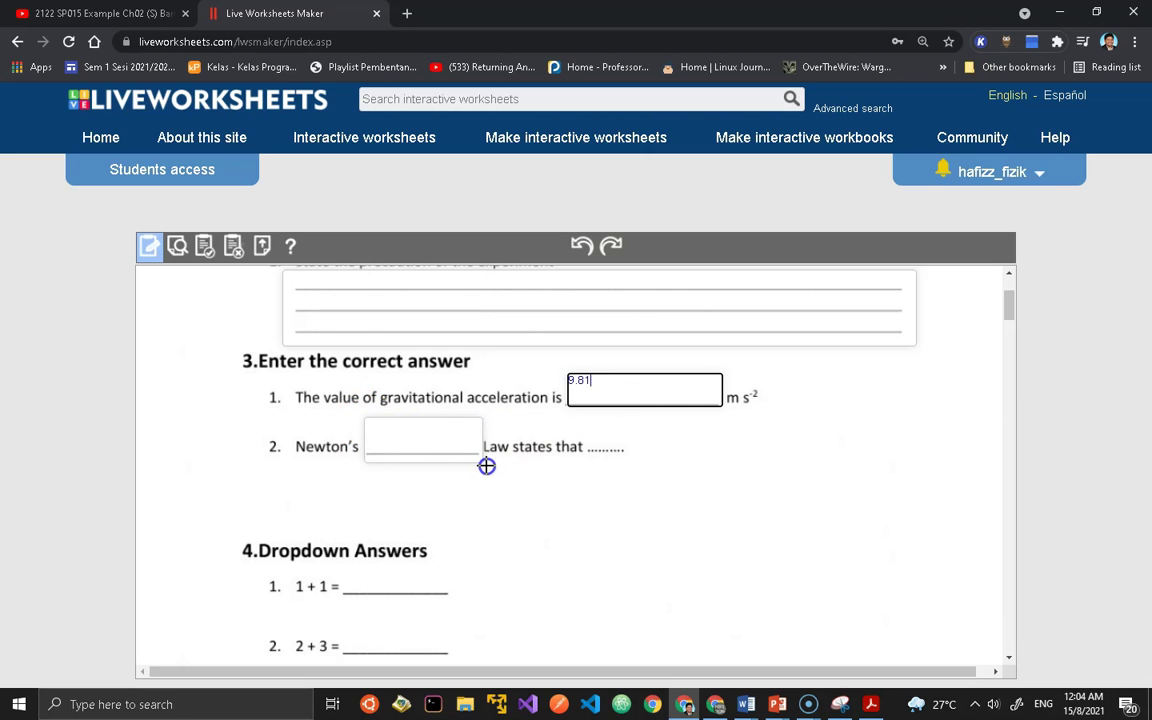
left_click(424, 432)
type("second/2/Second")
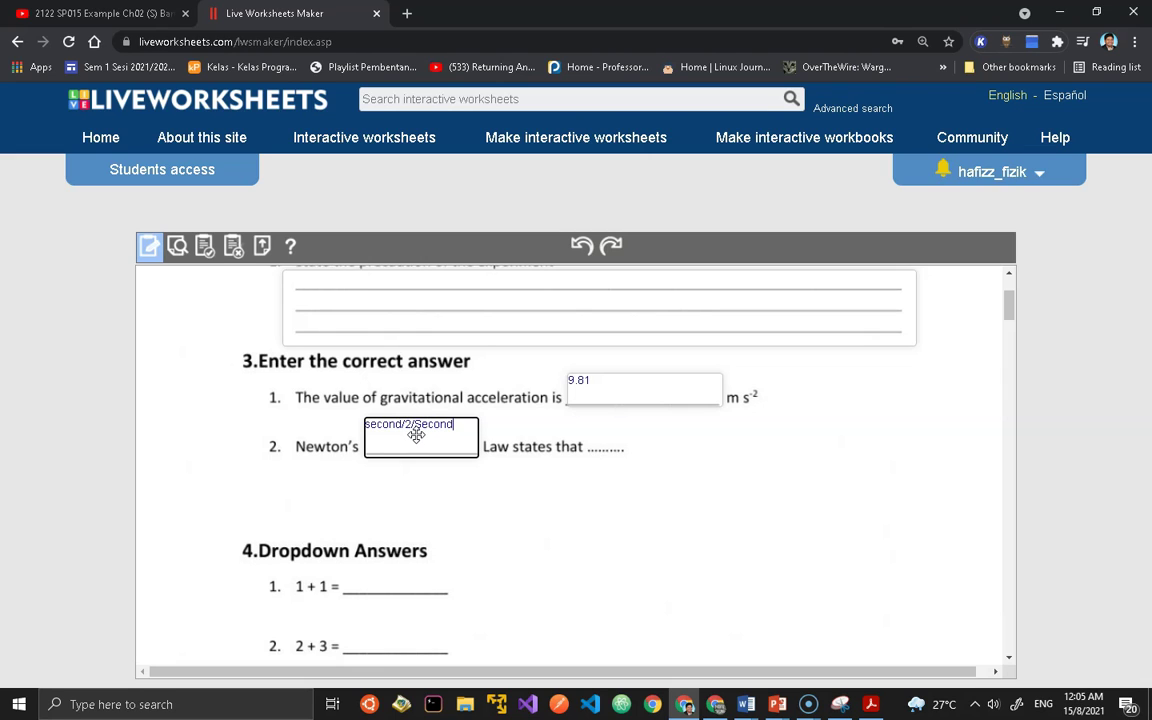
double_click(476, 432)
scroll(417, 477, "down", 2)
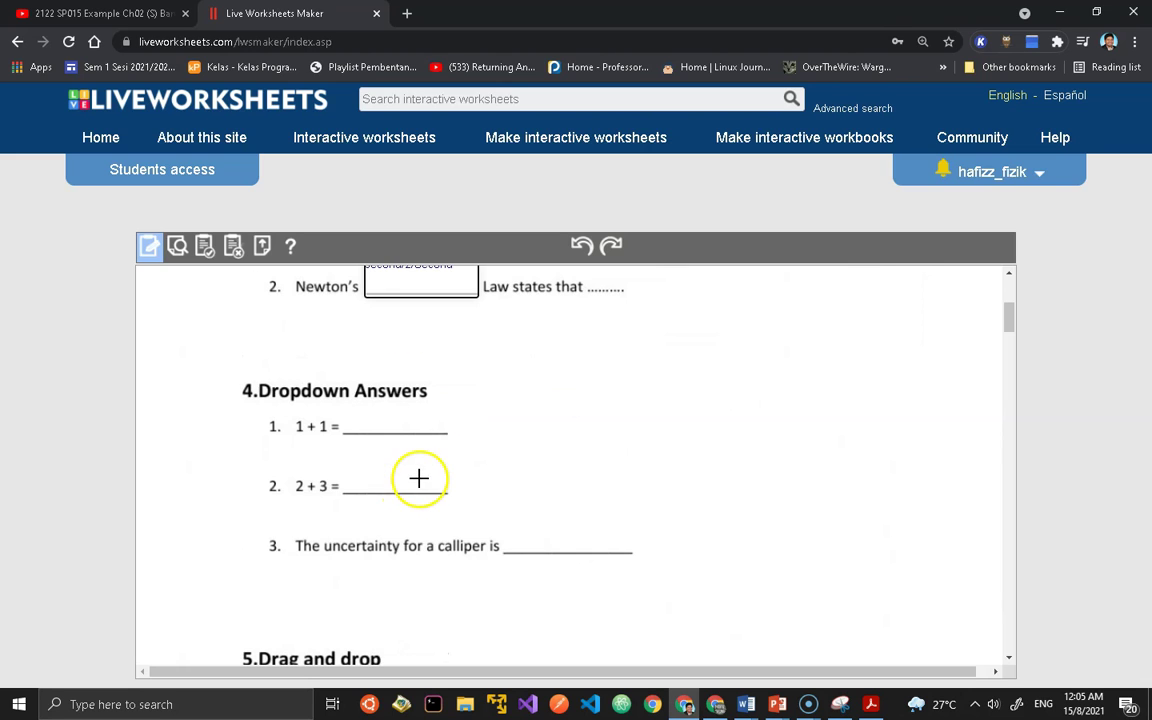
scroll(348, 413, "up", 1)
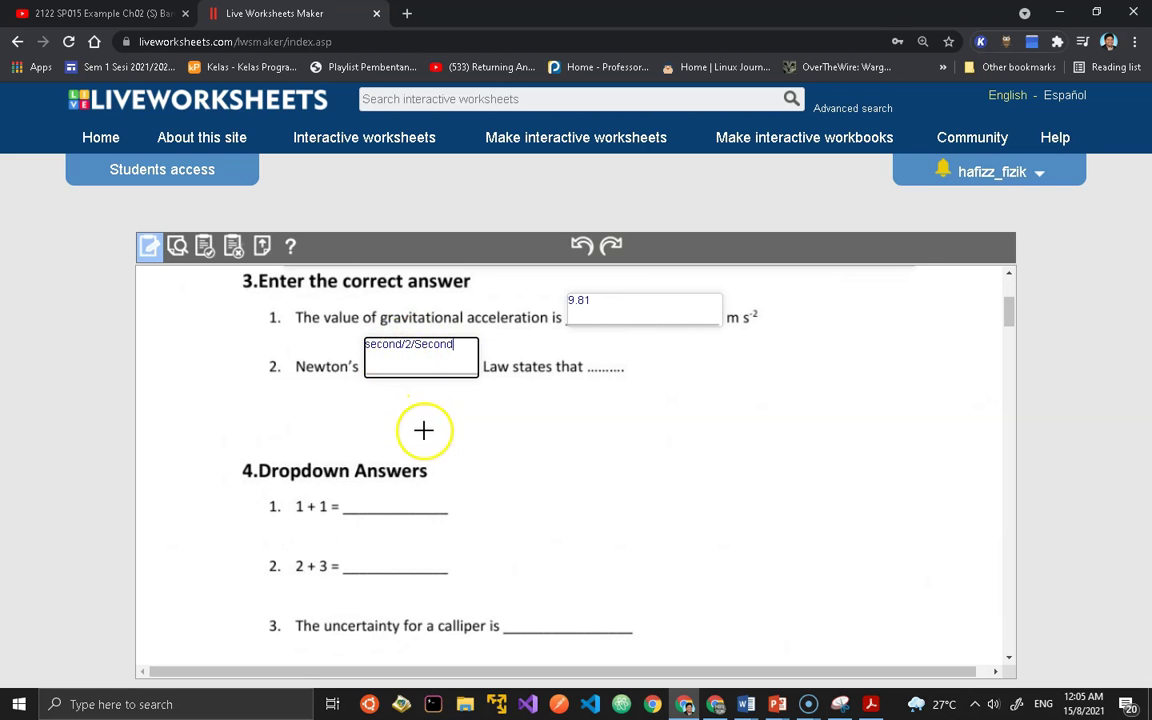
scroll(383, 420, "down", 1)
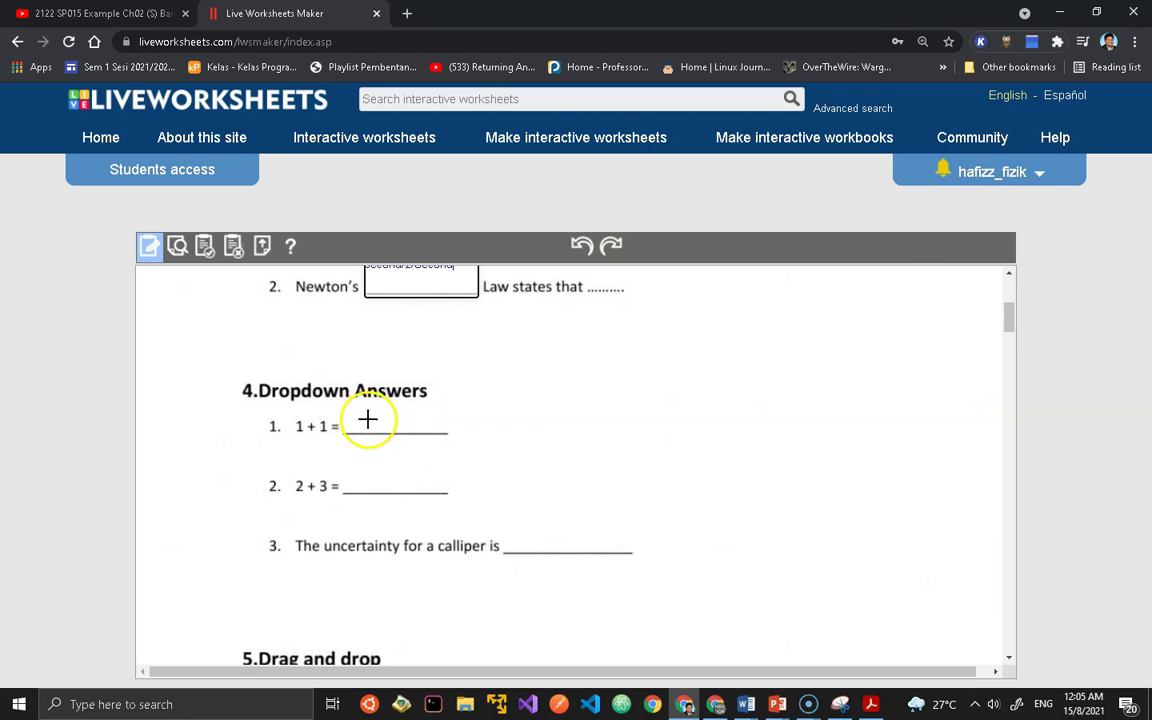
scroll(370, 417, "up", 1)
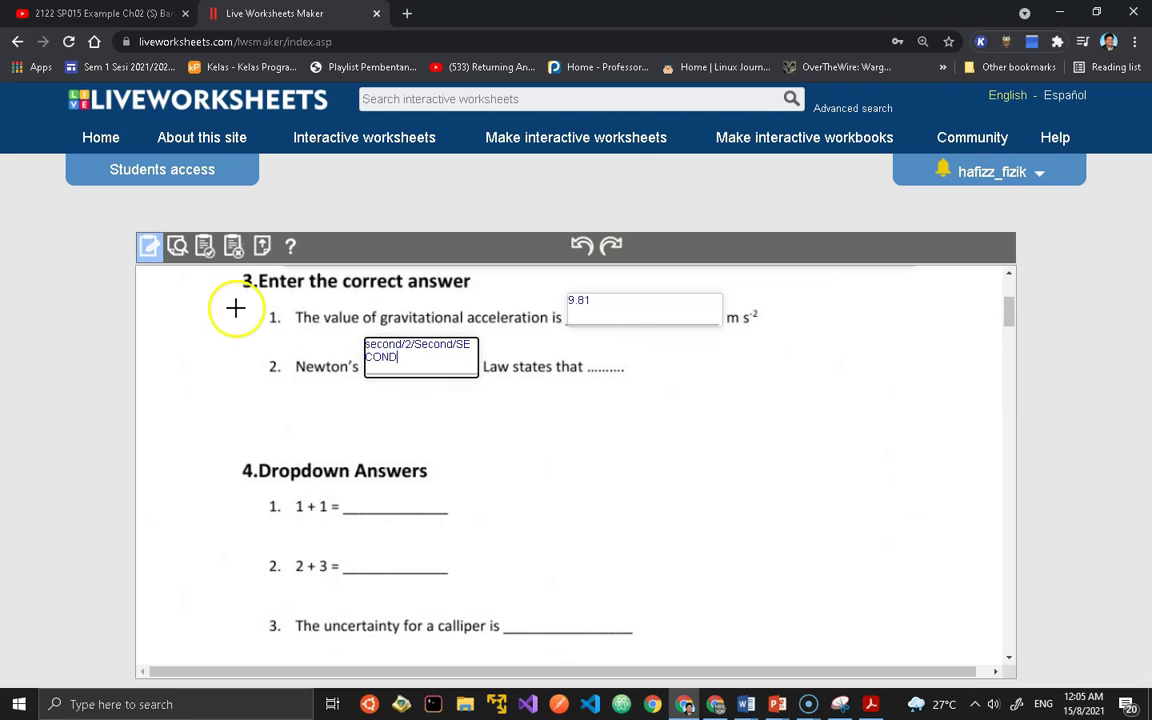
left_click(177, 247)
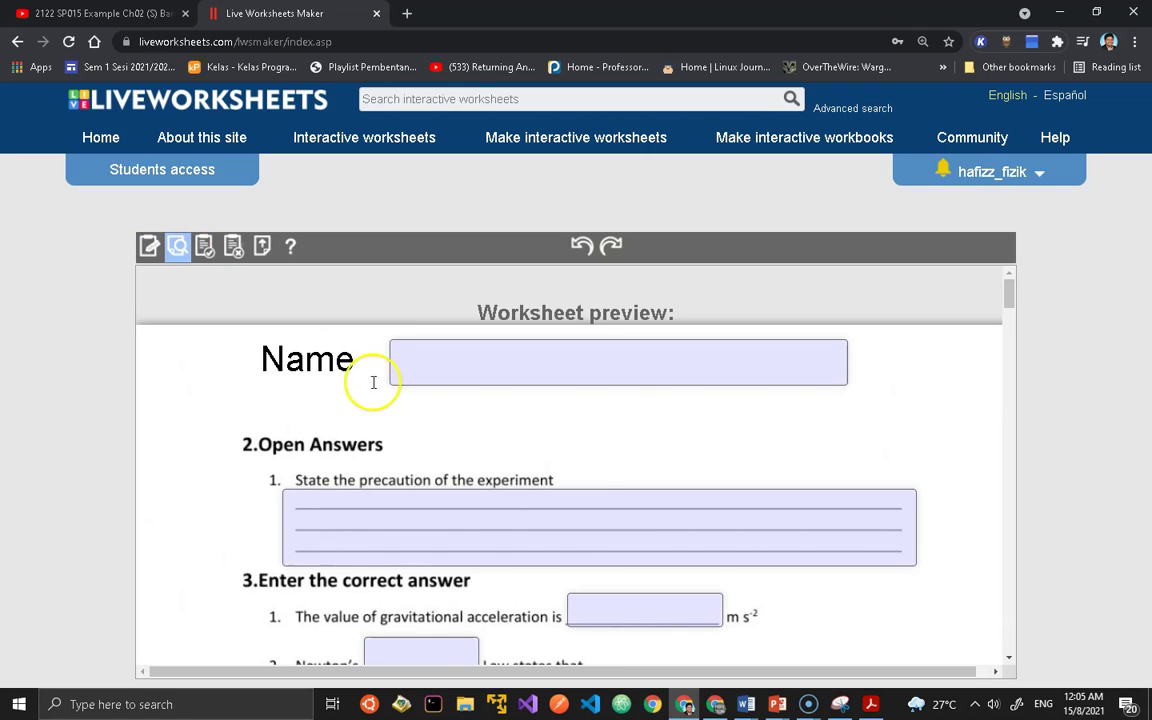
Test 9.21 in the gravitational box and set answer text size 28 for the whole worksheet.
scroll(373, 381, "down", 2)
left_click(603, 452)
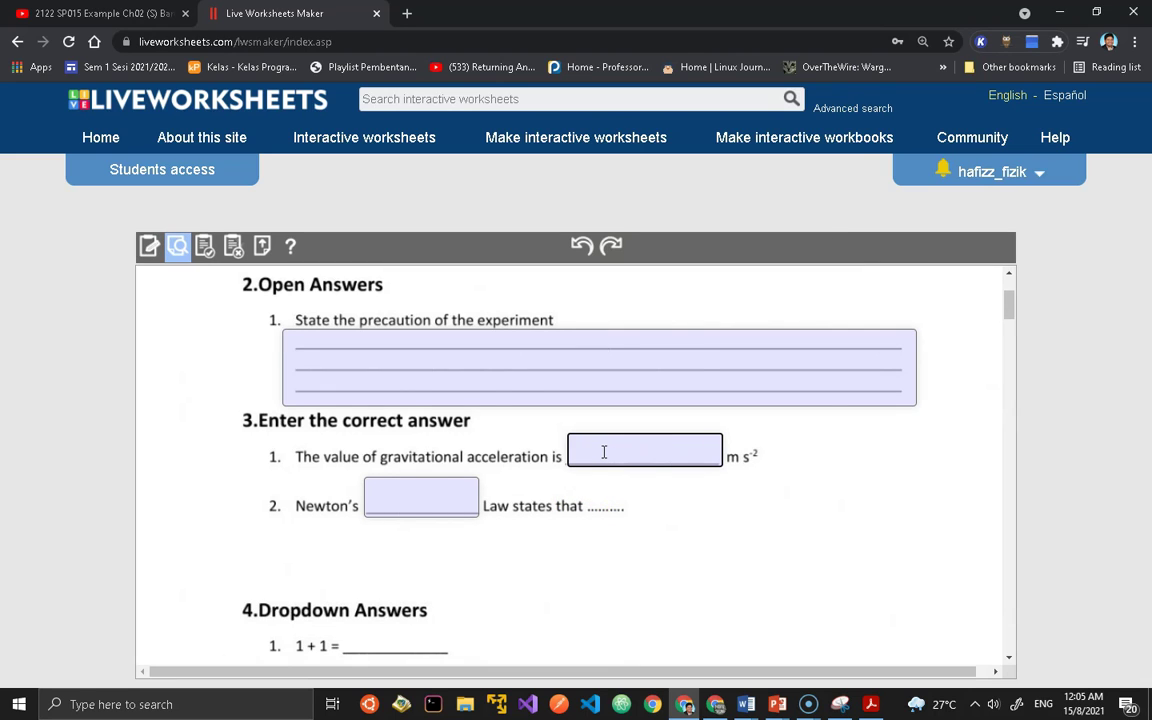
type("9.21")
left_click(615, 452)
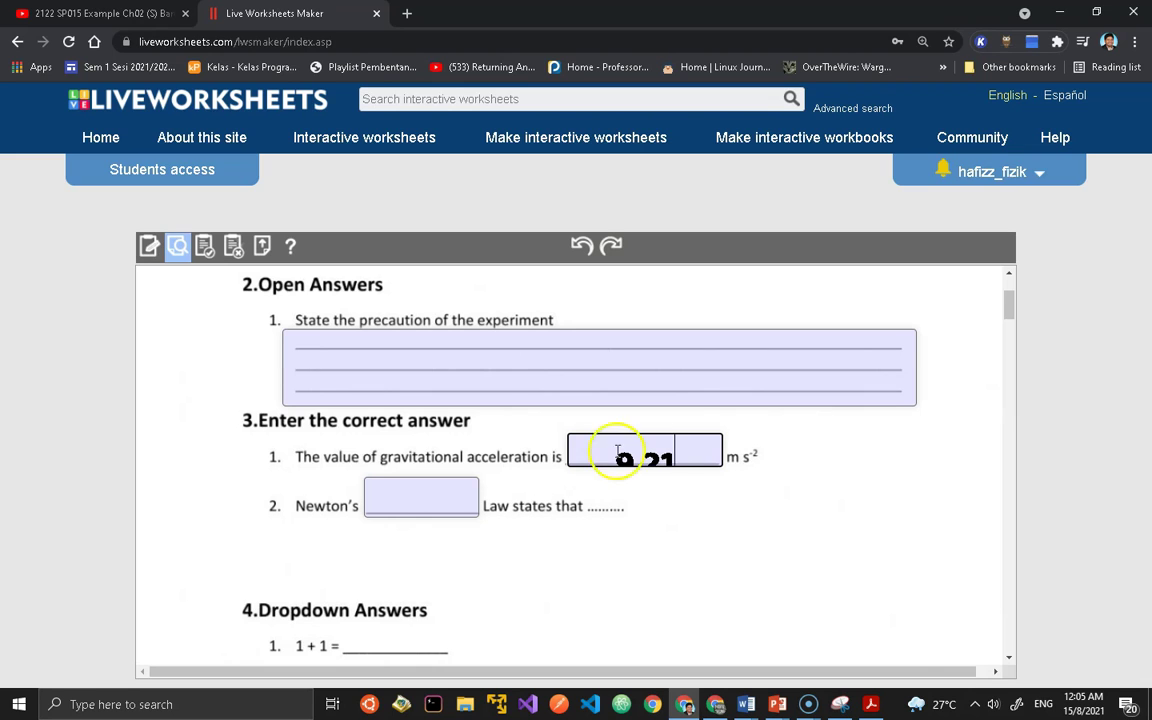
left_click(820, 530)
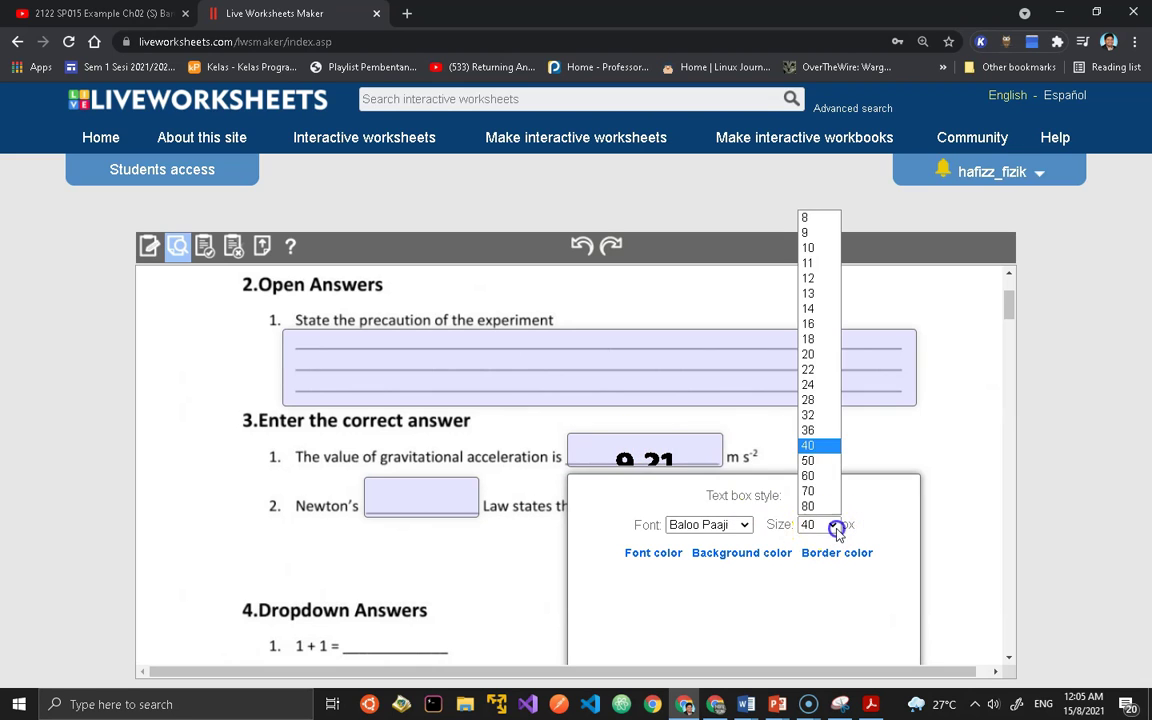
left_click(822, 338)
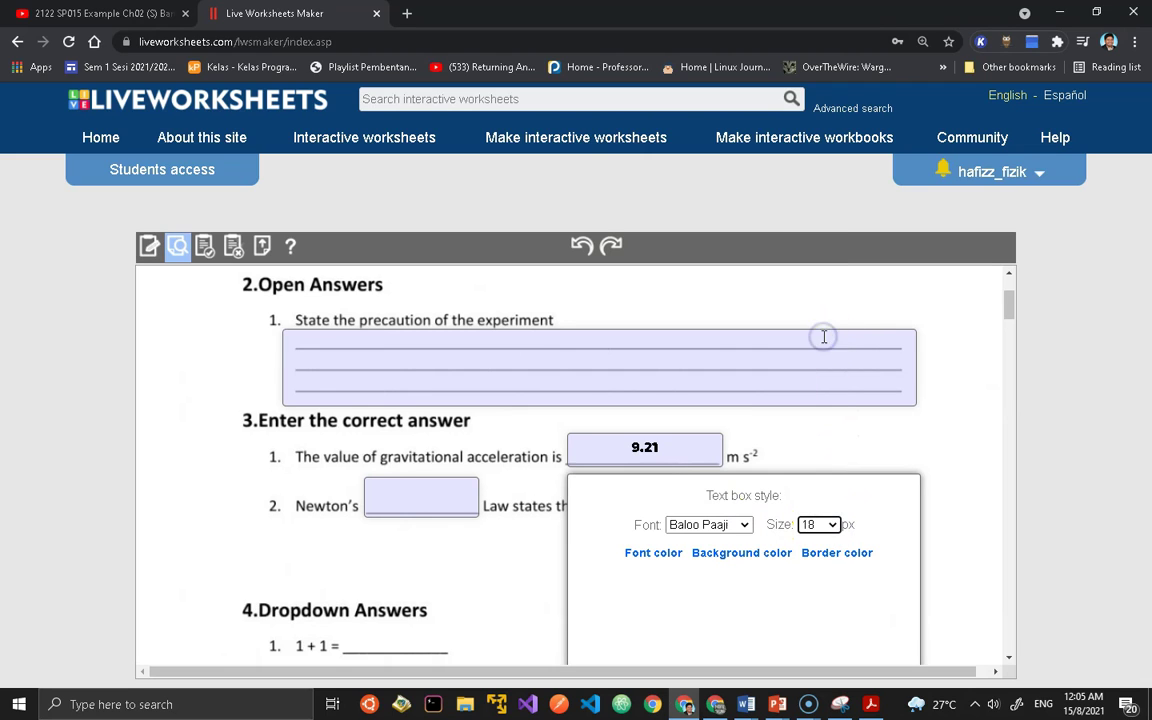
left_click(820, 525)
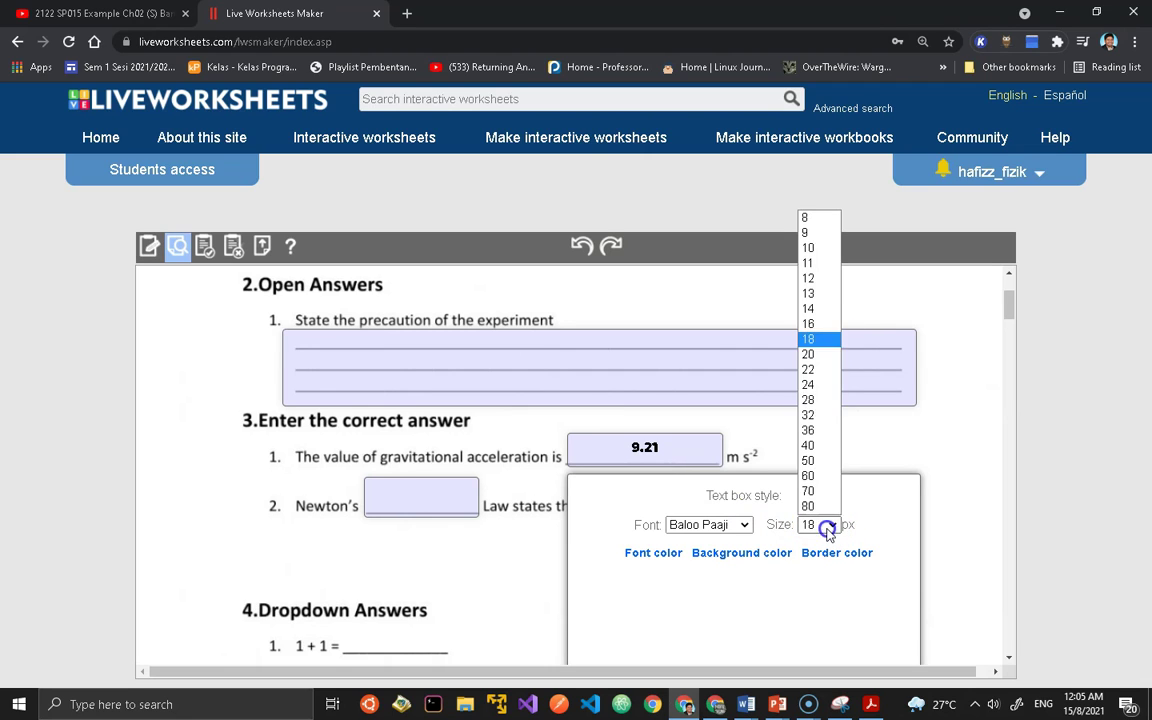
left_click(812, 400)
scroll(824, 562, "down", 2)
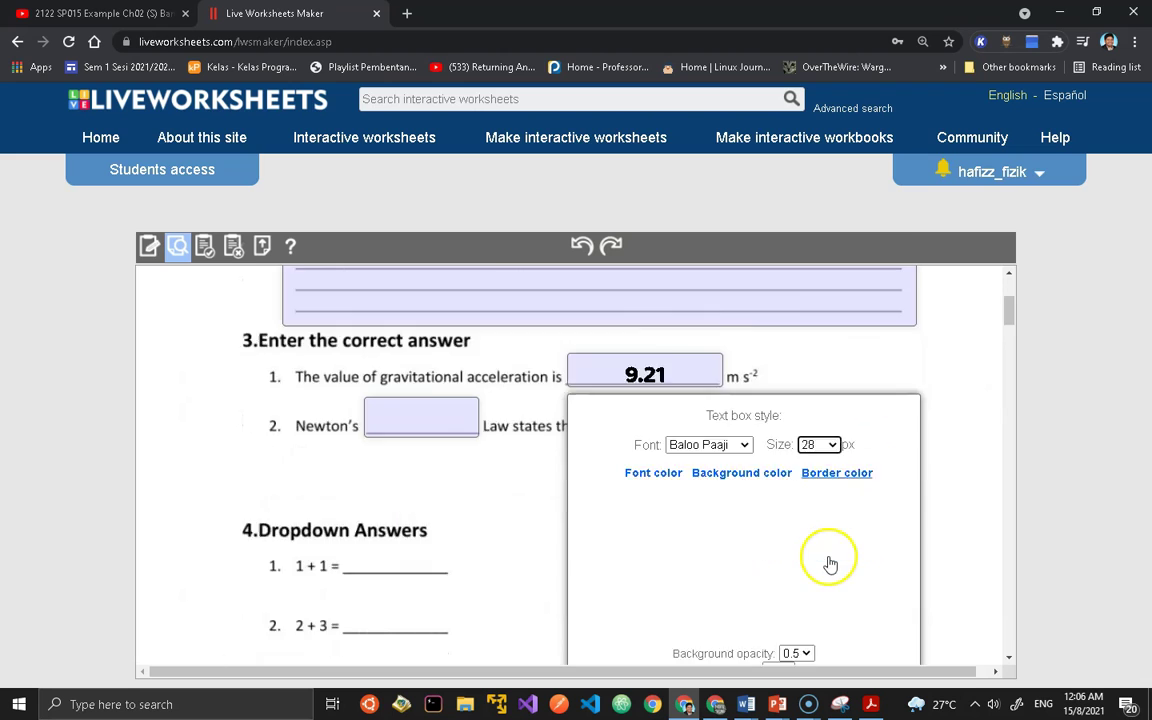
left_click(670, 579)
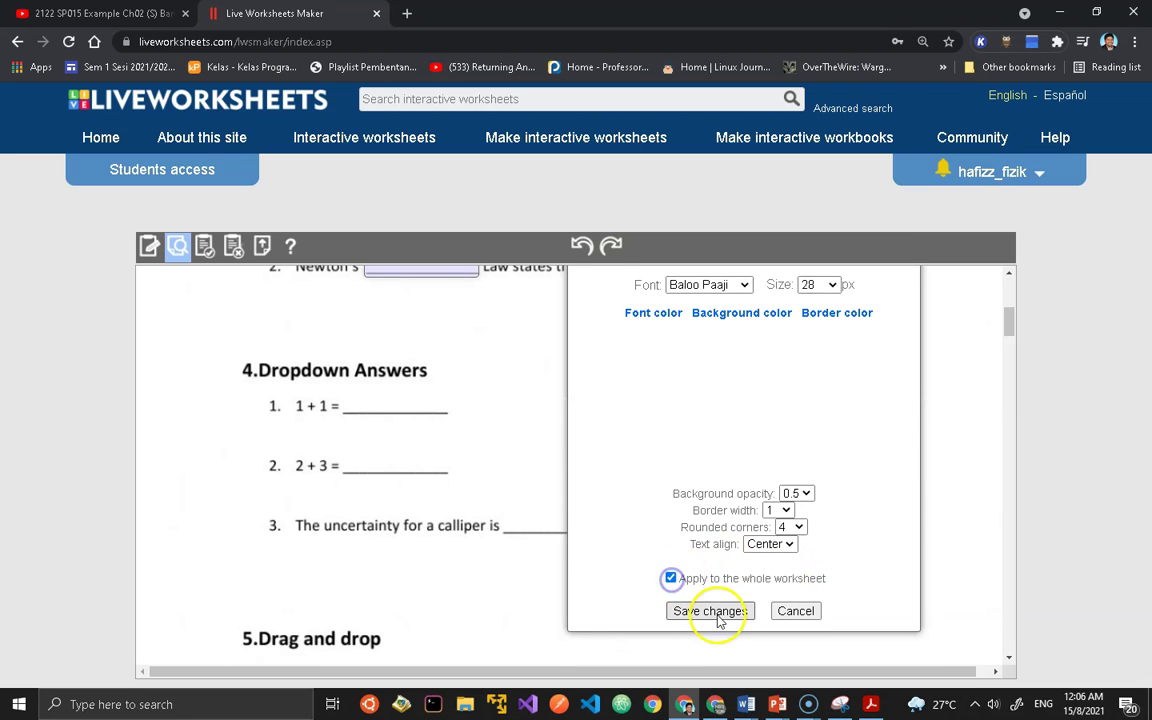
left_click(710, 611)
scroll(641, 520, "up", 3)
Give the precaution open-answer box a smaller text size and save it.
left_click(579, 421)
double_click(579, 421)
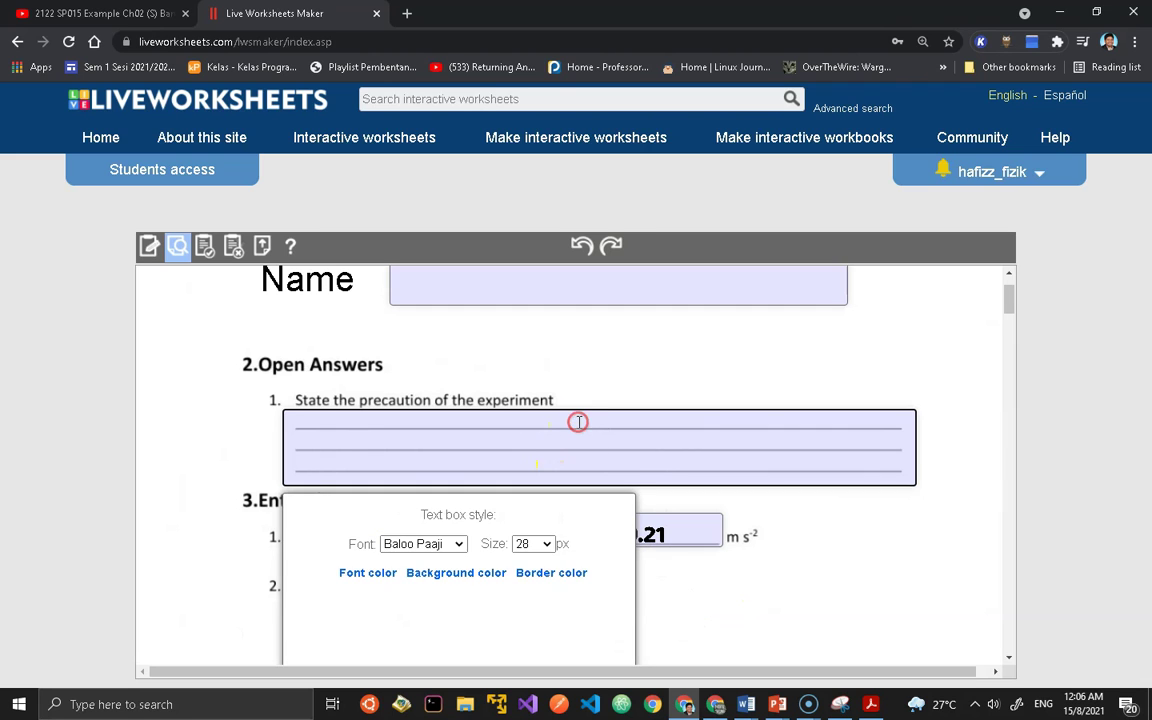
left_click(548, 544)
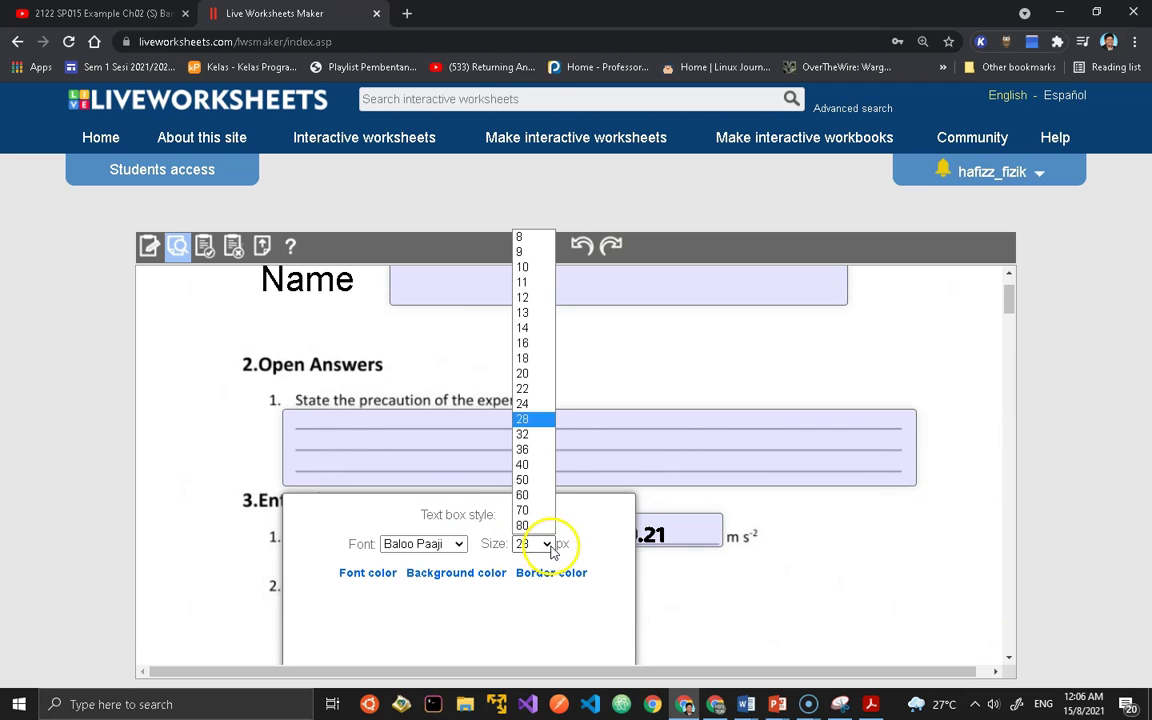
left_click(527, 343)
scroll(428, 500, "down", 5)
left_click(420, 470)
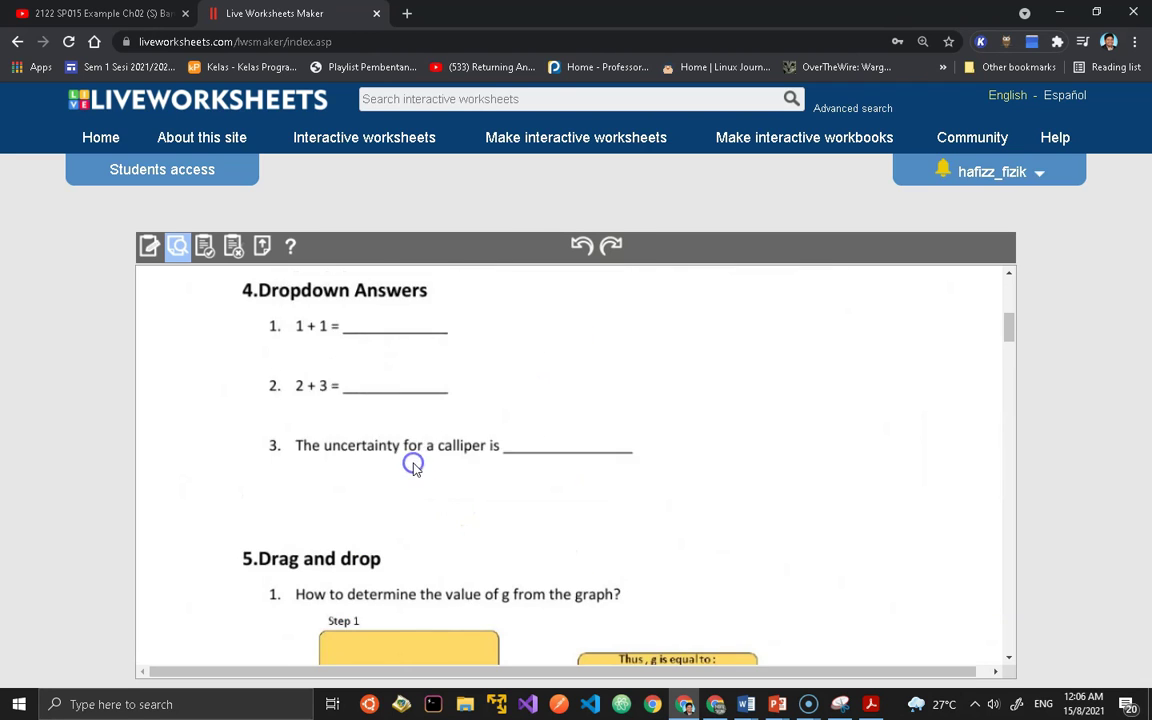
Answer 'scond' in the Newton's law box, correcting the mistyped 'SCOND'.
scroll(689, 424, "up", 5)
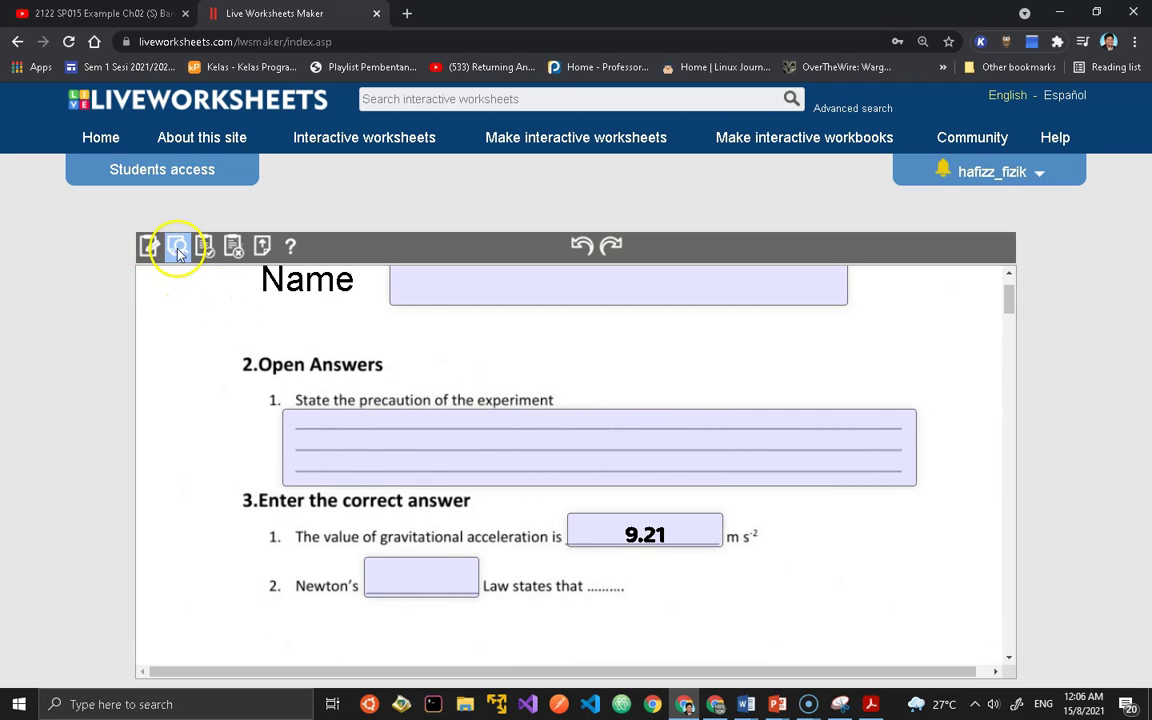
scroll(576, 429, "down", 2)
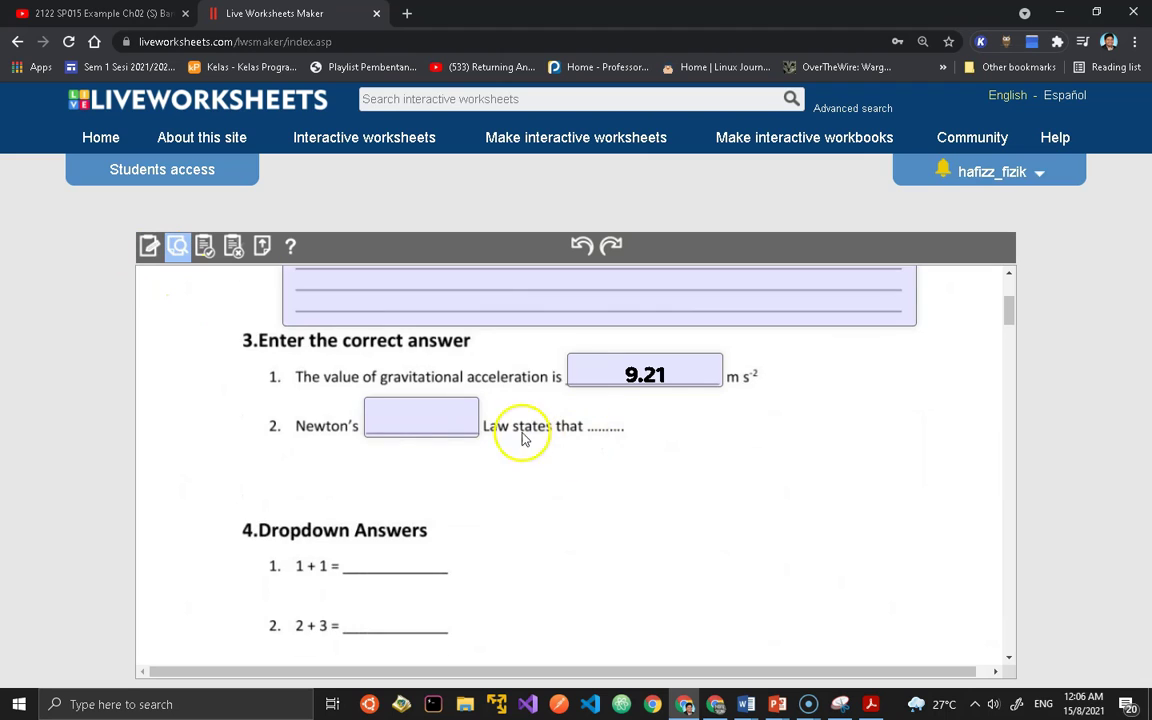
left_click(437, 425)
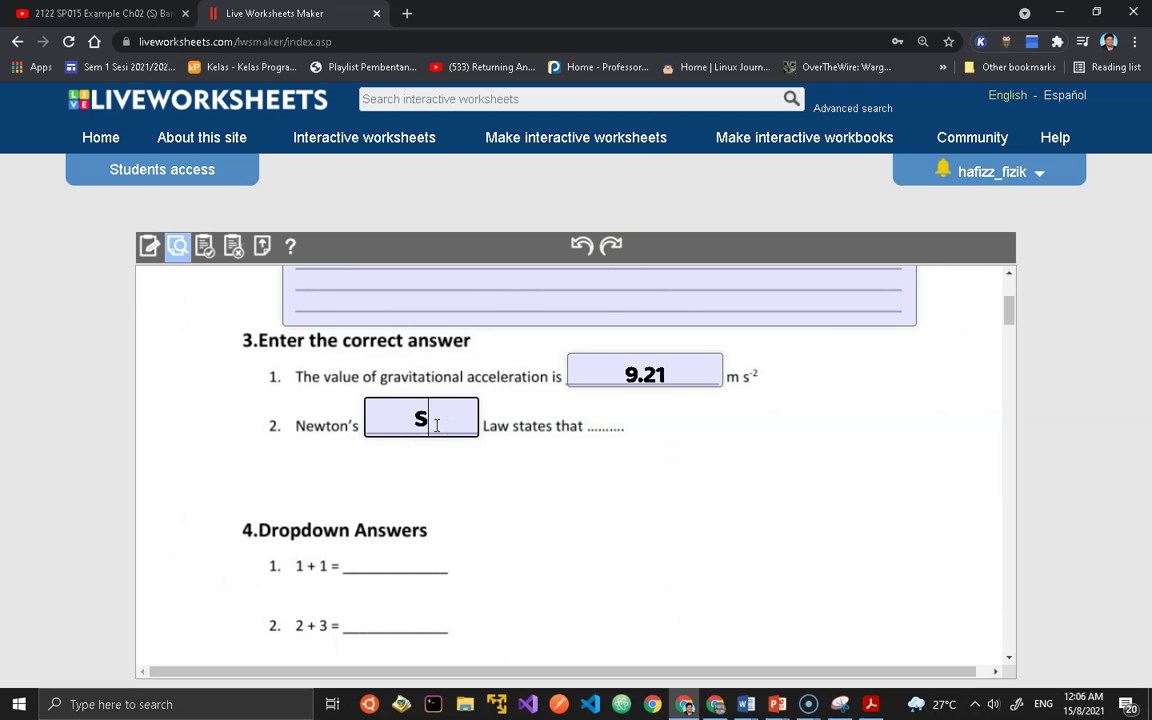
type("SCOND")
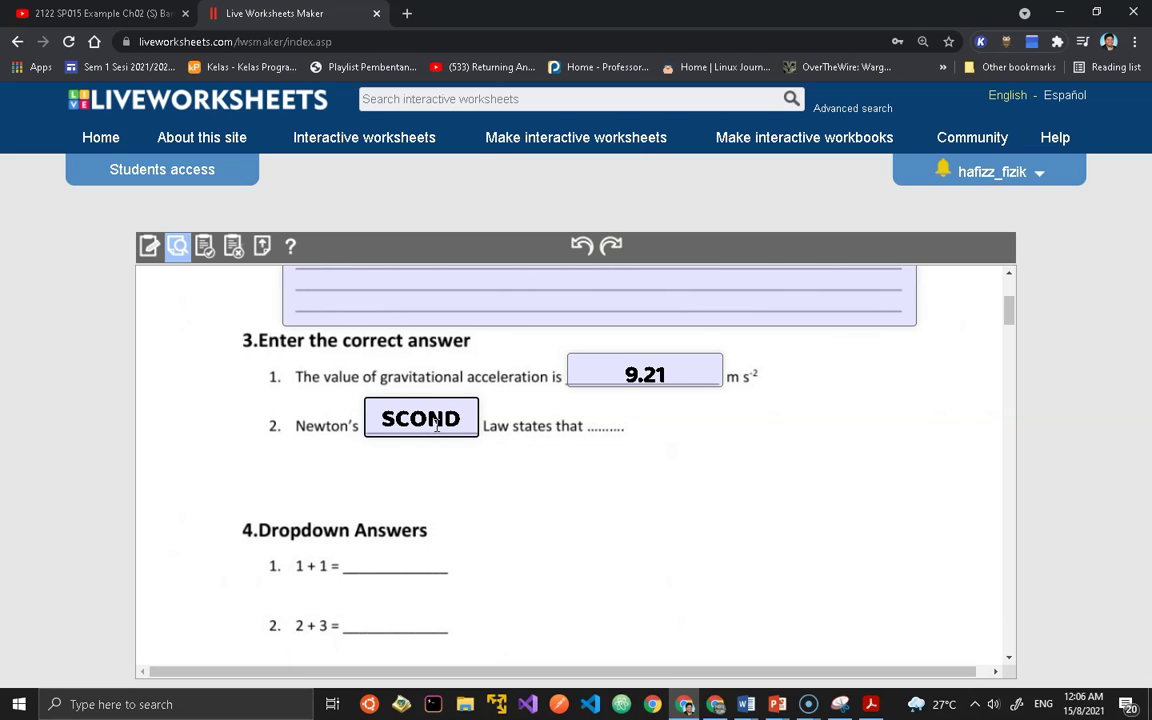
key("BackSpace")
key("BackSpace")
key("BackSpace")
key("BackSpace")
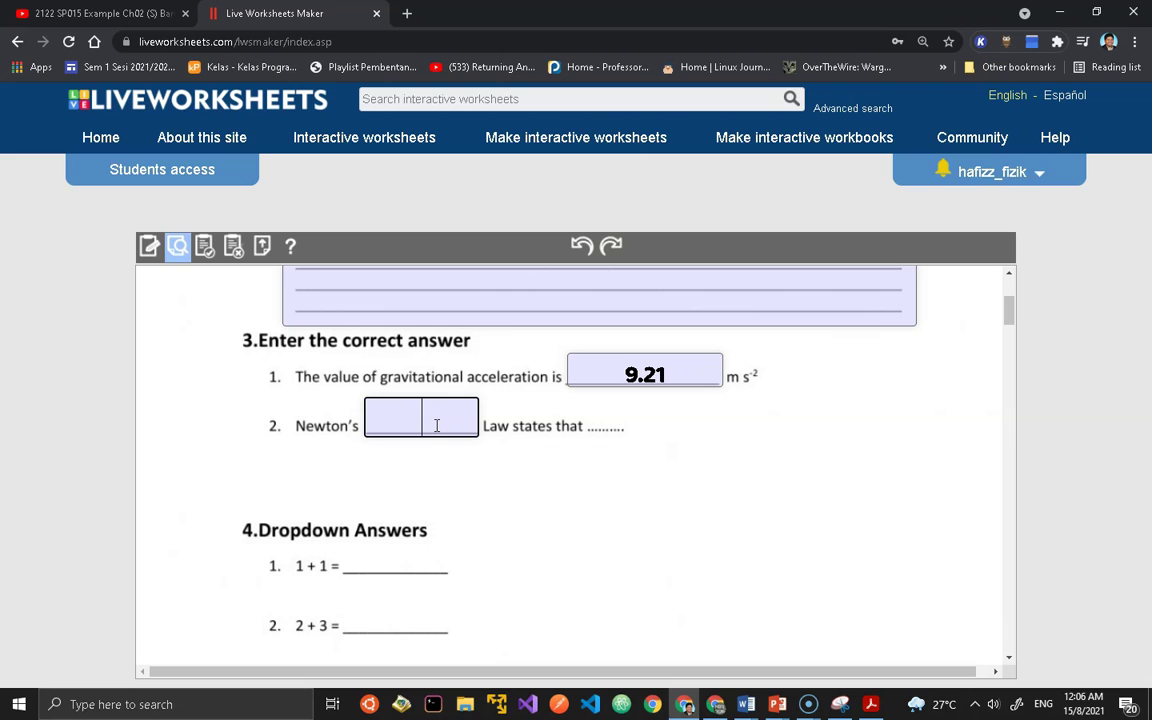
type("cond")
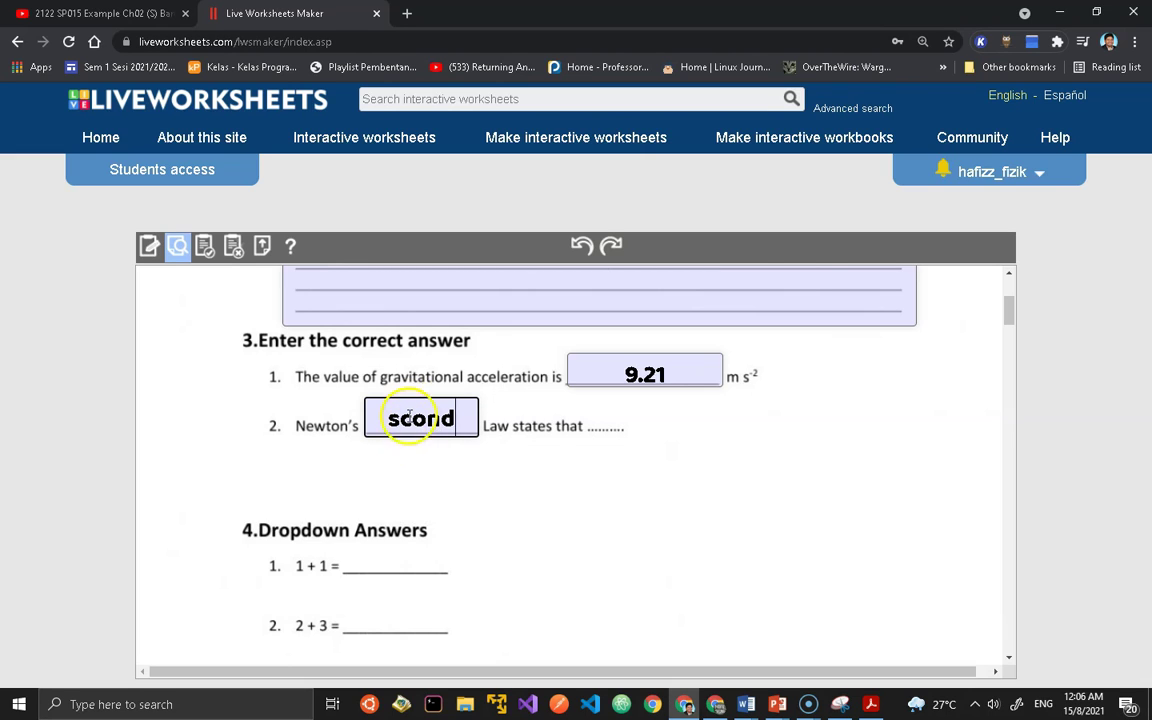
left_click(413, 416)
scroll(414, 420, "down", 2)
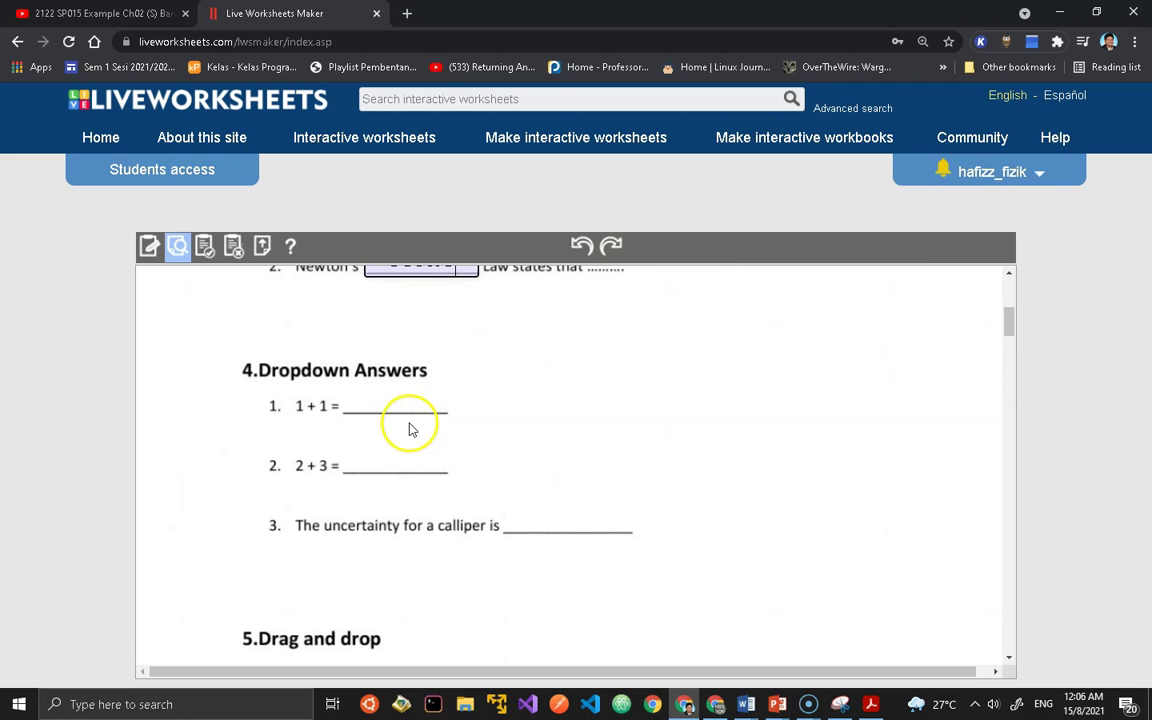
scroll(420, 345, "up", 1)
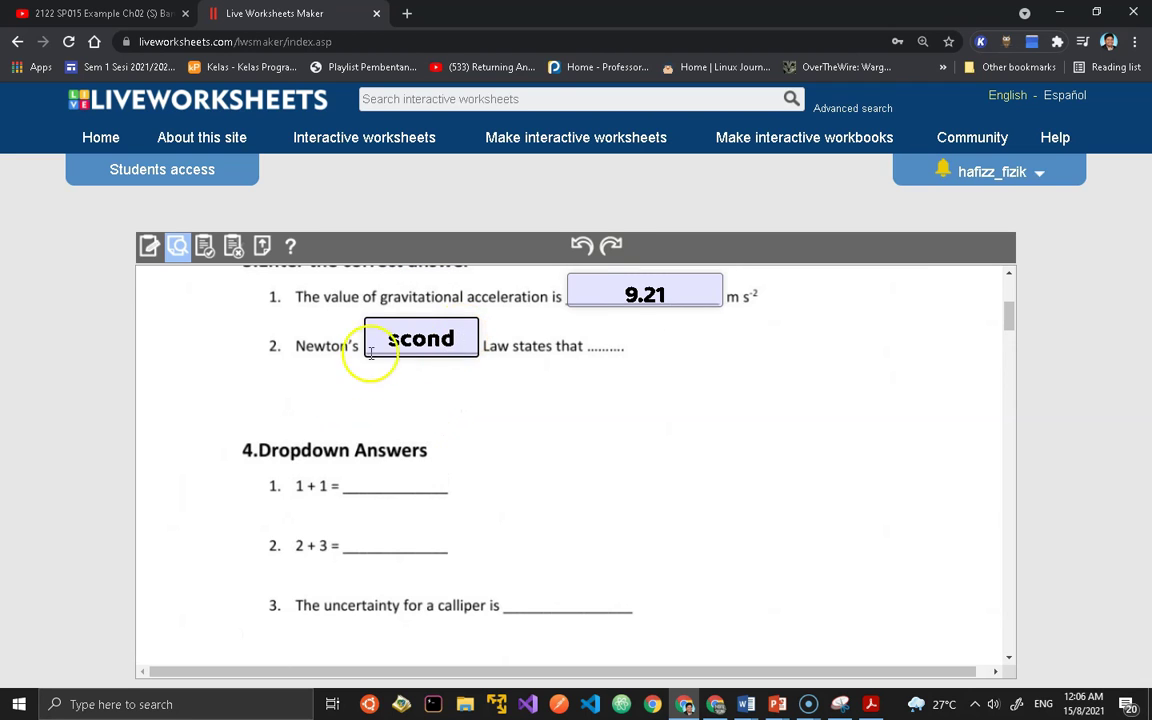
Back in the editor, draw an answer box beside '1 + 1 =' and enter choose:1/2/3/4.
left_click(148, 250)
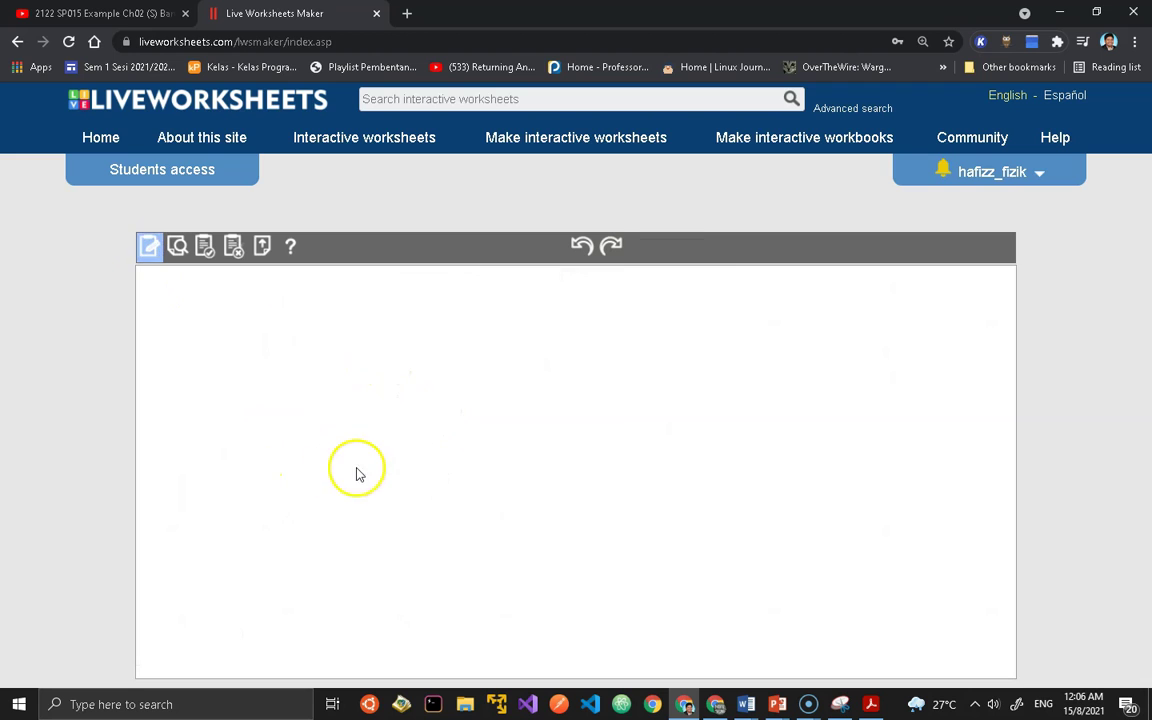
scroll(375, 436, "down", 2)
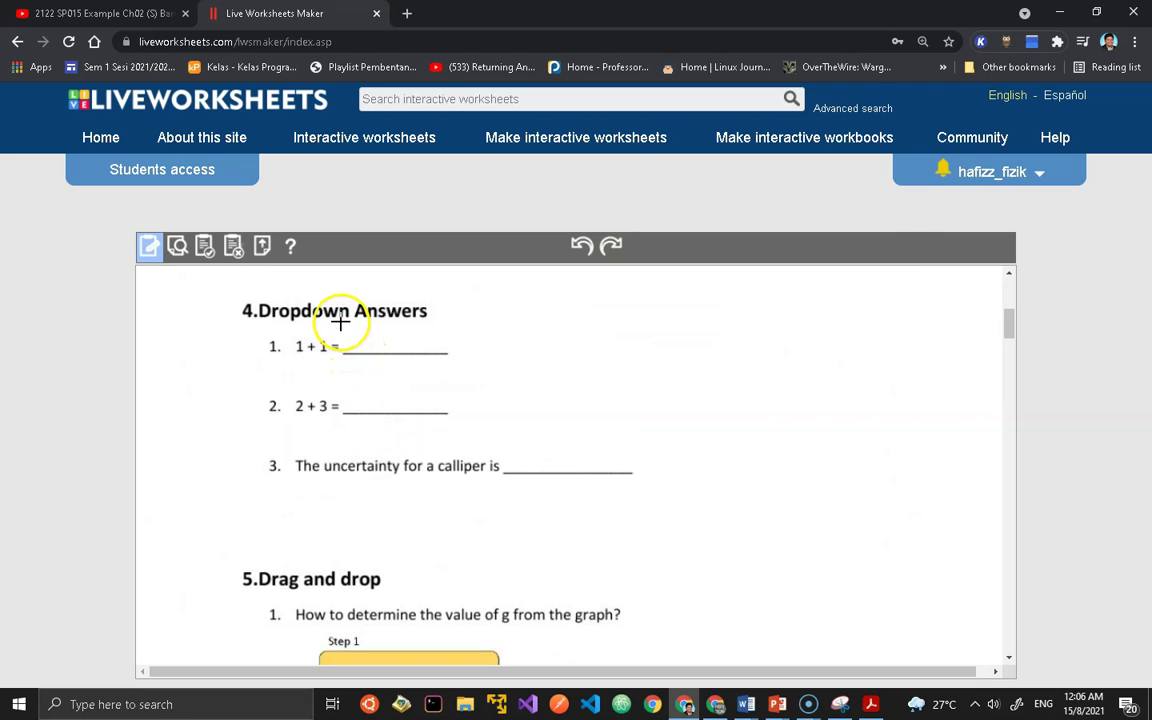
left_click_drag(343, 322, 459, 359)
left_click(422, 346)
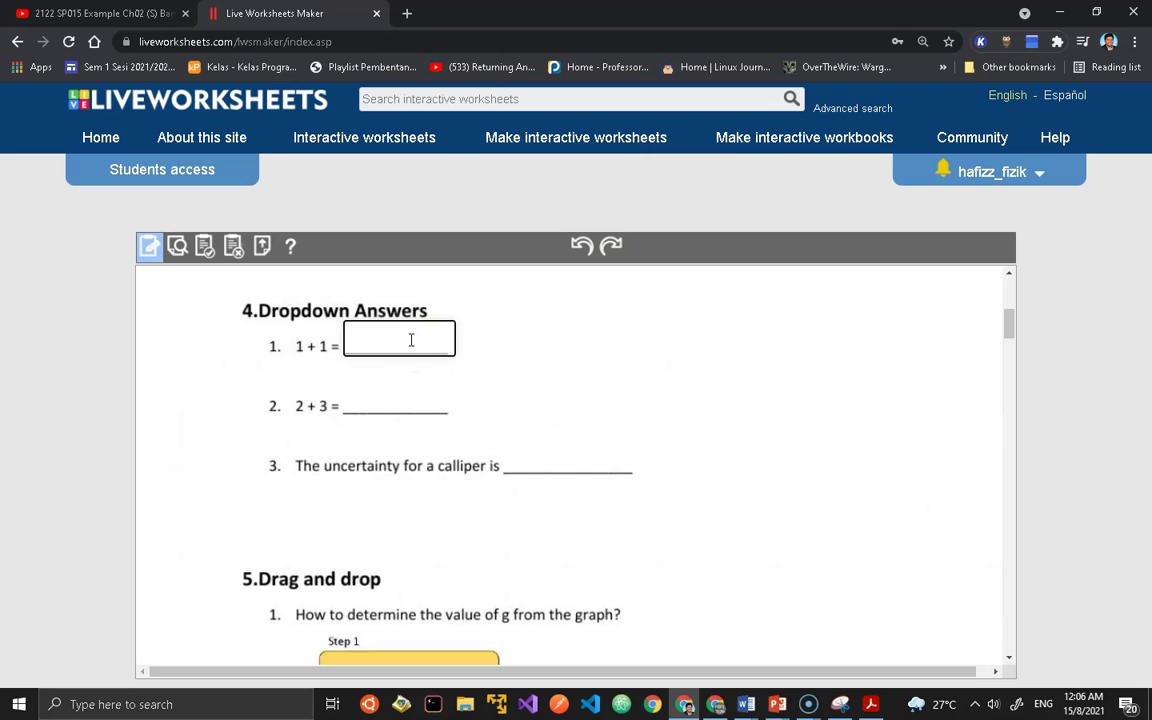
type("hoose:1/*2/3/4")
Mark 2 as the correct option, making it choose:1/*2/3/4, and preview the worksheet.
left_click(376, 334)
left_click(395, 328)
type("*")
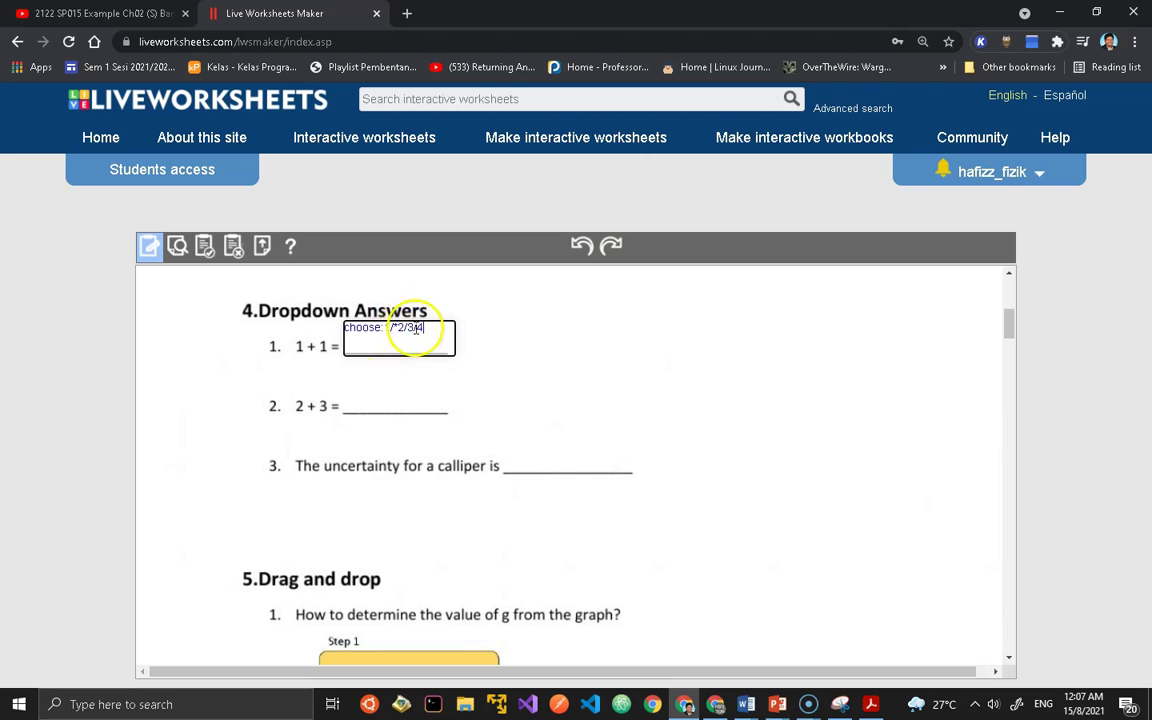
left_click(178, 247)
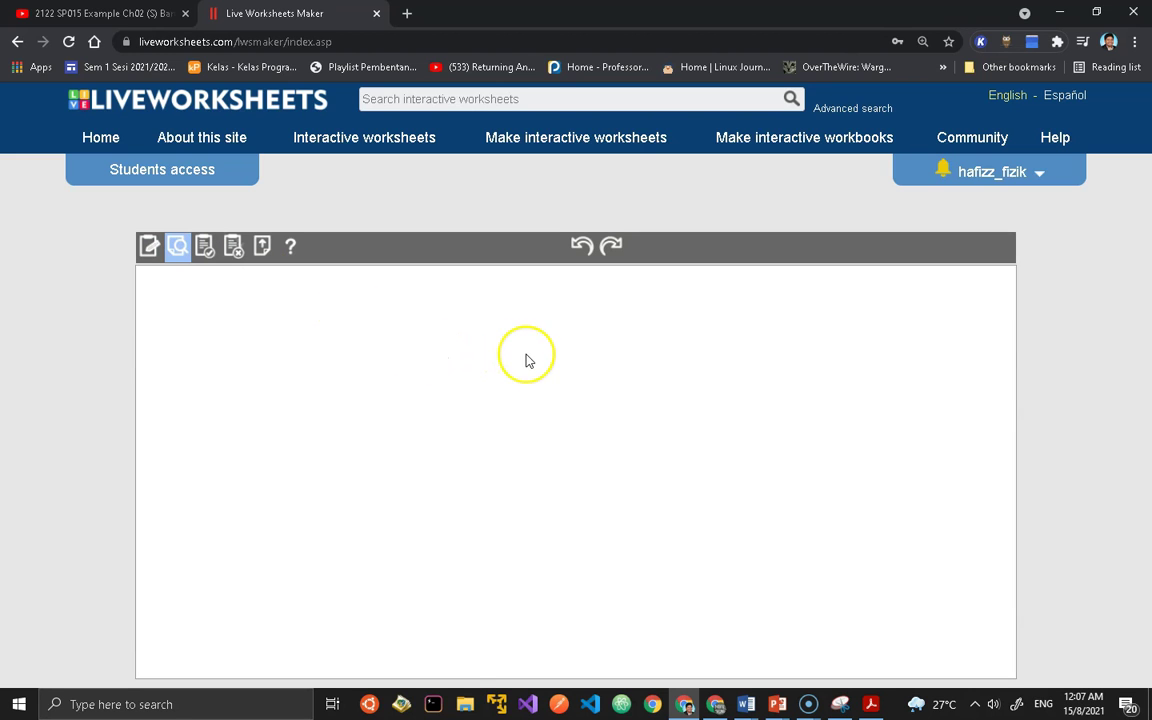
Pick 2 from the '1 + 1 =' dropdown in preview, then return to the editor.
scroll(527, 357, "down", 3)
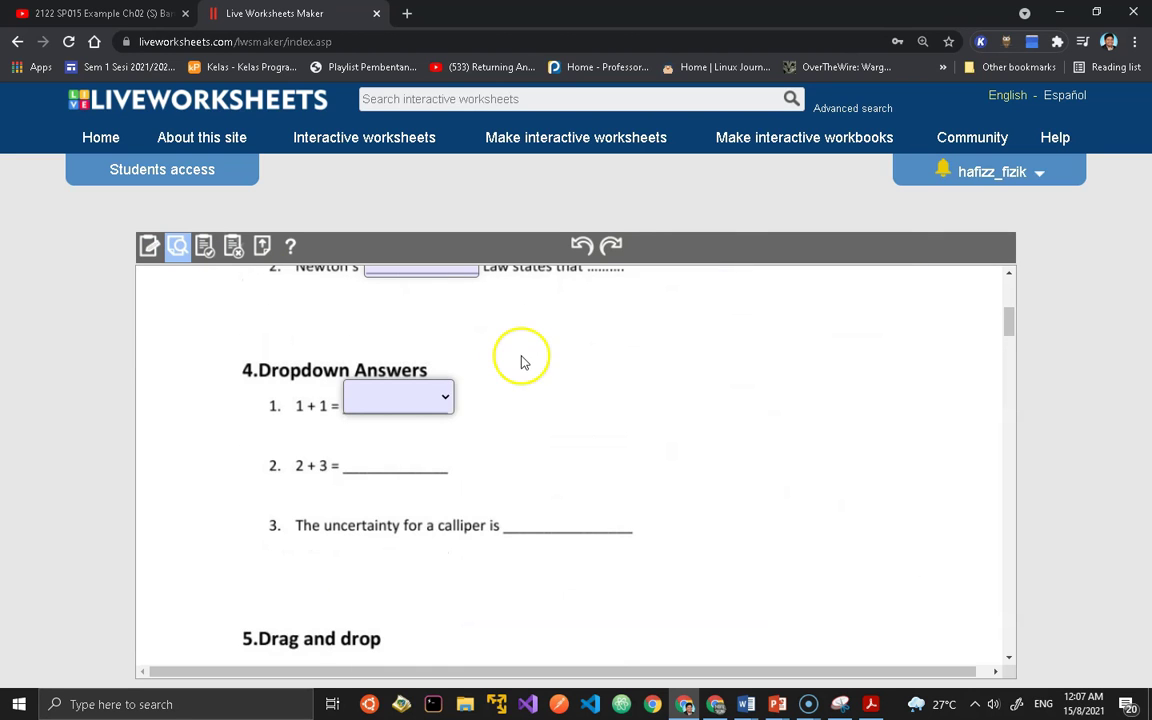
left_click(445, 398)
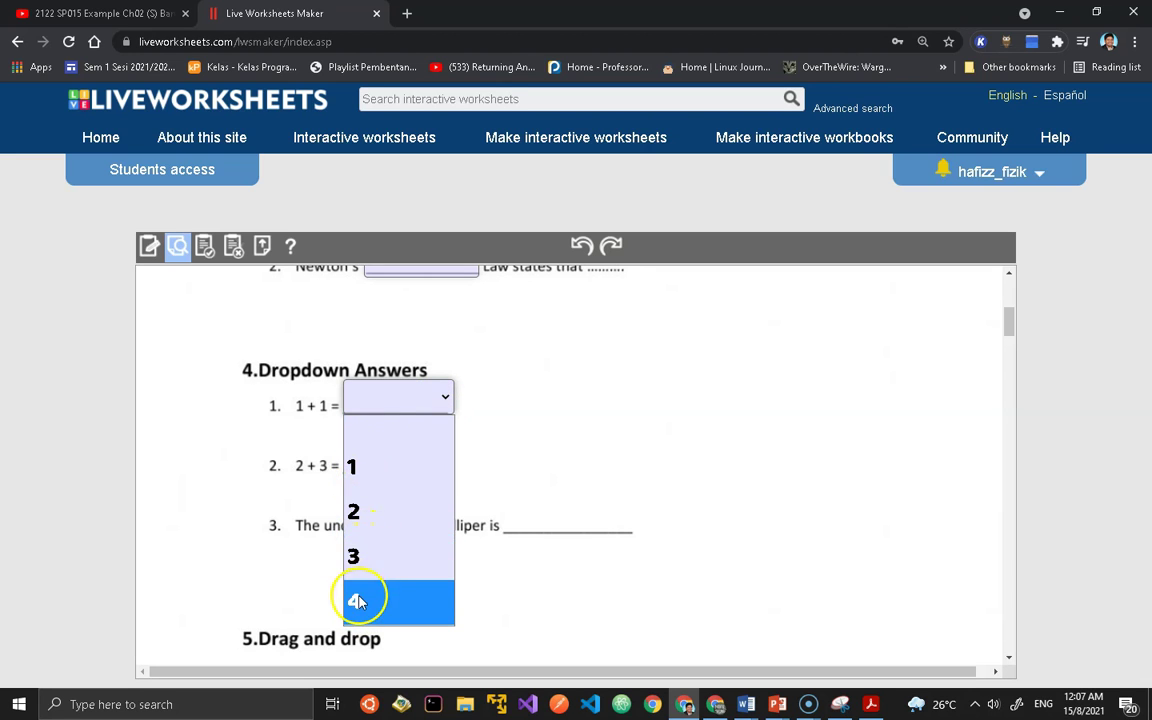
left_click(368, 518)
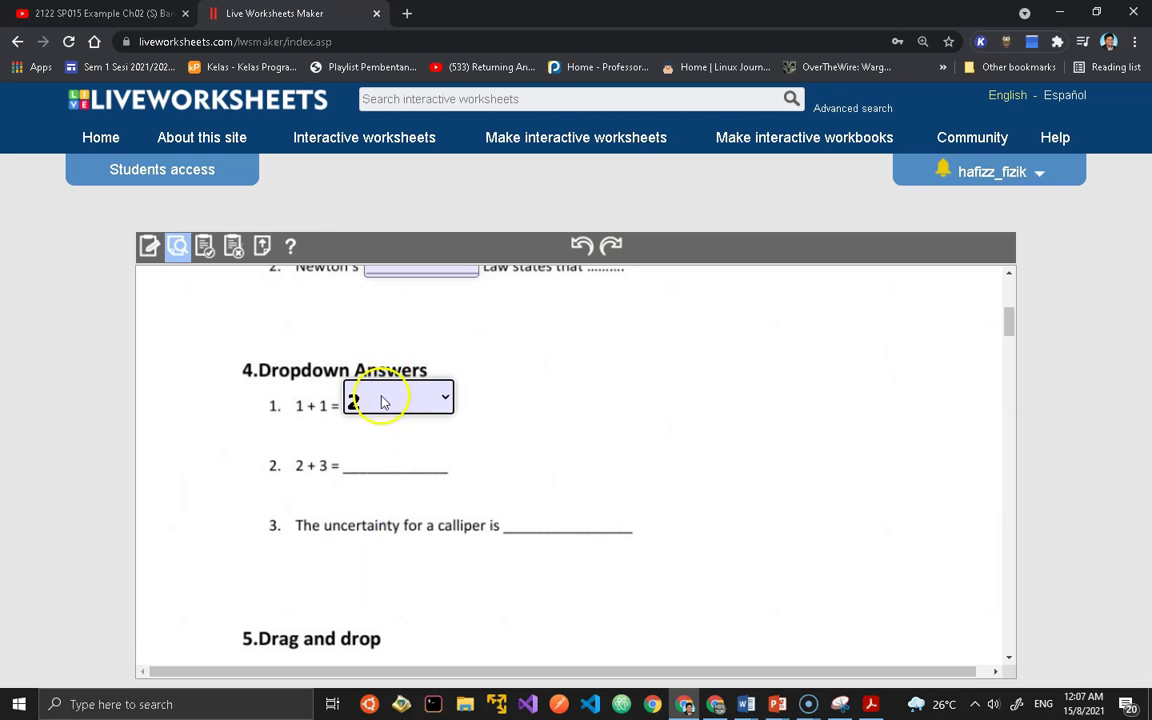
left_click(143, 244)
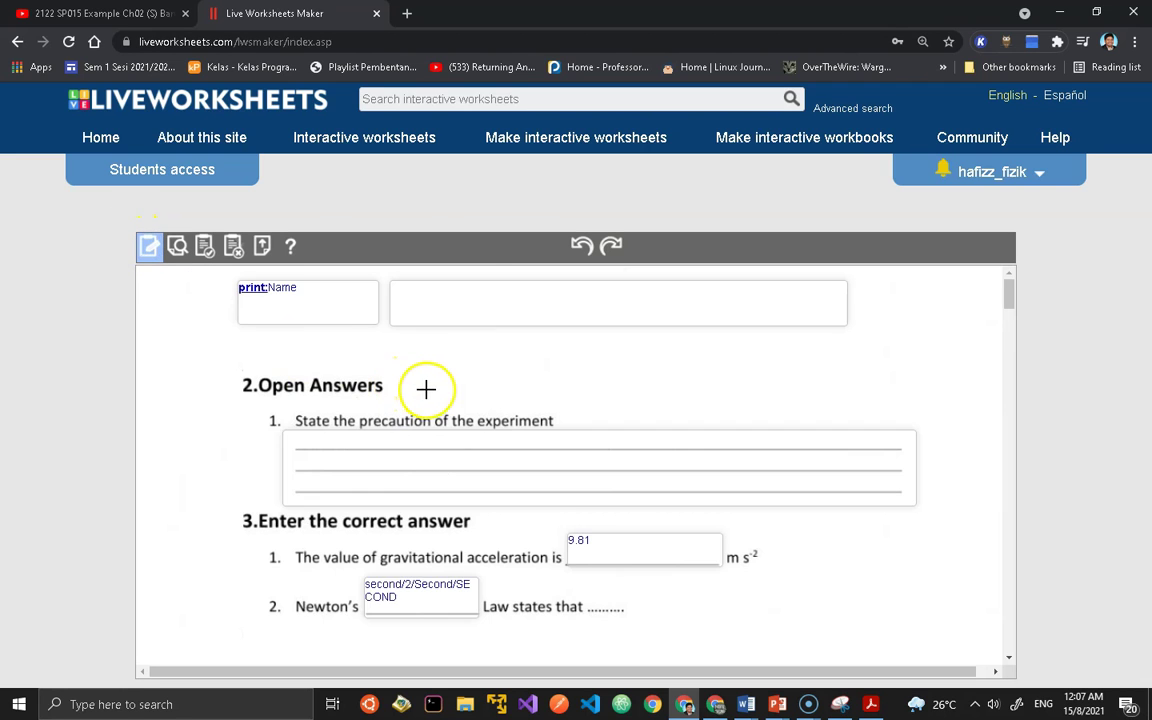
Add a dropdown box beside '2 + 3 =' containing choose:1/2/3/4/*5.
scroll(426, 389, "down", 4)
mouse_move(343, 375)
left_mouse_down()
mouse_move(342, 391)
mouse_move(468, 422)
left_mouse_up()
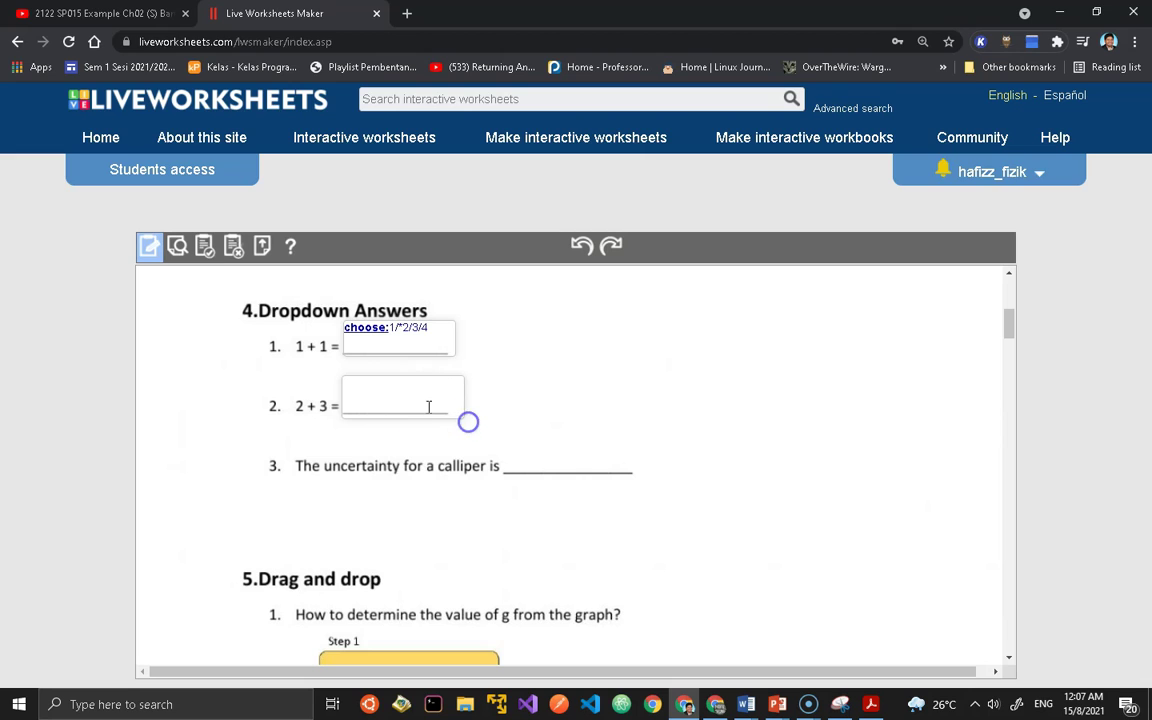
type("choose:1/2/3/4/*5")
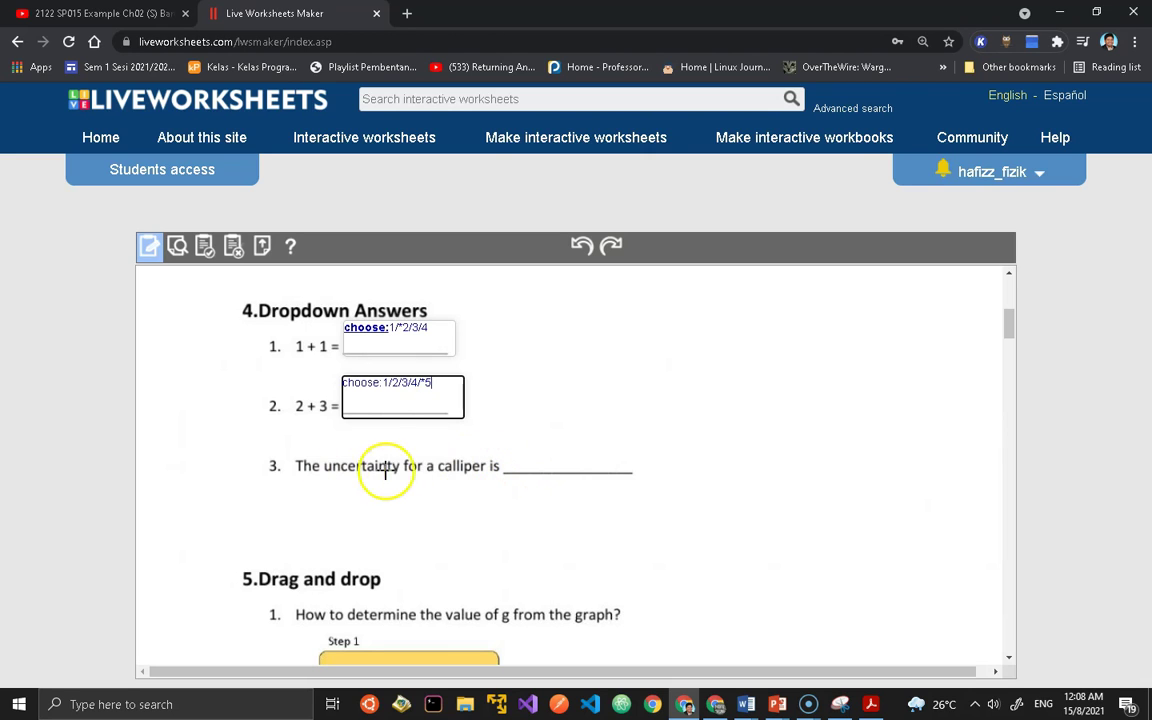
Add a calliper uncertainty dropdown box containing choose:0.01/*0.02.
left_click_drag(504, 442, 652, 483)
left_click(576, 459)
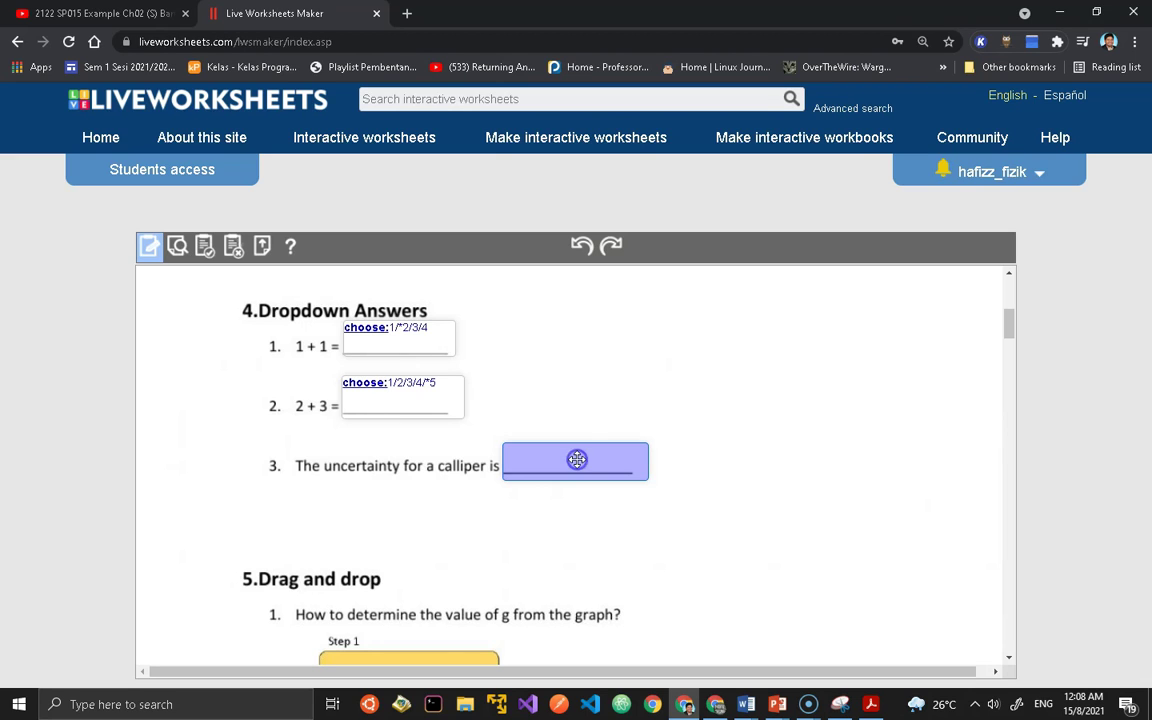
left_click(596, 386)
left_click(567, 458)
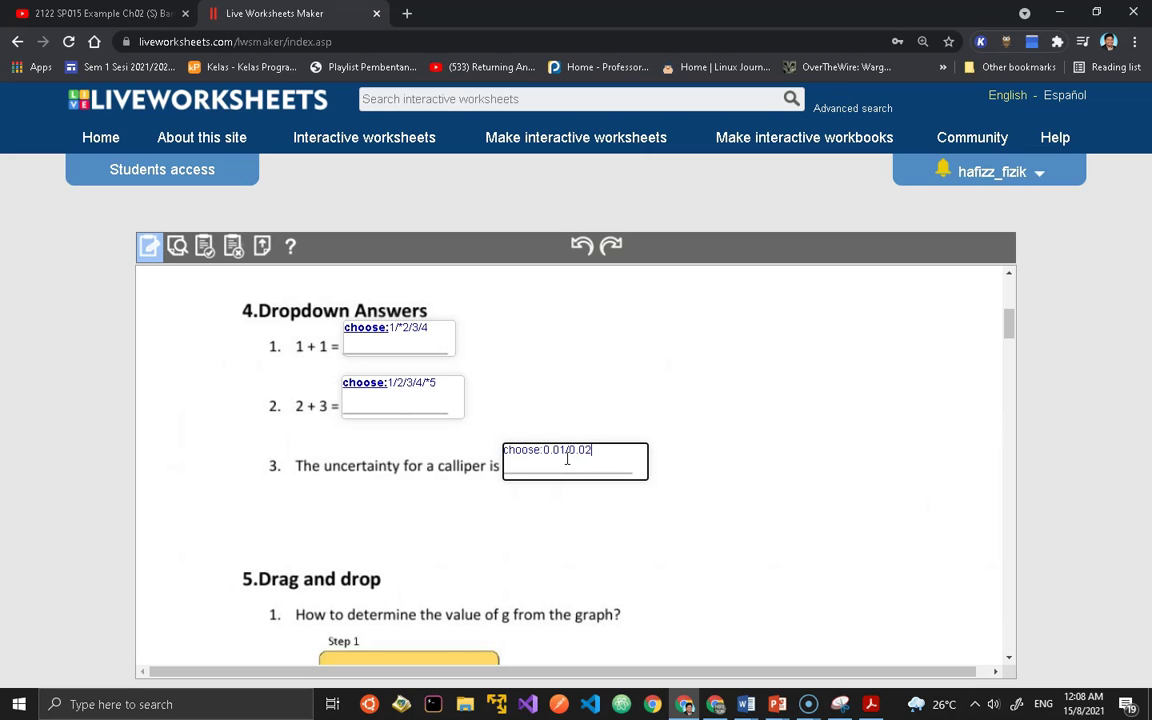
type("*")
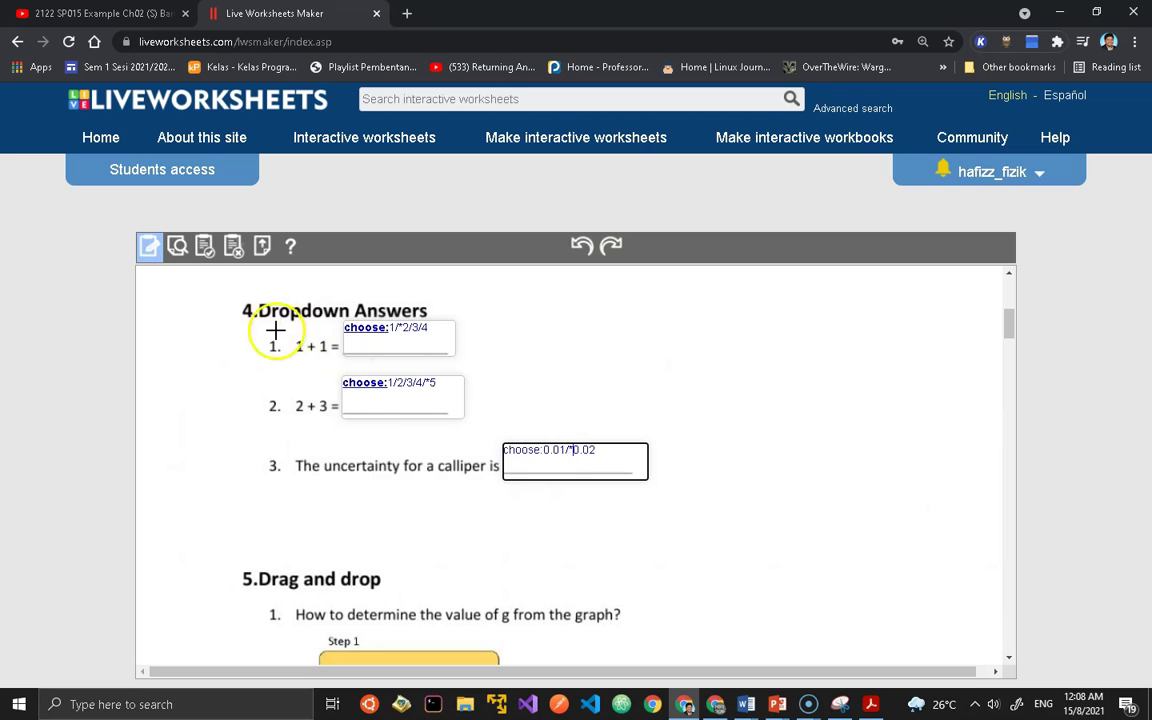
In preview, pick 3, 4 and 0.01 from the three dropdowns, then return to the editor.
left_click(181, 250)
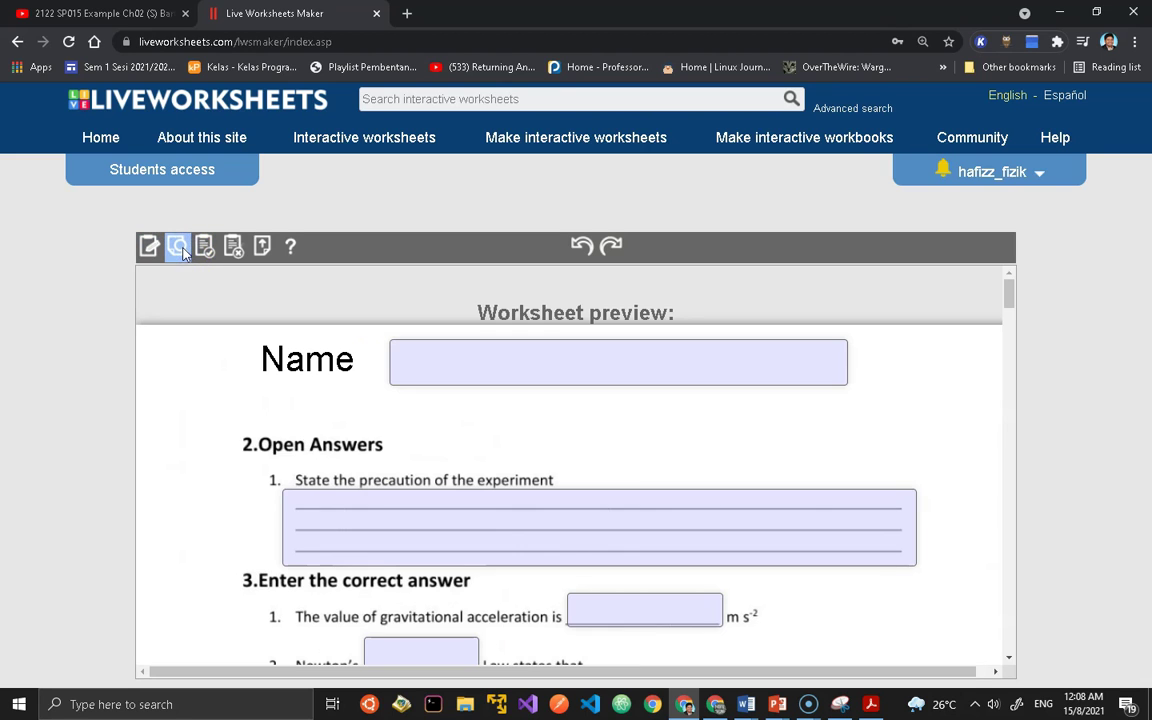
scroll(558, 478, "down", 6)
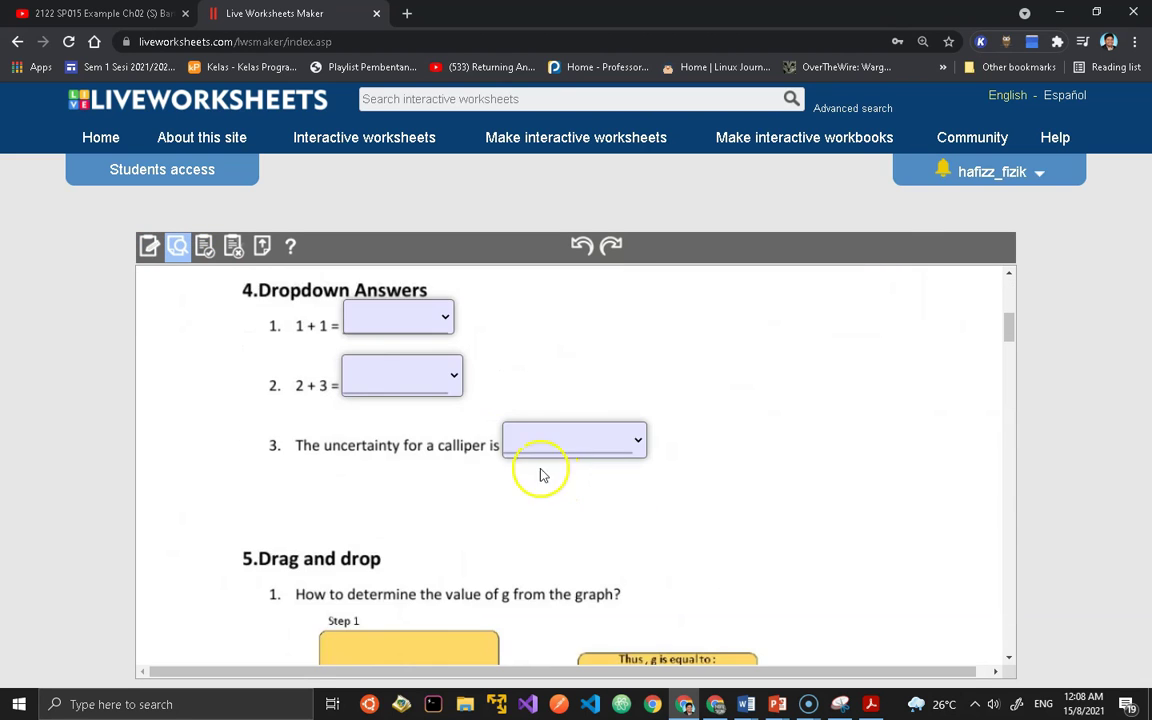
left_click(440, 318)
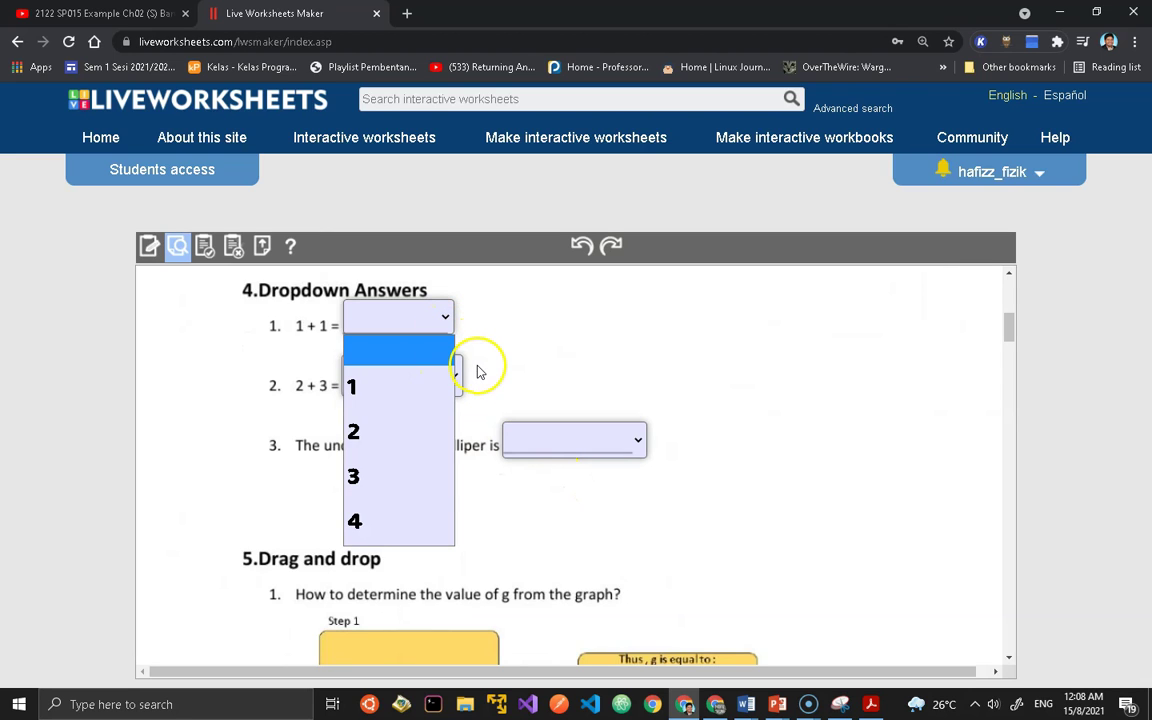
left_click(386, 474)
left_click(438, 385)
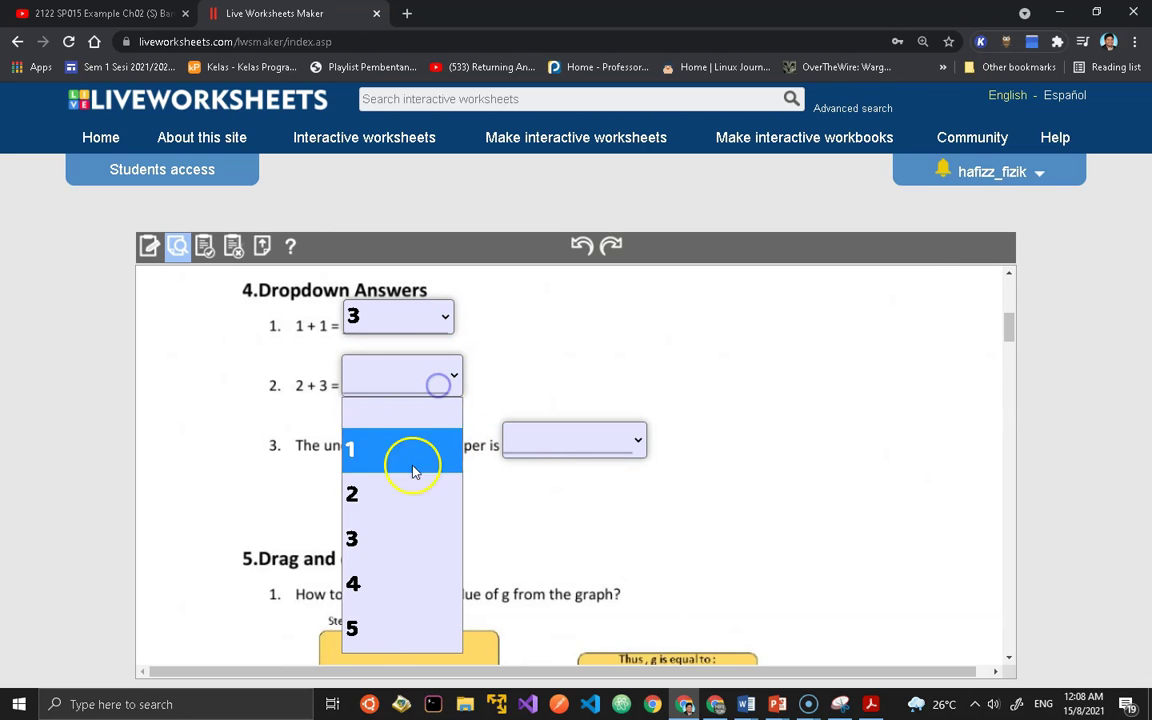
left_click(386, 576)
left_click(592, 437)
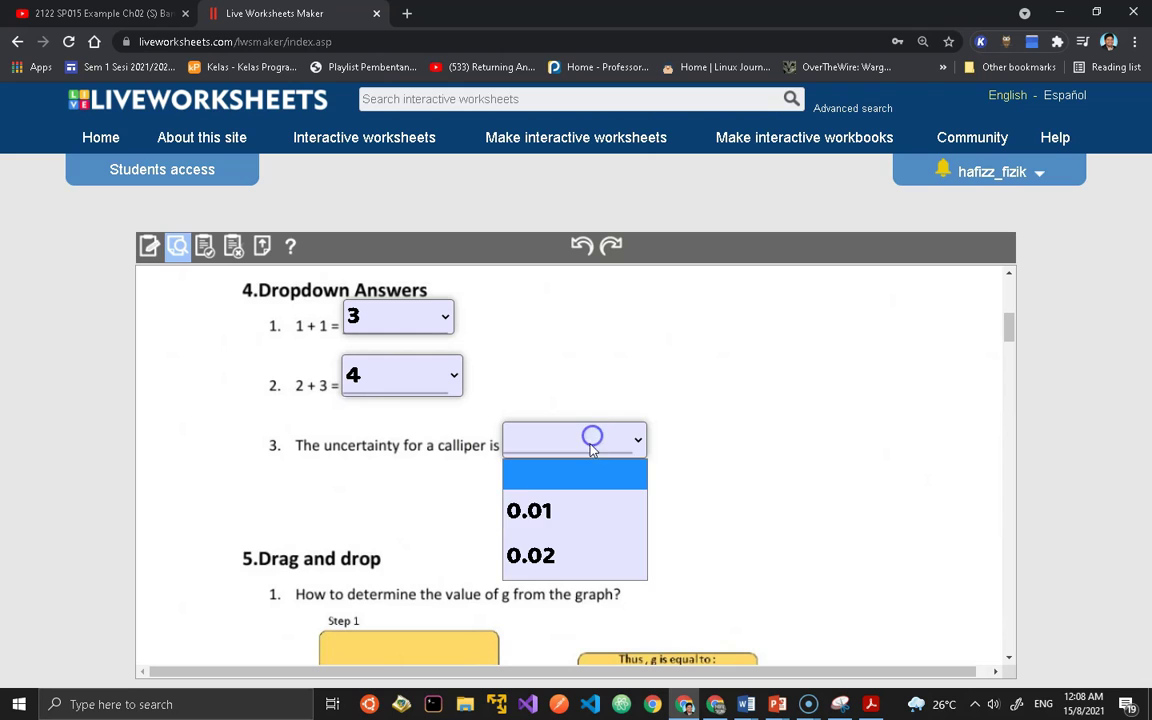
left_click(578, 530)
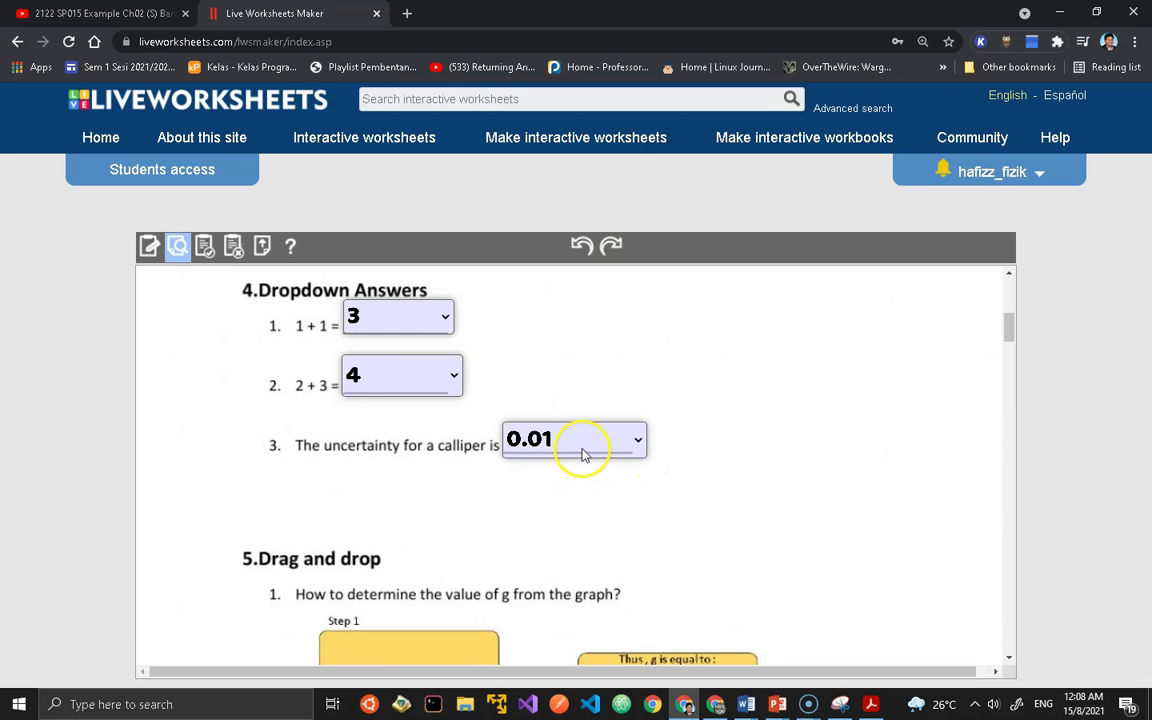
left_click(148, 254)
scroll(590, 470, "down", 3)
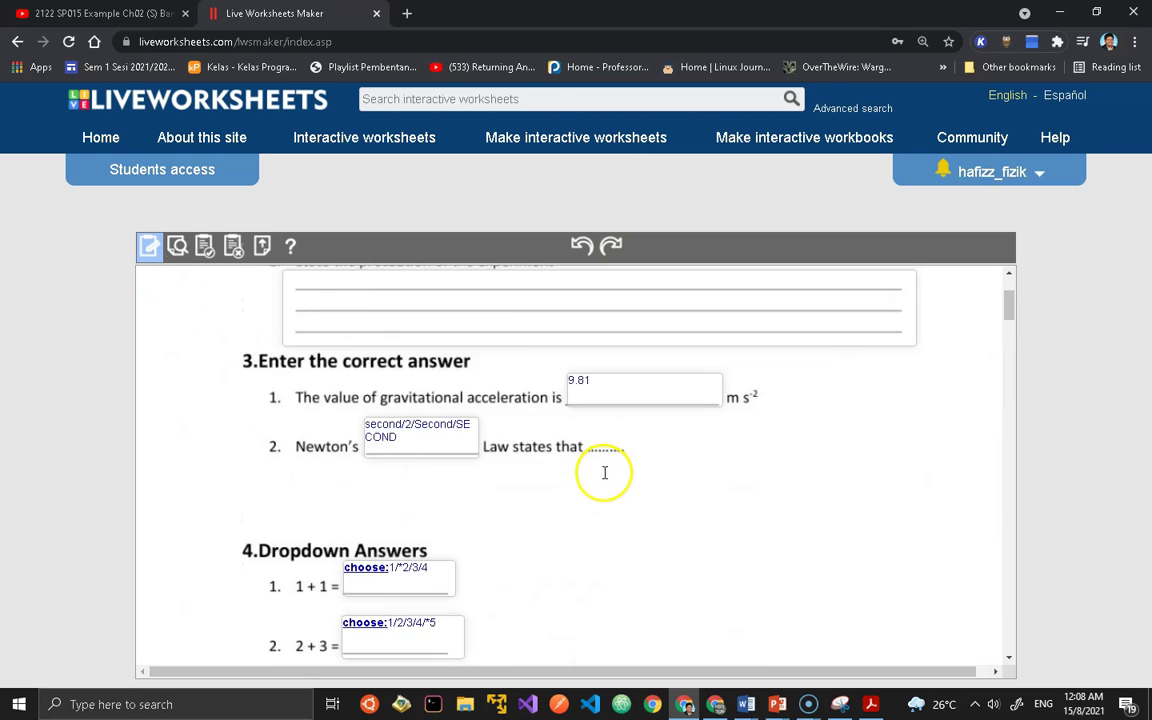
Nudge the calliper uncertainty dropdown box slightly up-left onto its answer line.
scroll(594, 474, "down", 2)
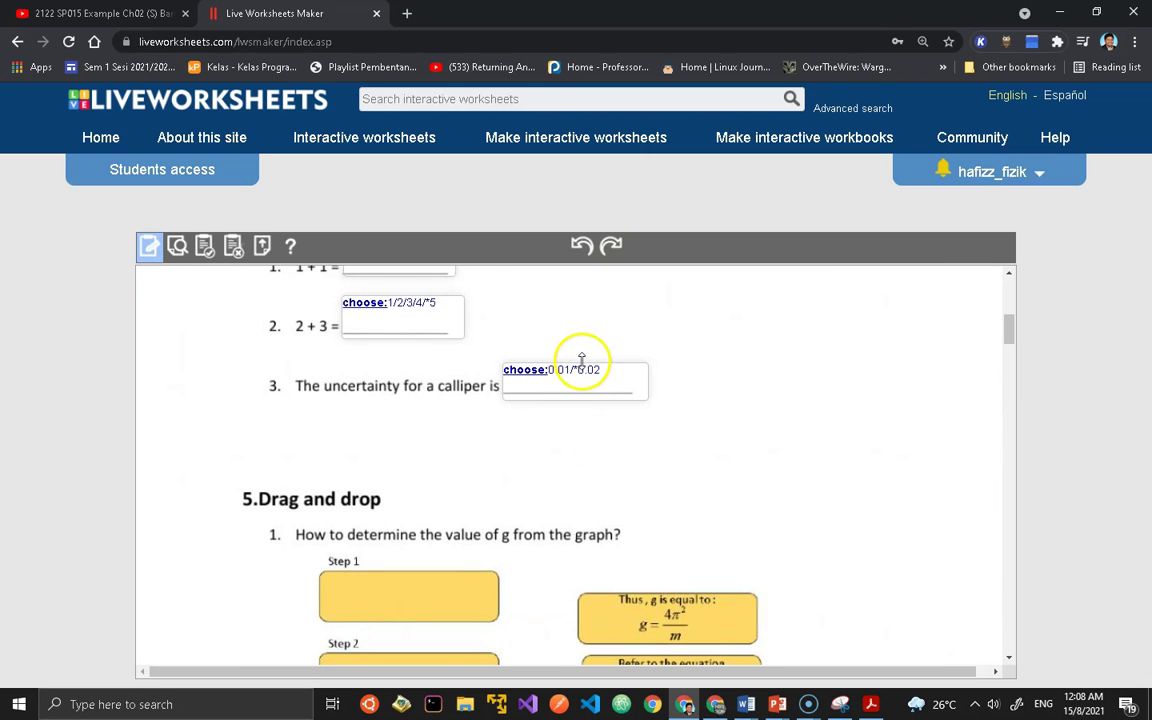
left_click(647, 374)
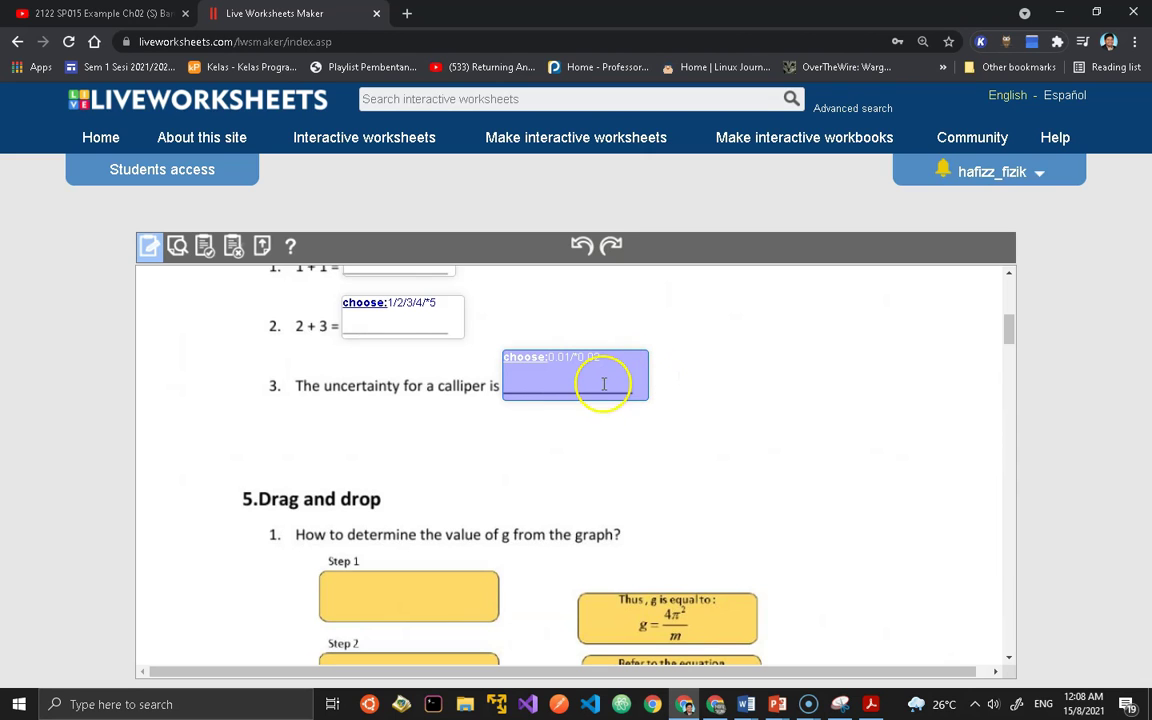
left_click_drag(587, 376, 568, 368)
left_click(609, 427)
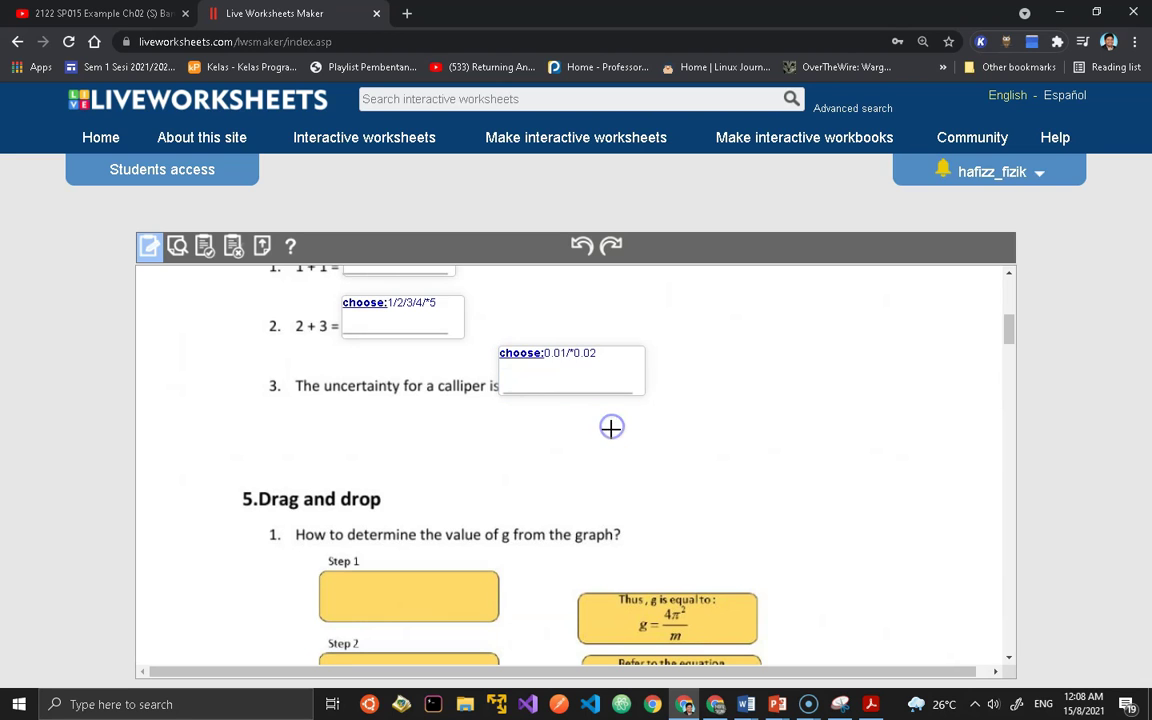
scroll(513, 467, "down", 2)
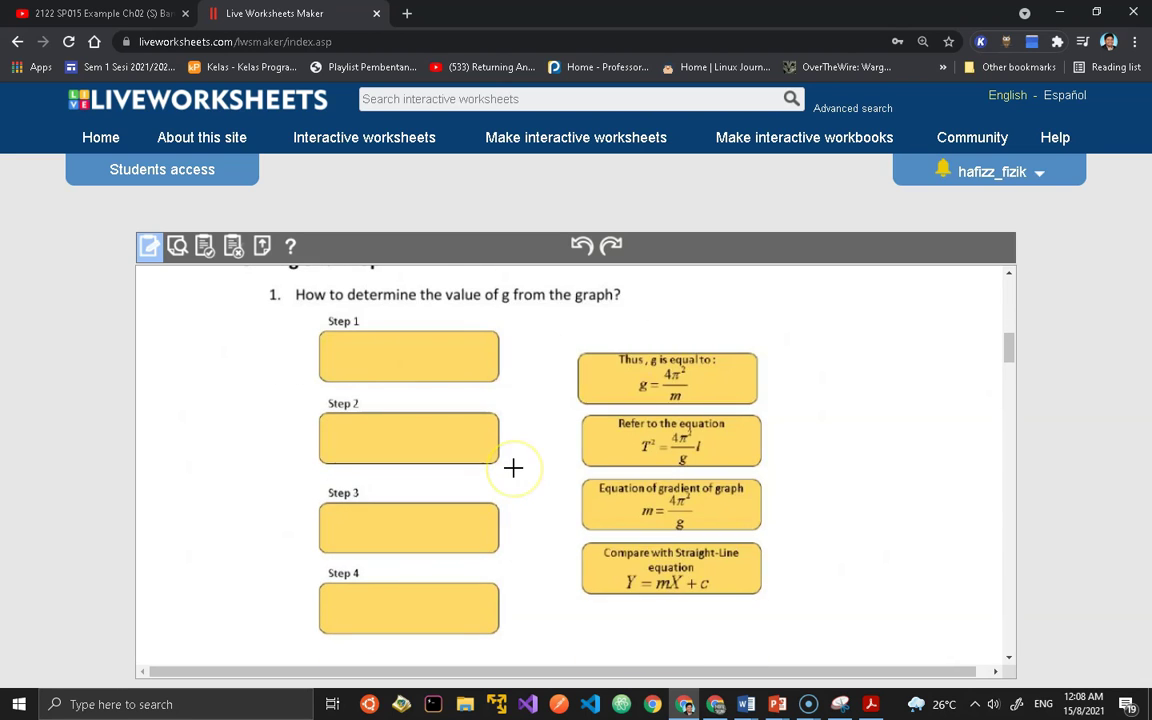
scroll(513, 467, "up", 1)
left_click_drag(309, 404, 266, 350)
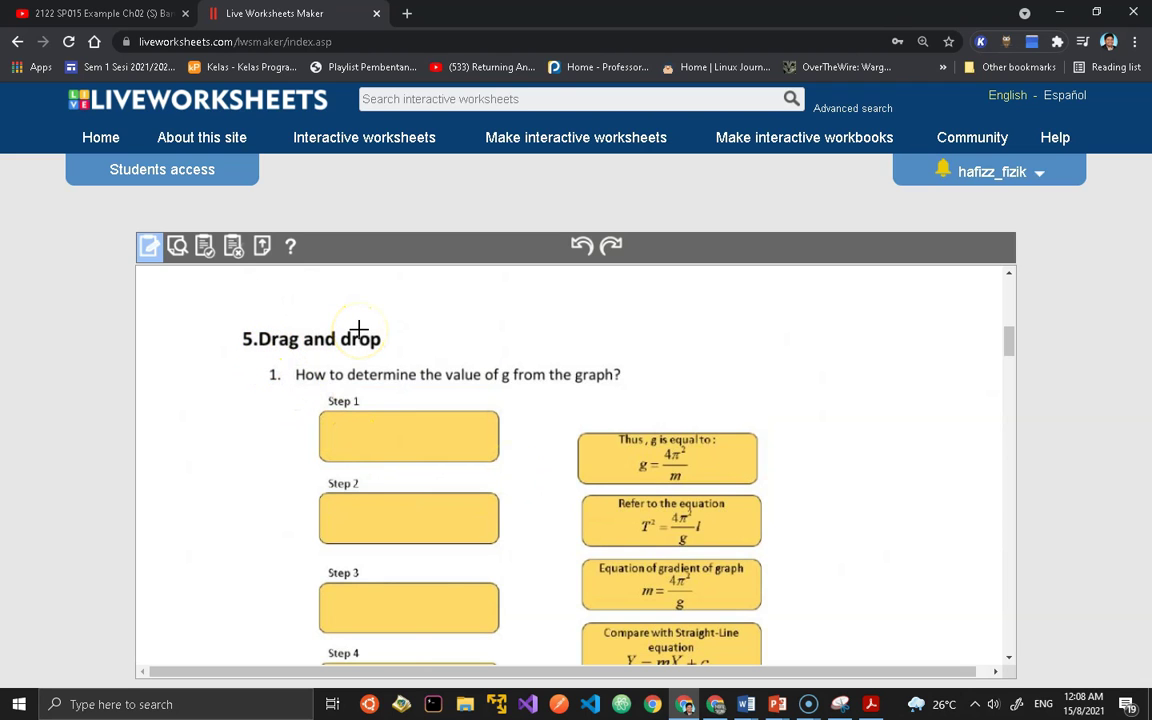
scroll(440, 355, "down", 2)
scroll(465, 370, "up", 1)
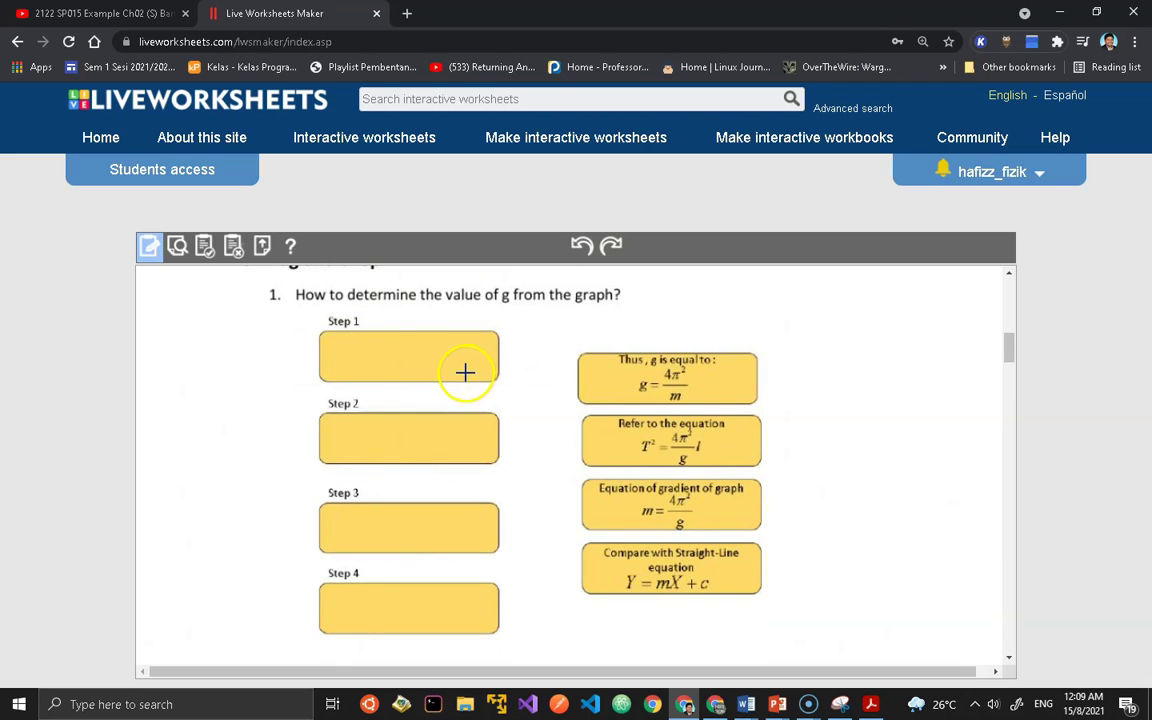
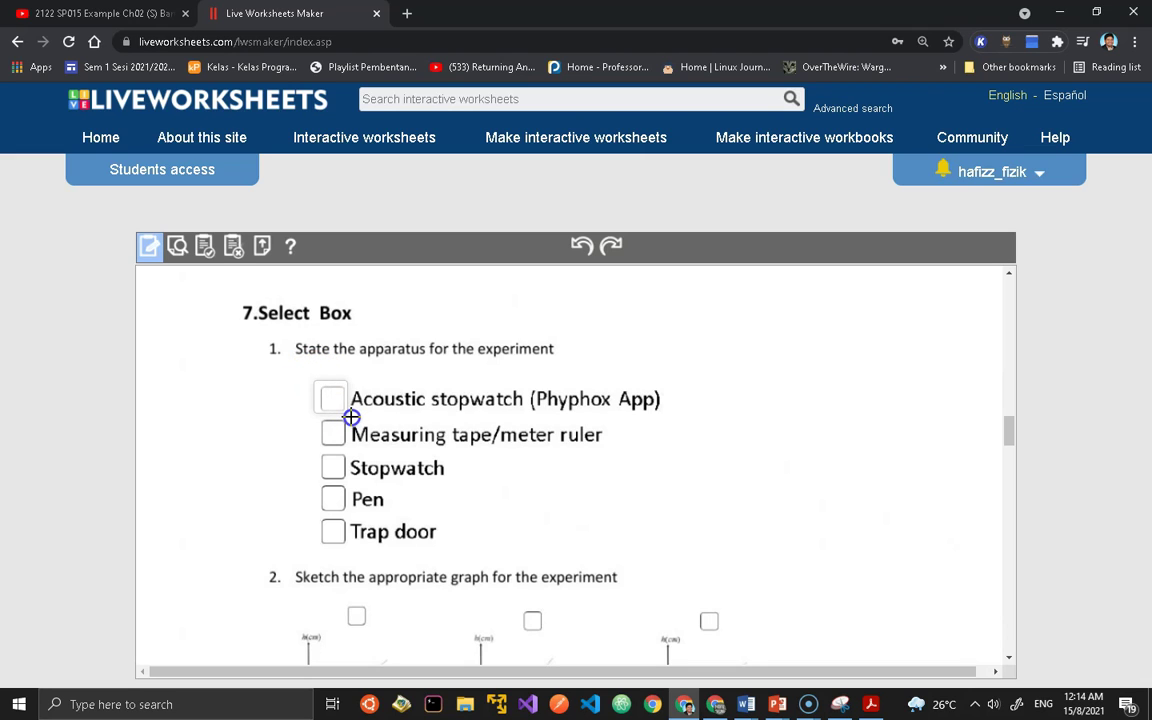
Enter tick:yes on the first apparatus checkbox and copy it onto the next three, including Stopwatch and Pen.
left_click(335, 397)
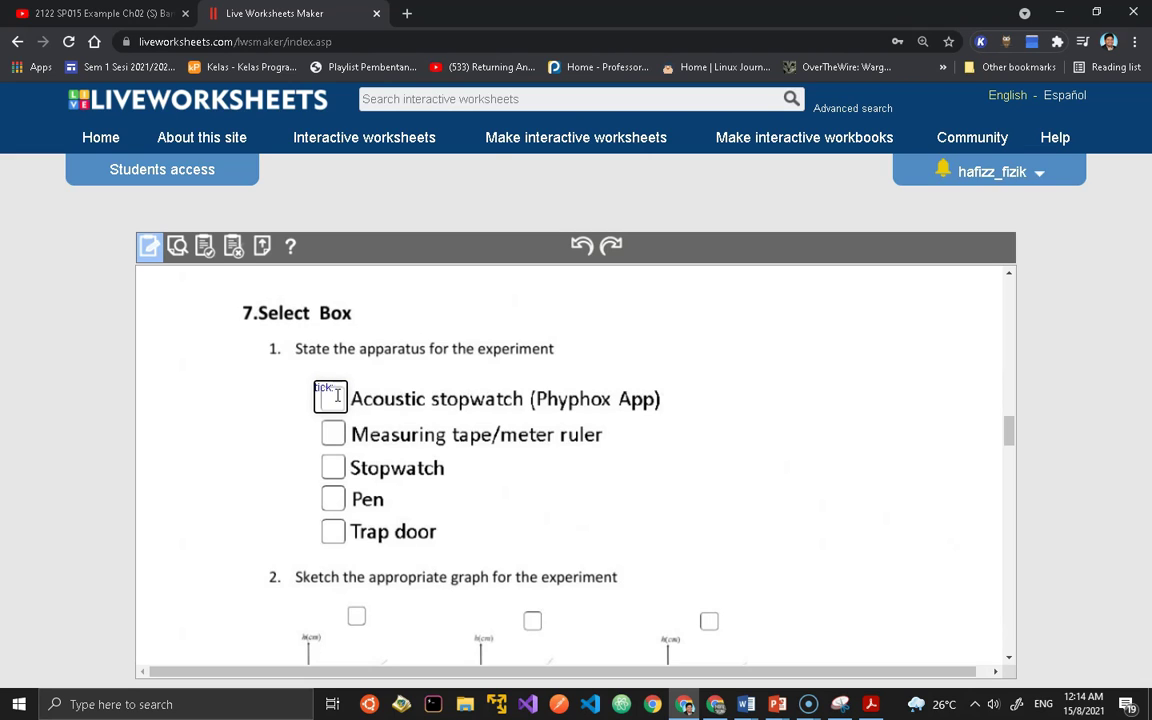
type("yes")
left_click(336, 397)
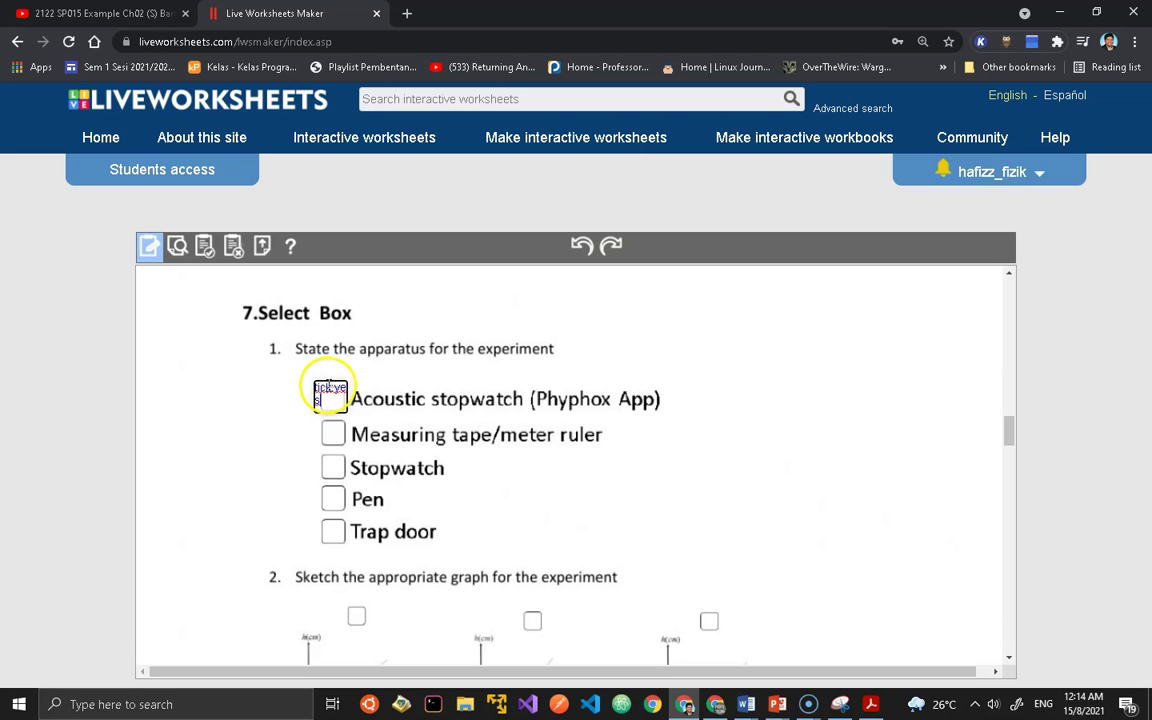
left_click(330, 396)
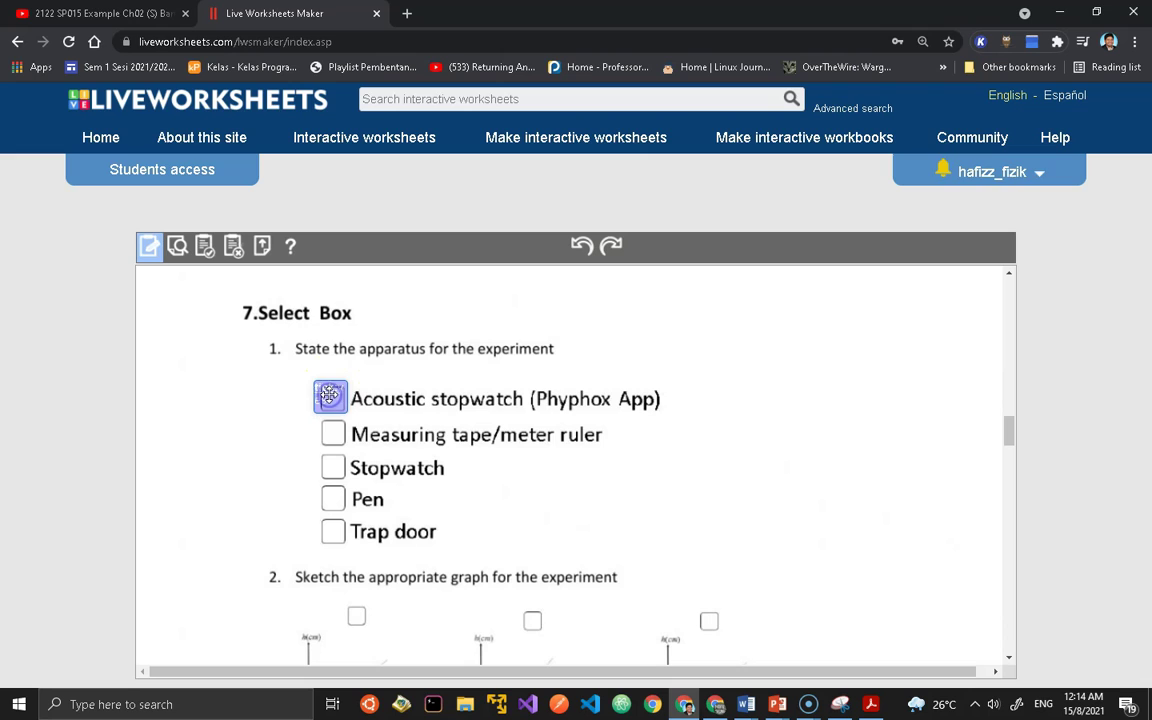
left_click_drag(330, 396, 337, 402)
left_click(337, 403)
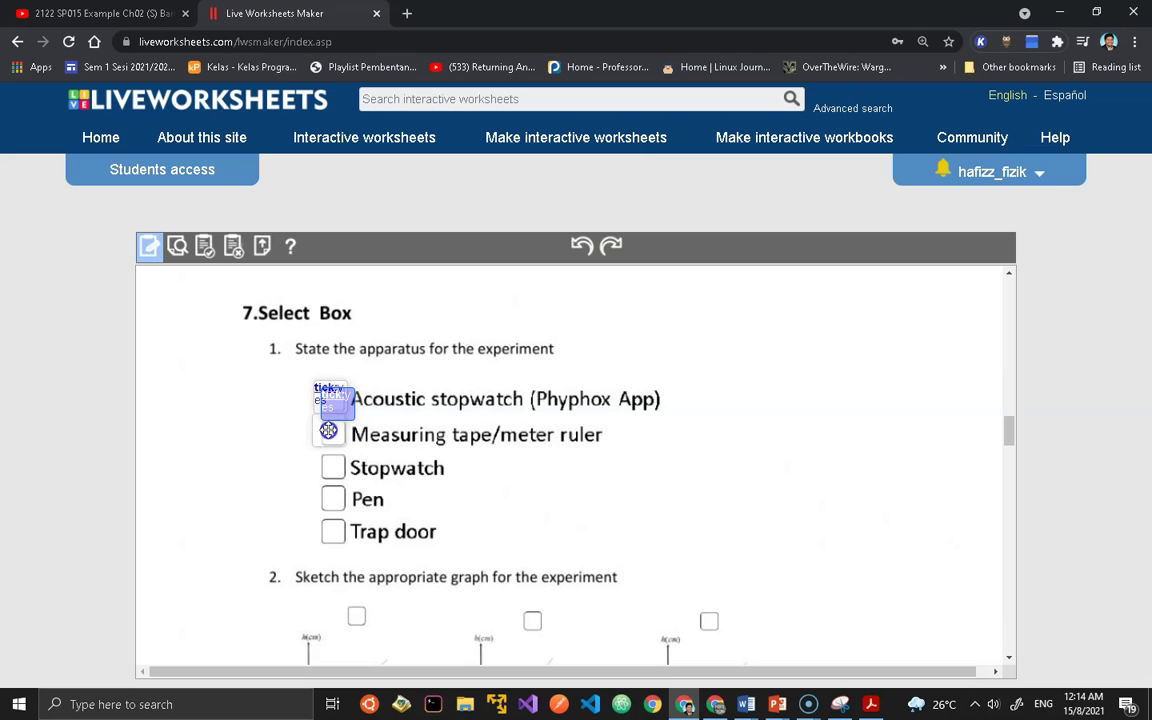
left_click(329, 430)
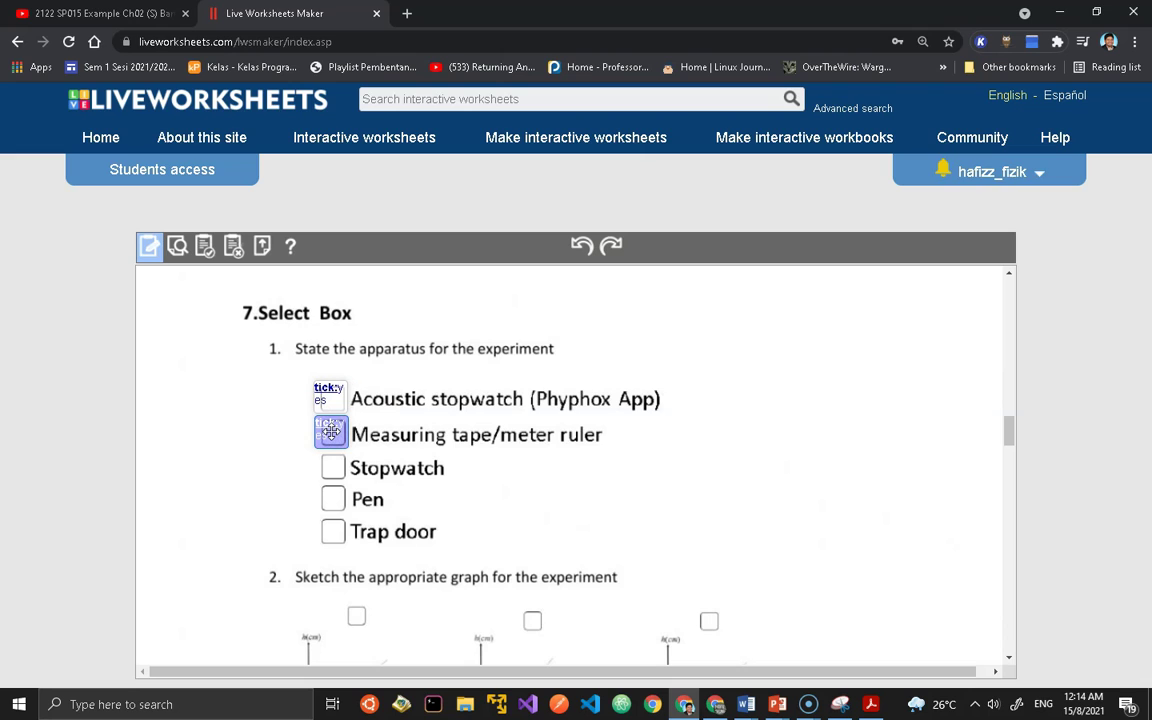
left_click_drag(331, 437, 329, 498)
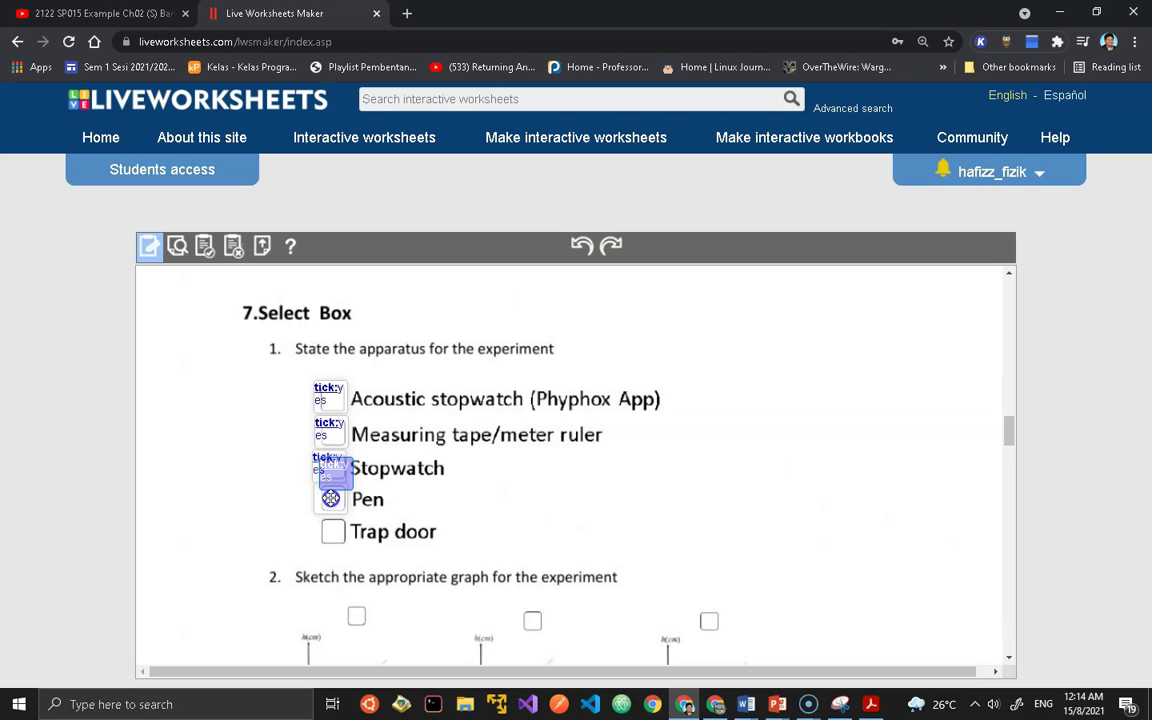
left_click_drag(330, 498, 329, 500)
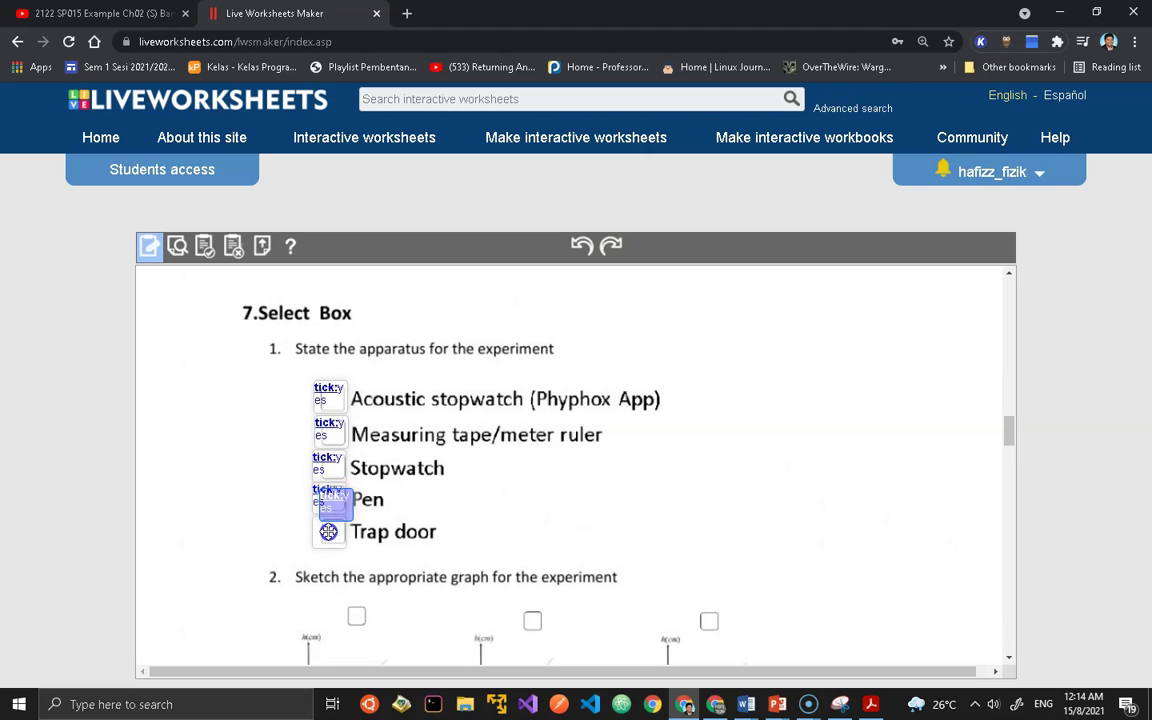
Change the Trap door checkbox answer to tick:no and preview the worksheet.
left_click(329, 534)
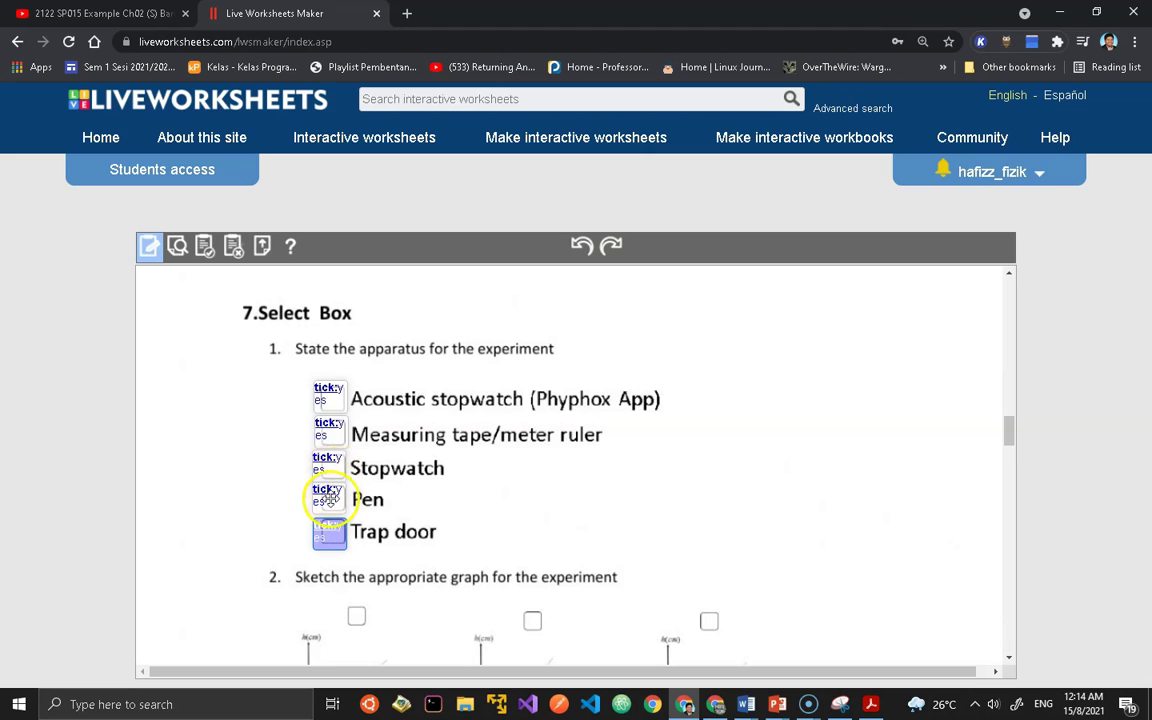
double_click(326, 534)
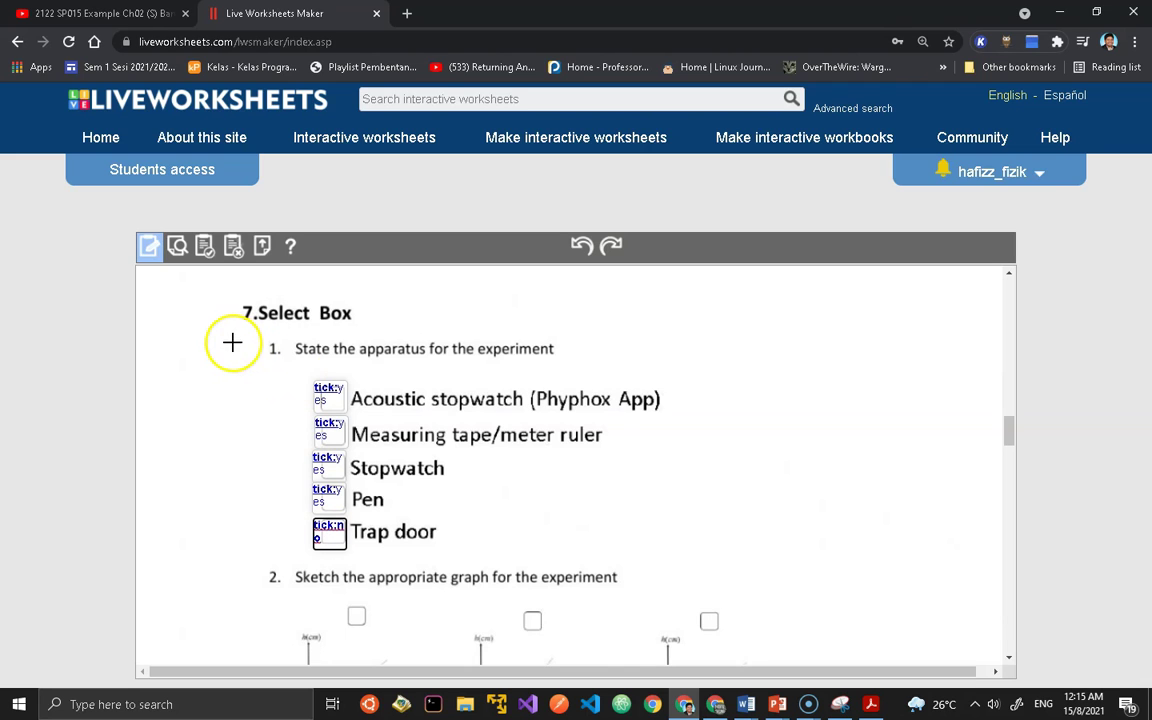
left_click(177, 247)
left_click(445, 429)
scroll(455, 430, "down", 12)
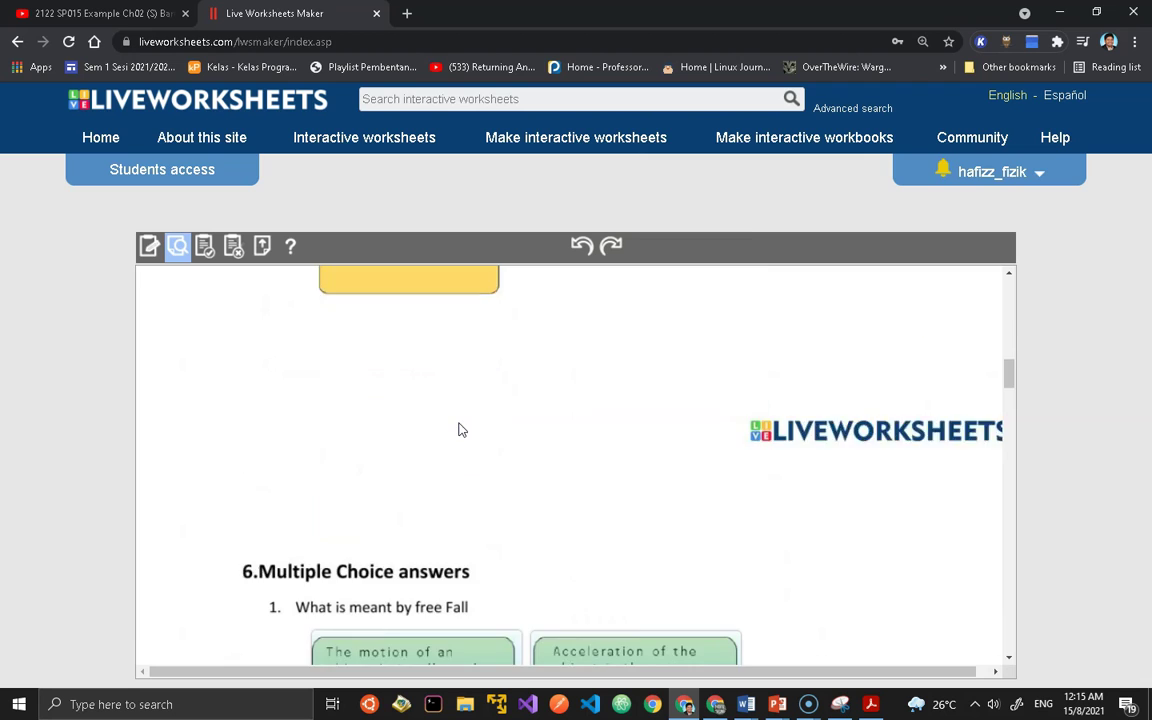
scroll(462, 429, "down", 9)
left_click(428, 432)
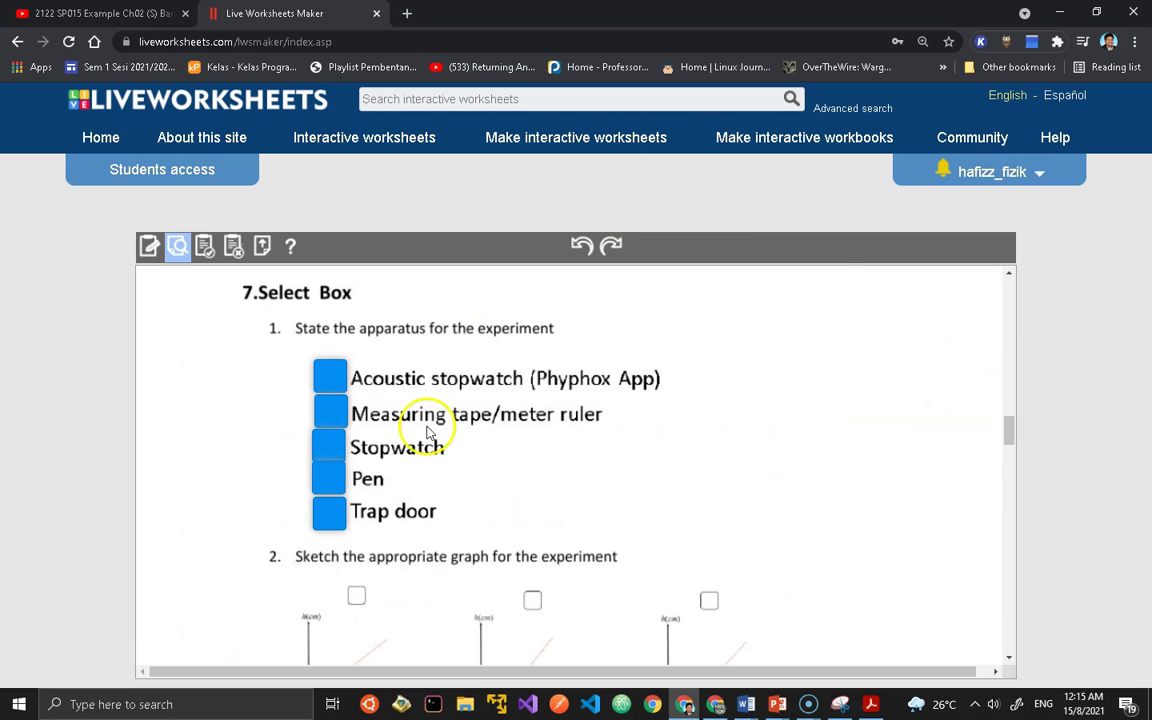
left_click(330, 388)
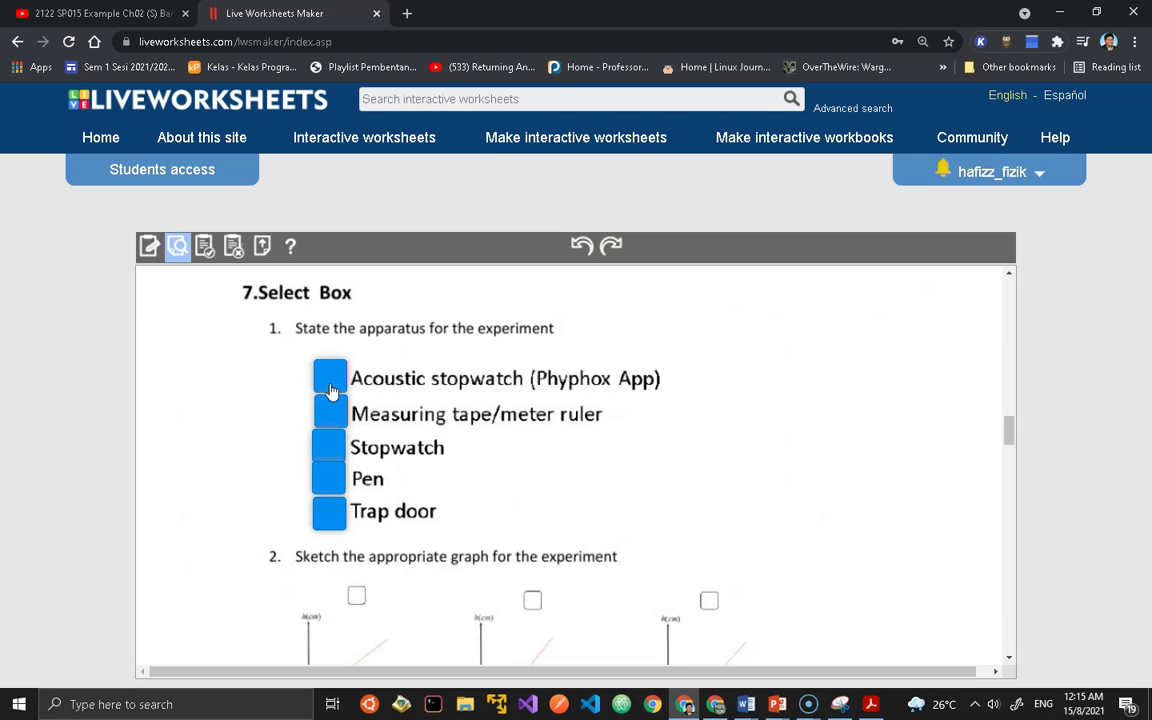
left_click(331, 389)
left_click(326, 410)
left_click(326, 448)
left_click(328, 480)
left_click(328, 512)
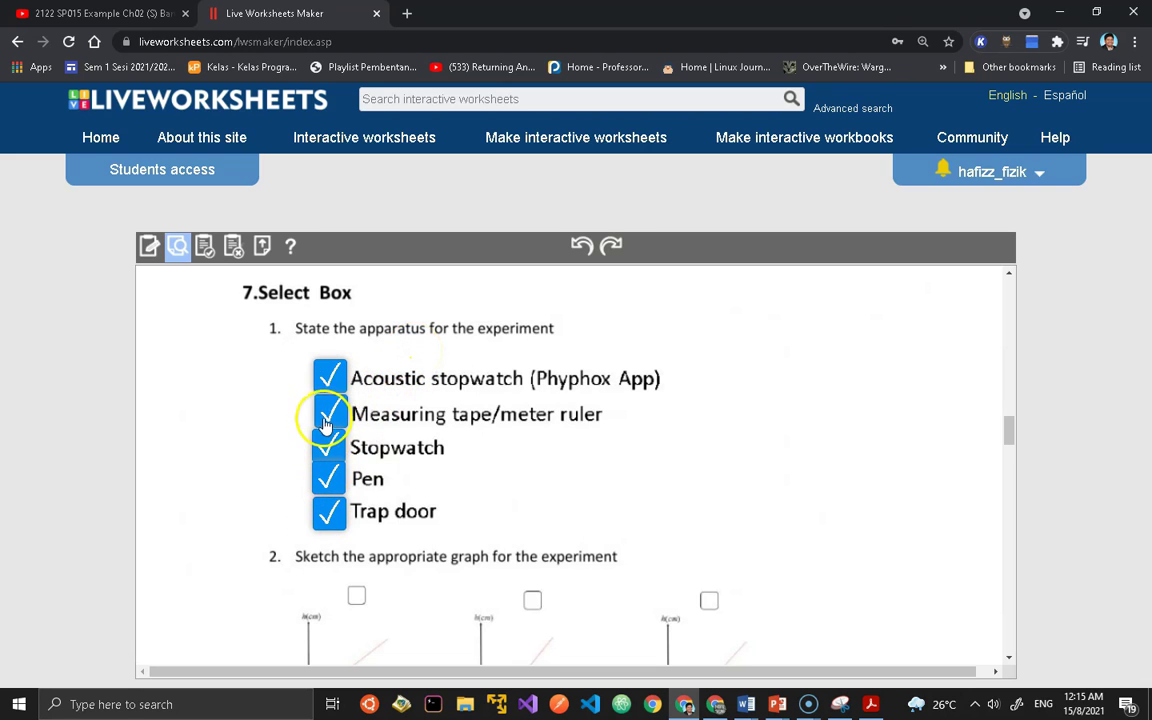
left_click(149, 245)
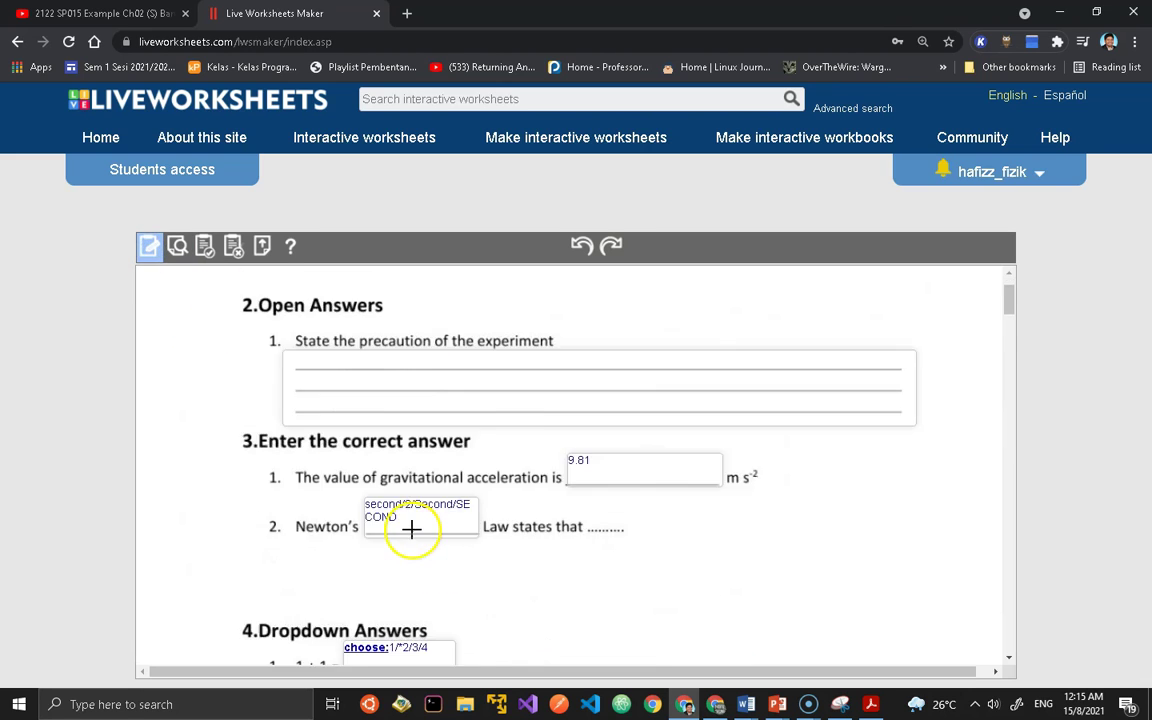
Add a tick:no answer box over the first graph's checkbox in question 2.
scroll(410, 525, "down", 15)
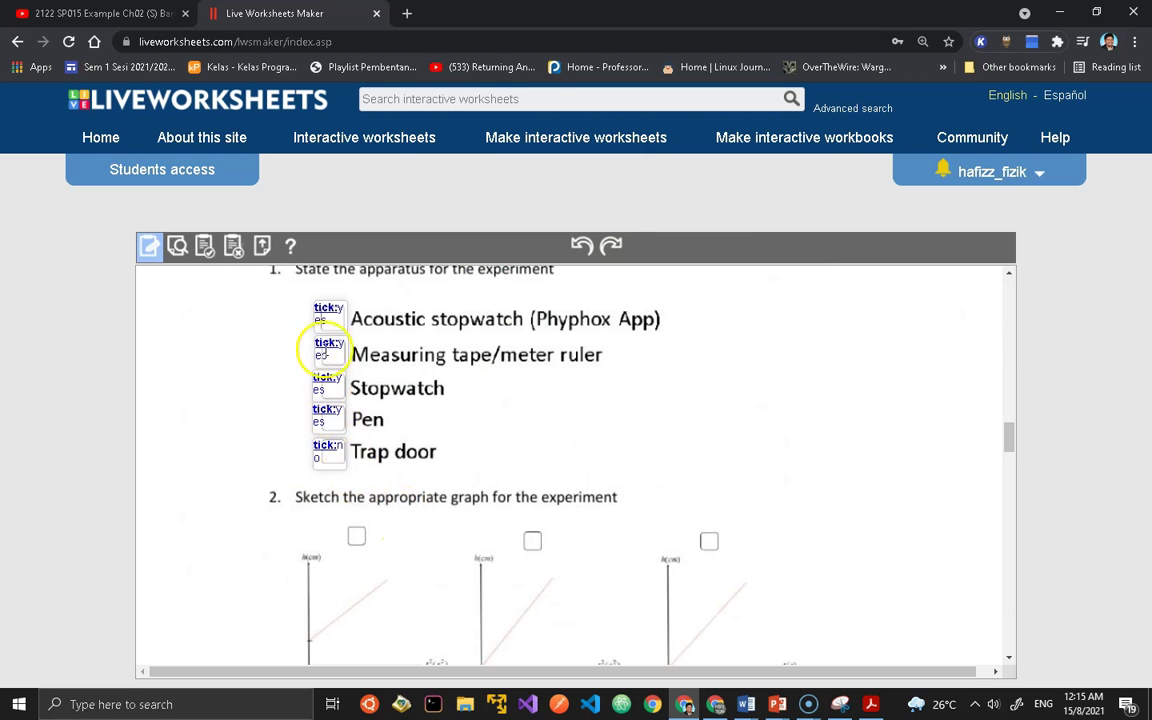
scroll(469, 415, "down", 2)
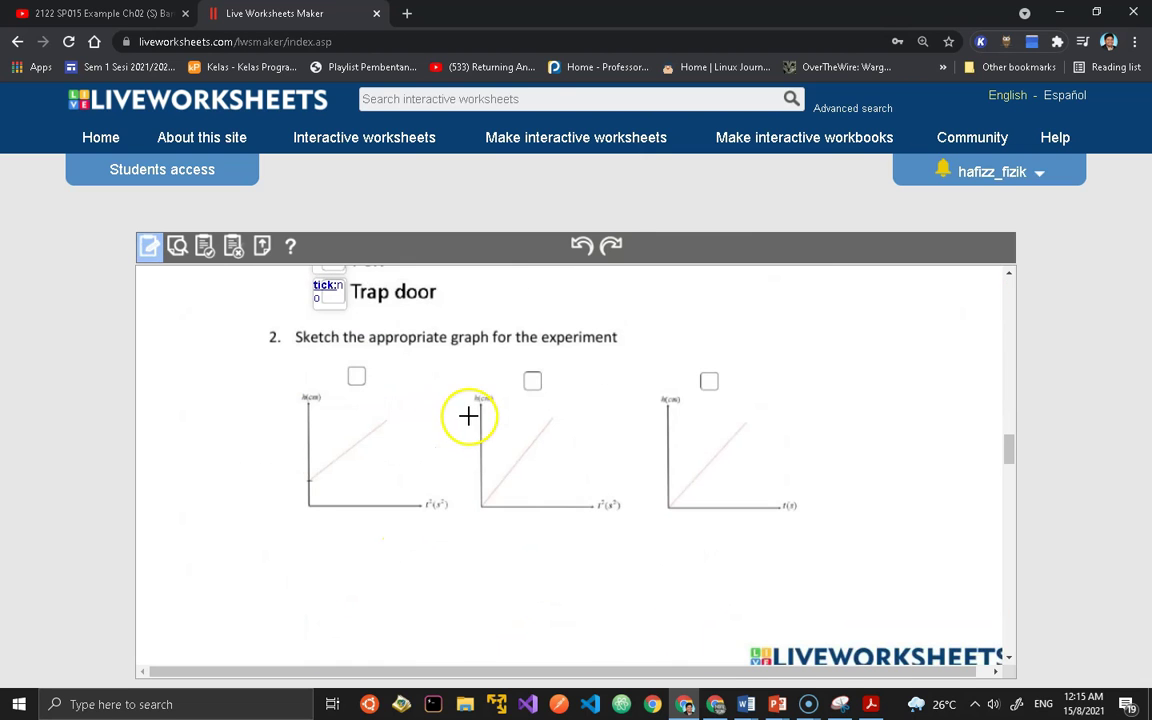
left_click_drag(340, 364, 384, 400)
left_click(360, 371)
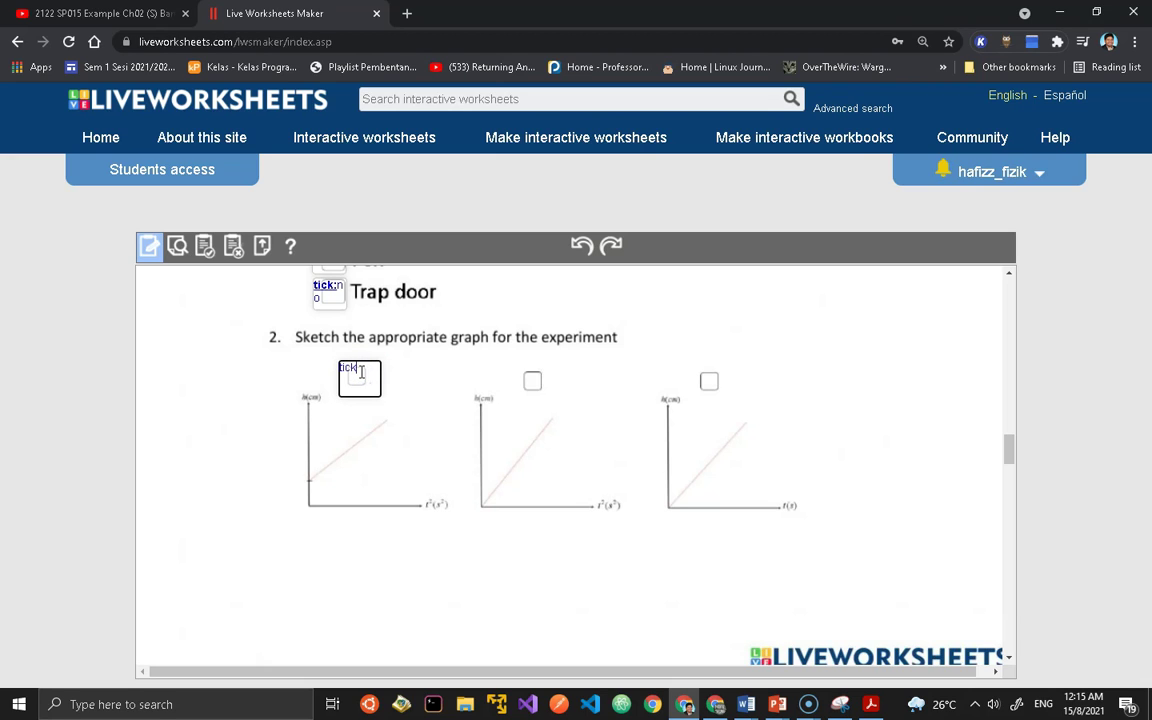
type("tick:no")
Add answer boxes marking the second graph tick:yes and the third graph tick:no.
left_click_drag(517, 363, 559, 403)
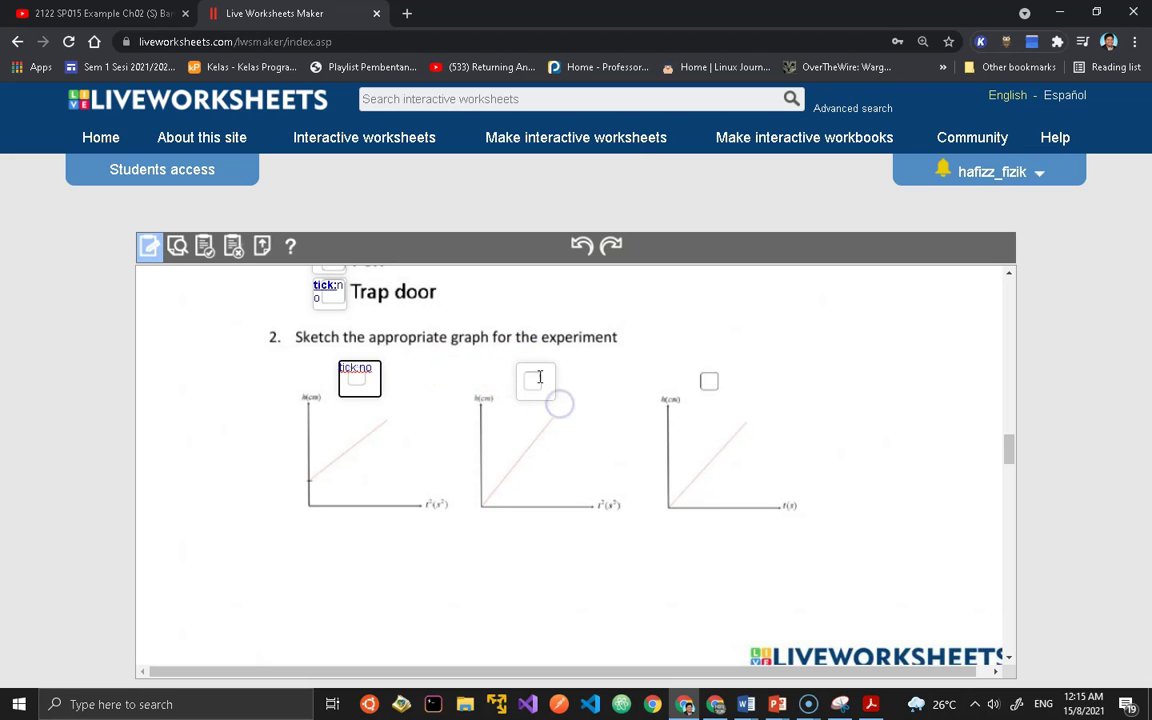
left_click(538, 377)
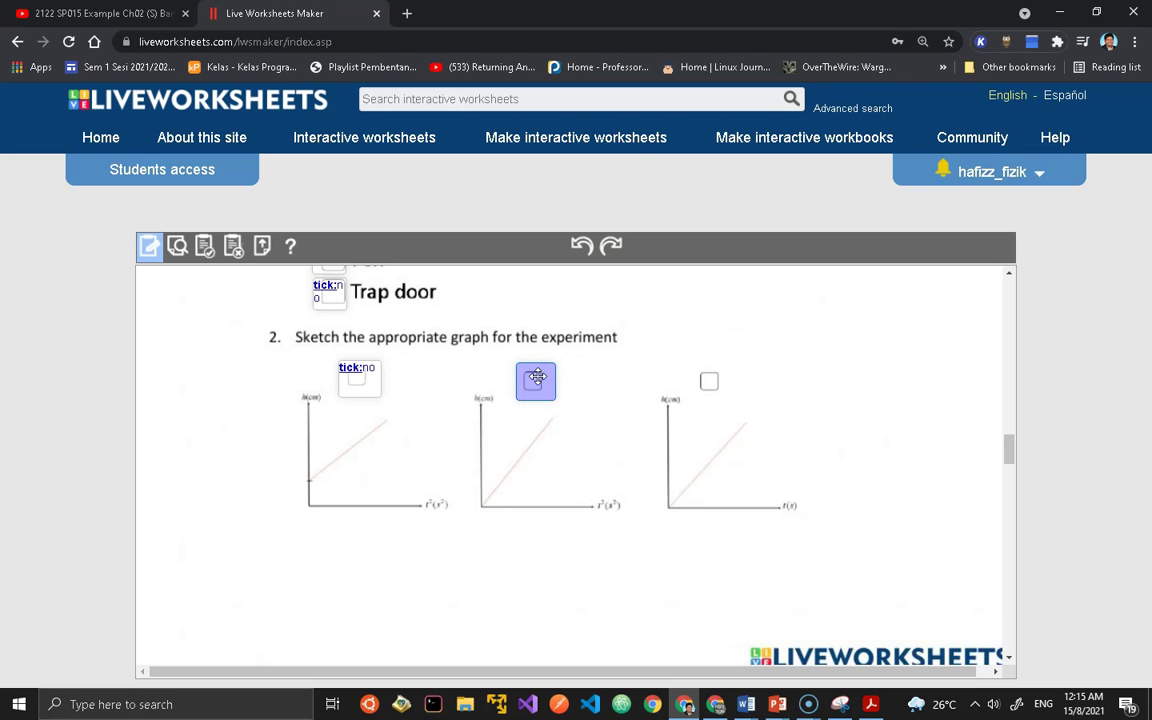
left_click(560, 372)
left_click(528, 380)
type("t")
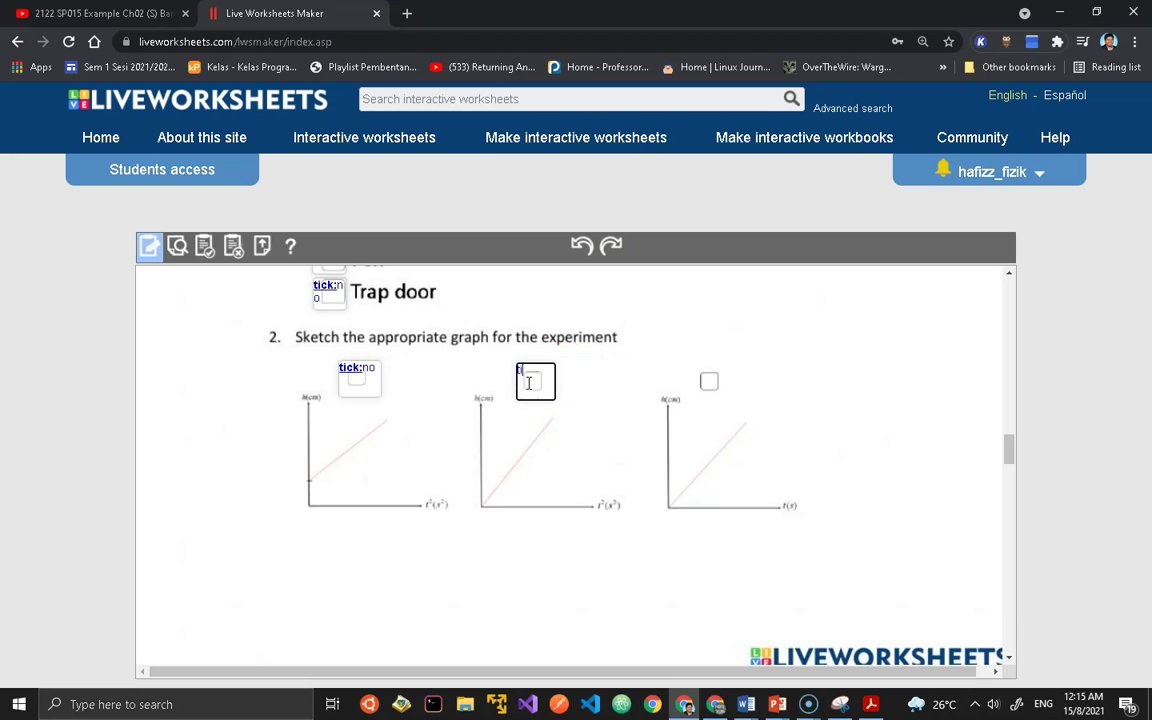
type("ick:yes")
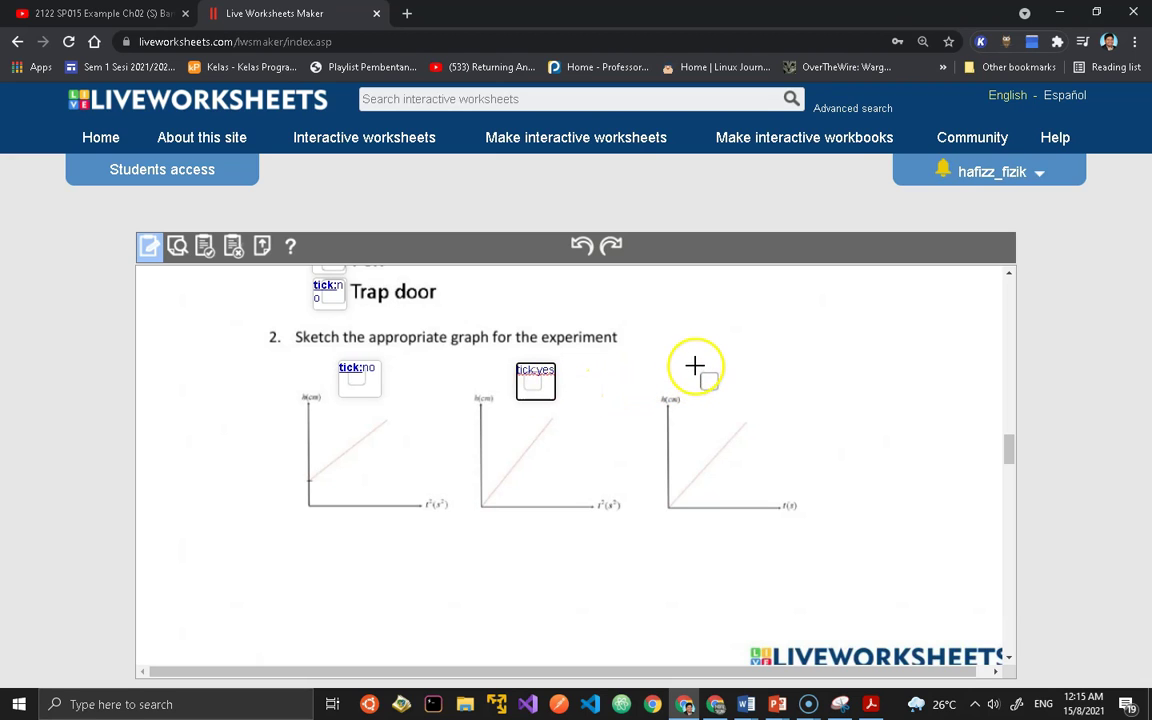
mouse_move(692, 361)
left_mouse_down()
mouse_move(707, 393)
mouse_move(737, 401)
left_mouse_up()
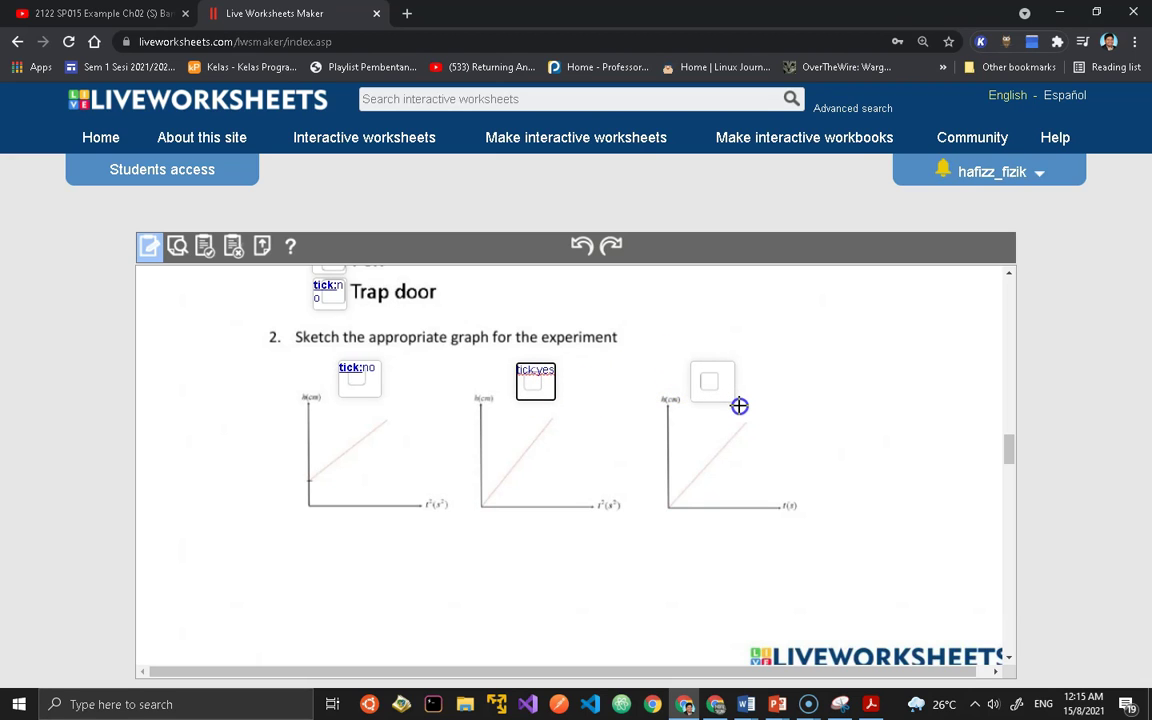
left_click(710, 379)
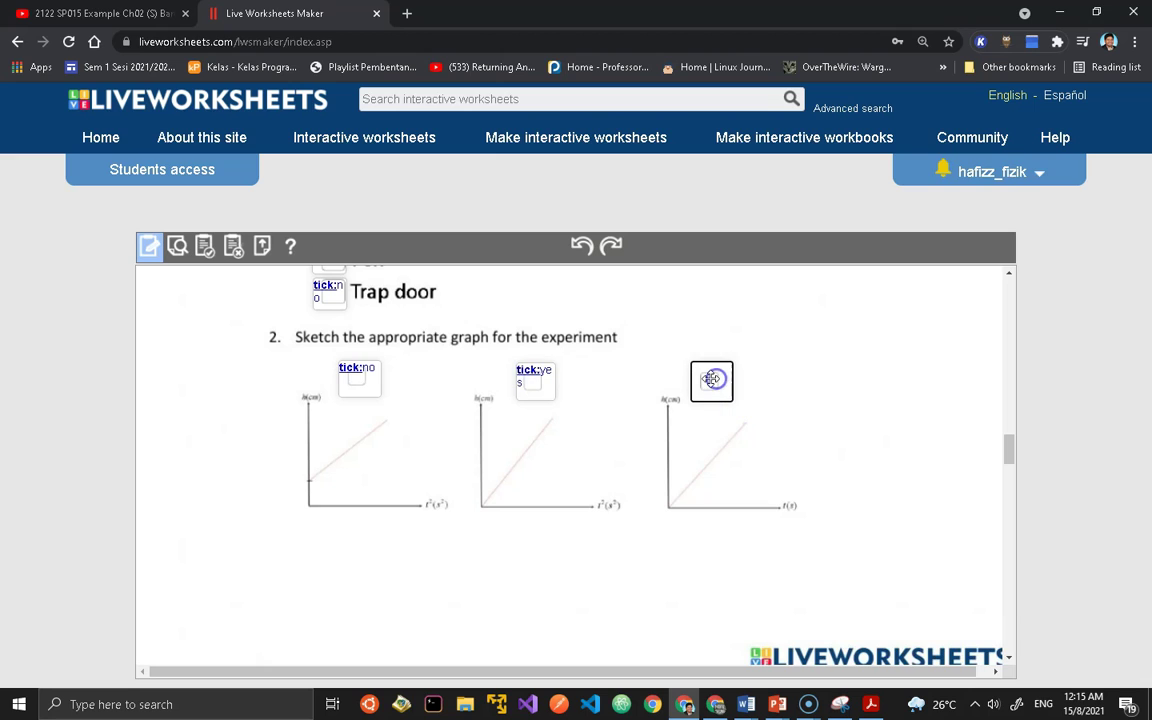
type("tick:no")
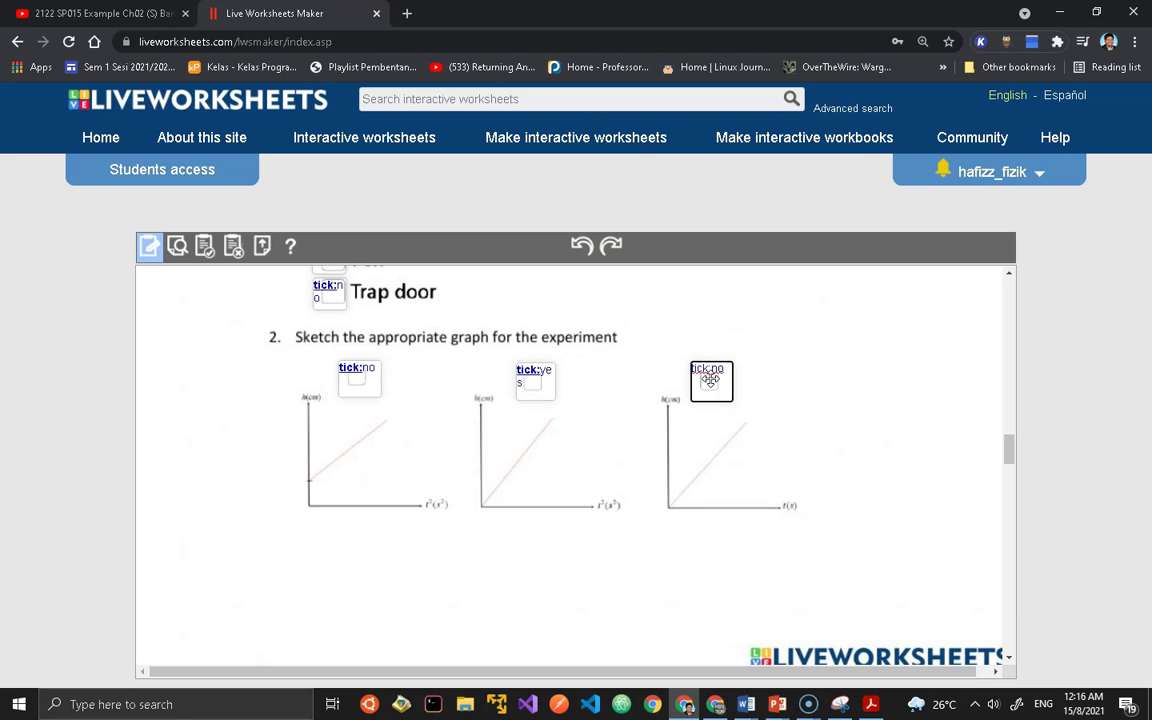
In the student preview, tick the middle graph, then scroll down to 8. Listening's speaker buttons.
left_click(187, 255)
scroll(545, 424, "down", 15)
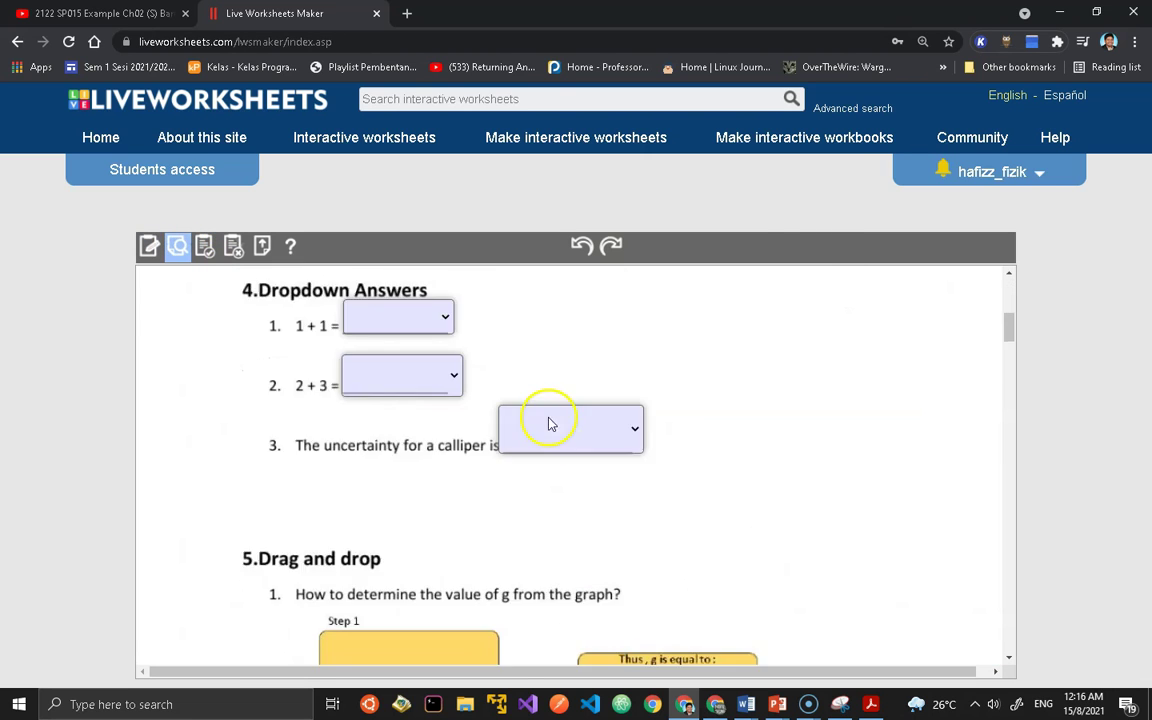
scroll(545, 424, "down", 10)
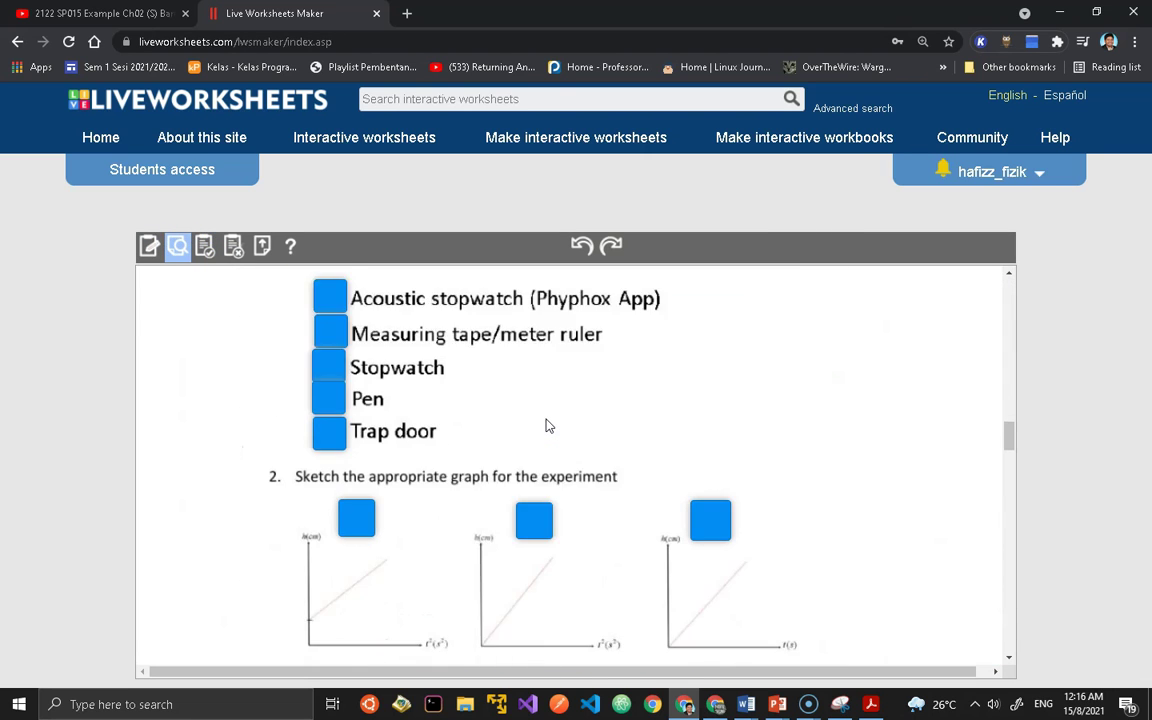
left_click(535, 448)
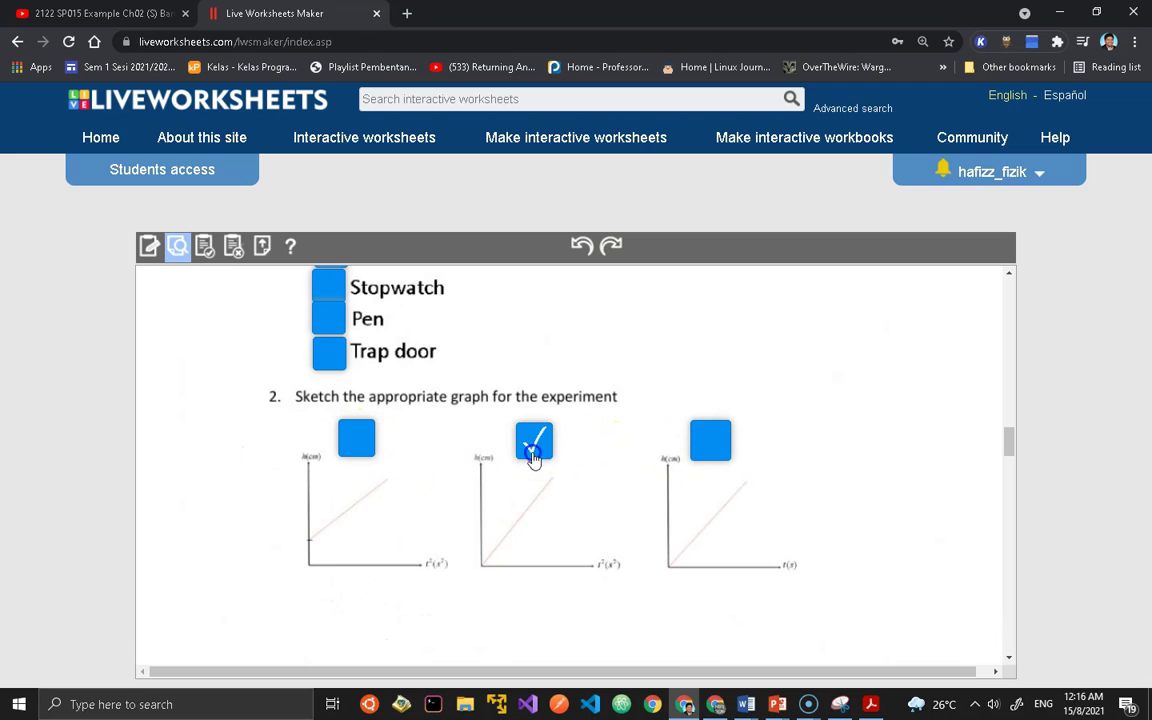
scroll(450, 432, "up", 2)
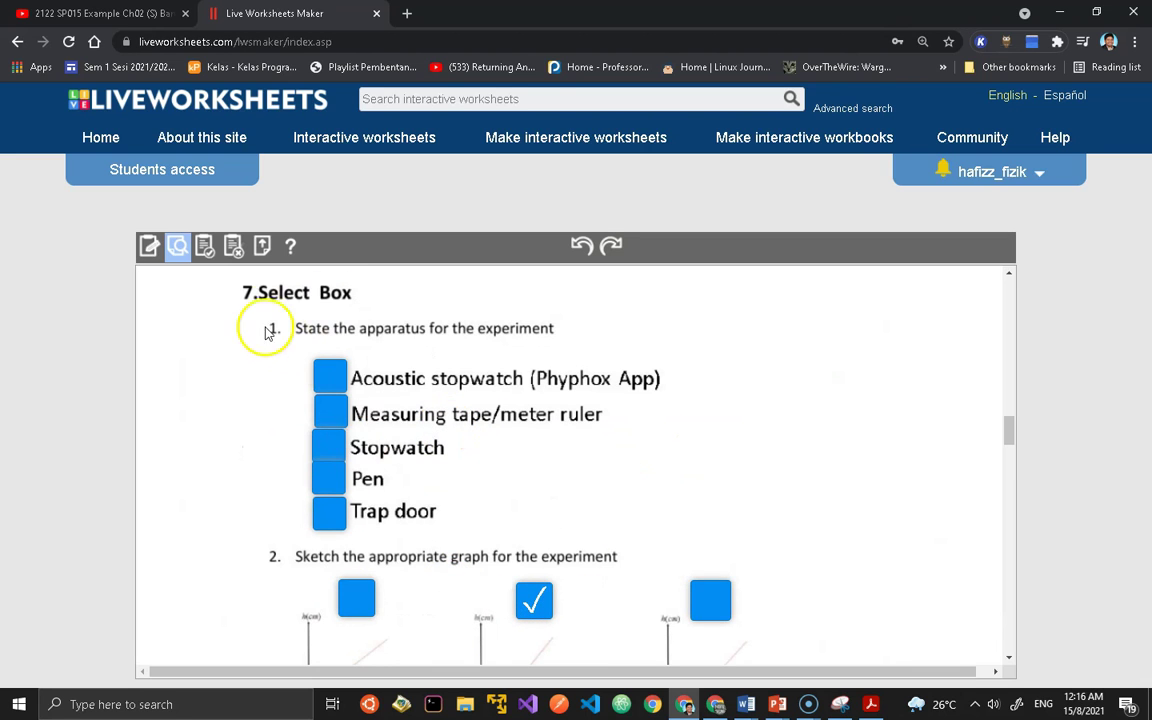
scroll(560, 615, "down", 1)
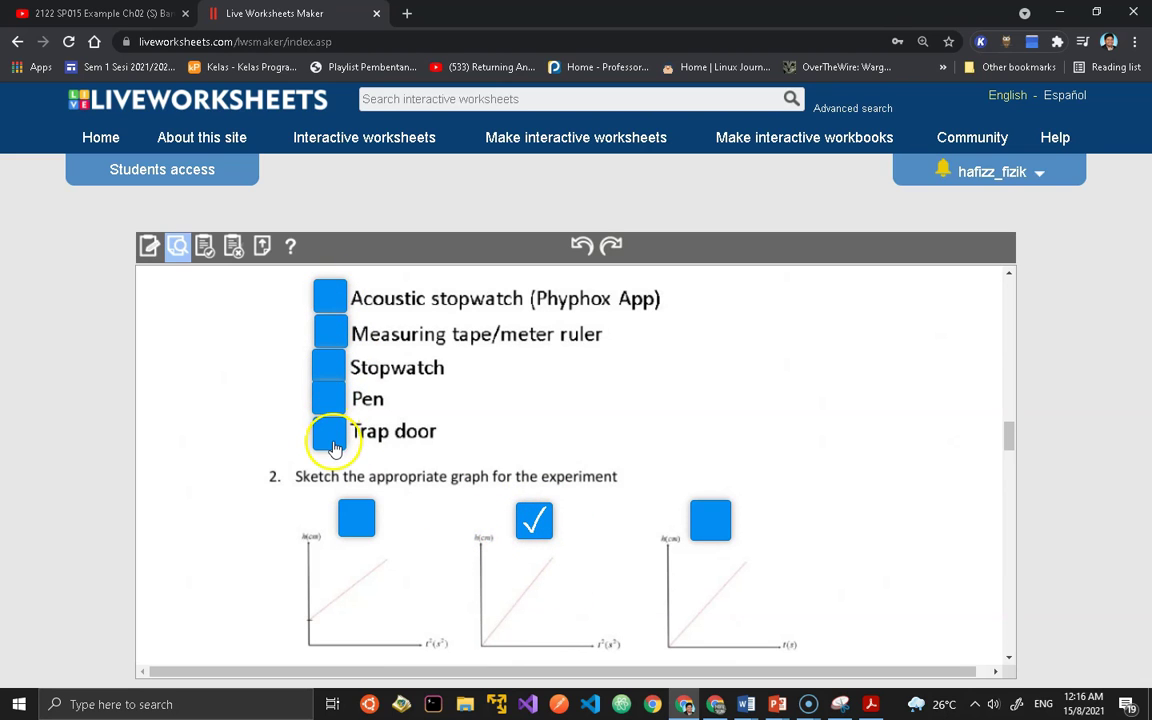
scroll(660, 553, "down", 3)
scroll(648, 532, "up", 2)
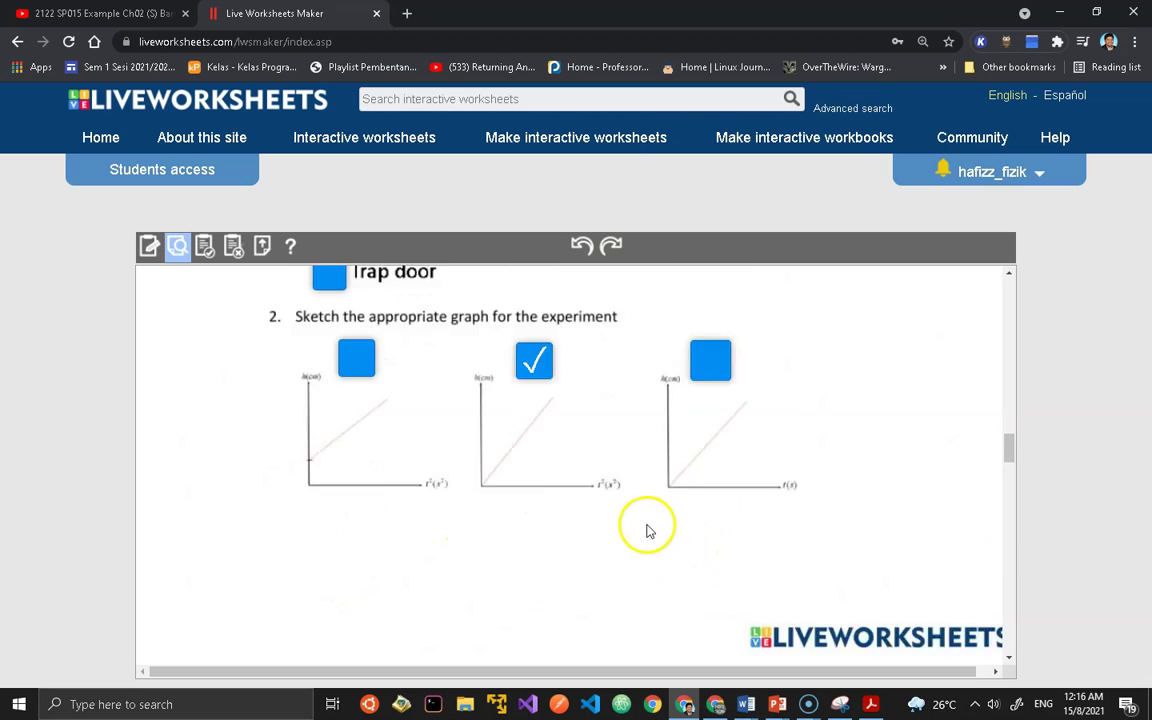
scroll(640, 464, "down", 2)
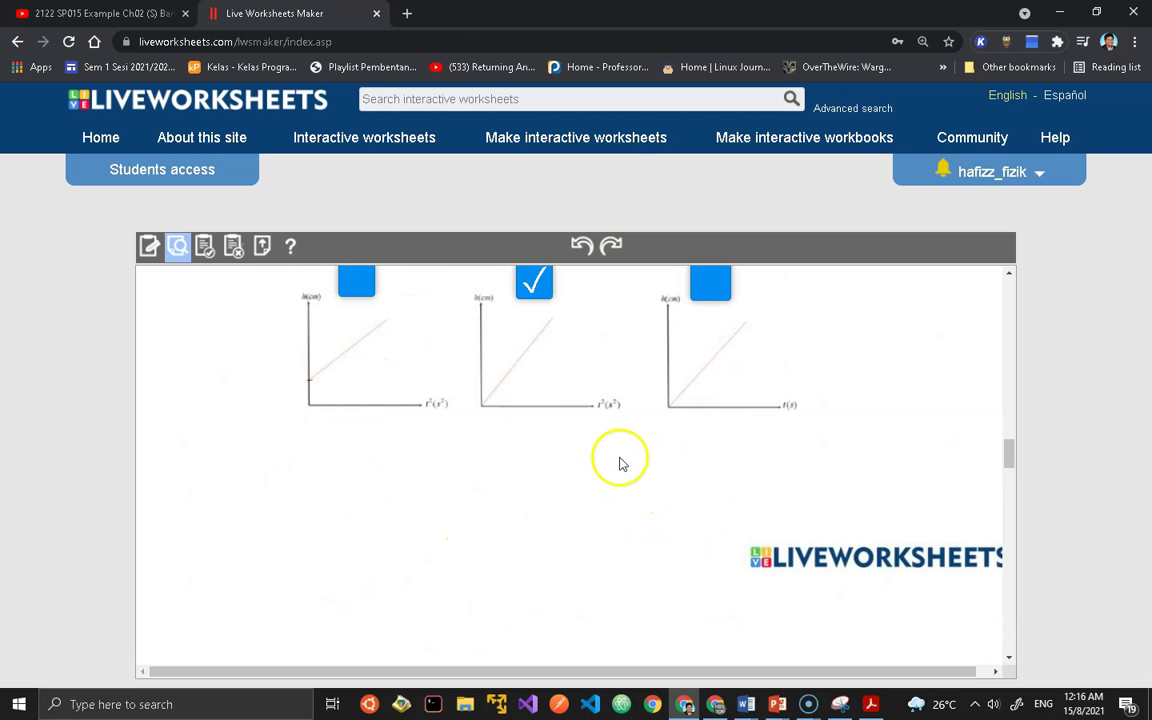
scroll(506, 365, "up", 1)
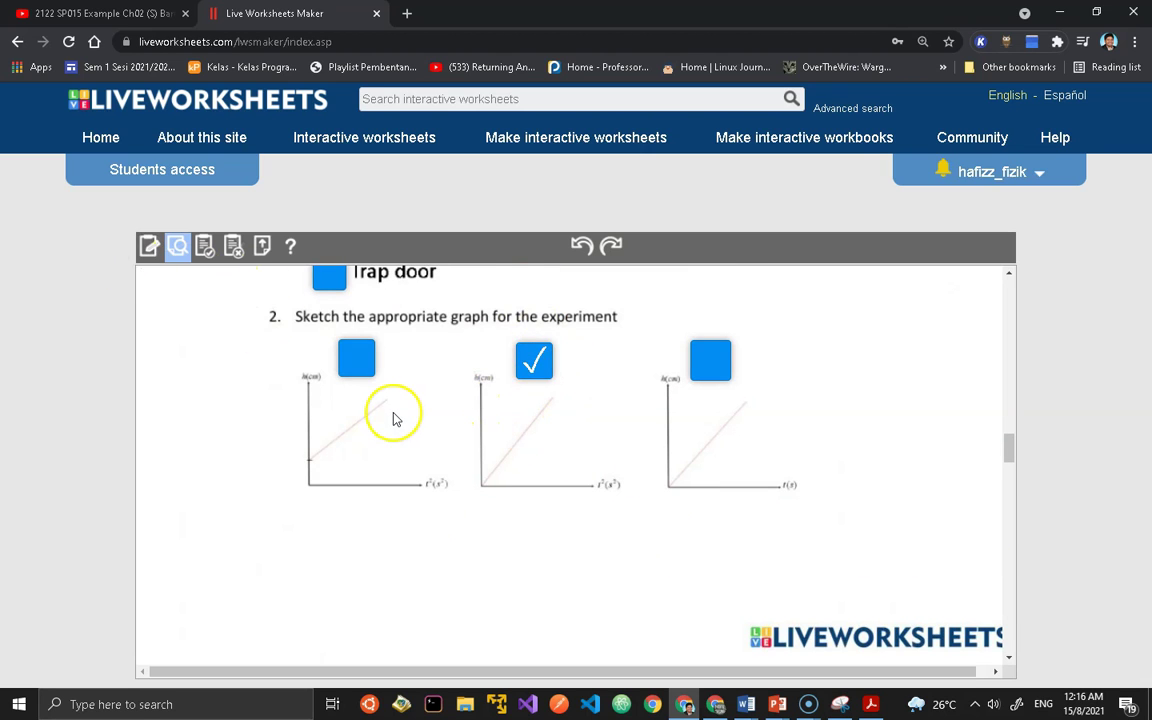
scroll(393, 416, "down", 10)
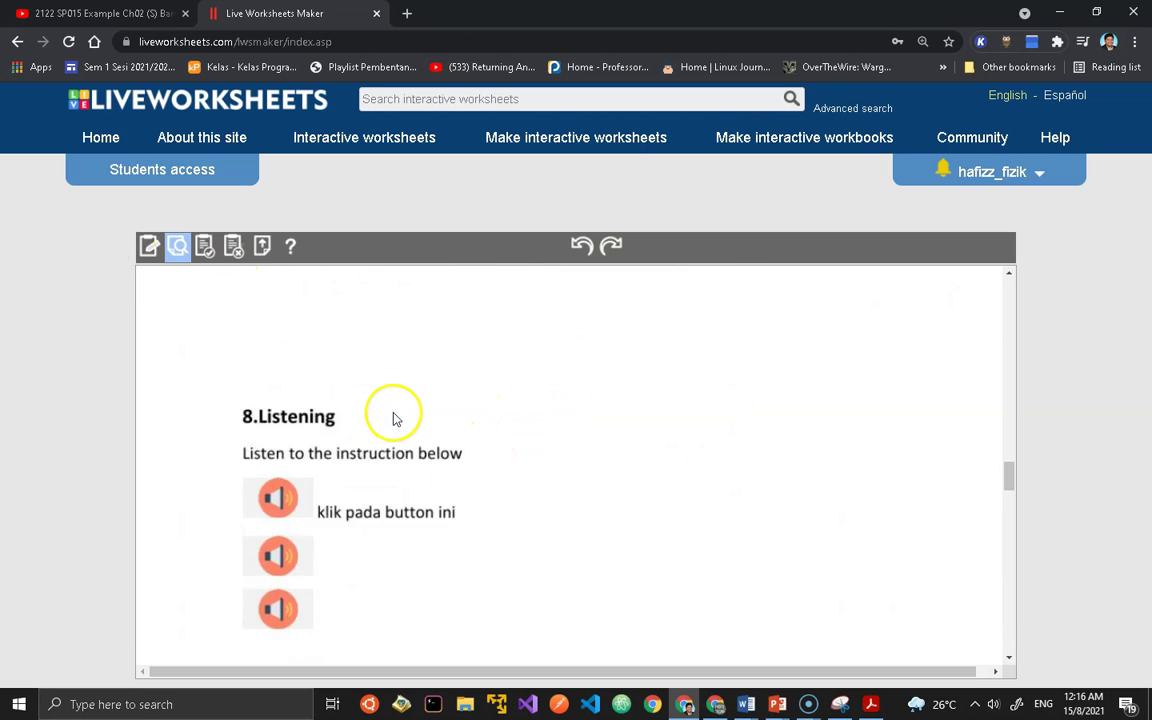
Back in the editor, draw a text box over the first 8. Listening speaker button.
left_click(152, 254)
scroll(424, 419, "down", 10)
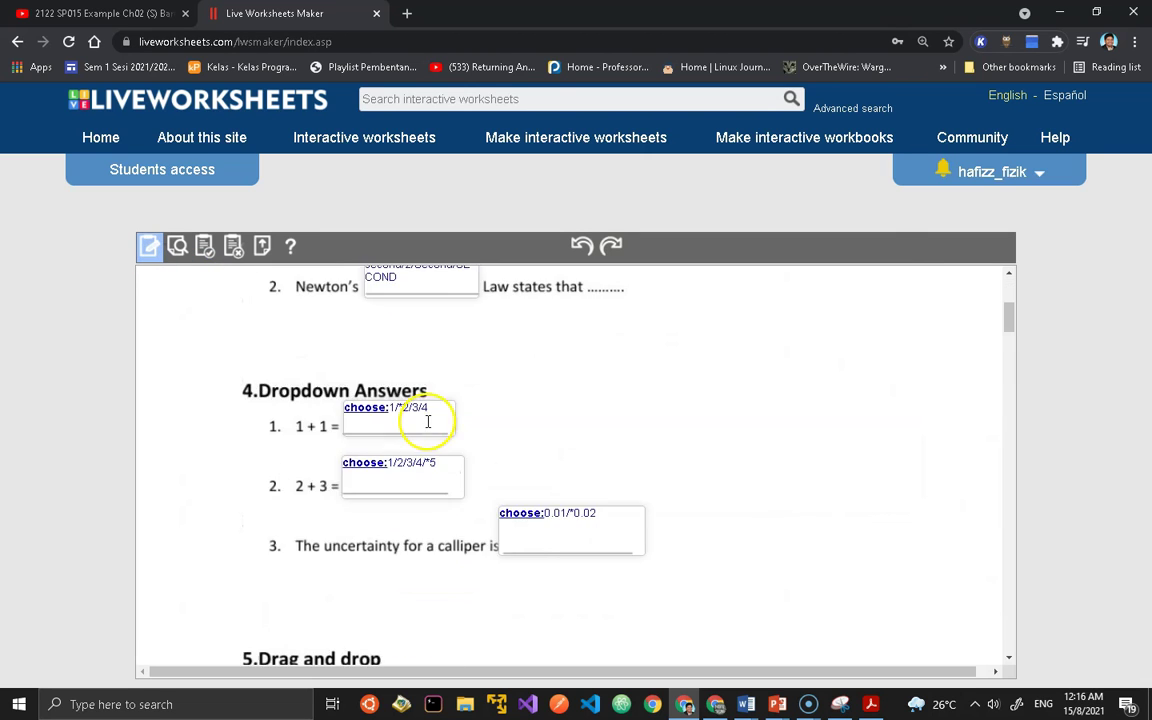
scroll(420, 422, "down", 15)
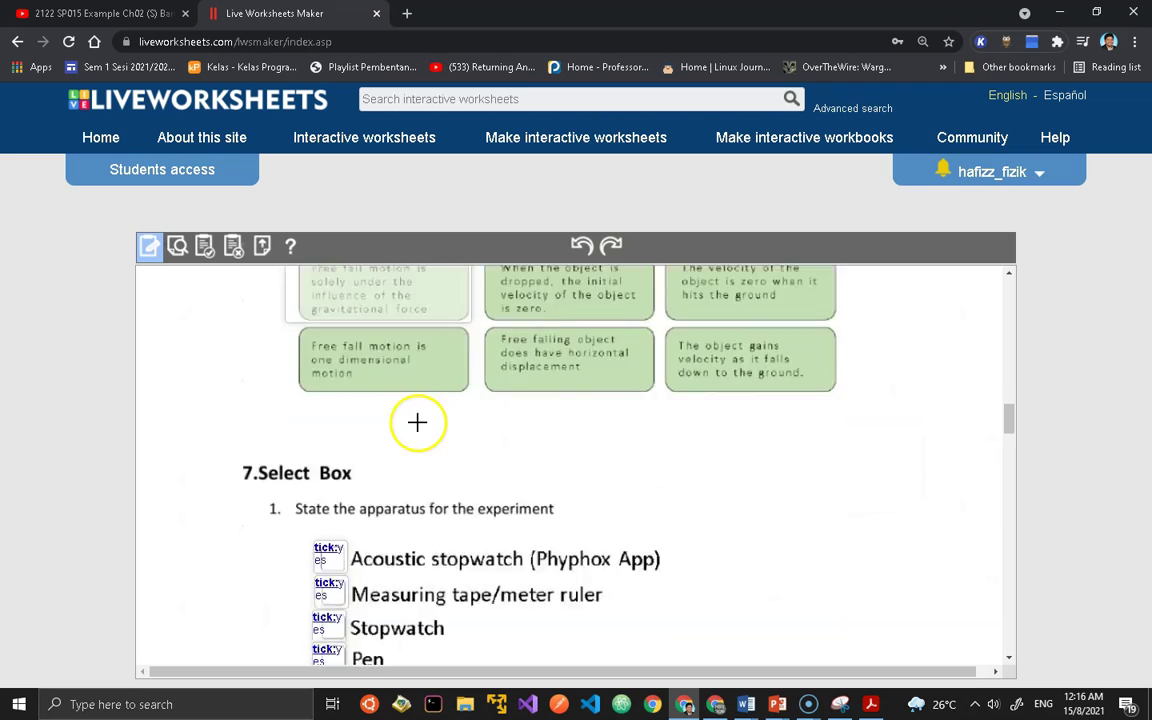
scroll(424, 450, "down", 3)
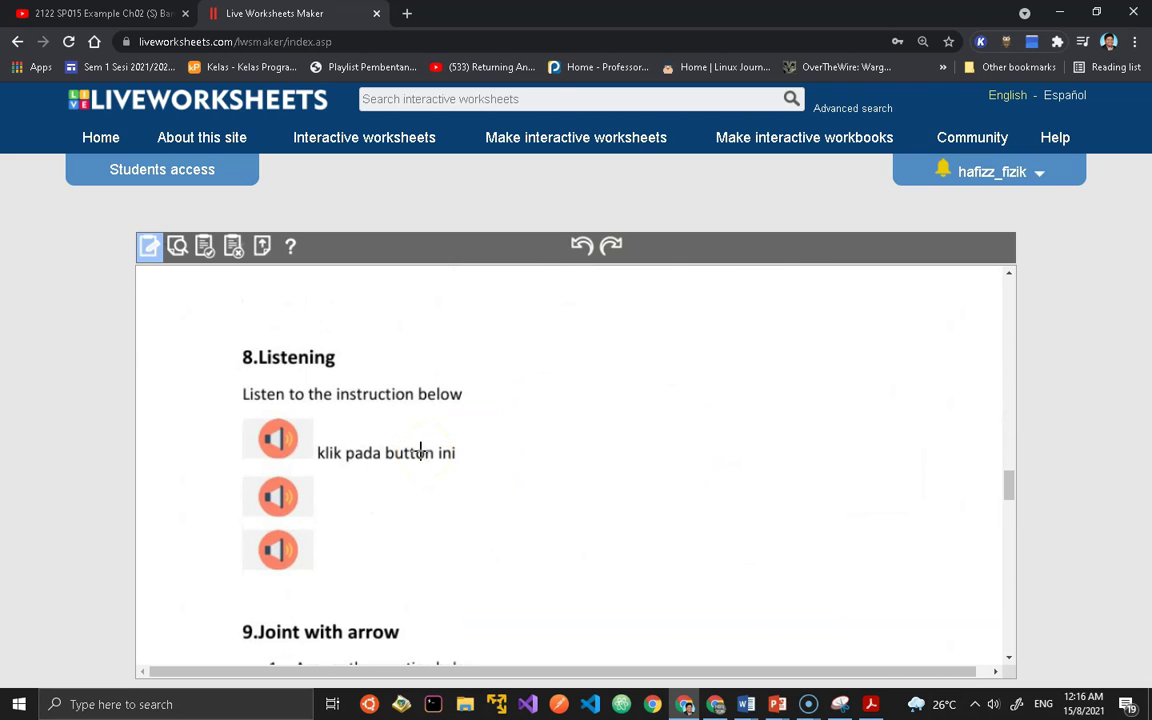
mouse_move(239, 411)
left_mouse_down()
mouse_move(262, 446)
mouse_move(321, 467)
left_mouse_up()
left_click(278, 437)
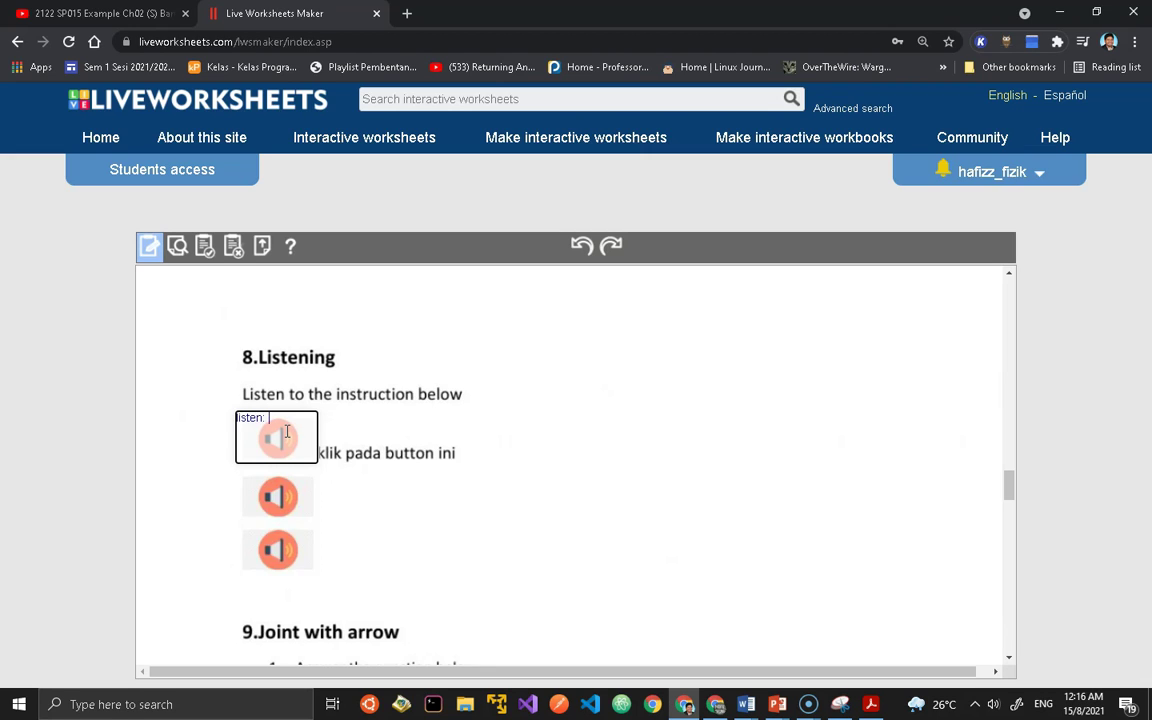
Write 'A car accelerate from rest to a velocity of 10 meter per second in ten second…' in the box.
type("ease make")
key("BackSpace")
key("BackSpace")
key("BackSpace")
type("elerate from rest to a v")
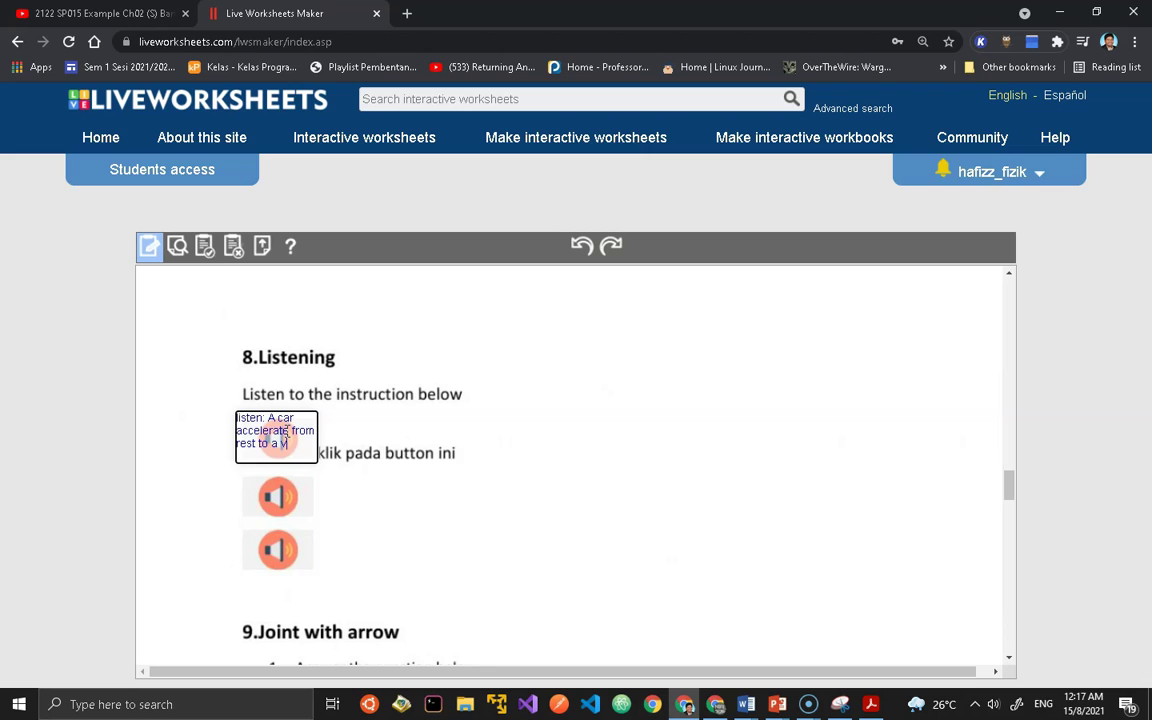
type("elocity of 10 meter")
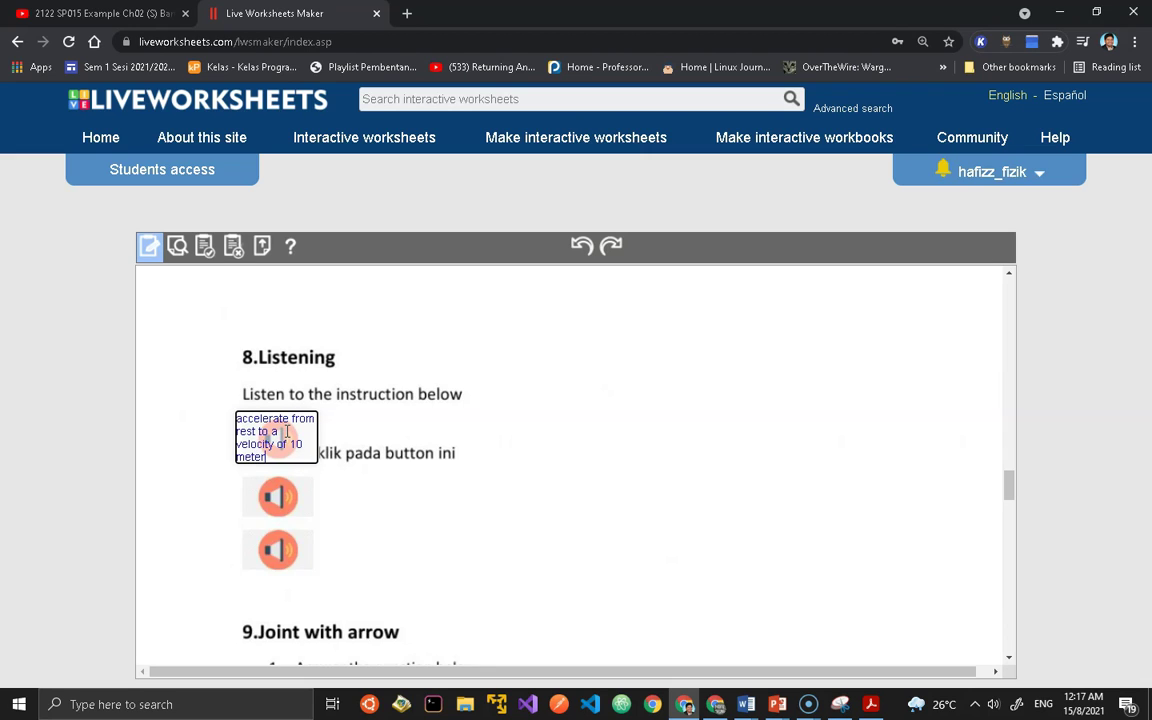
type(" per second")
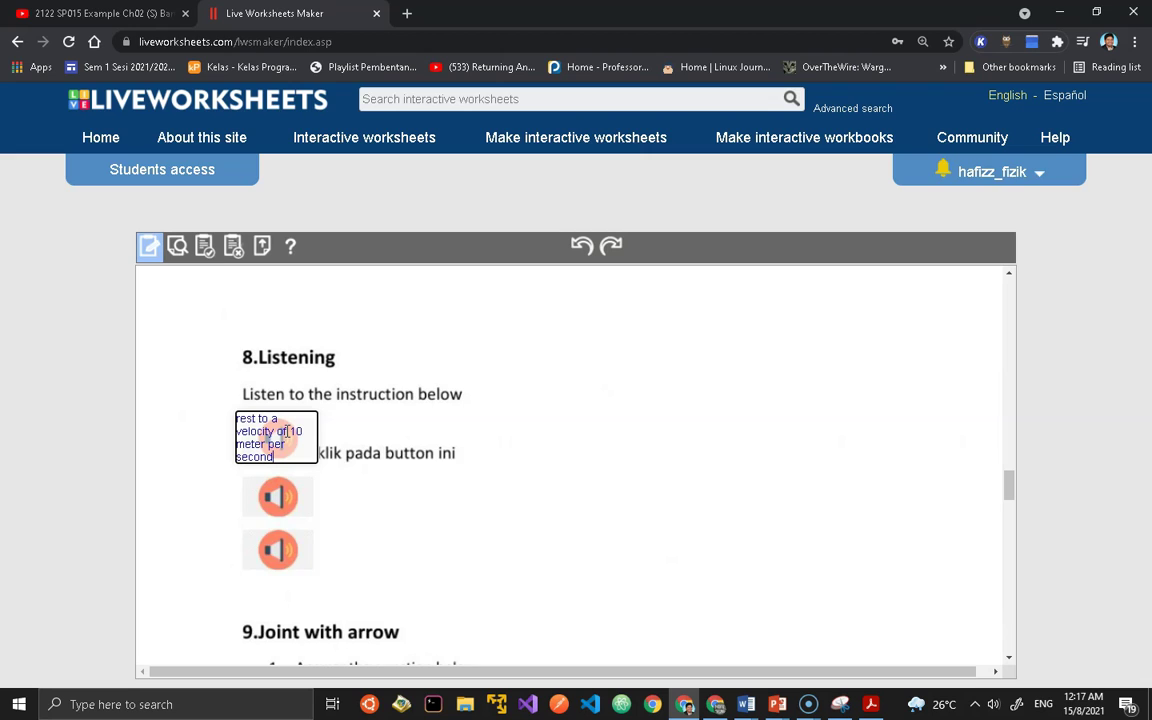
type(" in ten second")
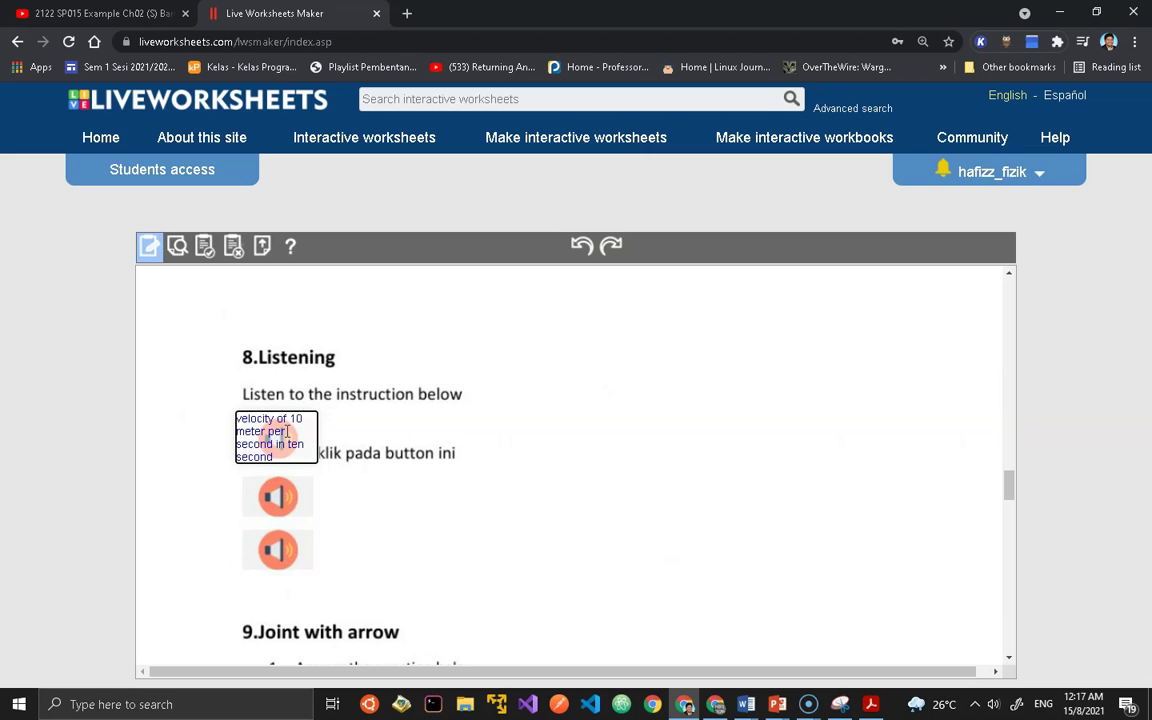
type(", sketch the ")
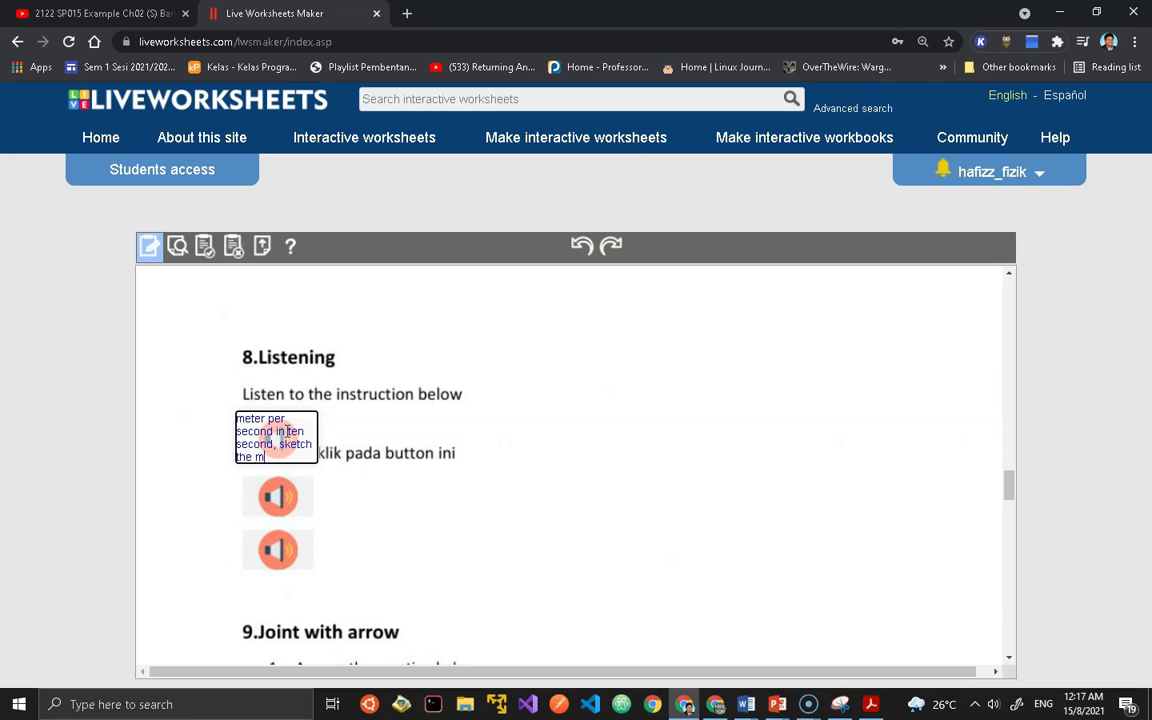
type("motion of graph below")
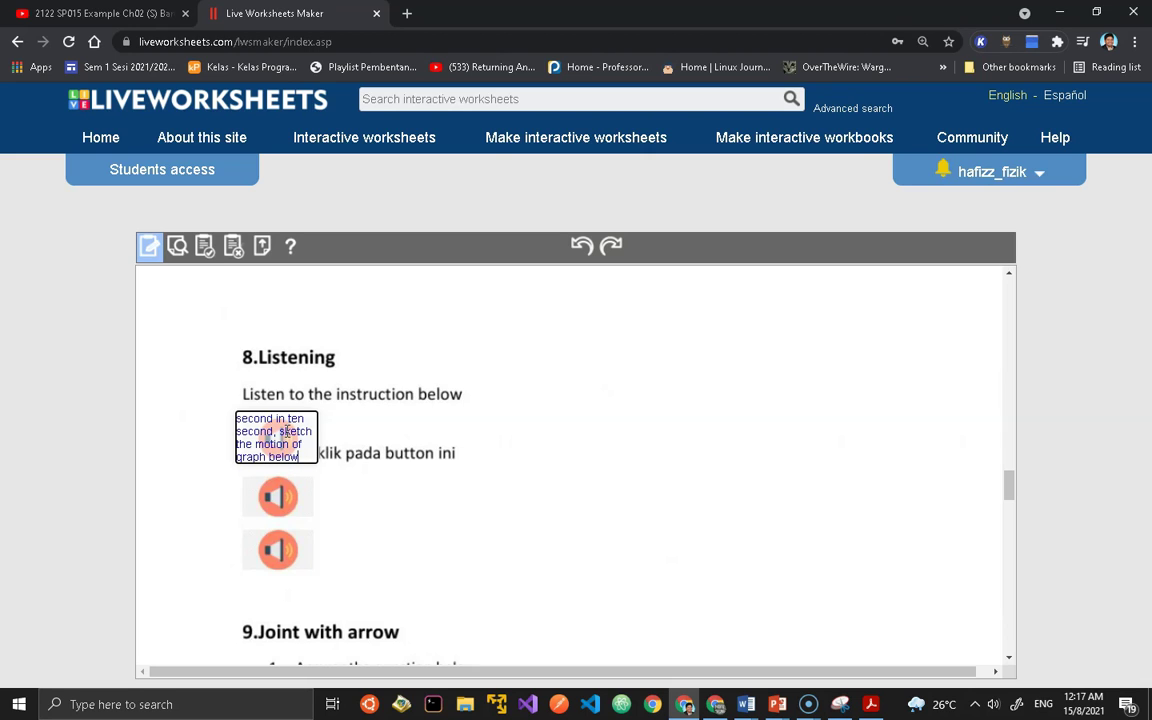
left_click(176, 246)
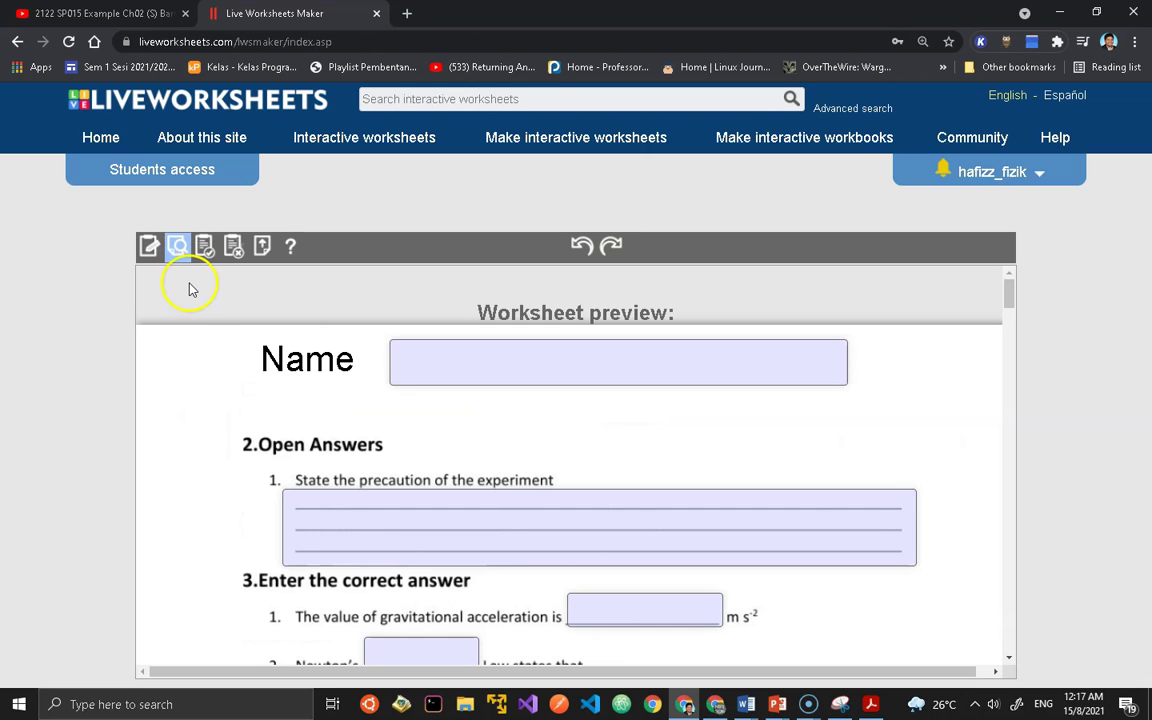
scroll(321, 378, "down", 4)
scroll(347, 387, "down", 15)
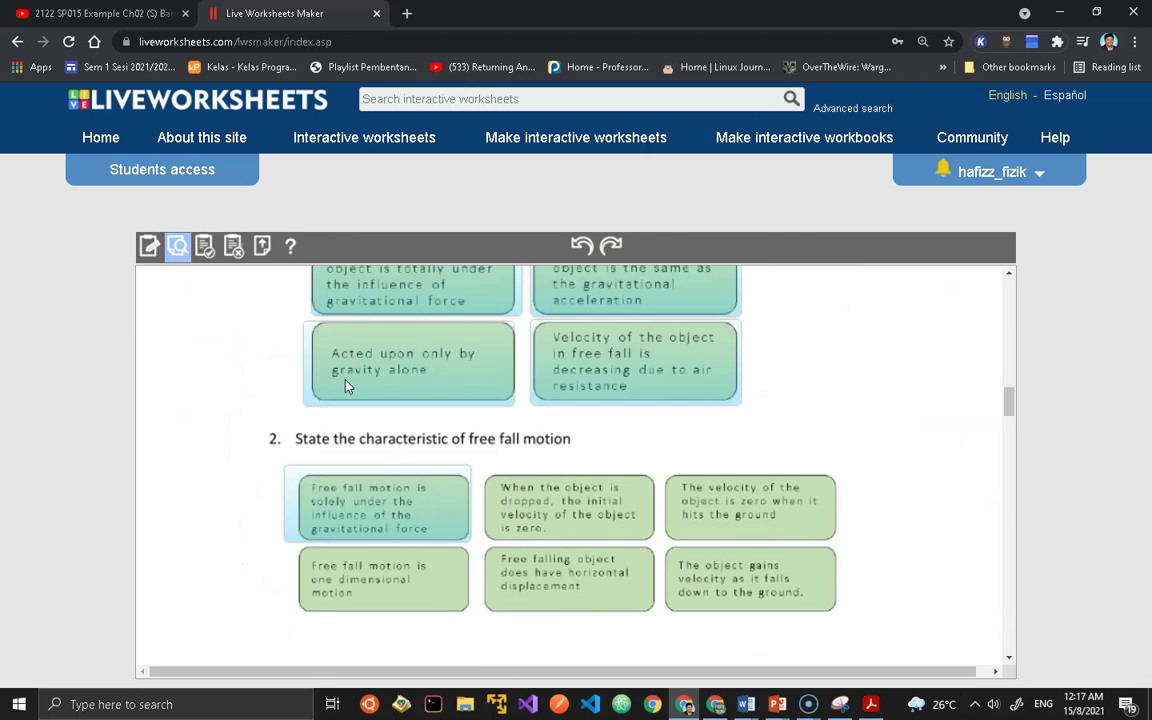
scroll(345, 386, "down", 3)
scroll(345, 386, "up", 3)
left_click(277, 417)
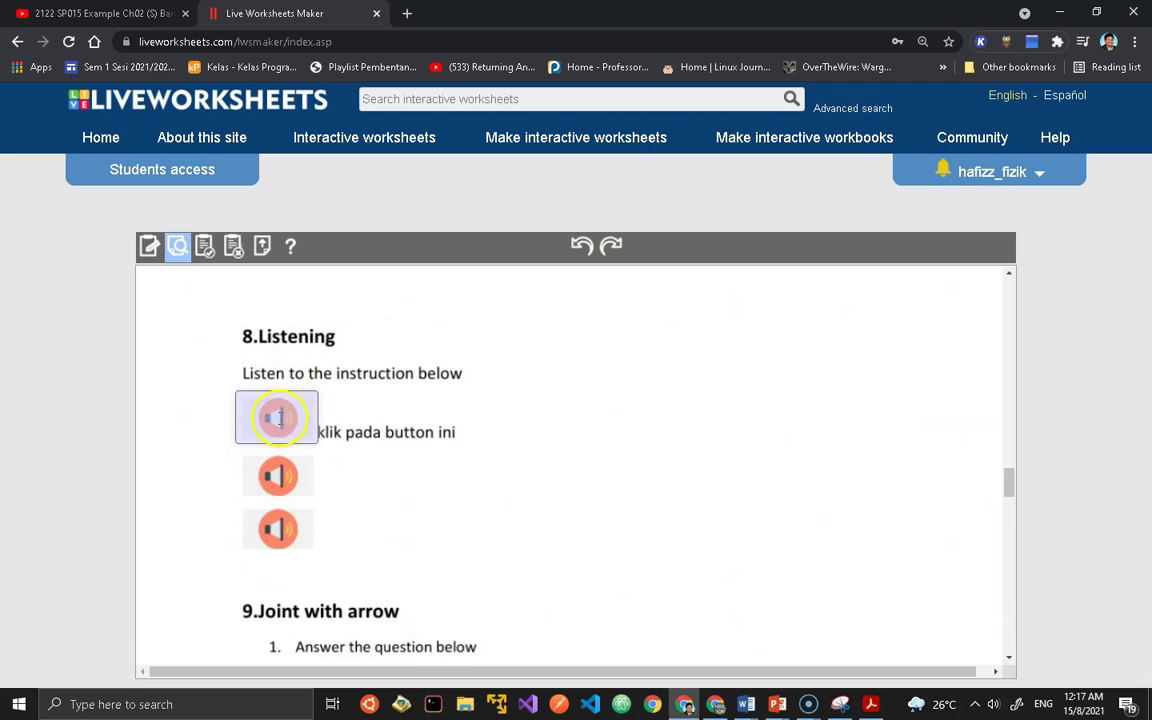
left_click(149, 245)
scroll(339, 468, "down", 10)
Draw a box over the second speaker button and enter 'listen: here is your key'.
mouse_move(236, 467)
left_mouse_down()
mouse_move(260, 496)
mouse_move(319, 523)
left_mouse_up()
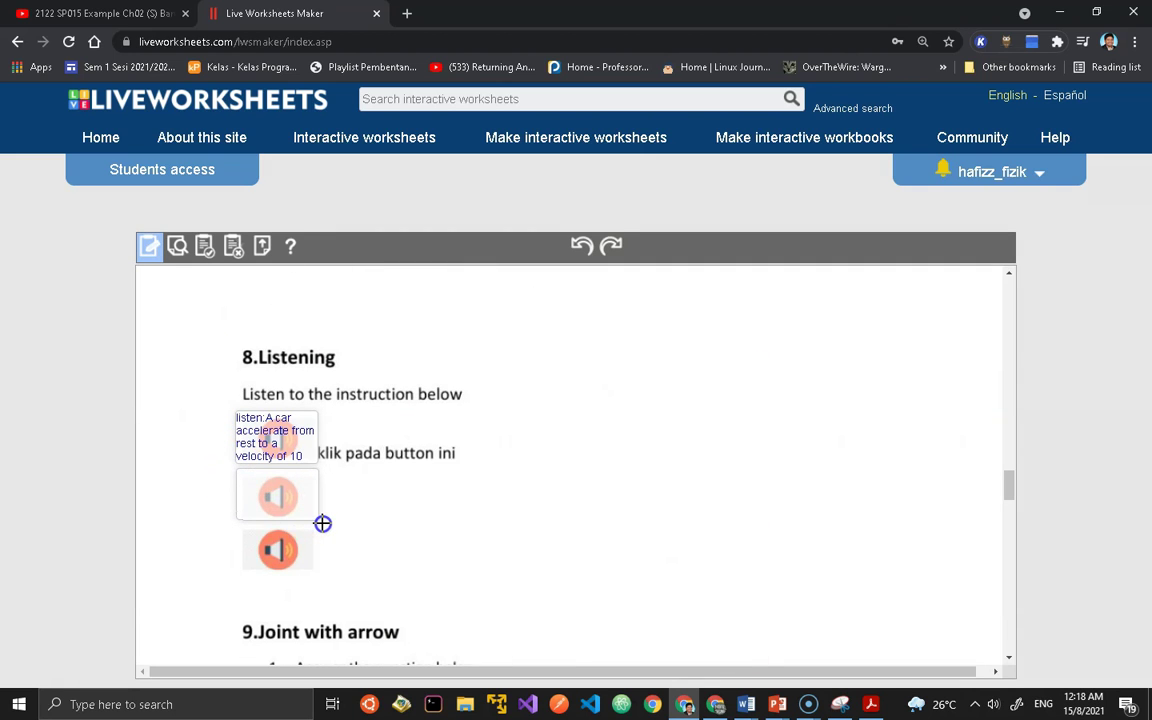
left_click(278, 485)
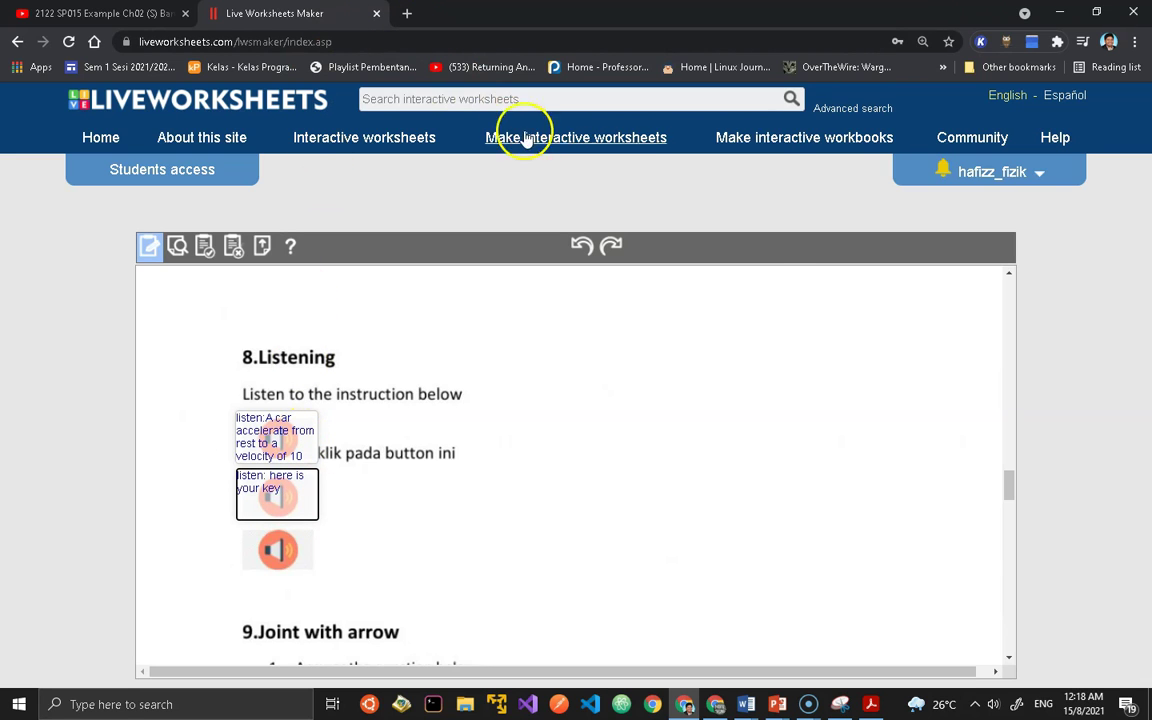
Choose UK English in the Speech synthesizer, set it as worksheet default, save, and preview.
right_click(557, 145)
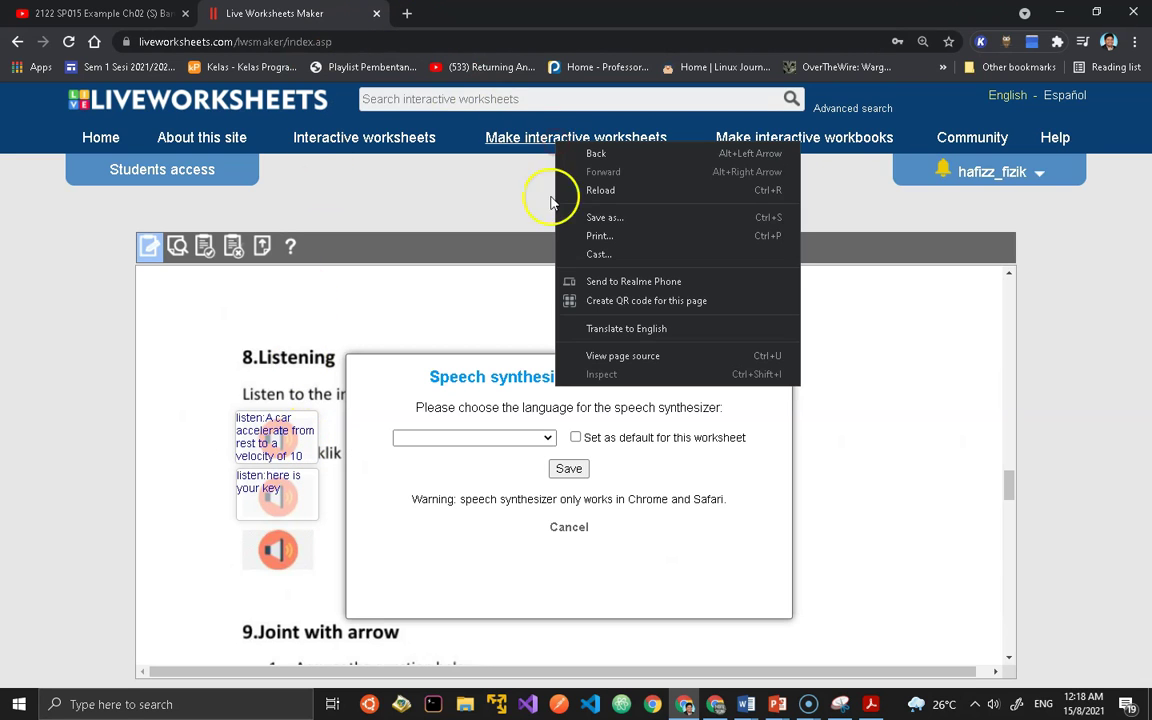
left_click(488, 320)
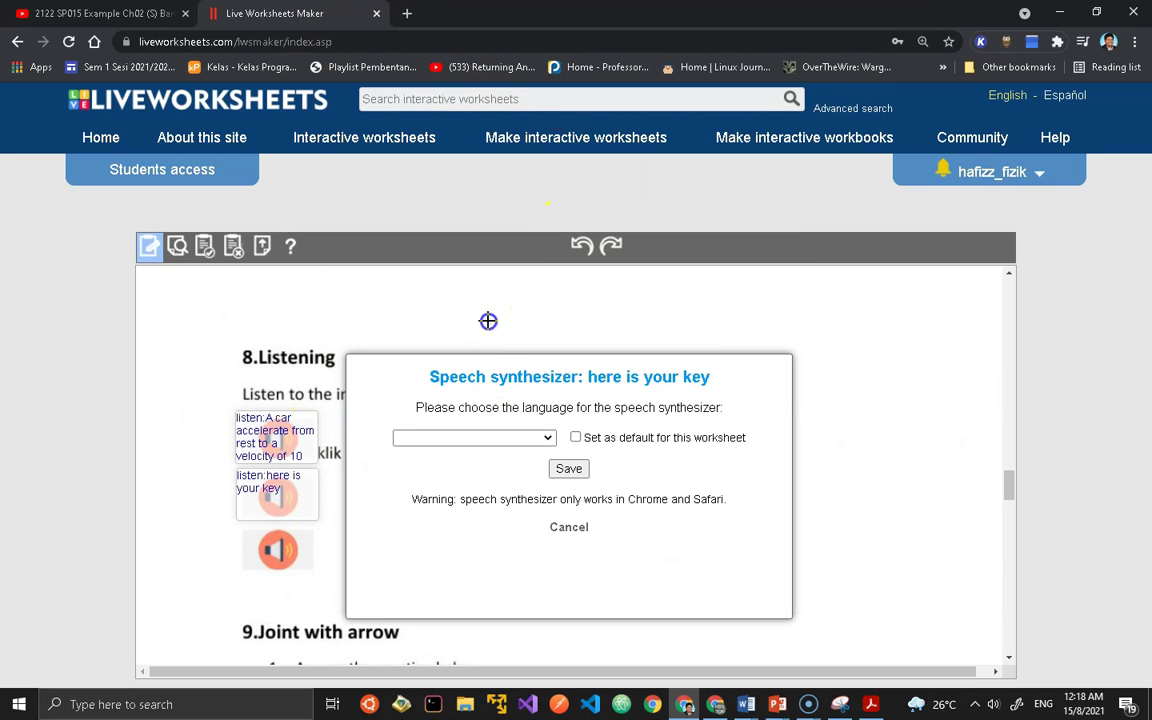
left_click(543, 441)
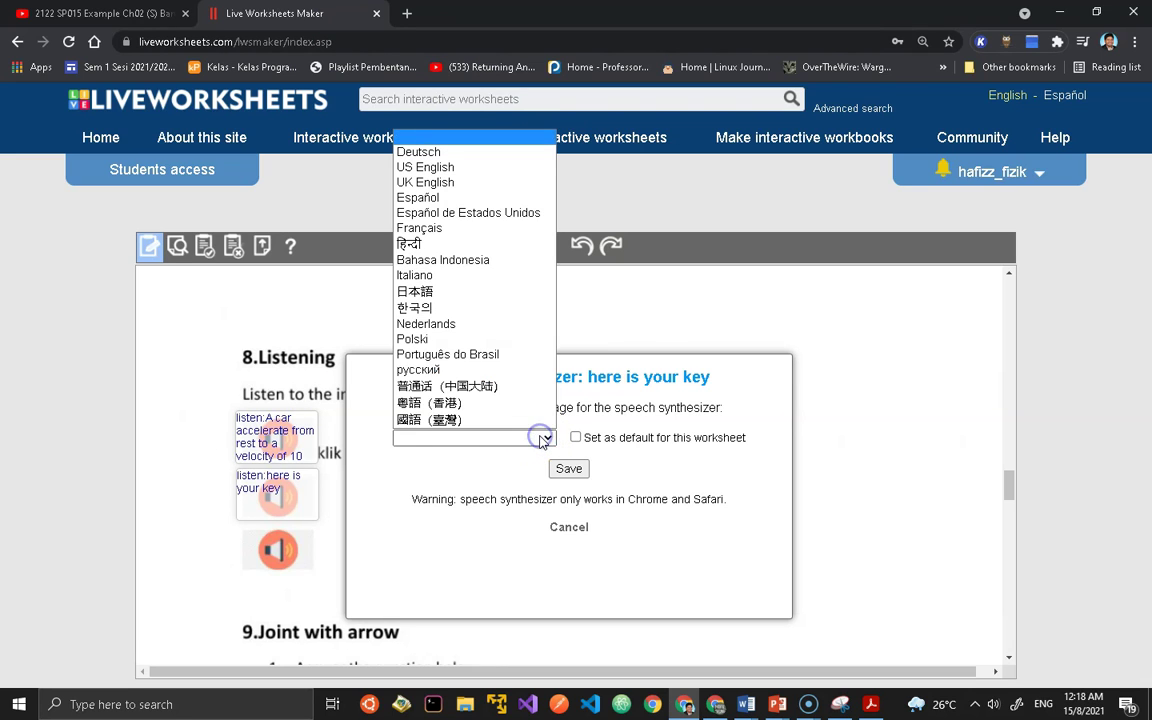
left_click(444, 185)
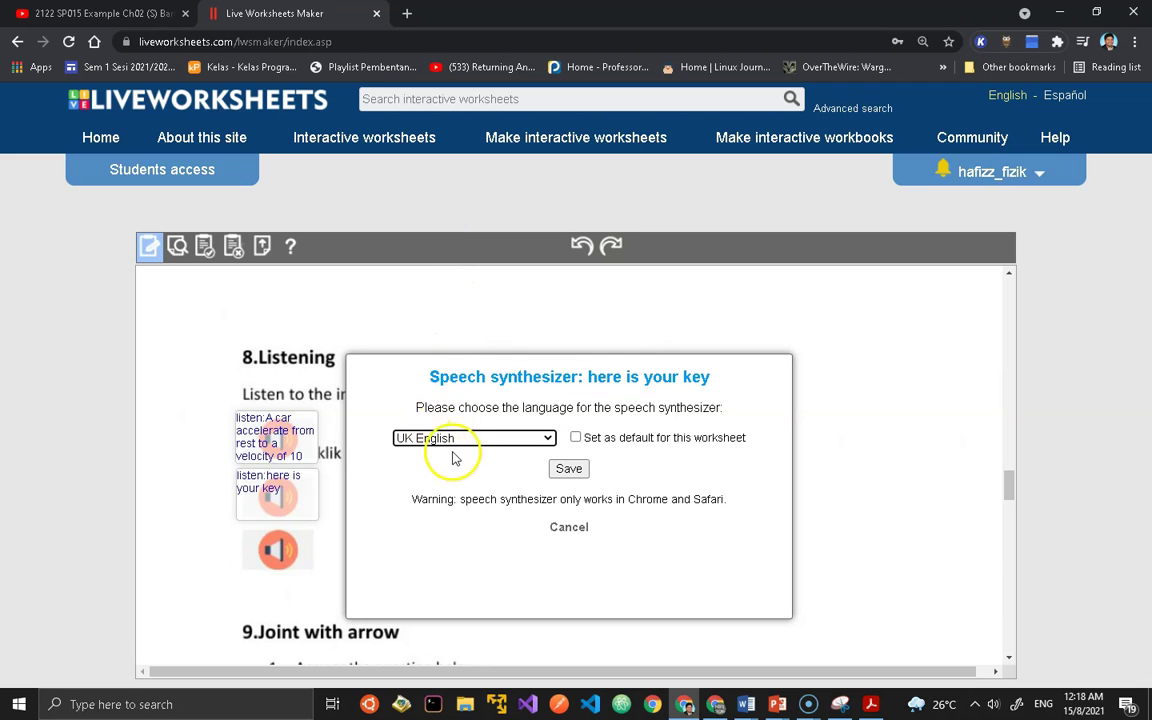
left_click(576, 438)
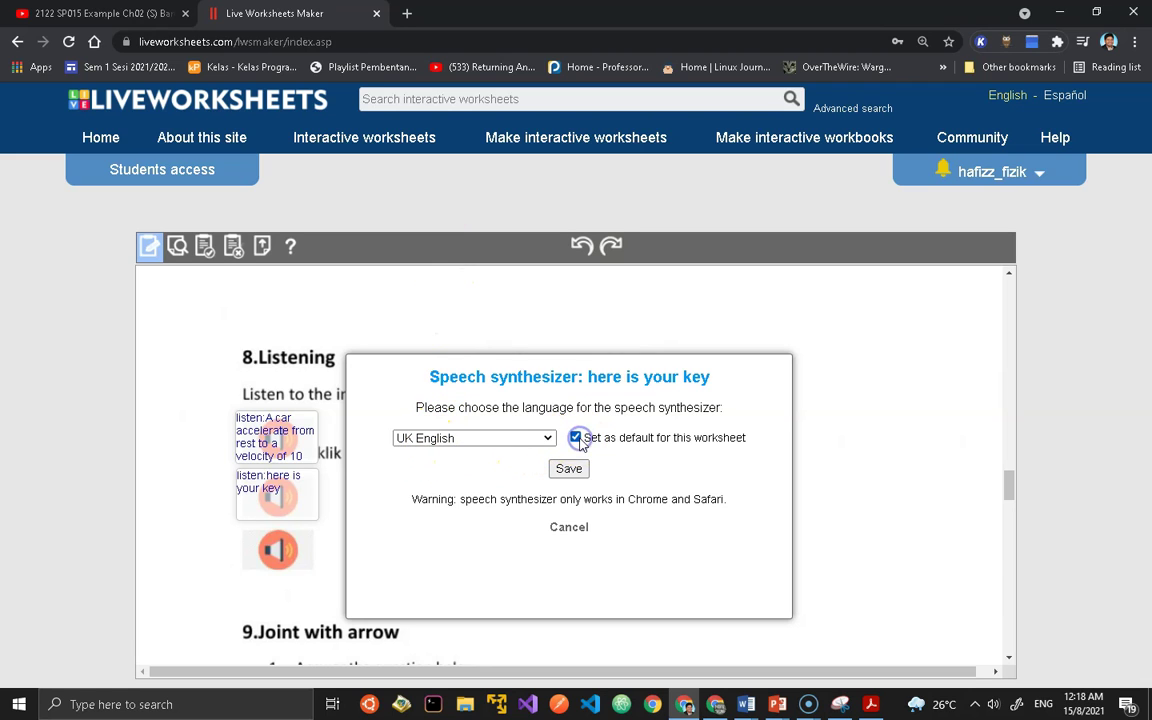
left_click(568, 468)
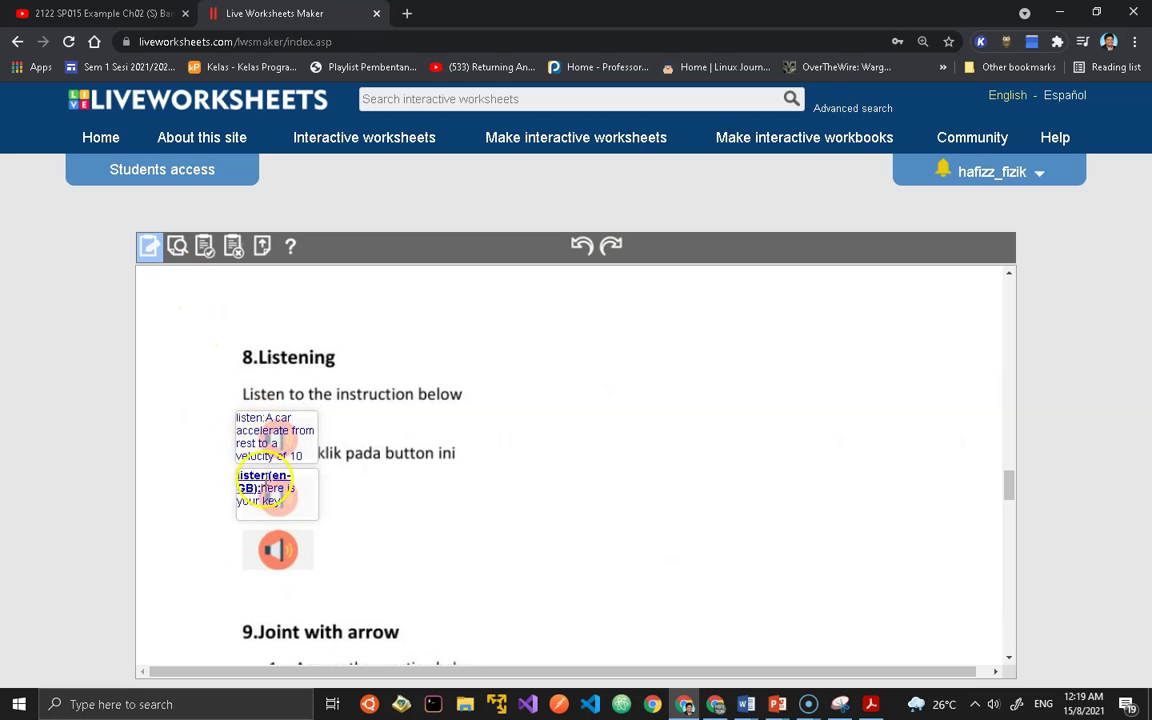
left_click(178, 249)
In preview, play the second and first Listening speaker buttons to test them.
scroll(378, 437, "down", 10)
scroll(378, 437, "down", 10)
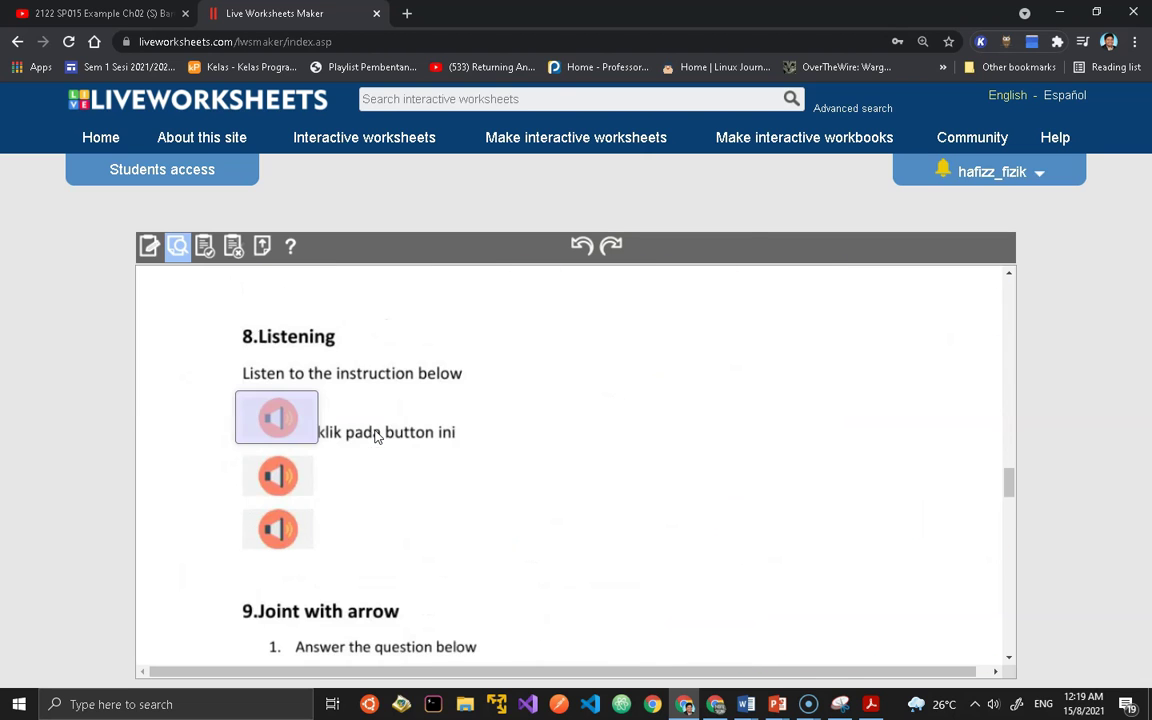
left_click(283, 482)
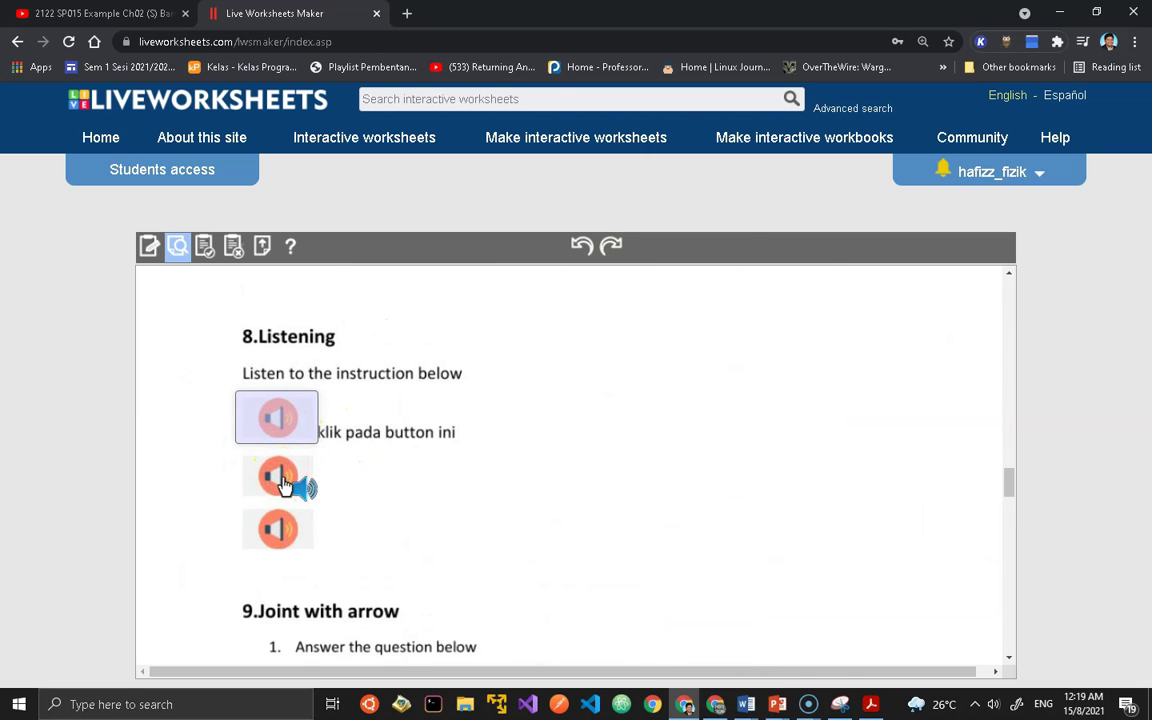
left_click(275, 428)
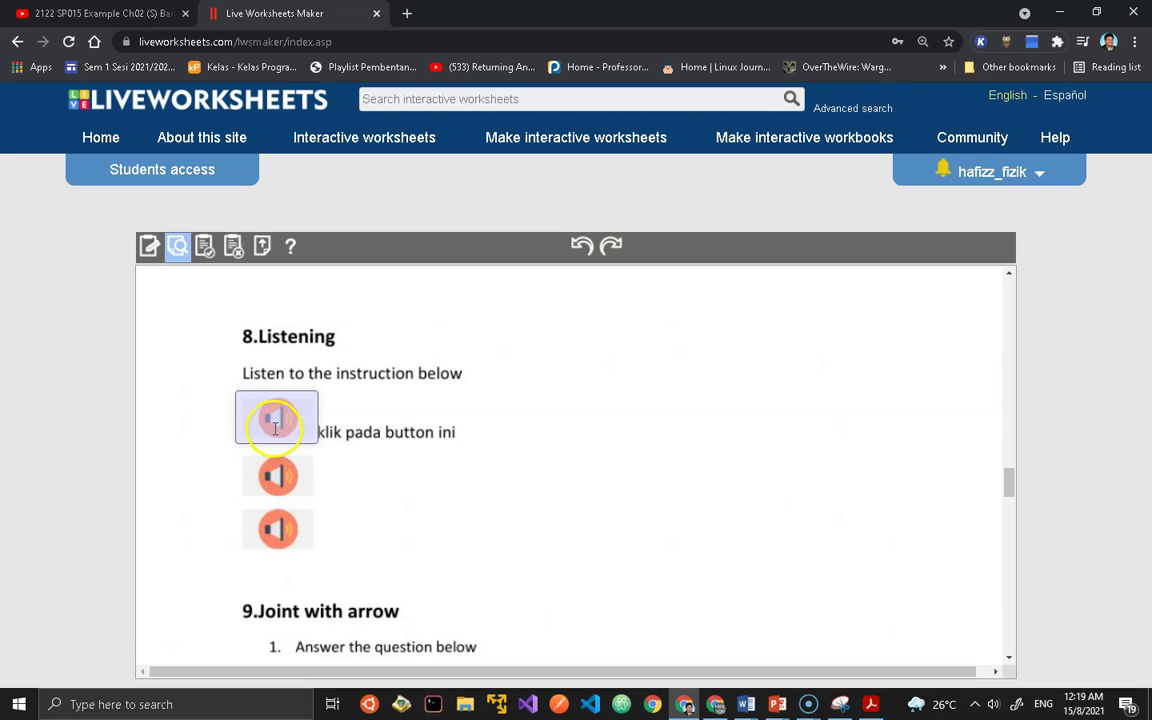
left_click(278, 419)
In the editor, replace the first box's 'listen' prefix with the second box's 'listen(en-GB)' prefix.
left_click(149, 246)
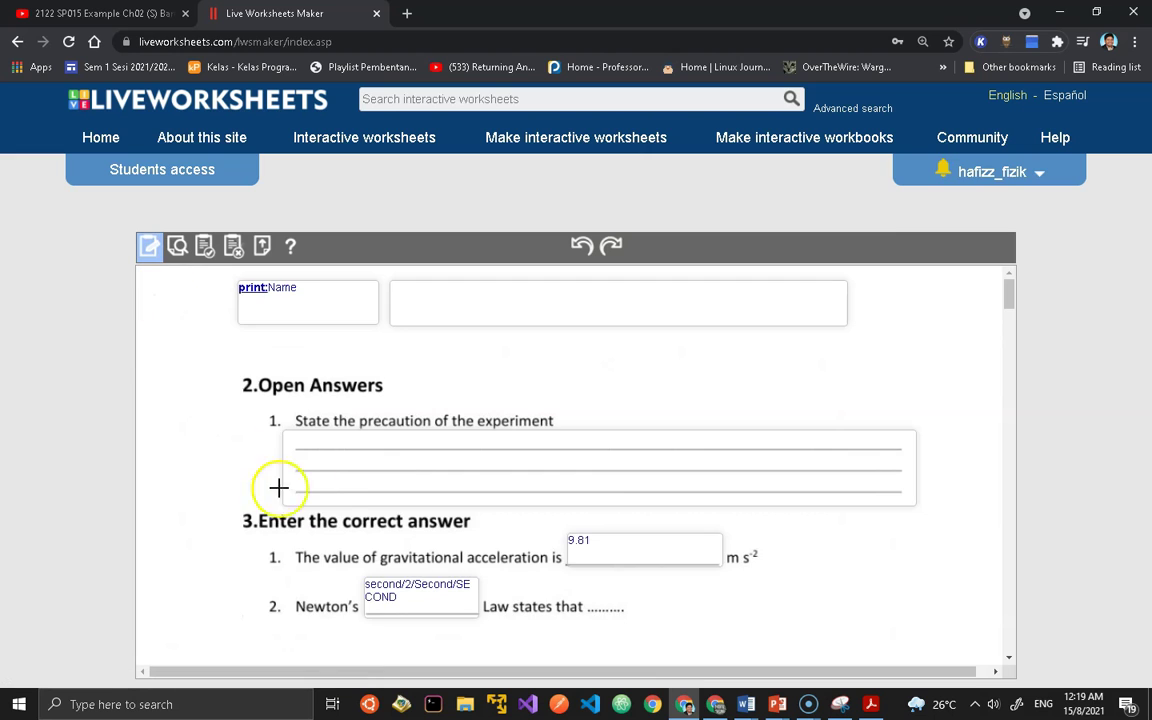
scroll(334, 489, "down", 20)
scroll(340, 496, "down", 6)
scroll(231, 432, "up", 2)
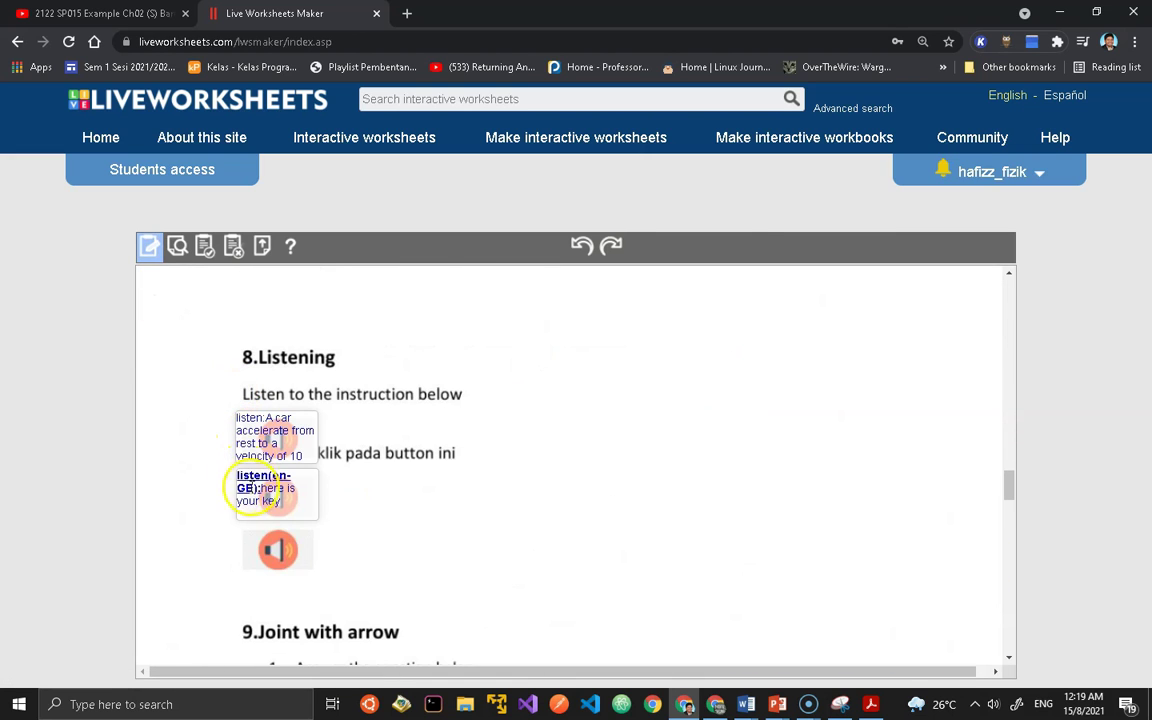
left_click_drag(258, 488, 243, 476)
key("ctrl+c")
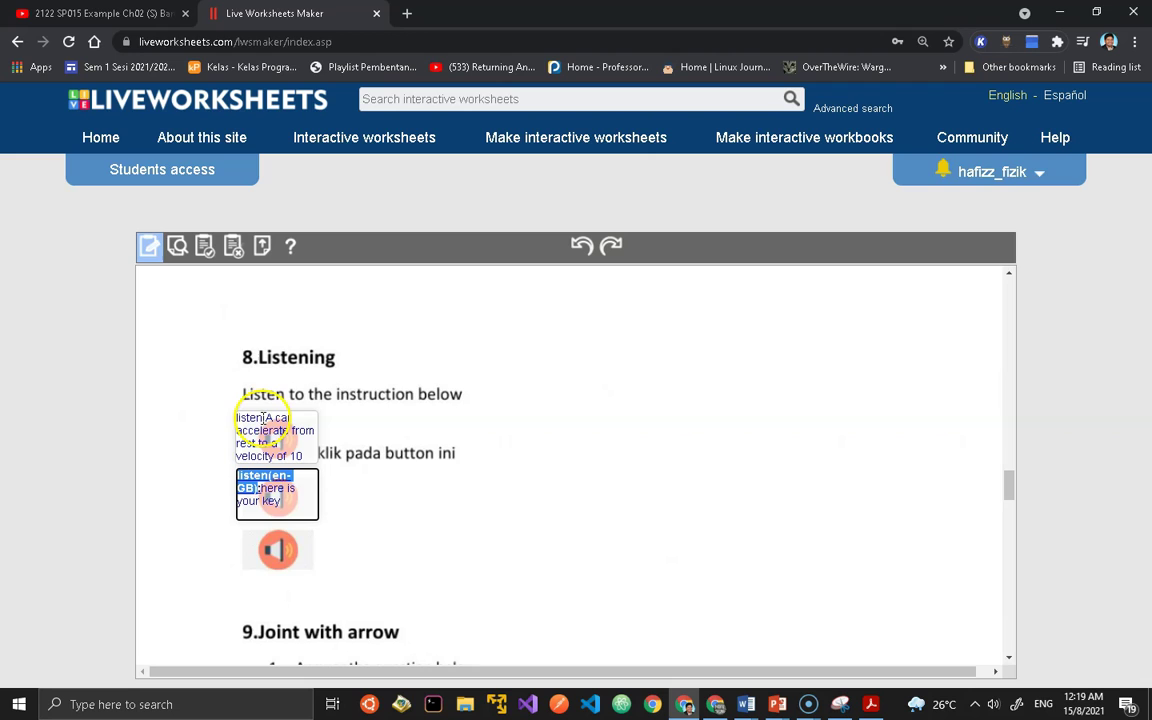
left_click_drag(265, 420, 242, 416)
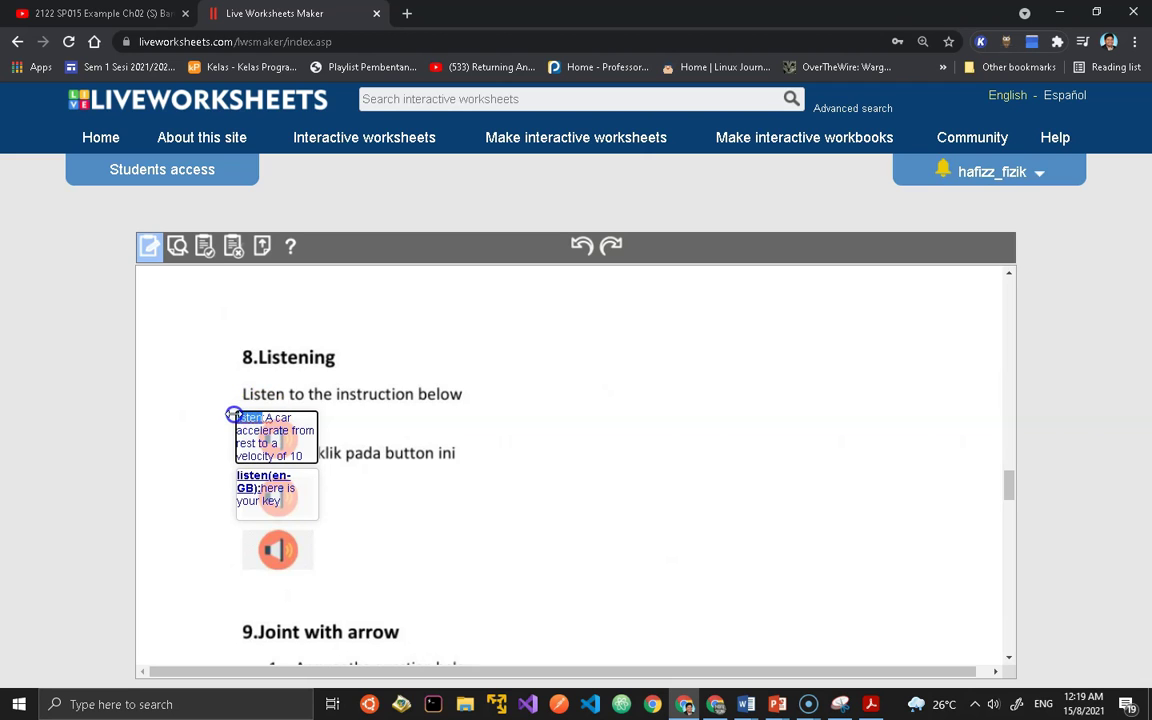
key("ctrl+v")
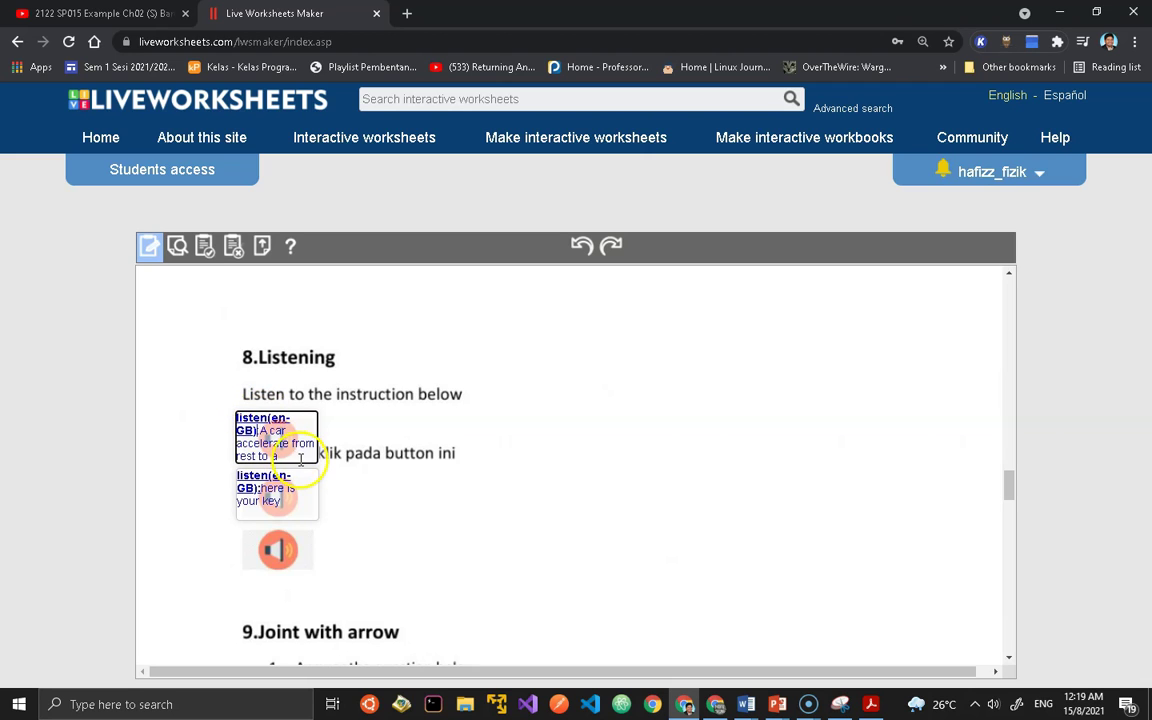
left_click(178, 247)
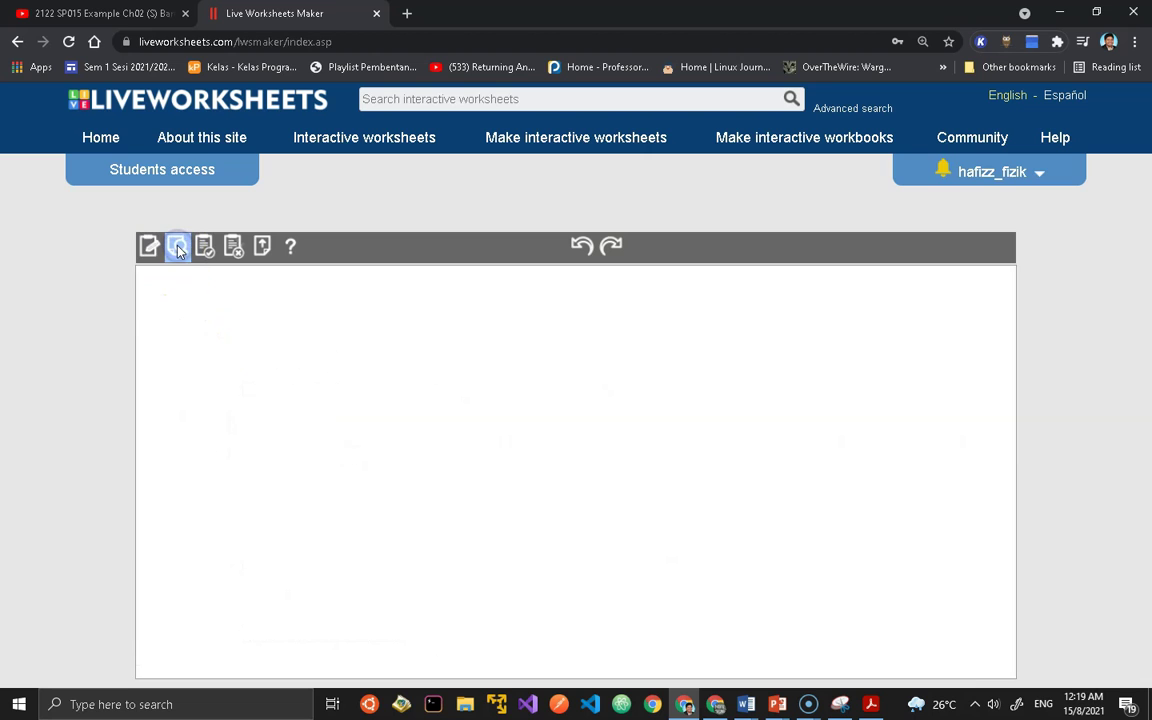
Play the first speaker button several times and the second once, then go back to the editor.
scroll(393, 462, "down", 10)
scroll(393, 462, "down", 10)
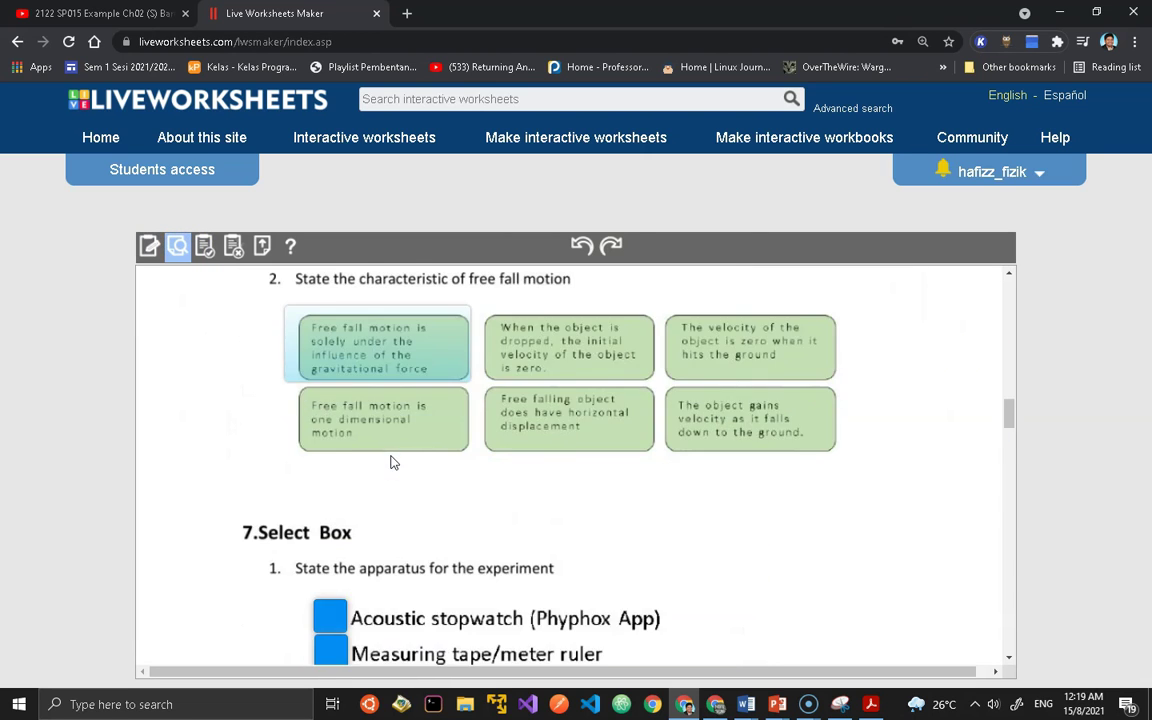
left_click(285, 425)
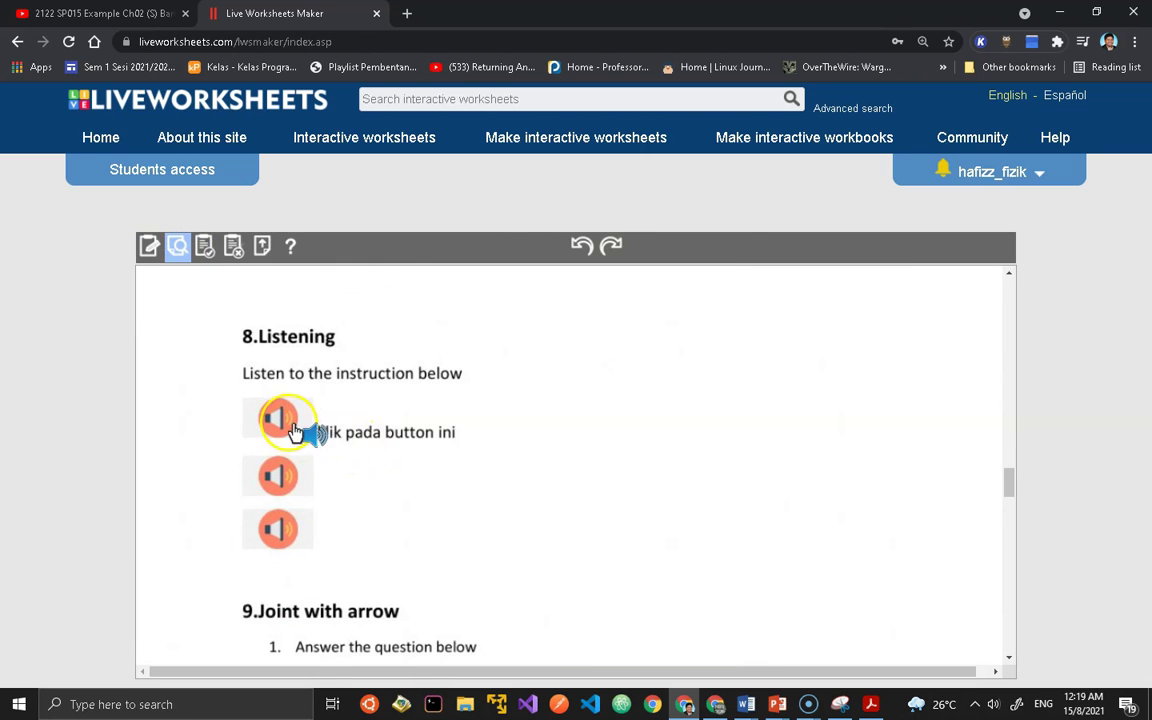
left_click(286, 428)
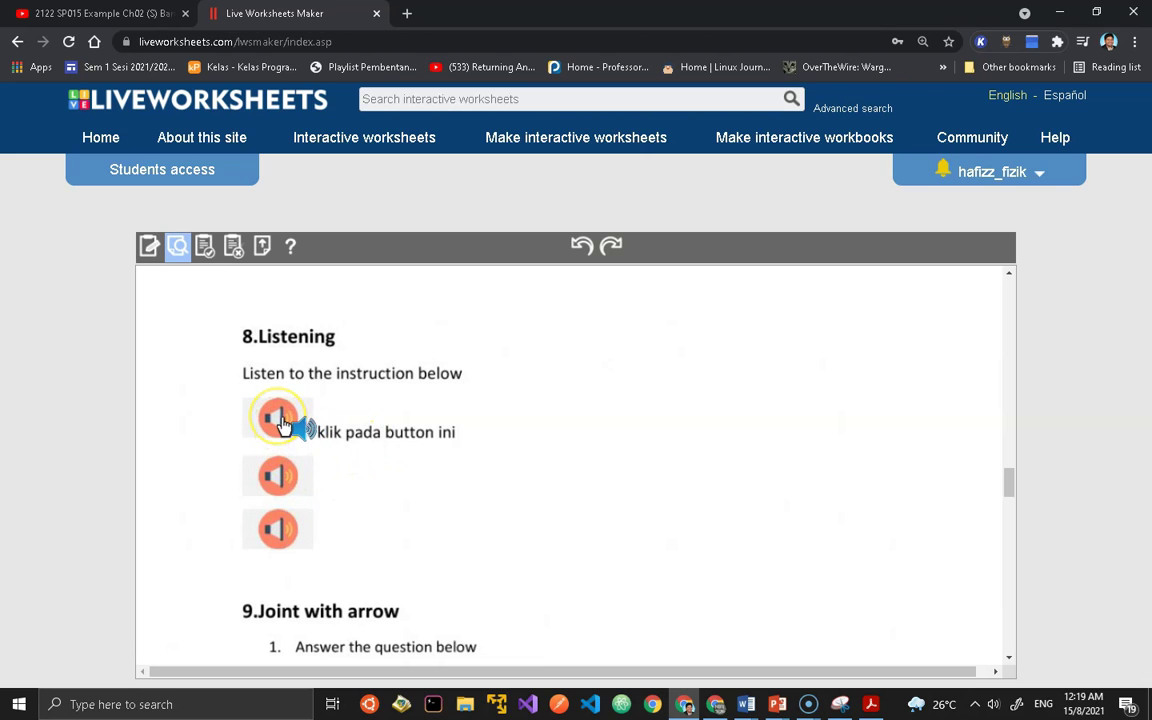
left_click(350, 488)
left_click(289, 427)
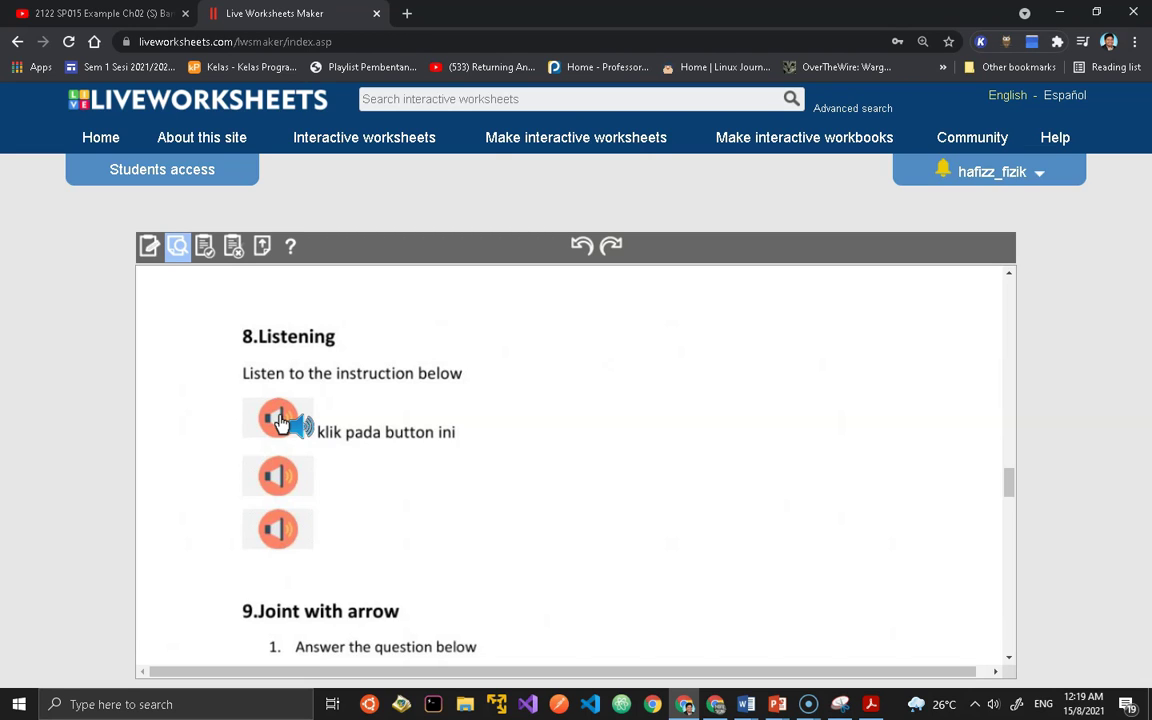
left_click(279, 479)
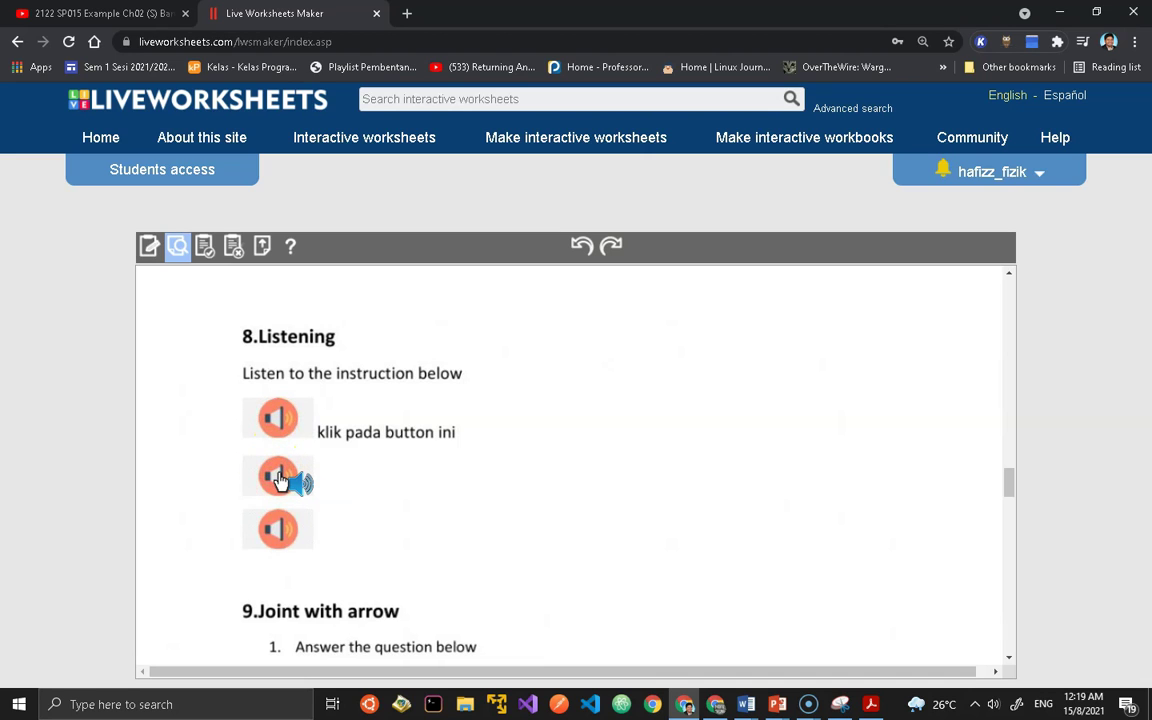
left_click(148, 246)
scroll(368, 442, "down", 15)
scroll(369, 463, "down", 15)
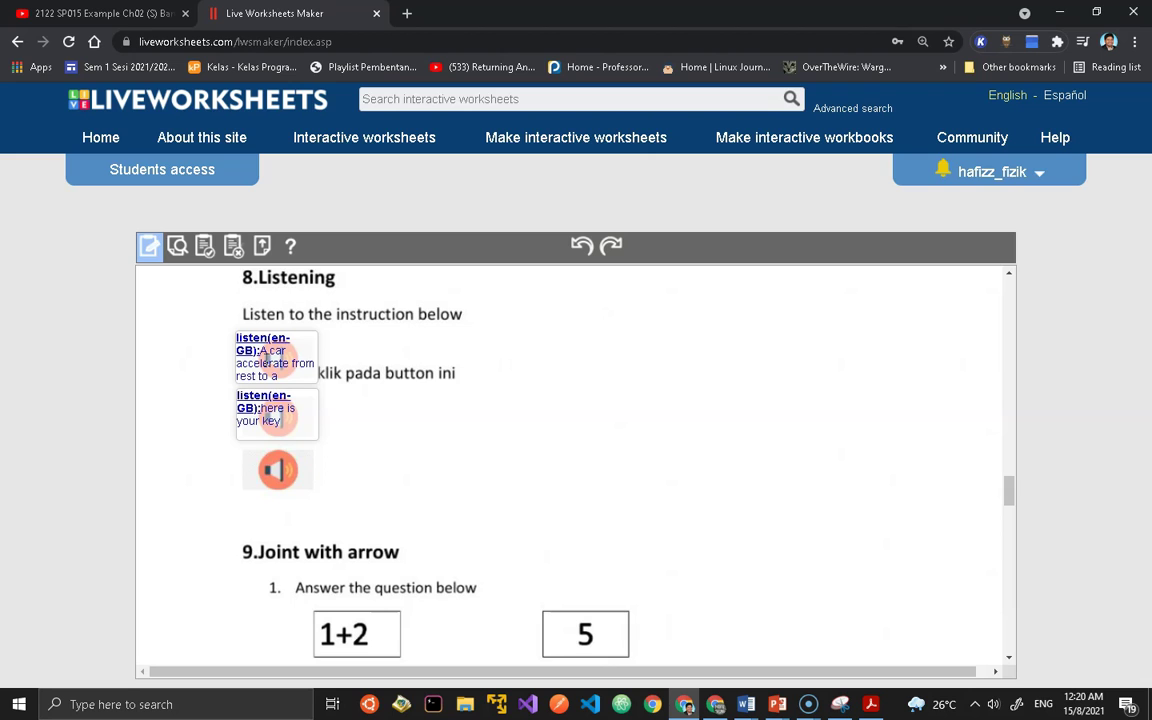
Add join:1 boxes over '1+2' and '3' in 9. Joint with arrow, then preview the worksheet.
scroll(393, 435, "down", 3)
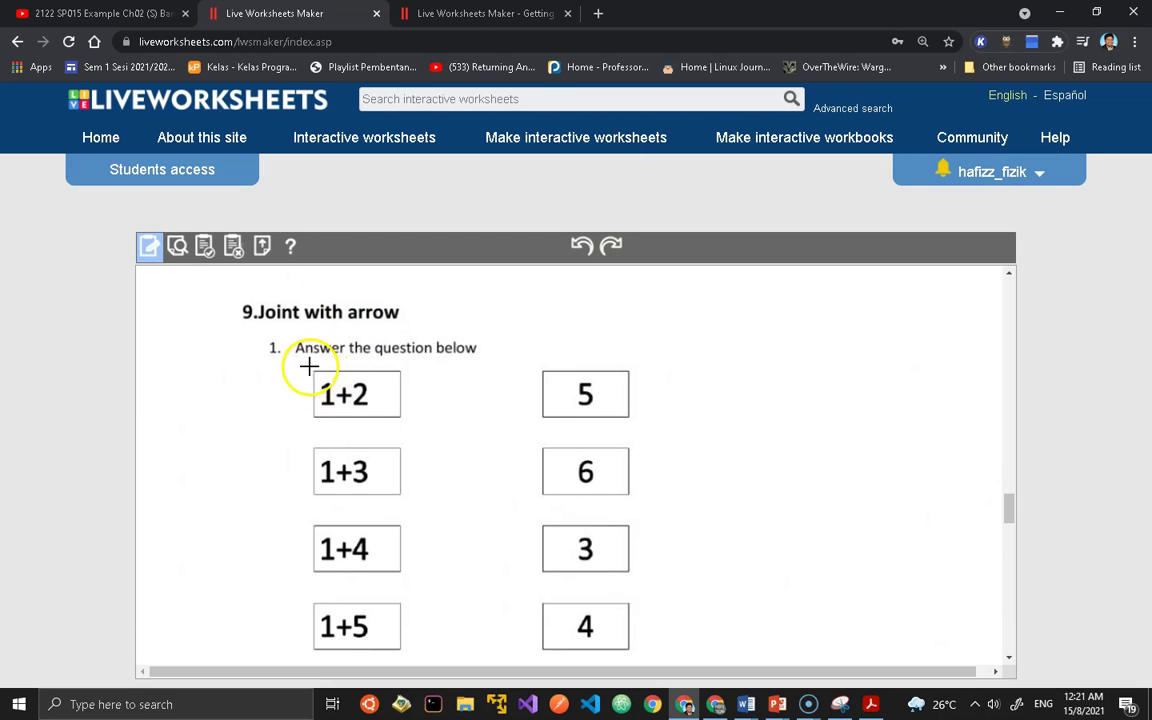
left_click_drag(307, 366, 410, 429)
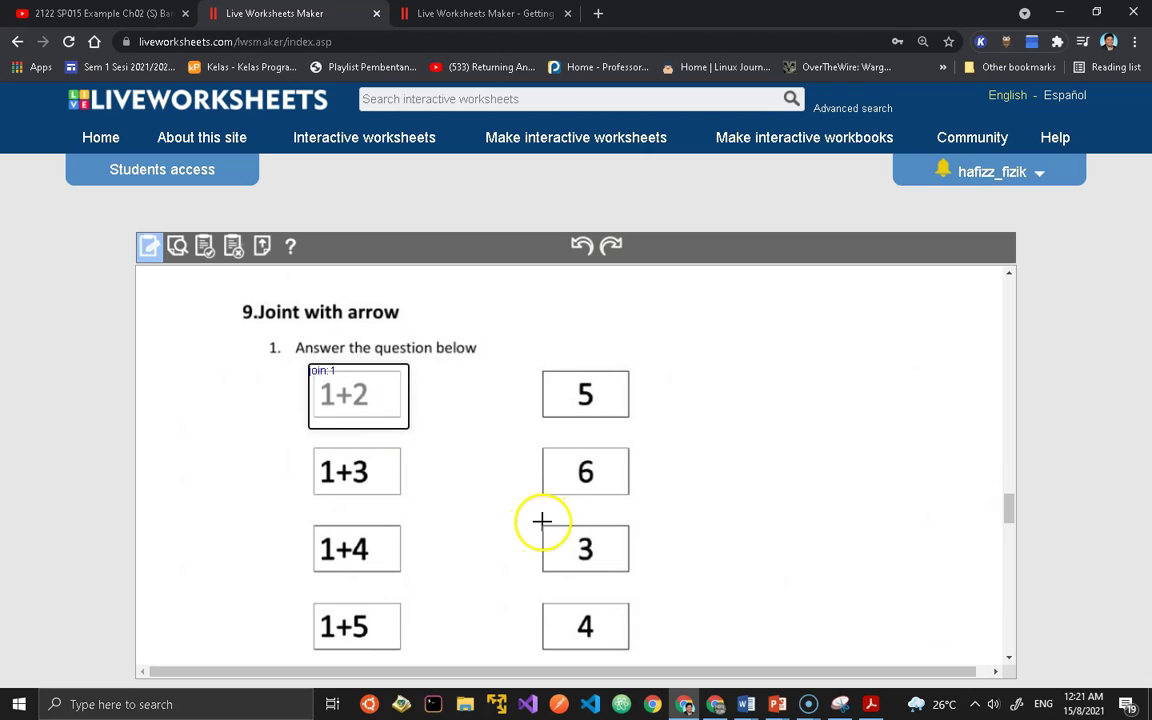
left_click_drag(540, 522, 640, 581)
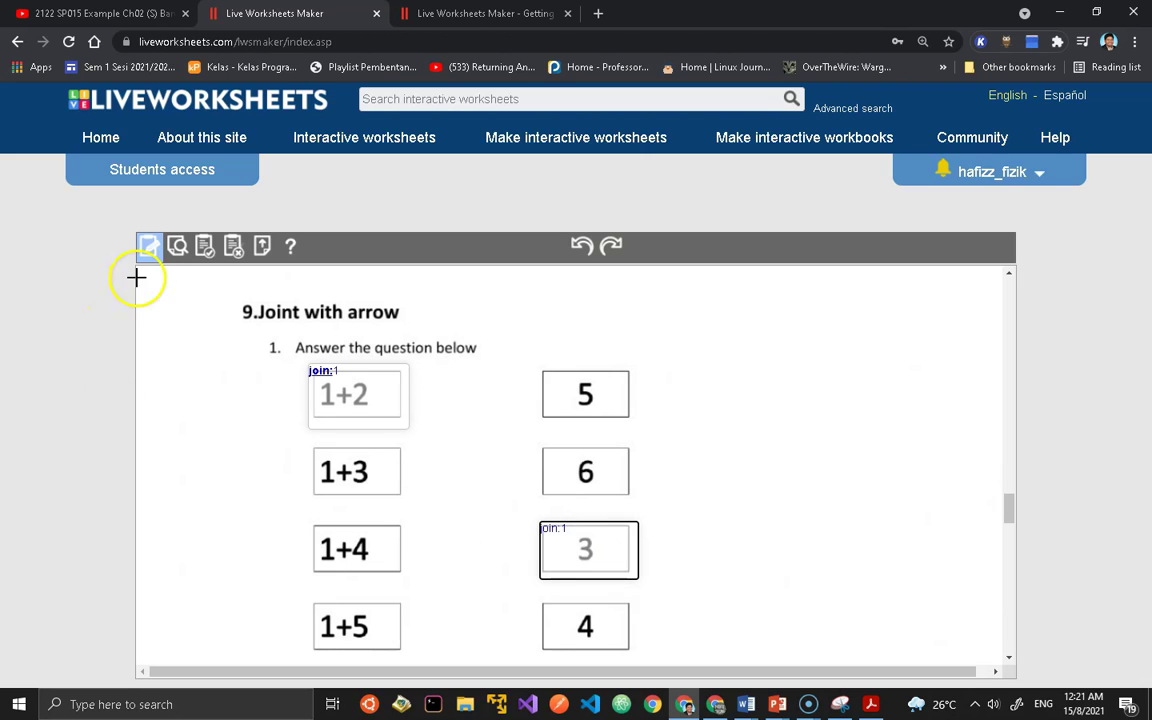
left_click(175, 255)
scroll(406, 378, "down", 10)
In preview, join 1+2 to the 3 box, then try joining 1+2 to 5.
scroll(406, 383, "down", 15)
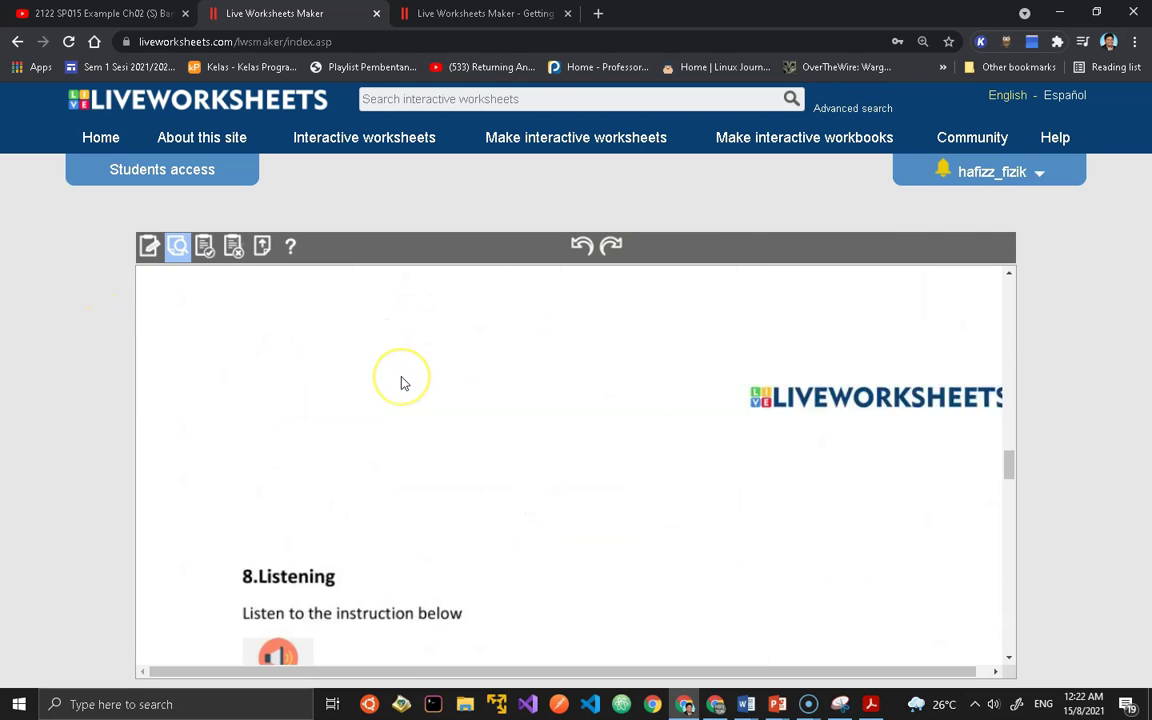
scroll(401, 383, "up", 3)
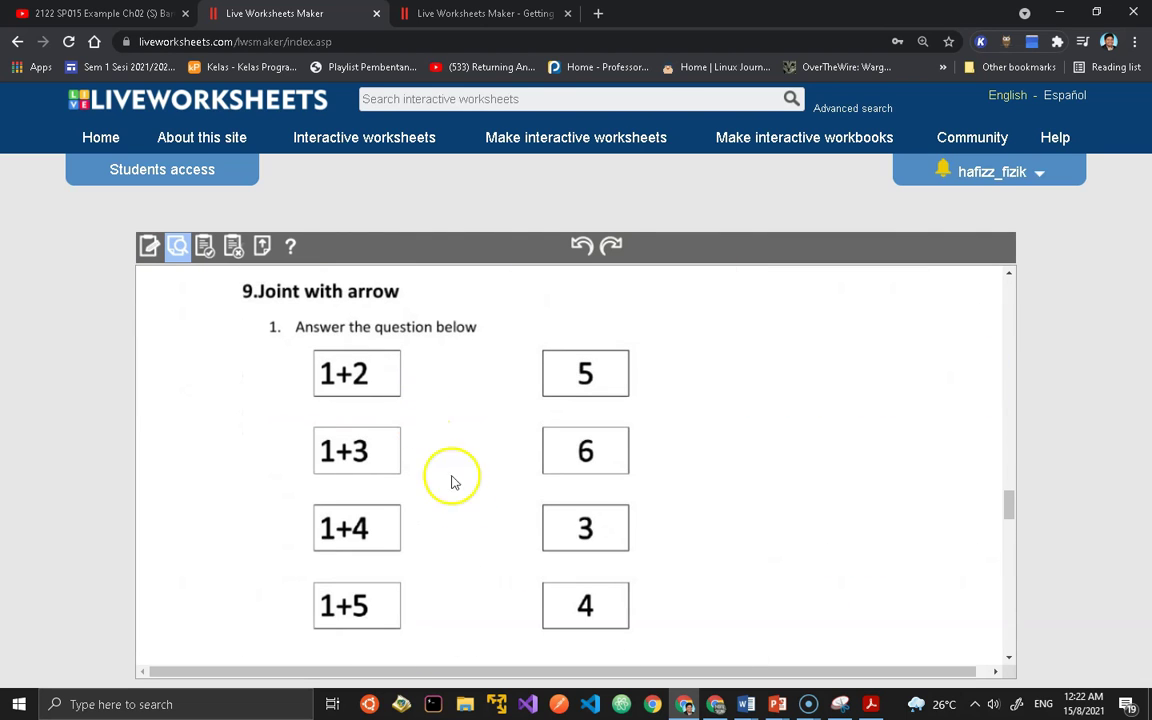
left_click(396, 374)
mouse_move(396, 374)
left_mouse_down()
mouse_move(468, 499)
mouse_move(549, 540)
left_mouse_up()
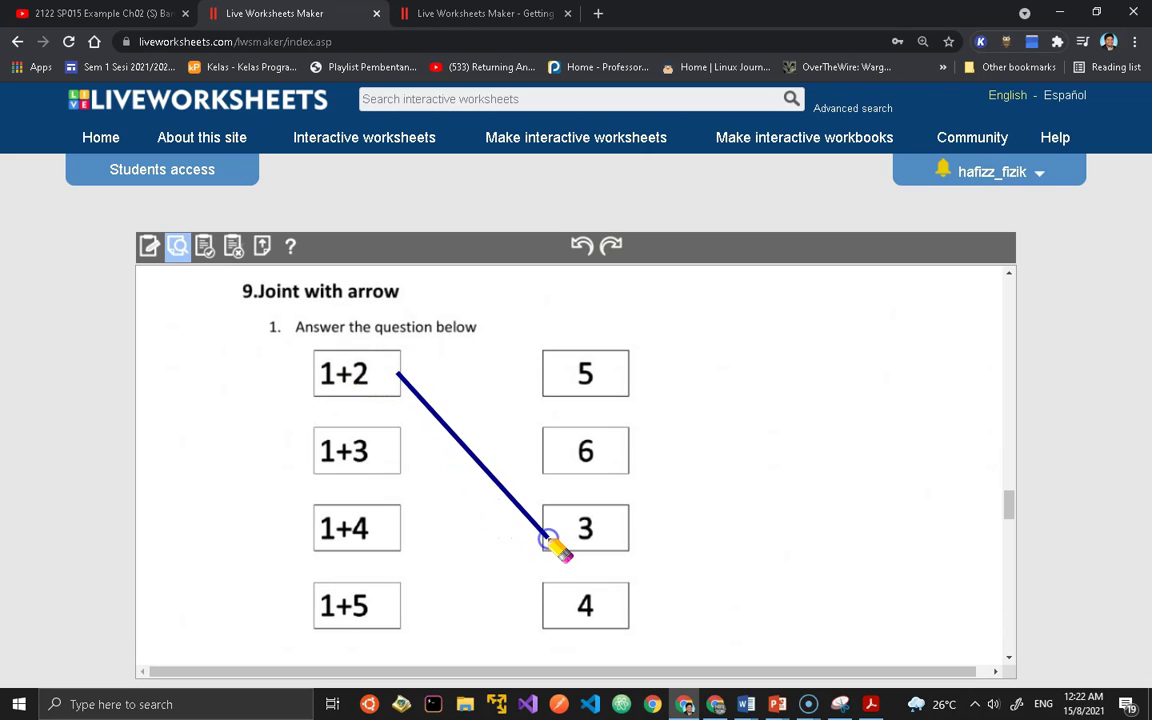
left_click_drag(401, 374, 553, 373)
left_click_drag(401, 374, 578, 373)
left_click_drag(405, 375, 565, 375)
Leave the preview and return to the worksheet editor.
left_click(221, 317)
left_click(149, 245)
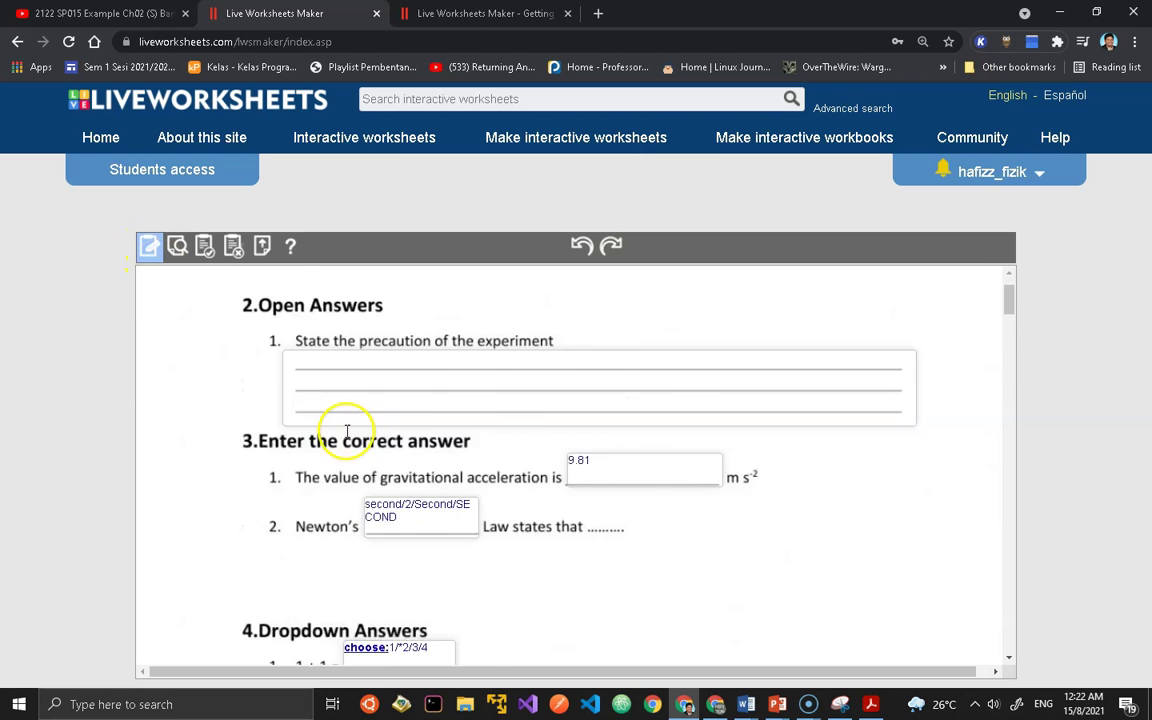
scroll(347, 432, "down", 20)
scroll(347, 432, "down", 10)
Add join fields on the 1+2, 1+3, 1+4 and 1+5 boxes and the 4, 6 and 5 boxes.
left_click(358, 314)
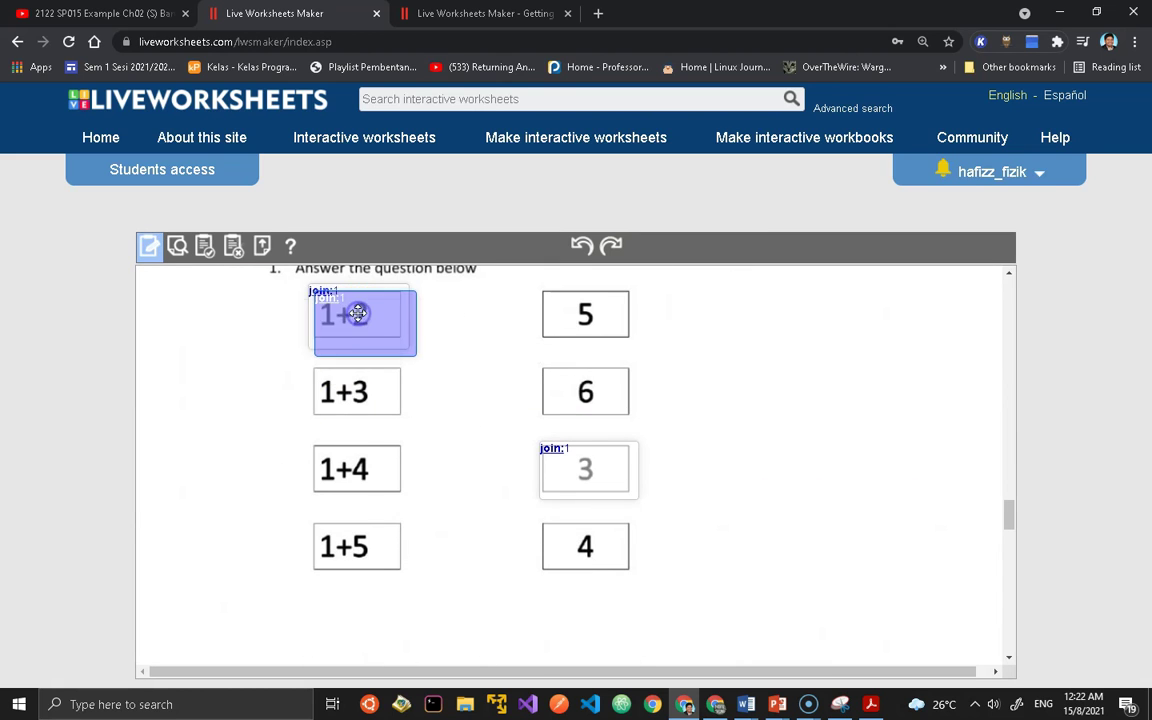
left_click(359, 391)
left_click(357, 467)
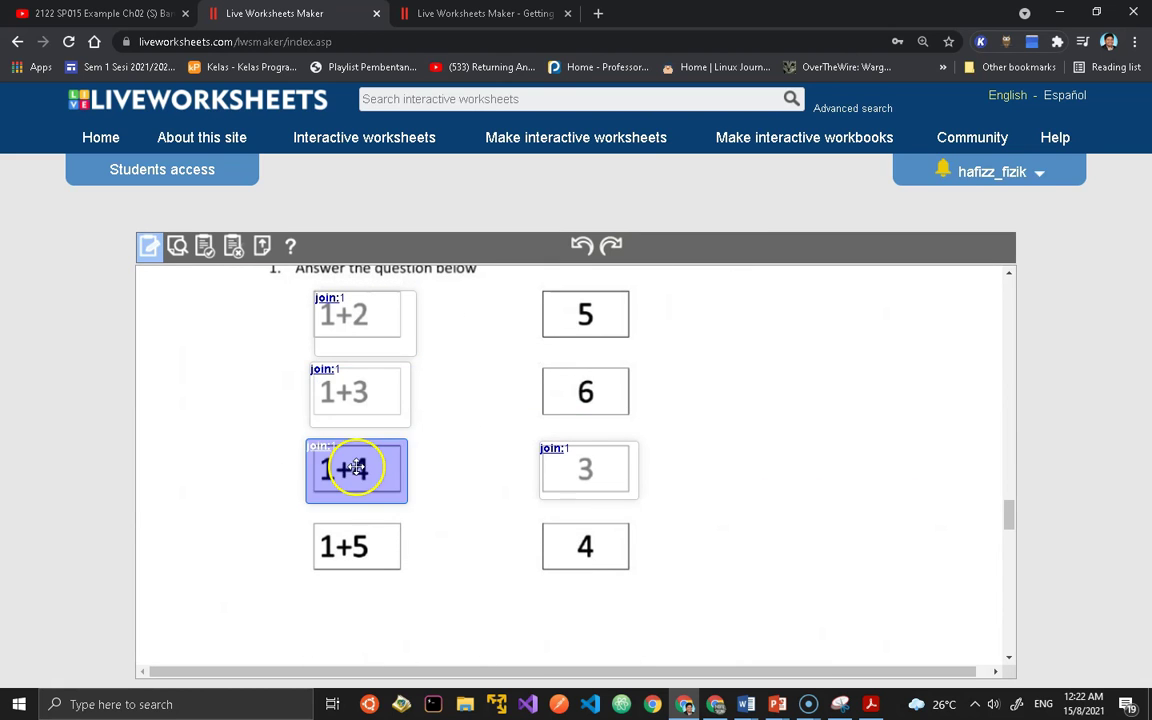
left_click(354, 542)
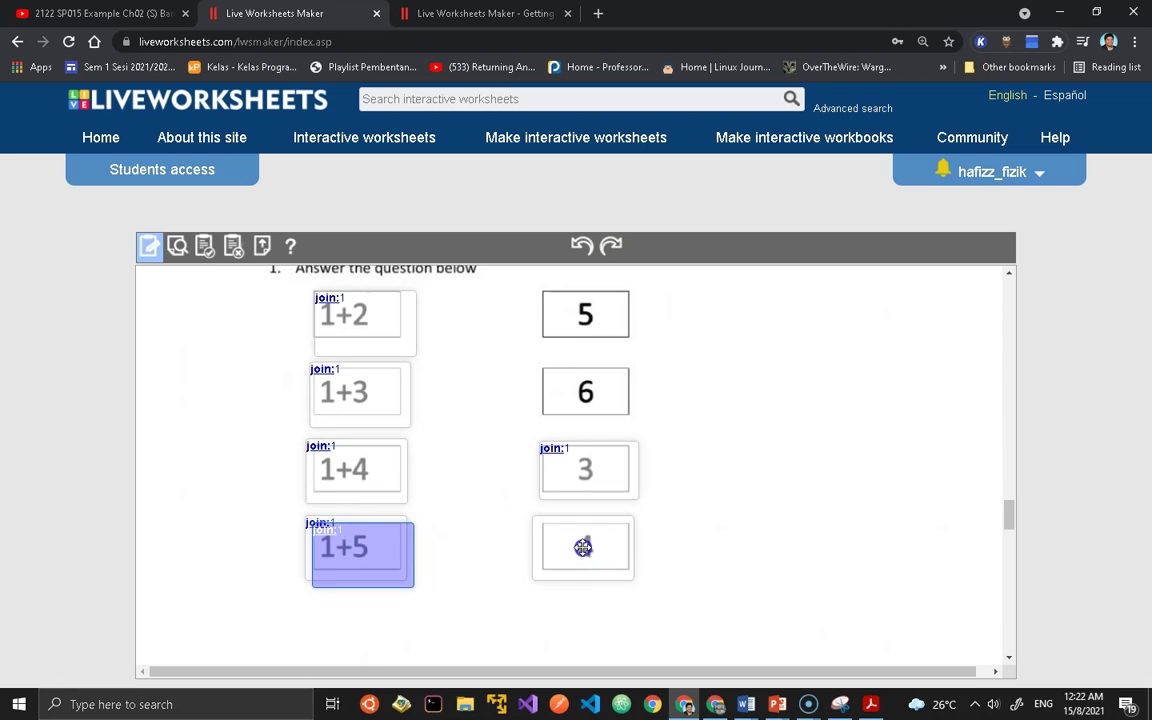
left_click(583, 547)
left_click(587, 391)
left_click(588, 313)
Number the join pairs 2 to 4, pairing 1+3 with 4 and 1+4 with 5, then preview.
left_click(347, 383)
left_click(347, 460)
left_click(335, 525)
left_click(345, 390)
left_click(568, 528)
left_click(342, 468)
left_click(571, 292)
left_click(320, 528)
left_click(570, 368)
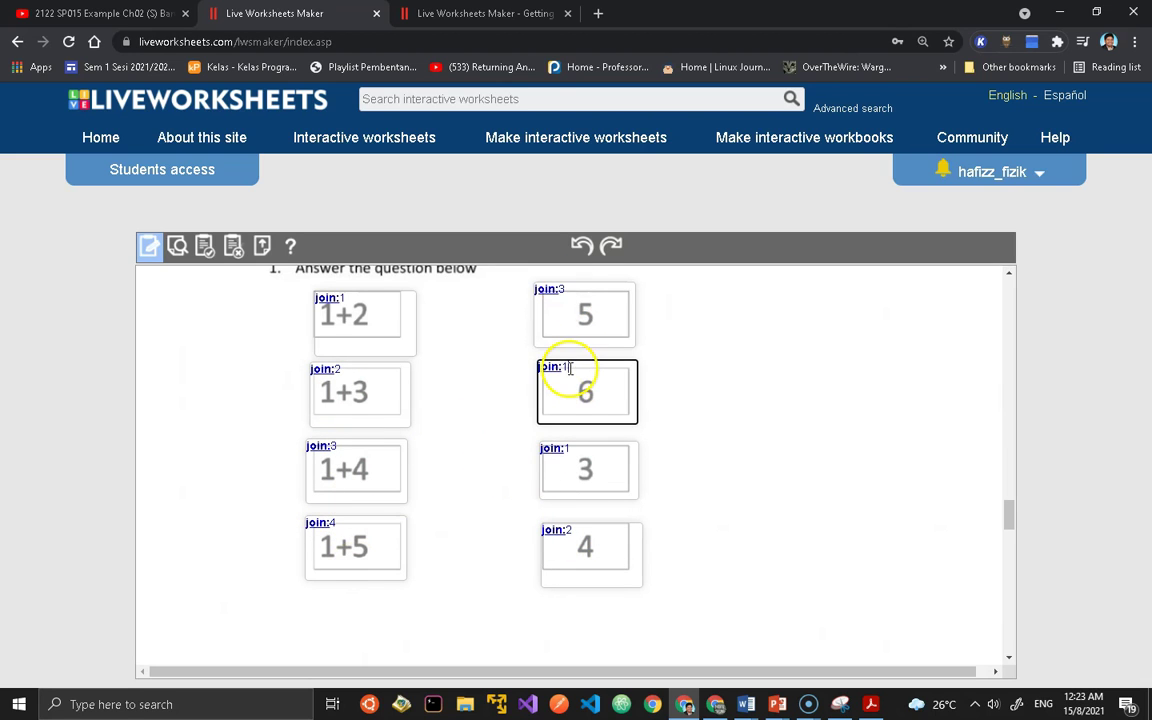
left_click(180, 246)
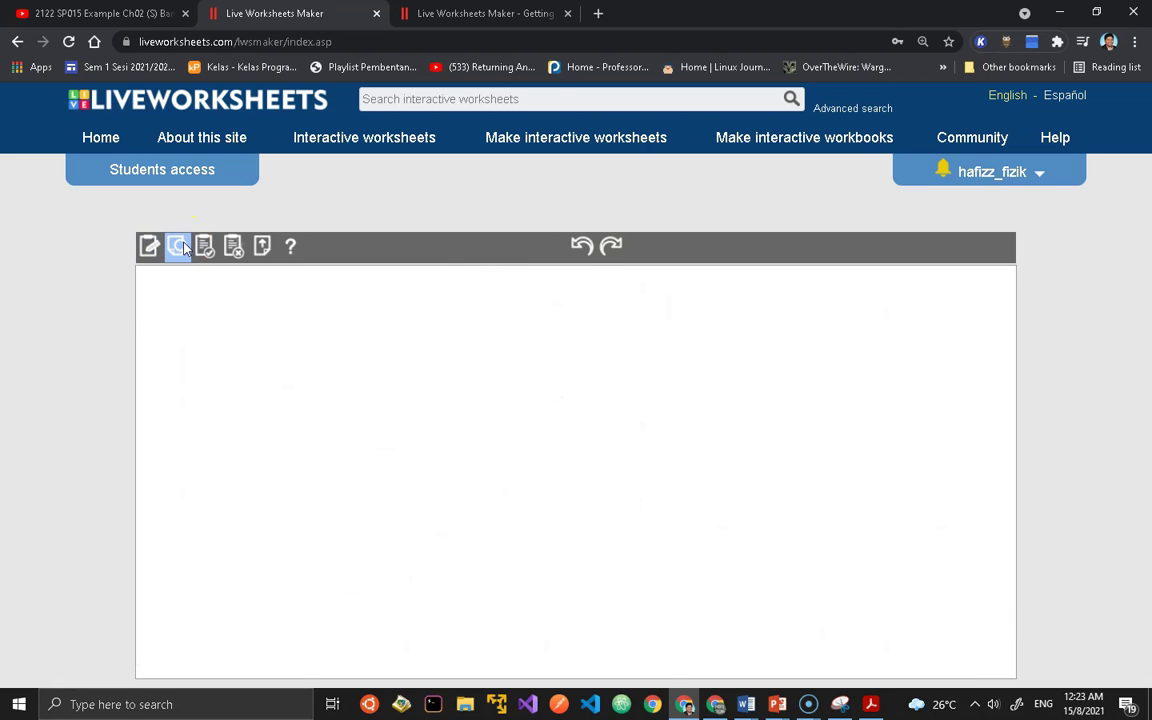
In preview, join 1+2 to 6, 1+3 to 5, 1+4 to 3 and 1+5 to 4.
scroll(520, 440, "down", 5)
scroll(527, 441, "down", 15)
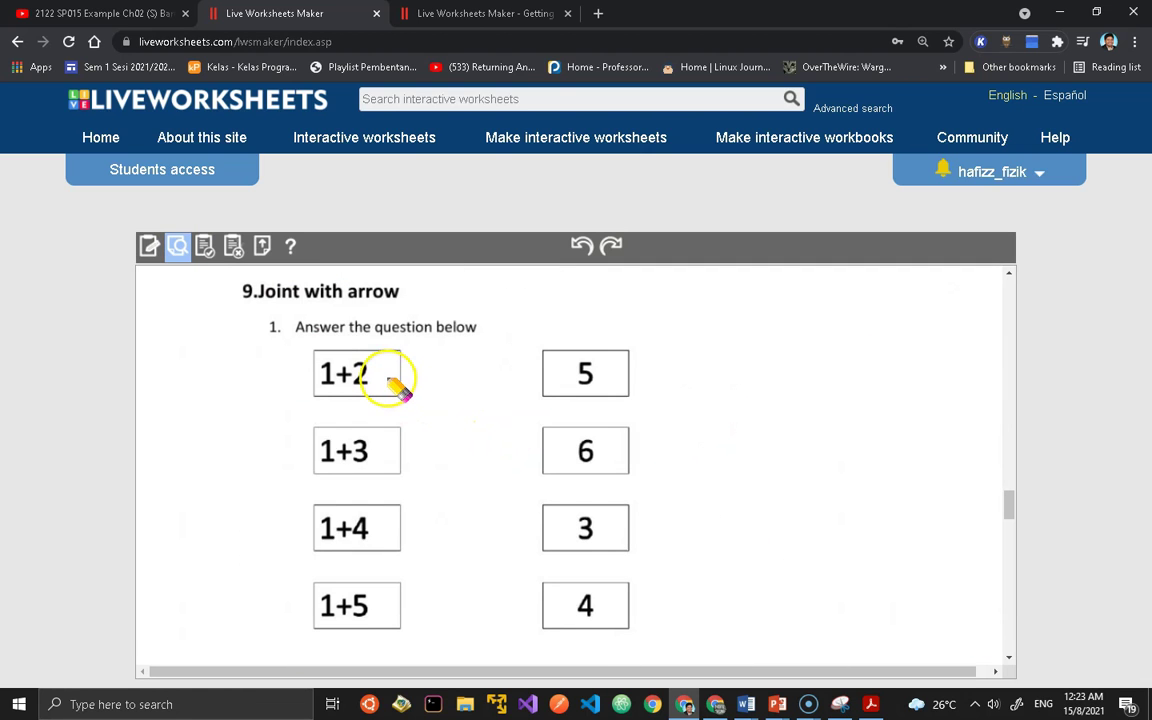
mouse_move(387, 375)
left_mouse_down()
mouse_move(476, 437)
mouse_move(553, 452)
left_mouse_up()
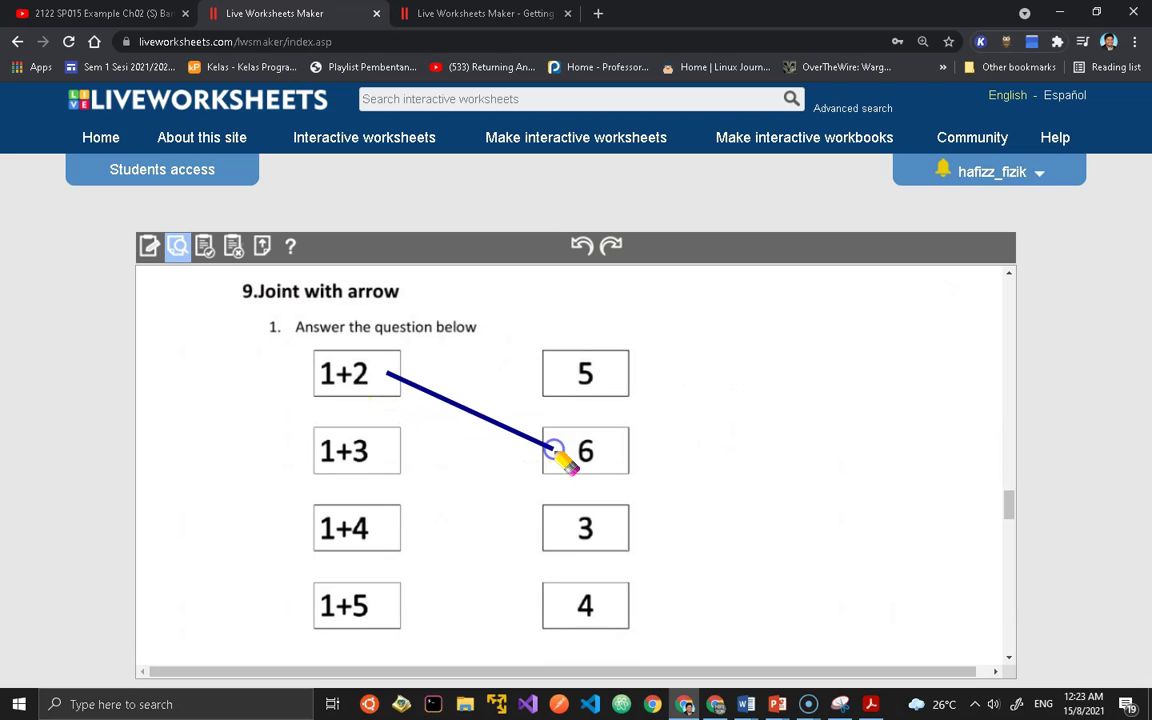
left_click_drag(404, 457, 548, 386)
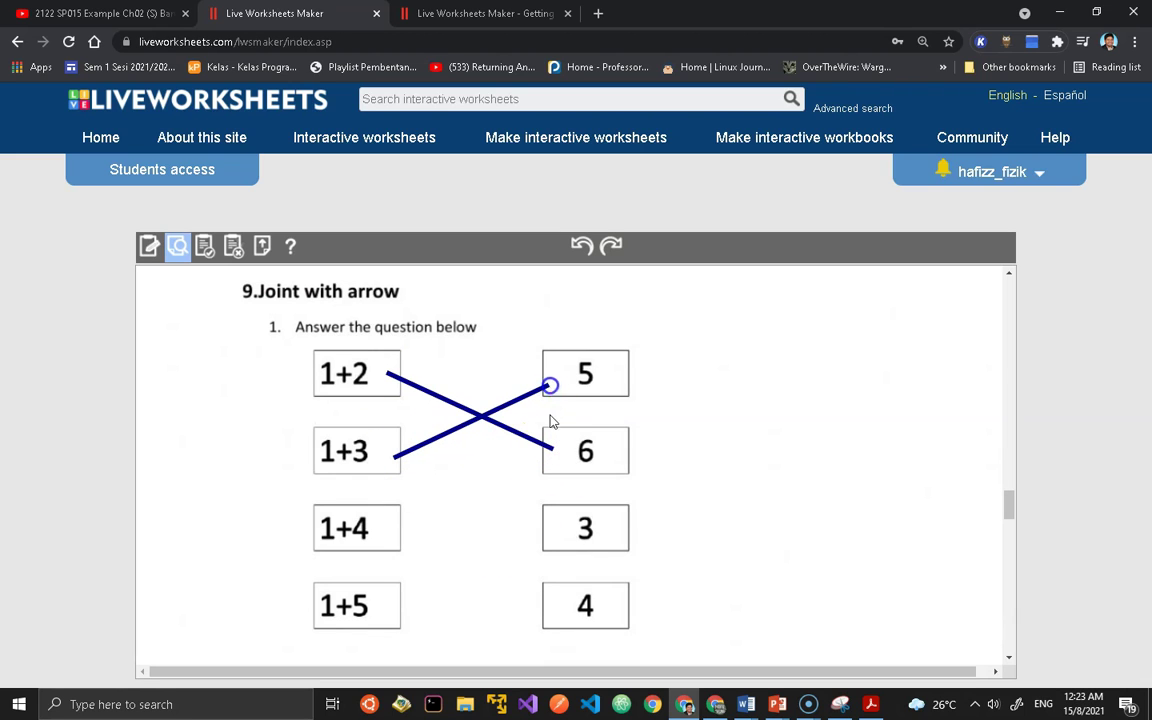
left_click_drag(397, 528, 545, 528)
left_click_drag(392, 610, 548, 604)
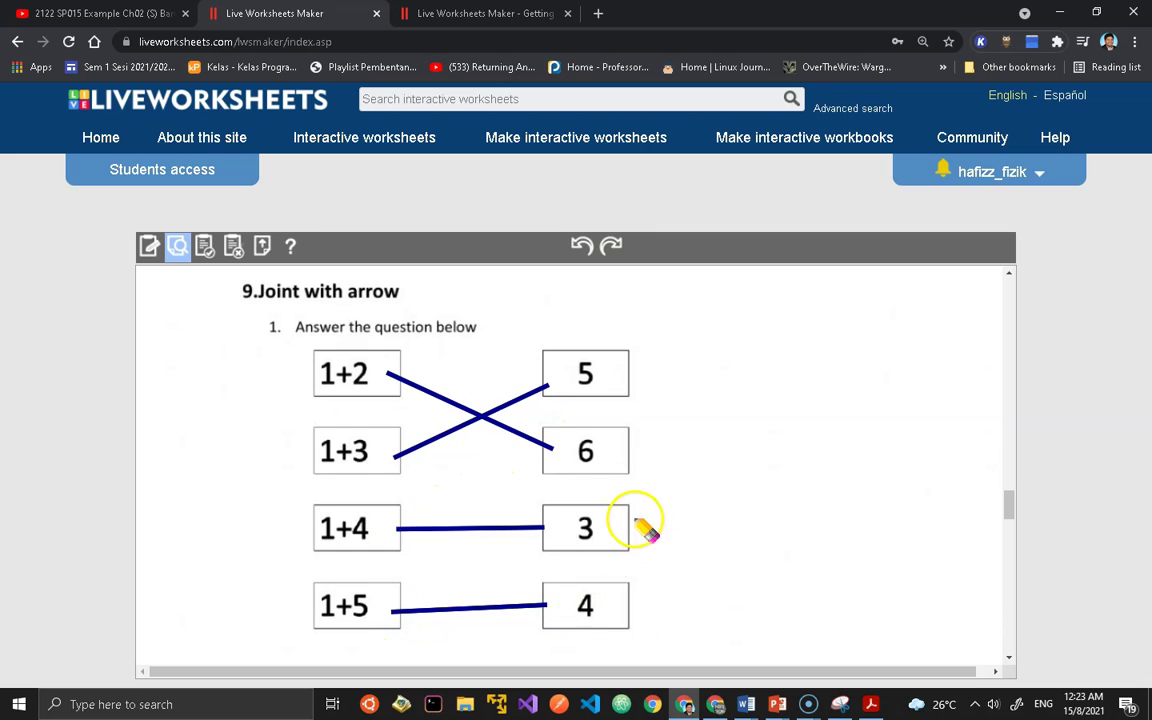
scroll(550, 458, "down", 2)
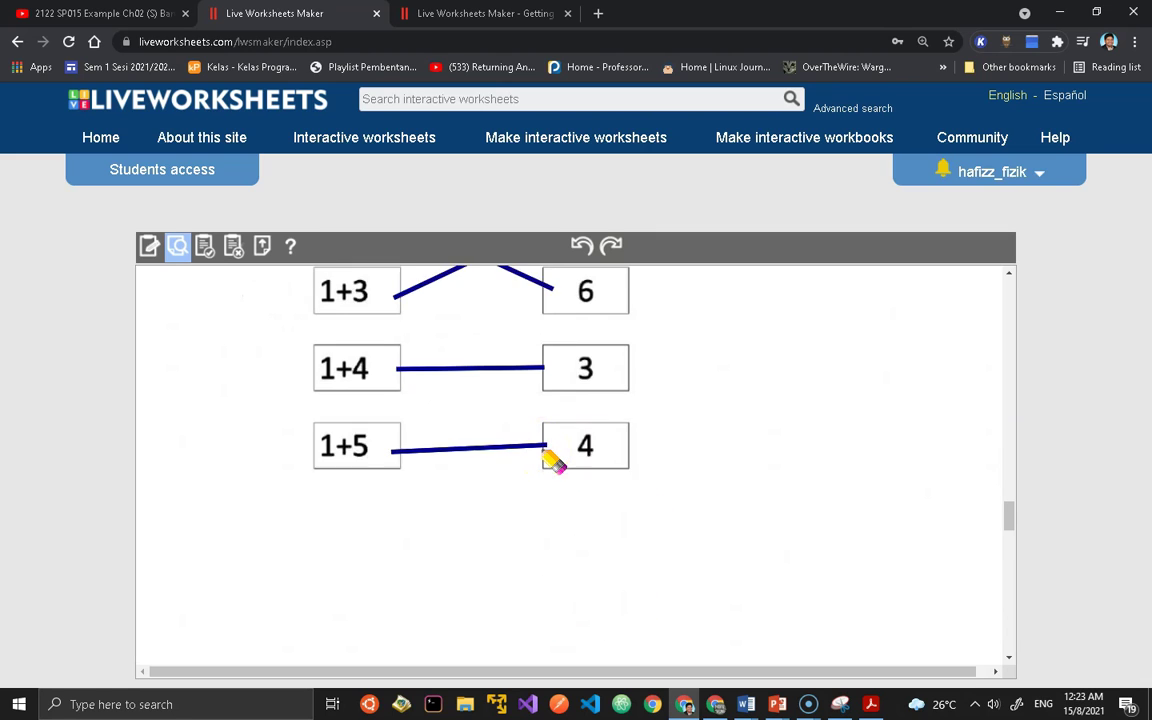
scroll(550, 458, "up", 1)
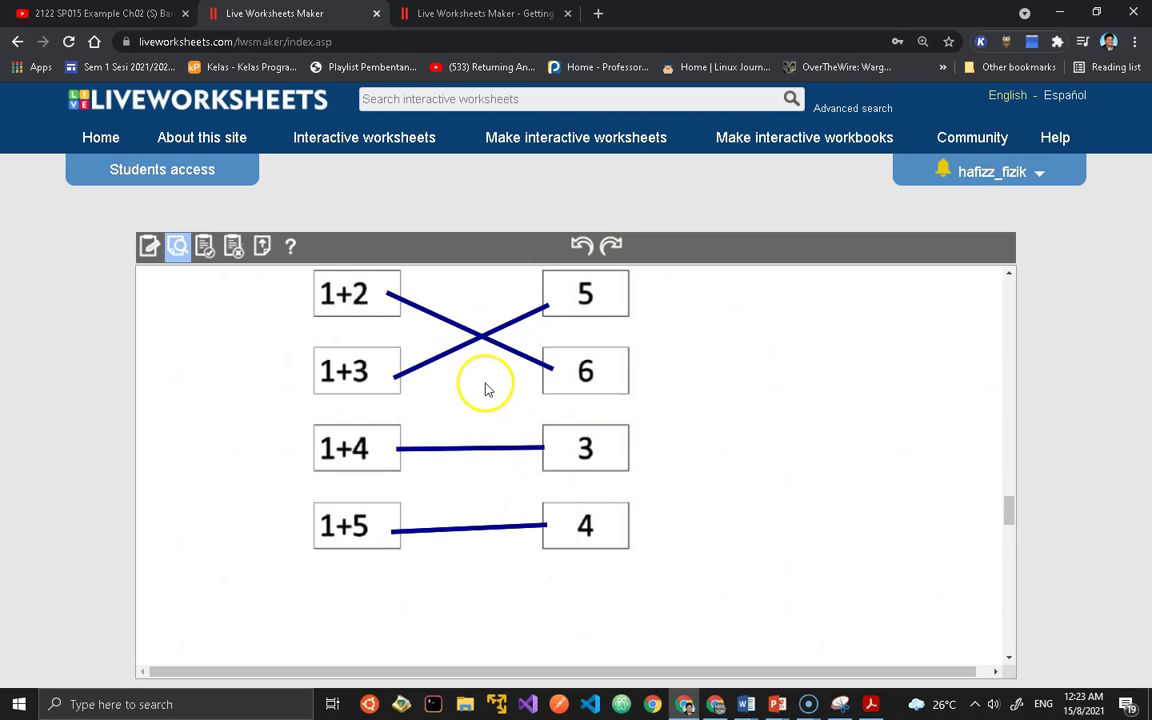
scroll(490, 388, "down", 3)
Back in the editor, draw a text field over section 10's speaker image.
left_click(149, 246)
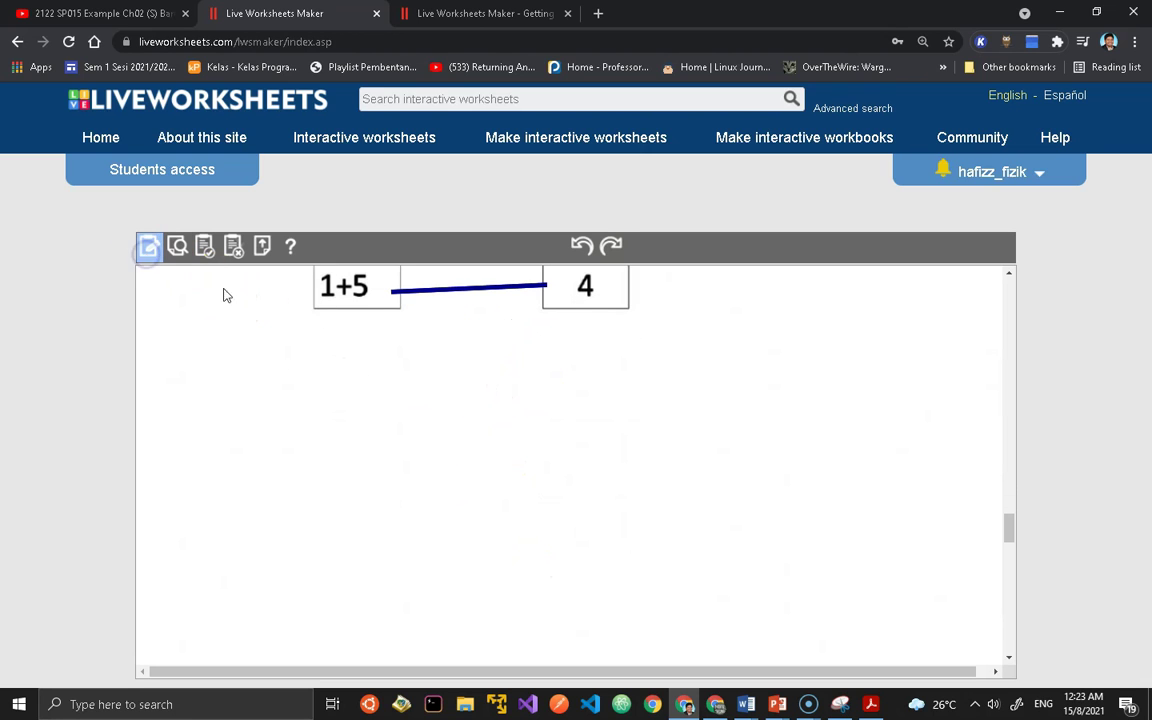
scroll(527, 391, "down", 3)
scroll(531, 392, "down", 15)
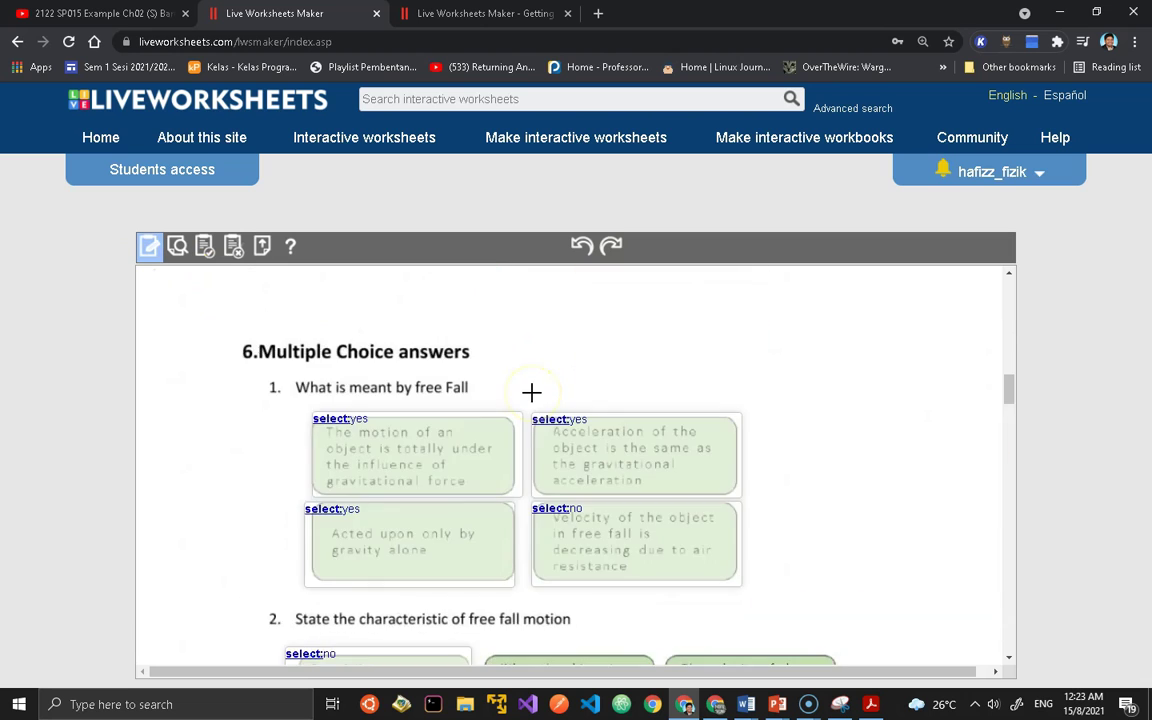
scroll(528, 393, "down", 10)
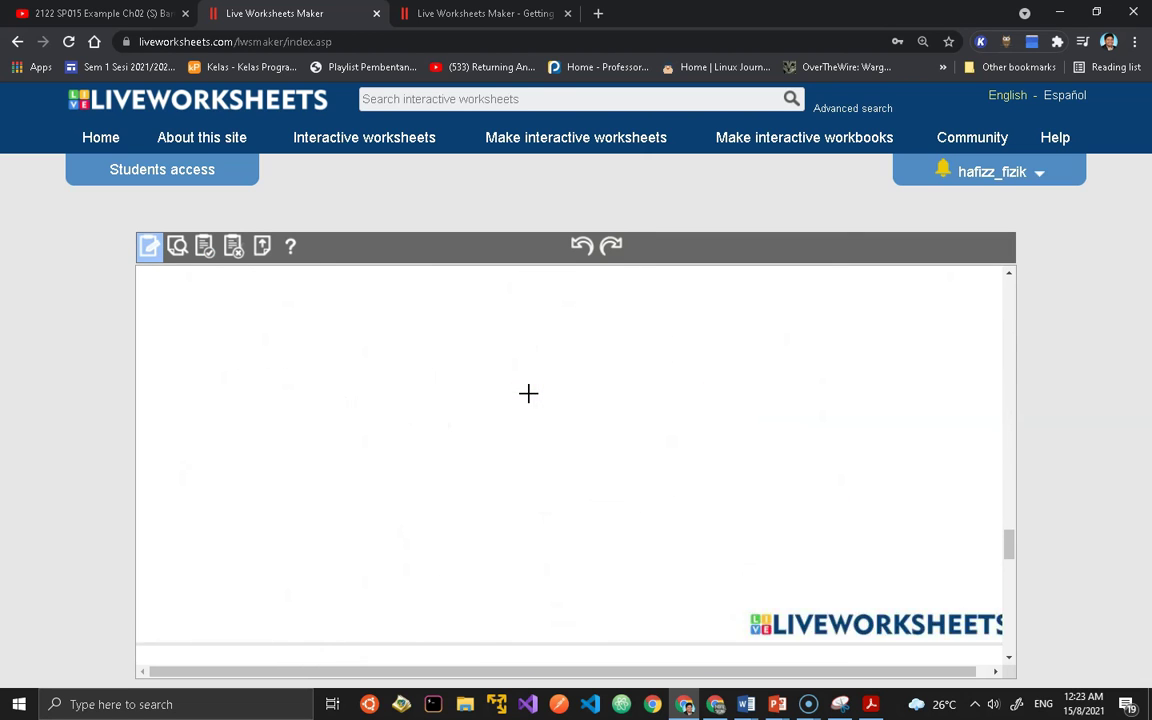
scroll(524, 395, "down", 5)
scroll(524, 395, "up", 6)
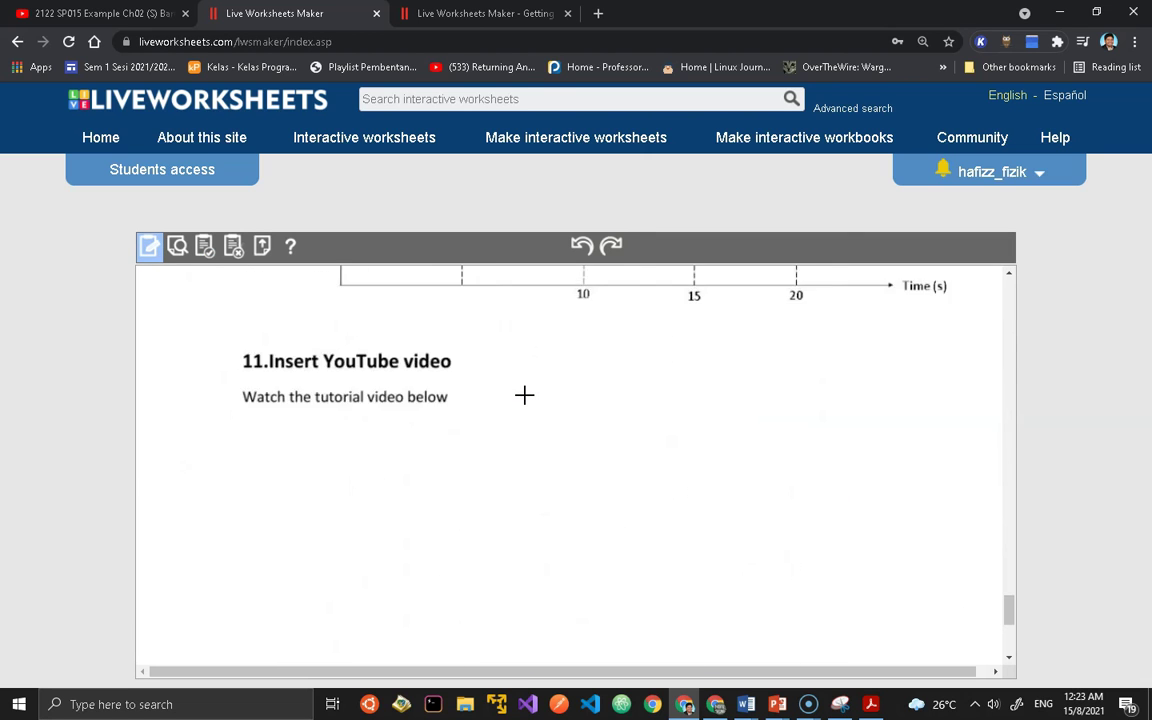
scroll(524, 395, "down", 1)
left_click(415, 344)
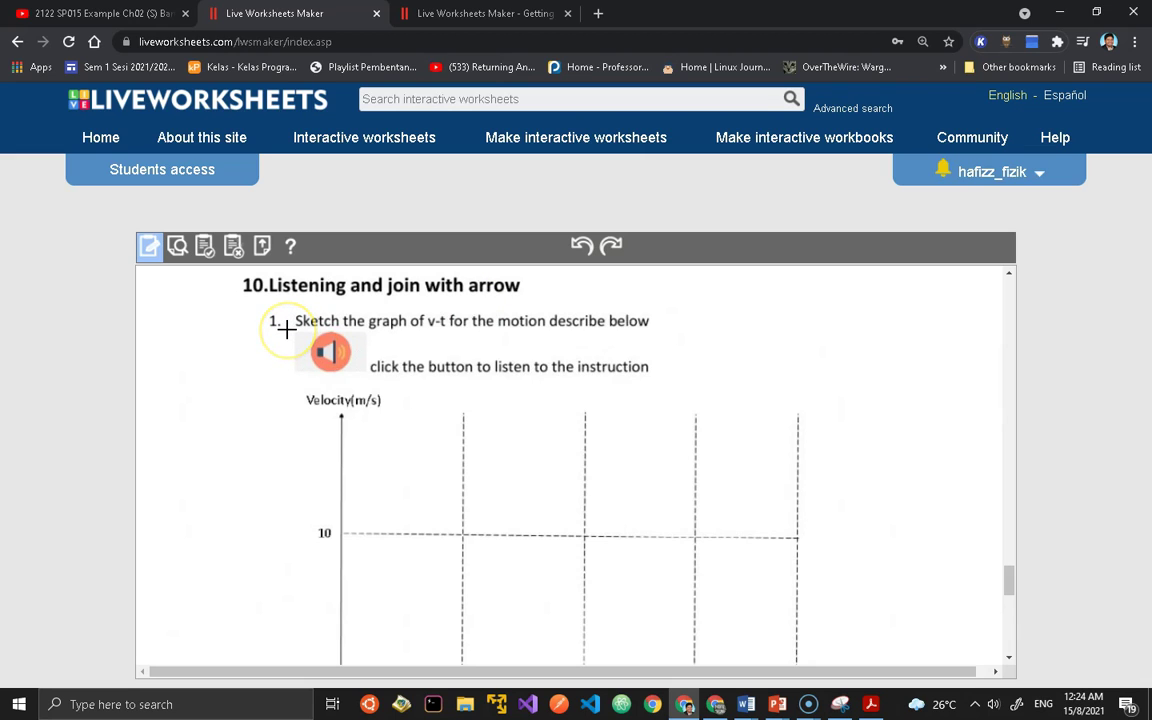
left_click_drag(287, 327, 377, 383)
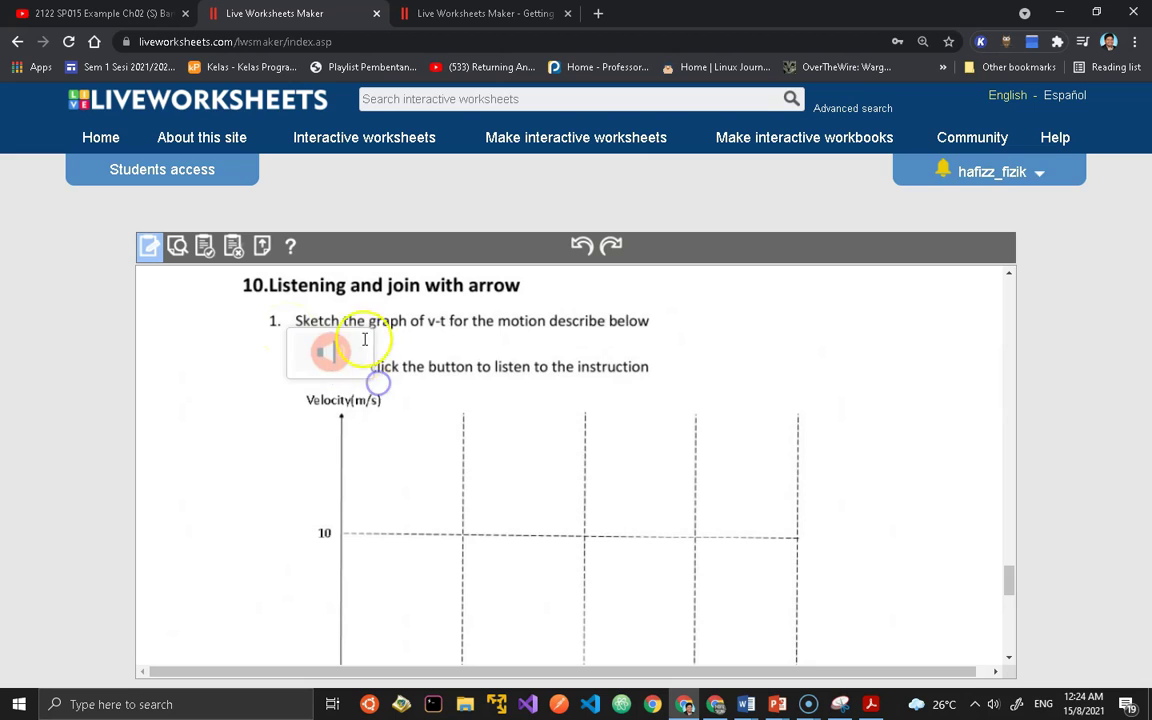
left_click(330, 348)
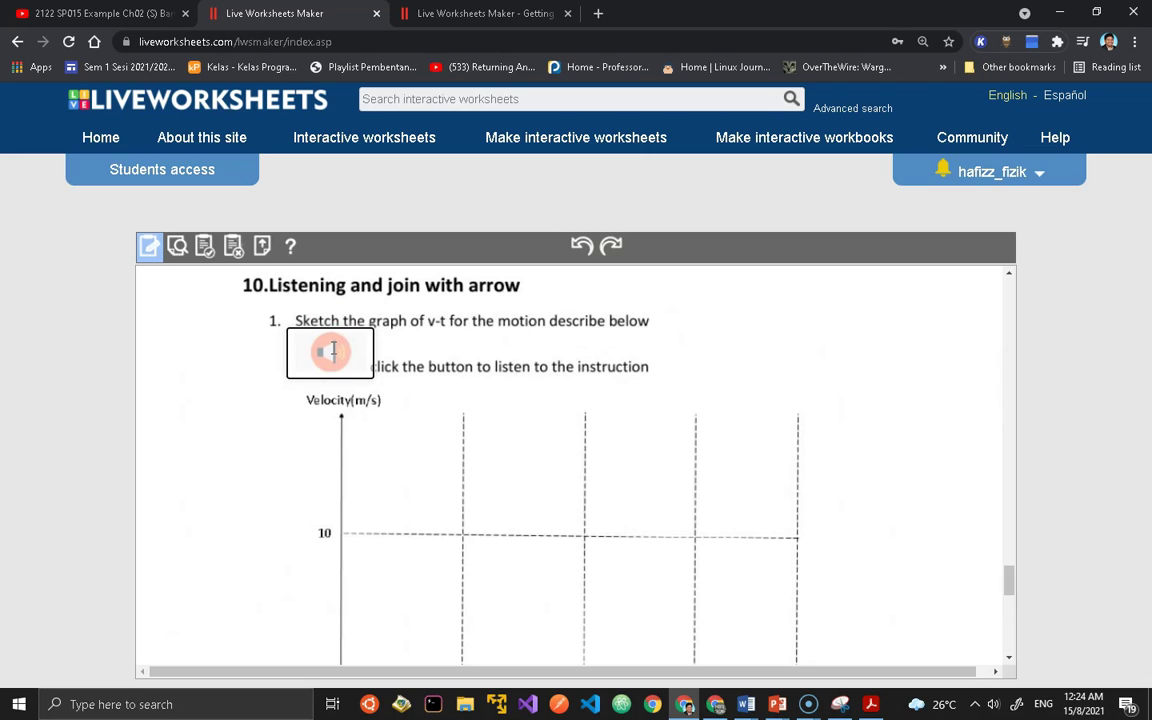
Type listen(en-GB): into the field, checking section 8's example.
type("listen(en")
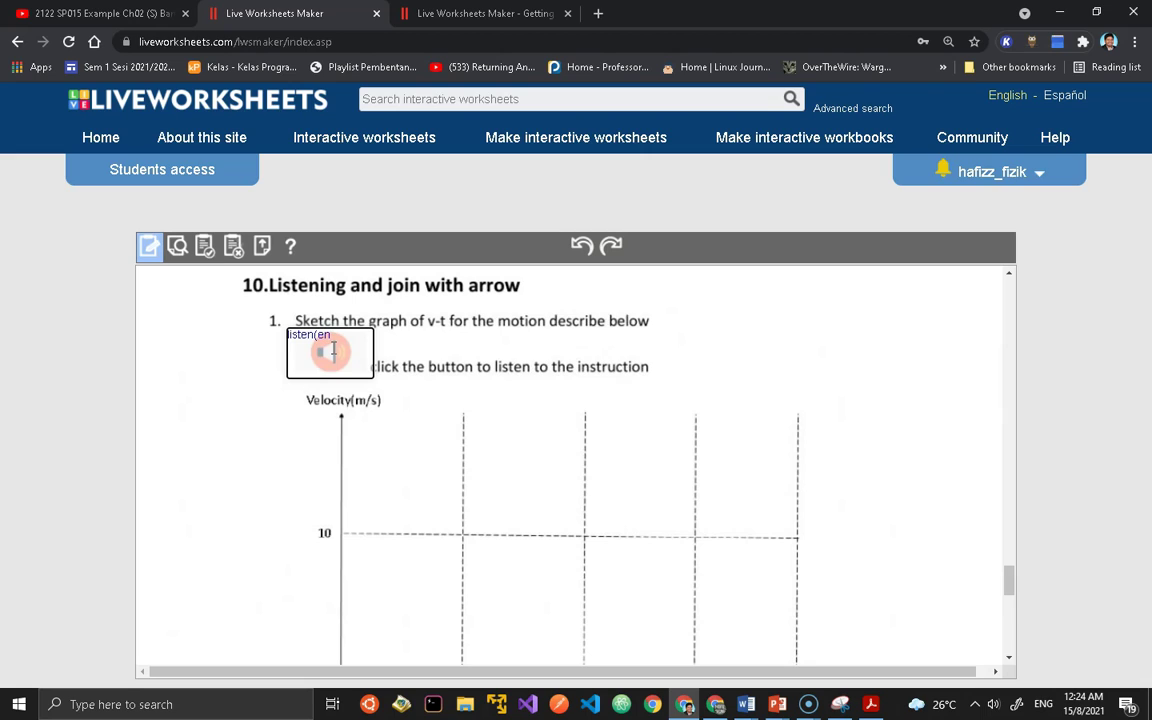
type("-GB):")
scroll(333, 348, "up", 10)
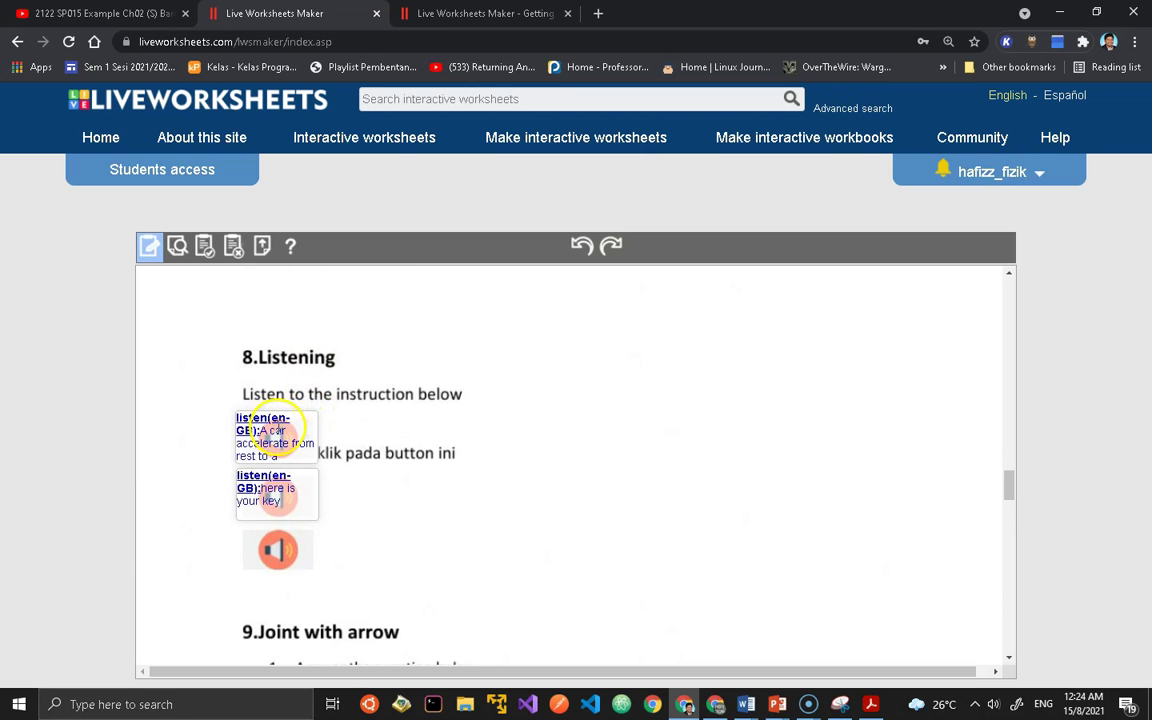
scroll(324, 437, "down", 10)
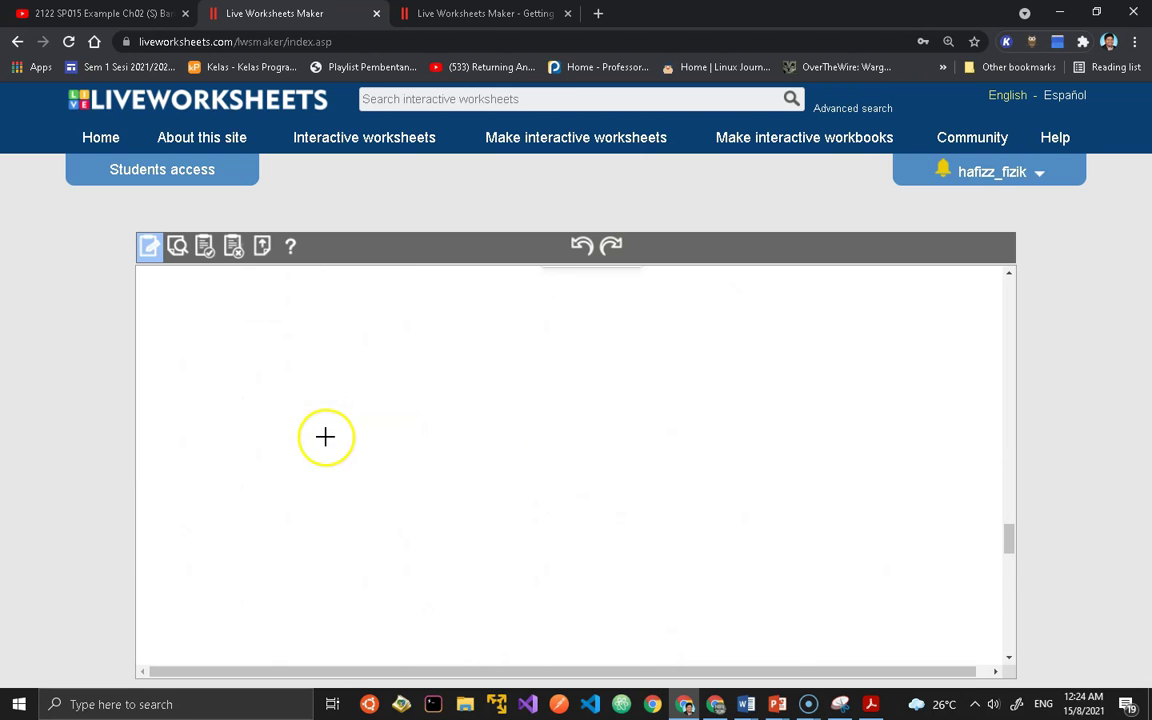
scroll(325, 437, "down", 2)
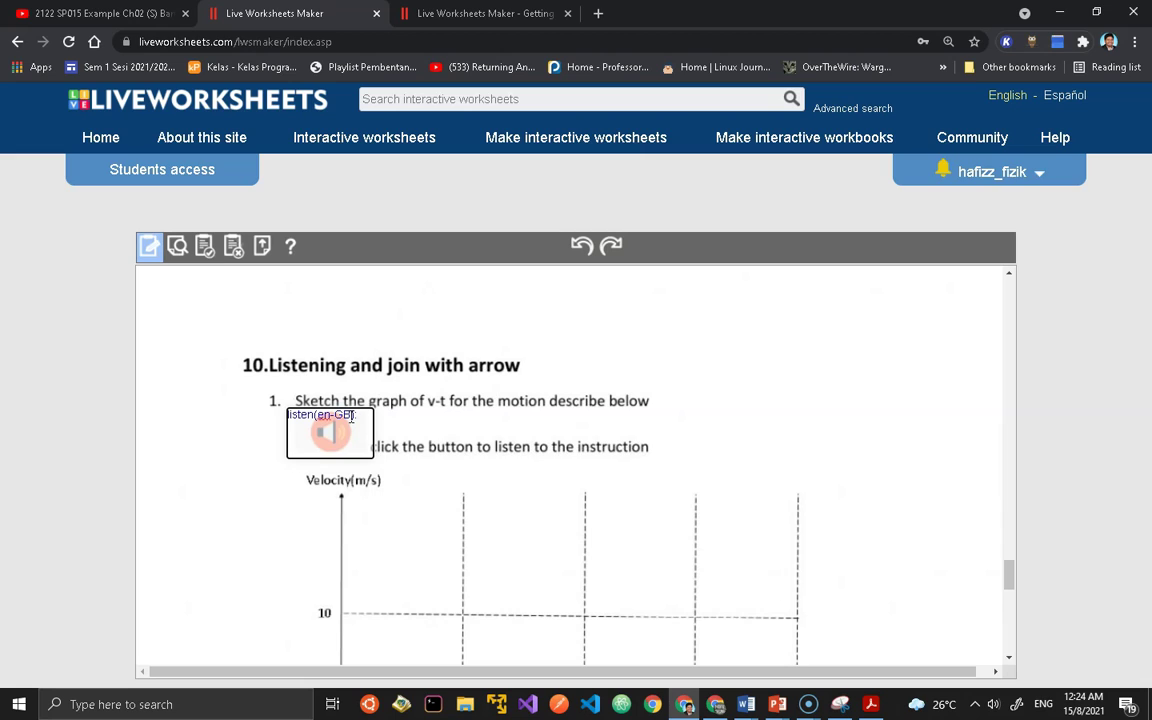
Type the instruction: a car accelerates from rest to 10 meter per second, sketch its graph; fix the typo.
type("car start to accelerates from rest with a ")
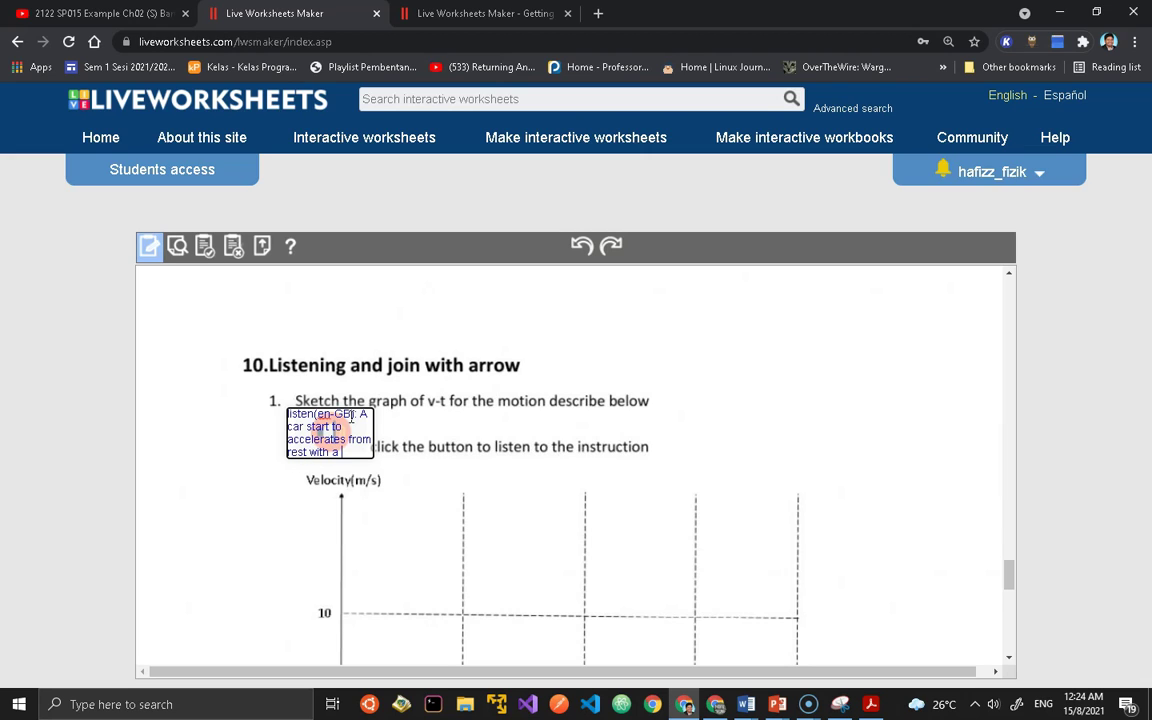
type("constant acceleration un")
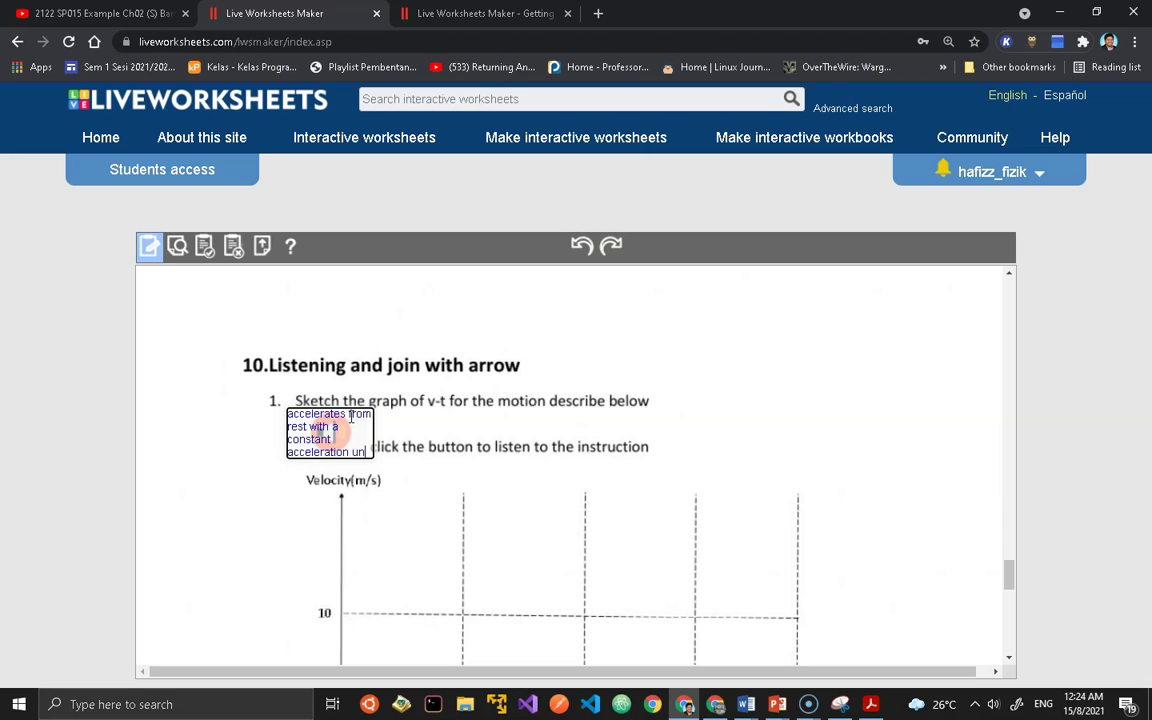
type("til it rea")
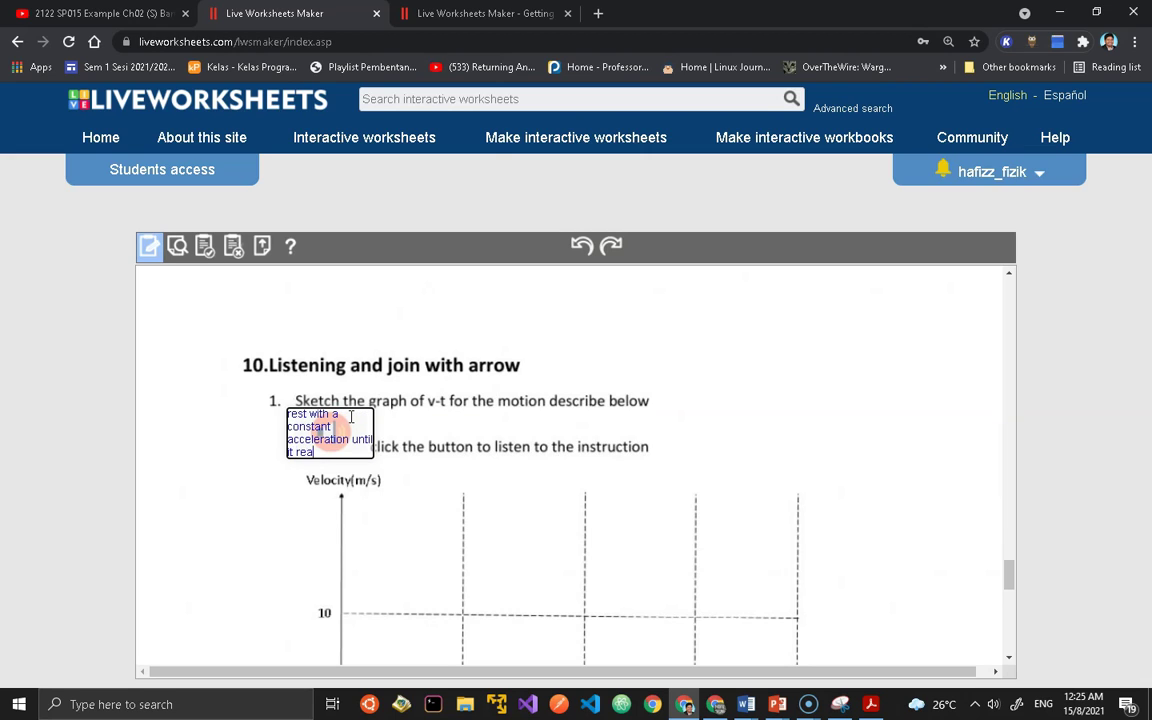
type("ches the vol")
type("ocity of")
type(" 10 ")
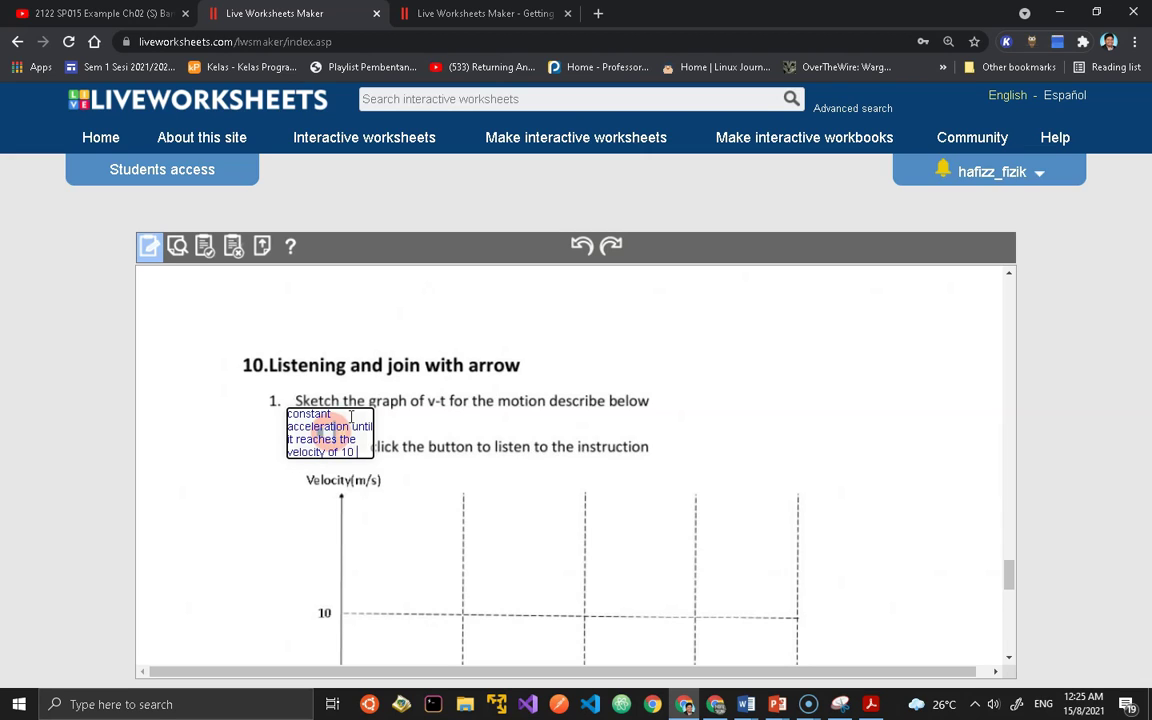
type("meter per second")
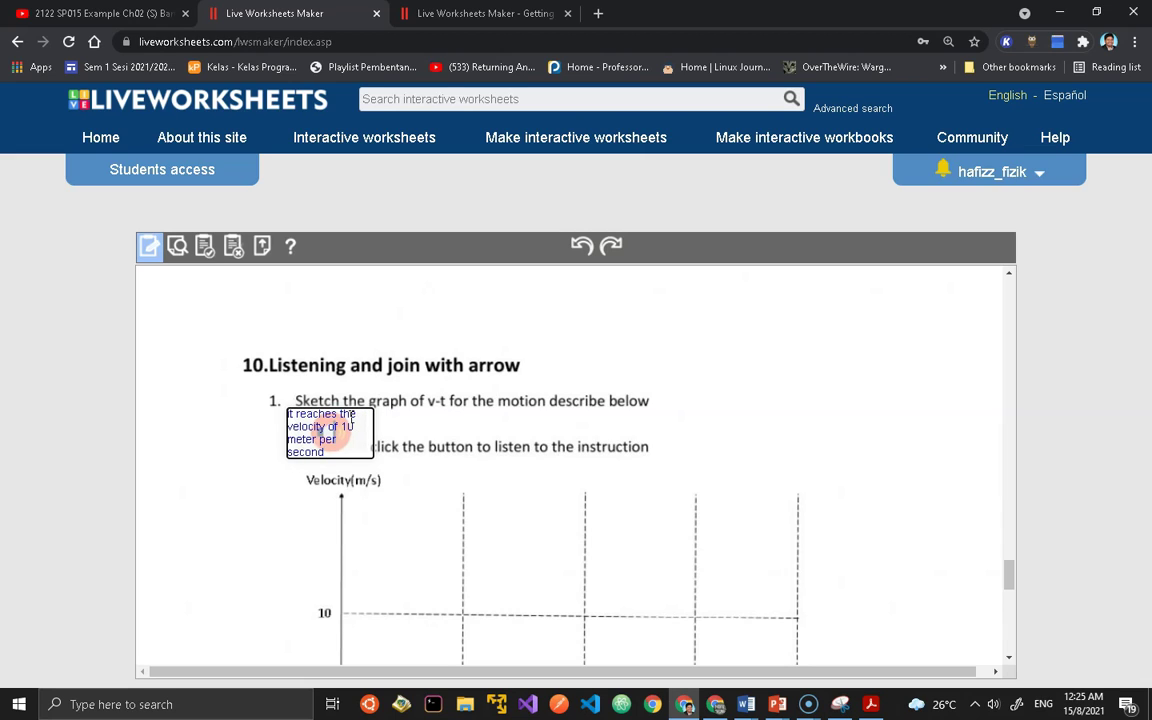
type(" in ten secon")
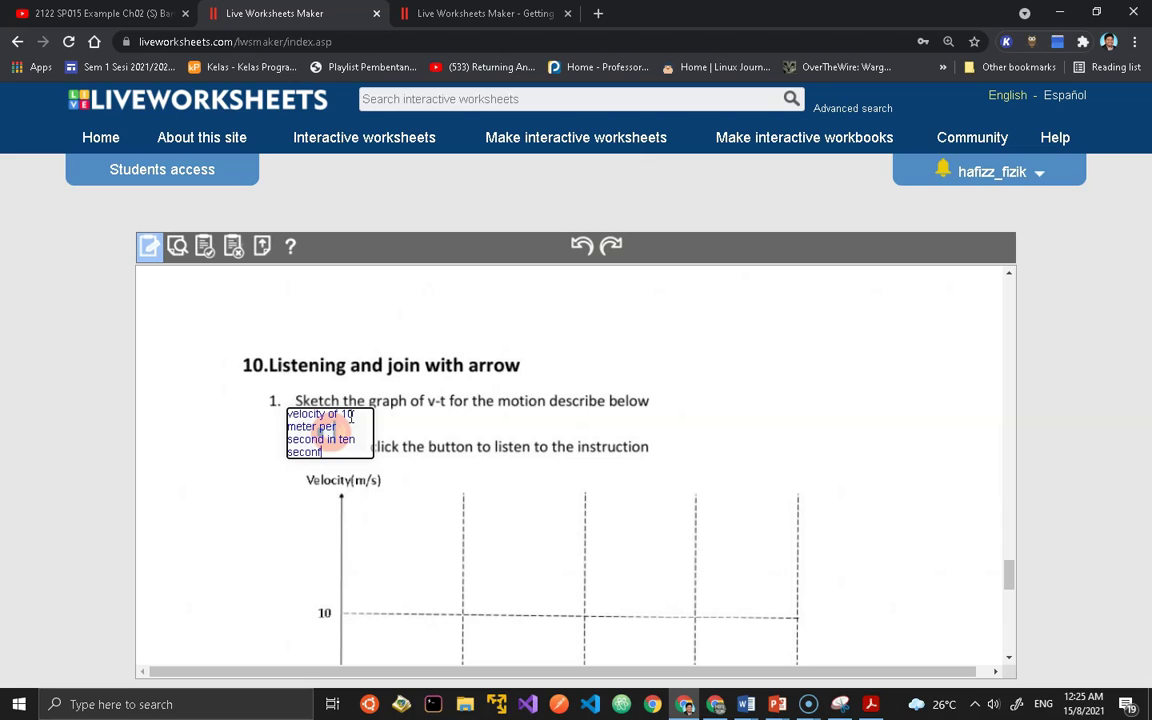
type("d, sketch the ")
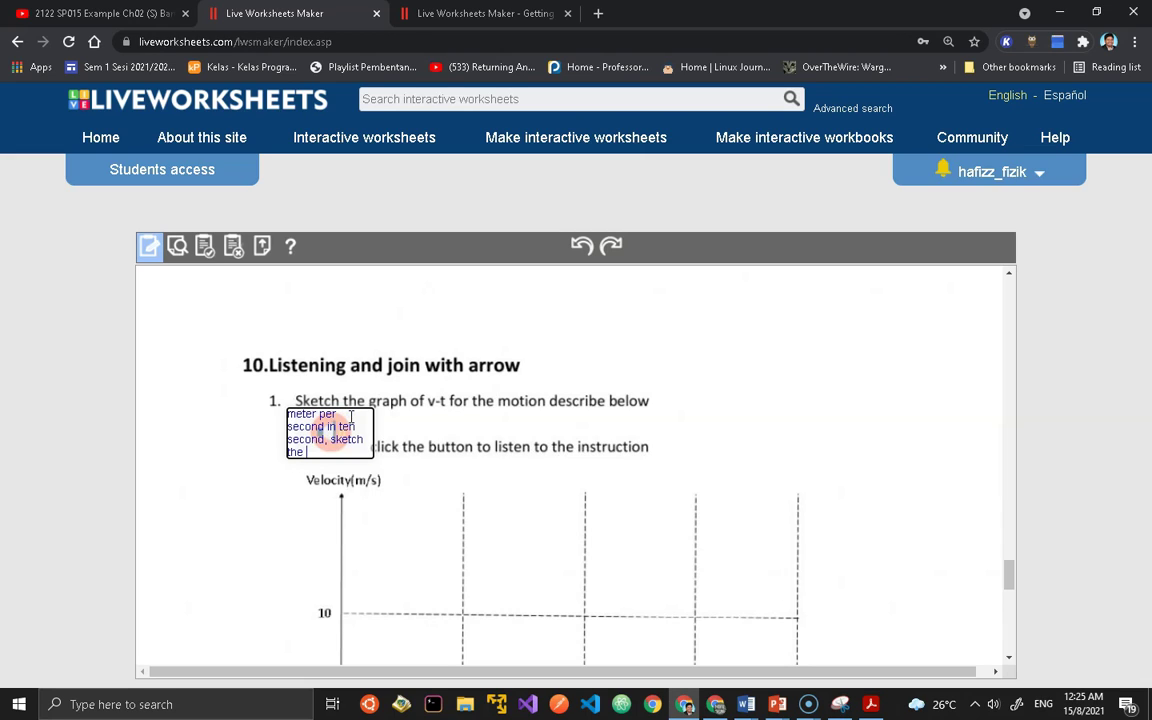
type("graph og motion below")
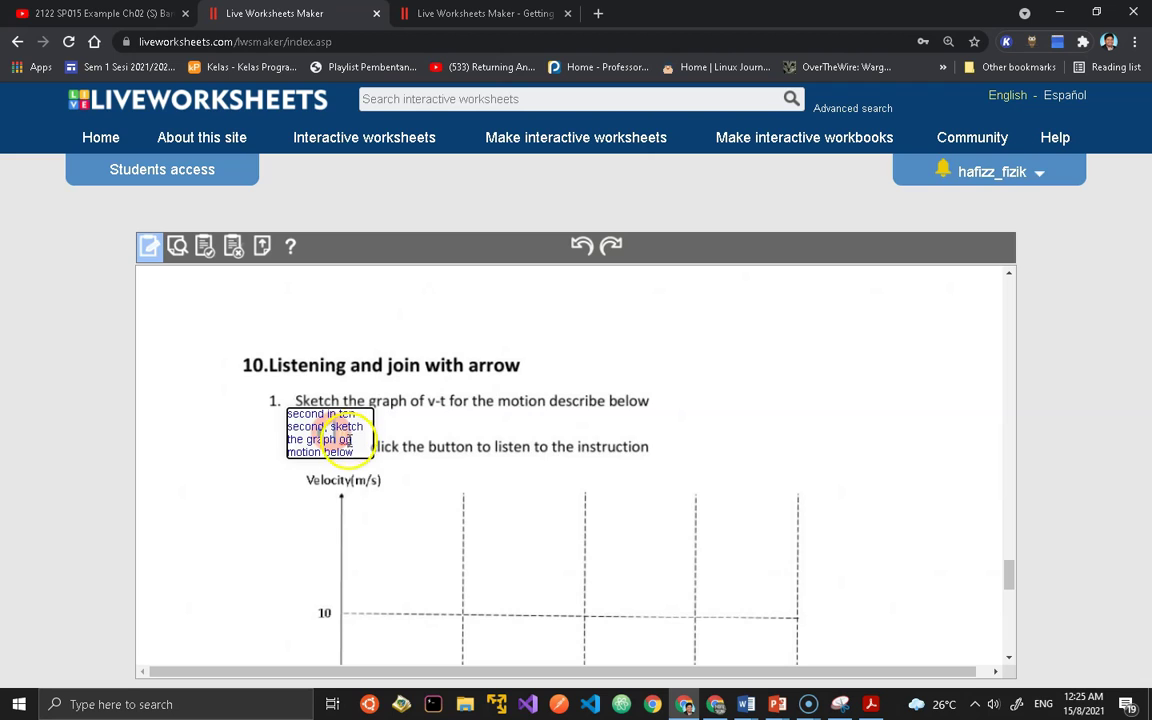
left_click(351, 440)
key("BackSpace")
Preview the worksheet and play section 10's speaker instruction above the velocity–time graph.
left_click(177, 248)
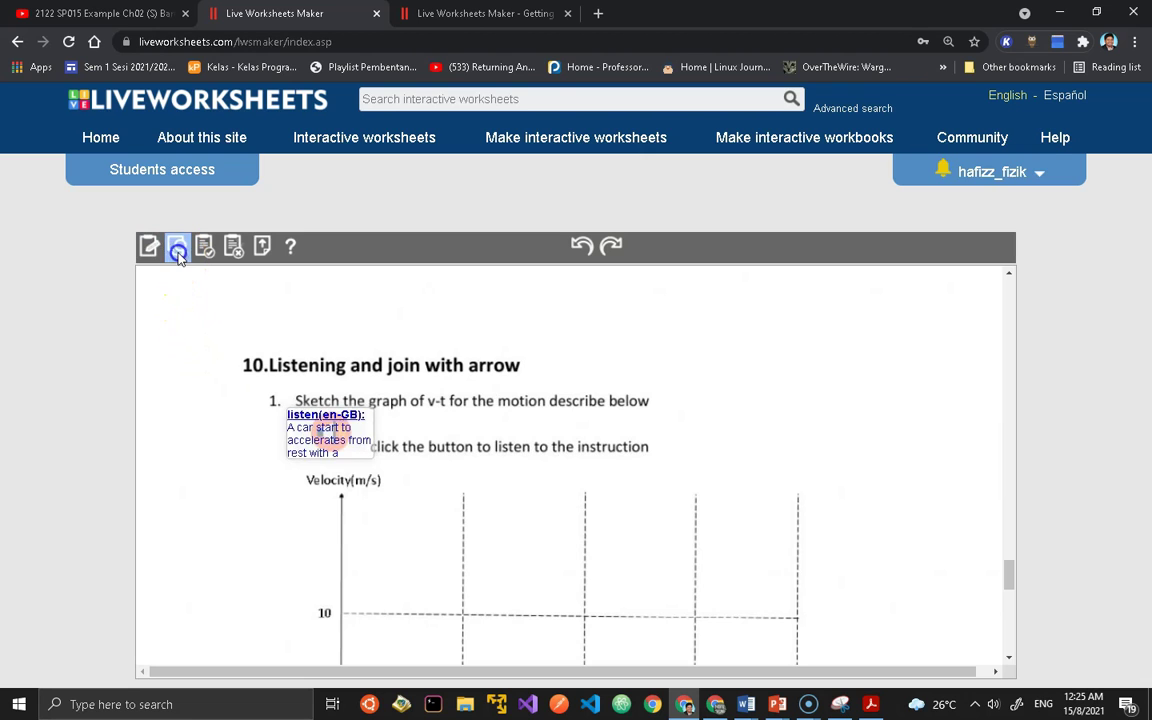
scroll(325, 395, "down", 15)
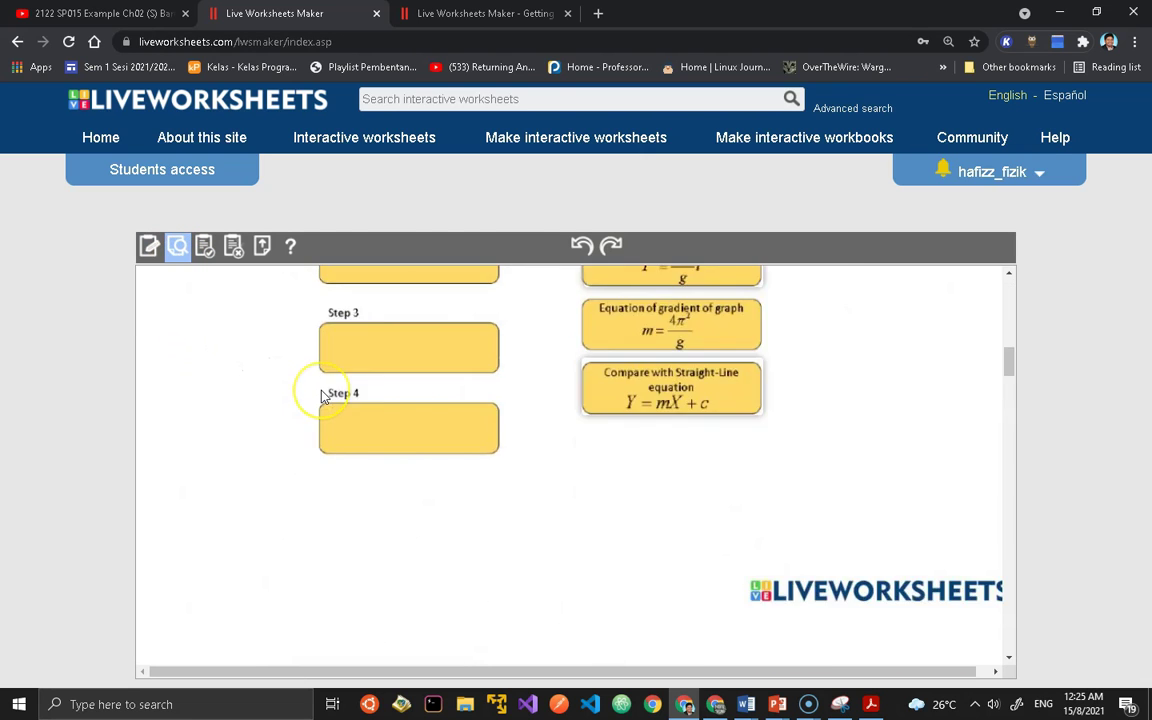
scroll(322, 397, "down", 15)
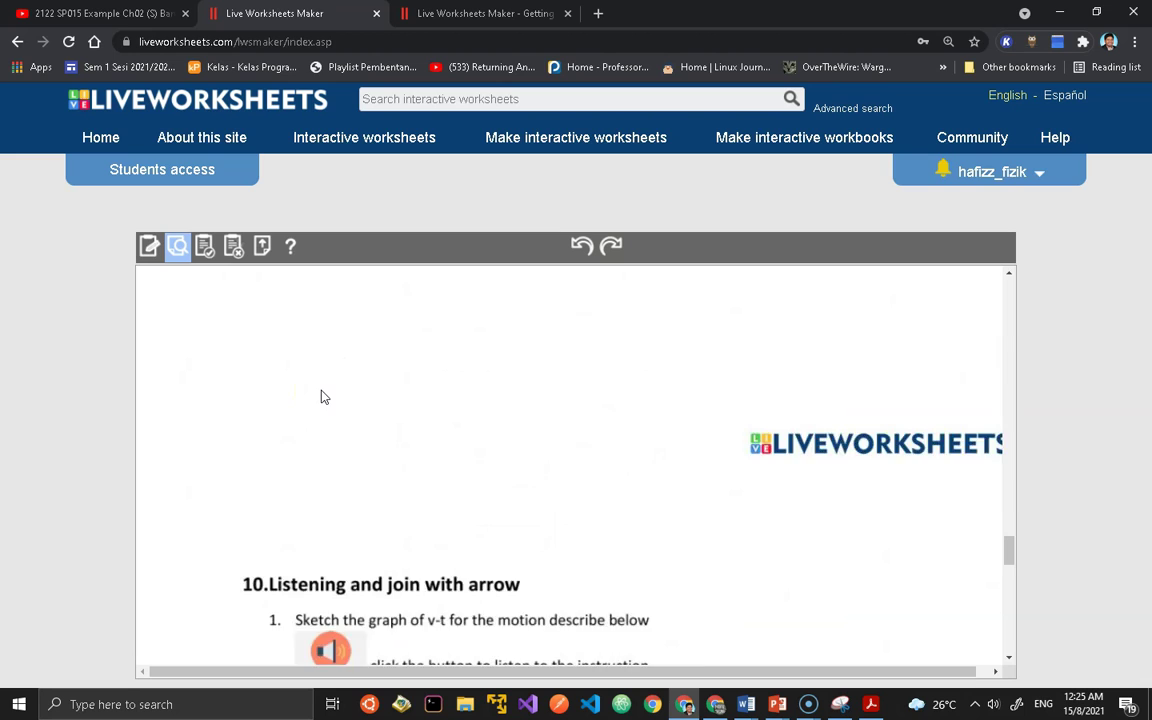
scroll(322, 397, "down", 1)
left_click(331, 333)
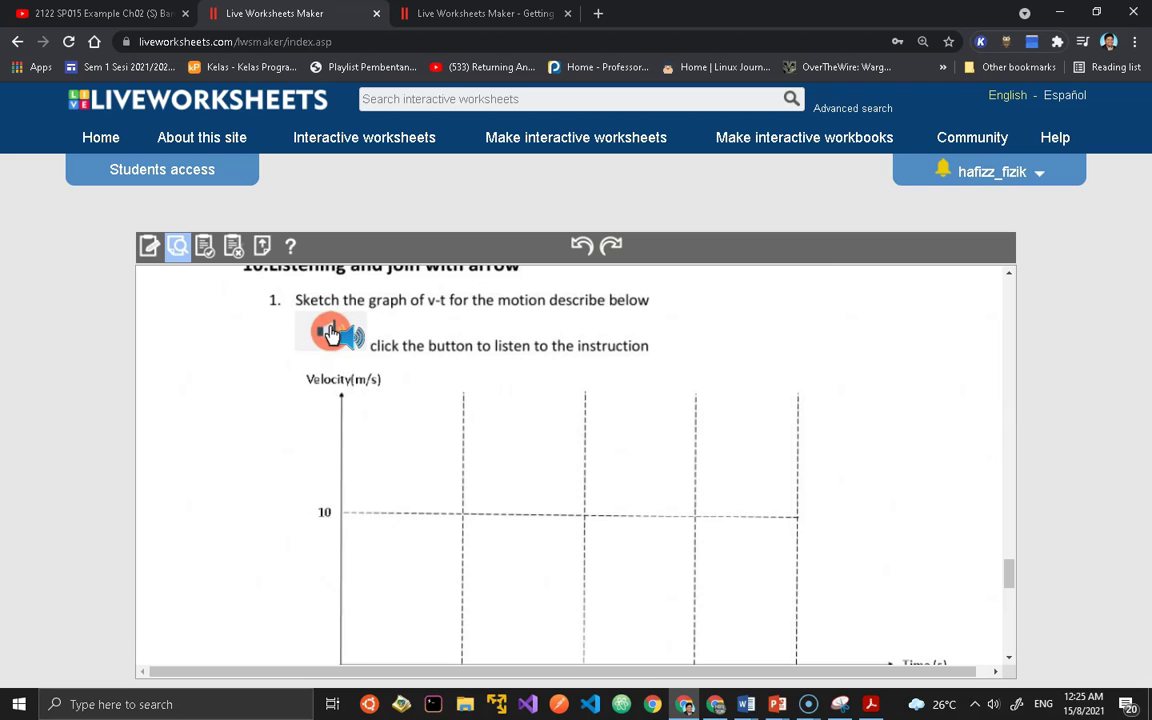
scroll(406, 392, "down", 2)
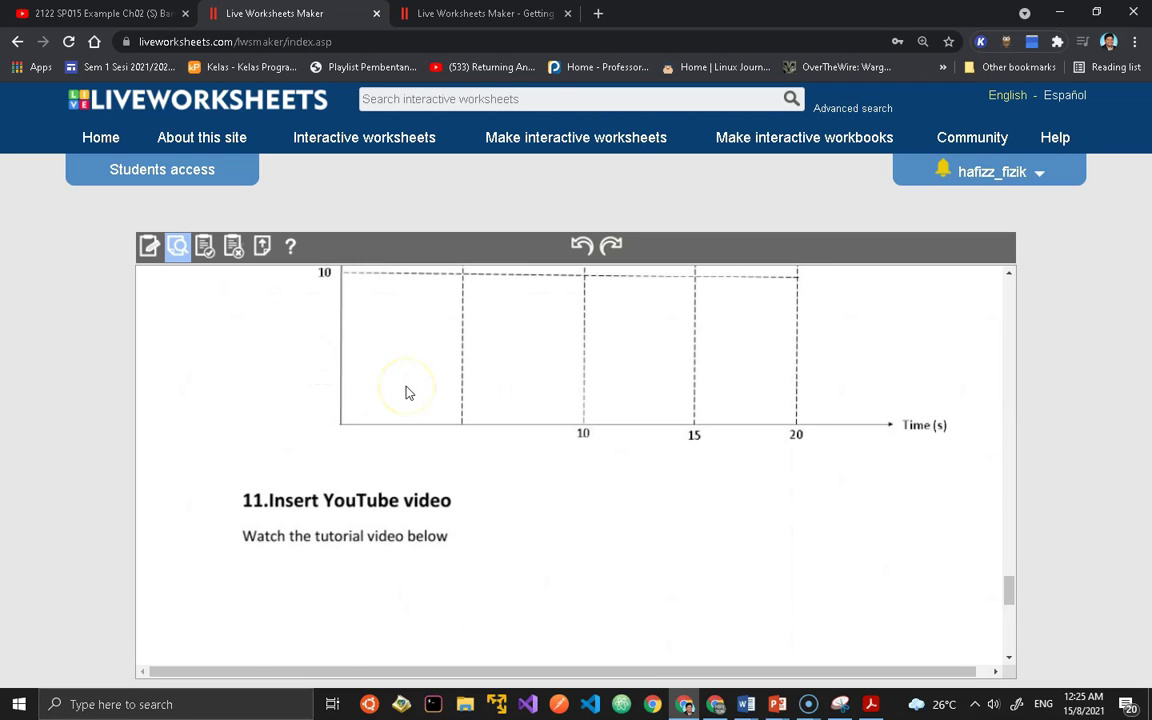
scroll(400, 390, "up", 1)
scroll(455, 393, "up", 2)
scroll(465, 395, "up", 5)
left_click_drag(401, 454, 560, 540)
scroll(553, 540, "down", 8)
scroll(405, 475, "up", 2)
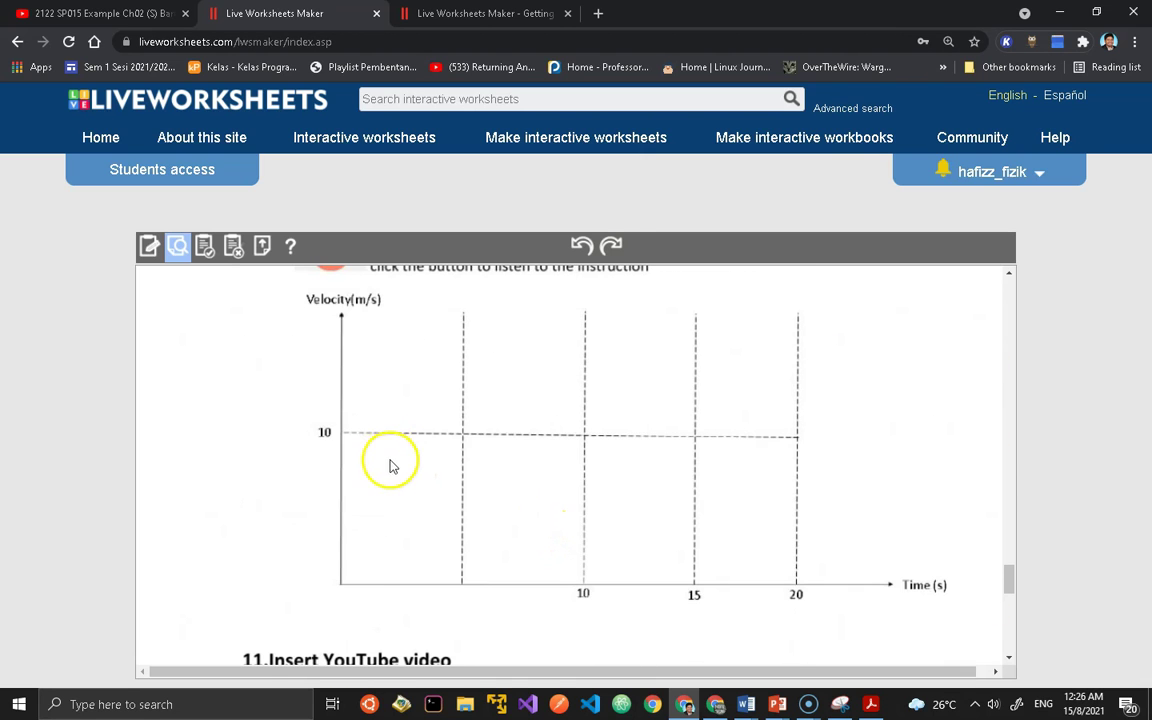
Back in the editor, place a join:1 text box at the graph's origin.
left_click(182, 258)
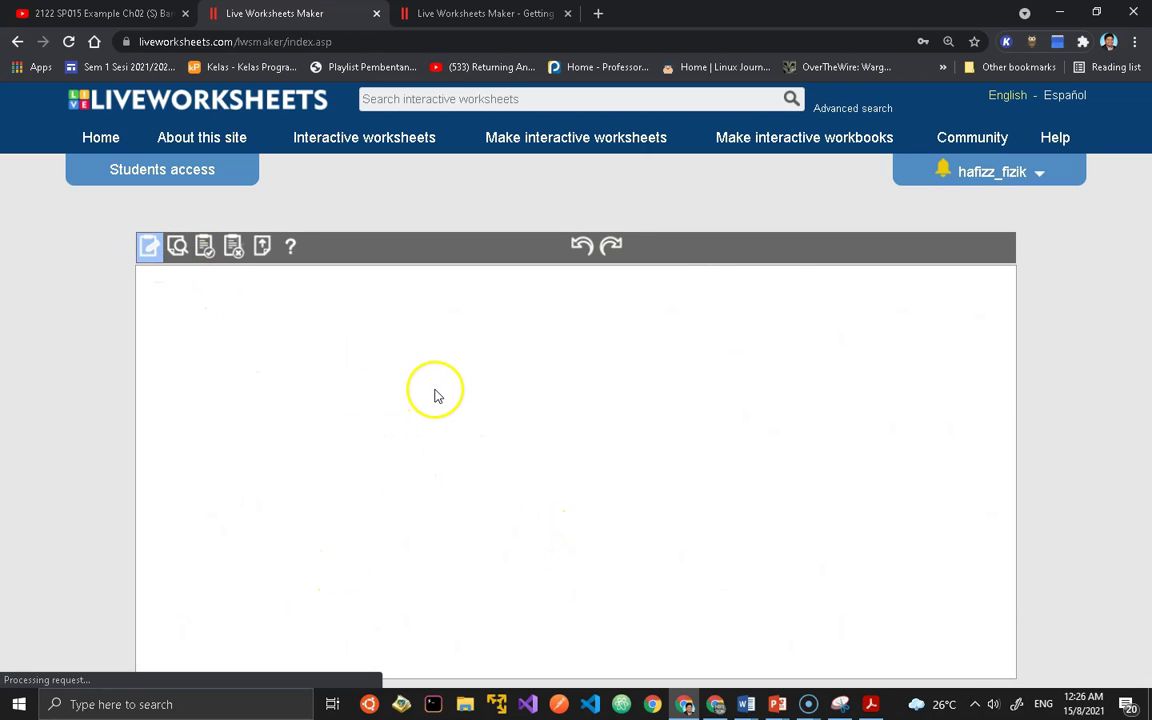
scroll(435, 395, "down", 15)
scroll(433, 389, "down", 15)
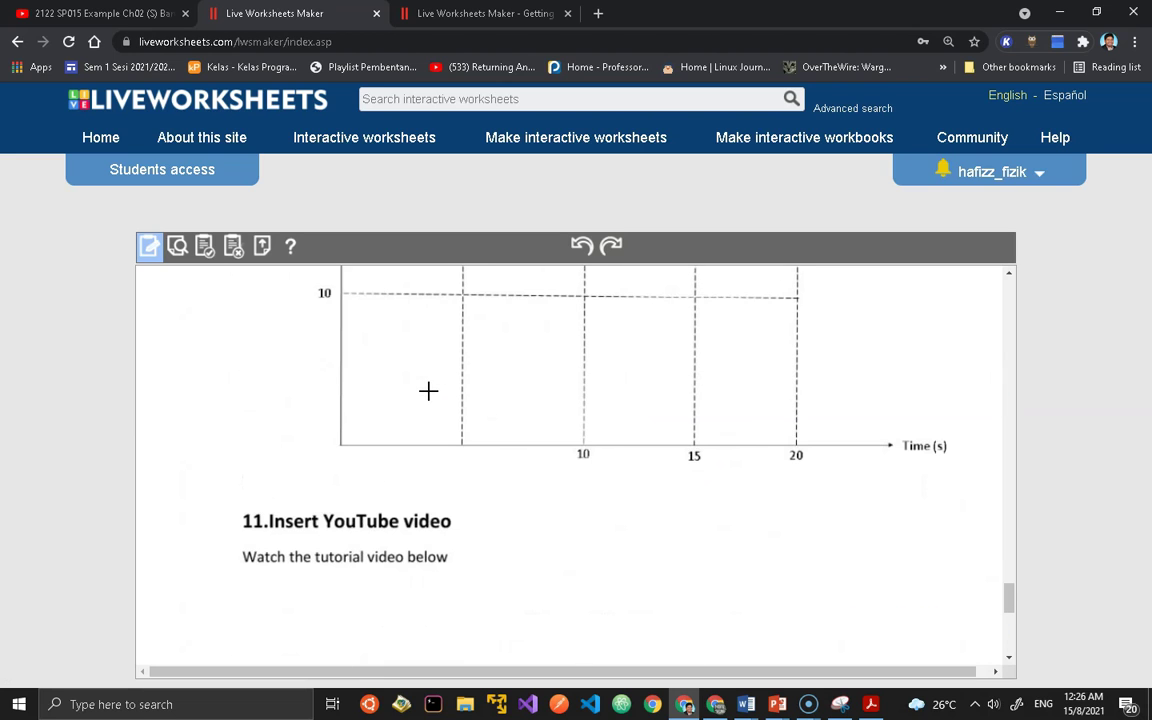
left_click(342, 436)
mouse_move(342, 436)
left_mouse_down()
mouse_move(355, 435)
mouse_move(369, 467)
left_mouse_up()
left_click(354, 447)
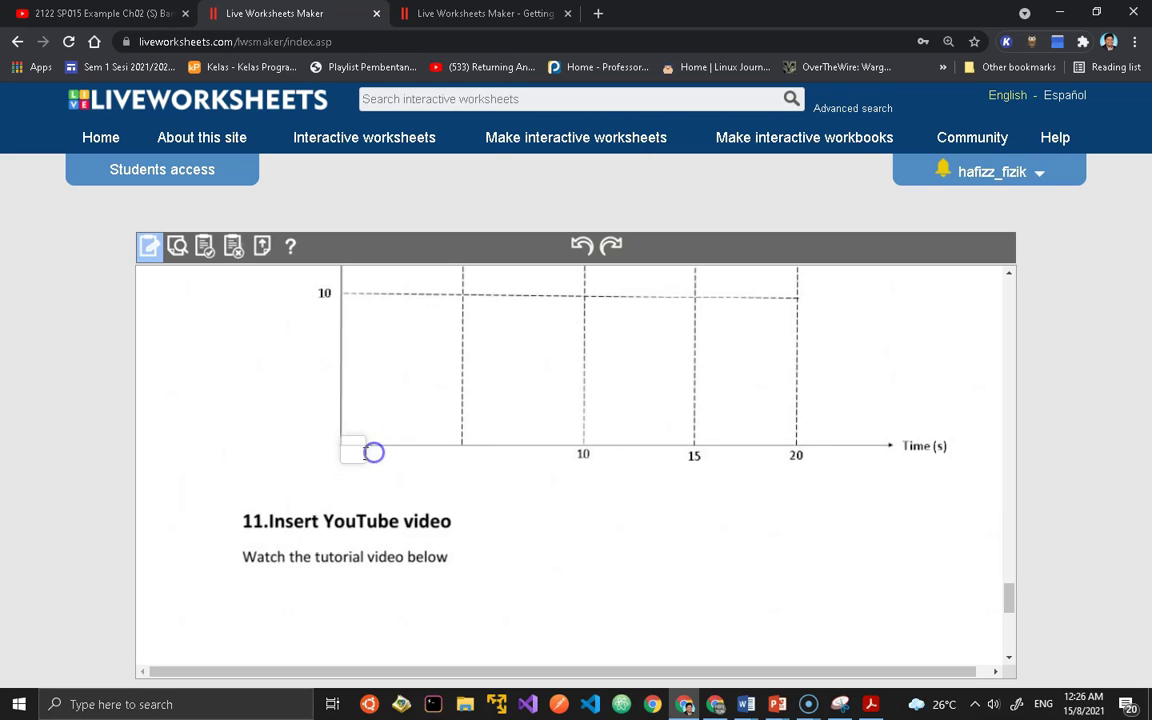
left_click(361, 451)
left_click(465, 383)
Add join boxes at 10 s, 10 m/s and 20 s, 10 m/s, linking them as join:2.
left_click_drag(550, 380, 578, 318)
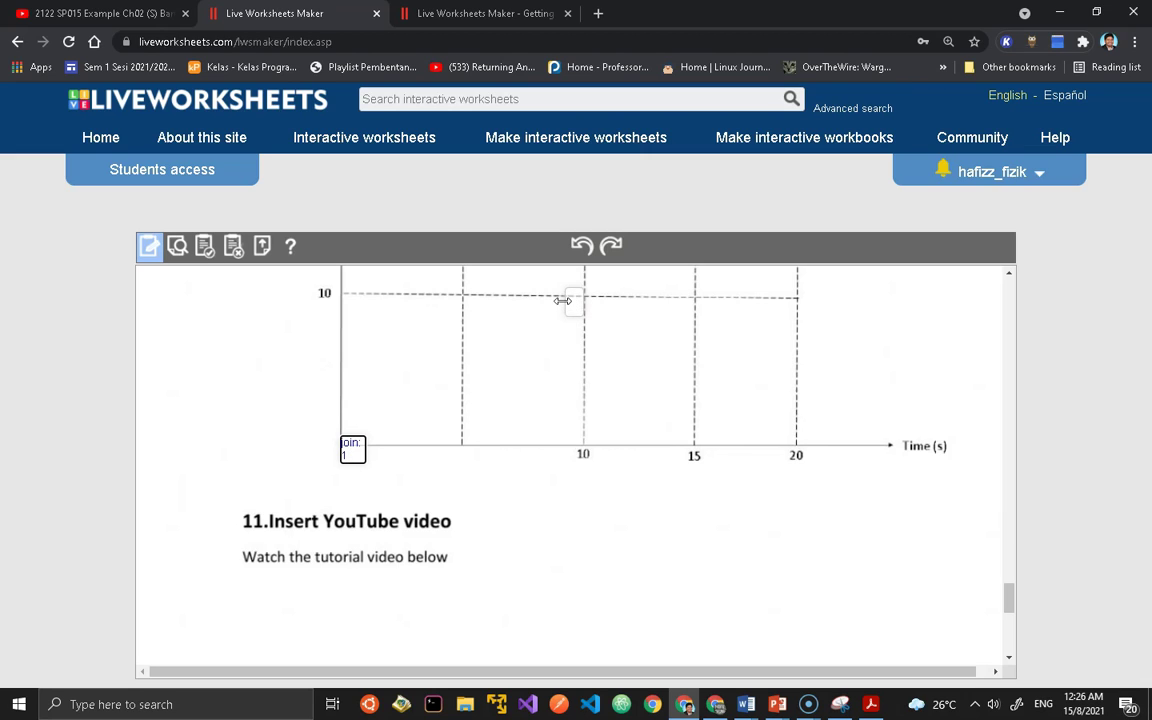
left_click(558, 300)
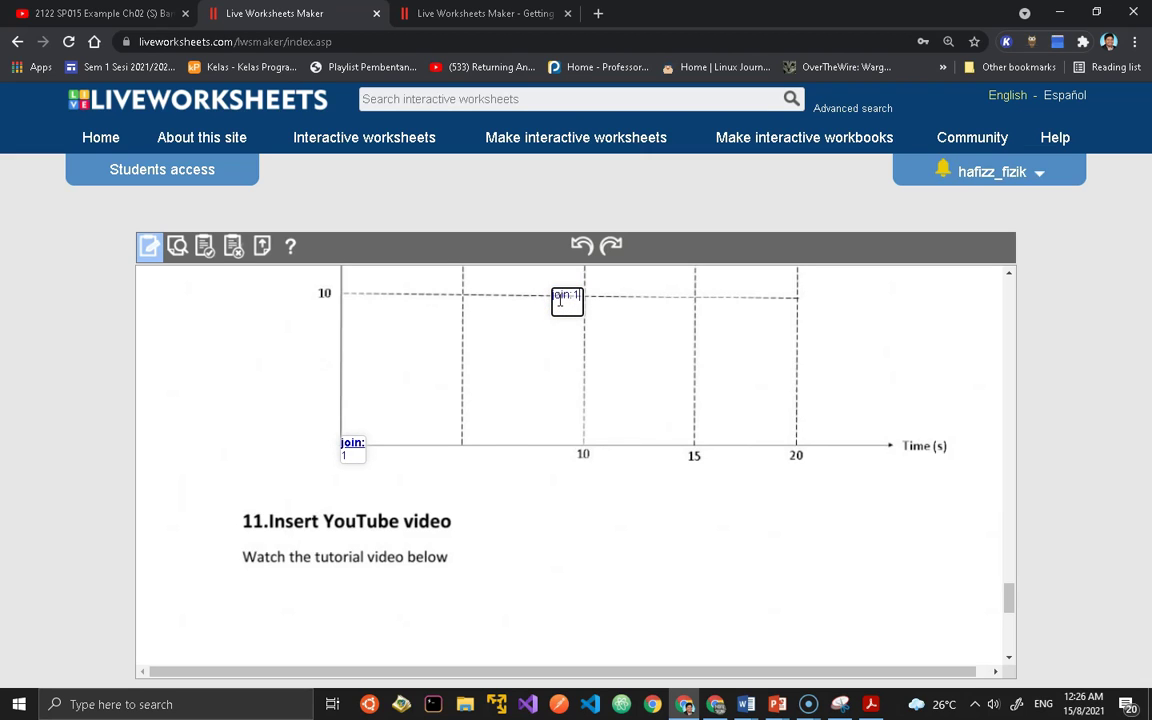
scroll(638, 372, "up", 1)
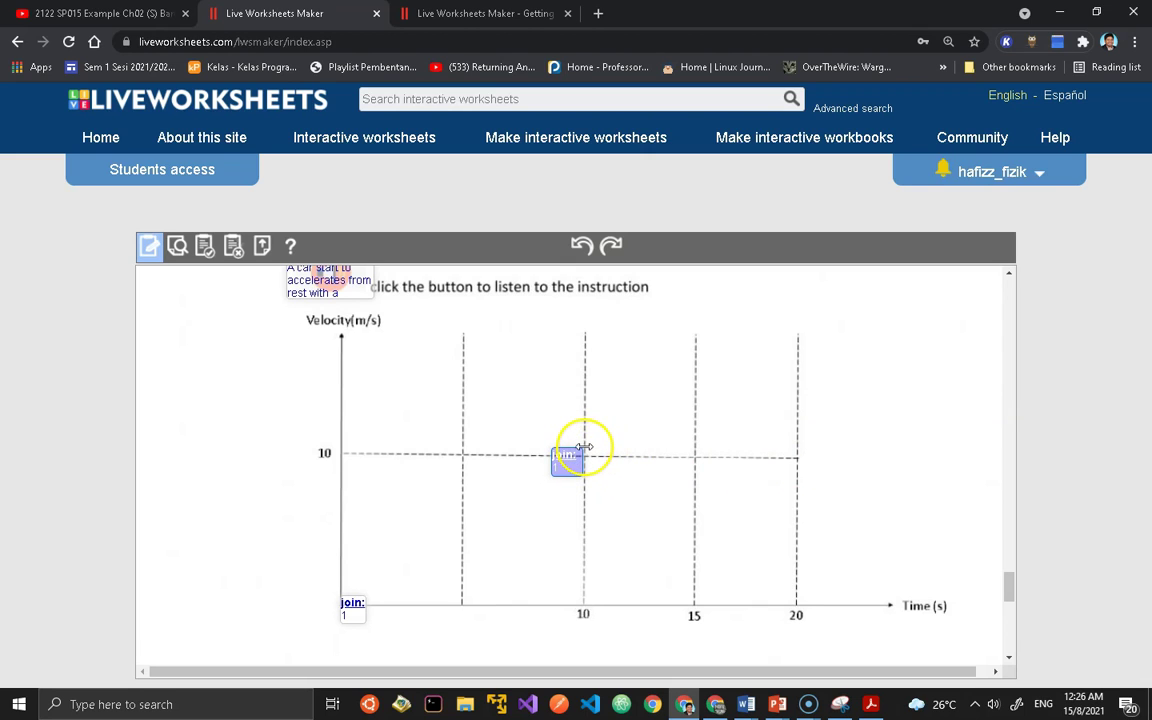
left_click(585, 447)
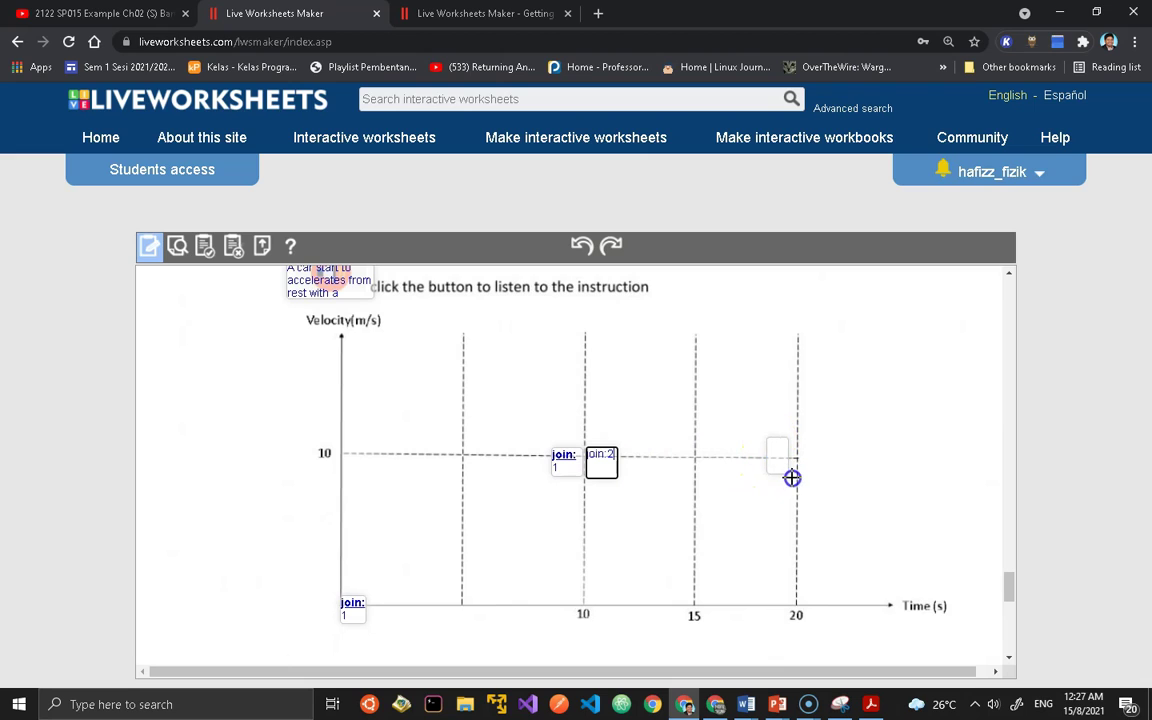
left_click(780, 455)
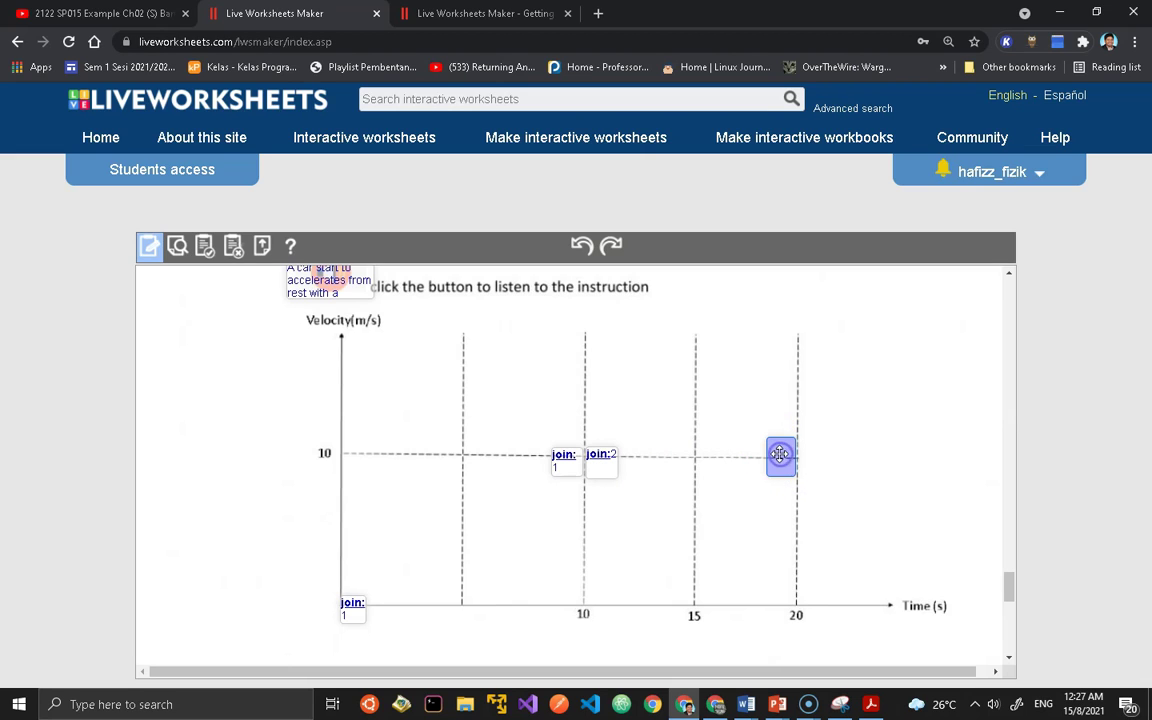
left_click(770, 456)
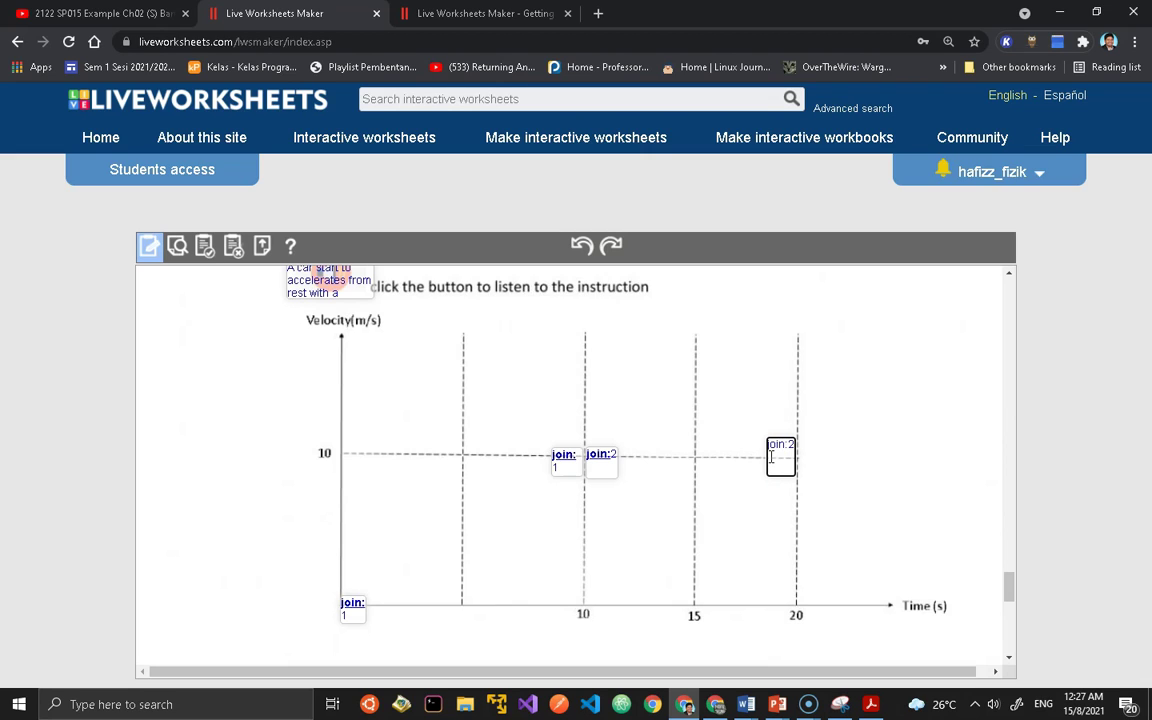
left_click(177, 246)
Scroll the preview to section 10's speaker instruction and blank velocity–time graph.
scroll(501, 419, "down", 15)
scroll(501, 419, "down", 15)
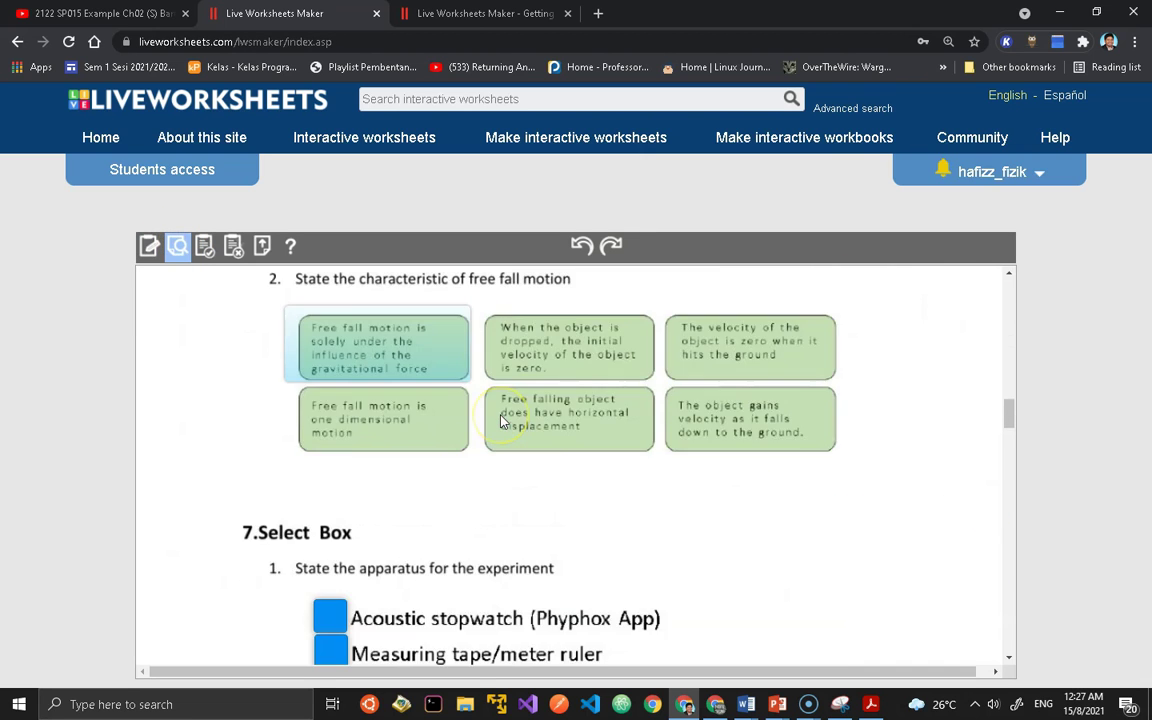
scroll(499, 421, "down", 15)
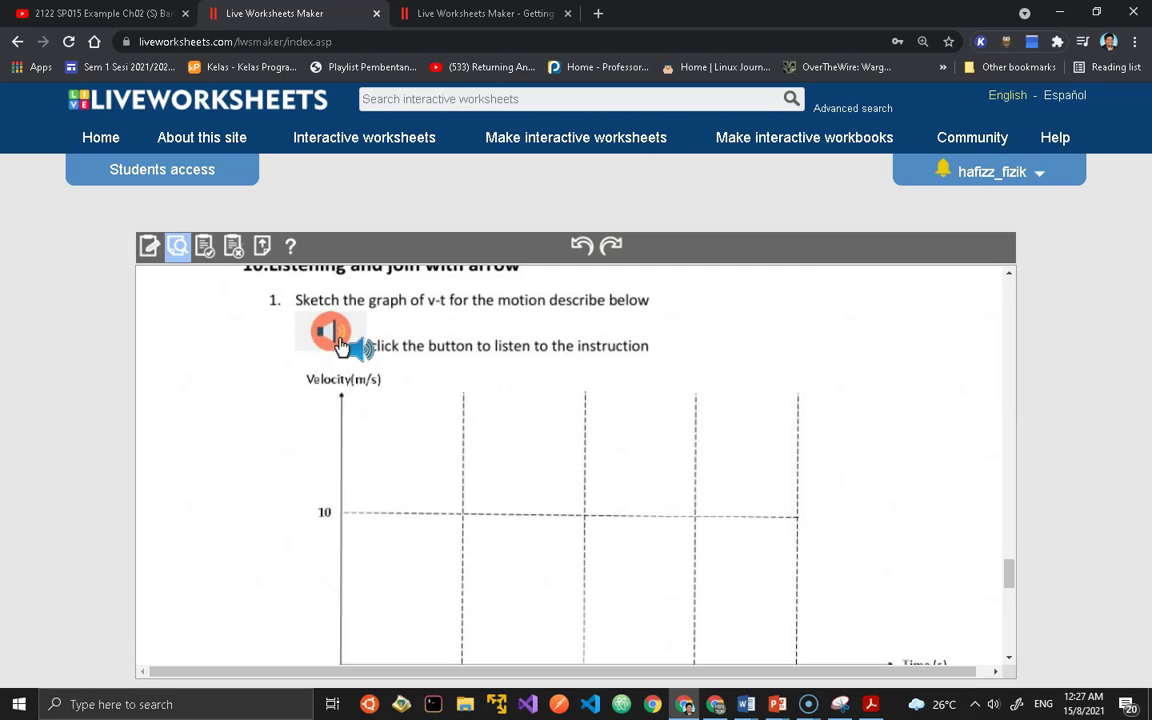
scroll(340, 345, "down", 3)
scroll(385, 343, "up", 1)
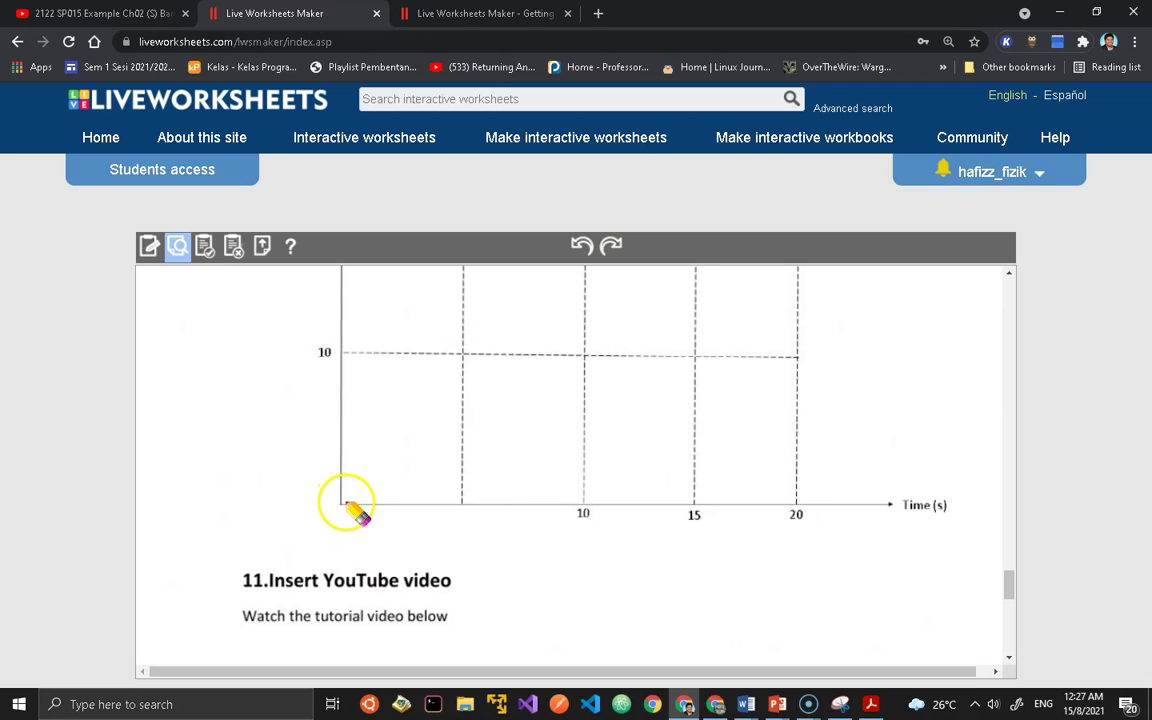
Draw a rising line from the graph origin to 10 m/s at 10 s.
left_click_drag(366, 499, 584, 359)
left_click_drag(346, 500, 463, 355)
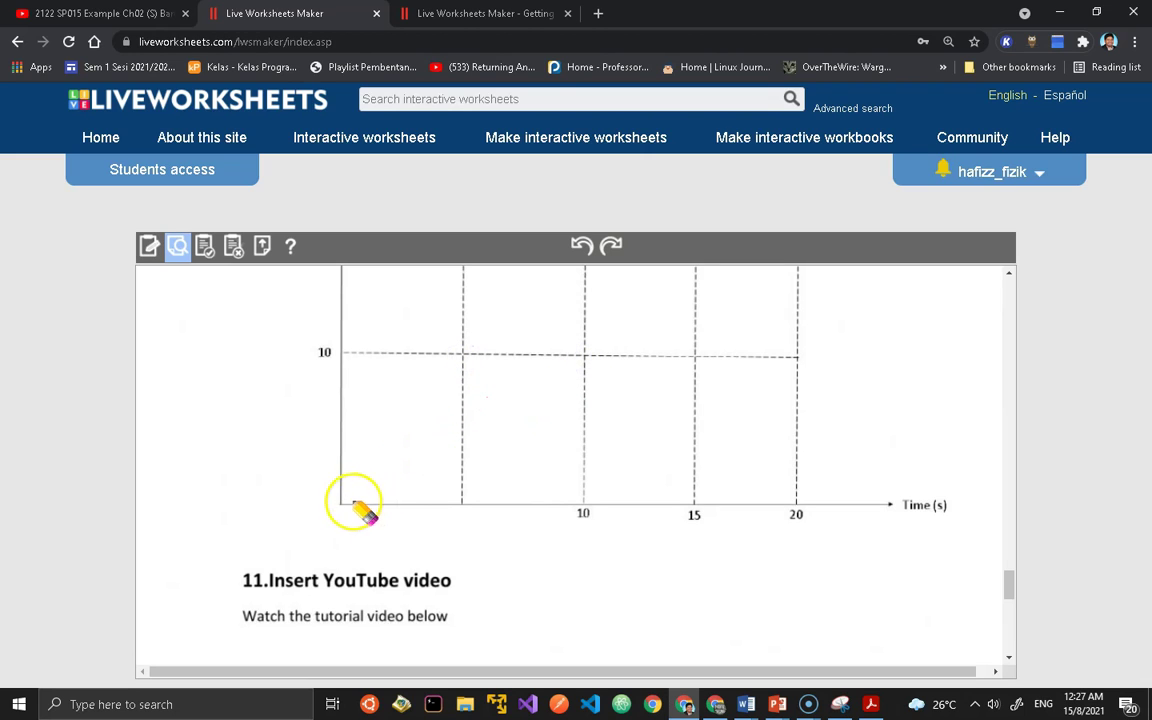
left_click_drag(343, 500, 584, 356)
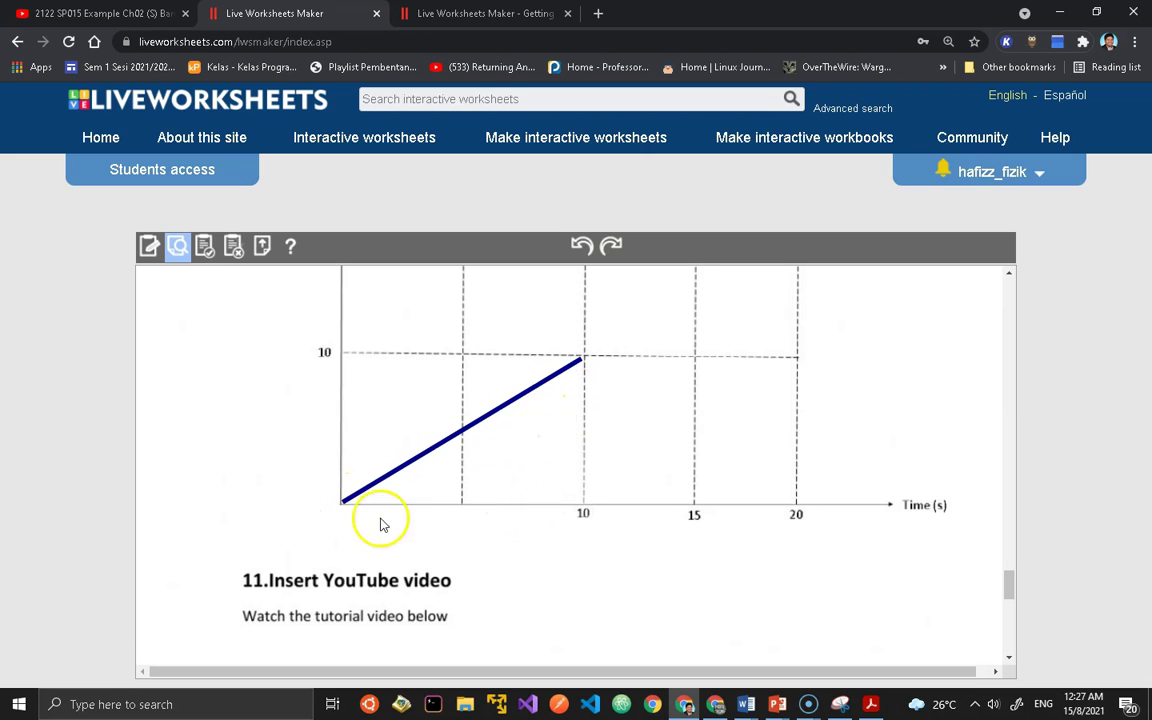
scroll(580, 460, "up", 1)
scroll(580, 500, "up", 1)
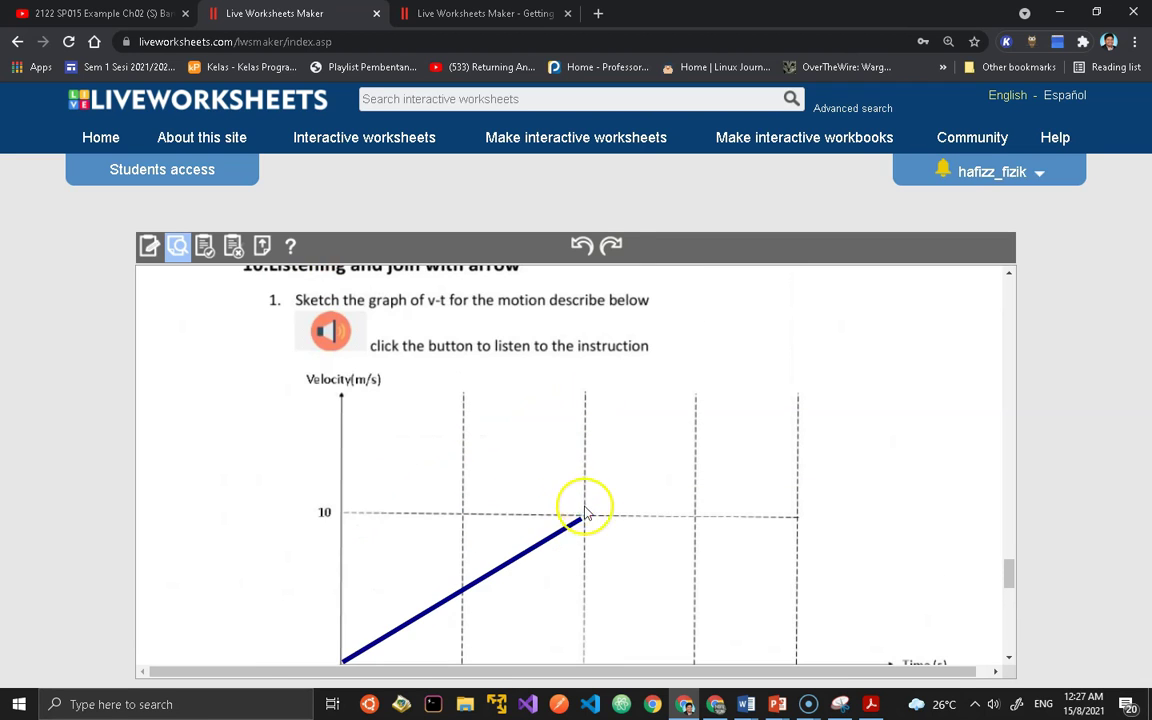
scroll(608, 565, "down", 1)
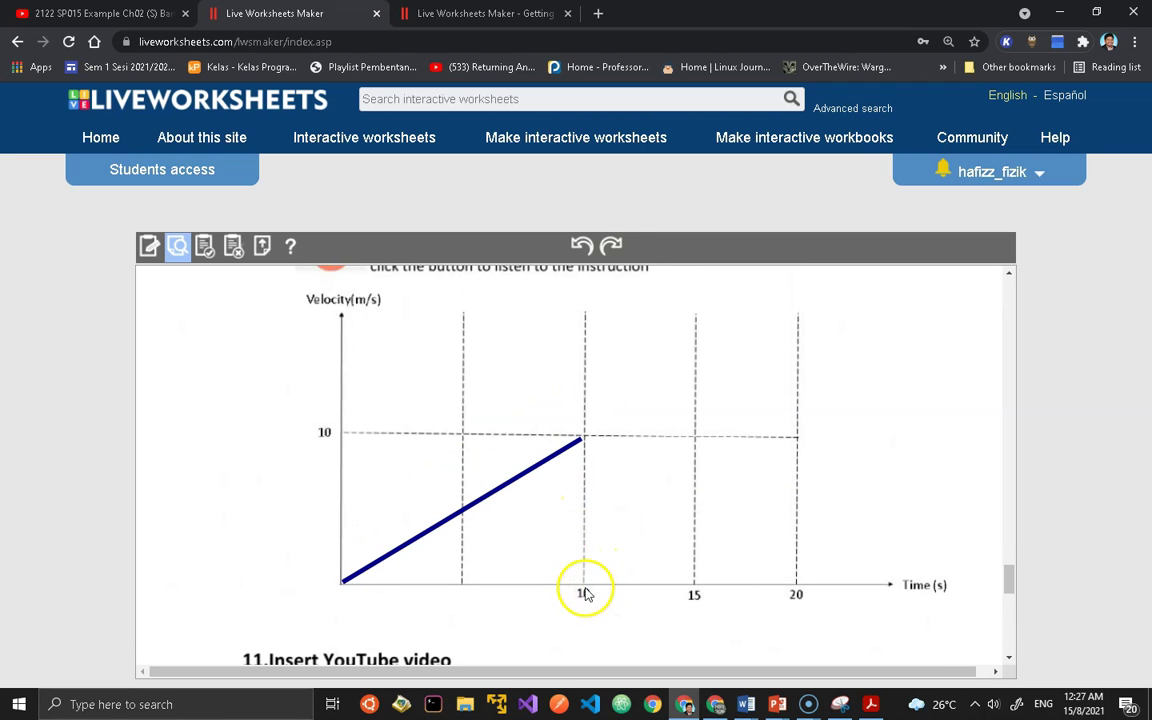
scroll(560, 580, "up", 3)
scroll(570, 540, "down", 4)
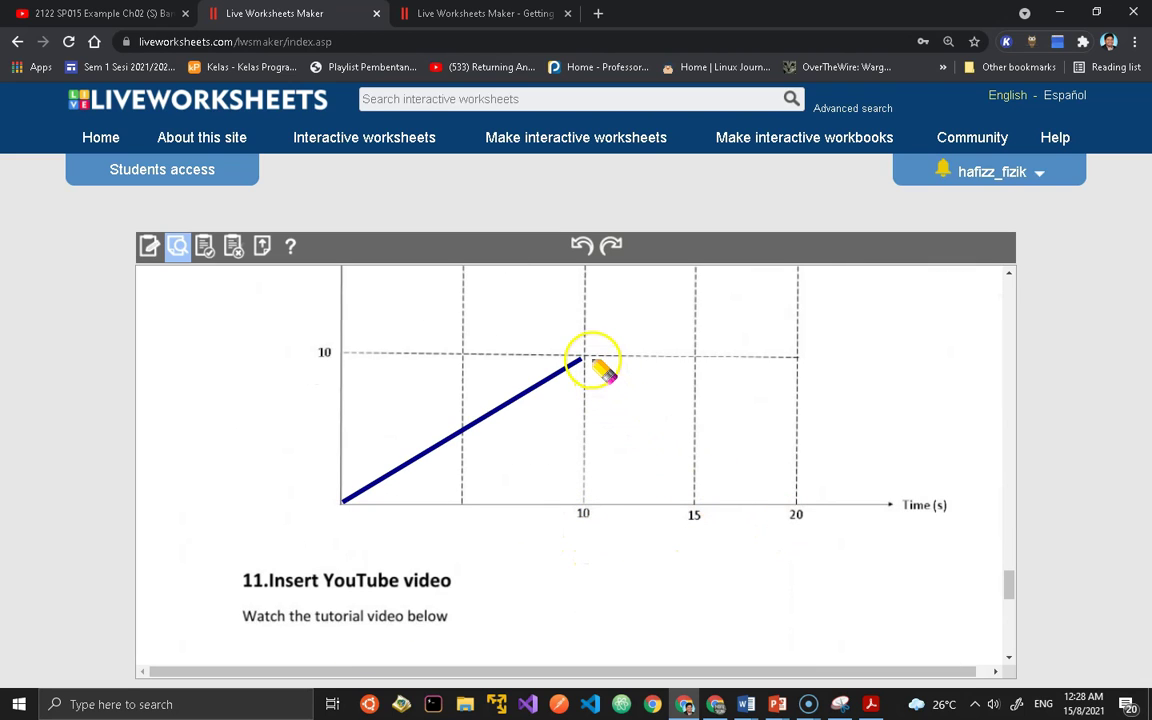
Draw a level line from the 10 s, 10 m/s point to 20 s.
left_click_drag(588, 357, 794, 358)
left_click_drag(590, 358, 797, 360)
mouse_move(589, 358)
left_mouse_down()
mouse_move(800, 360)
mouse_move(586, 358)
mouse_move(785, 357)
left_mouse_up()
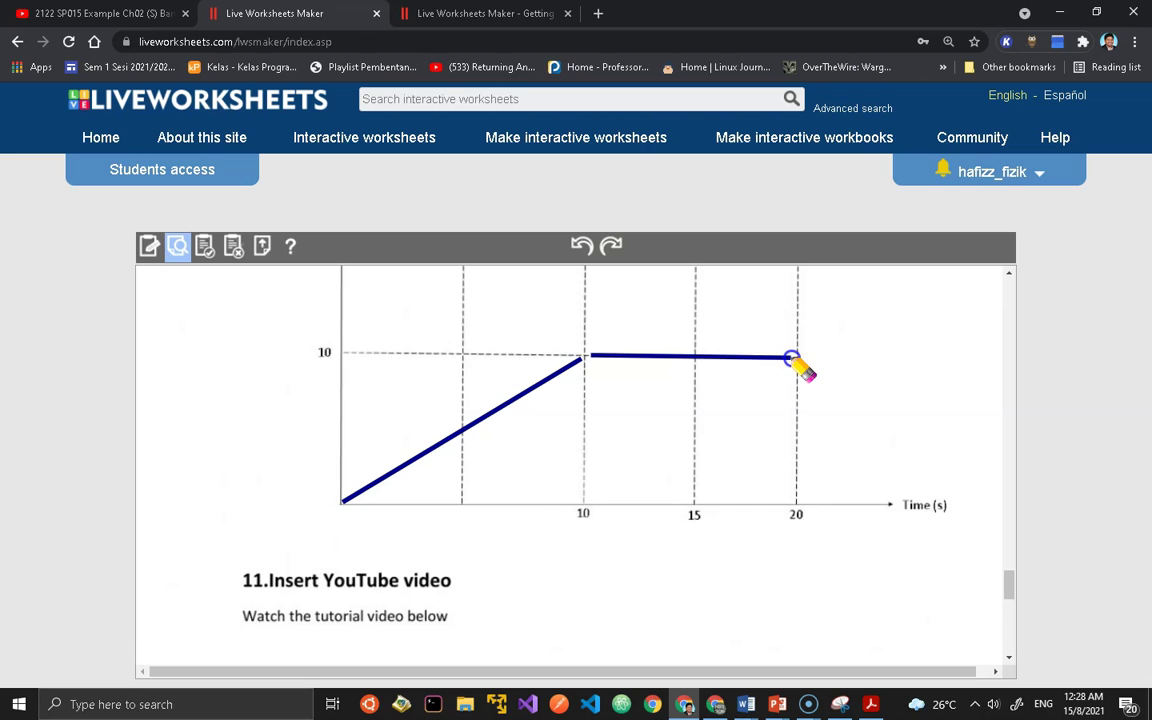
scroll(720, 425, "up", 2)
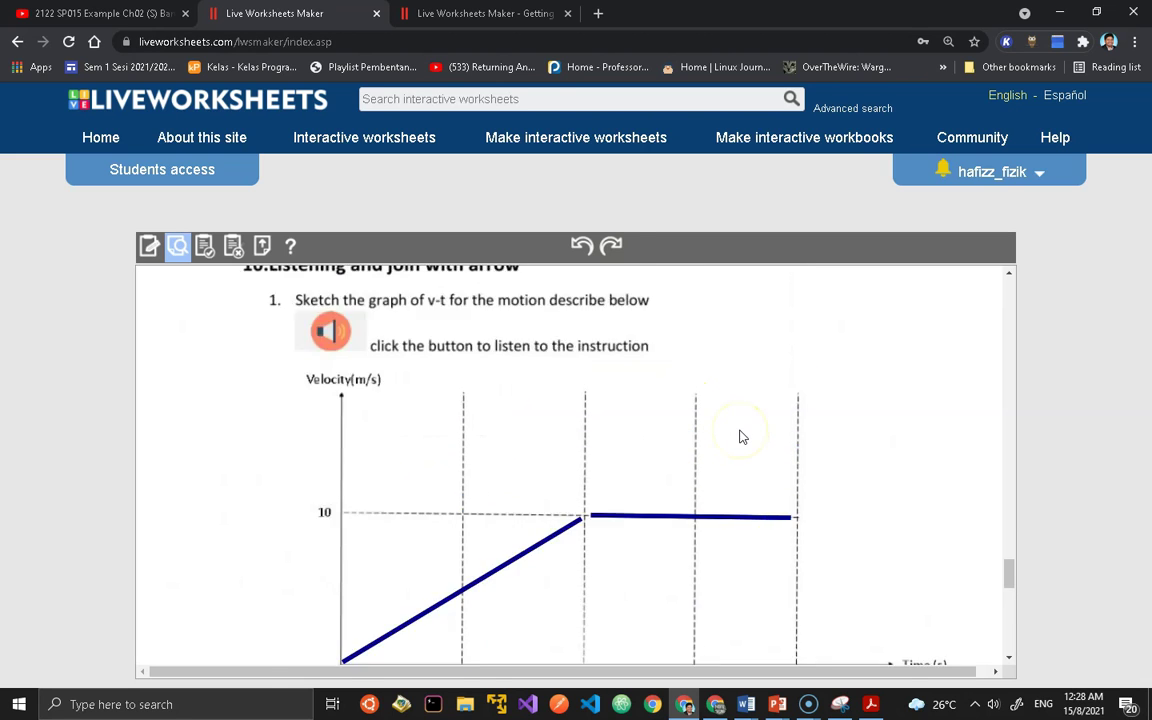
scroll(740, 437, "down", 2)
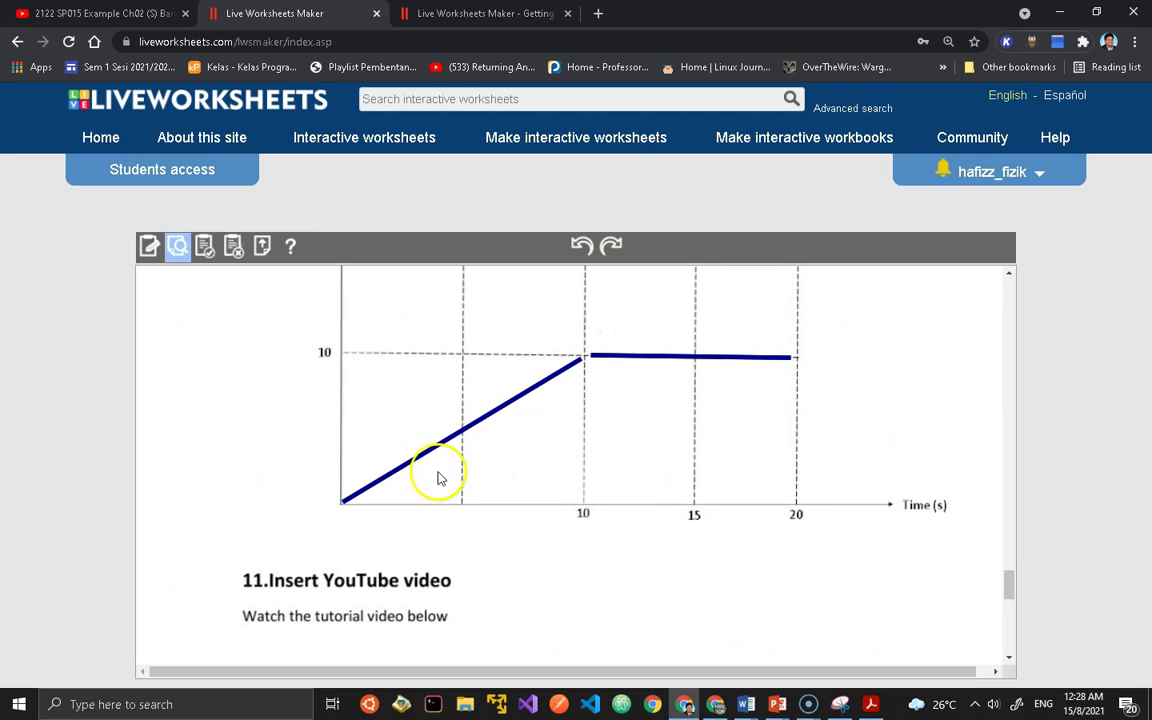
scroll(660, 400, "up", 3)
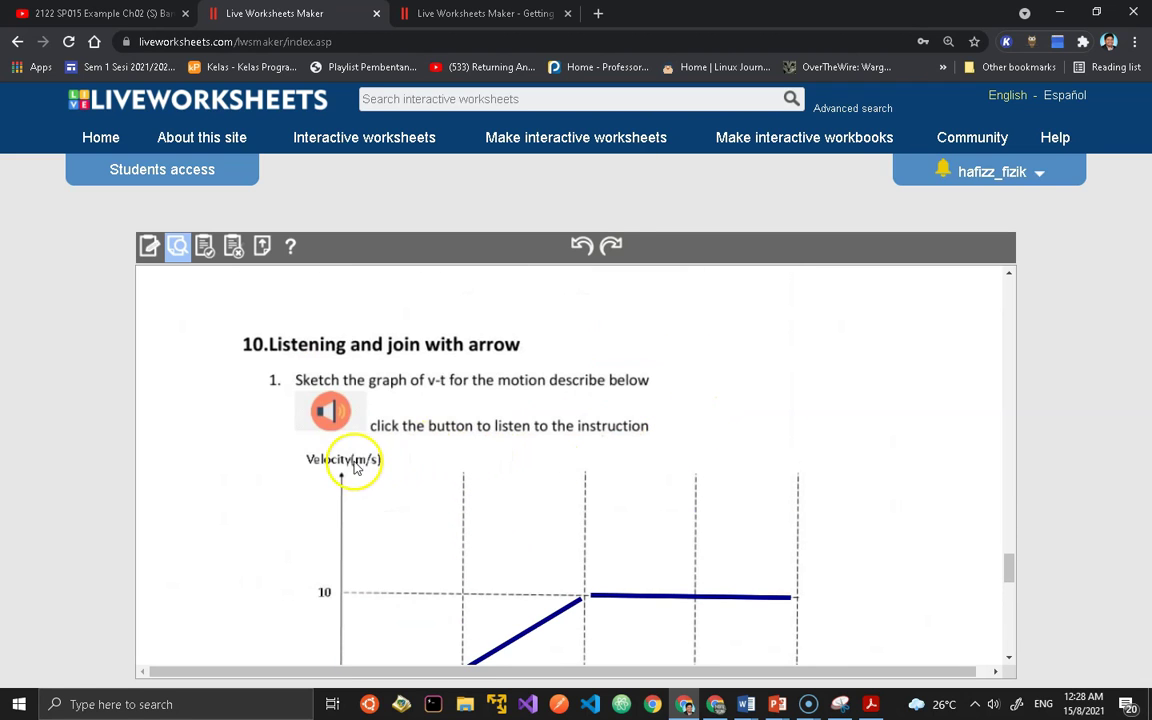
scroll(600, 510, "down", 3)
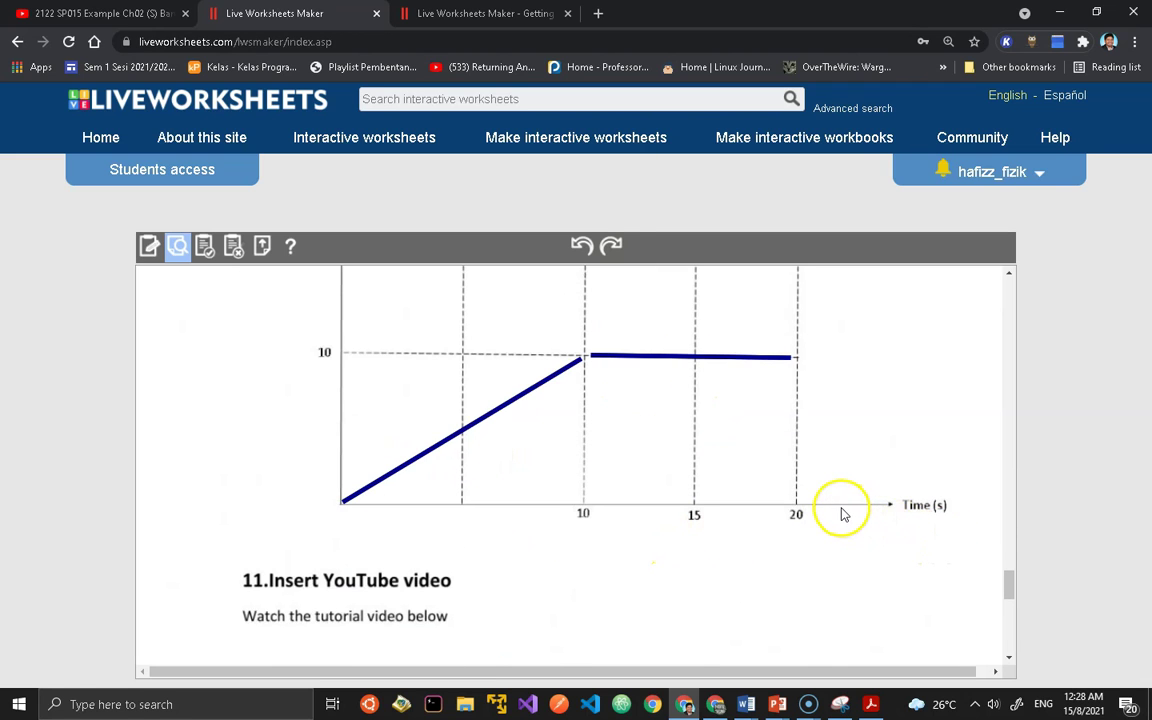
scroll(840, 510, "down", 2)
scroll(840, 510, "down", 5)
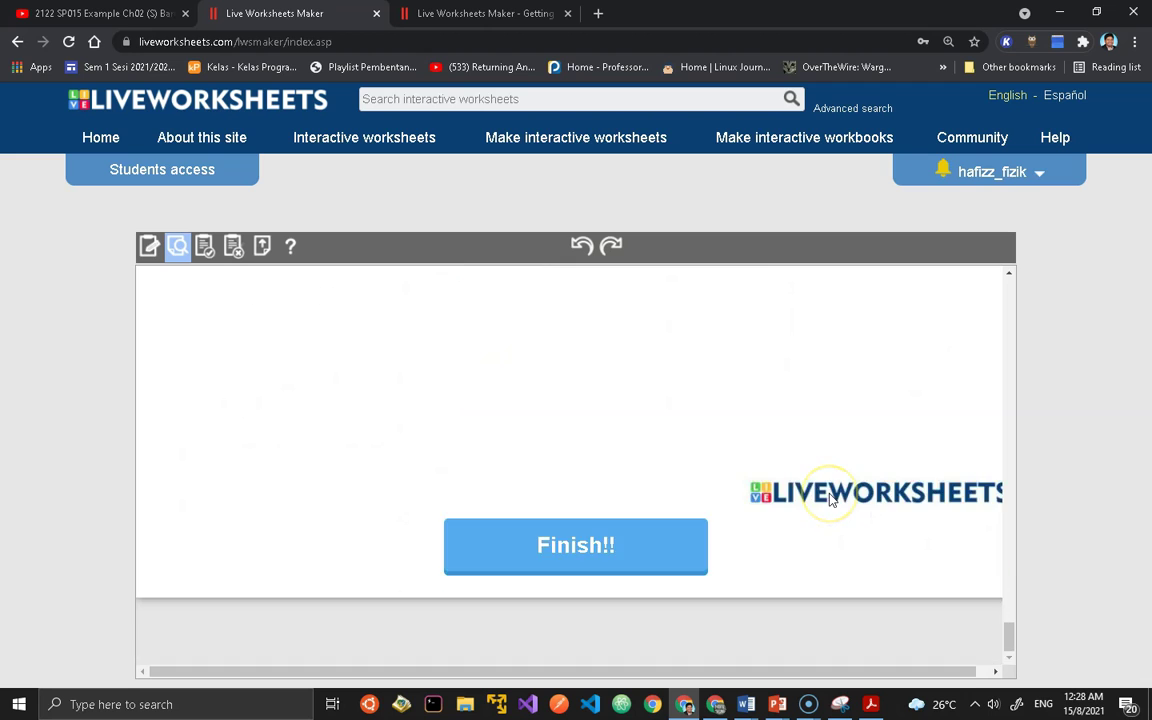
scroll(830, 500, "up", 4)
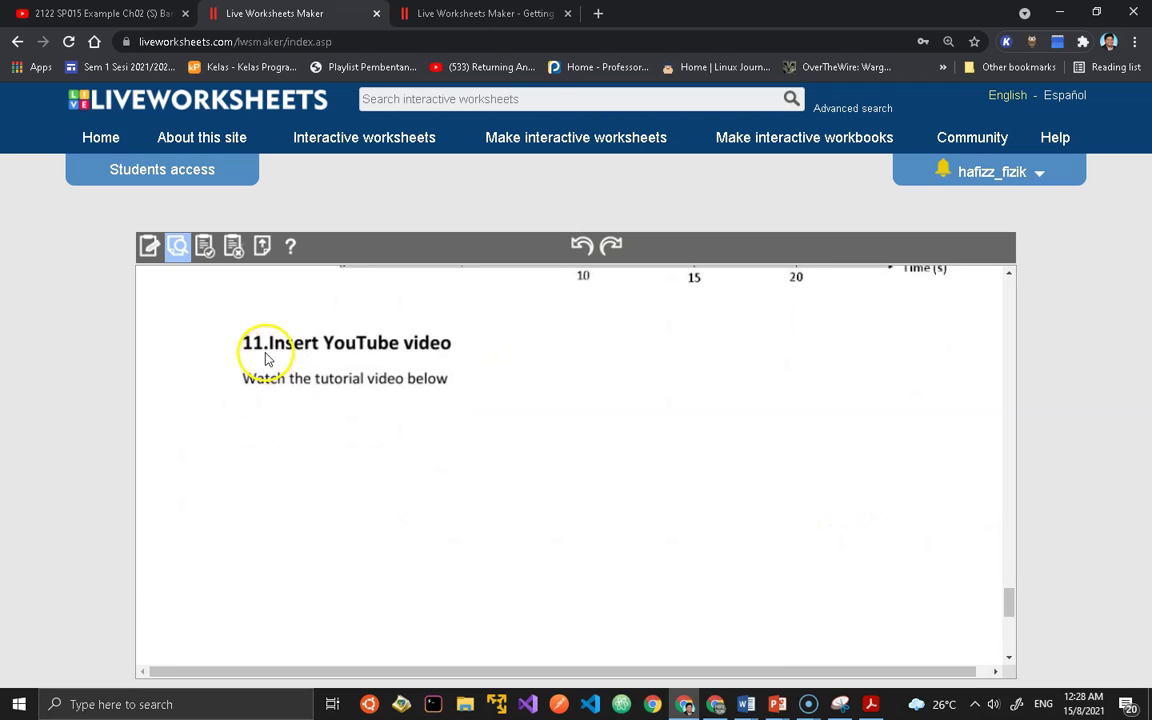
In the editor, draw a large box below section 11's 'Watch the tutorial video below' caption.
left_click(147, 247)
scroll(482, 362, "down", 10)
scroll(482, 362, "down", 15)
scroll(482, 362, "down", 10)
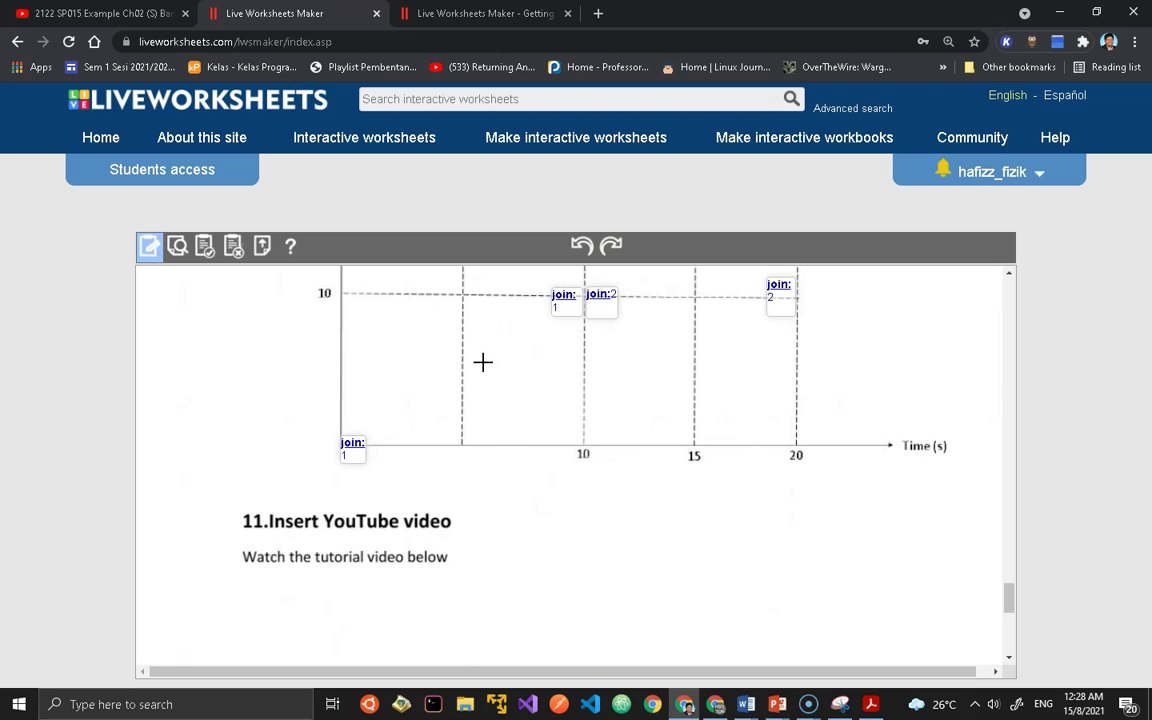
scroll(482, 362, "down", 4)
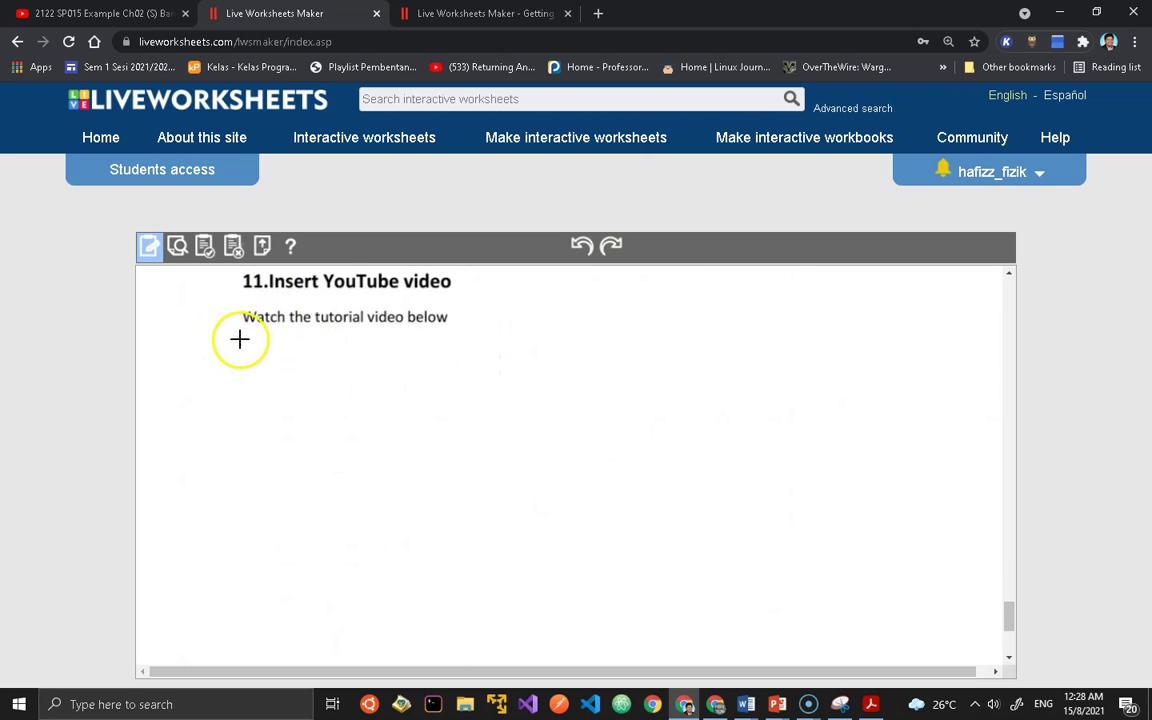
left_click_drag(163, 337, 993, 655)
scroll(910, 584, "down", 3)
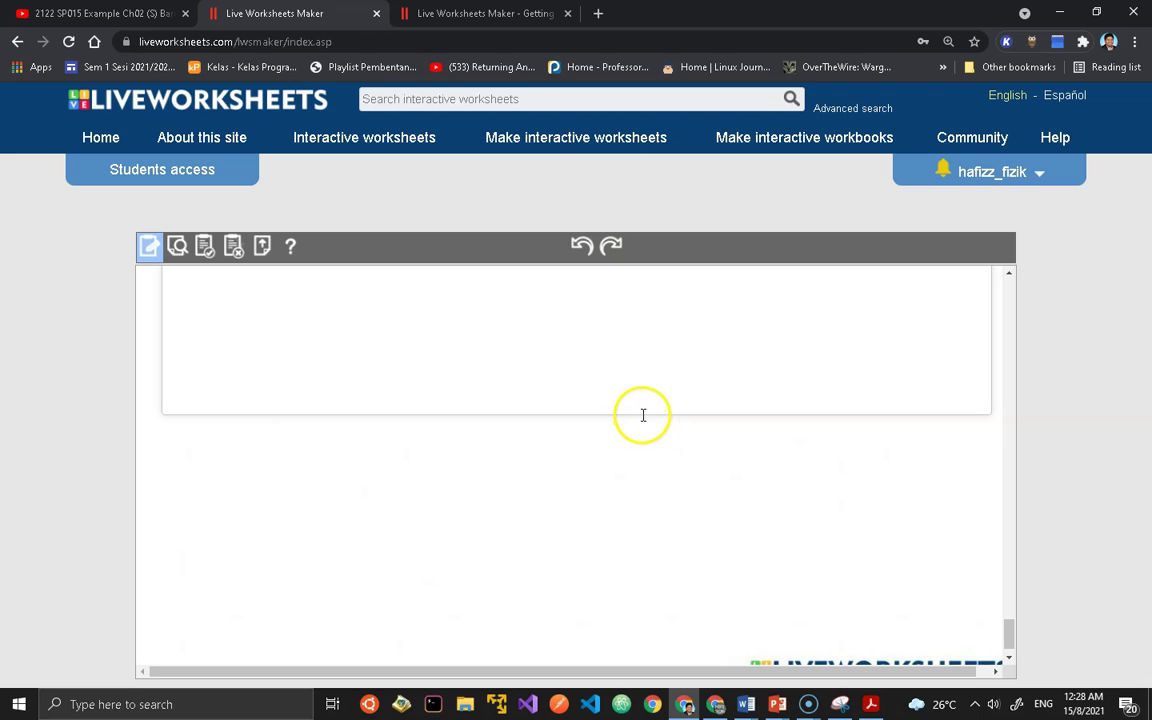
left_click_drag(634, 414, 653, 630)
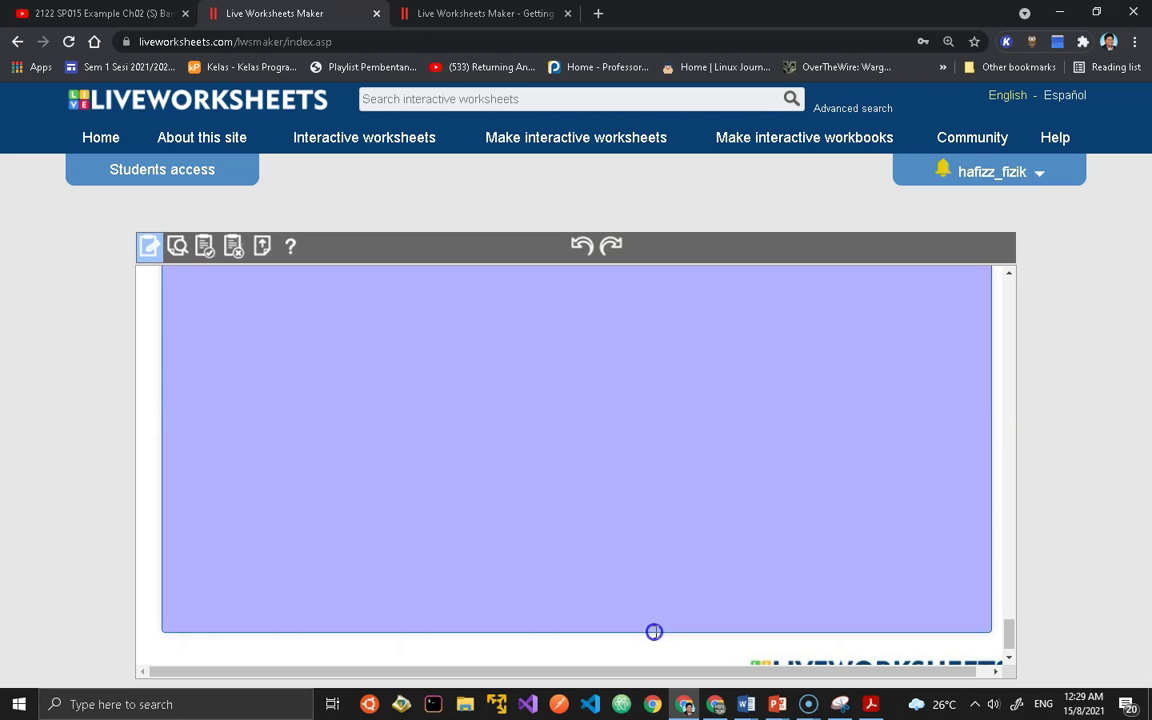
scroll(663, 532, "up", 2)
scroll(665, 532, "down", 2)
scroll(380, 345, "up", 1)
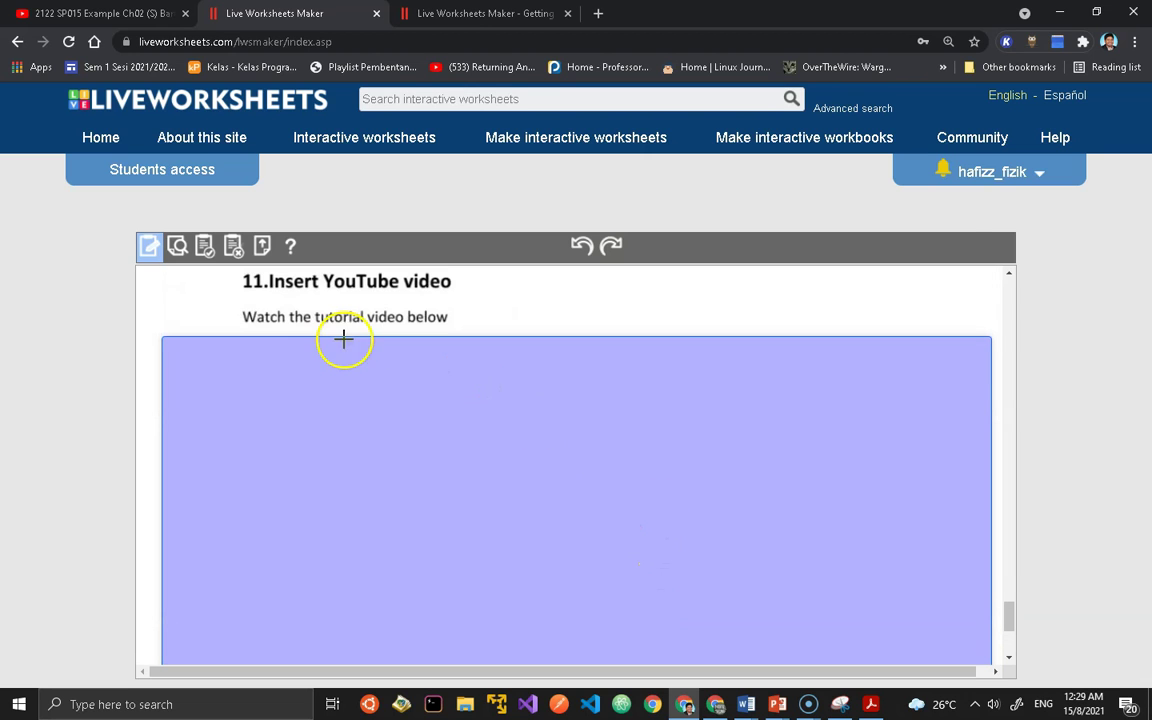
Copy the tutorial video's YouTube URL and paste it into the new box.
left_click(170, 14)
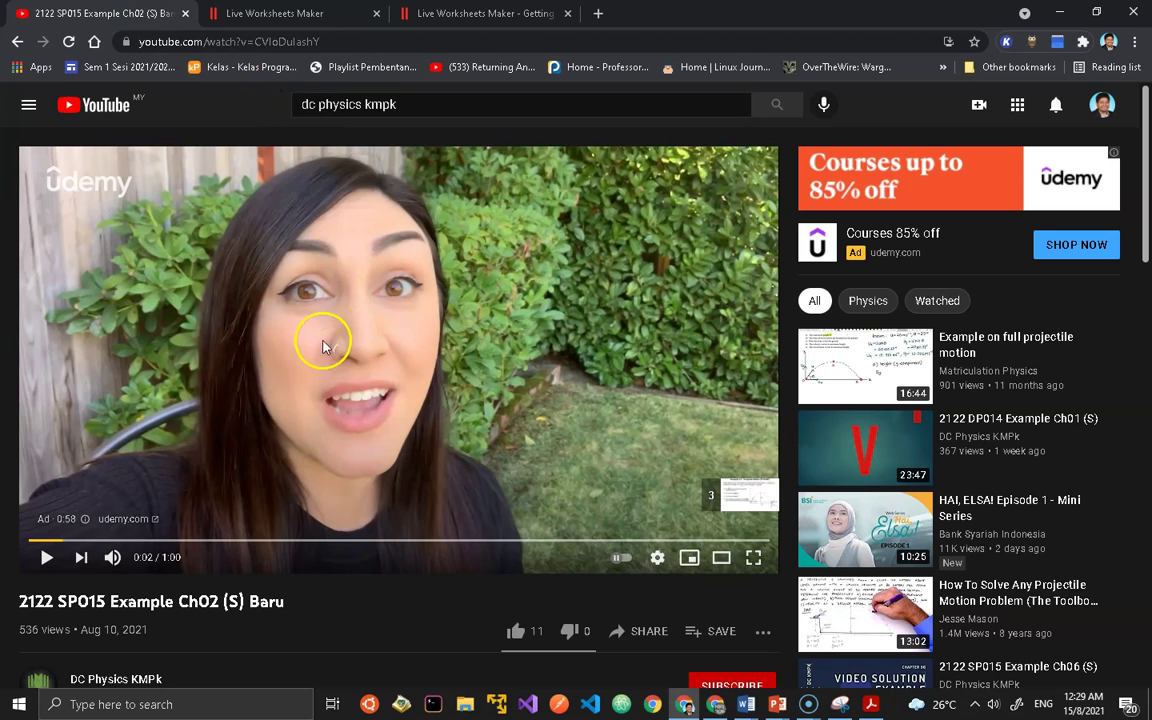
left_click(314, 42)
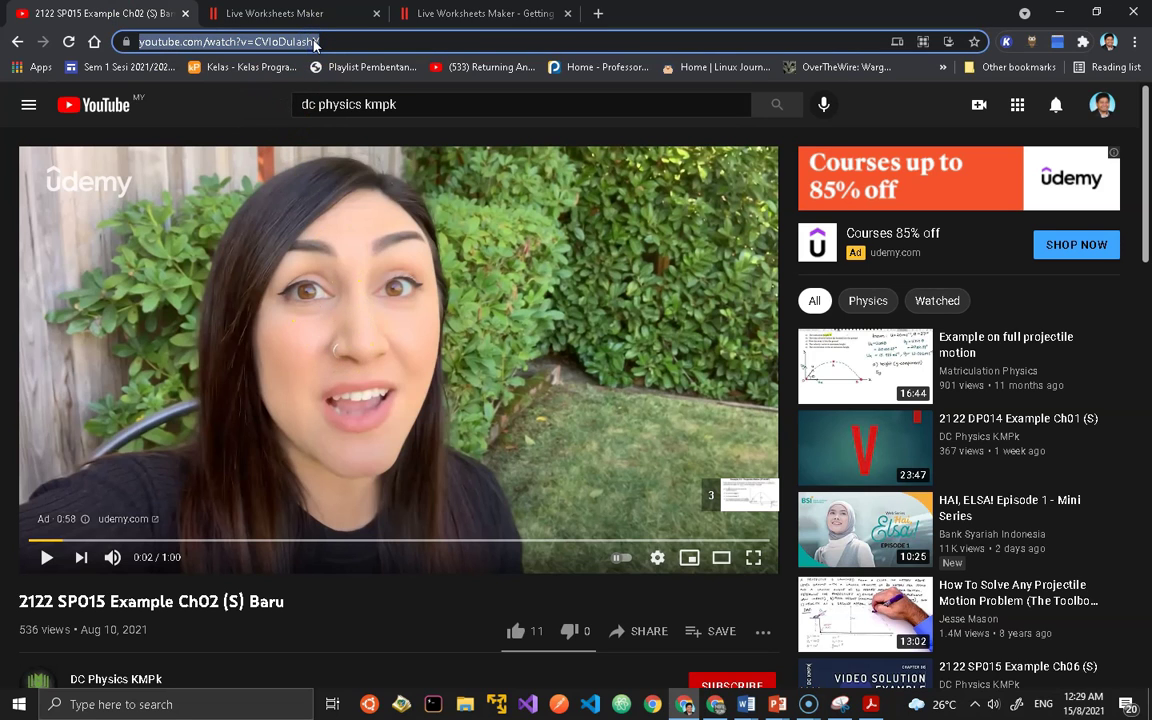
left_click(281, 13)
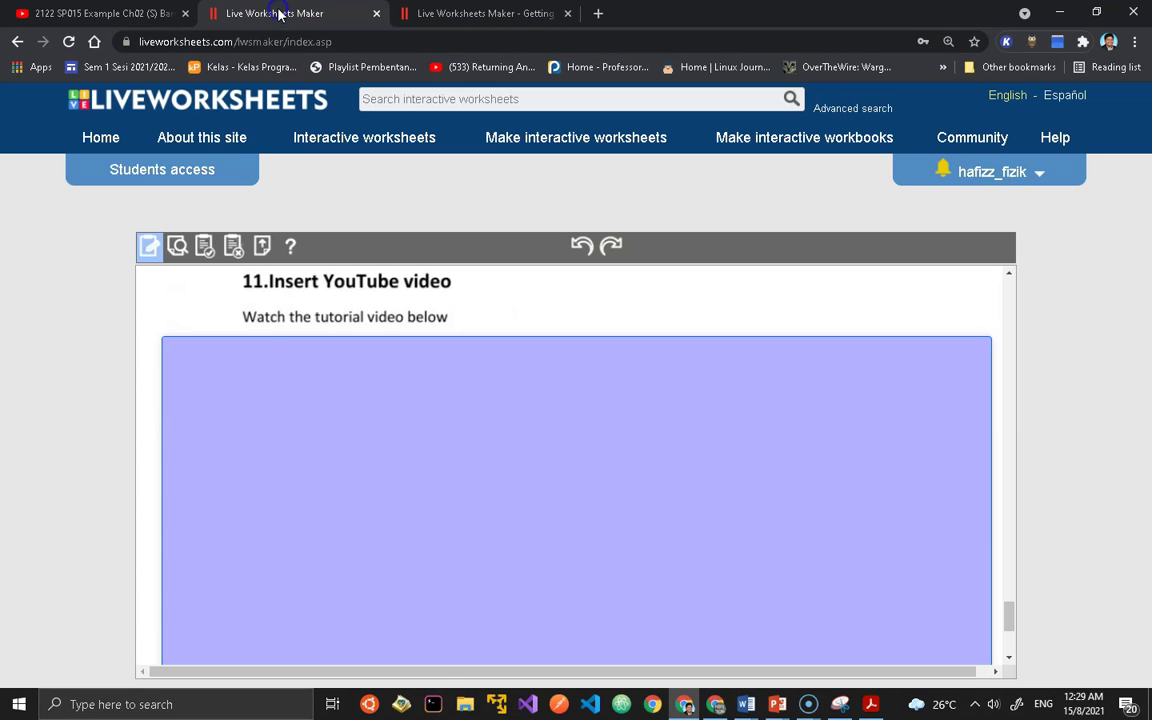
left_click(295, 355)
type("https://www.youtube.com/watch?v=CVloDulashY")
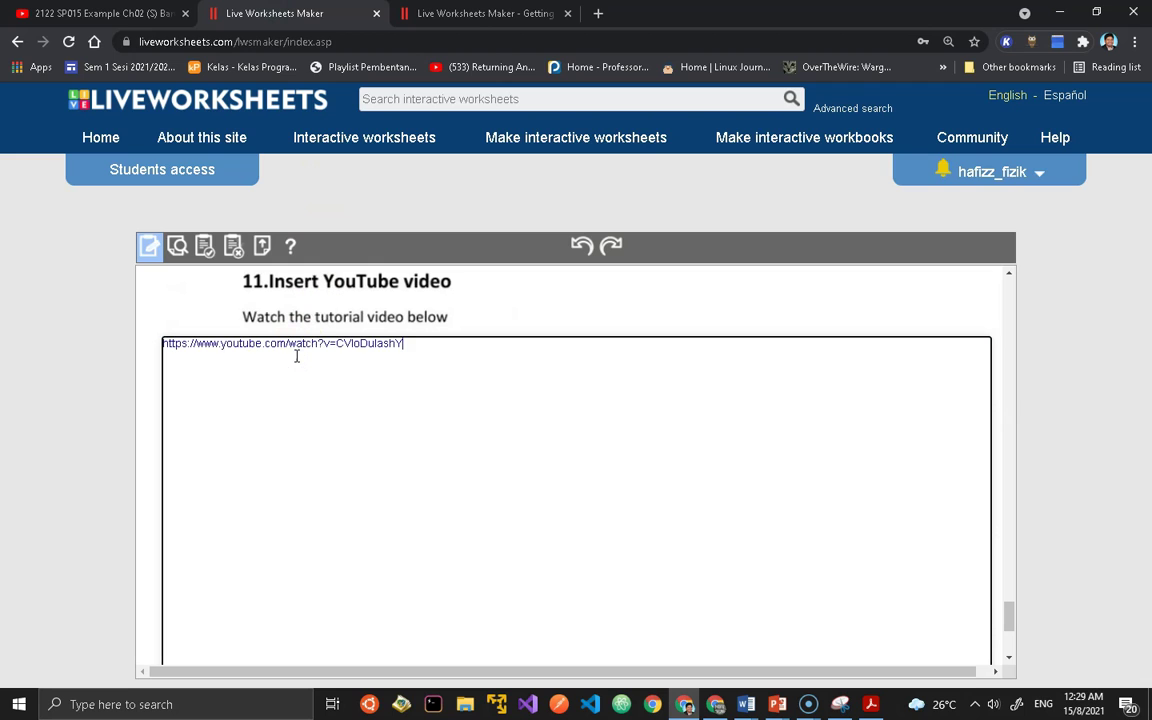
left_click(179, 247)
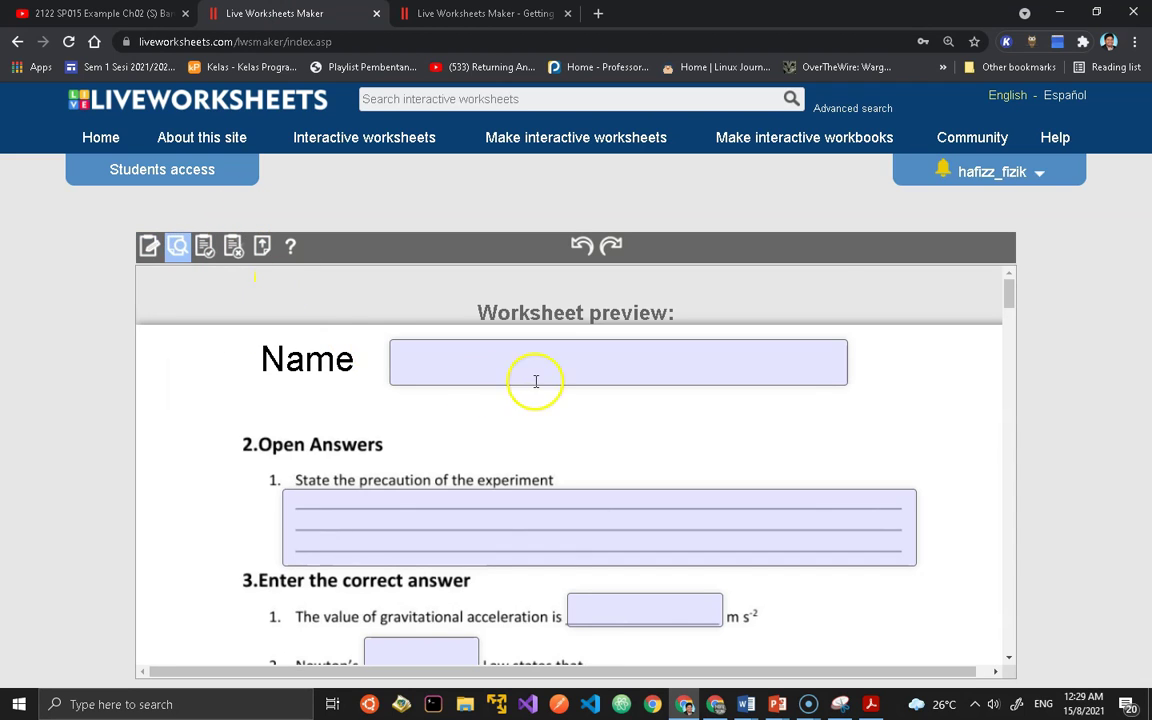
Play the 30:24 YouTube tutorial video embedded in section 11 of the student preview.
scroll(536, 381, "down", 15)
scroll(537, 392, "down", 15)
scroll(537, 392, "down", 3)
scroll(537, 392, "up", 3)
scroll(538, 393, "down", 1)
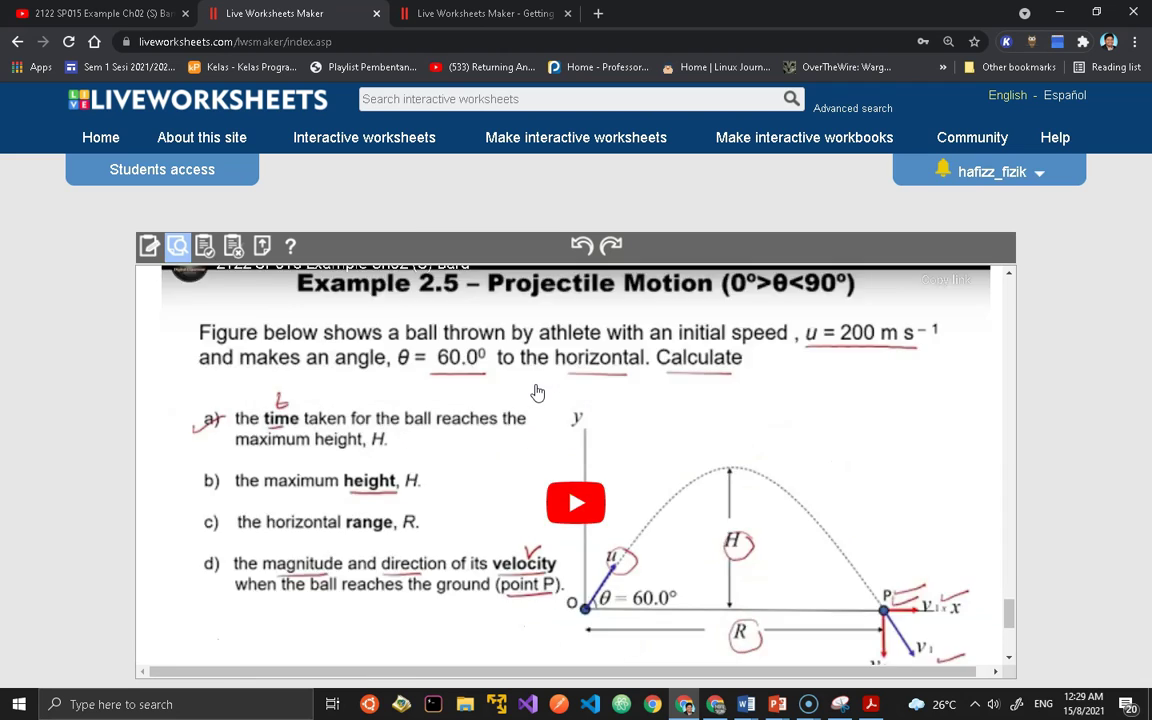
scroll(538, 393, "up", 1)
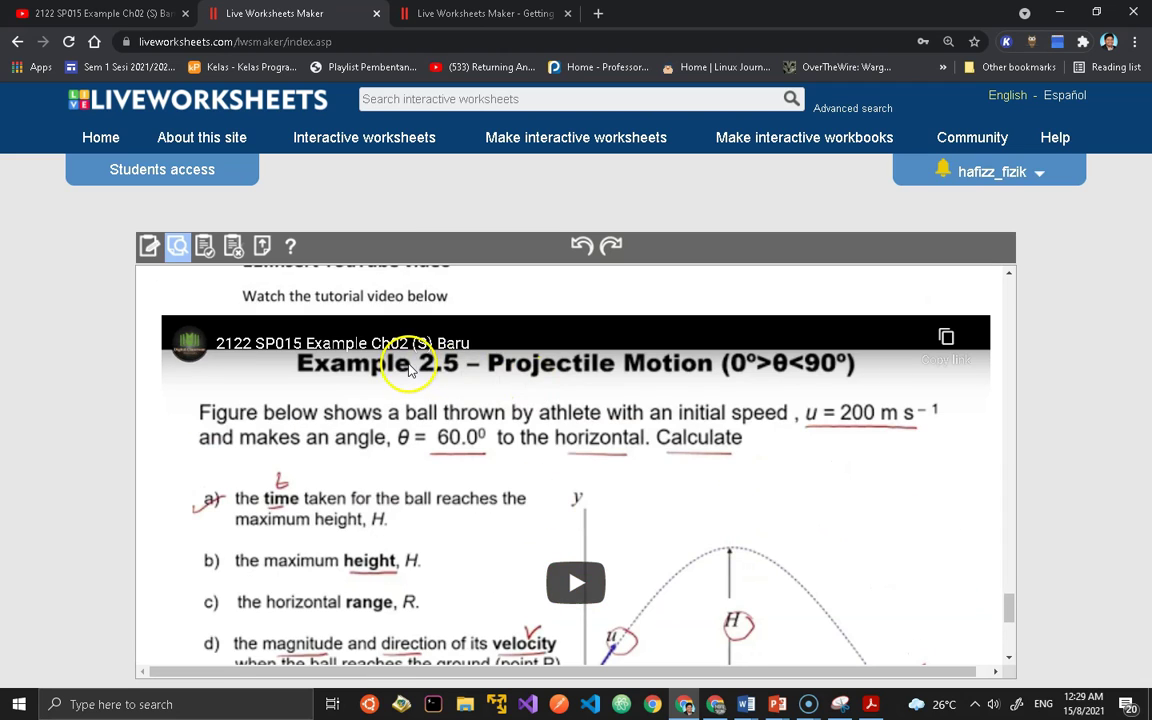
scroll(527, 404, "down", 2)
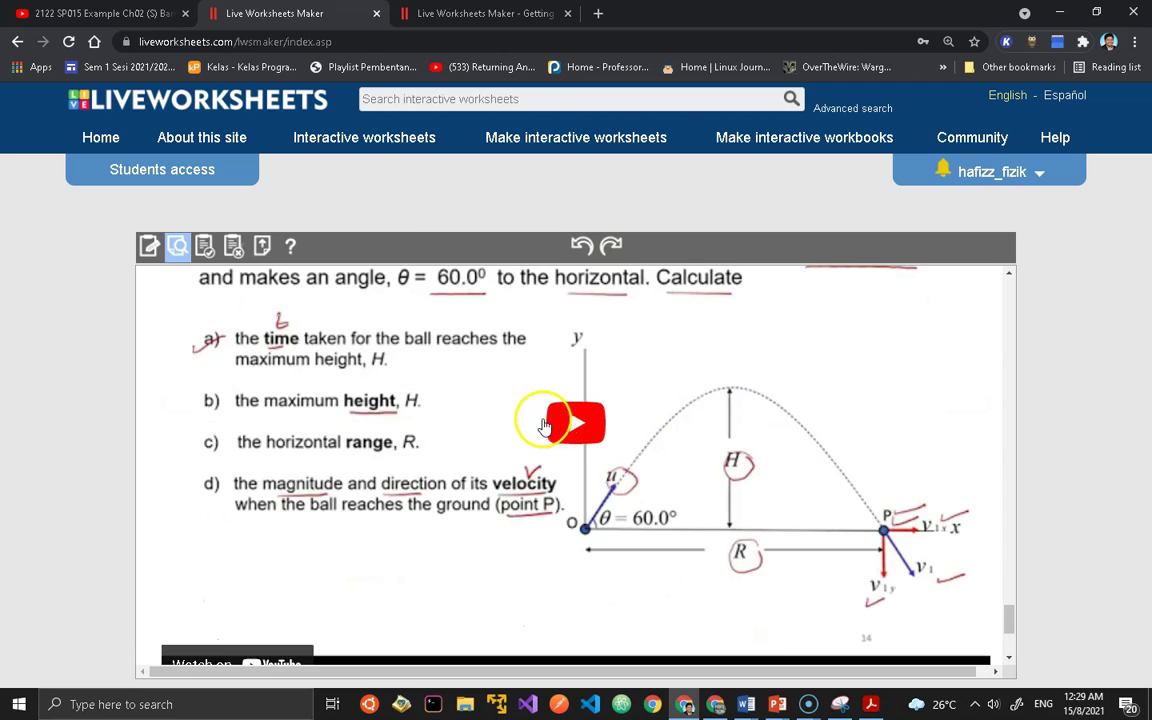
scroll(565, 425, "down", 3)
scroll(577, 430, "up", 5)
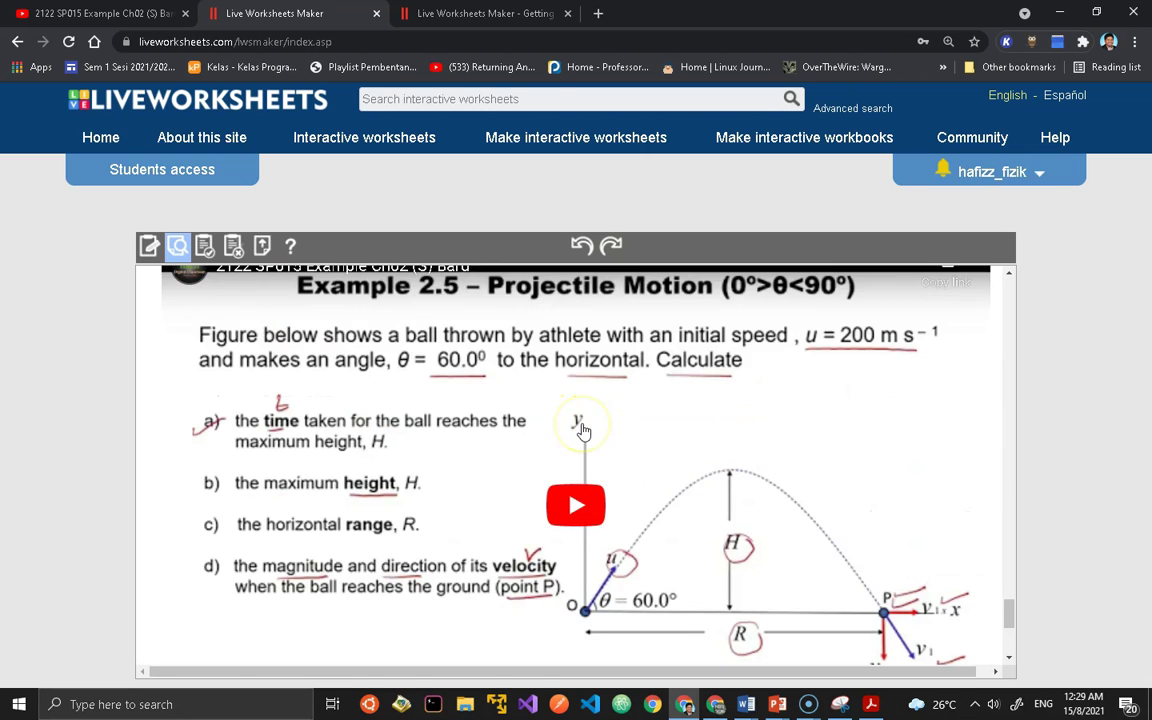
scroll(584, 432, "up", 3)
scroll(566, 411, "down", 2)
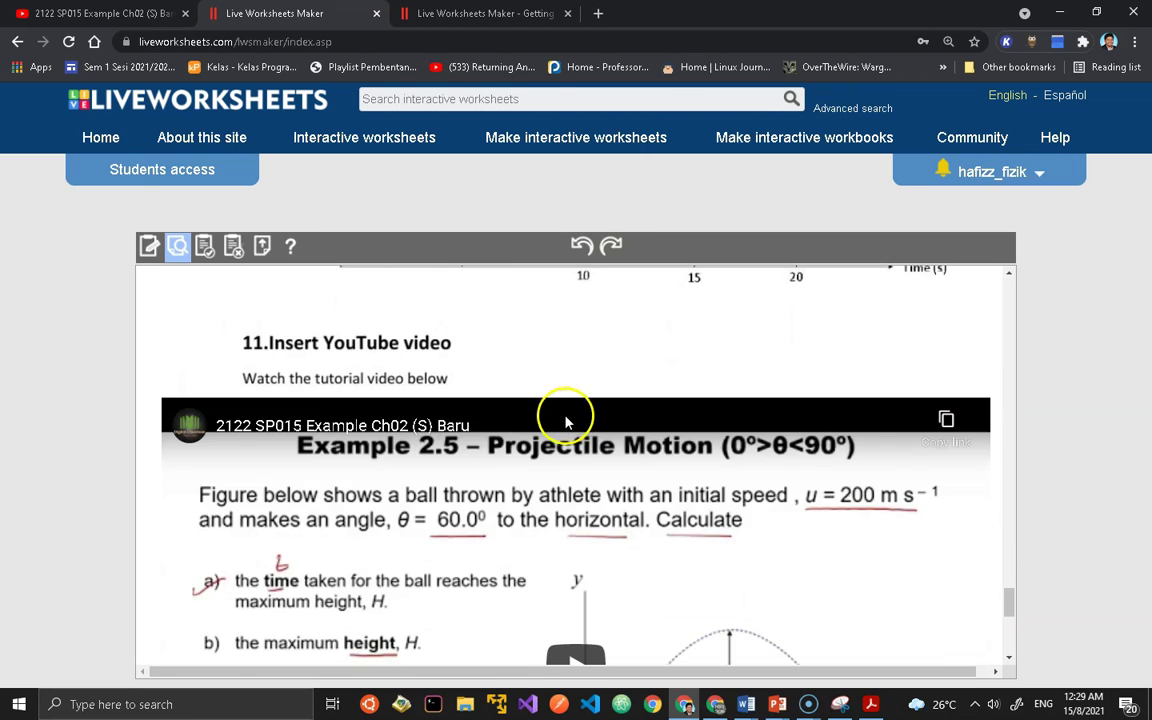
scroll(515, 468, "down", 3)
left_click(574, 345)
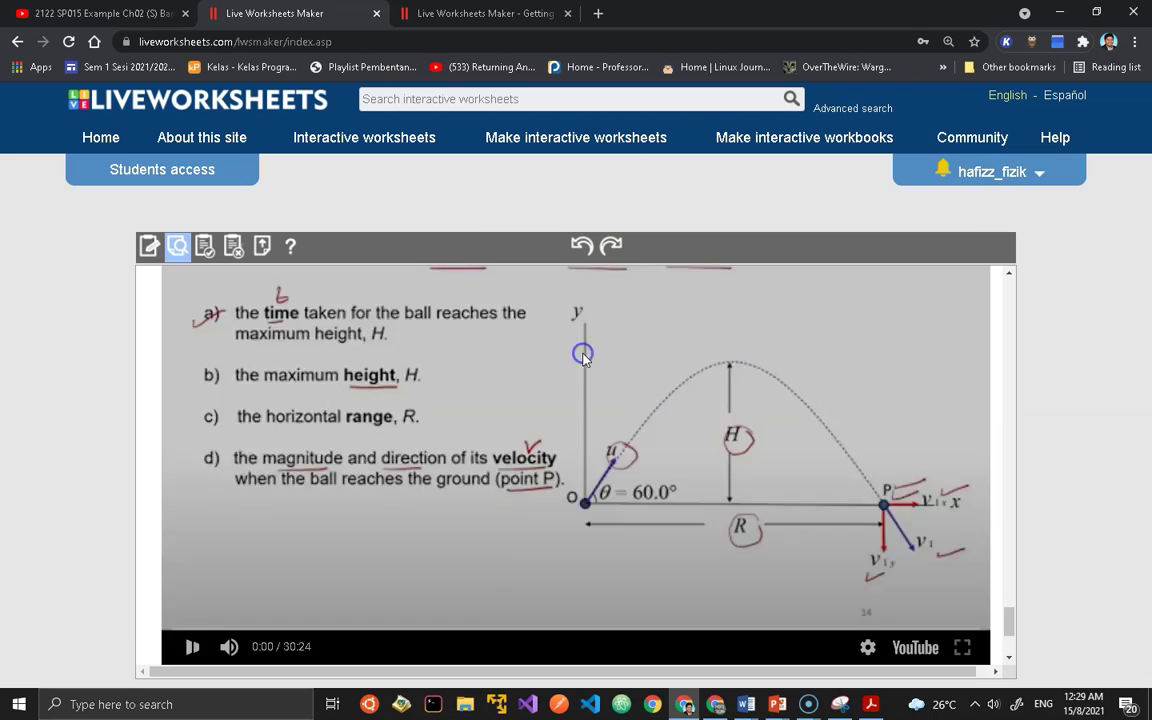